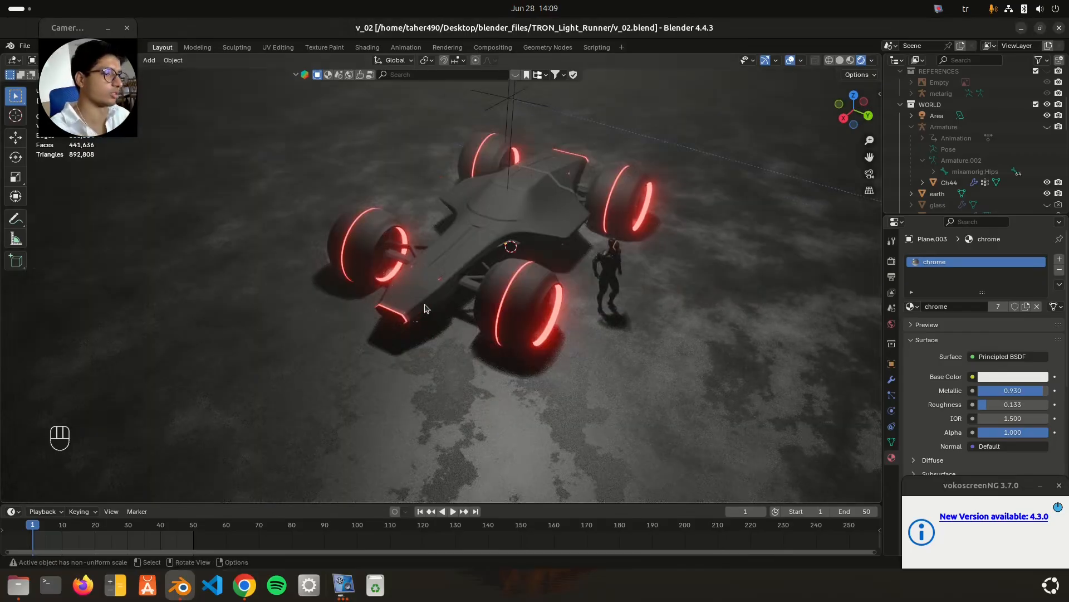
# Examine the car's front section, including the light strips, nose panel lines, engraved side number and curved vent row.
pyautogui.moveTo(442, 273); pyautogui.dragTo(412, 285, button='middle')
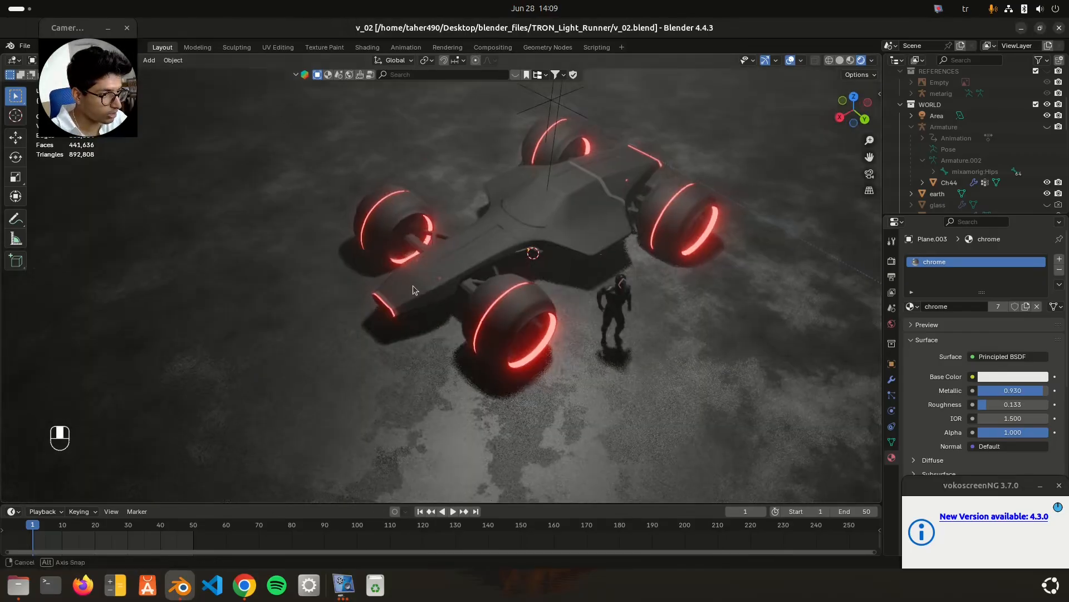
pyautogui.scroll(5, 426, 285)
pyautogui.moveTo(488, 230); pyautogui.dragTo(453, 269, button='middle')
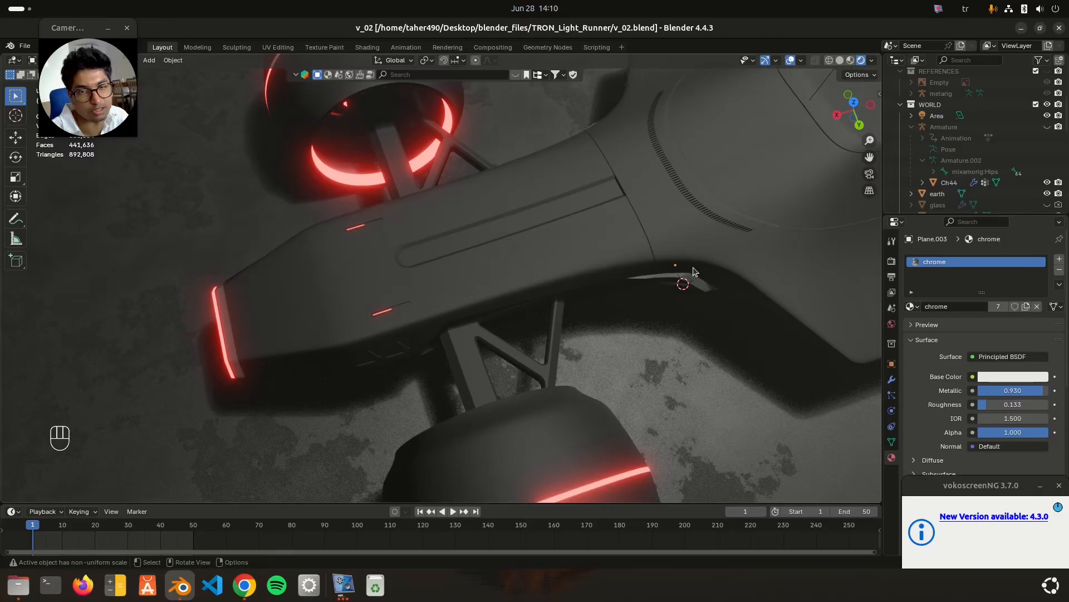
pyautogui.keyDown('shift'); pyautogui.moveTo(732, 248); pyautogui.dragTo(689, 278, button='middle'); pyautogui.keyUp('shift')
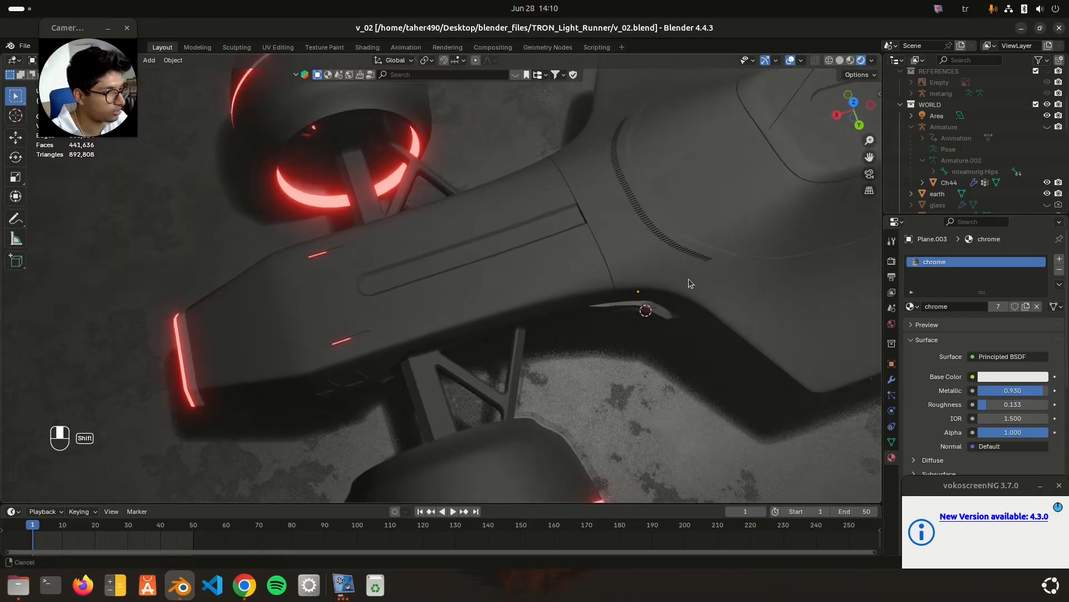
pyautogui.moveTo(384, 389); pyautogui.dragTo(415, 328, button='middle')
pyautogui.keyDown('shift'); pyautogui.moveTo(416, 362); pyautogui.dragTo(429, 314, button='middle'); pyautogui.keyUp('shift')
pyautogui.scroll(3, 428, 315)
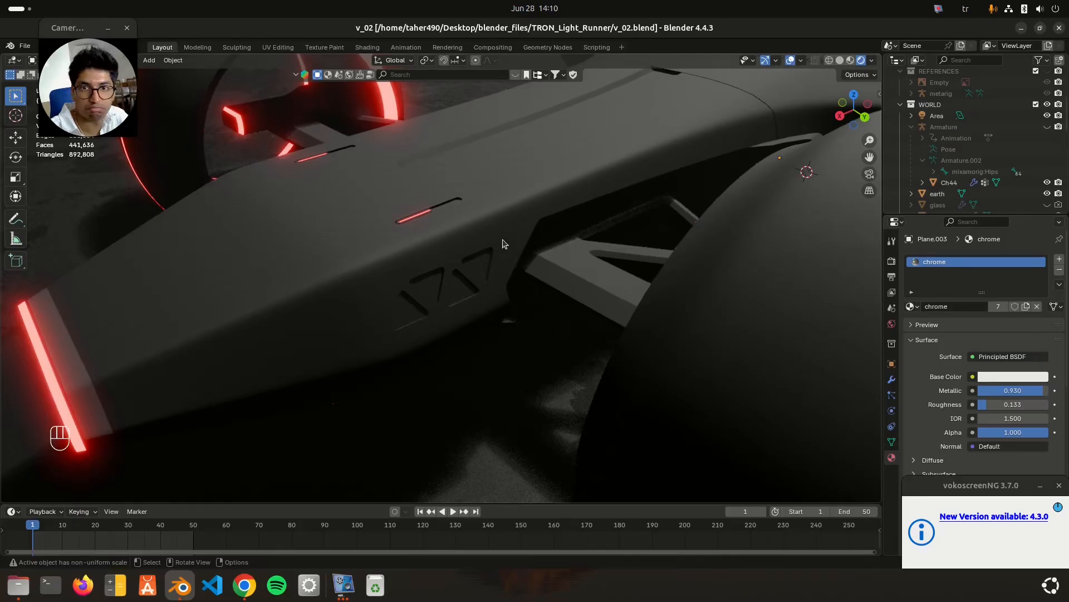
pyautogui.keyDown('shift'); pyautogui.moveTo(650, 199); pyautogui.dragTo(482, 403, button='middle'); pyautogui.keyUp('shift')
pyautogui.moveTo(486, 333); pyautogui.dragTo(466, 394, button='middle')
pyautogui.scroll(2, 528, 407)
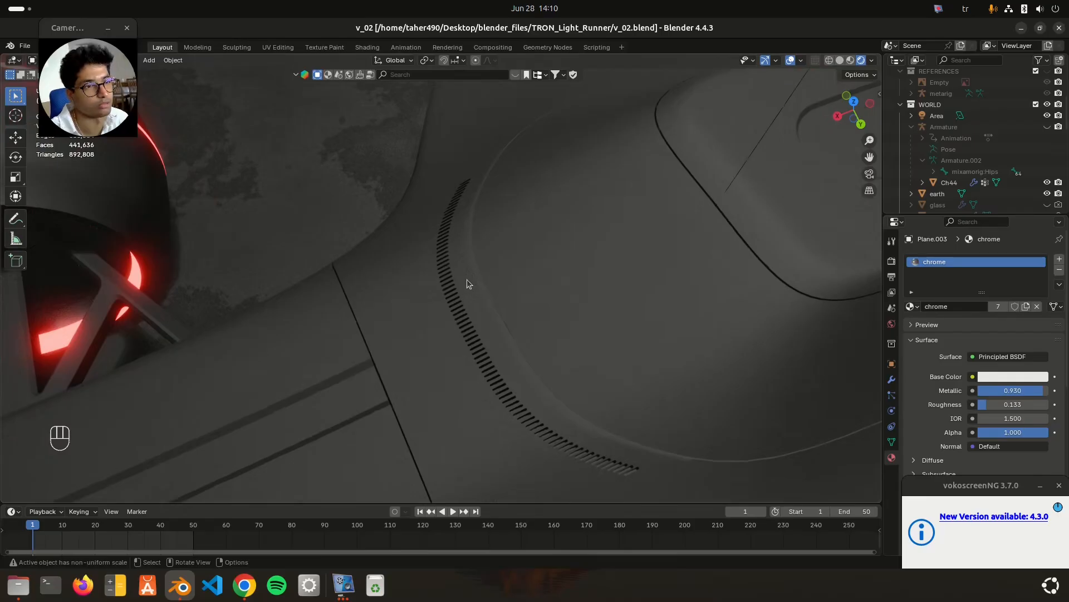
# Inspect the cockpit panel seams and the chrome firewall band across the body, highlight the band briefly, and save the file.
pyautogui.scroll(-2, 673, 243)
pyautogui.keyDown('shift'); pyautogui.moveTo(735, 216); pyautogui.dragTo(254, 365, button='middle'); pyautogui.keyUp('shift')
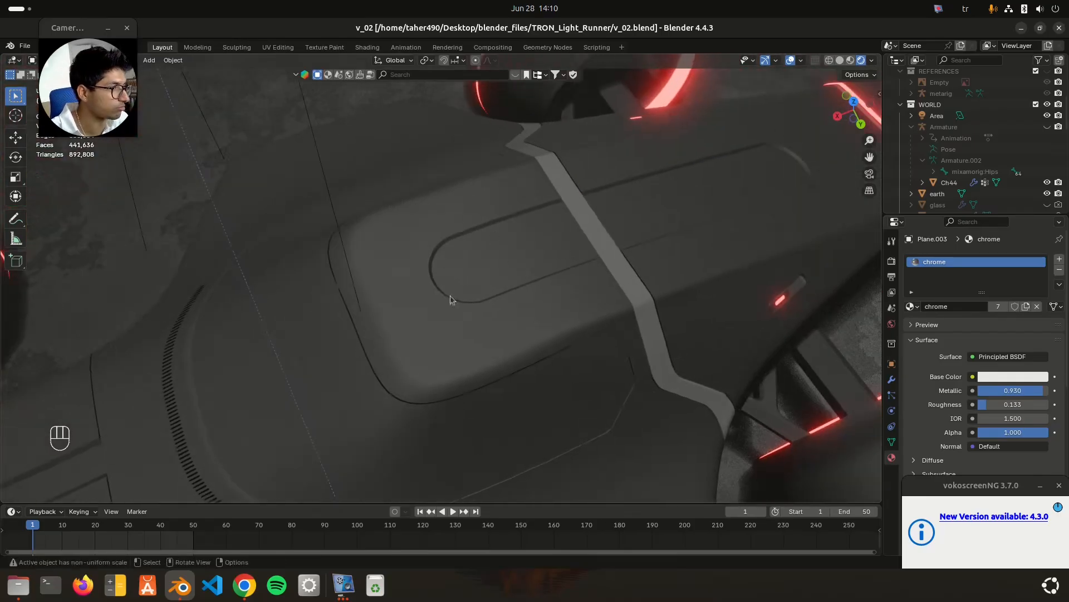
pyautogui.keyDown('shift'); pyautogui.moveTo(671, 334); pyautogui.dragTo(540, 324, button='middle'); pyautogui.keyUp('shift')
pyautogui.moveTo(574, 372); pyautogui.dragTo(547, 333, button='middle')
pyautogui.keyDown('shift'); pyautogui.moveTo(548, 389); pyautogui.dragTo(445, 123, button='middle'); pyautogui.keyUp('shift')
pyautogui.click(445, 123)
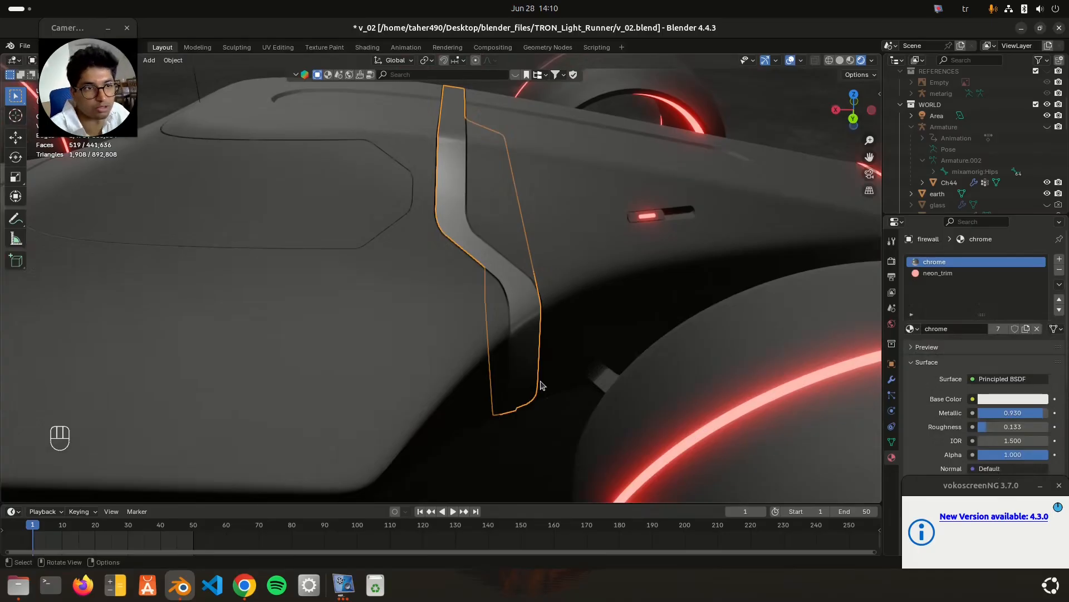
pyautogui.moveTo(538, 306); pyautogui.dragTo(567, 193, button='middle')
pyautogui.click(567, 193)
pyautogui.hotkey('ctrl', 's')
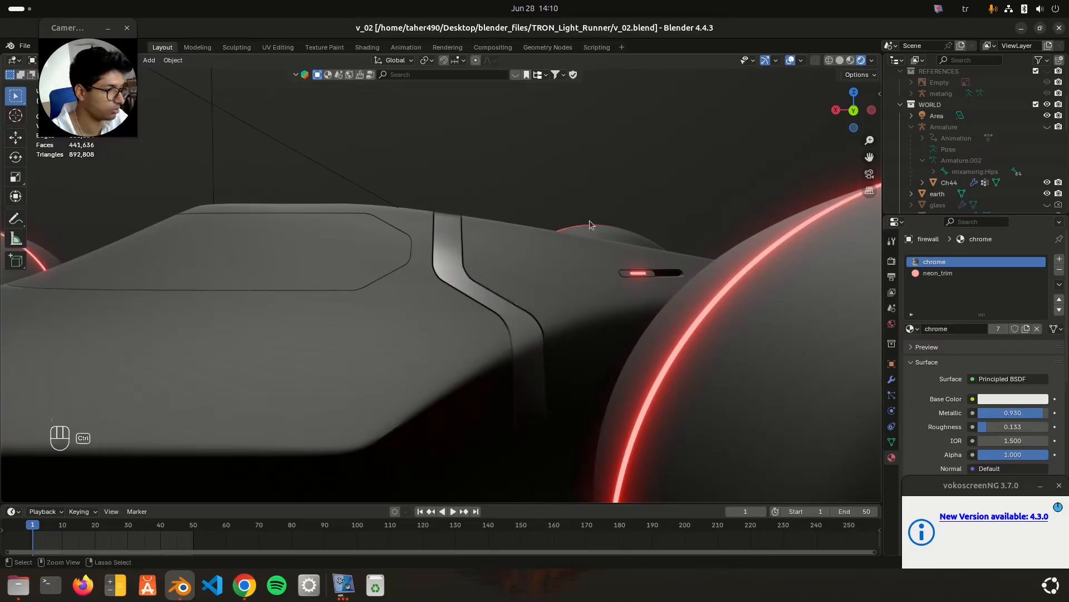
# Examine the red light slot on the rear flank and the glowing trim at the tail.
pyautogui.moveTo(581, 262); pyautogui.dragTo(578, 311, button='middle')
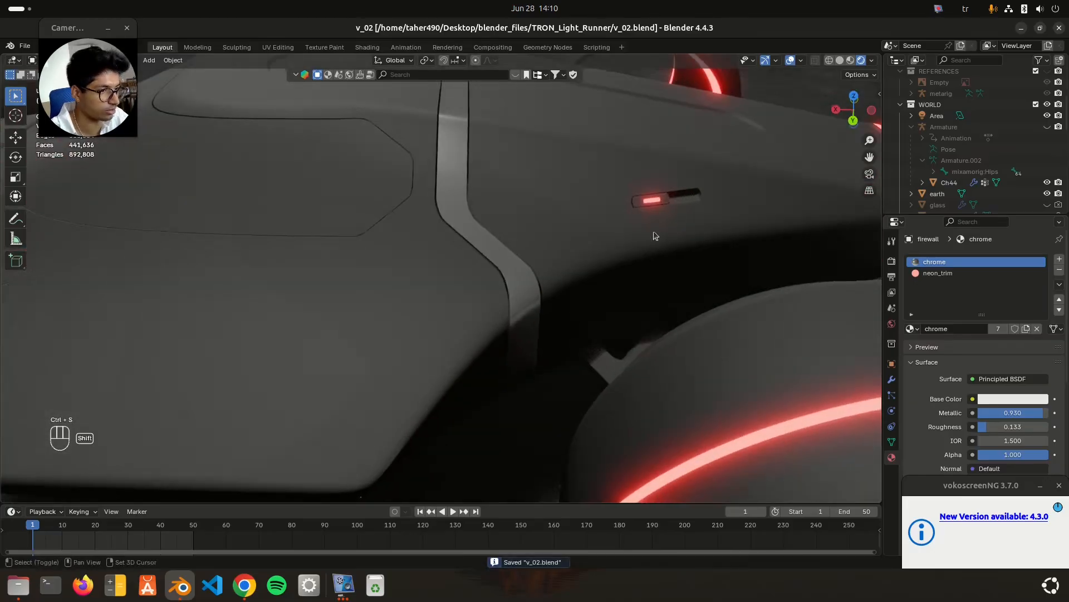
pyautogui.keyDown('shift'); pyautogui.moveTo(655, 236); pyautogui.dragTo(567, 282, button='middle'); pyautogui.keyUp('shift')
pyautogui.moveTo(609, 246); pyautogui.dragTo(450, 293, button='middle')
pyautogui.scroll(2, 449, 291)
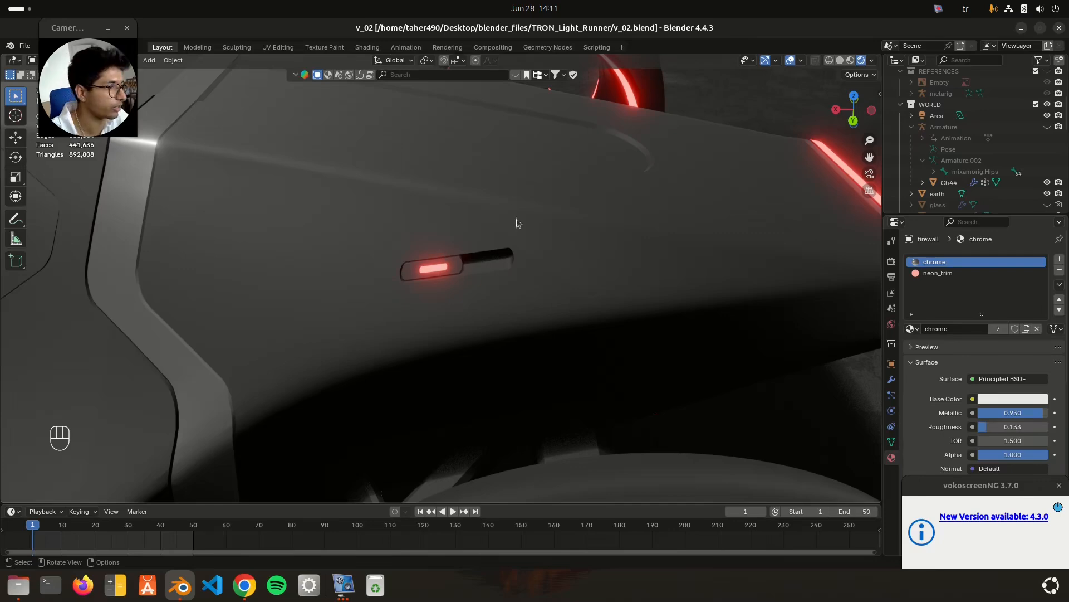
pyautogui.scroll(-2, 569, 239)
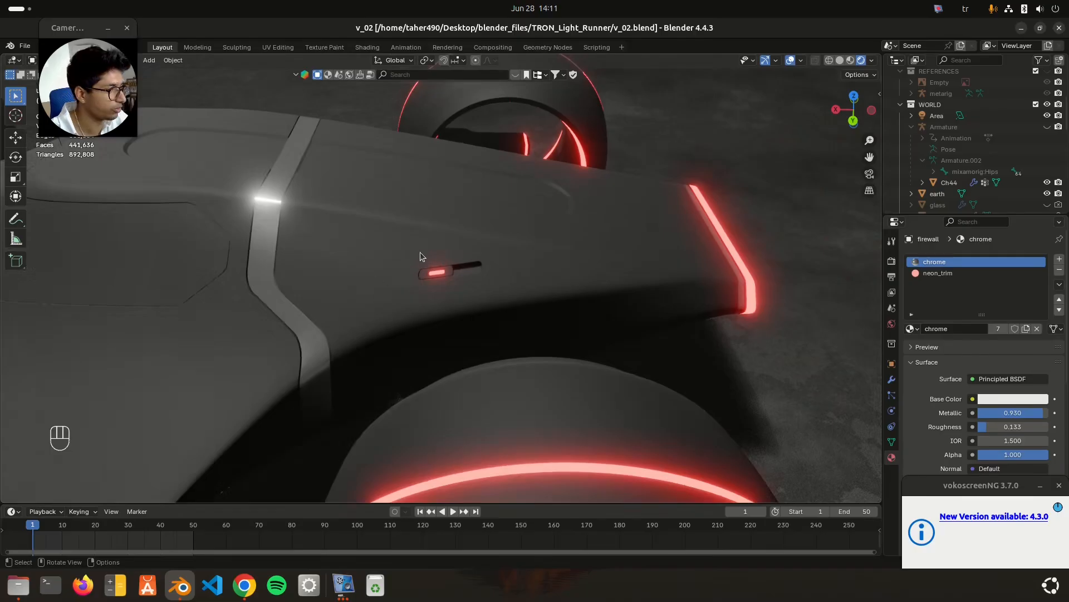
pyautogui.scroll(-4, 420, 256)
pyautogui.moveTo(226, 295); pyautogui.dragTo(268, 296, button='middle')
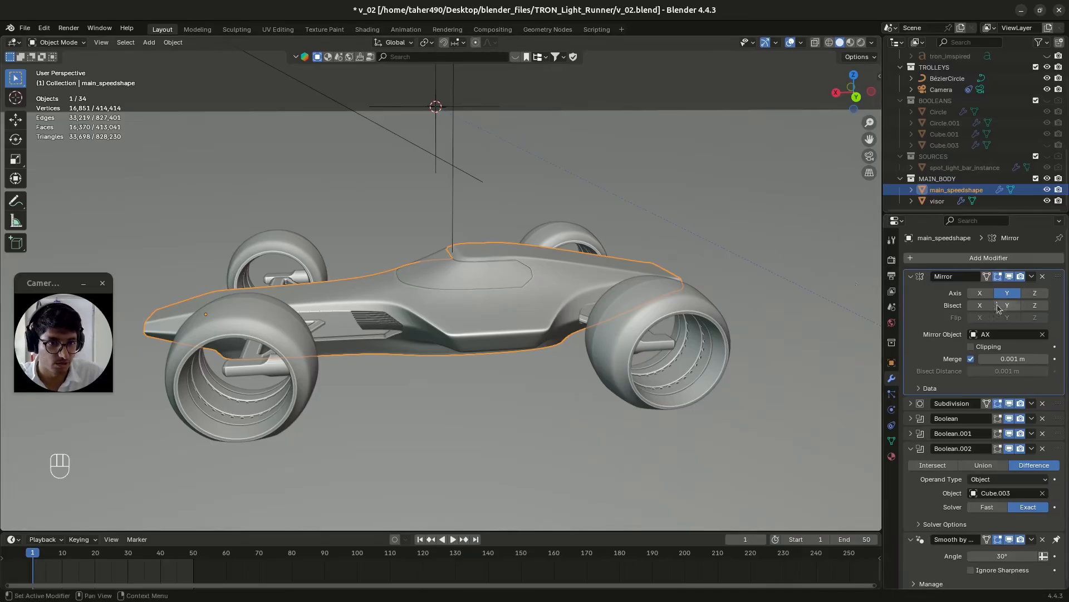
# Apply the Mirror and Subdivision modifiers on main_speedshape and save the file.
pyautogui.click(1032, 276)
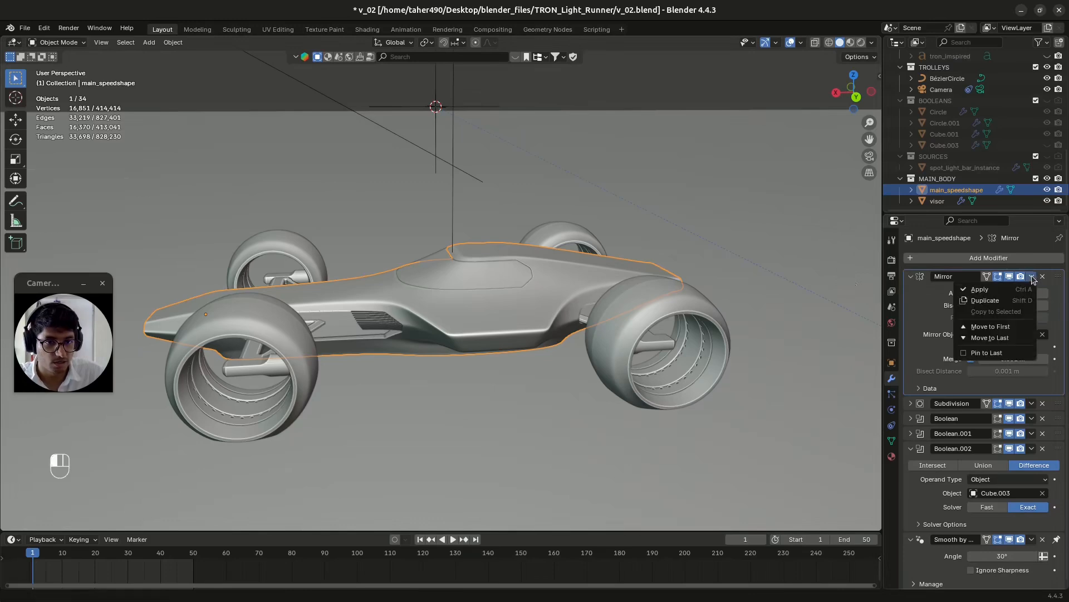
pyautogui.click(1001, 293)
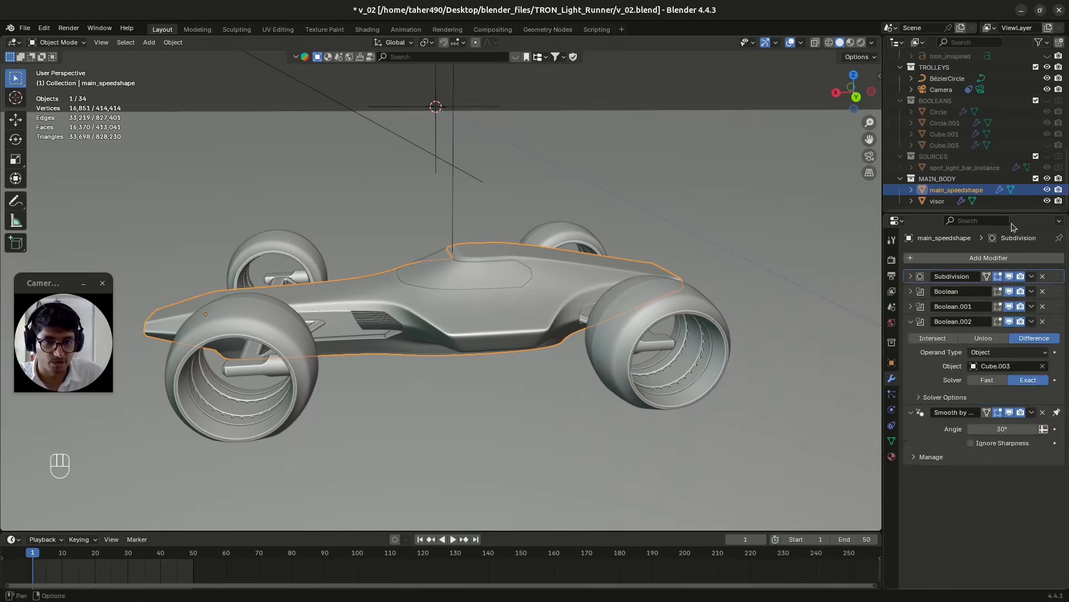
pyautogui.click(1033, 277)
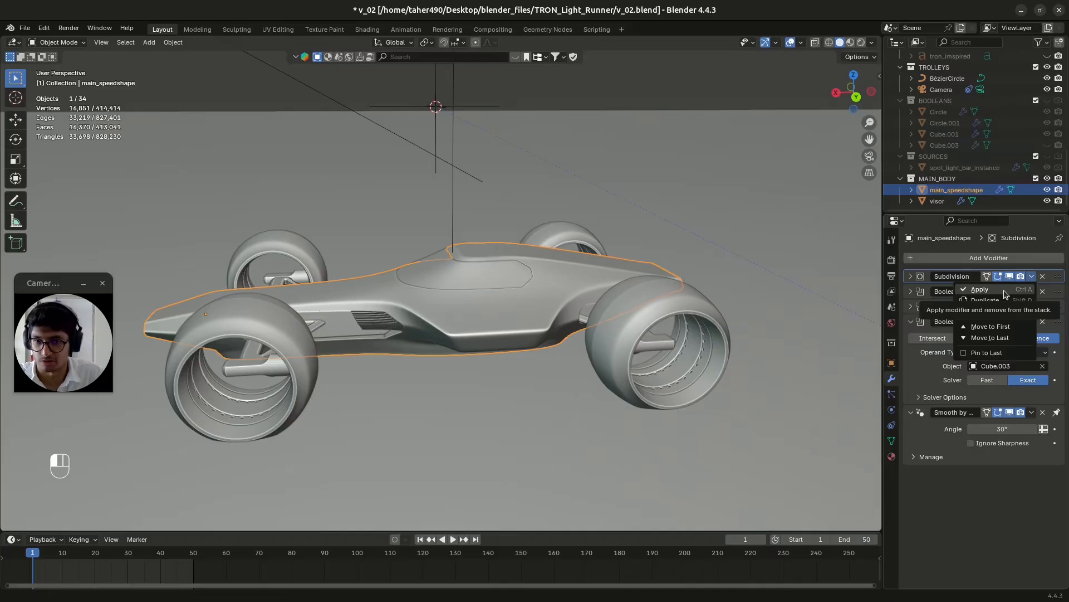
pyautogui.click(1006, 294)
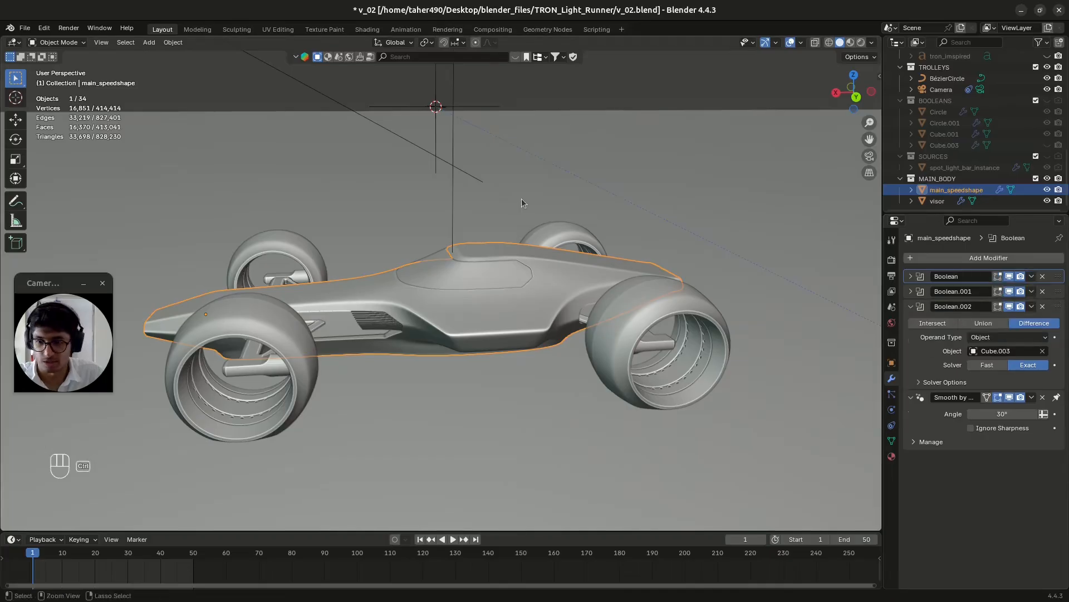
pyautogui.hotkey('ctrl', 's')
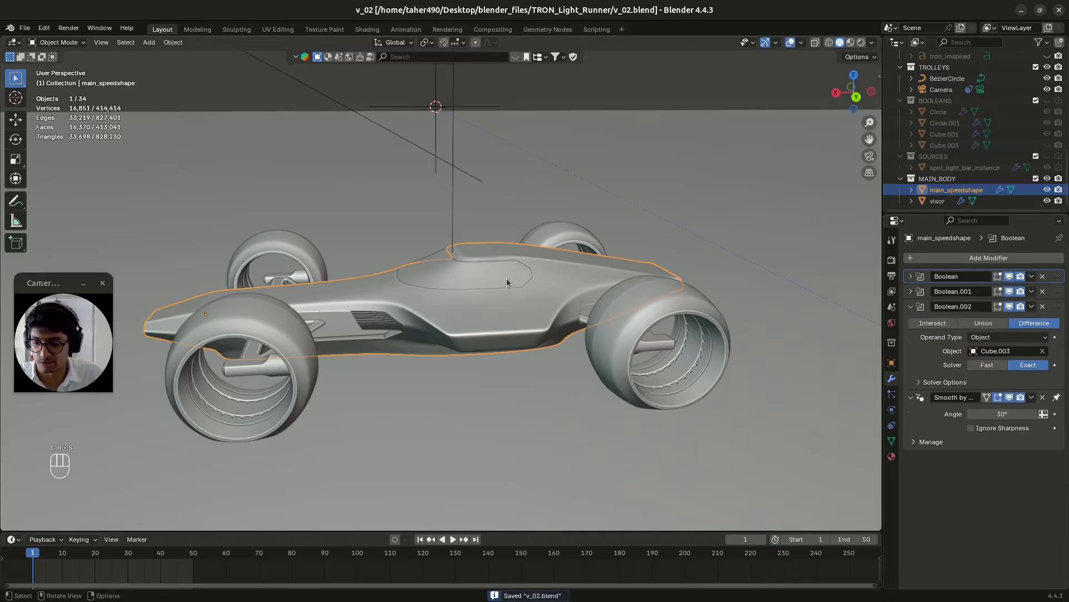
# Snap the 3D cursor to the AX empty above the car and save the file.
pyautogui.moveTo(503, 278); pyautogui.dragTo(465, 110, button='middle')
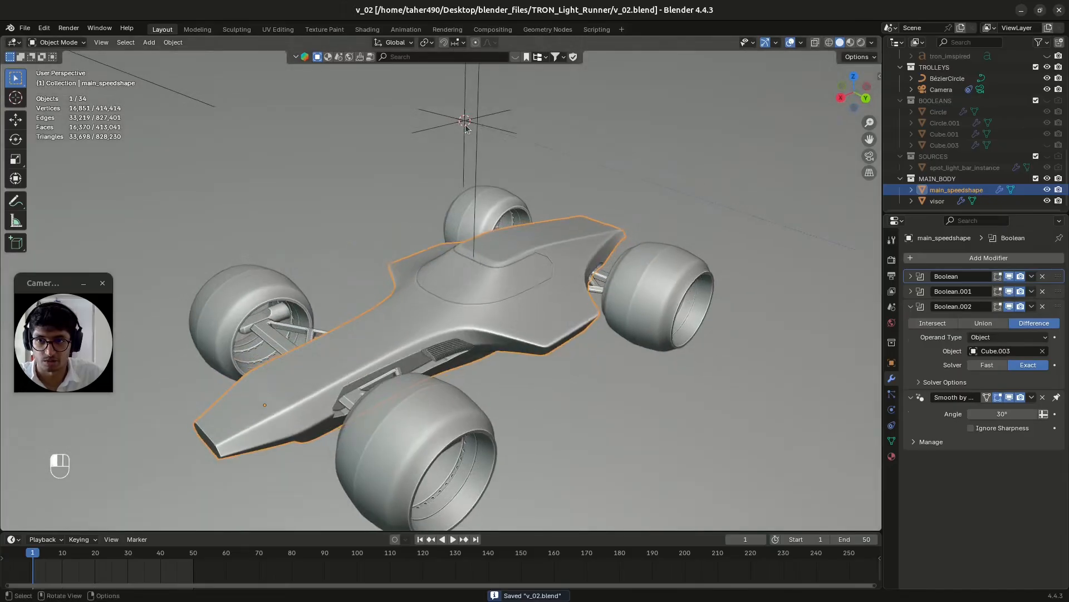
pyautogui.click(465, 124)
pyautogui.hotkey('shift', 's')
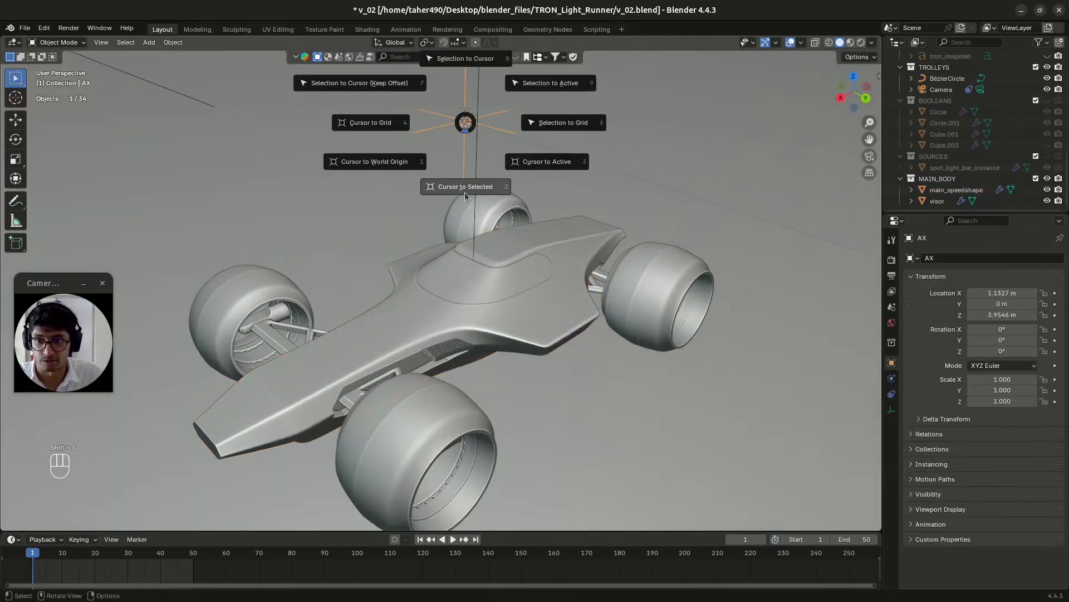
pyautogui.hotkey('ctrl', 's')
# Add a mesh plane at the 3D cursor and rotate it 90° around the Y axis.
pyautogui.hotkey('shift', 'a')
pyautogui.moveTo(477, 161)
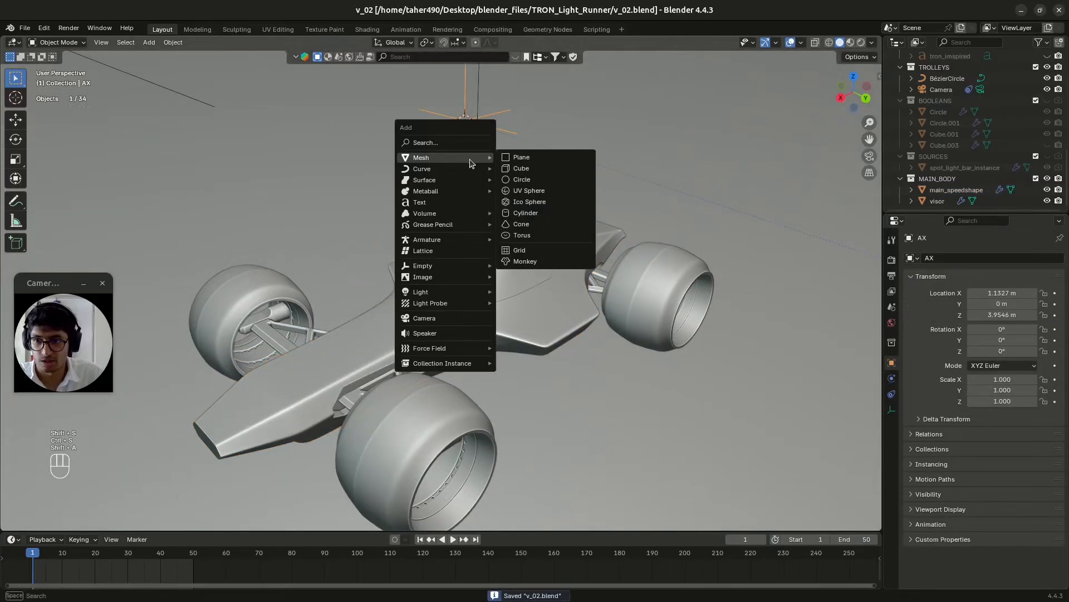
pyautogui.click(514, 160)
pyautogui.press('r')
pyautogui.press('y')
pyautogui.press('KP_9')
pyautogui.press('KP_0')
pyautogui.press('KP_Enter')
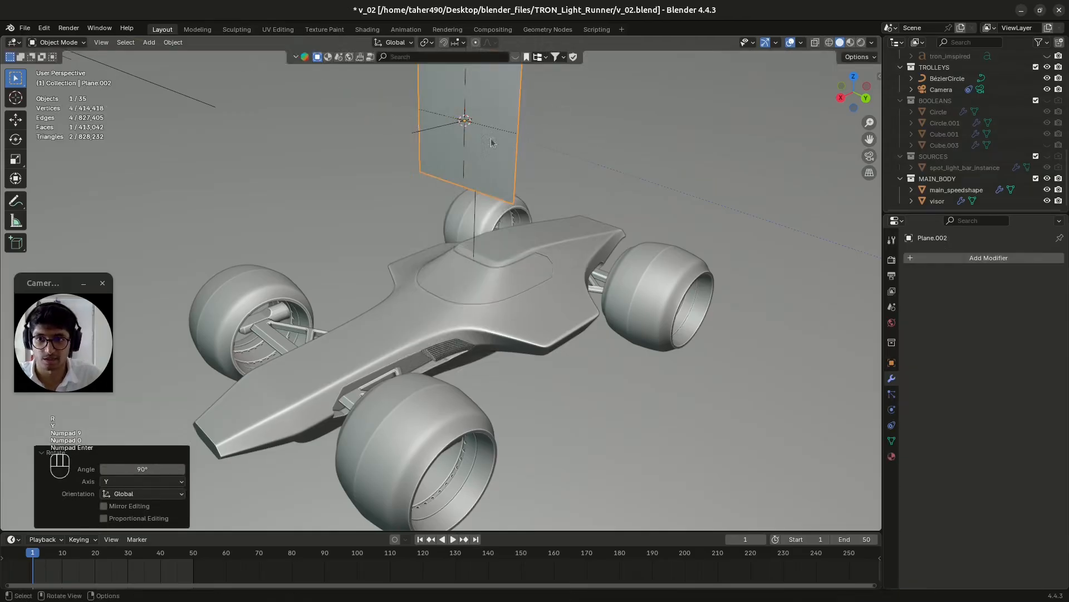
# Scale the upright plane by about 2.375, lower it about 2.85 m along Z across the car body, and save.
pyautogui.scroll(-5, 529, 170)
pyautogui.click(840, 101)
pyautogui.scroll(3, 390, 246)
pyautogui.press('s')
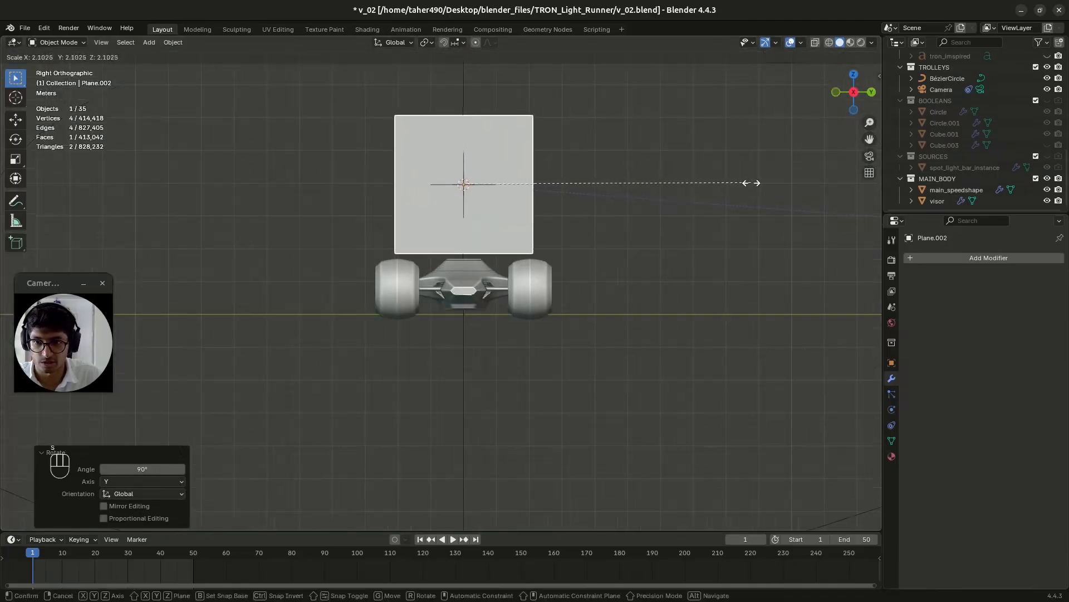
pyautogui.click(788, 185)
pyautogui.press('g')
pyautogui.press('z')
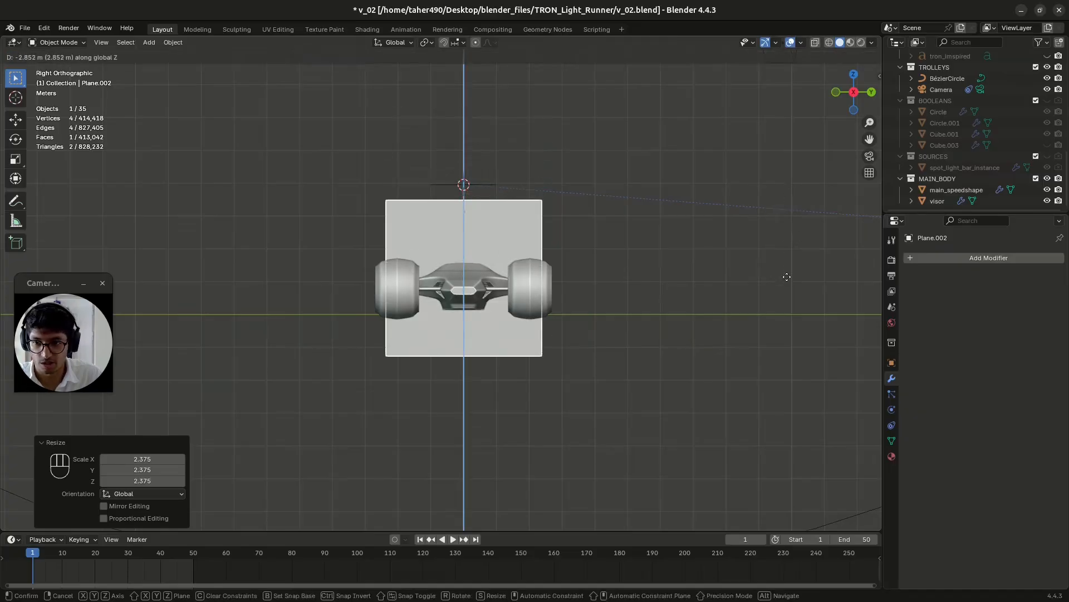
pyautogui.click(787, 277)
pyautogui.hotkey('ctrl', 's')
# Move the plane about 1.17 m along X to just ahead of the cockpit and save the file.
pyautogui.moveTo(533, 230); pyautogui.dragTo(418, 296, button='middle')
pyautogui.keyDown('alt'); pyautogui.middleClick(418, 297); pyautogui.keyUp('alt')
pyautogui.keyDown('alt'); pyautogui.scroll(1, 417, 296); pyautogui.keyUp('alt')
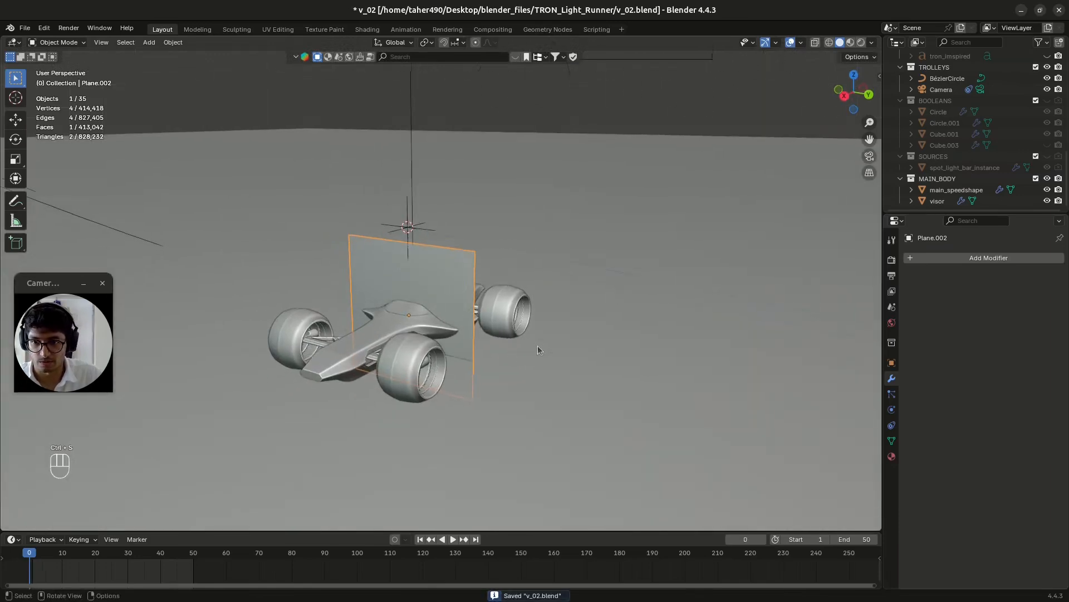
pyautogui.moveTo(539, 350); pyautogui.dragTo(472, 346, button='middle')
pyautogui.scroll(2, 472, 347)
pyautogui.scroll(2, 472, 347)
pyautogui.press('g')
pyautogui.press('x')
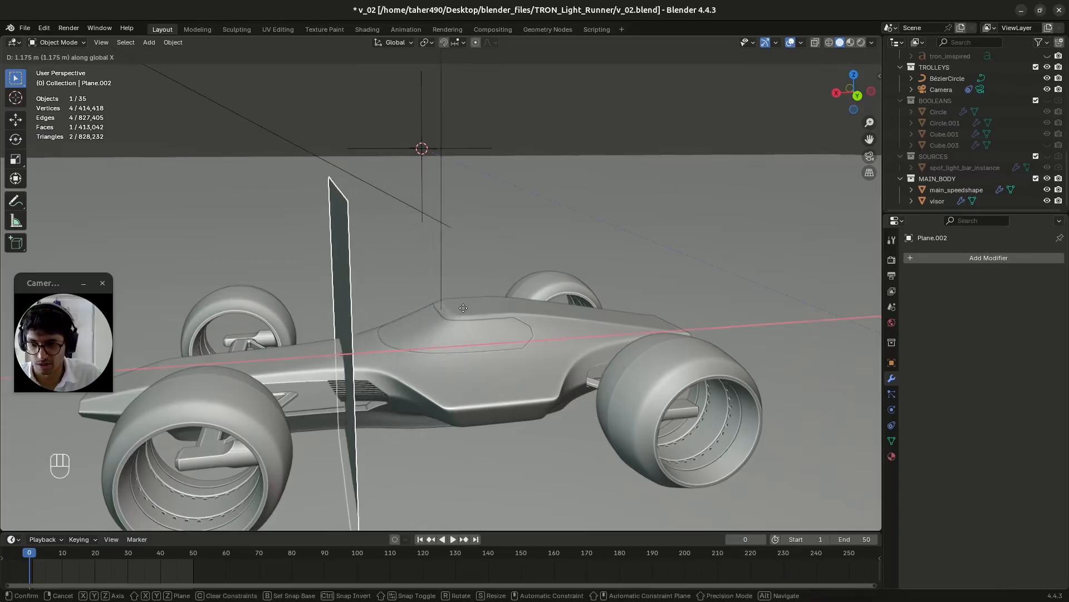
pyautogui.click(464, 308)
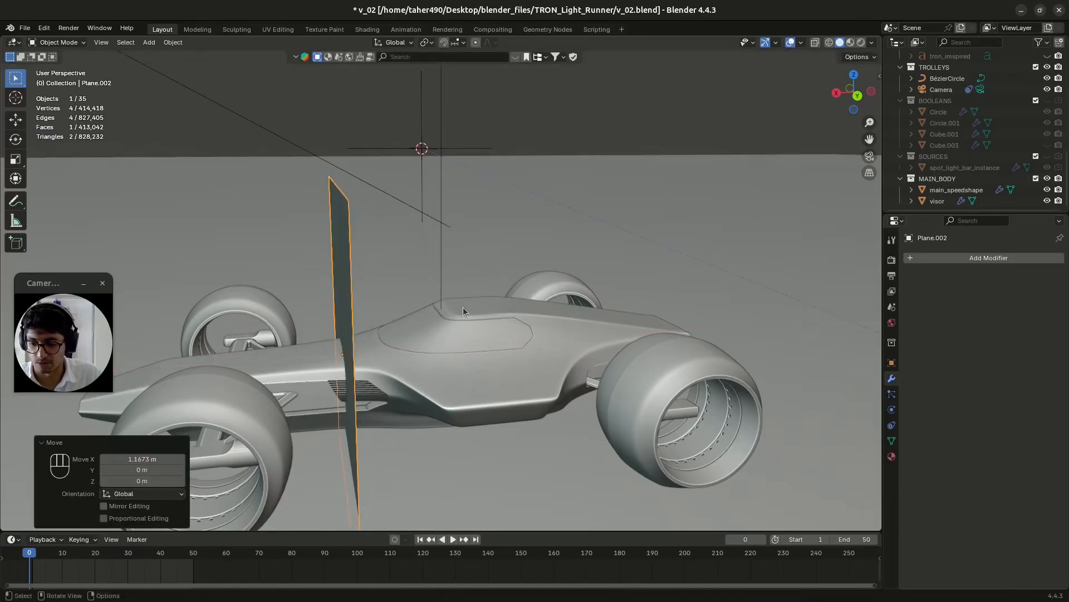
pyautogui.hotkey('ctrl', 's')
# Extrude the plane's face about 0.009 m along X into a thin slab, return to Object Mode and save.
pyautogui.press('Tab')
pyautogui.moveTo(462, 310); pyautogui.dragTo(366, 246, button='middle')
pyautogui.press('3')
pyautogui.scroll(4, 431, 261)
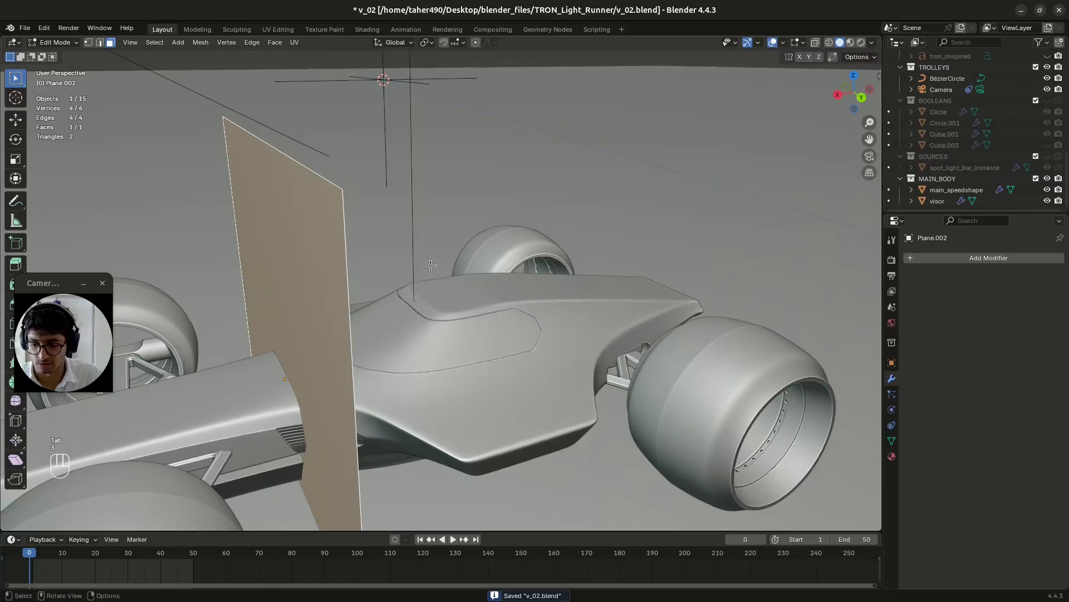
pyautogui.press('e')
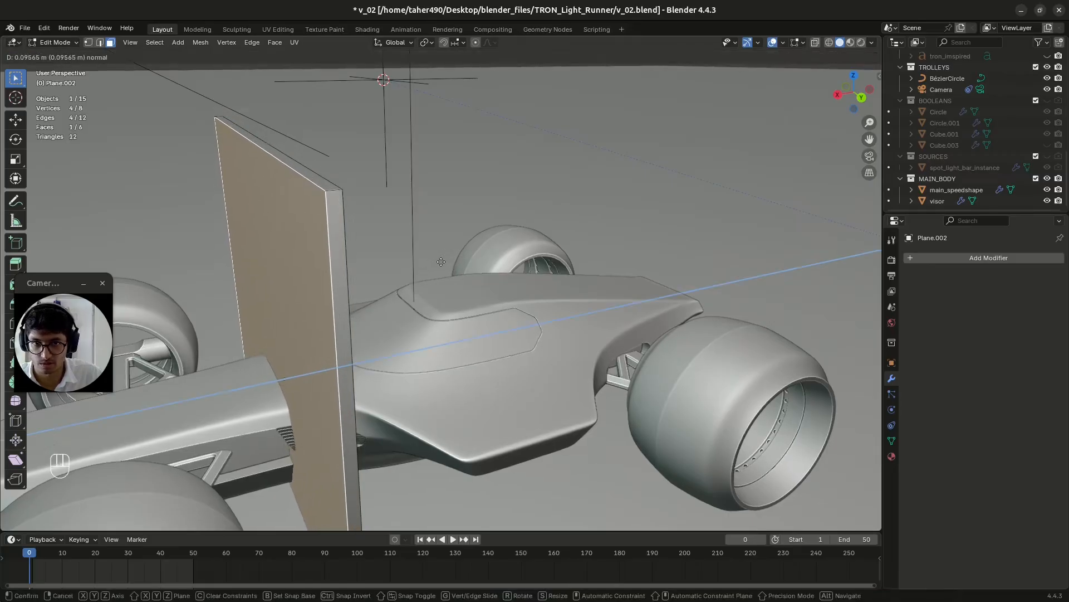
pyautogui.press('x')
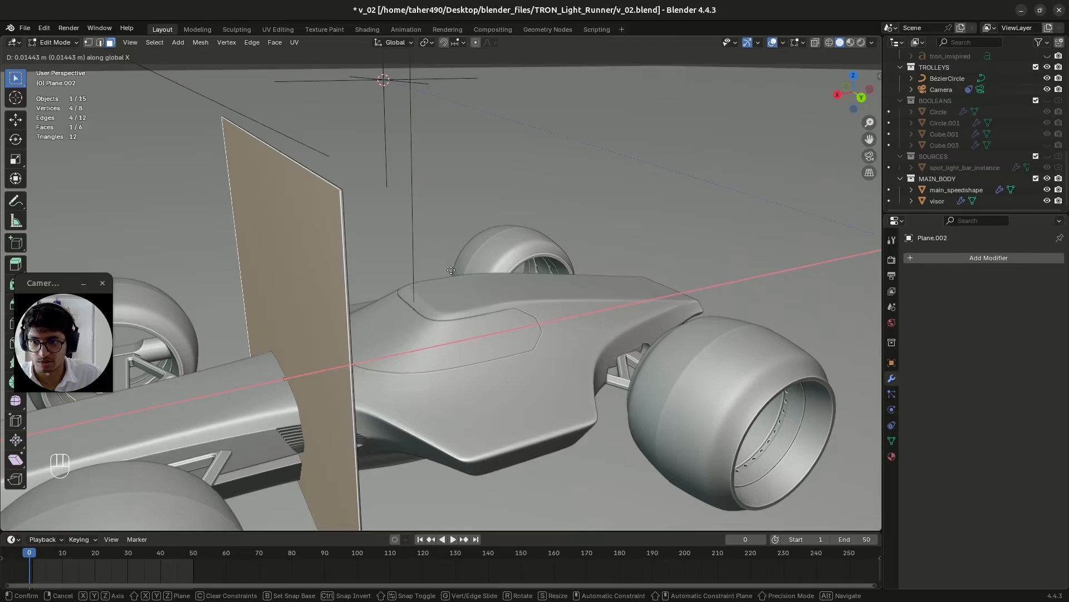
pyautogui.click(451, 270)
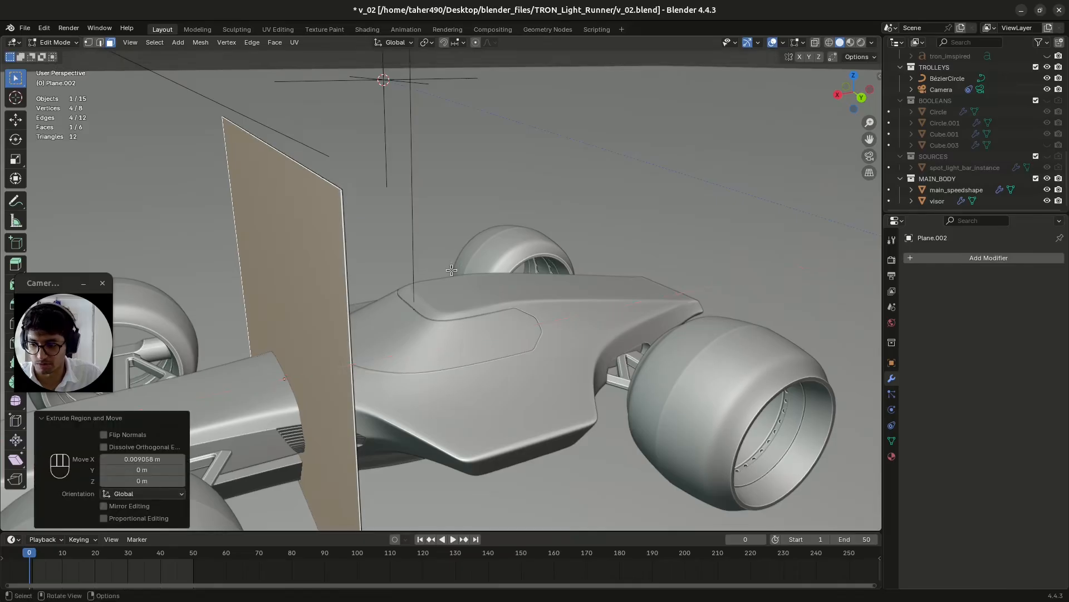
pyautogui.press('Tab')
pyautogui.hotkey('ctrl', 's')
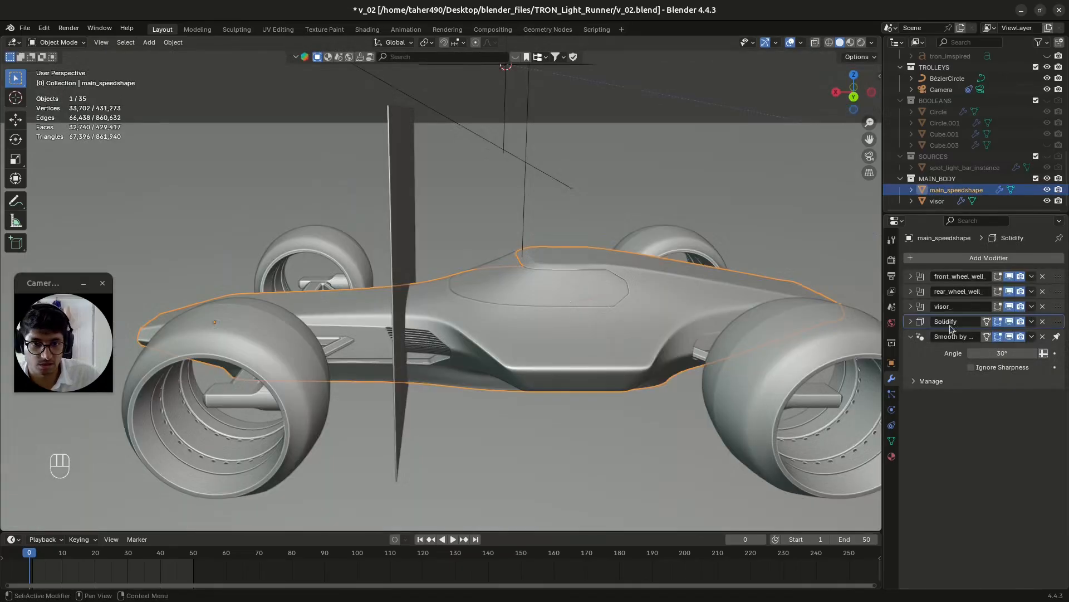
# Add a Boolean Difference modifier to main_speedshape, place it first in the stack, and set Plane.002 as its cutter object.
pyautogui.click(960, 258)
pyautogui.write('bool')
pyautogui.press('Return')
pyautogui.moveTo(1059, 344); pyautogui.dragTo(1060, 278)
pyautogui.moveTo(1059, 272); pyautogui.dragTo(1058, 278)
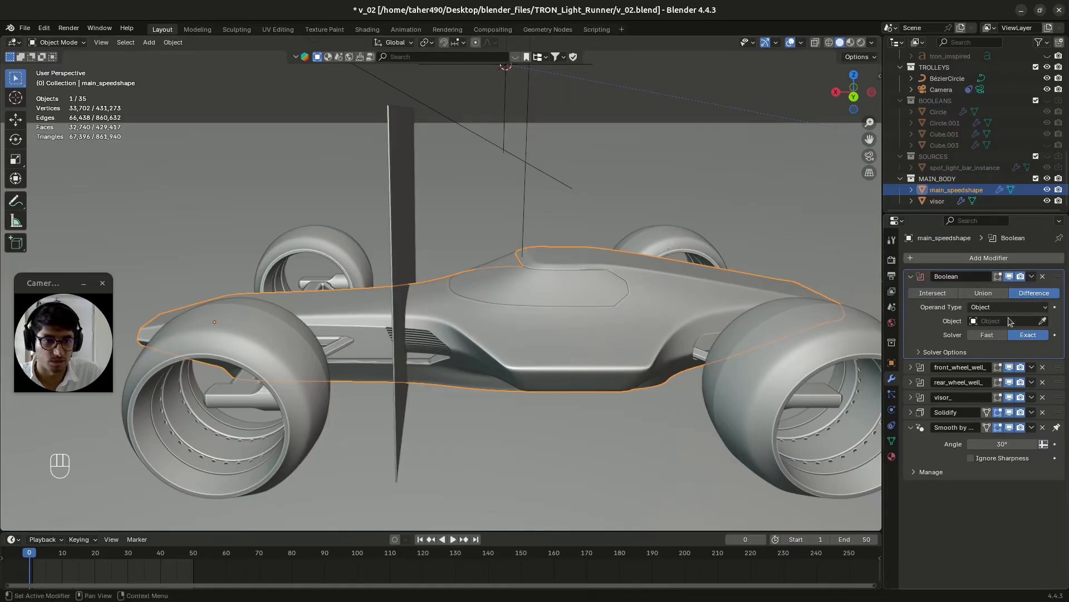
pyautogui.click(1043, 322)
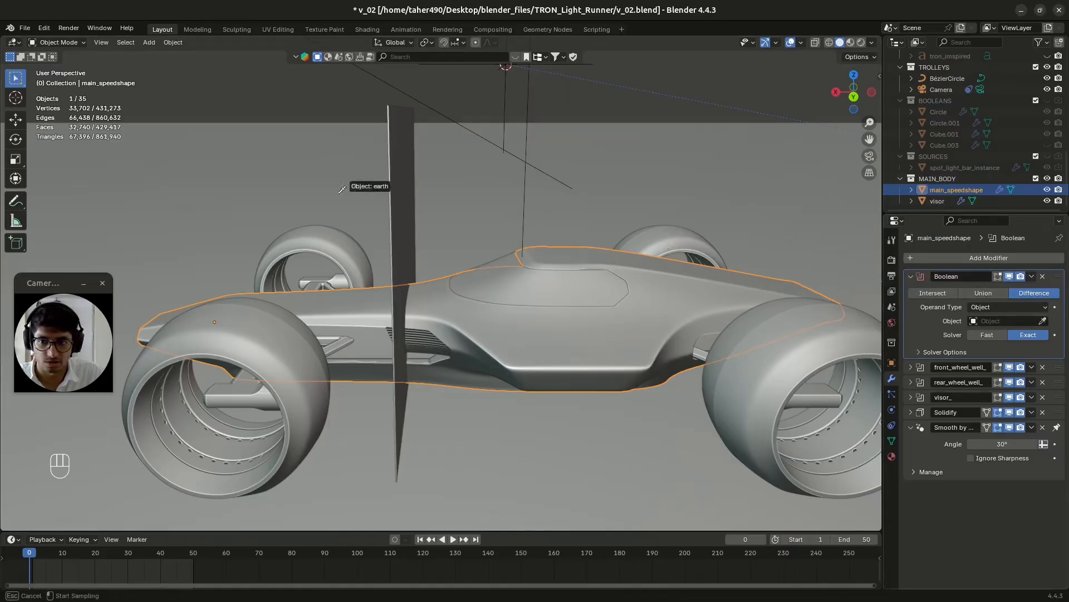
pyautogui.click(405, 168)
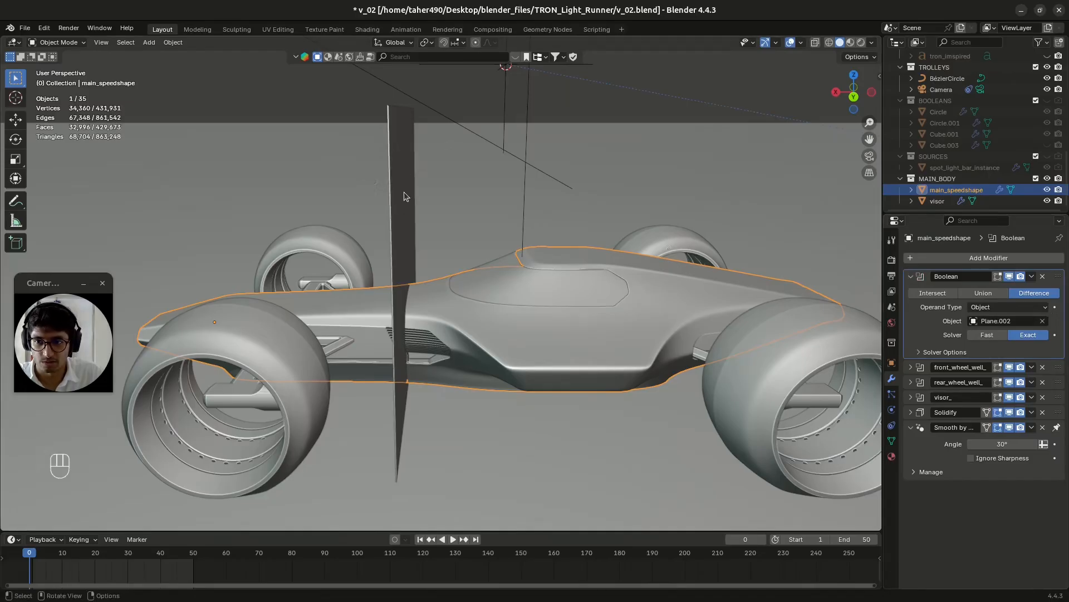
# Move the cutter slab Plane.002 into the BOOLEANS collection.
pyautogui.click(405, 196)
pyautogui.press('m')
pyautogui.click(393, 194)
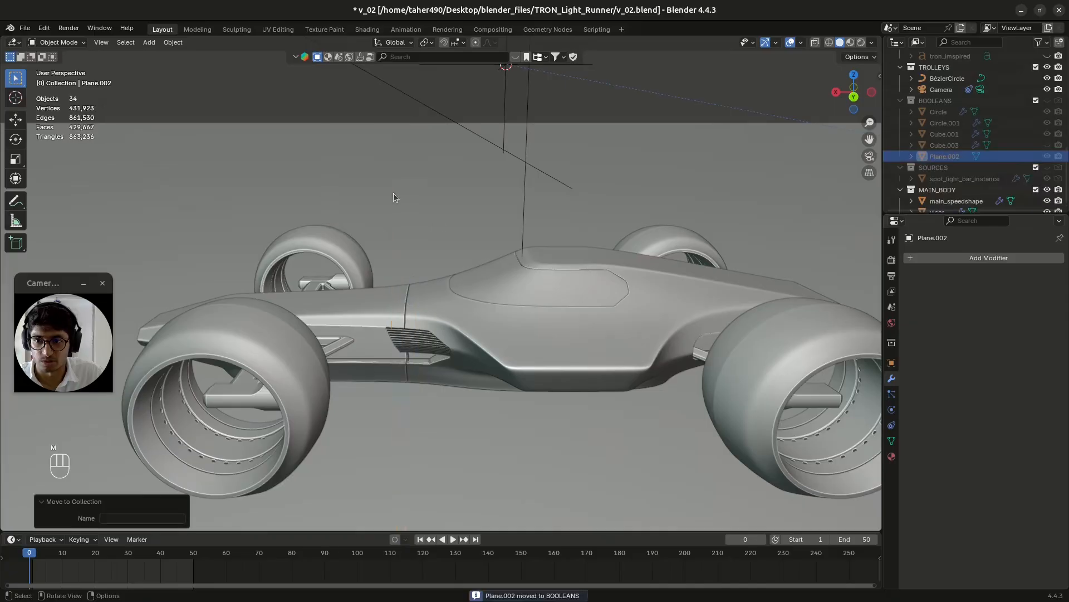
# Save the file, apply main_speedshape's Boolean modifier that uses Plane.002, and save again.
pyautogui.hotkey('ctrl', 's')
pyautogui.scroll(5, 396, 316)
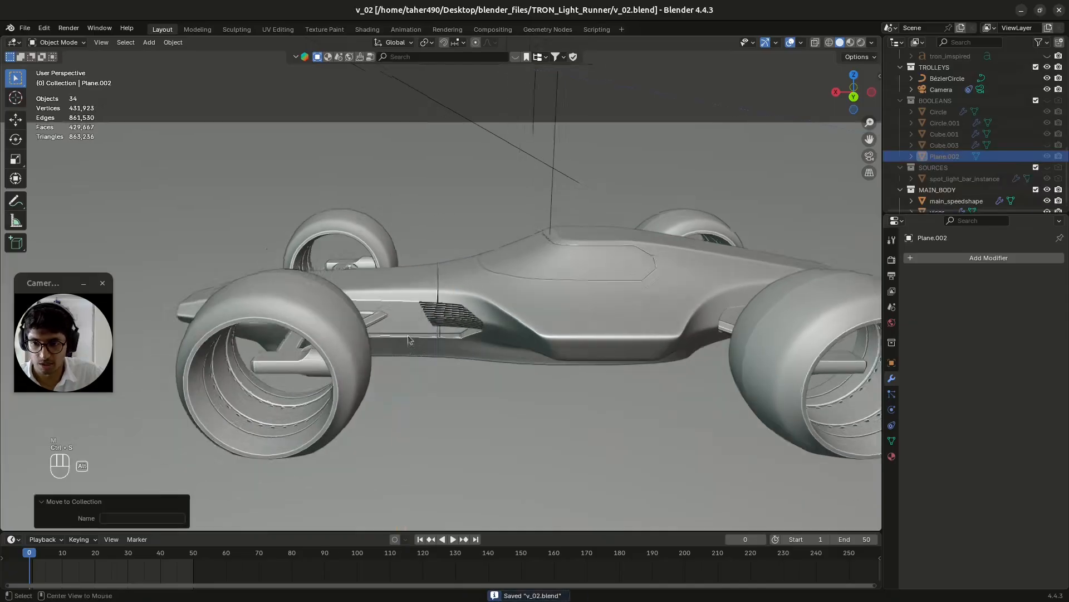
pyautogui.scroll(4, 475, 345)
pyautogui.moveTo(475, 345)
pyautogui.mouseDown(button='middle')
pyautogui.moveTo(503, 338)
pyautogui.moveTo(482, 333)
pyautogui.mouseUp(button='middle')
pyautogui.scroll(5, 478, 340)
pyautogui.moveTo(437, 304); pyautogui.dragTo(469, 292, button='middle')
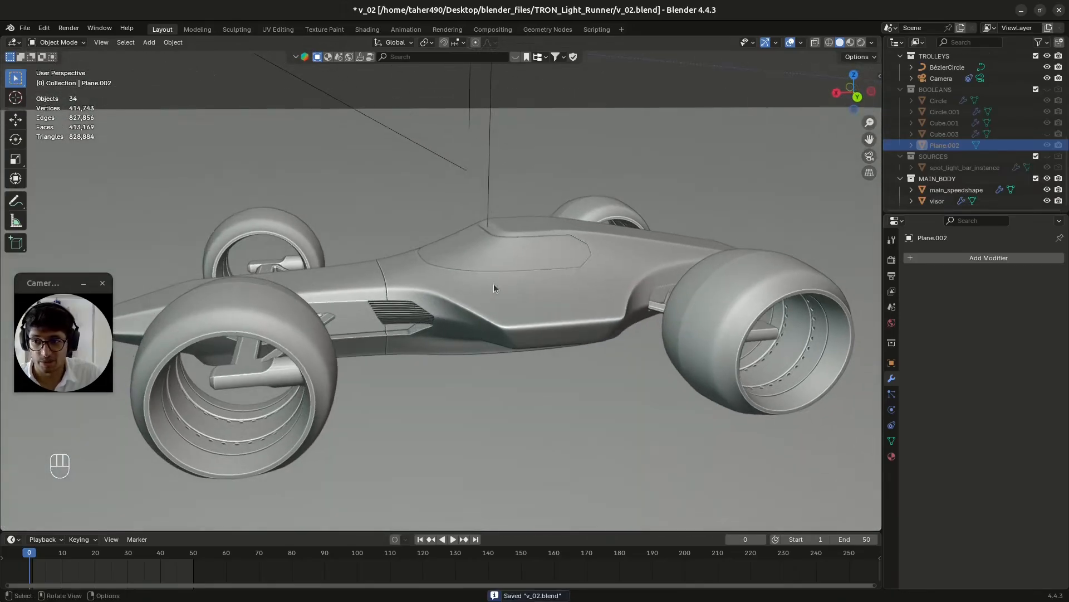
pyautogui.click(518, 288)
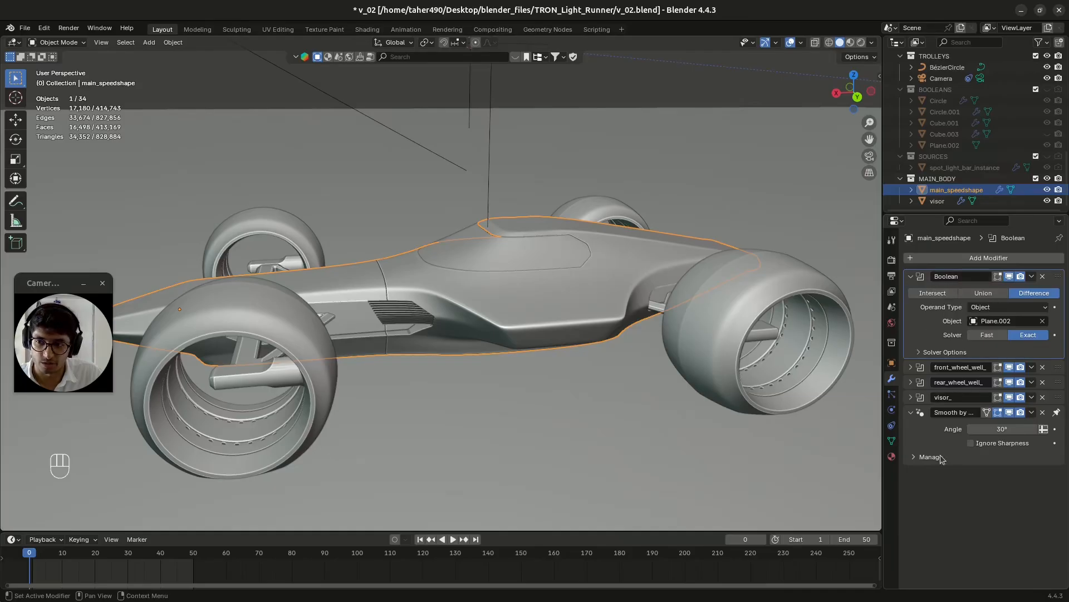
pyautogui.click(1032, 277)
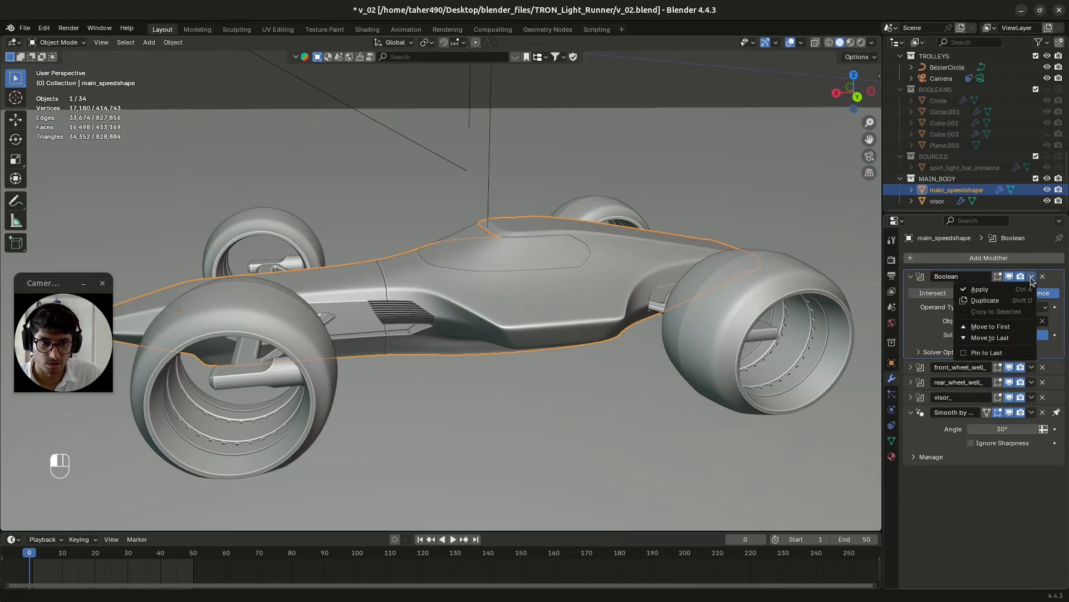
pyautogui.click(980, 290)
pyautogui.hotkey('ctrl', 's')
# Separate the linked nose section ahead of the cut from main_speedshape into its own object, return to Object Mode and save.
pyautogui.click(353, 282)
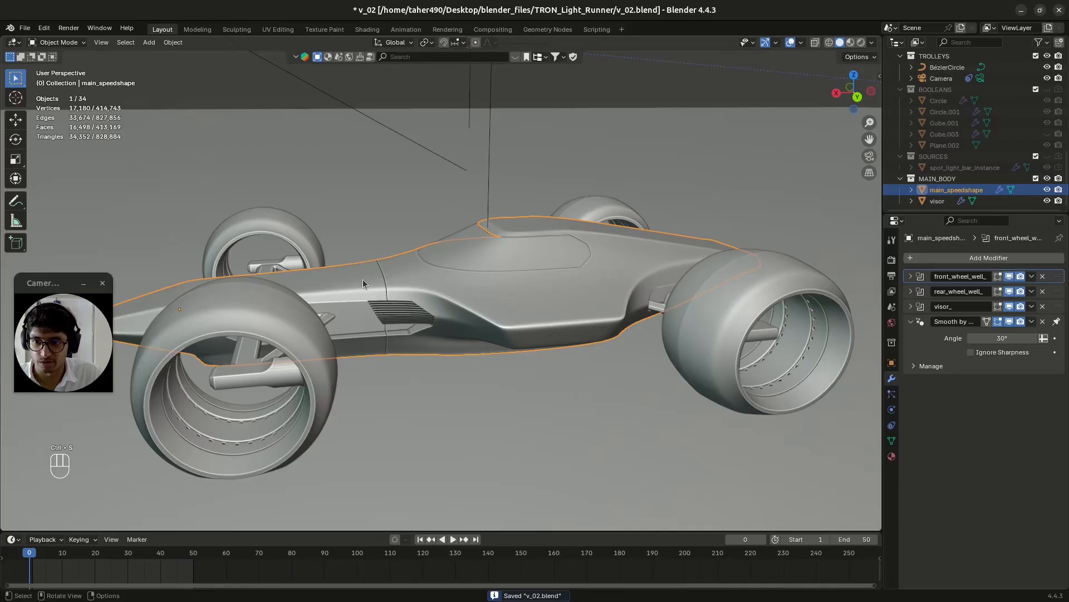
pyautogui.press('Tab')
pyautogui.press('3')
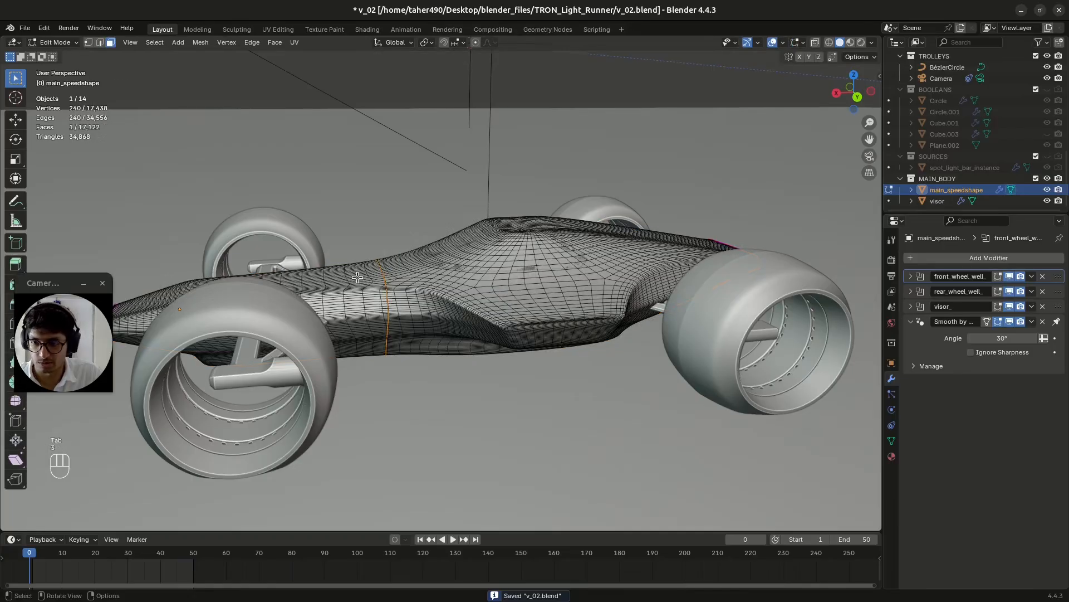
pyautogui.click(360, 277)
pyautogui.hotkey('ctrl', 'l')
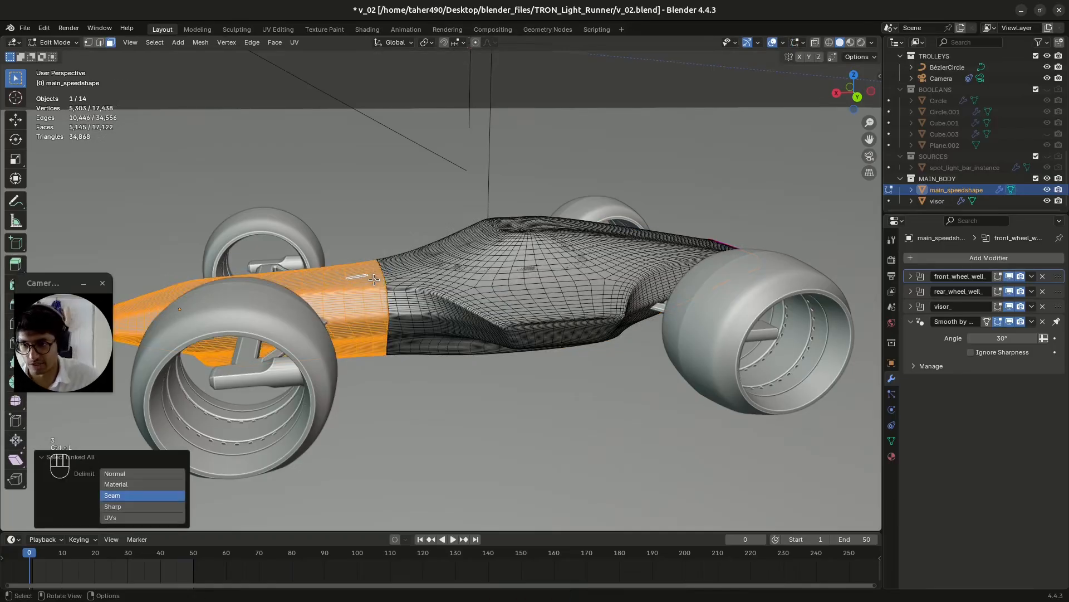
pyautogui.moveTo(373, 313); pyautogui.dragTo(463, 314, button='middle')
pyautogui.press('p')
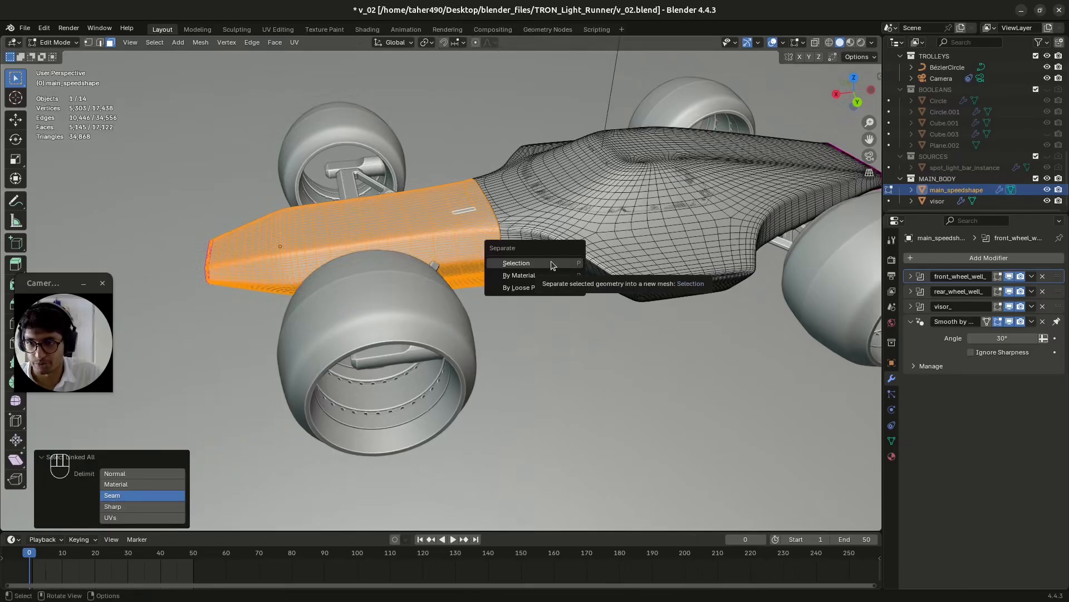
pyautogui.click(551, 263)
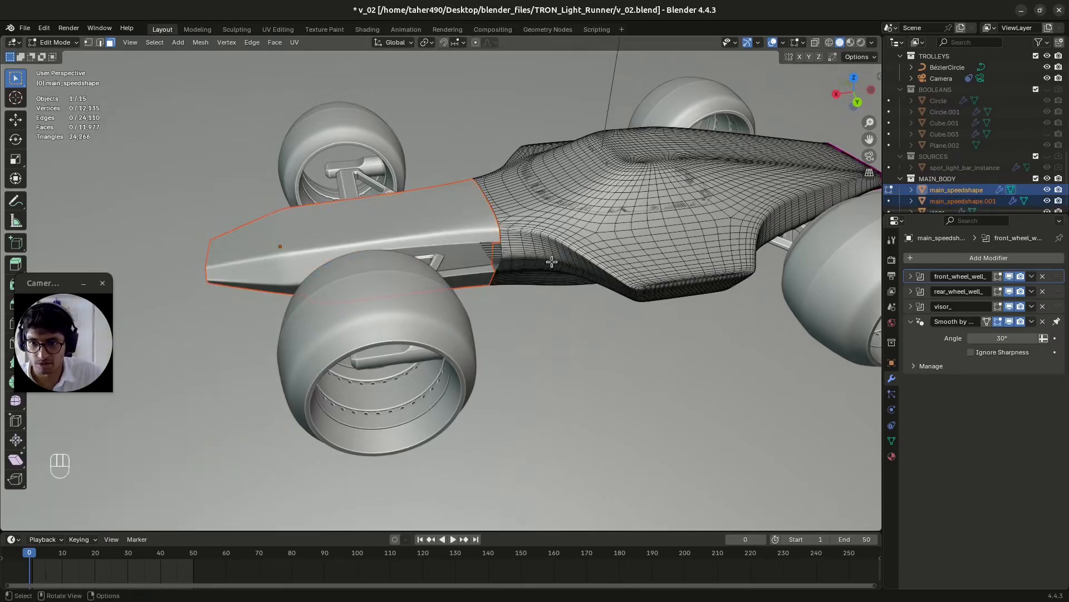
pyautogui.press('Tab')
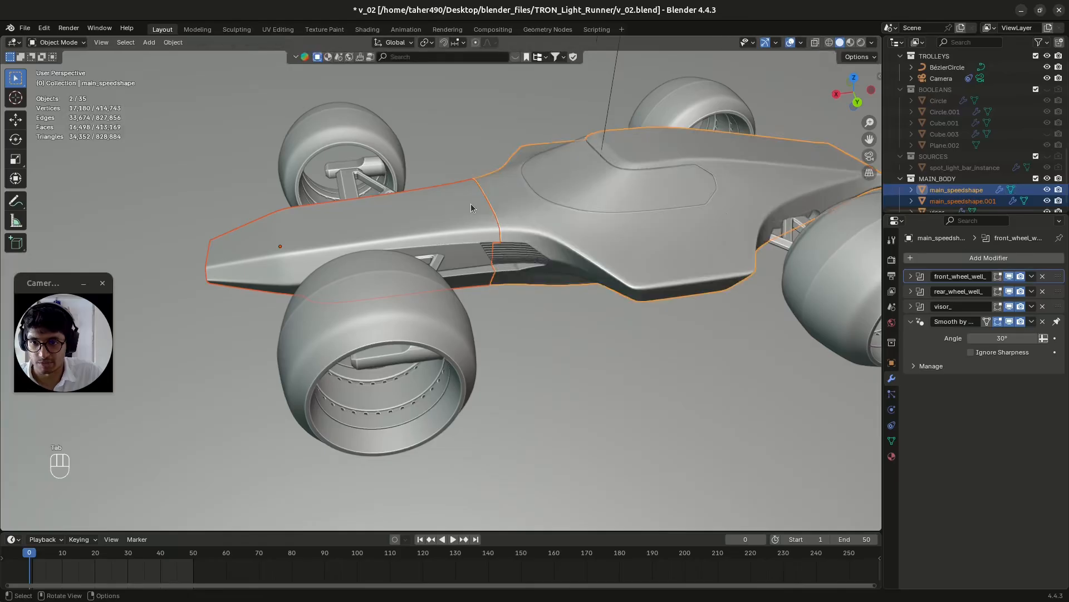
pyautogui.hotkey('ctrl', 's')
# Rename the separated front section main_speedshape.001 as nose_component and save the file.
pyautogui.click(972, 189)
pyautogui.scroll(-1, 974, 190)
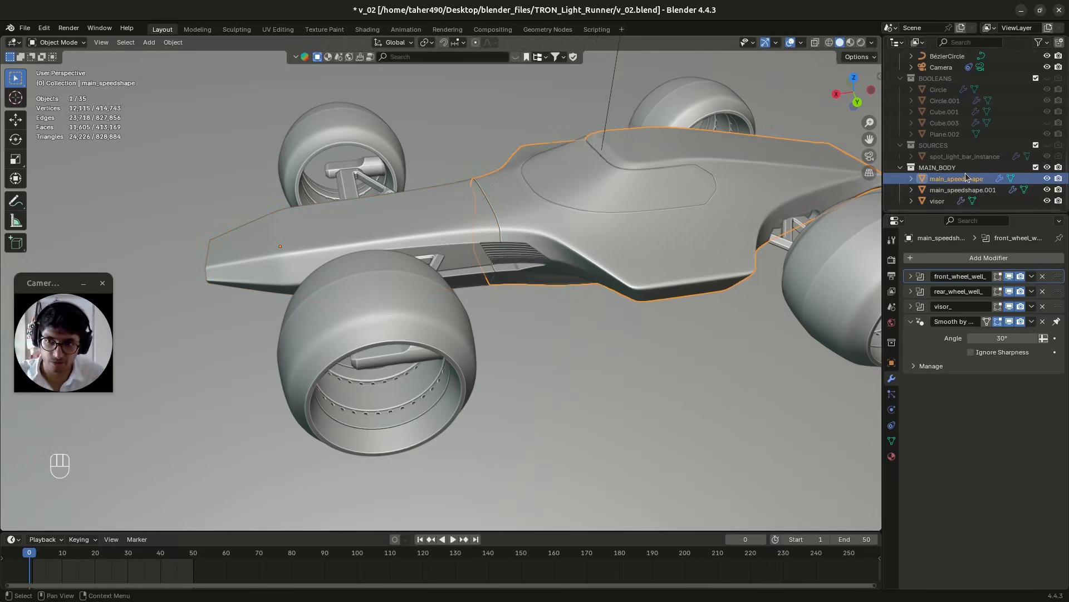
pyautogui.click(415, 216)
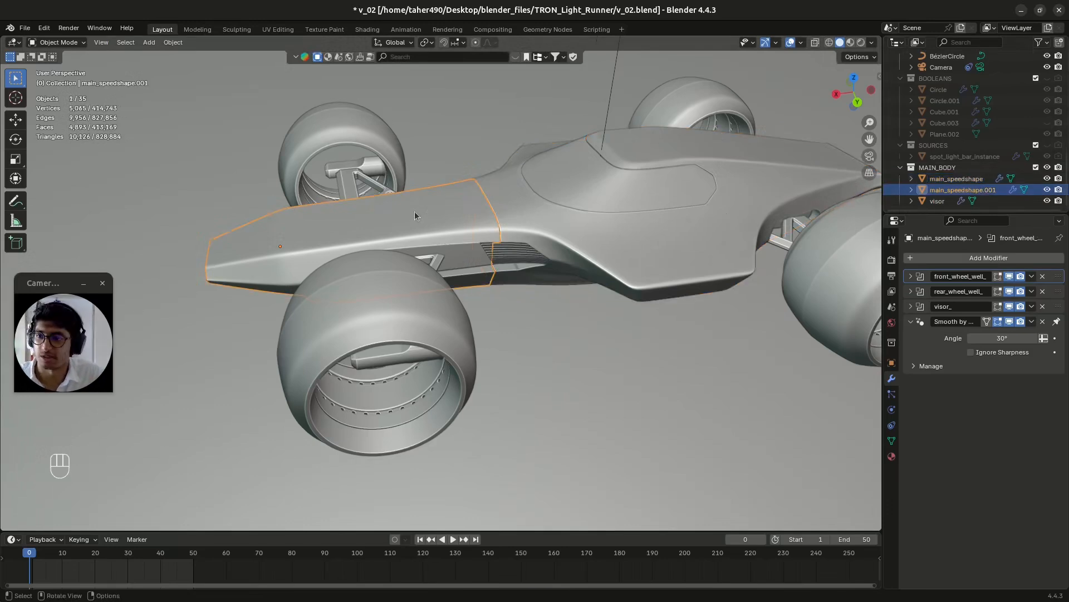
pyautogui.click(981, 190)
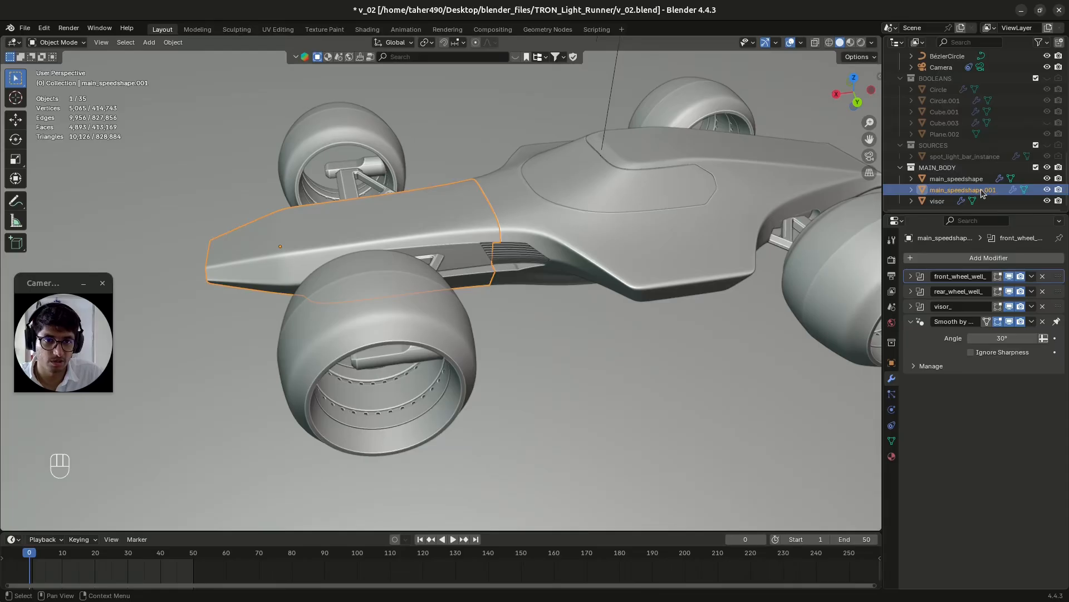
pyautogui.doubleClick(943, 190)
pyautogui.press('Home')
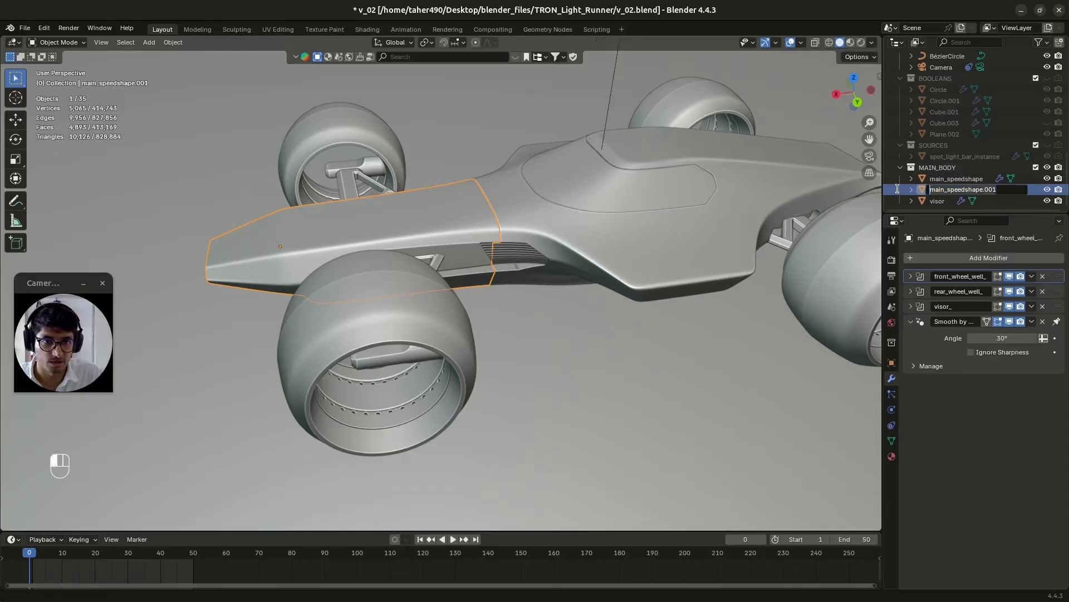
pyautogui.hotkey('shift', 'End')
pyautogui.write('nose_')
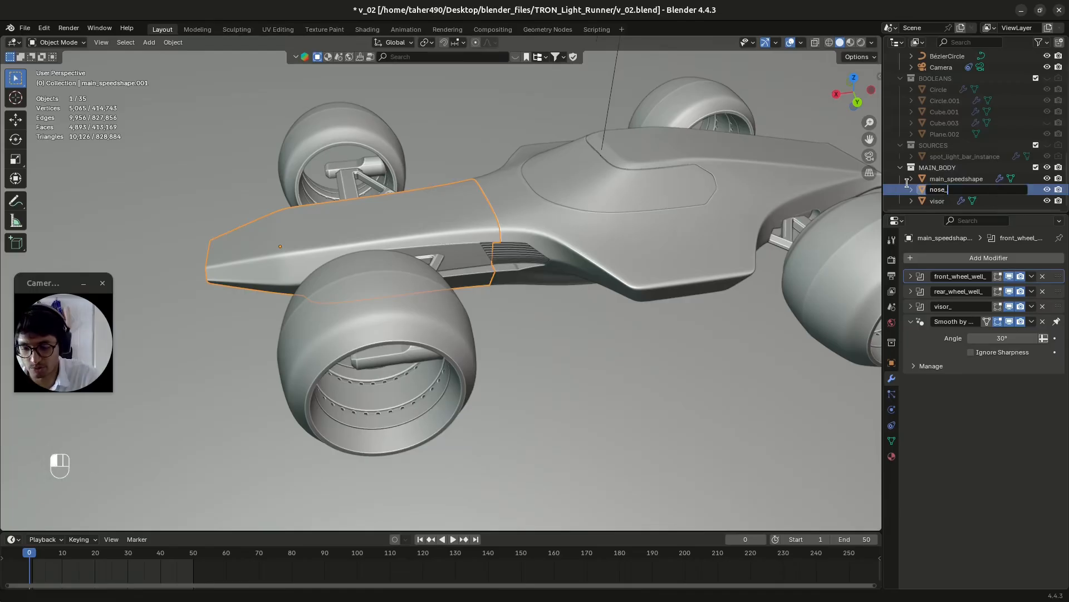
pyautogui.write('component')
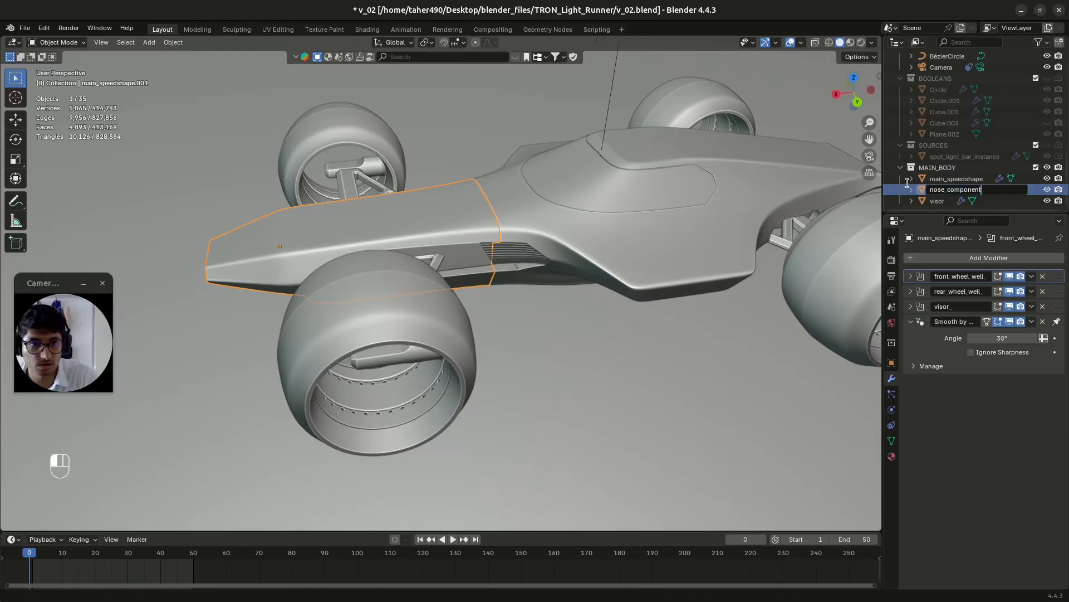
pyautogui.press('Return')
pyautogui.hotkey('ctrl', 's')
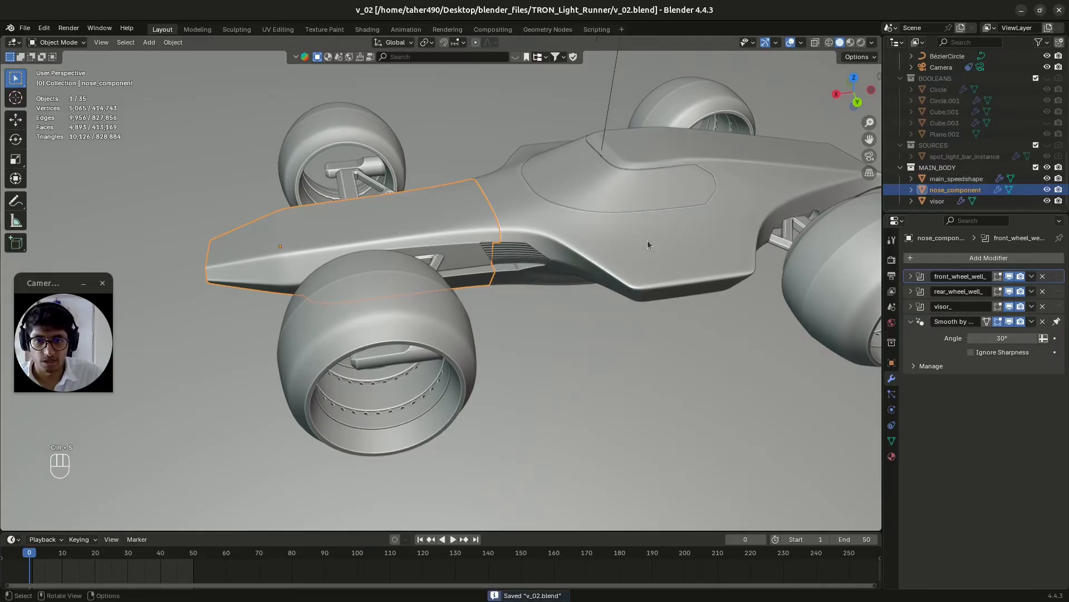
# Rename the remaining body object main_speedshape as monocoque_component and save the file.
pyautogui.click(763, 203)
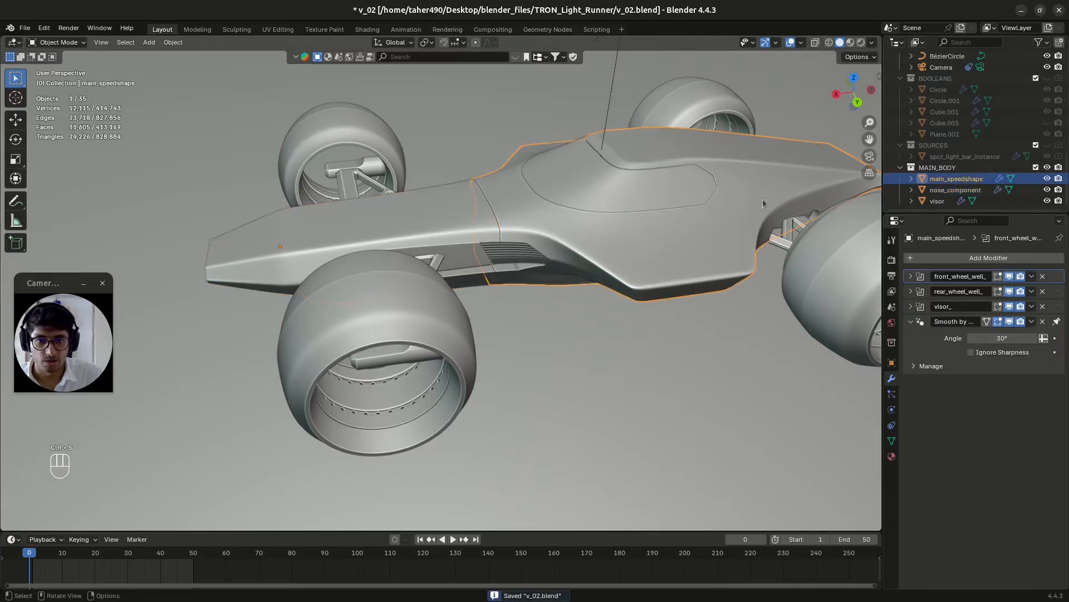
pyautogui.doubleClick(961, 180)
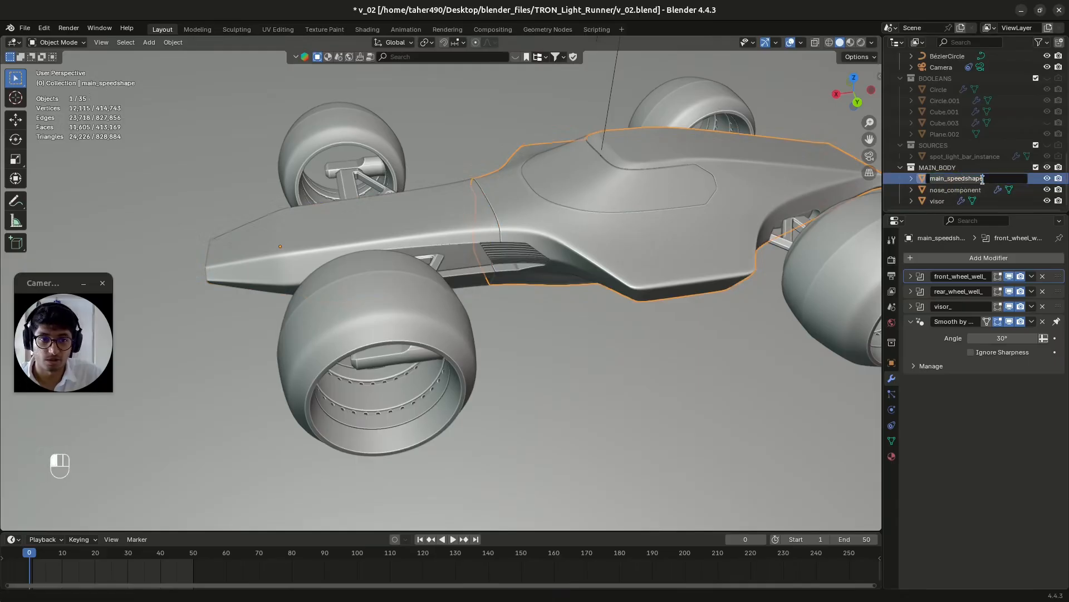
pyautogui.press('BackSpace')
pyautogui.write('mo')
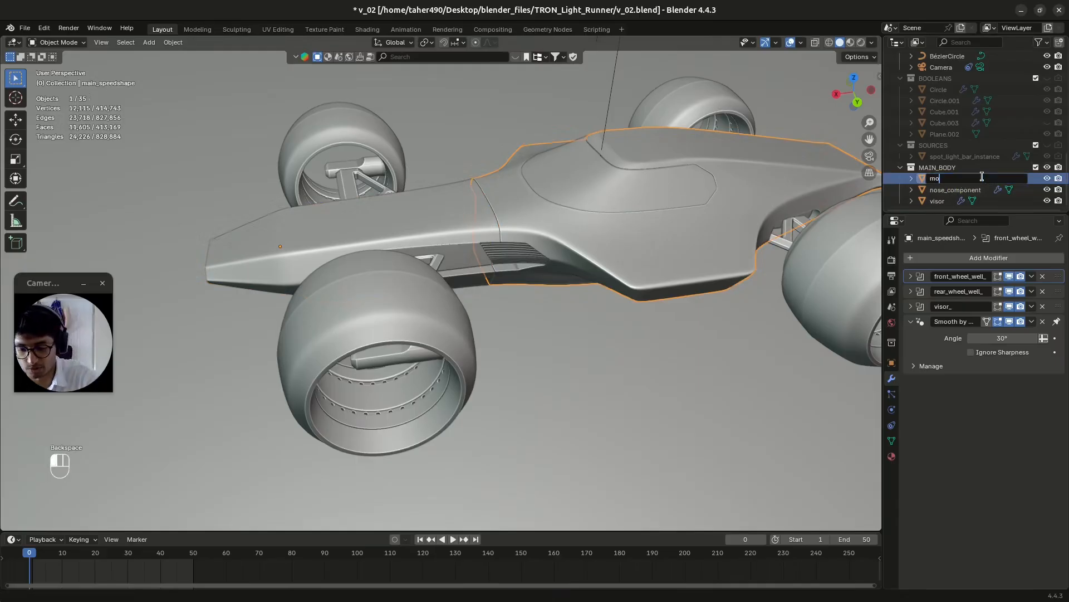
pyautogui.write('noc')
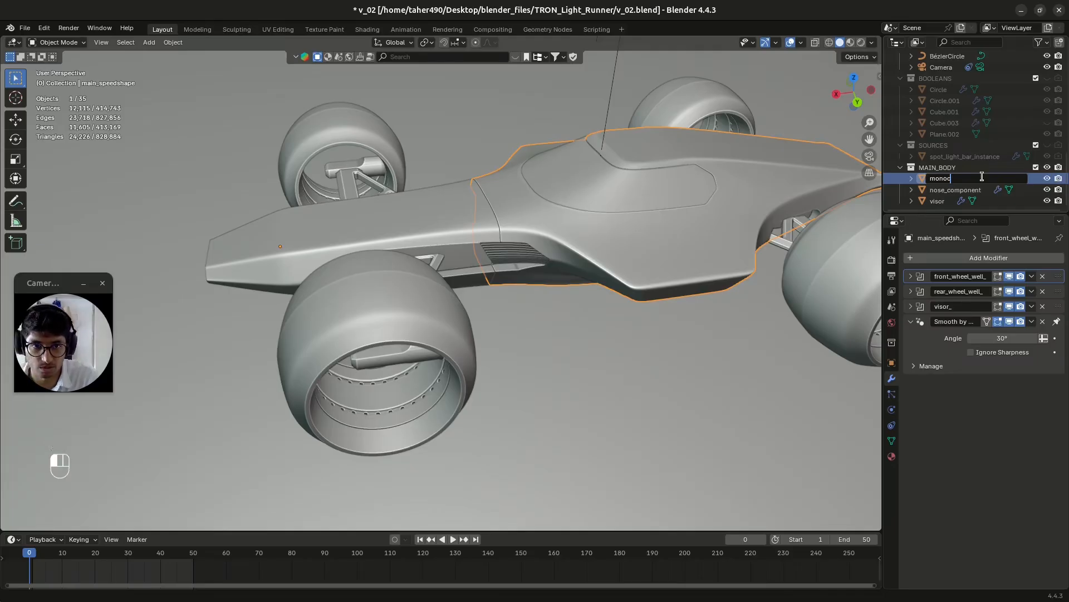
pyautogui.write('oque_')
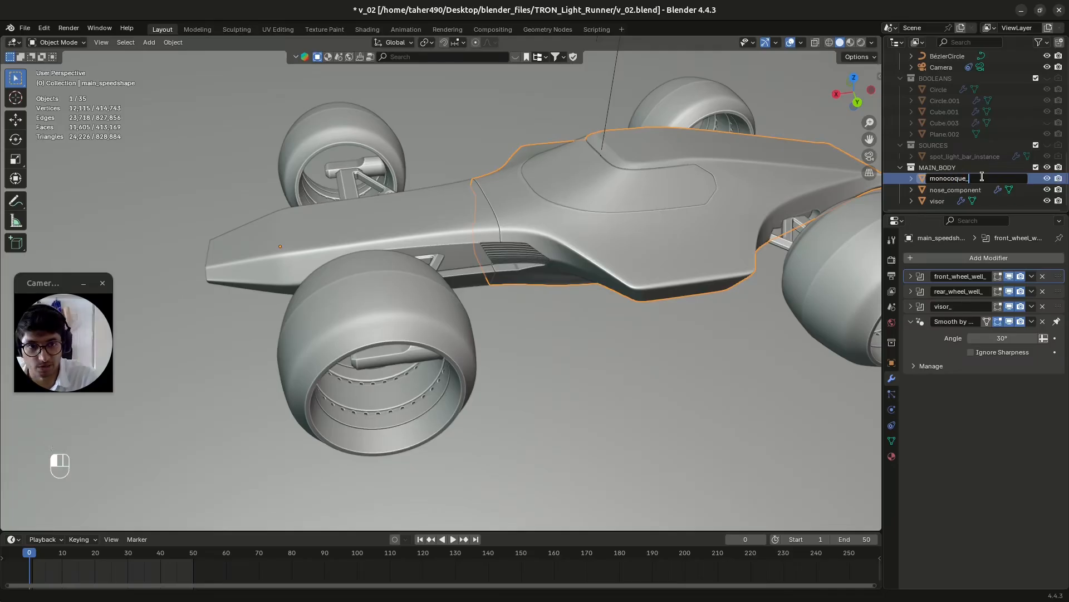
pyautogui.write('component')
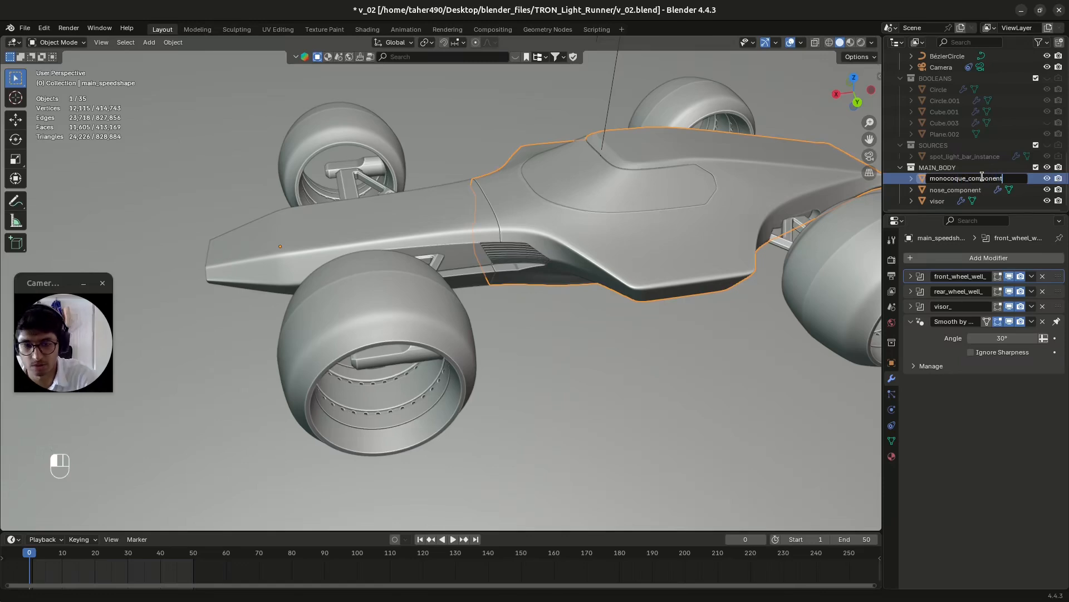
pyautogui.press('Return')
pyautogui.hotkey('ctrl', 's')
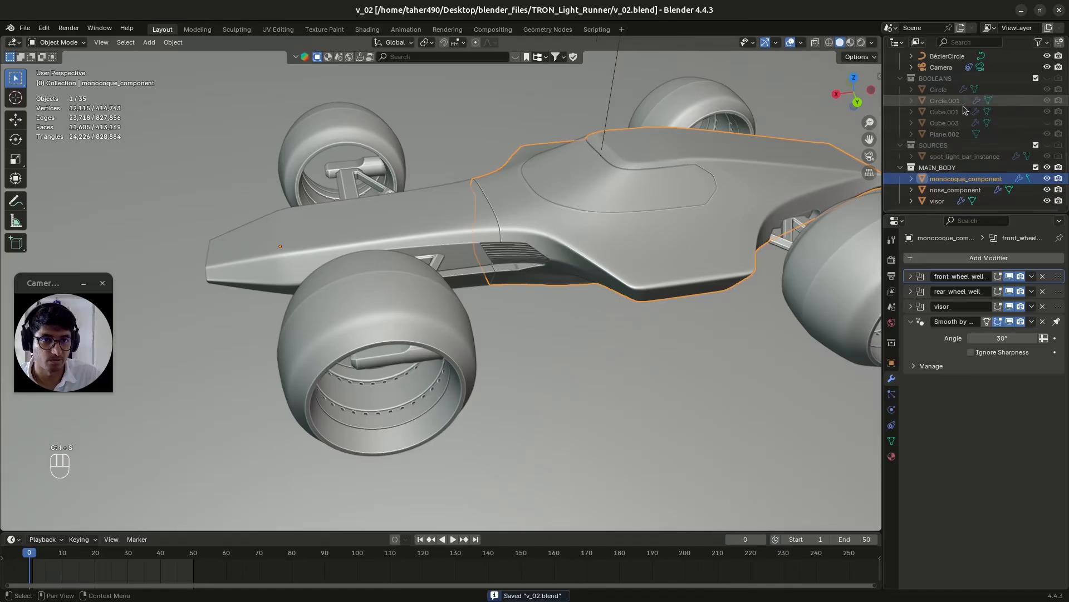
# Unhide the BOOLEANS collection and move the cutter slab Plane.002 about -2.65 m along X, just ahead of the rear wheels.
pyautogui.click(1047, 78)
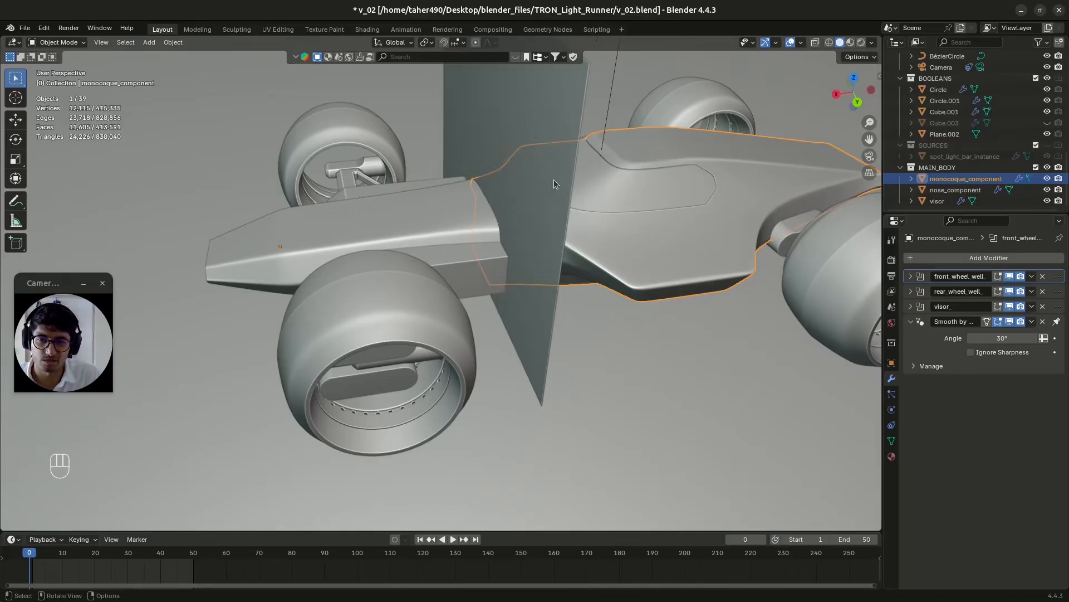
pyautogui.click(560, 149)
pyautogui.scroll(-6, 708, 106)
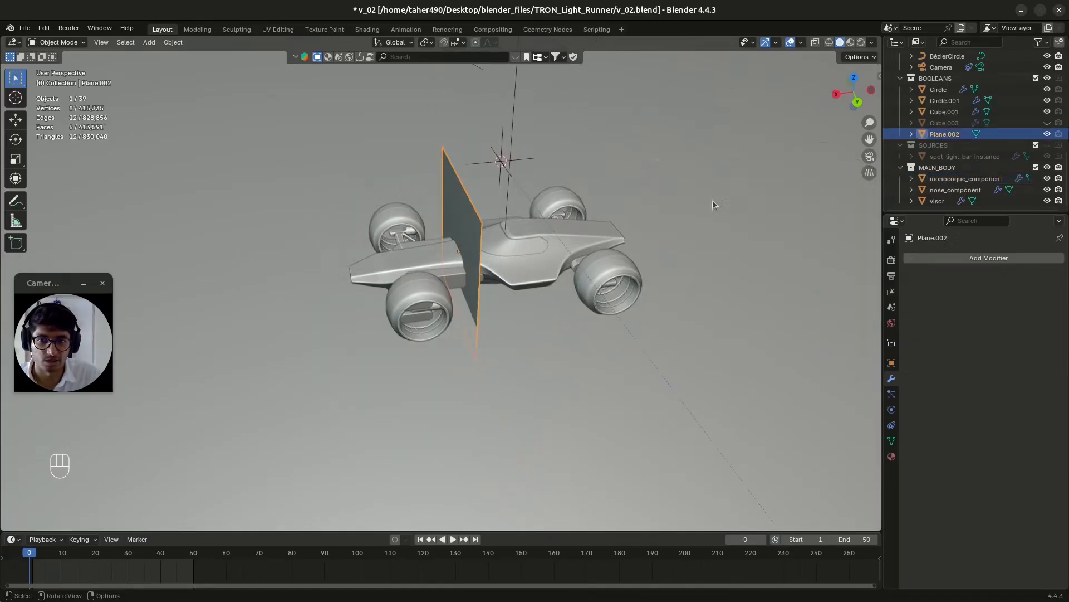
pyautogui.keyDown('shift'); pyautogui.moveTo(708, 204); pyautogui.dragTo(536, 303, button='middle'); pyautogui.keyUp('shift')
pyautogui.scroll(3, 507, 318)
pyautogui.click(858, 101)
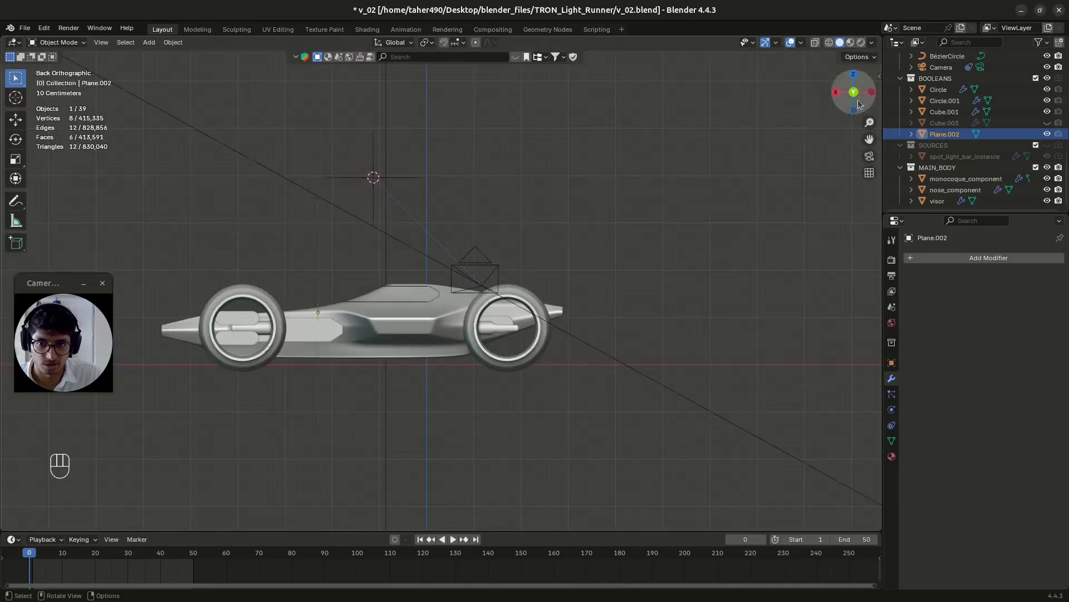
pyautogui.press('g')
pyautogui.press('x')
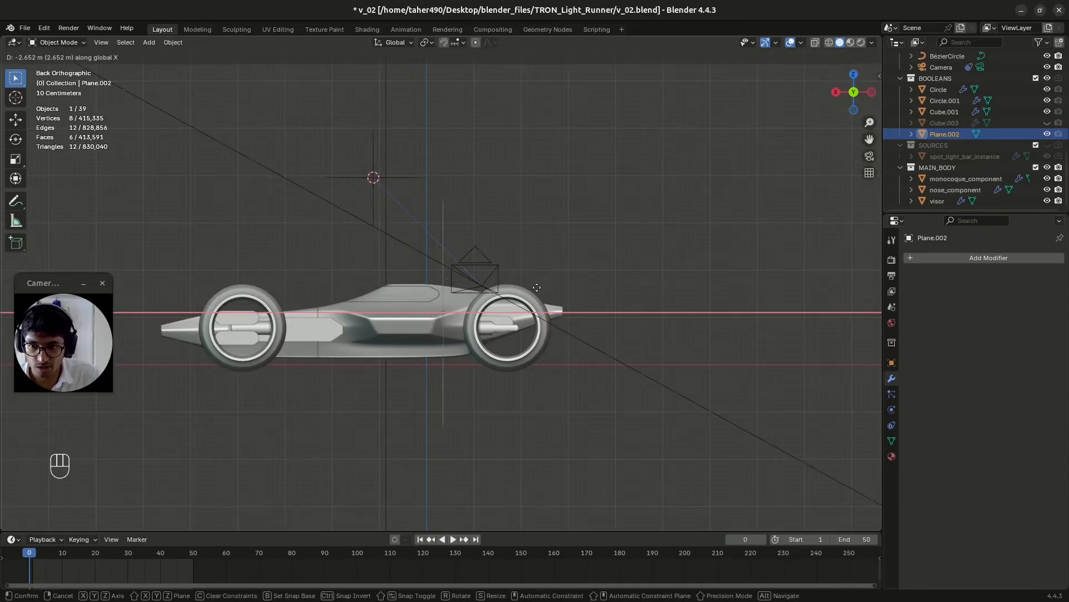
pyautogui.click(537, 288)
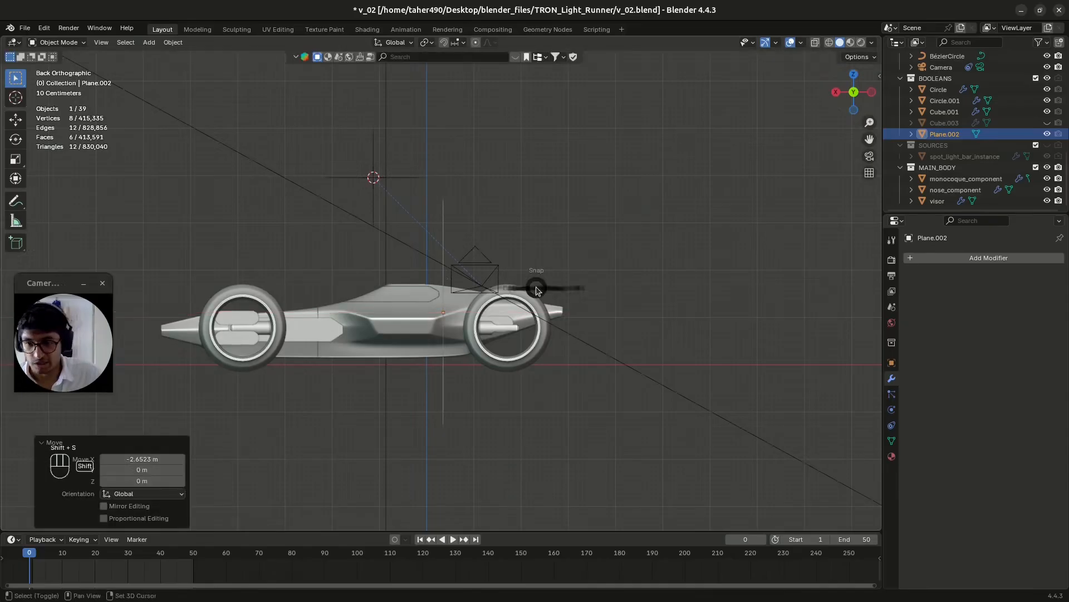
# Snap the 3D cursor to the moved cutter slab, save the file and delete the slab.
pyautogui.hotkey('shift', 's')
pyautogui.click(528, 342)
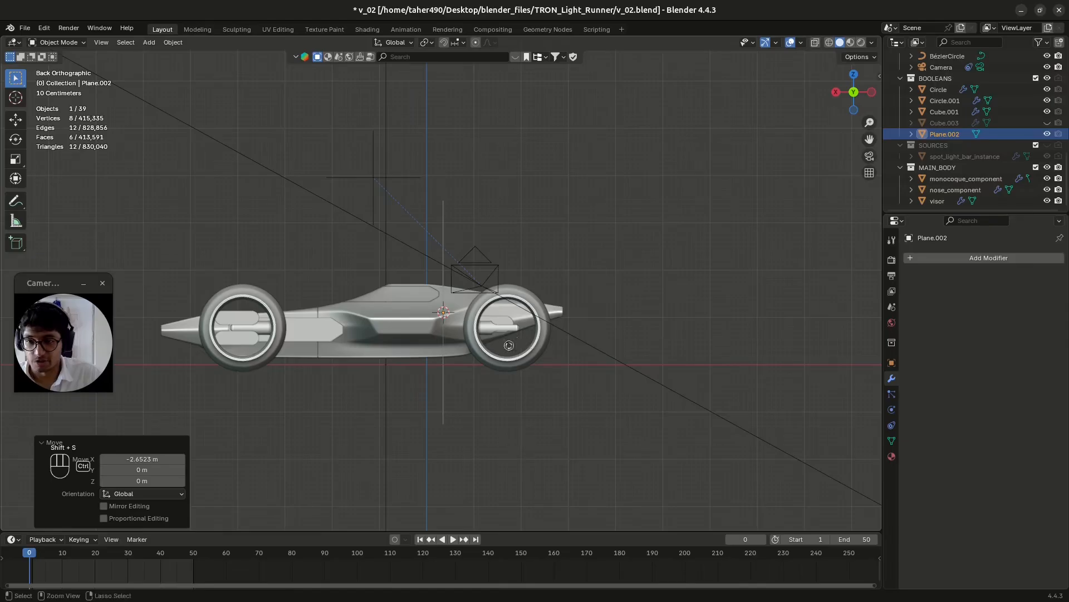
pyautogui.hotkey('ctrl', 's')
pyautogui.scroll(4, 512, 309)
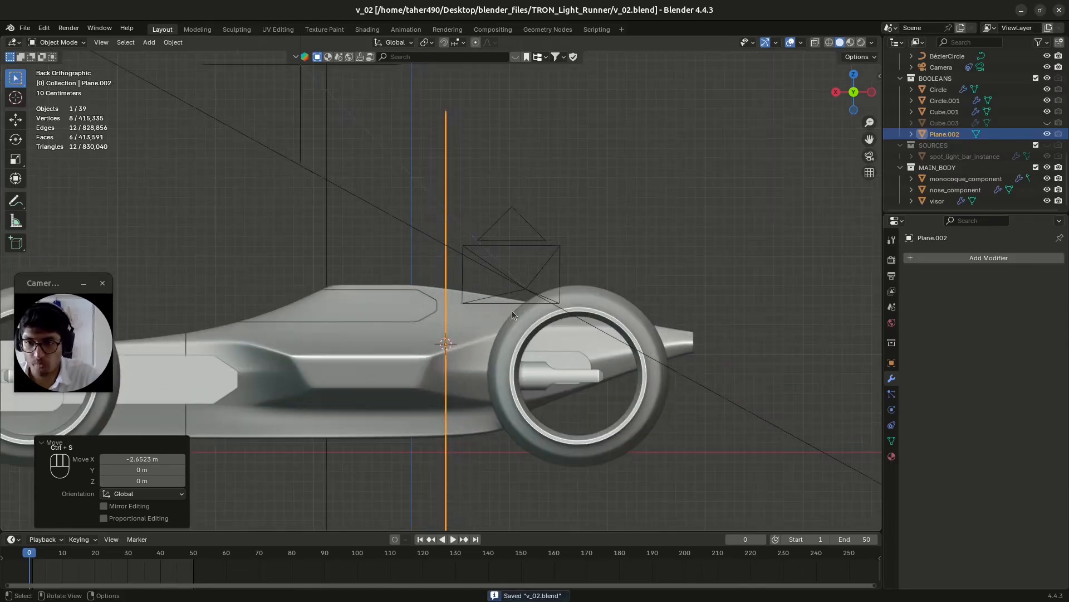
pyautogui.press('Delete')
# Add a 2 m plane at the 3D cursor ahead of the rear wheels and rotate it 90° about Y.
pyautogui.hotkey('shift', 's')
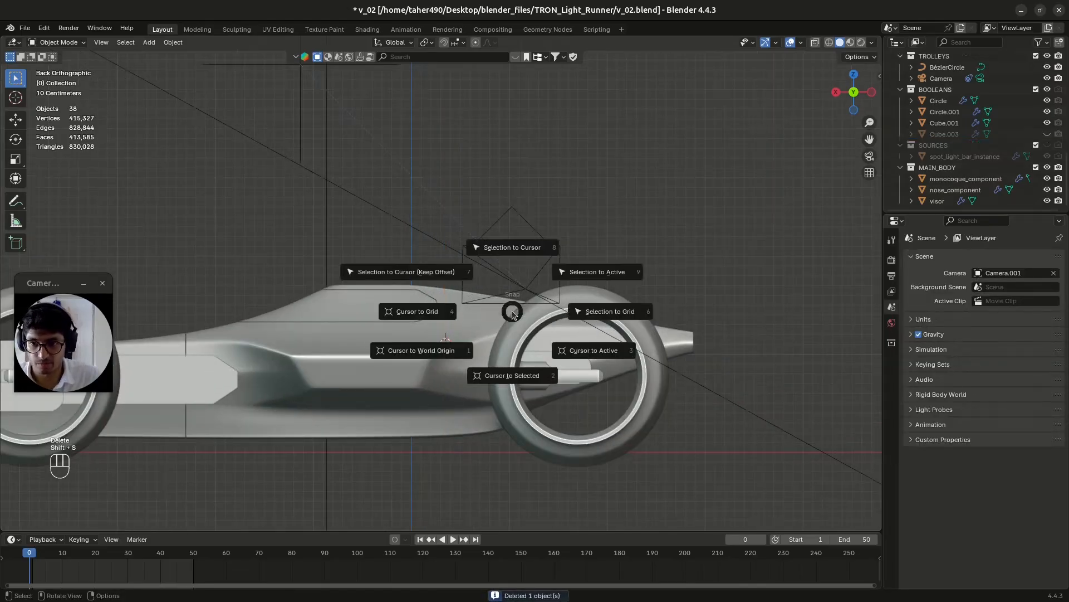
pyautogui.hotkey('shift', 'a')
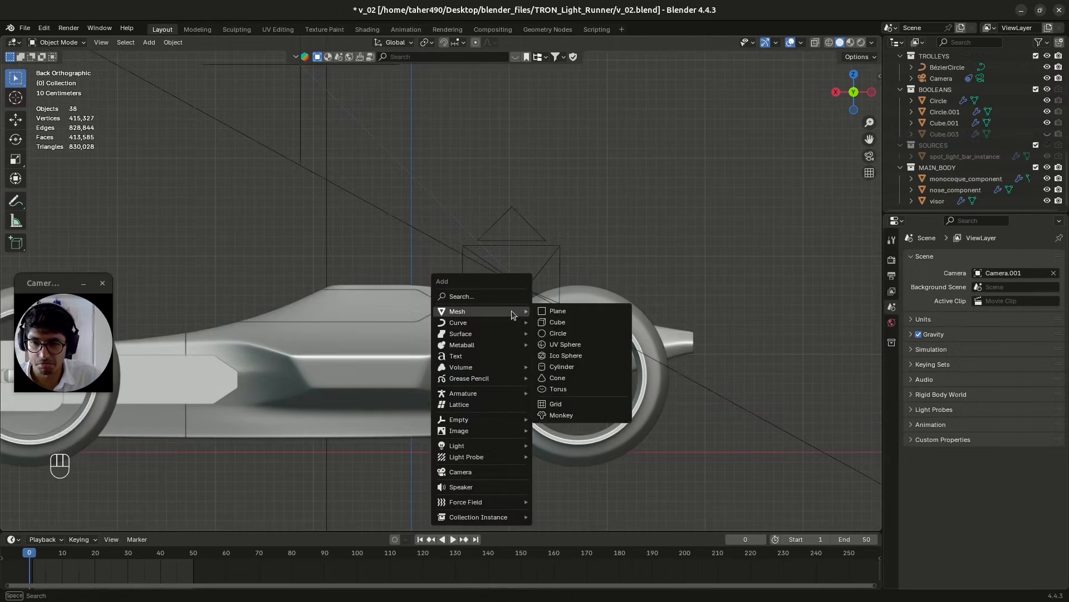
pyautogui.click(554, 311)
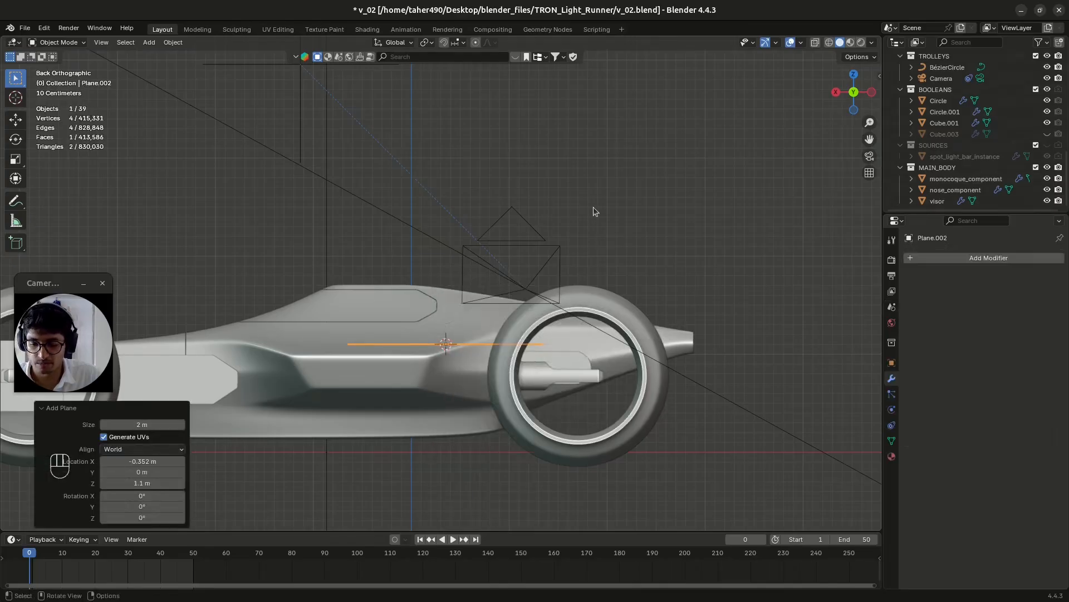
pyautogui.press('r')
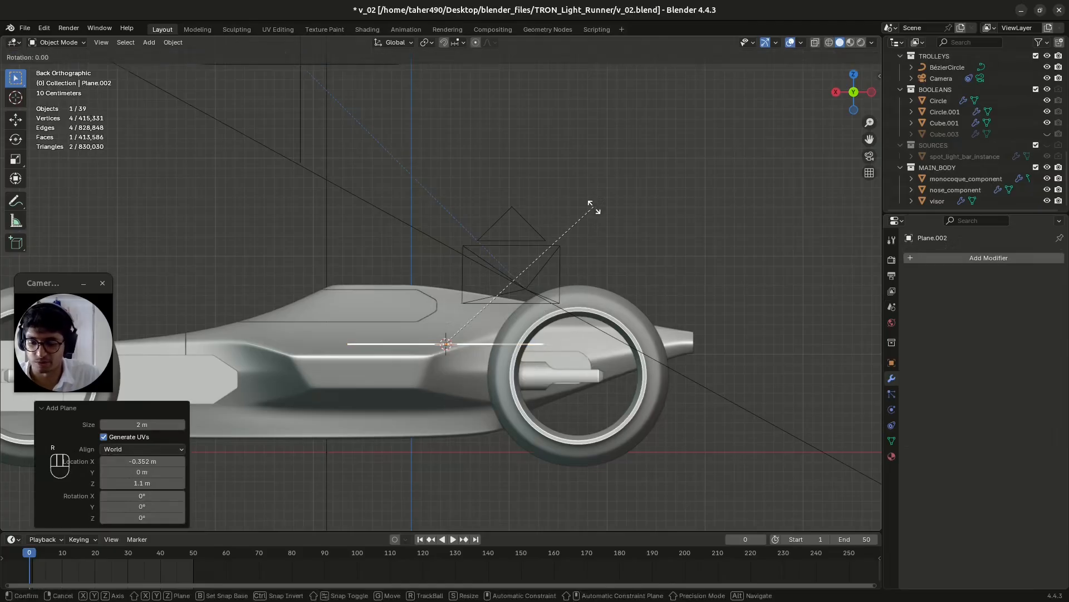
pyautogui.press('y')
pyautogui.press('KP_9')
pyautogui.press('KP_0')
pyautogui.press('KP_Enter')
pyautogui.moveTo(425, 361); pyautogui.dragTo(483, 359, button='middle')
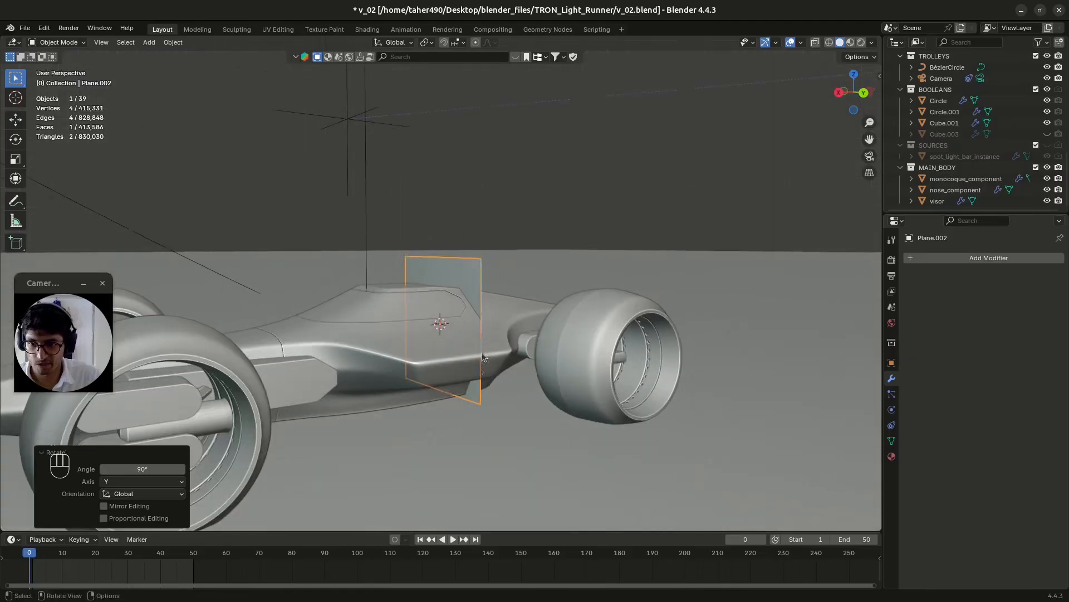
# Delete the two vertices on one side of the upright plane so only a single vertical edge remains.
pyautogui.press('Tab')
pyautogui.press('1')
pyautogui.hotkey('alt', 'z')
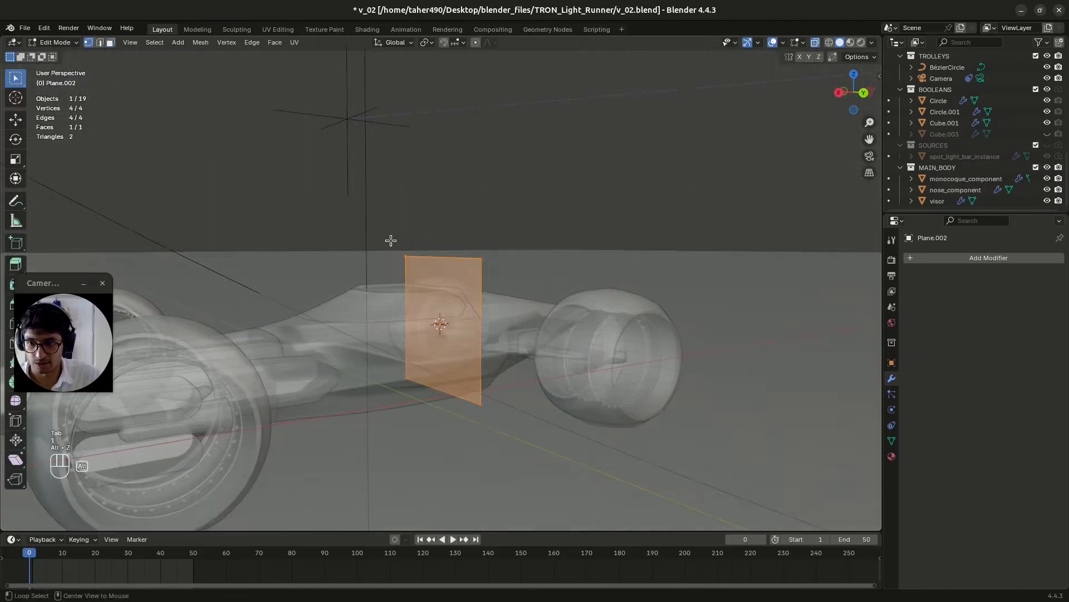
pyautogui.moveTo(387, 239); pyautogui.dragTo(438, 404)
pyautogui.hotkey('alt', 'z')
pyautogui.hotkey('alt', 'z')
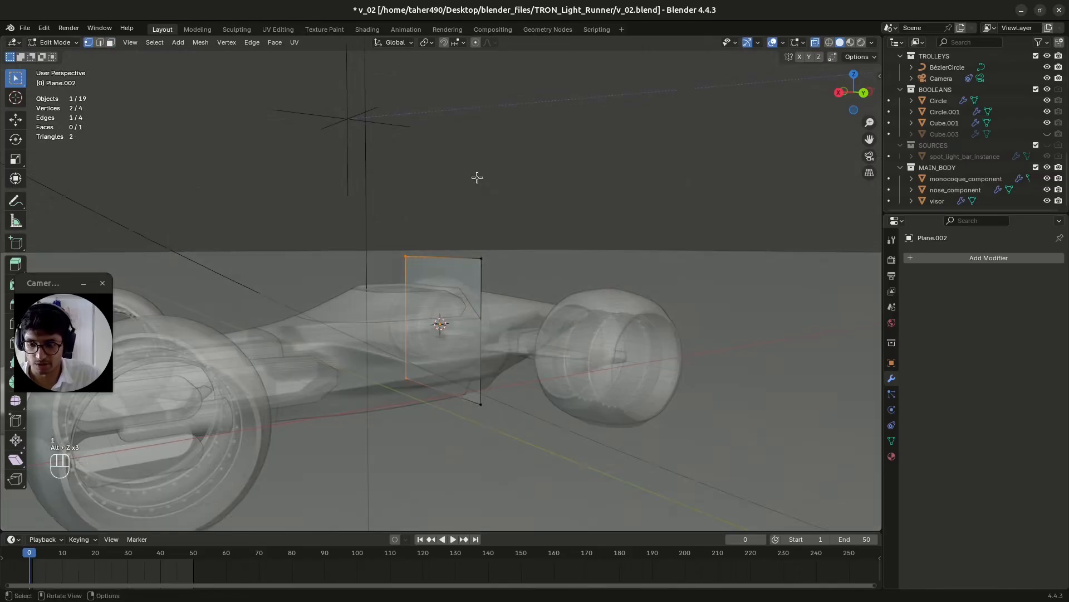
pyautogui.press('x')
pyautogui.click(474, 178)
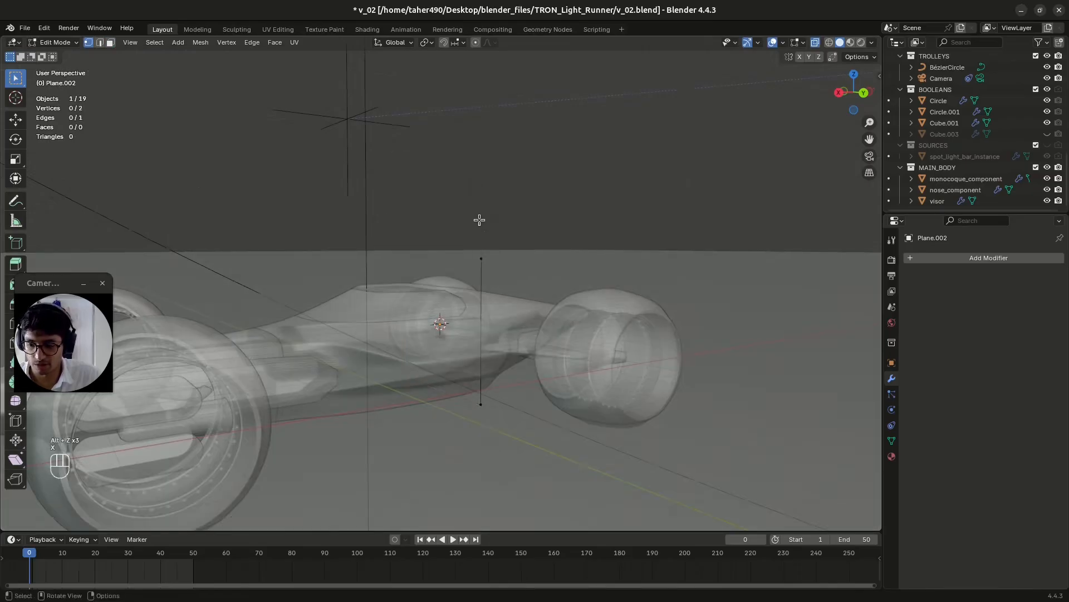
# Save the file and set the vertical edge object's origin to its geometry.
pyautogui.press('Tab')
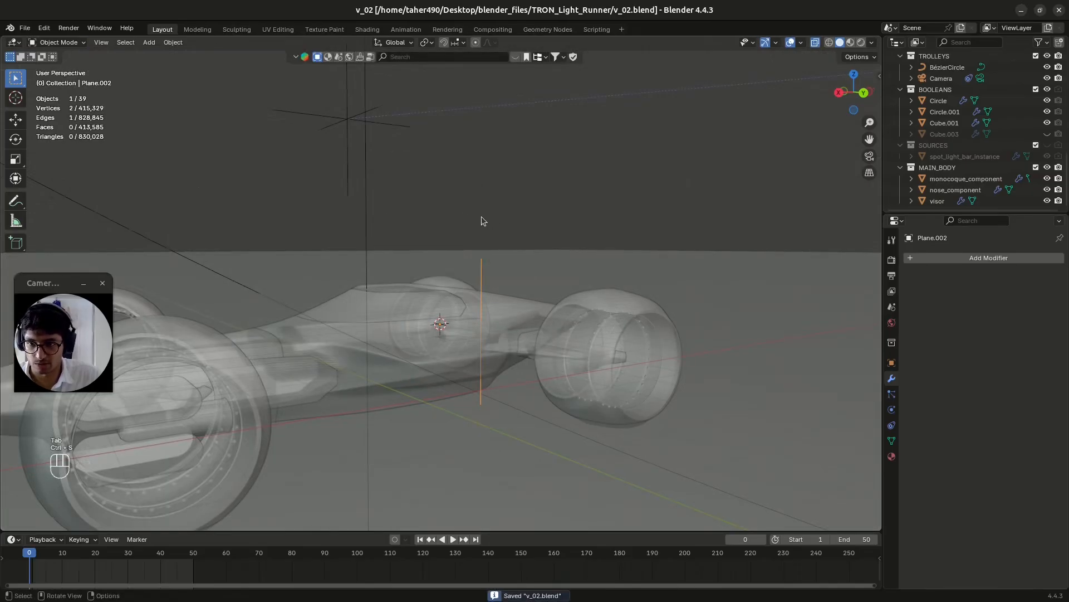
pyautogui.click(173, 42)
pyautogui.moveTo(223, 66)
pyautogui.click(338, 81)
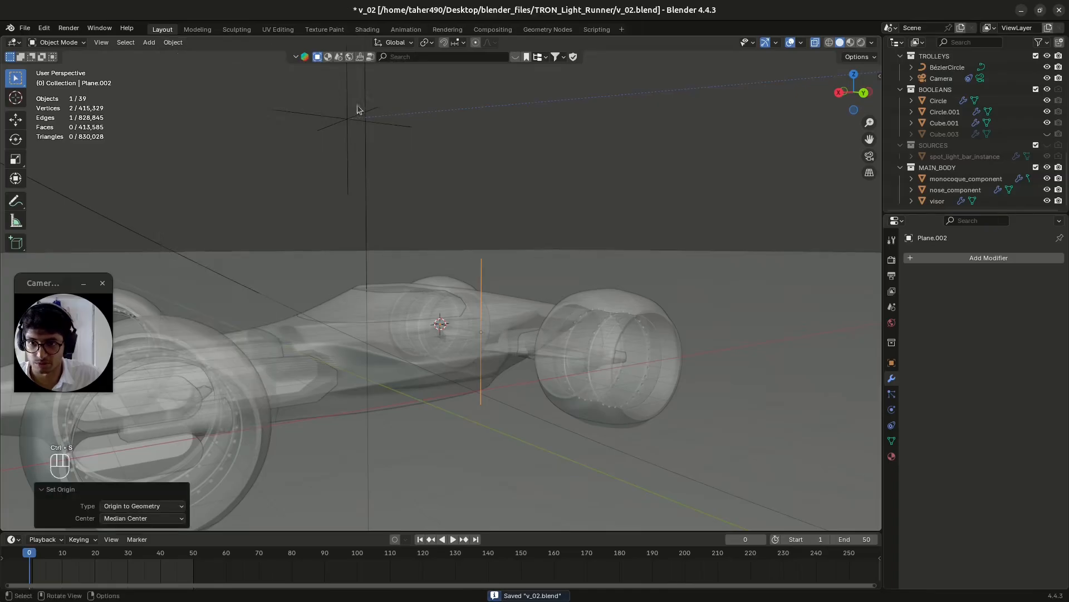
# Subdivide the vertical edge once in the back orthographic view.
pyautogui.click(863, 93)
pyautogui.scroll(3, 504, 323)
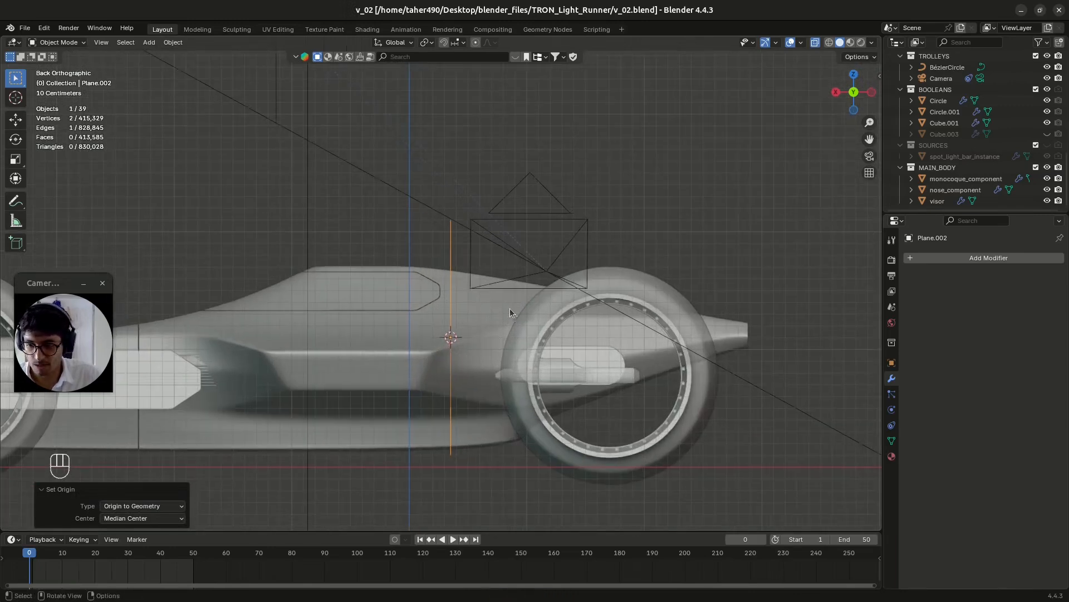
pyautogui.press('Tab')
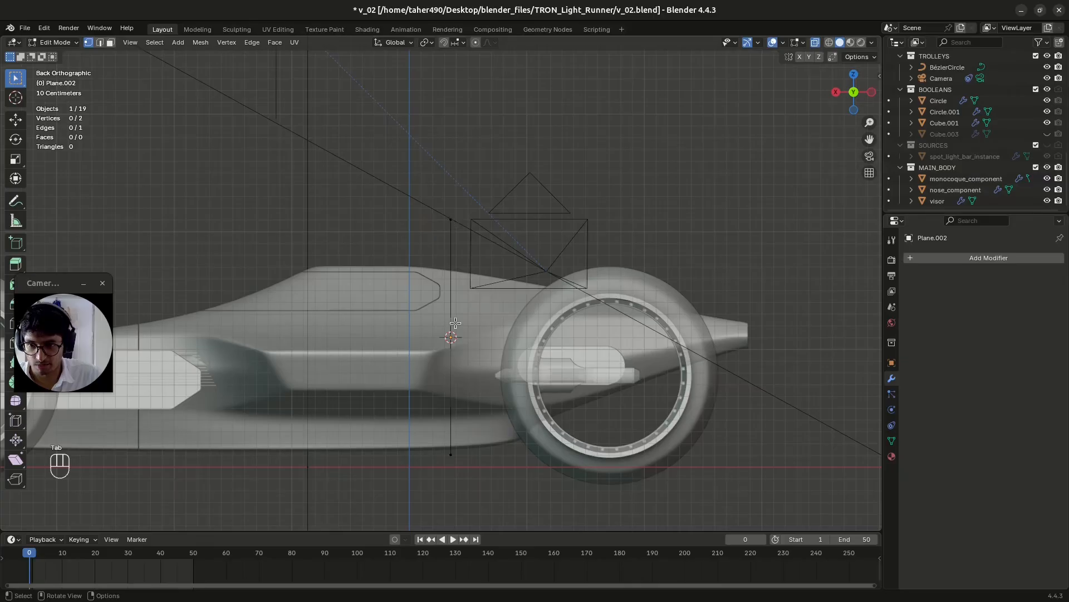
pyautogui.press('2')
pyautogui.click(451, 337)
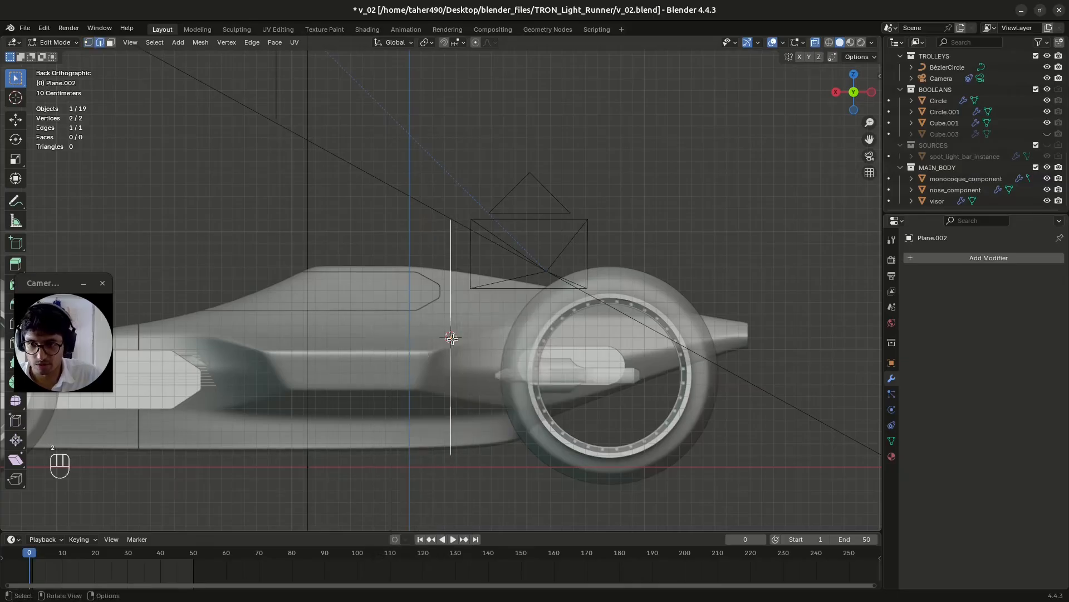
pyautogui.rightClick(450, 319)
pyautogui.click(438, 286)
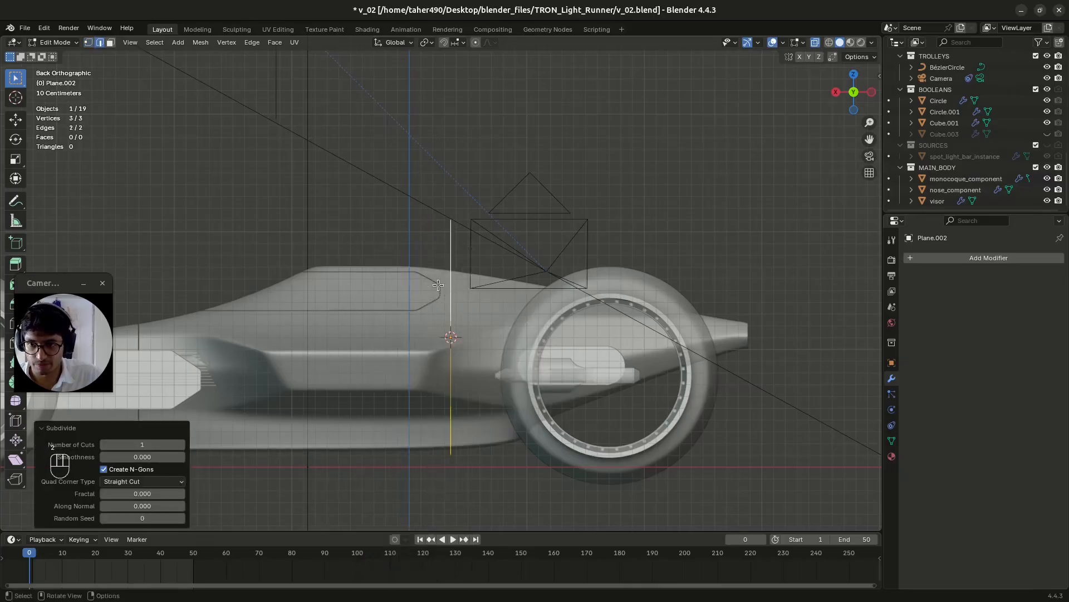
# Slide the middle vertex up along the vertical edge, level with the lower rear part of the cockpit outline.
pyautogui.press('1')
pyautogui.click(452, 340)
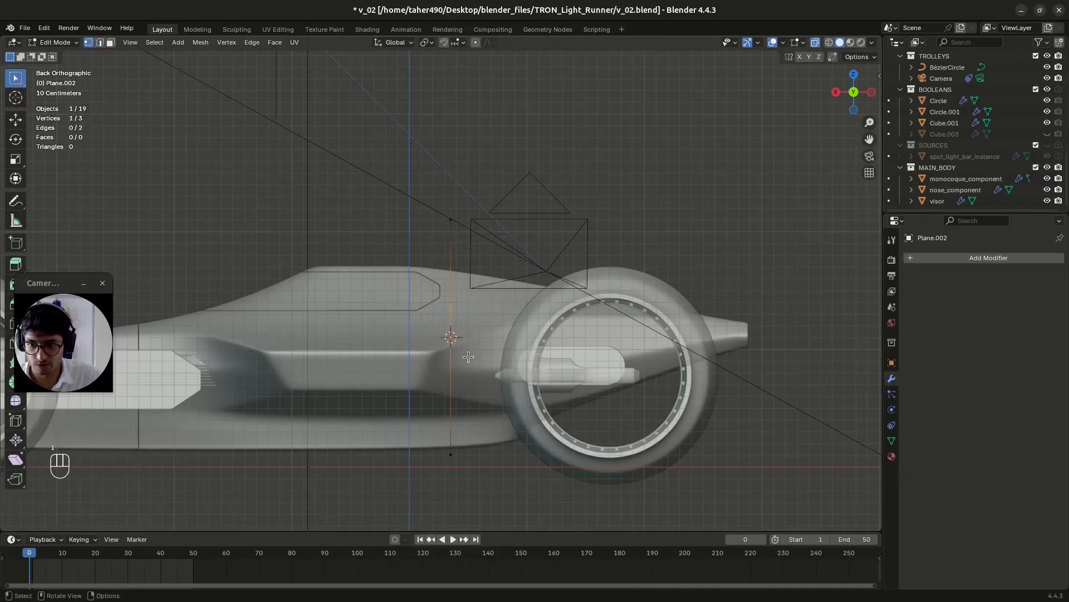
pyautogui.press('g')
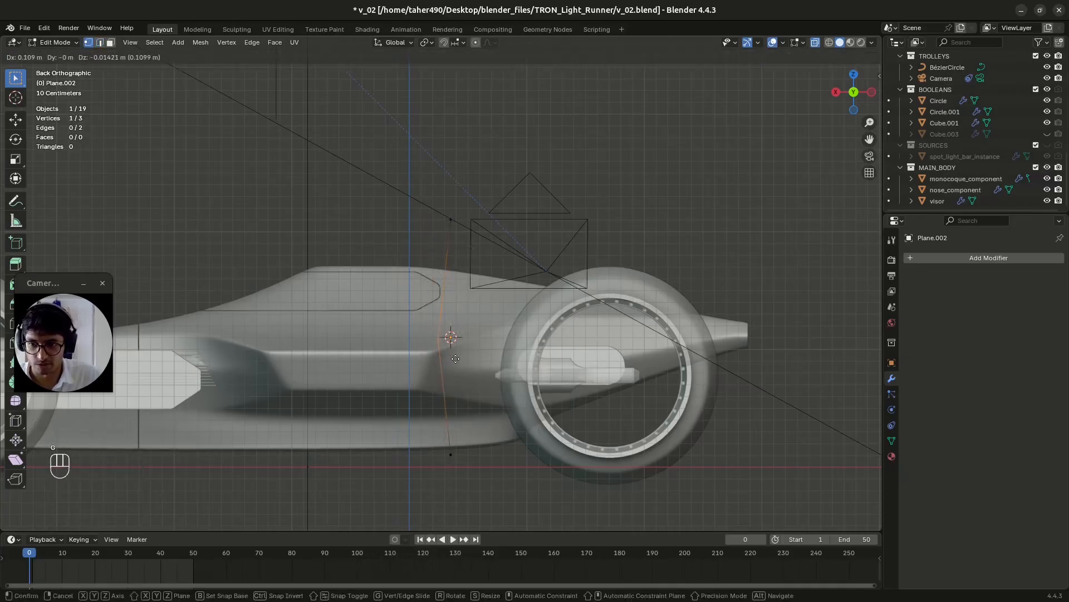
pyautogui.press('Escape')
pyautogui.press('g')
pyautogui.press('g')
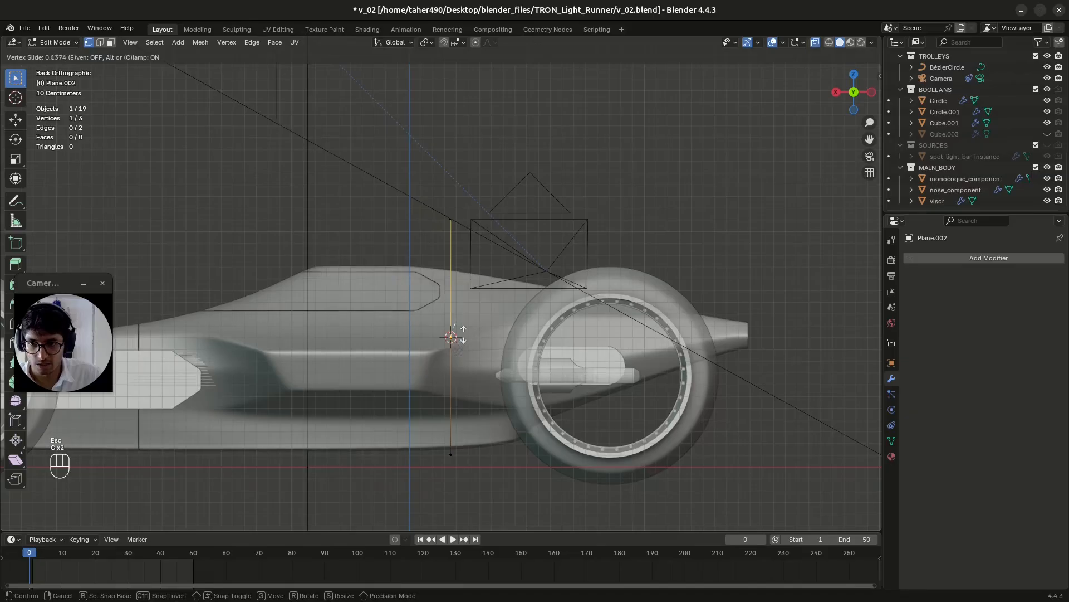
pyautogui.click(451, 336)
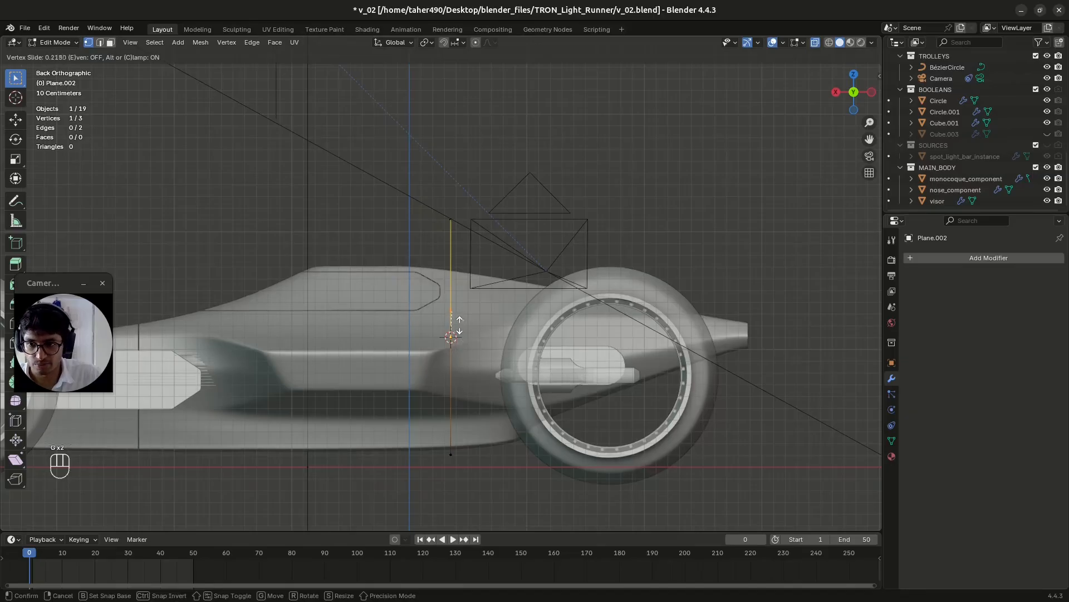
# Subdivide the lower edge segment below the slid vertex with one cut.
pyautogui.press('2')
pyautogui.click(451, 353)
pyautogui.rightClick(451, 353)
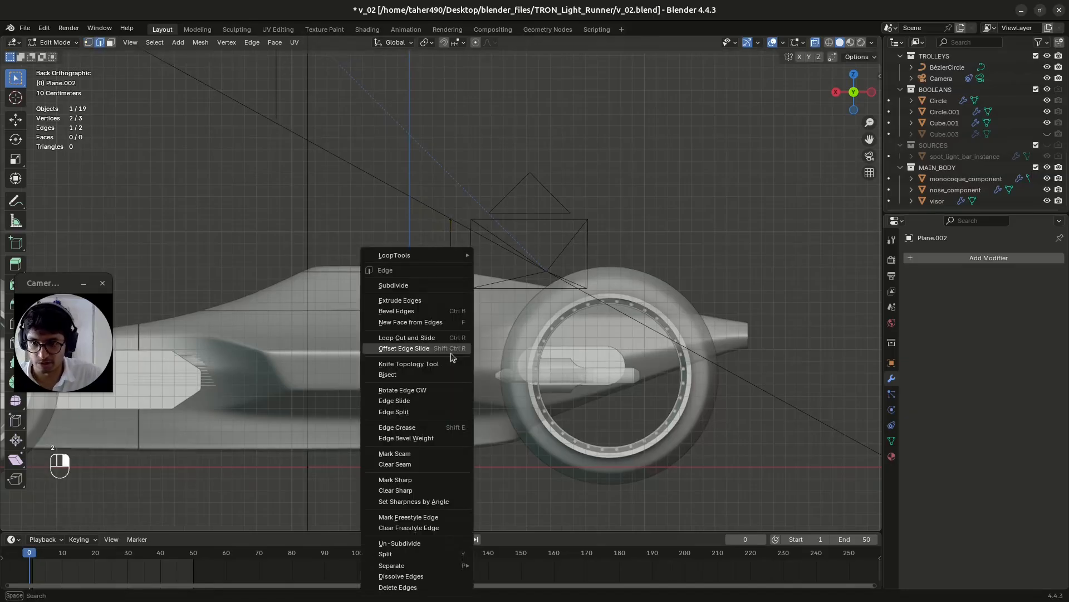
pyautogui.click(440, 283)
pyautogui.hotkey('alt', 'z')
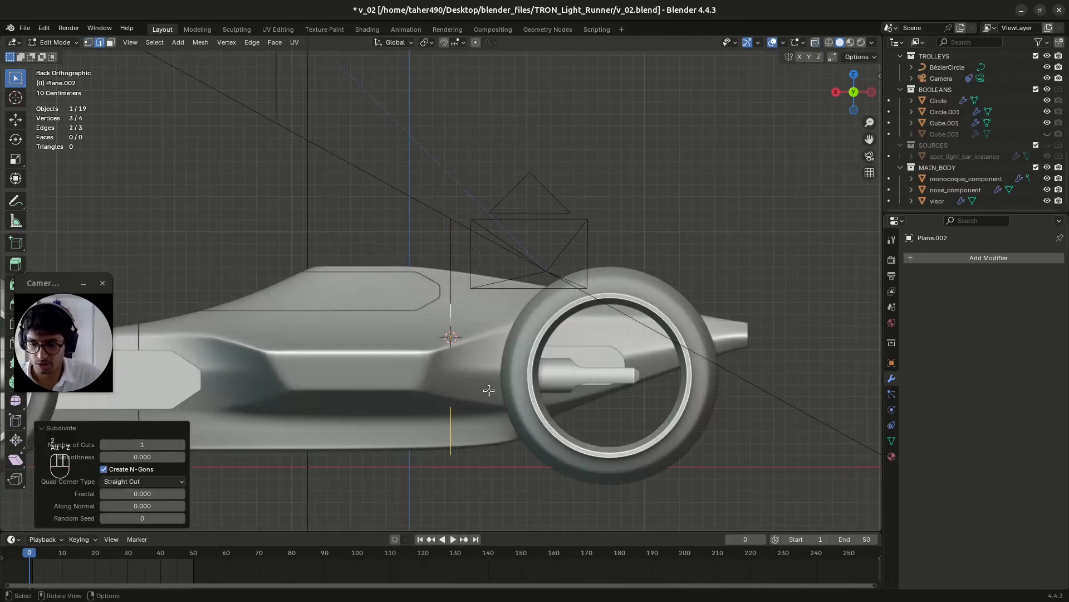
# Slide the new vertex on the lower segment up close to the upper one, with a factor of about 0.741.
pyautogui.press('1')
pyautogui.hotkey('alt', 'z')
pyautogui.click(452, 379)
pyautogui.press('g')
pyautogui.press('g')
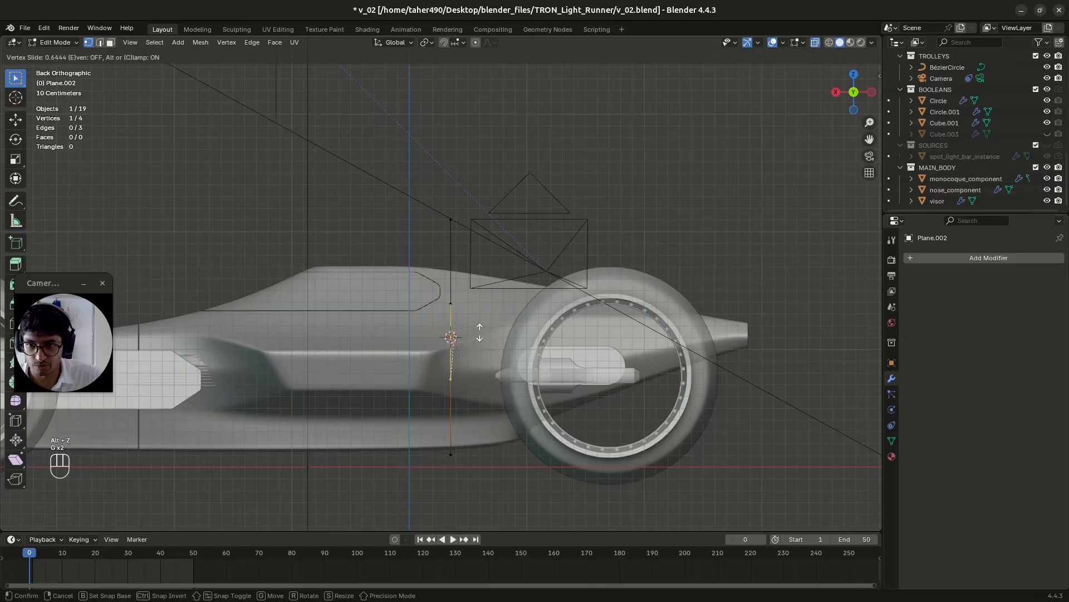
pyautogui.click(438, 356)
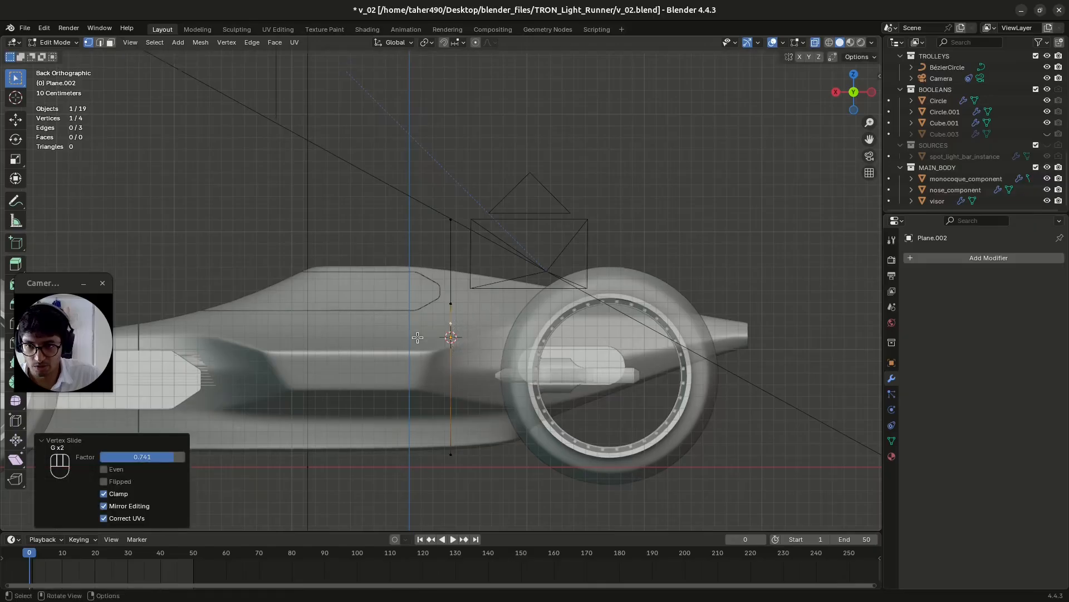
# Move the two lower vertices of the profile along X toward the rear wheel to form an angled step.
pyautogui.moveTo(415, 322); pyautogui.dragTo(471, 472)
pyautogui.press('g')
pyautogui.press('x')
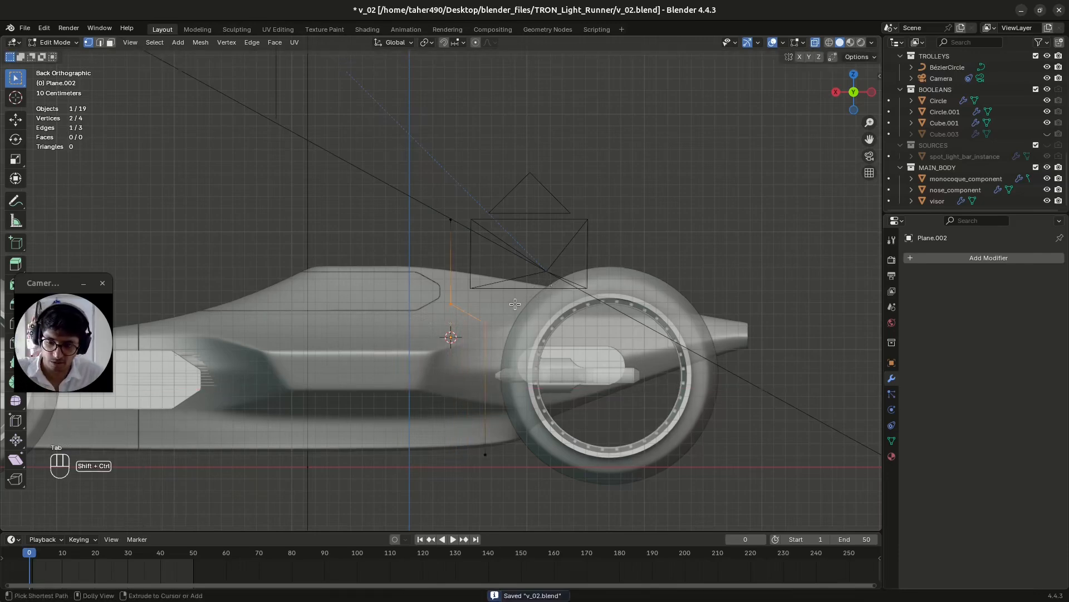
# Bevel the profile's two corner vertices with 5 segments and an offset of about 0.05 m.
pyautogui.hotkey('ctrl', 'shift', 'b')
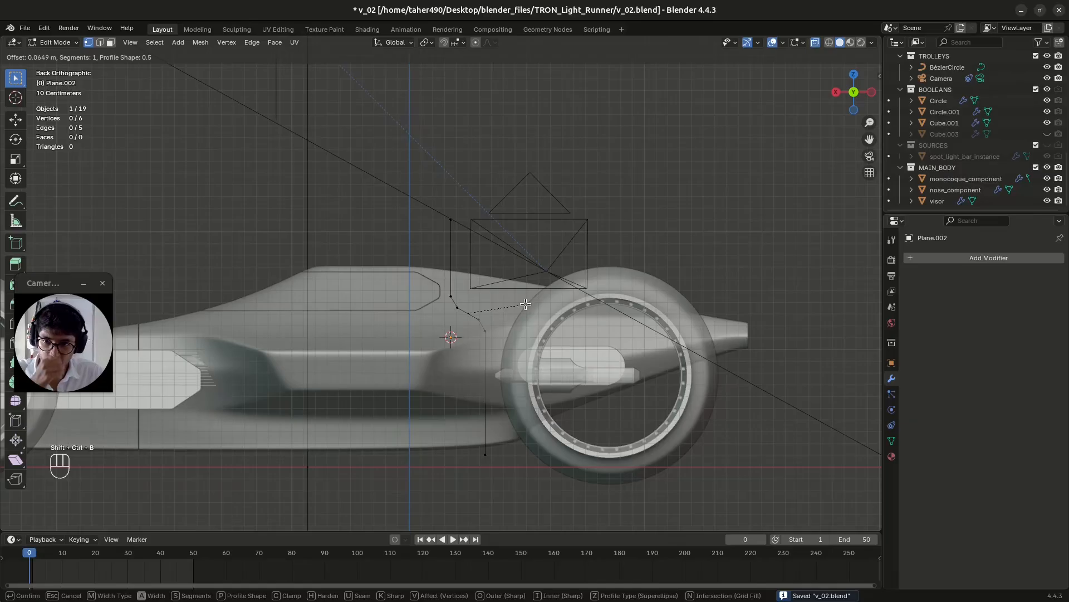
pyautogui.scroll(4, 524, 305)
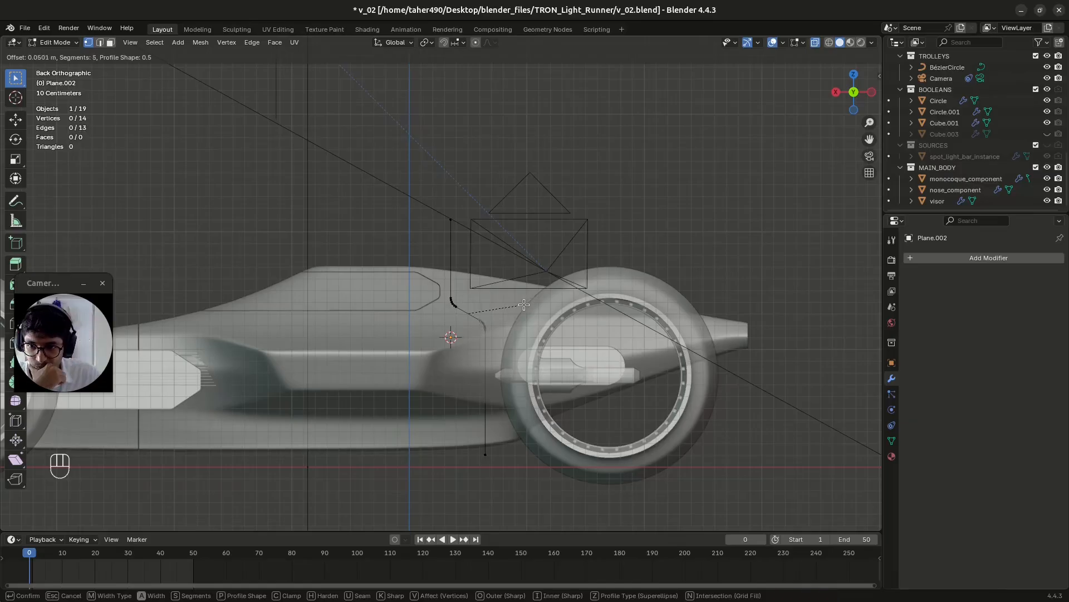
pyautogui.click(524, 304)
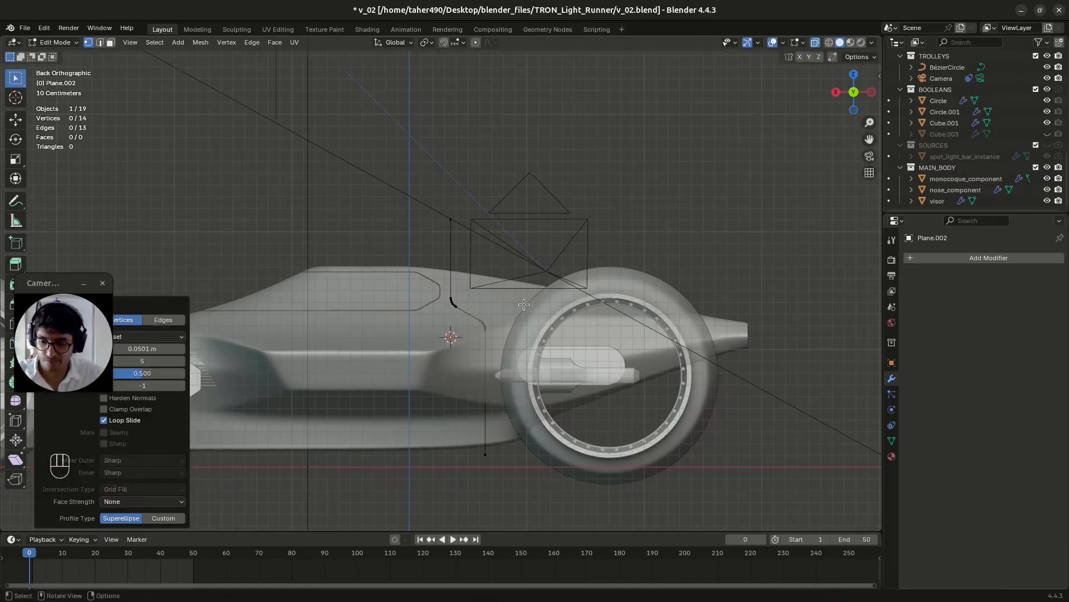
pyautogui.press('Tab')
# Move the profile about 1.24 m along Y and extrude all of it along Y across the full body width.
pyautogui.scroll(-5, 480, 319)
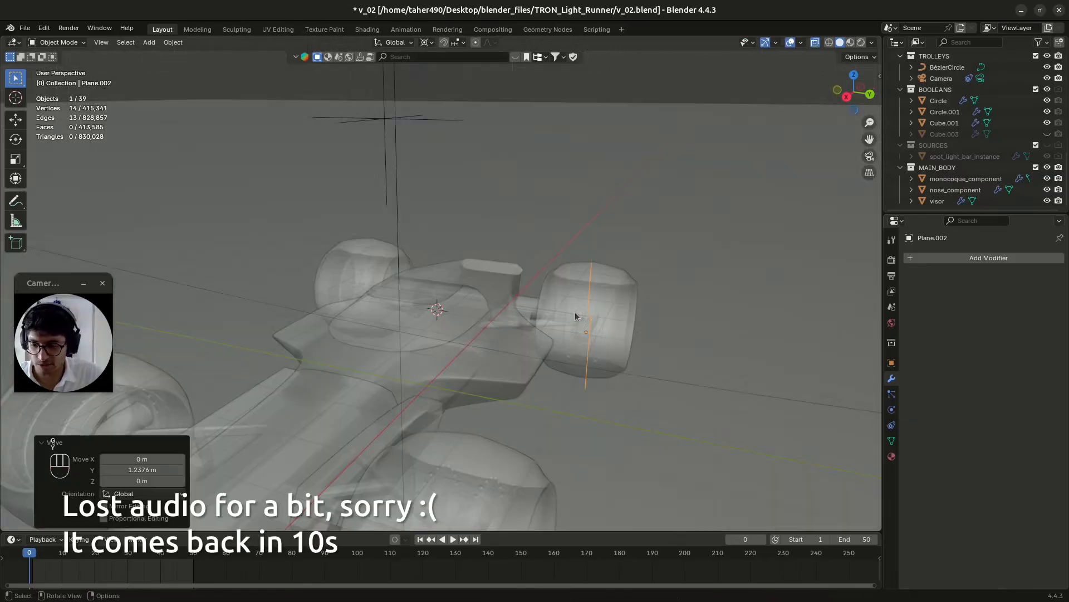
pyautogui.press('Tab')
pyautogui.press('1')
pyautogui.press('a')
pyautogui.press('e')
pyautogui.press('y')
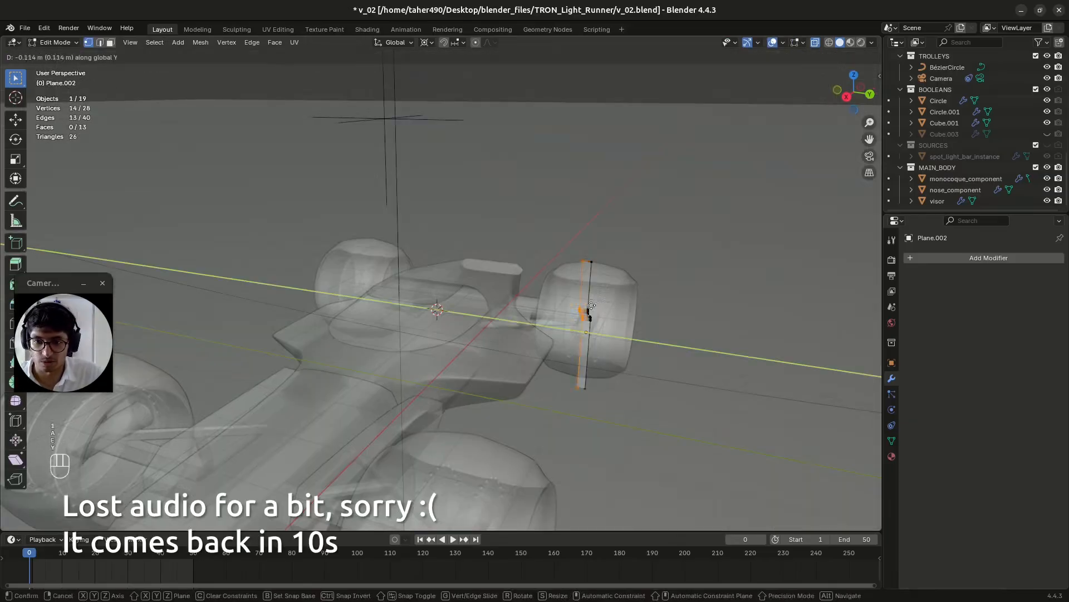
pyautogui.click(319, 280)
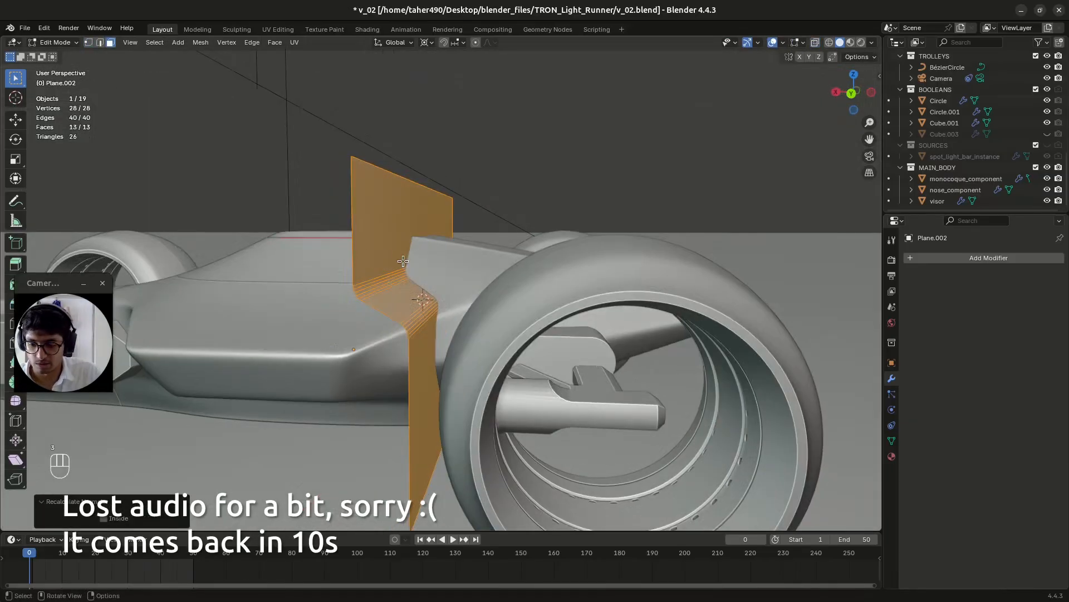
# Extrude the sheet's faces along their normals into a thin slab, shade it auto smooth at 30° and save the file.
pyautogui.hotkey('alt', 'e')
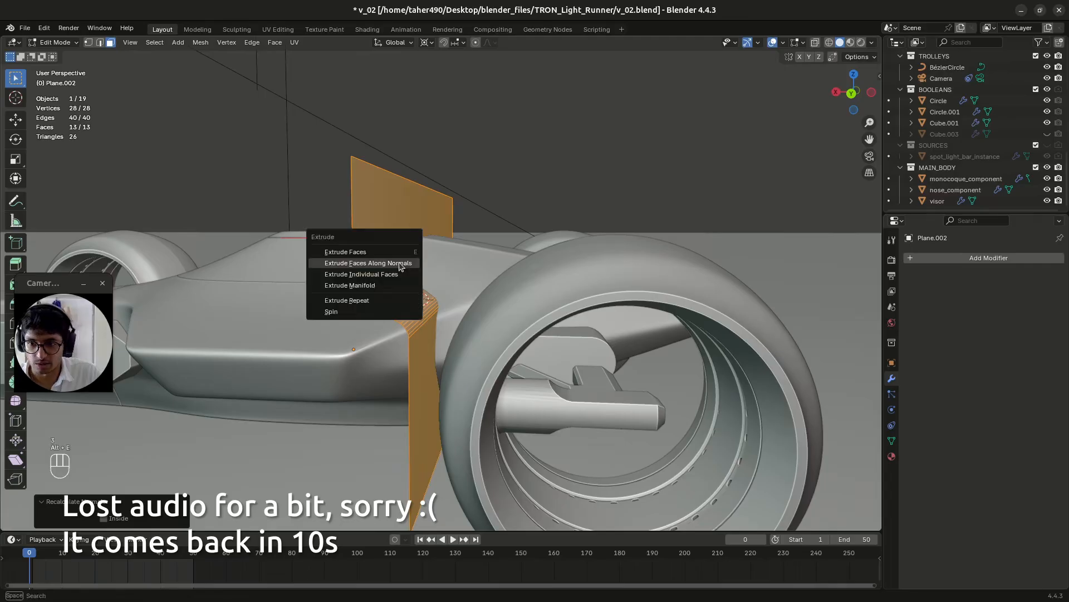
pyautogui.click(368, 263)
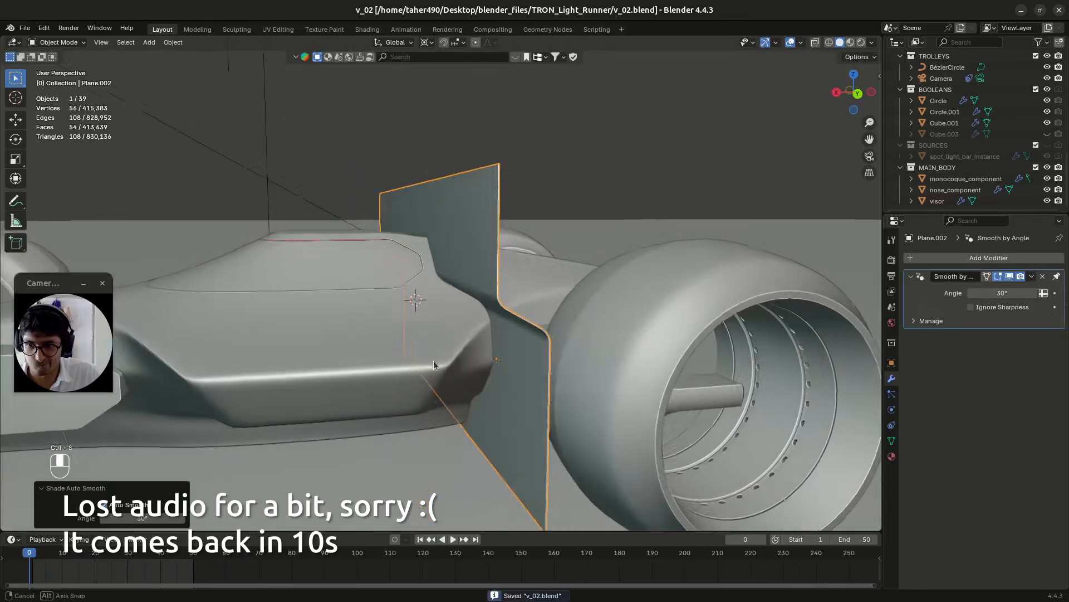
pyautogui.moveTo(434, 365); pyautogui.dragTo(390, 334, button='middle')
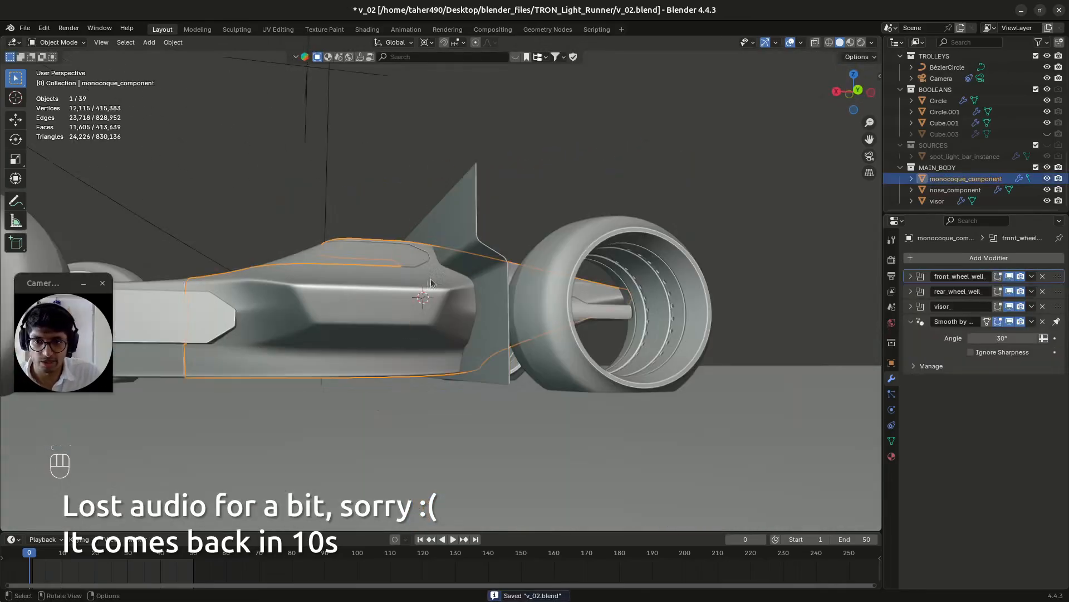
# Add a Difference Boolean modifier to monocoque_component, using the stepped slab Plane.002 as the cutter.
pyautogui.click(939, 257)
pyautogui.write('bo')
pyautogui.press('Return')
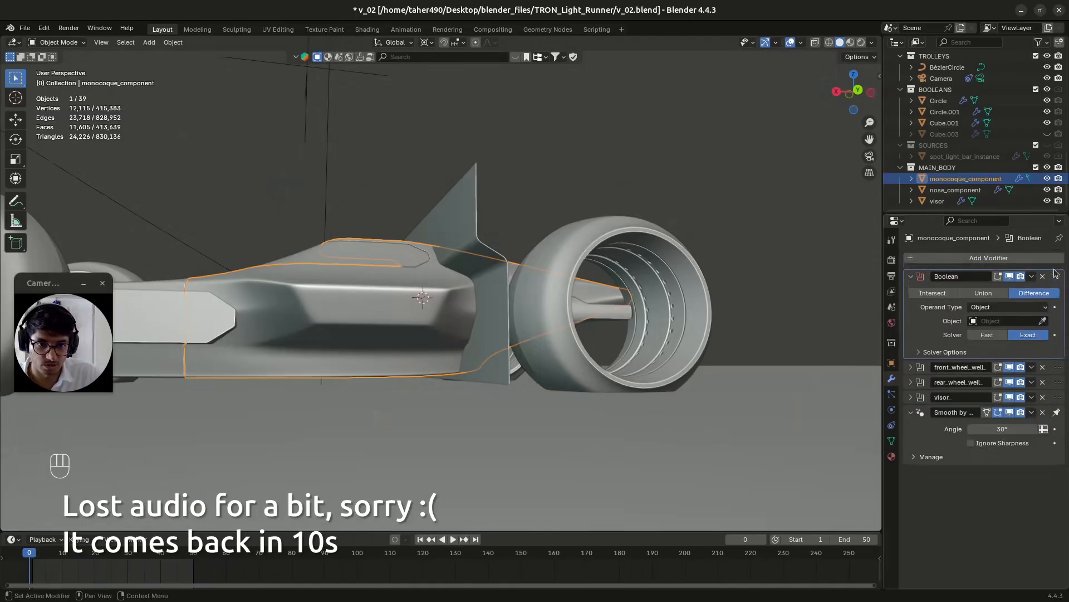
pyautogui.click(465, 203)
# Move the cutter slab Plane.002 to the BOOLEANS collection, hide it and save the file.
pyautogui.press('m')
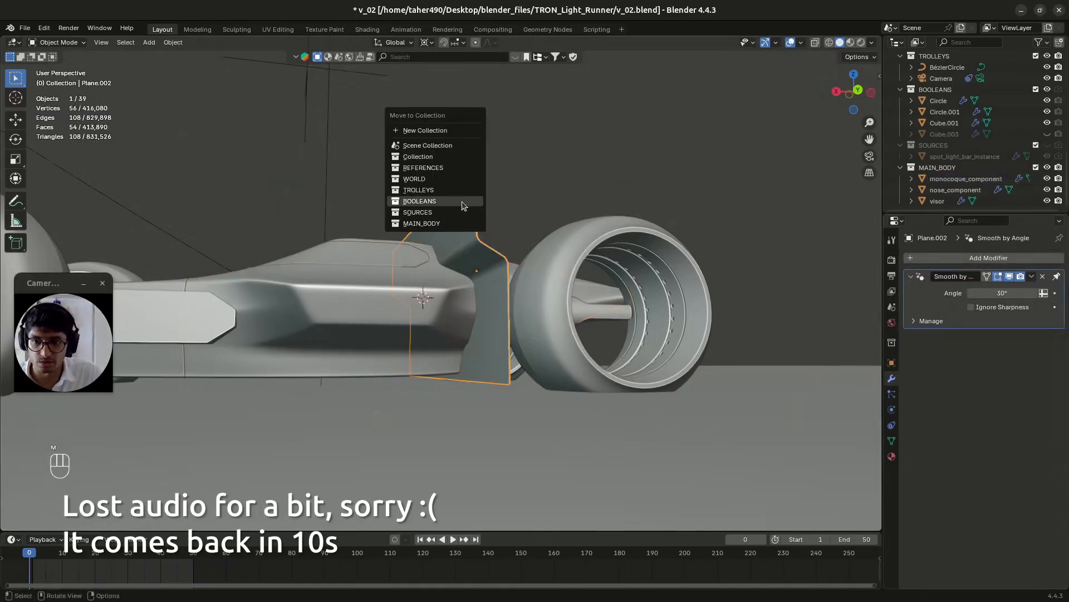
pyautogui.click(462, 206)
pyautogui.press('h')
pyautogui.click(505, 190)
pyautogui.hotkey('ctrl', 's')
pyautogui.moveTo(493, 218); pyautogui.dragTo(443, 320, button='middle')
pyautogui.scroll(5, 486, 342)
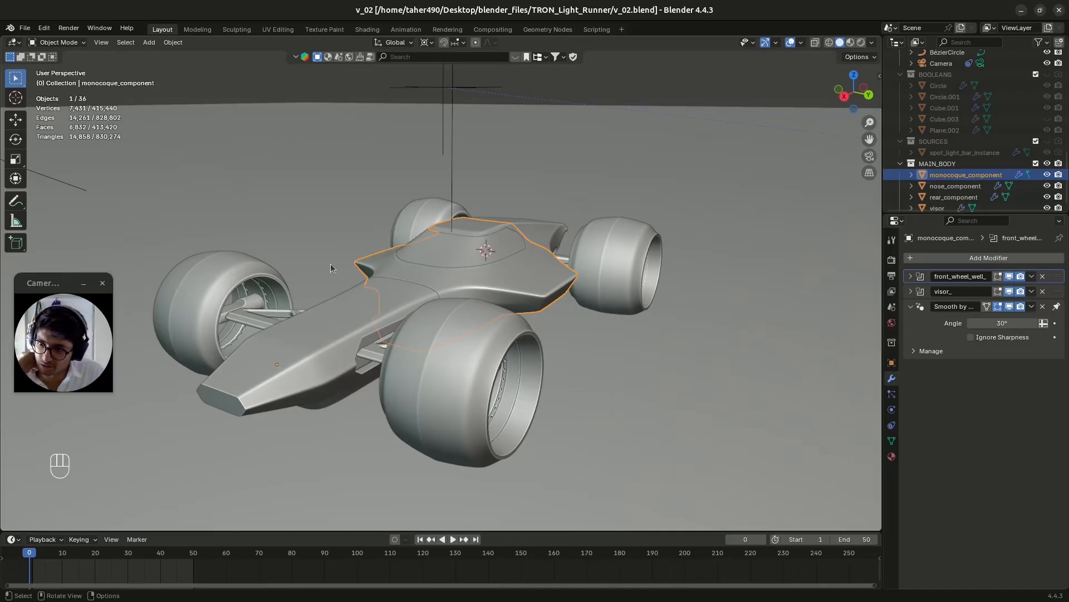
# Snap the 3D cursor to the origin of nose_component.
pyautogui.click(316, 363)
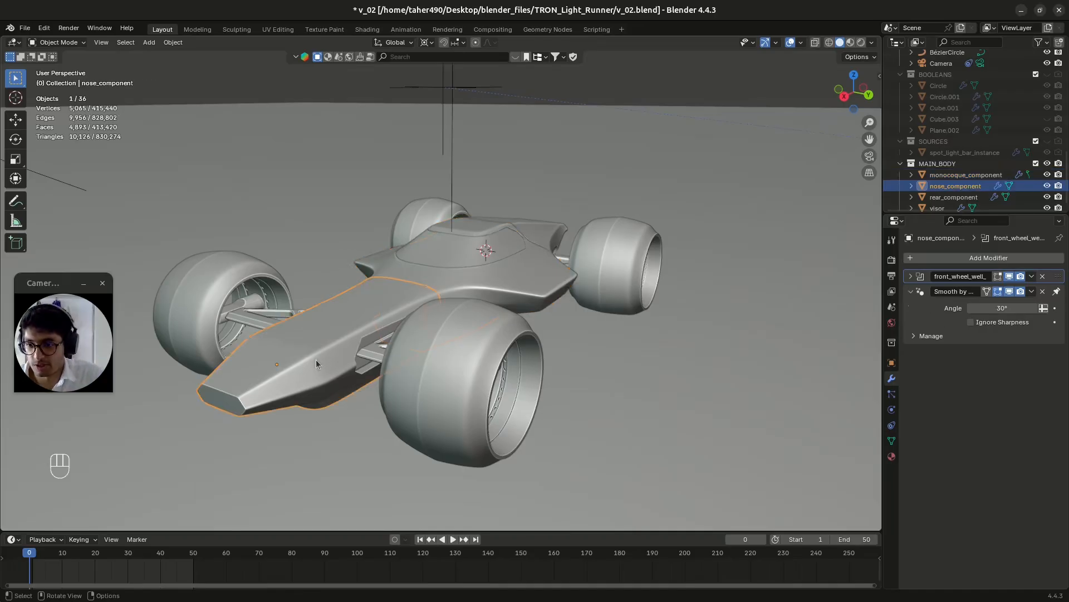
pyautogui.hotkey('shift', 's')
pyautogui.click(318, 382)
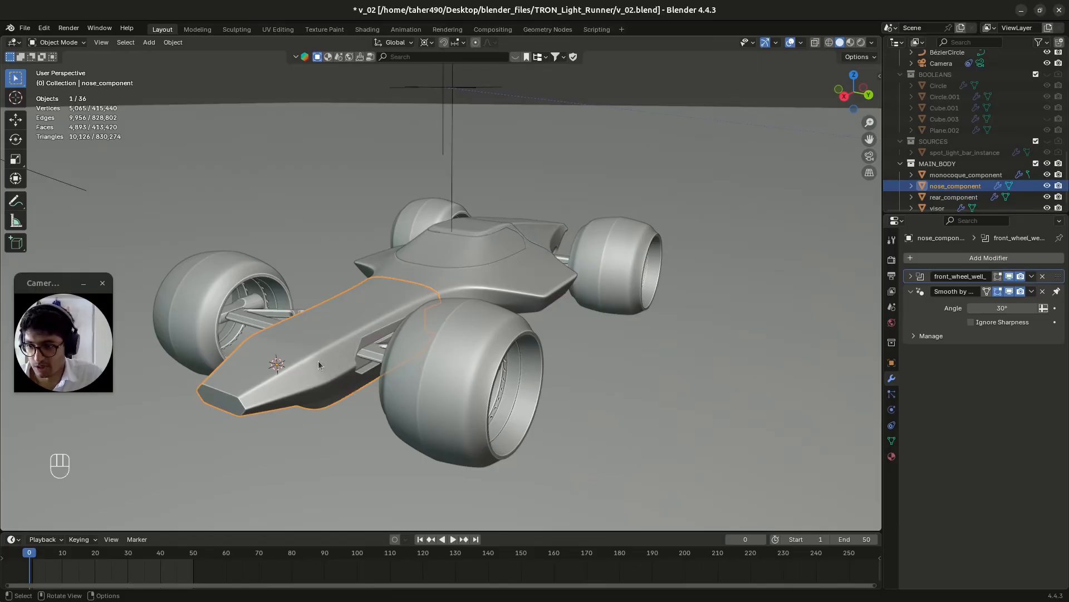
# Add a mesh circle with 3 vertices and a 1 m radius at the 3D cursor on the nose.
pyautogui.hotkey('shift', 'a')
pyautogui.moveTo(318, 362)
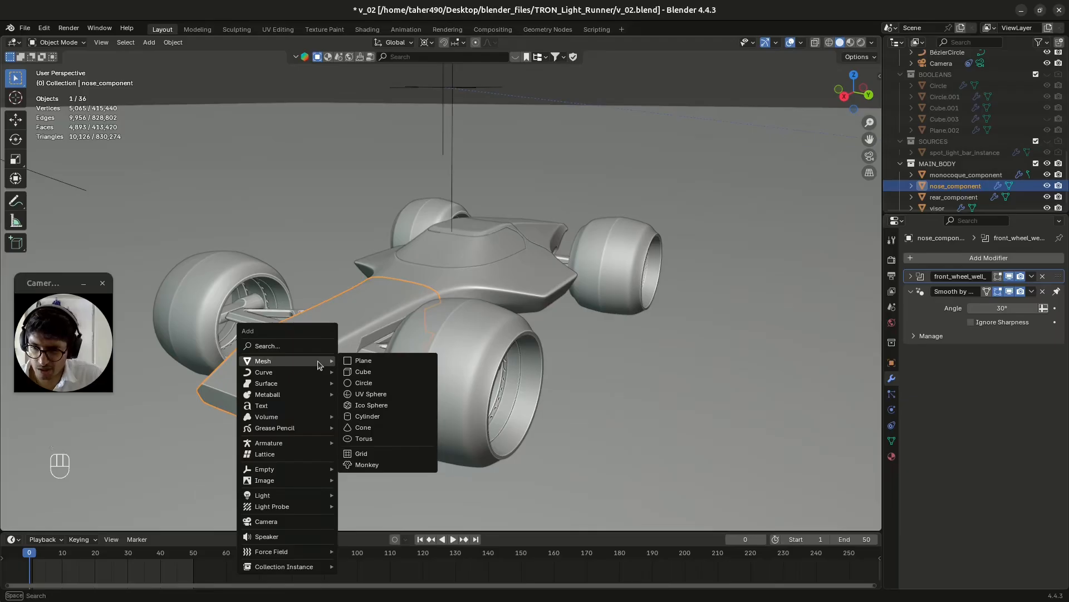
pyautogui.click(363, 383)
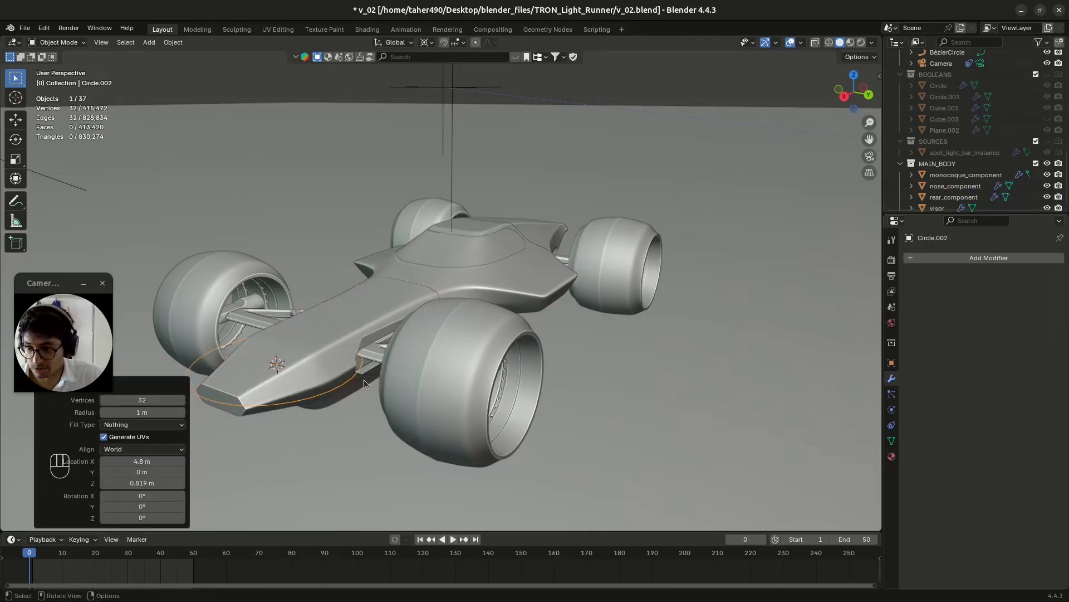
pyautogui.click(138, 400)
pyautogui.write('3')
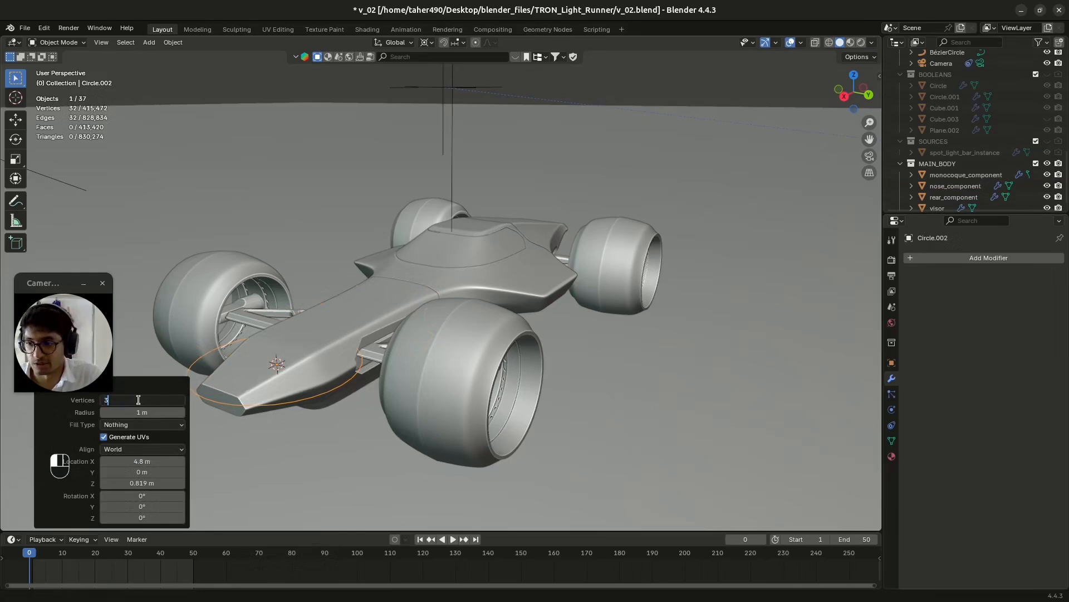
pyautogui.press('Return')
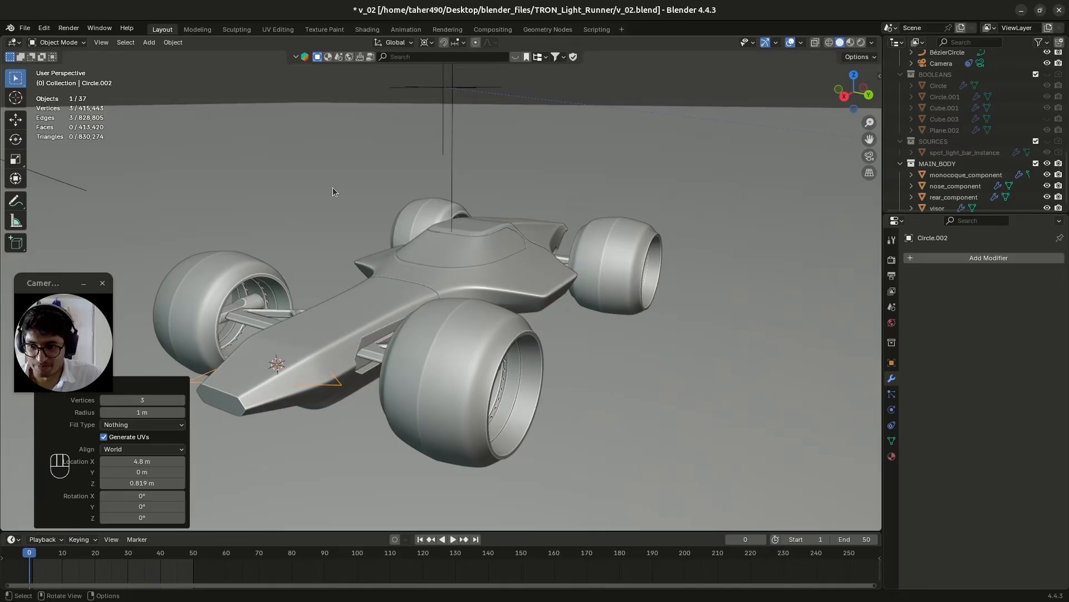
# Scale the triangle uniformly to 0.481 and move it off the body to just beside the nose in top view.
pyautogui.click(854, 75)
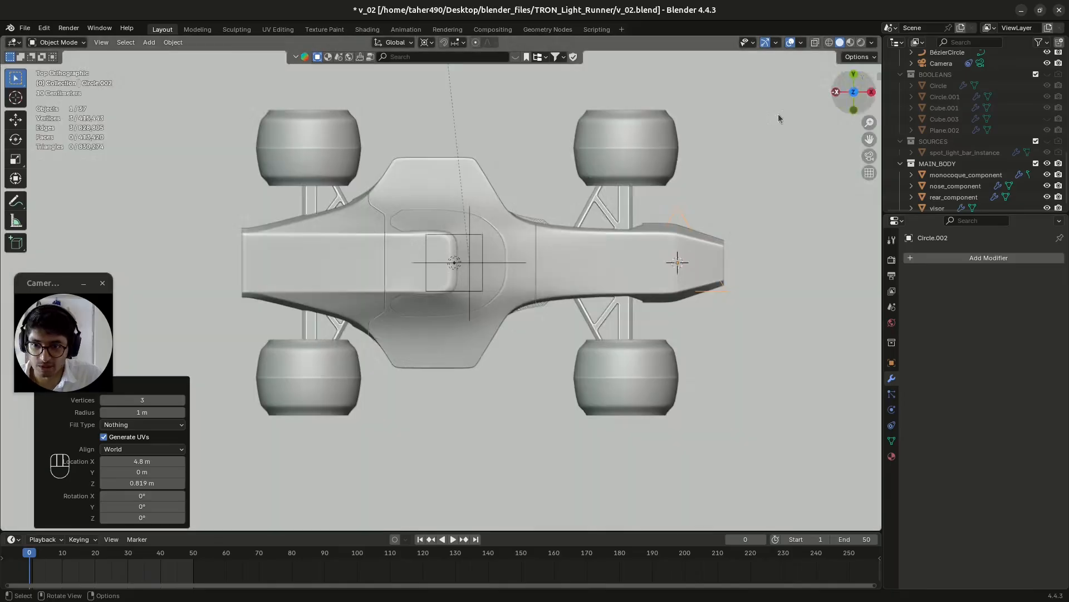
pyautogui.press('s')
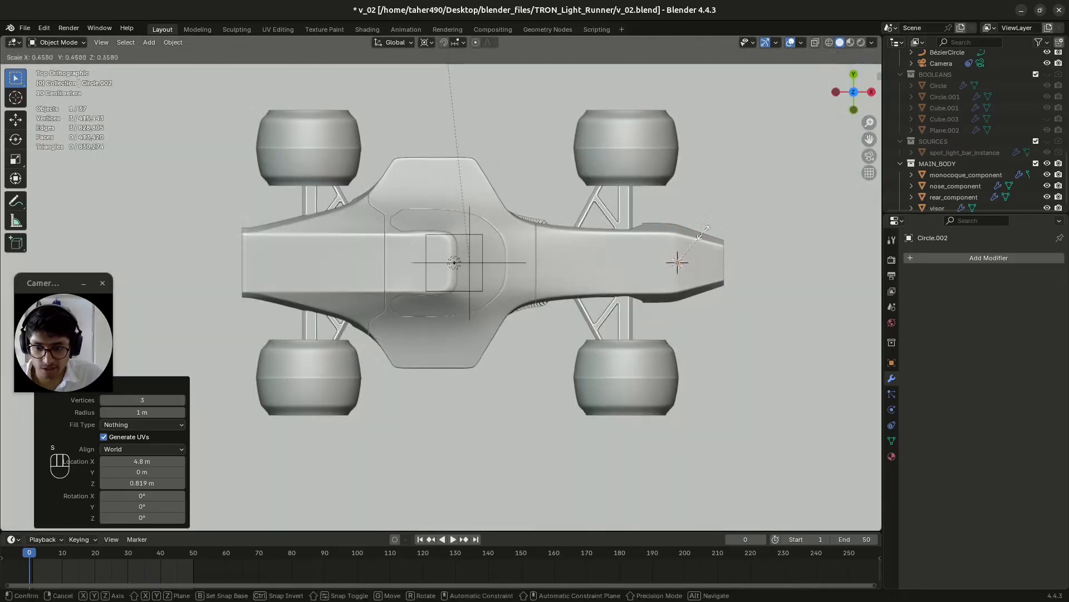
pyautogui.click(703, 230)
pyautogui.press('g')
pyautogui.click(698, 184)
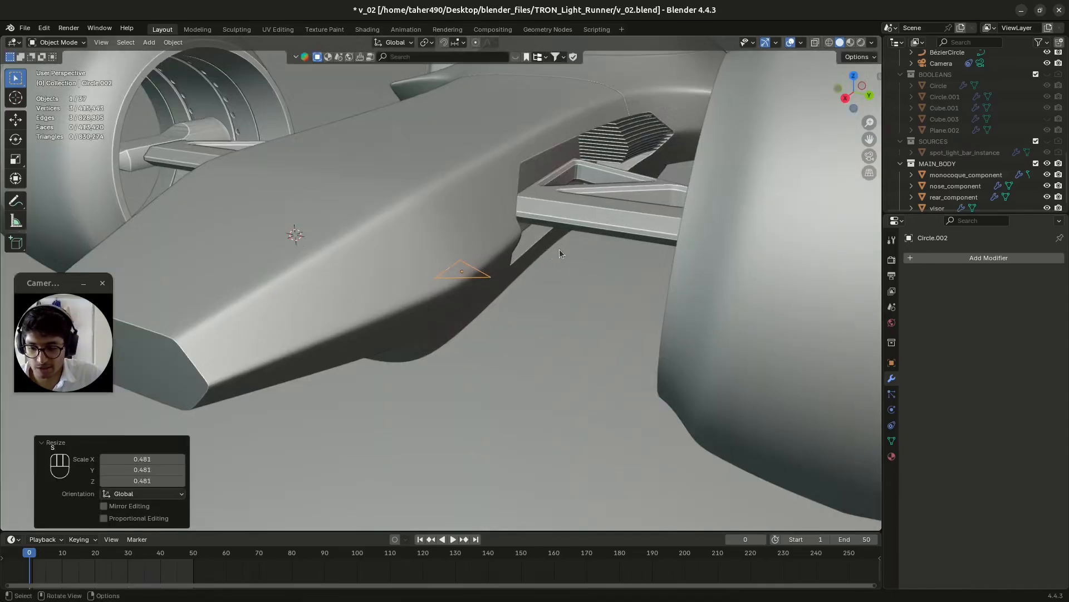
# Rotate the triangle 90° about the global X axis so it stands parallel to the nose's side.
pyautogui.write('rx')
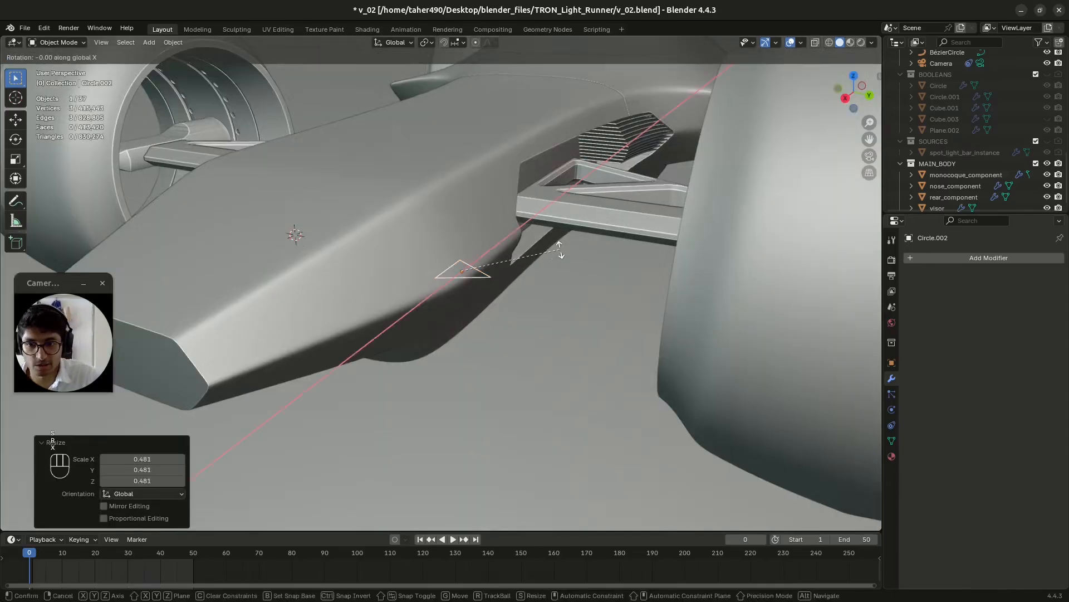
pyautogui.write('90')
pyautogui.press('KP_Enter')
pyautogui.moveTo(520, 289); pyautogui.dragTo(497, 335, button='middle')
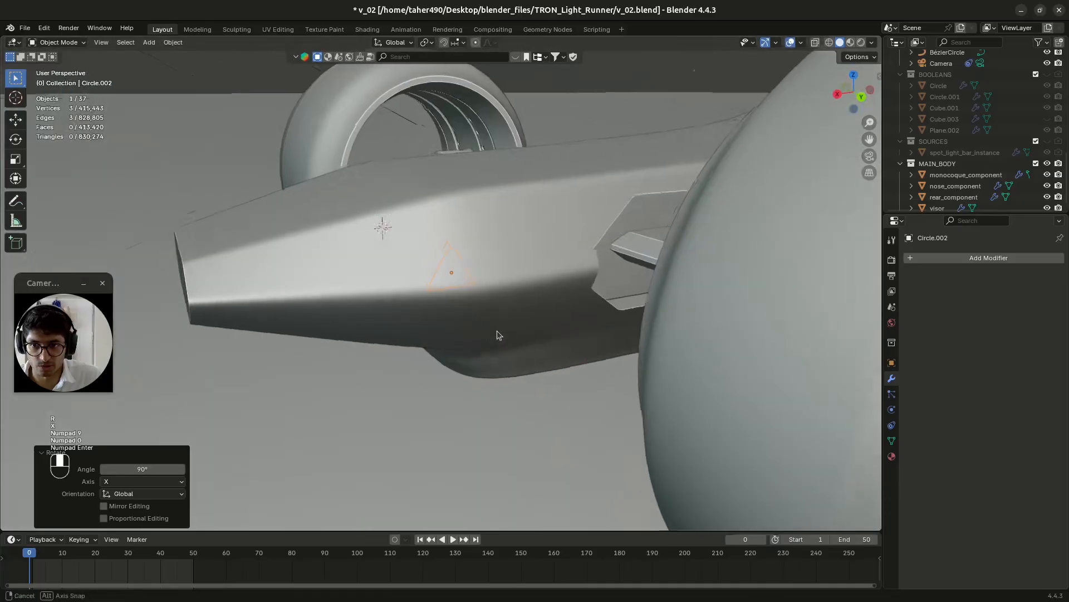
# Turn the triangle 180° in the back view so that it points downward.
pyautogui.click(862, 97)
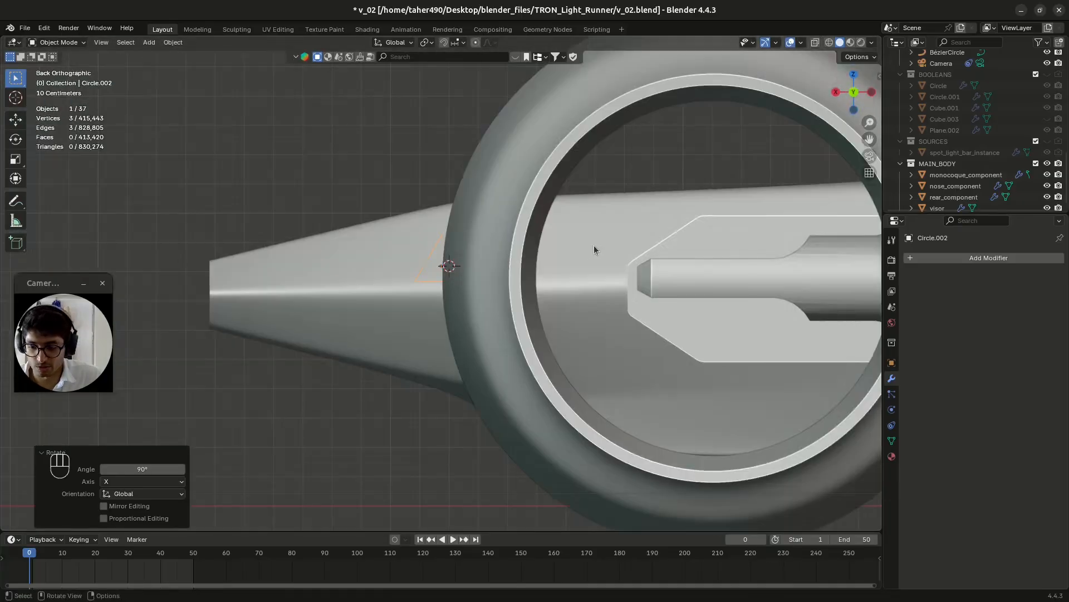
pyautogui.press('g')
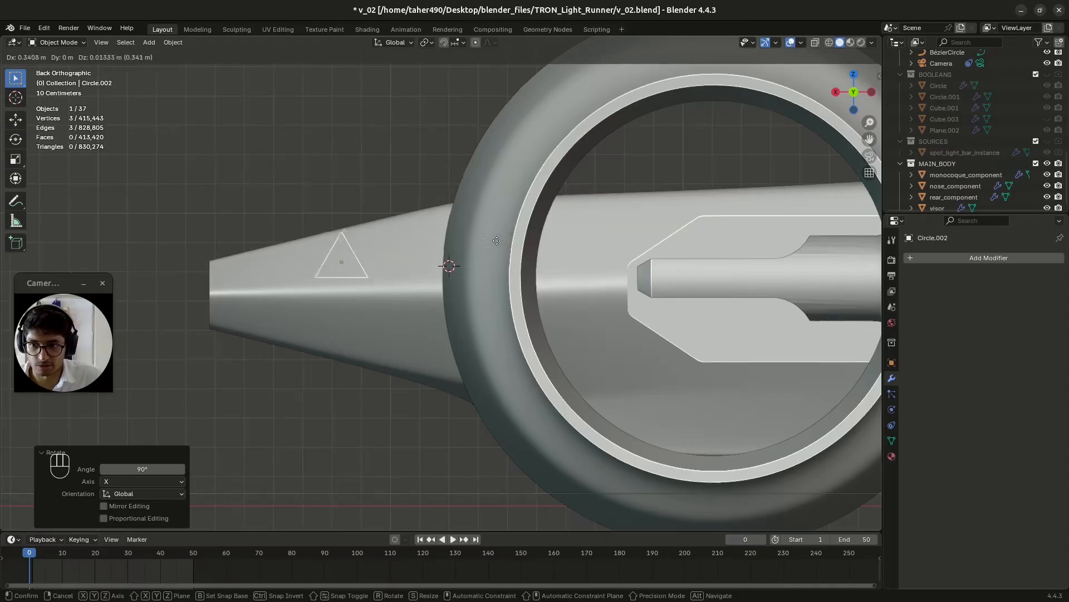
pyautogui.press('Escape')
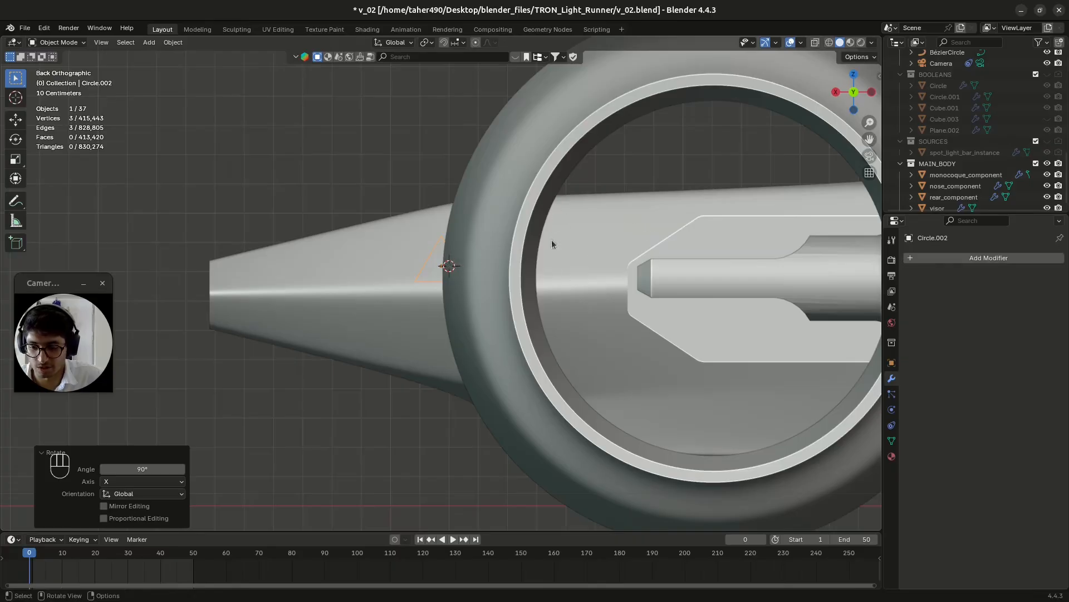
pyautogui.hotkey('alt', 'z')
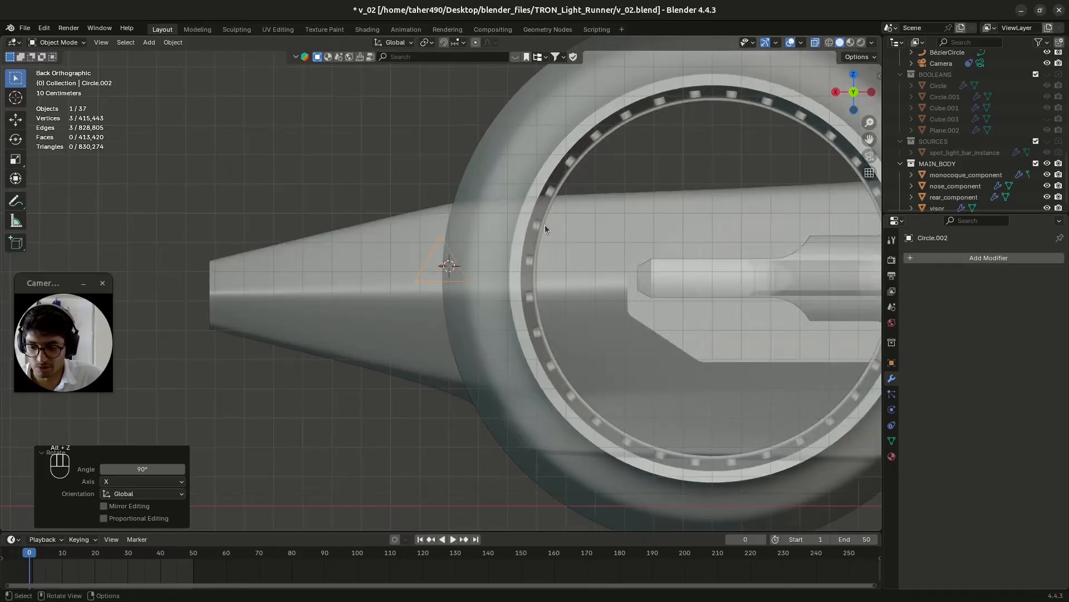
pyautogui.write('r180')
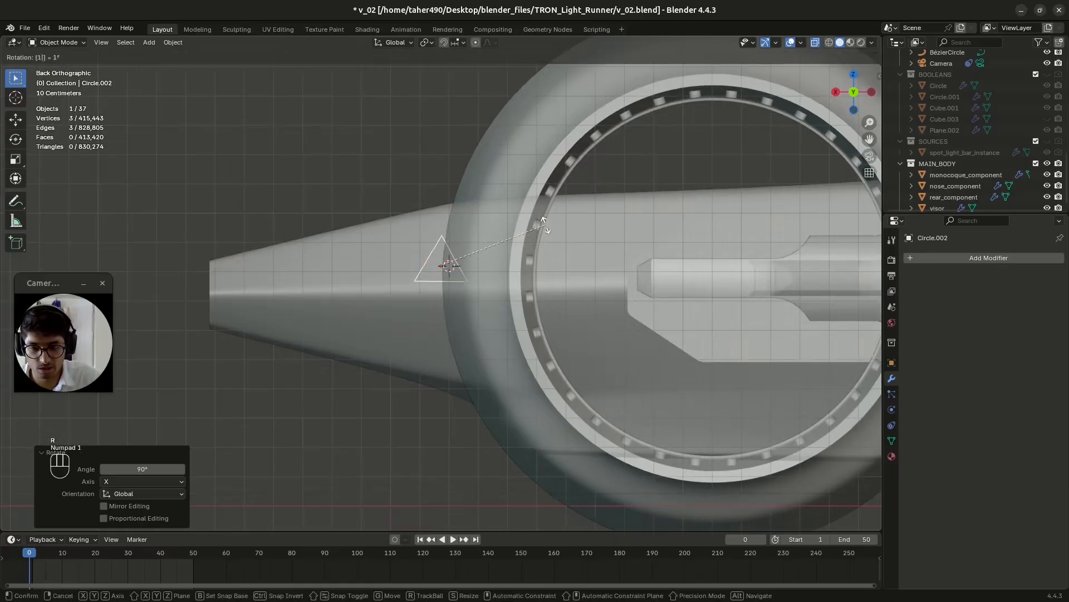
pyautogui.press('Return')
# Move the inverted triangle along the nose's side to just ahead of the suspension opening and save the file.
pyautogui.press('g')
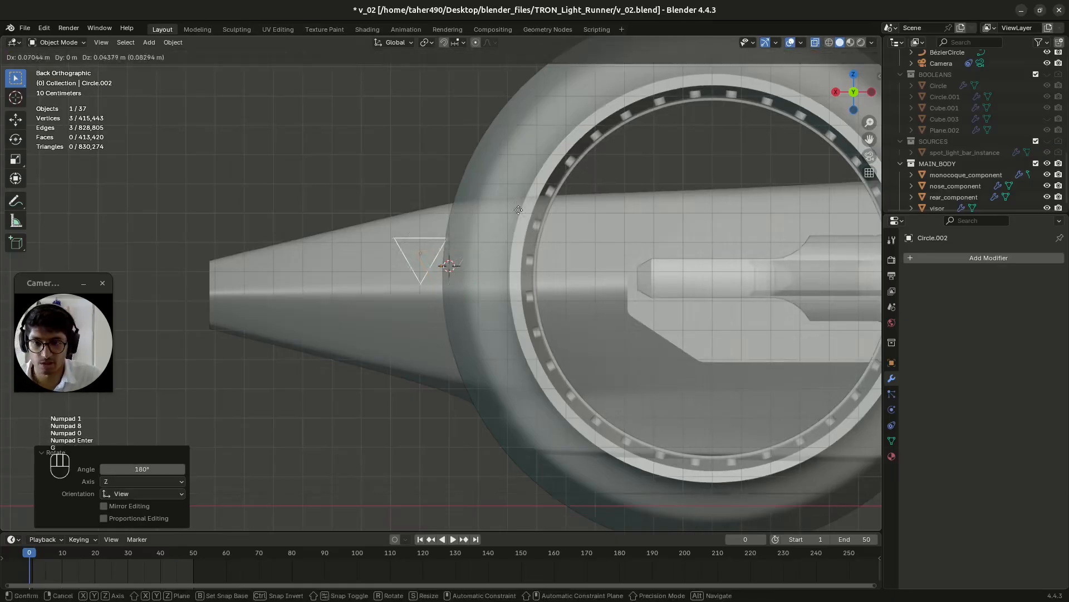
pyautogui.click(709, 196)
pyautogui.press('Tab')
pyautogui.hotkey('ctrl', 's')
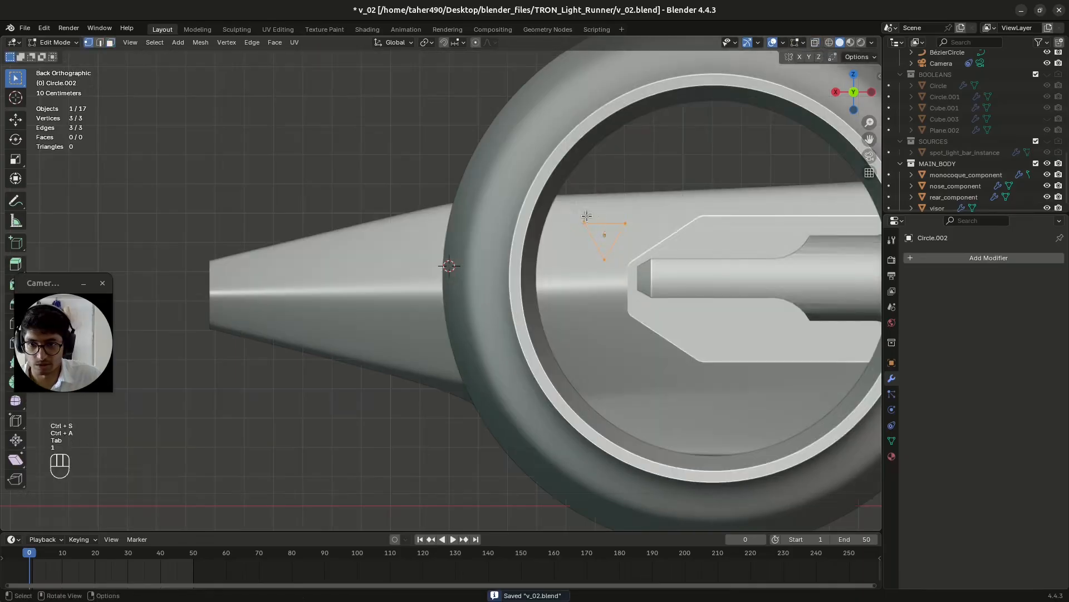
# Round the triangle's three corners with a vertex bevel of about 0.022 m and 5 segments.
pyautogui.press('1')
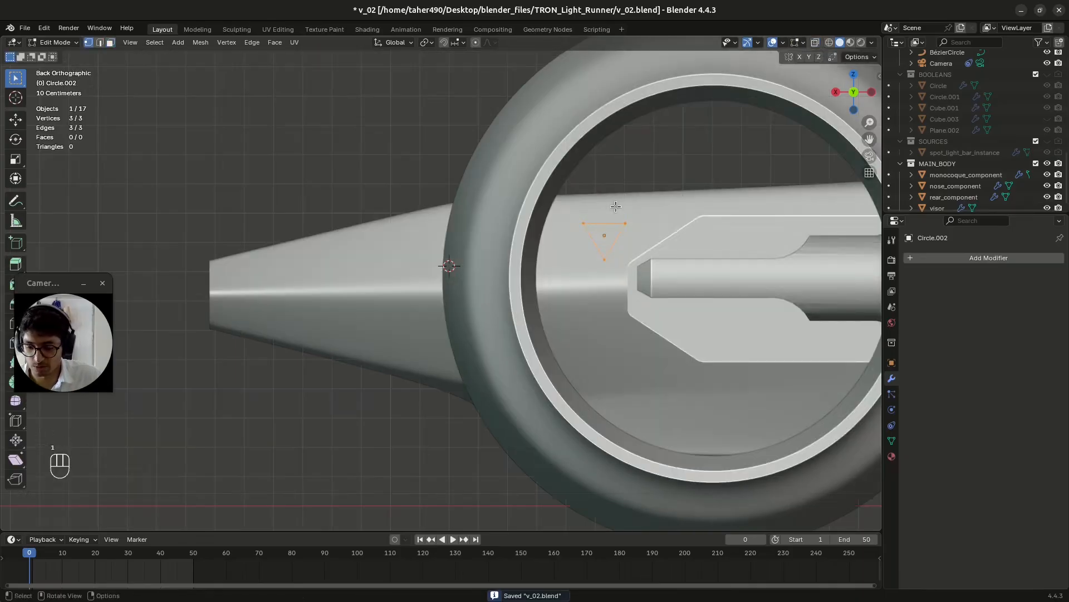
pyautogui.hotkey('shift', 'ctrl', 'b')
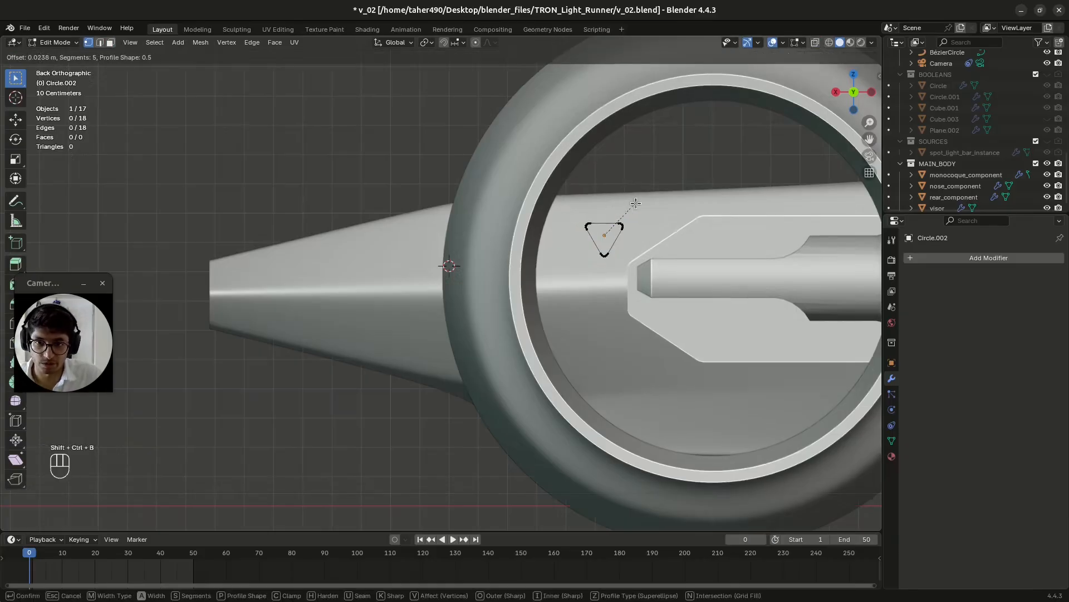
pyautogui.click(631, 228)
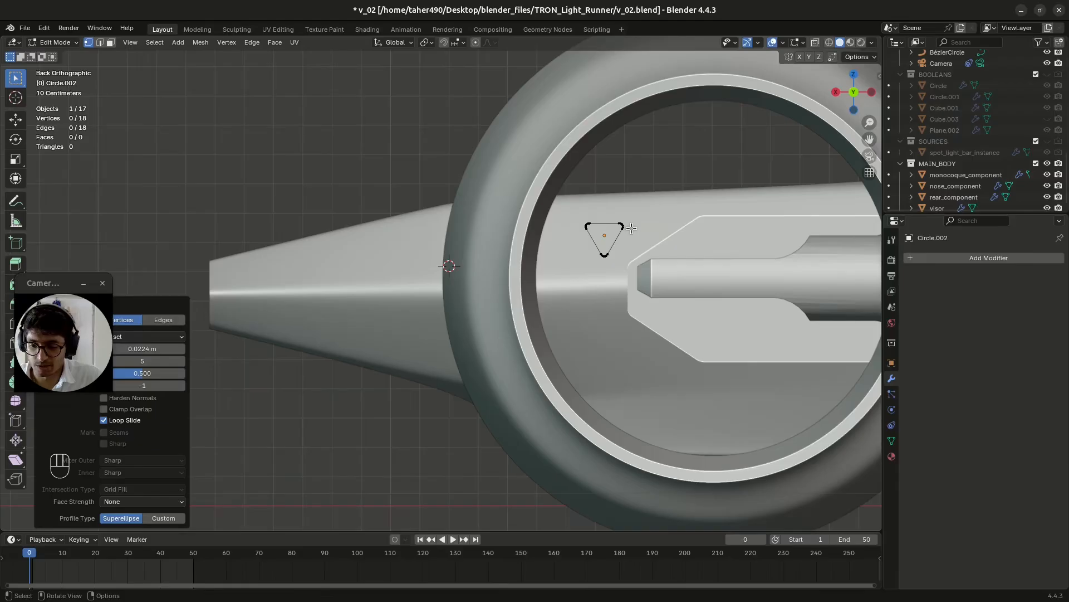
# Try pairing the rounded triangle with a duplicate offset about 0.145 m along X, rotated 180° and nested against it.
pyautogui.press('a')
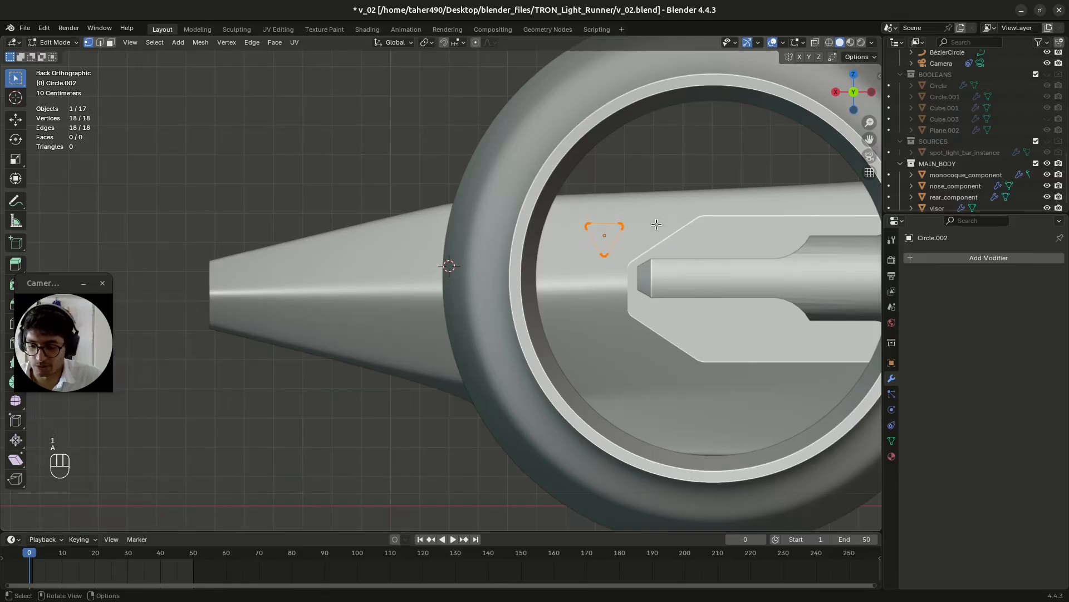
pyautogui.hotkey('shift', 'd')
pyautogui.press('x')
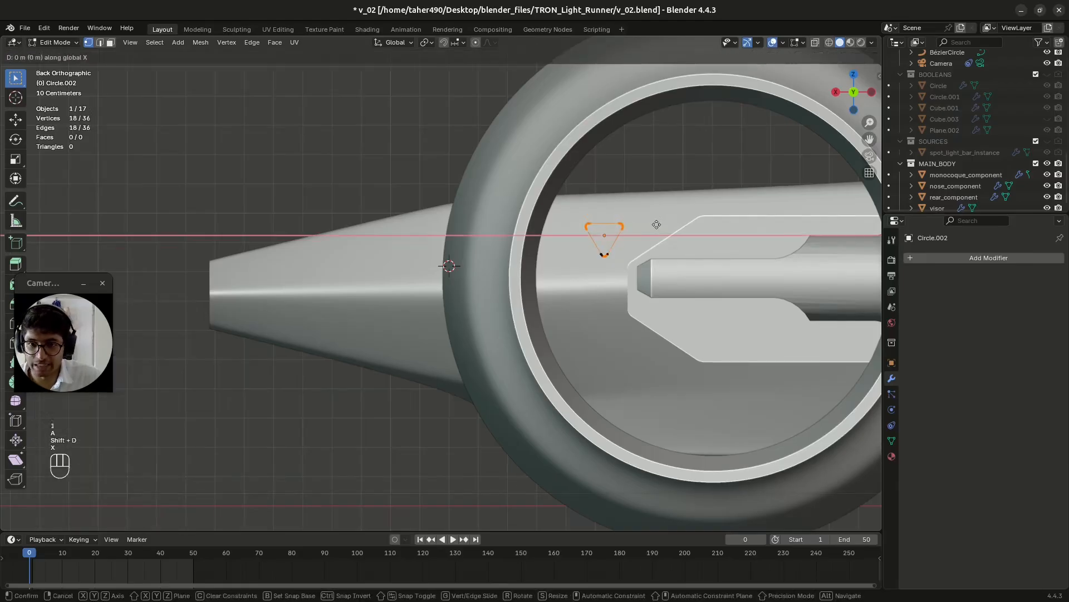
pyautogui.click(616, 231)
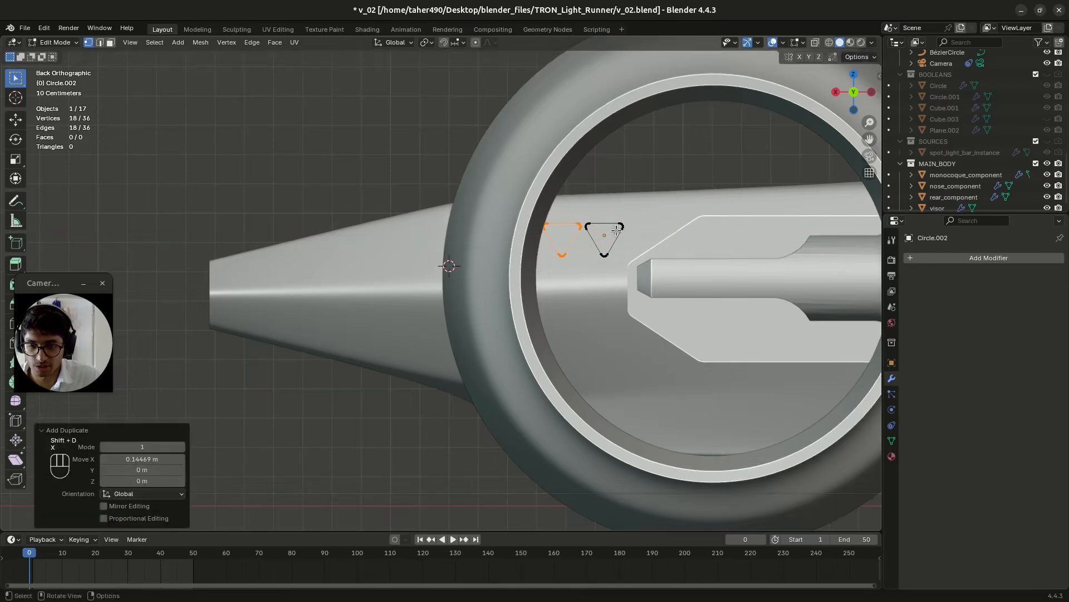
pyautogui.write('r180')
pyautogui.press('KP_Enter')
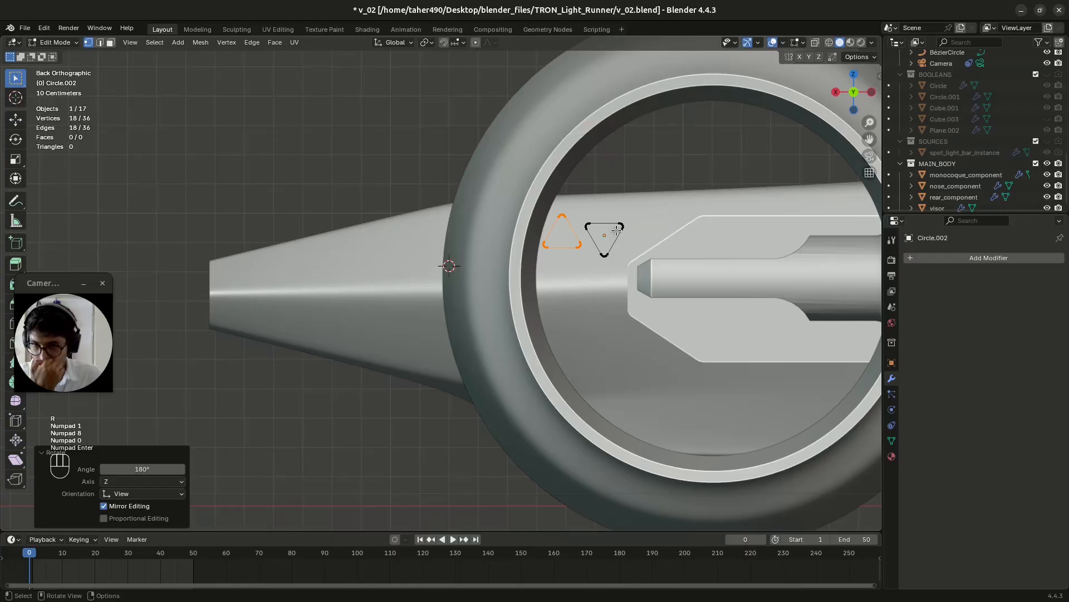
pyautogui.press('g')
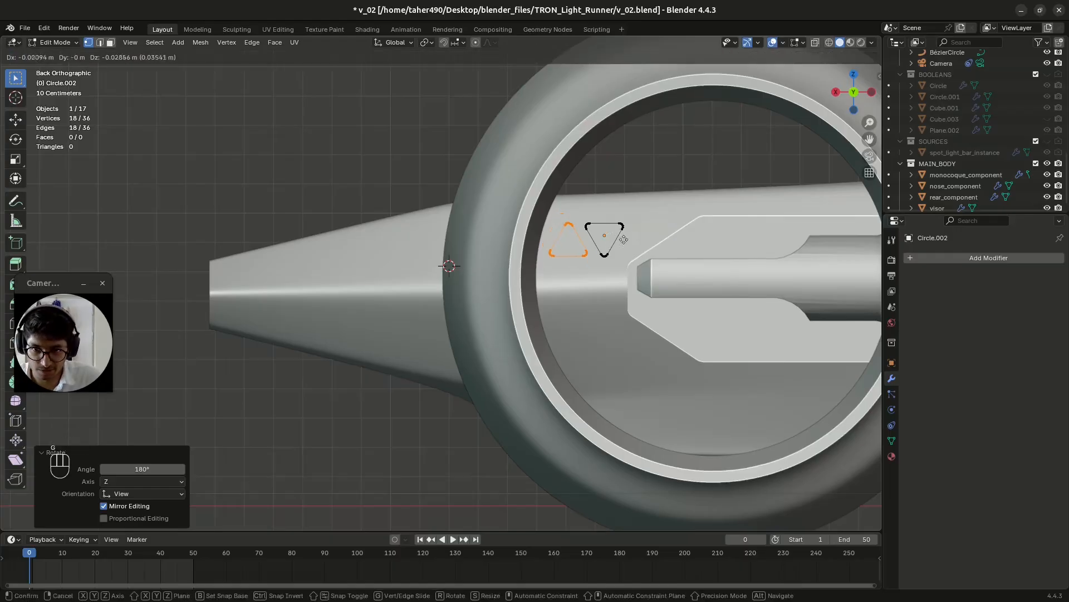
pyautogui.hotkey('ctrl', 's')
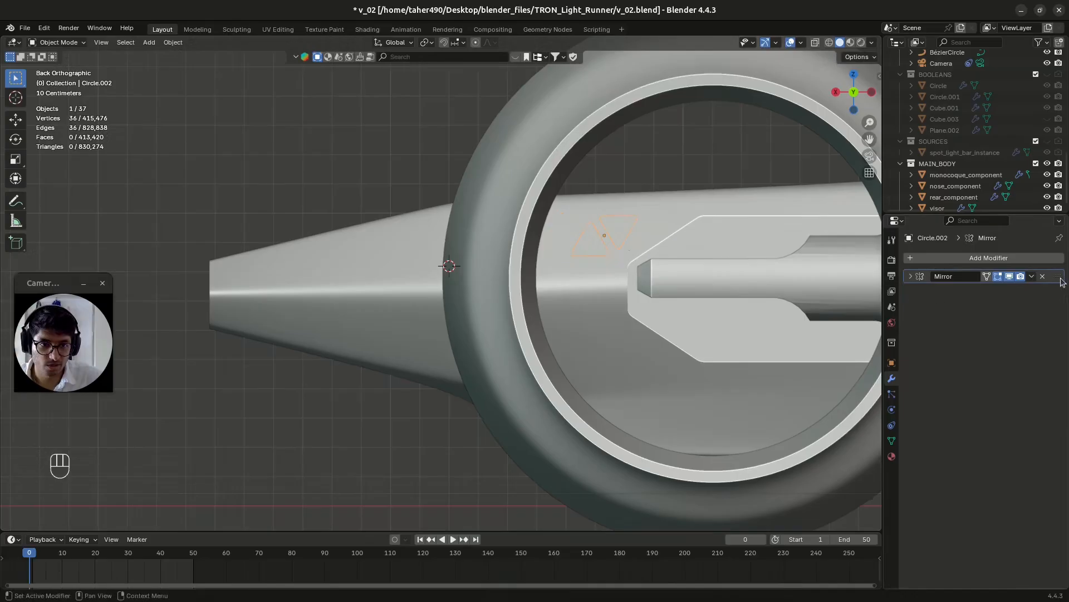
# Apply the Mirror modifier on the triangle pair, apply the object's rotation and save the file.
pyautogui.click(1032, 276)
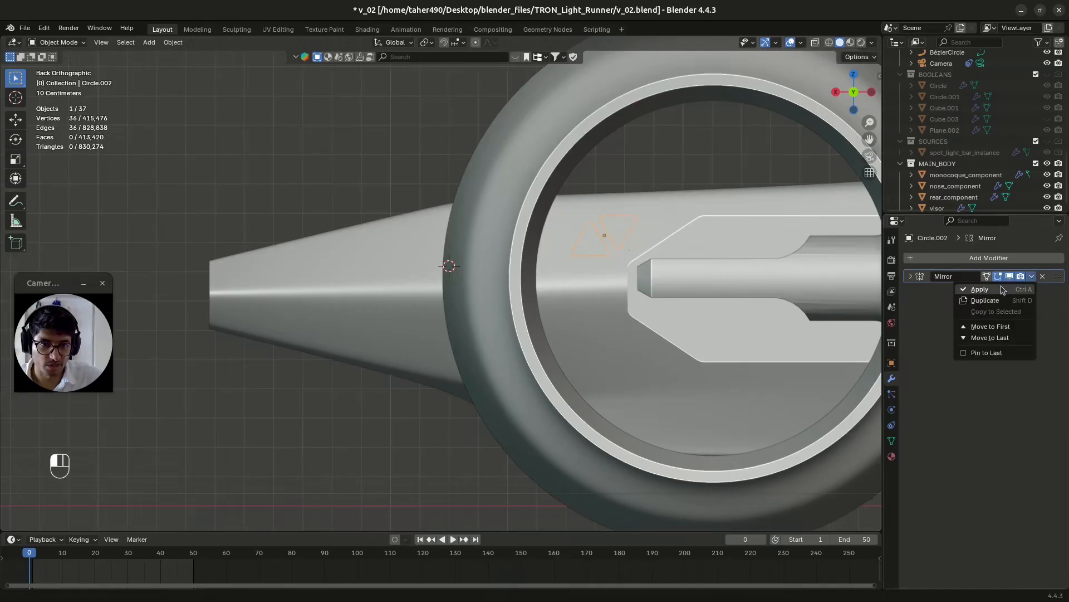
pyautogui.click(986, 288)
pyautogui.hotkey('ctrl', 'a')
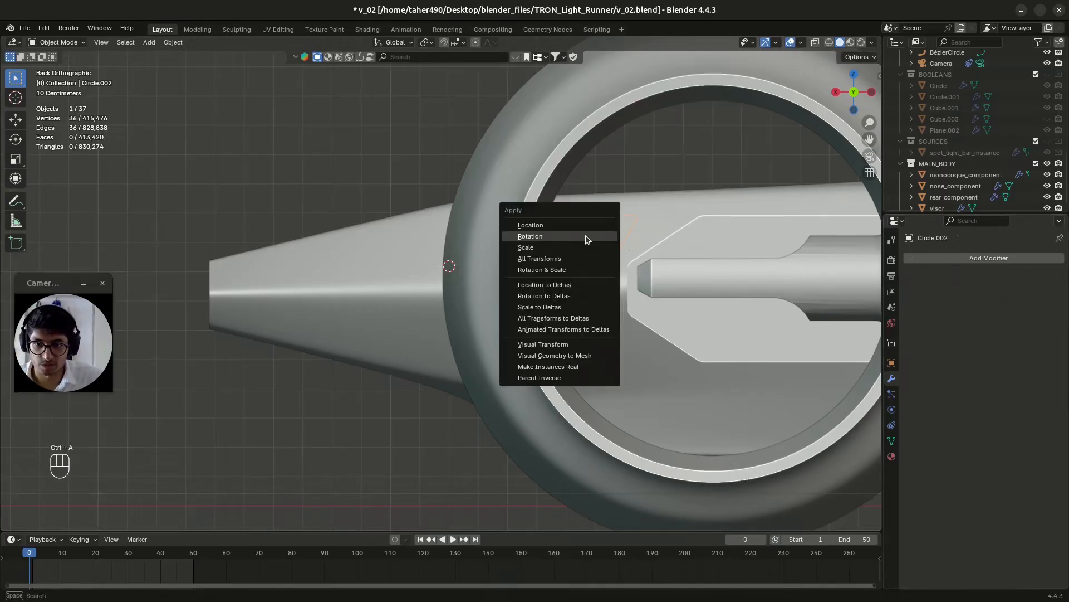
pyautogui.click(586, 237)
pyautogui.hotkey('ctrl', 's')
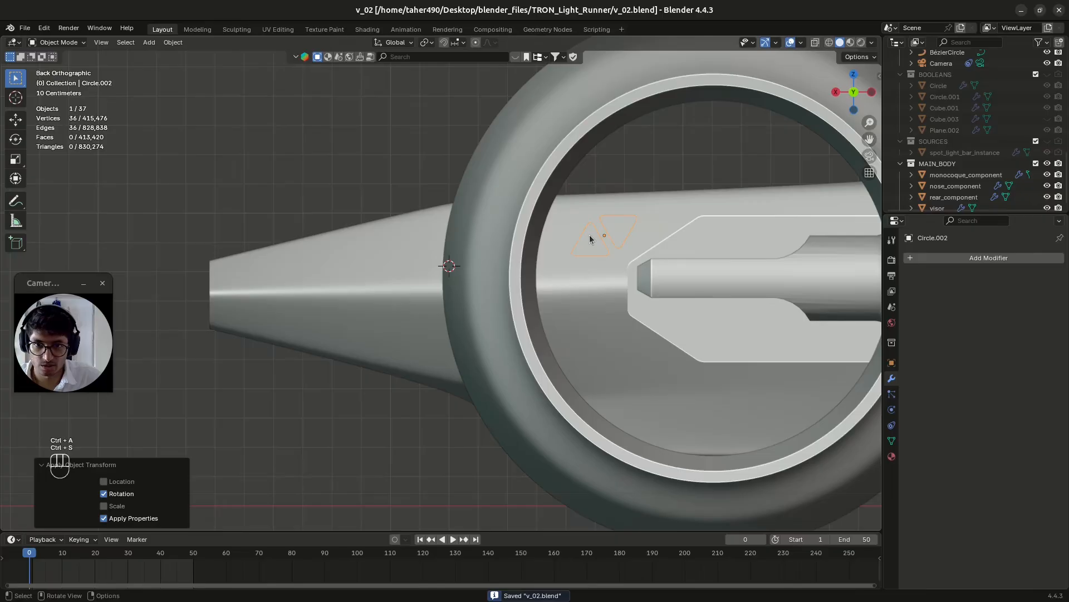
# Add an Array modifier to Circle.002 with a fixed count of 2 and a relative X offset of 0.870, and save the file.
pyautogui.click(970, 258)
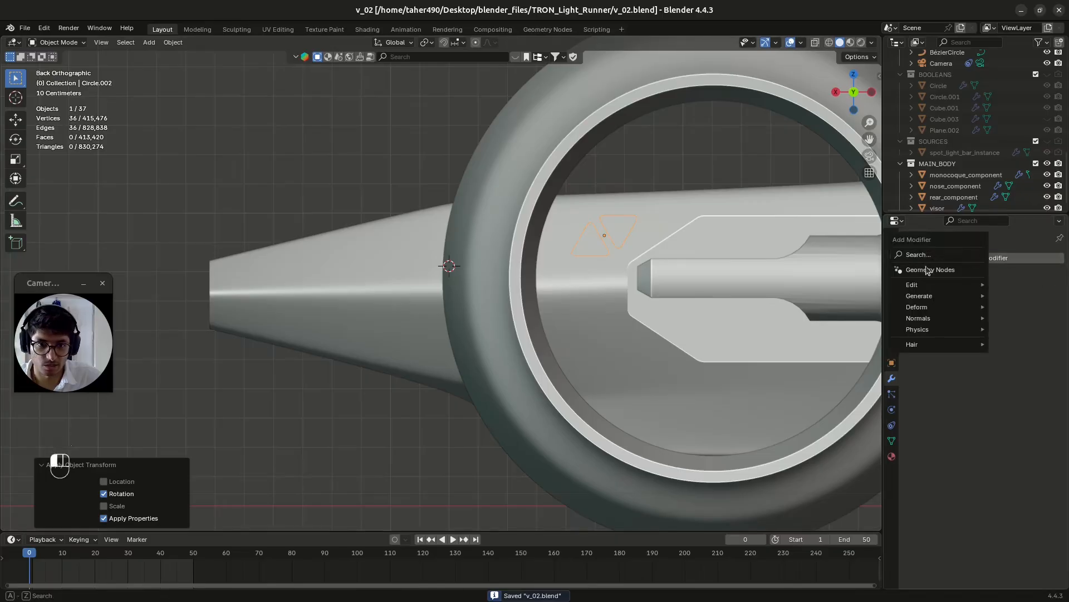
pyautogui.press('Escape')
pyautogui.click(956, 260)
pyautogui.write('arr')
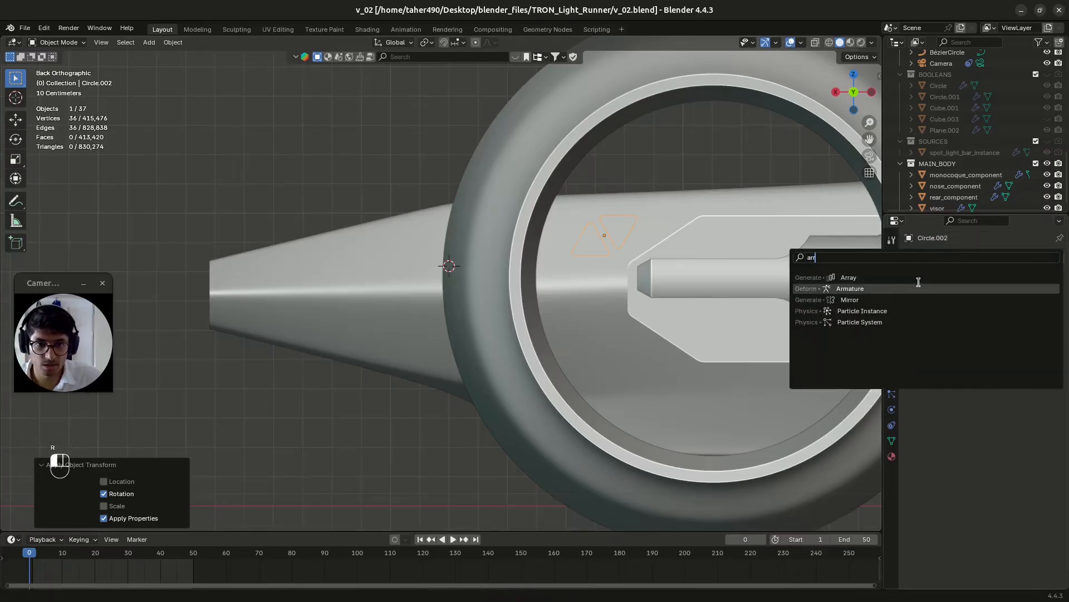
pyautogui.click(918, 279)
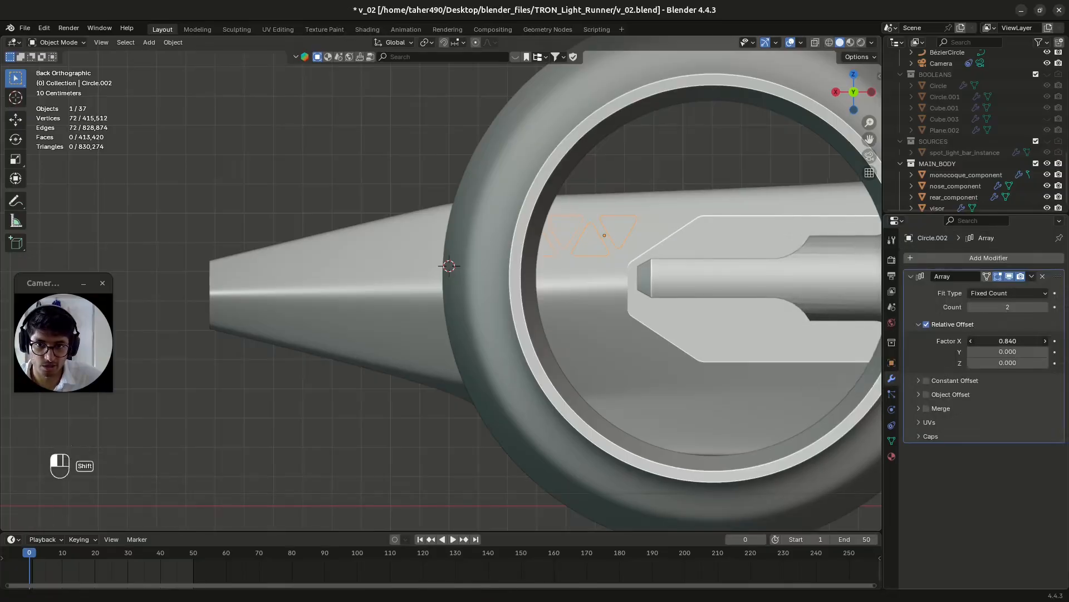
pyautogui.moveTo(501, 243); pyautogui.dragTo(618, 192, button='middle')
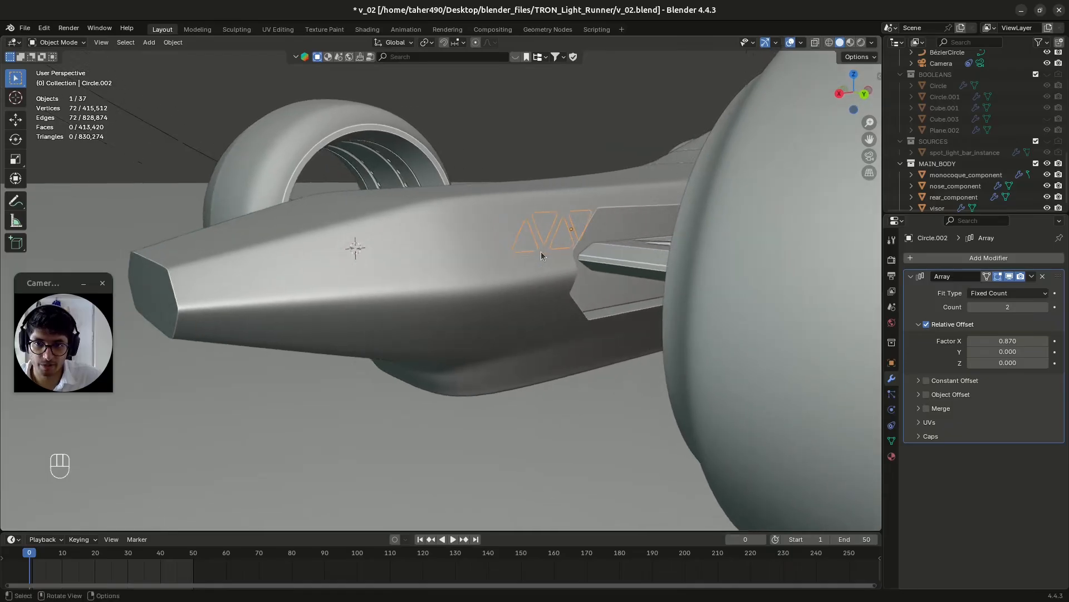
pyautogui.hotkey('ctrl', 's')
pyautogui.press('Tab')
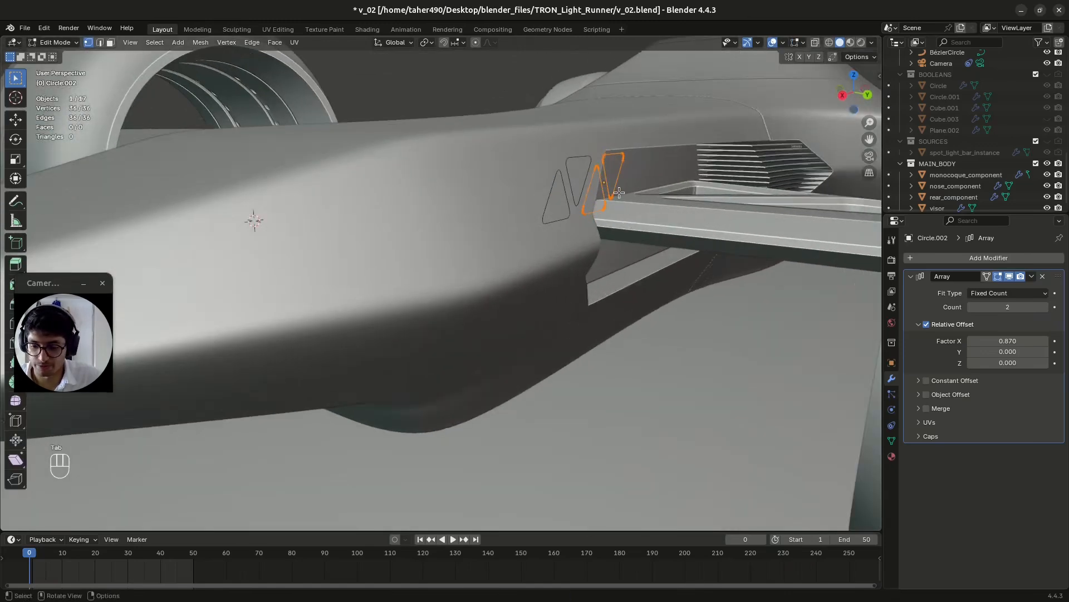
# Fill both rounded triangle outlines of the cutter pair with faces.
pyautogui.click(594, 169)
pyautogui.hotkey('ctrl', 'l')
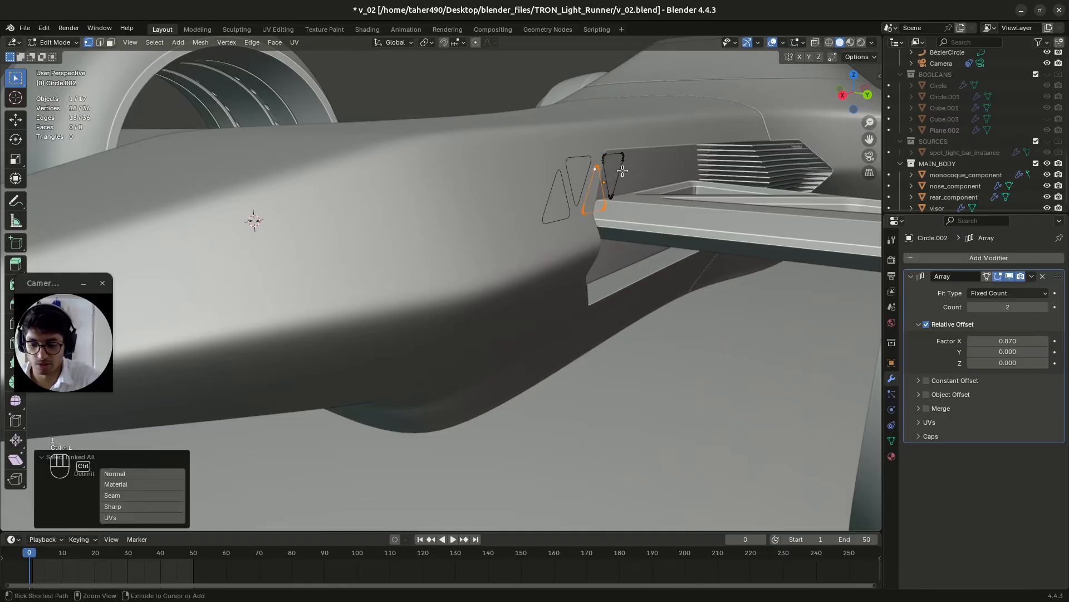
pyautogui.press('f')
pyautogui.click(583, 149)
pyautogui.hotkey('ctrl', 'l')
pyautogui.press('f')
# Add a Shrinkwrap modifier to Circle.002 below its Array modifier.
pyautogui.click(912, 276)
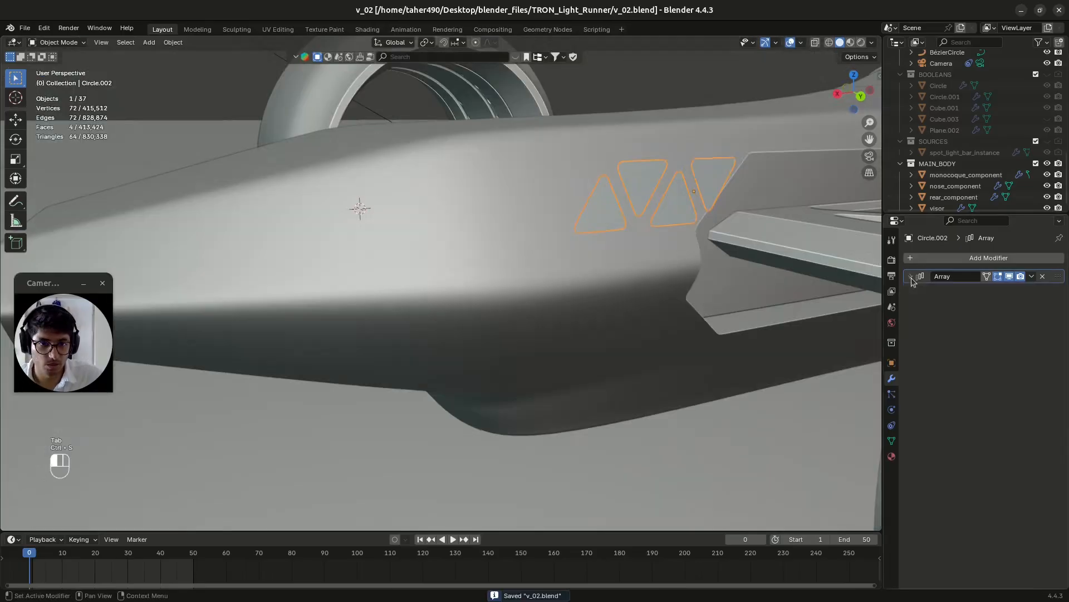
pyautogui.click(942, 258)
pyautogui.press('space')
pyautogui.write('shr')
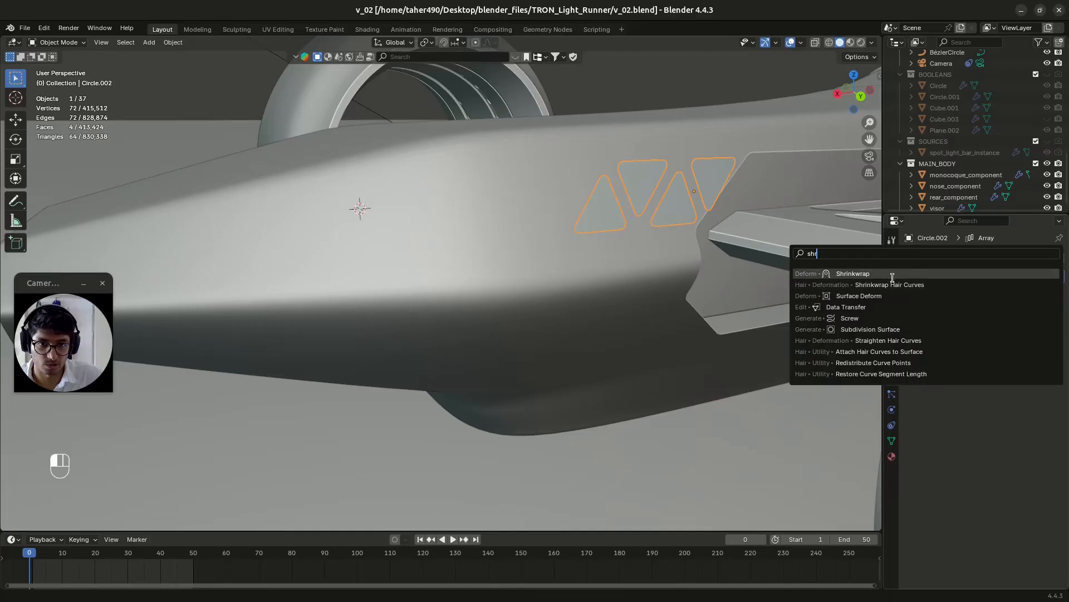
pyautogui.click(892, 278)
pyautogui.moveTo(586, 217); pyautogui.dragTo(660, 214, button='middle')
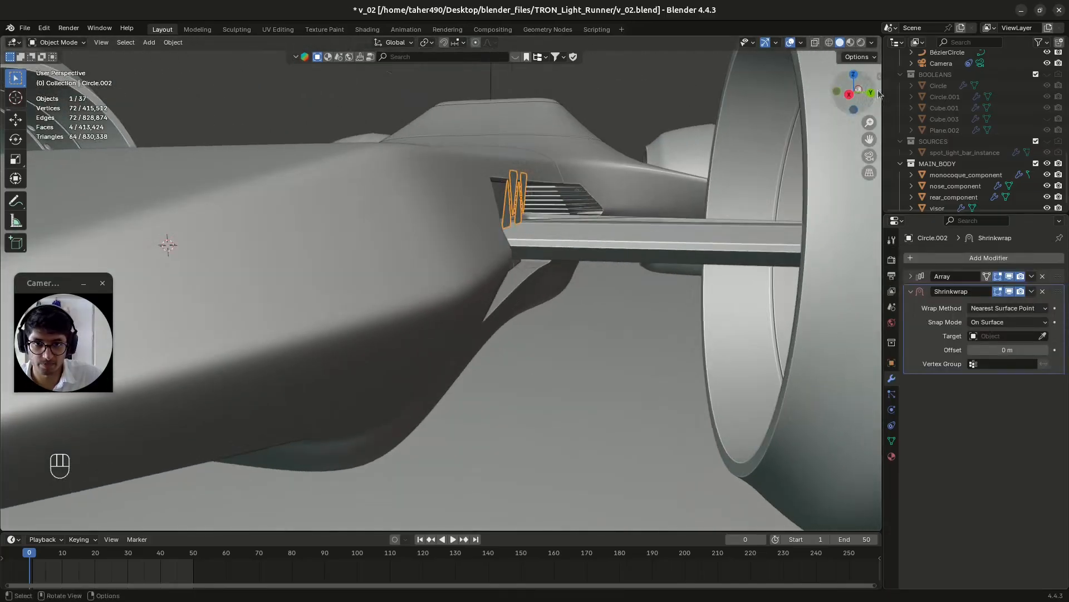
# Move the triangles about -0.082 m along Y and set nose_component as the Shrinkwrap target.
pyautogui.click(848, 95)
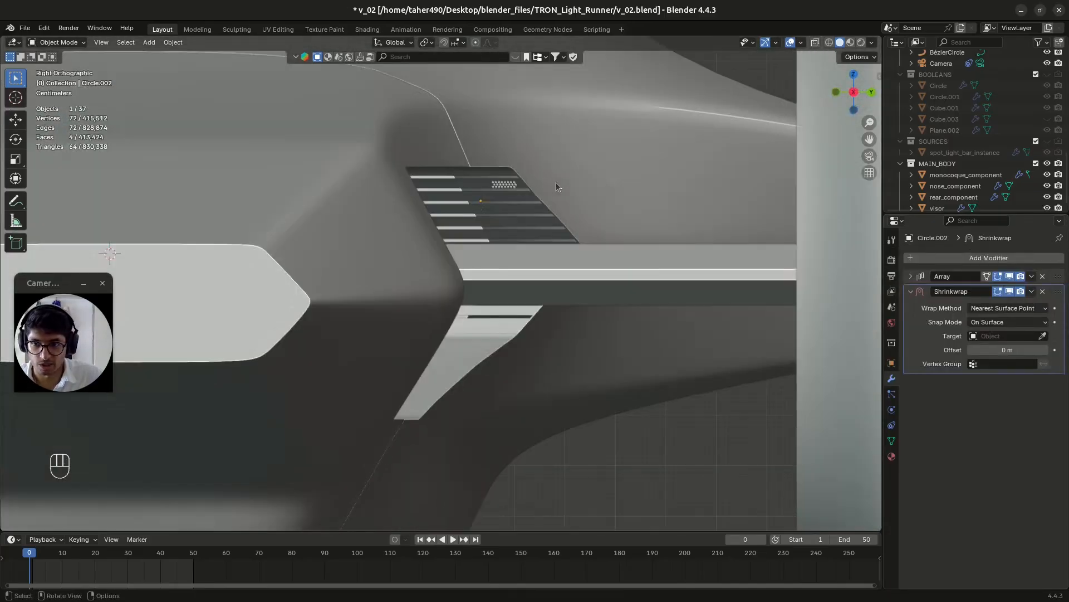
pyautogui.press('g')
pyautogui.press('y')
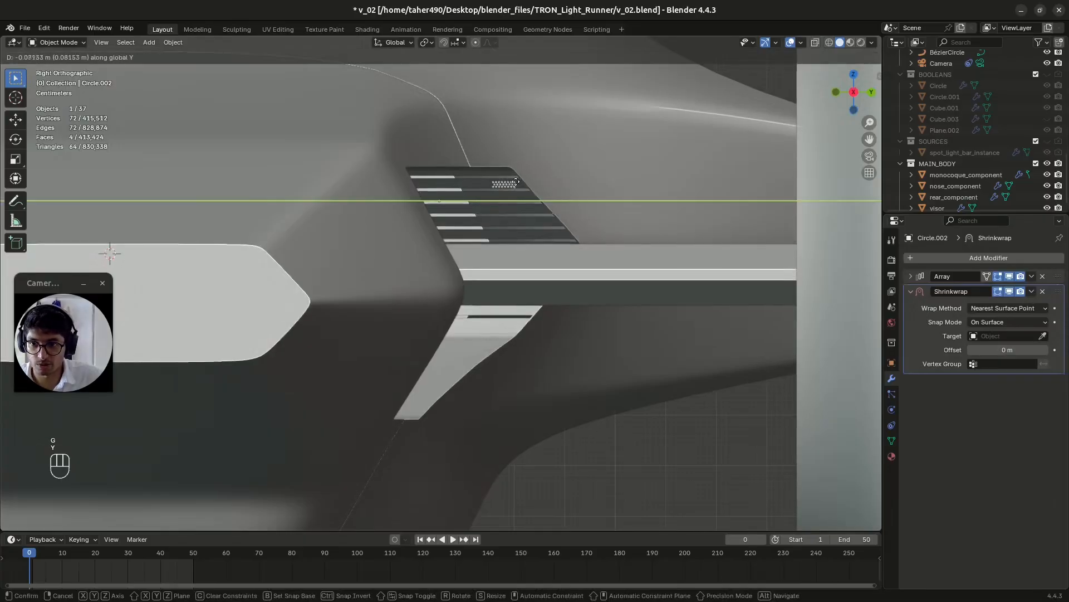
pyautogui.click(518, 183)
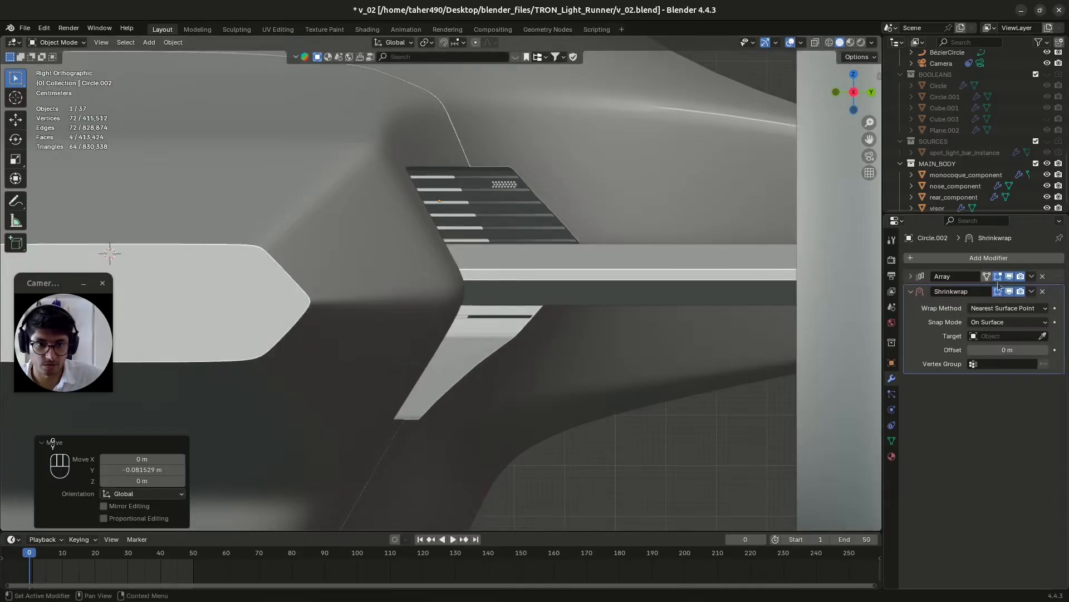
pyautogui.click(1042, 336)
pyautogui.click(403, 204)
pyautogui.moveTo(499, 213); pyautogui.dragTo(523, 294, button='middle')
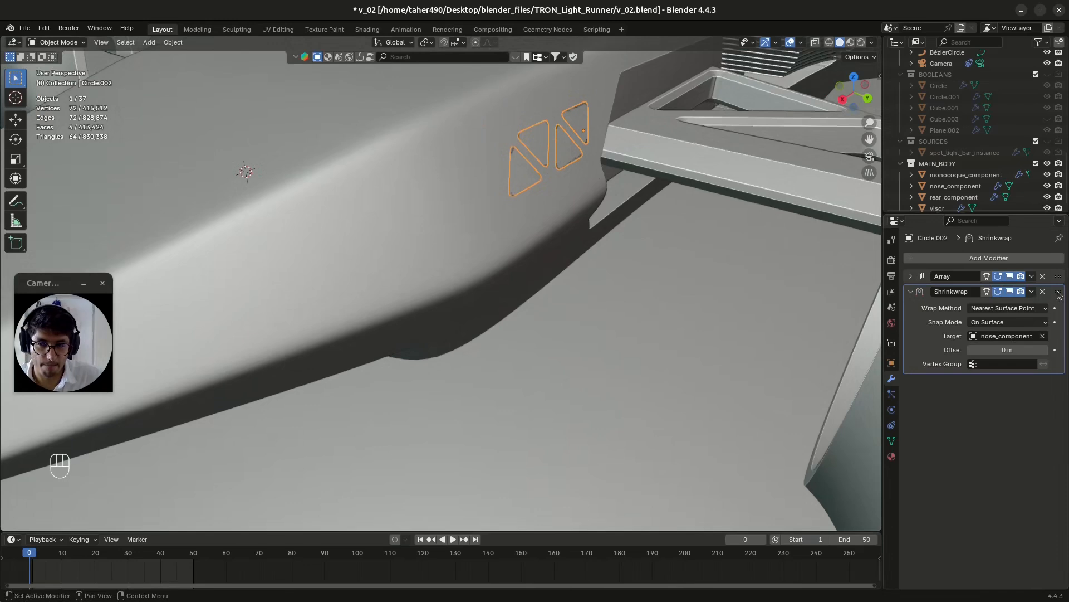
# Apply the Array and Shrinkwrap modifiers on Circle.002 in that order and save the file.
pyautogui.moveTo(1059, 294)
pyautogui.mouseDown()
pyautogui.moveTo(1056, 274)
pyautogui.moveTo(1052, 362)
pyautogui.mouseUp()
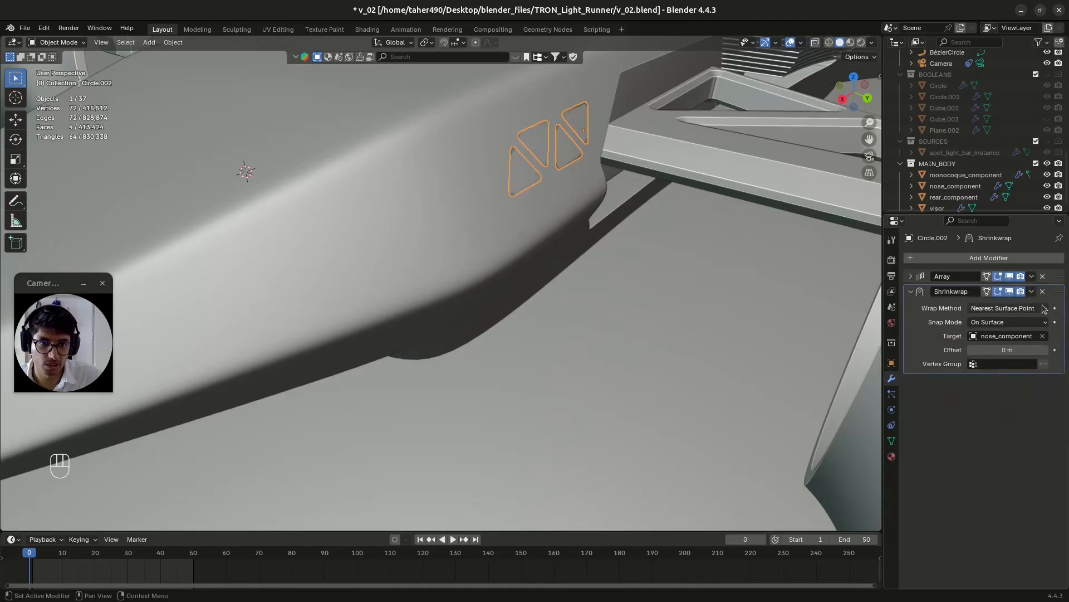
pyautogui.click(1032, 277)
pyautogui.click(1028, 289)
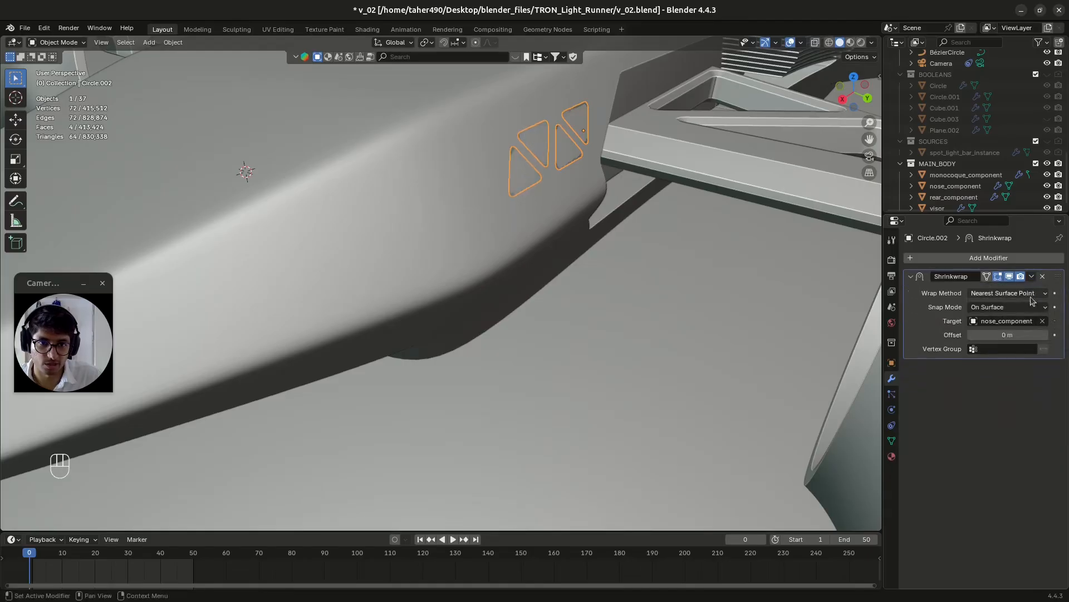
pyautogui.click(1032, 276)
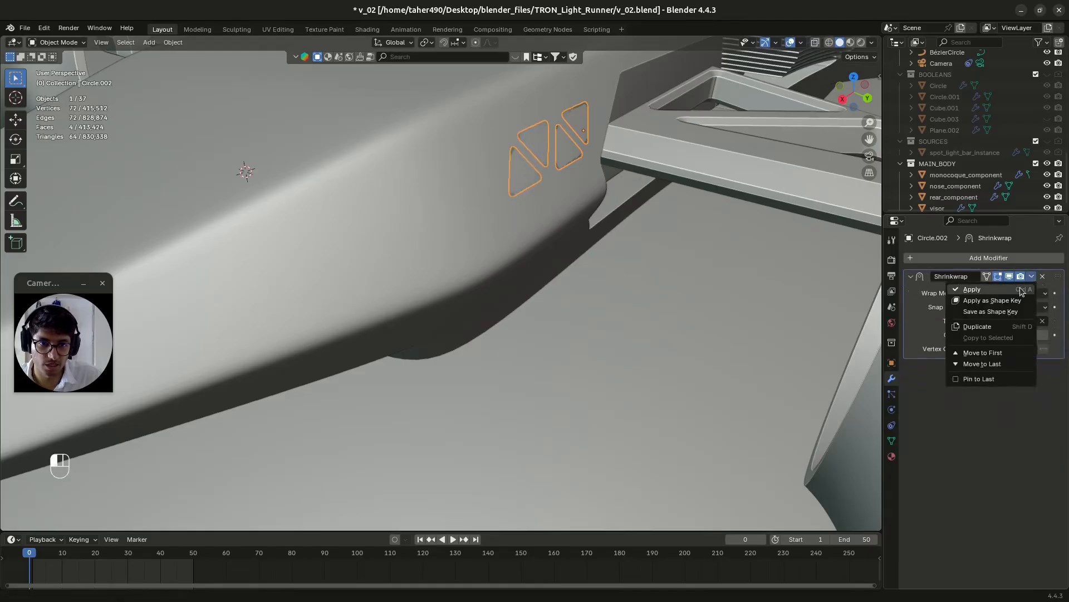
pyautogui.click(1019, 289)
pyautogui.hotkey('ctrl', 's')
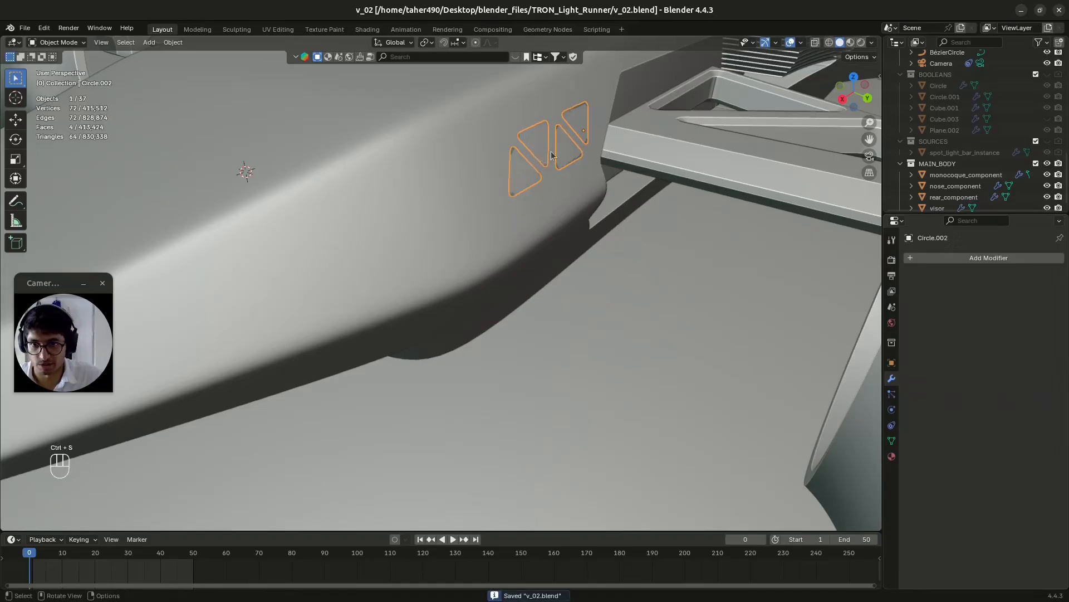
# Add a Solidify modifier to the triangles with a thickness of -0.016 m and save the file.
pyautogui.click(929, 258)
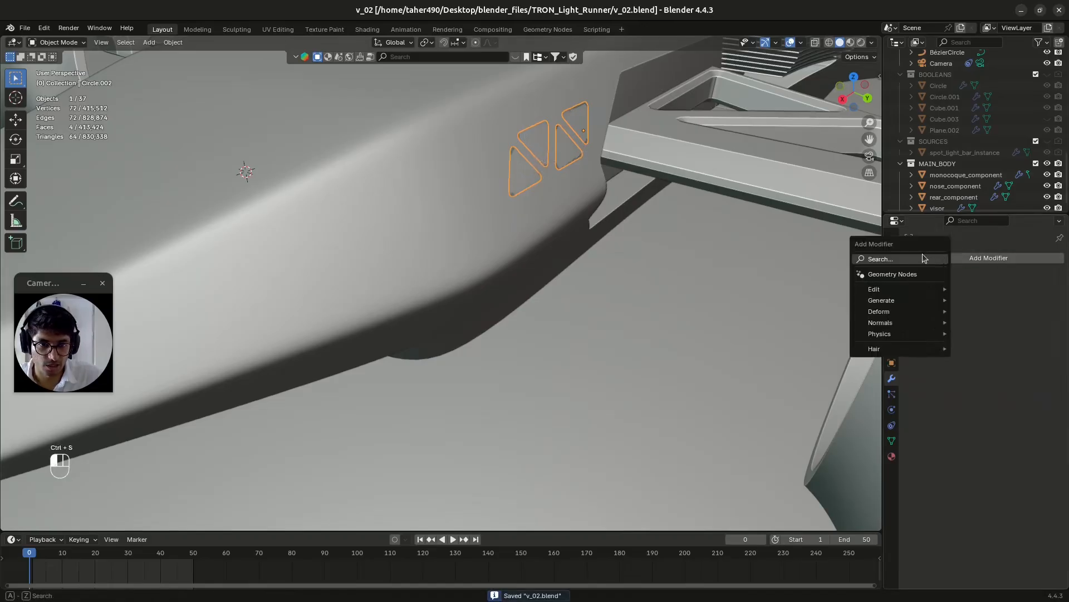
pyautogui.click(911, 258)
pyautogui.write('sol')
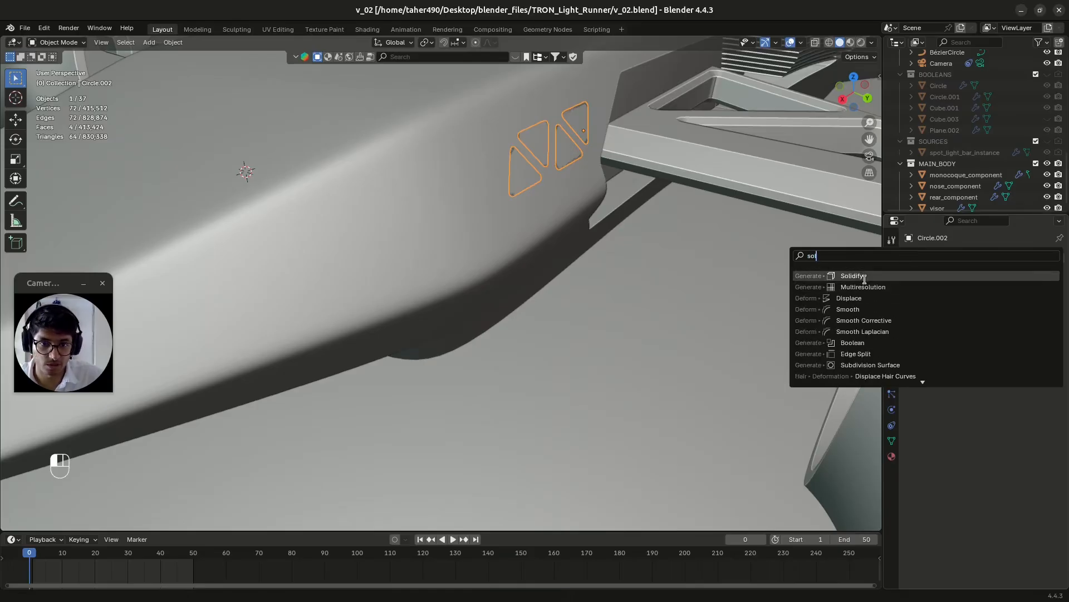
pyautogui.click(863, 277)
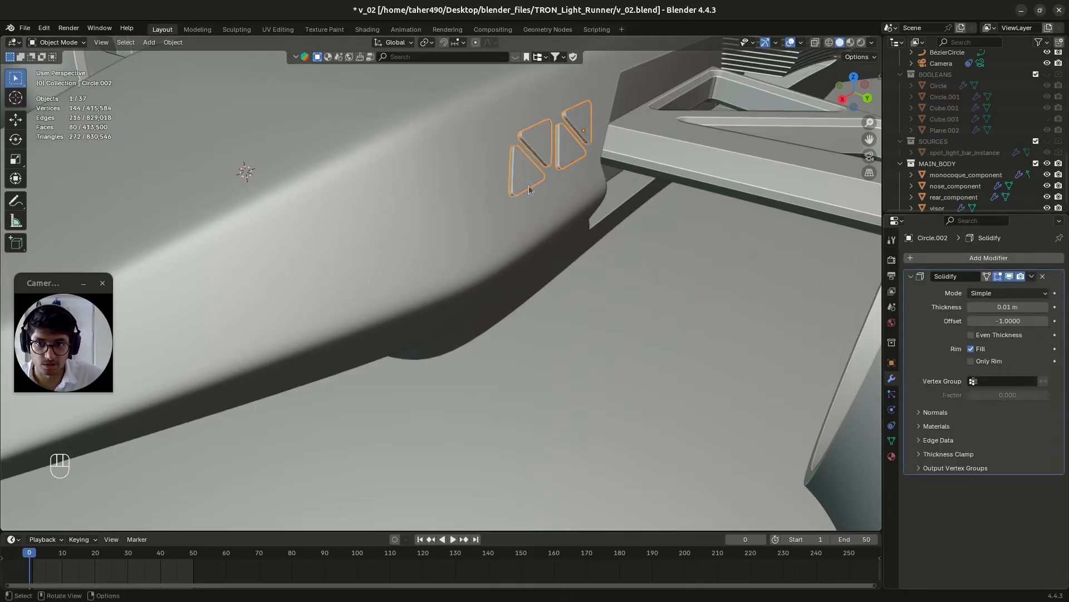
pyautogui.keyDown('shift'); pyautogui.moveTo(1011, 307); pyautogui.dragTo(992, 307); pyautogui.keyUp('shift')
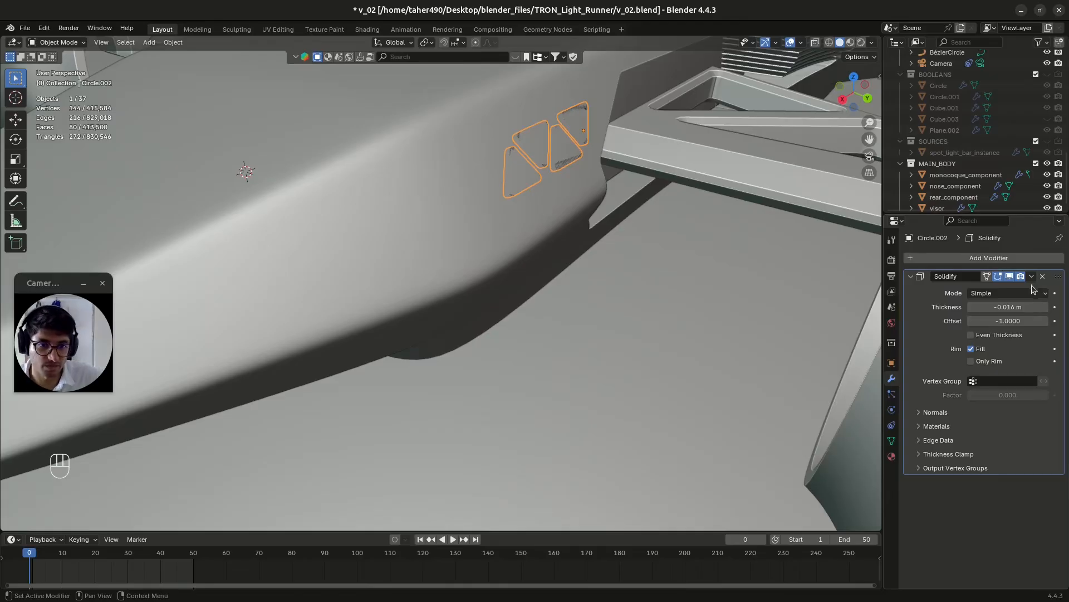
pyautogui.hotkey('ctrl', 's')
# Shift the solidified triangles about 0.0022 m along Y, save the file and move them into the BOOLEANS collection.
pyautogui.keyDown('shift'); pyautogui.moveTo(544, 178); pyautogui.dragTo(530, 265, button='middle'); pyautogui.keyUp('shift')
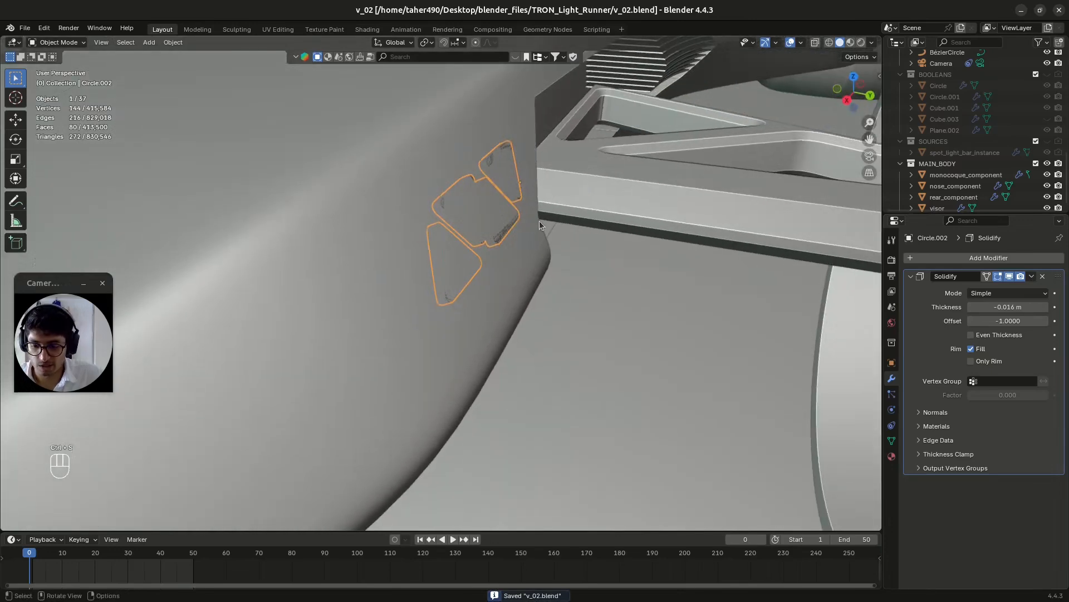
pyautogui.press('g')
pyautogui.press('y')
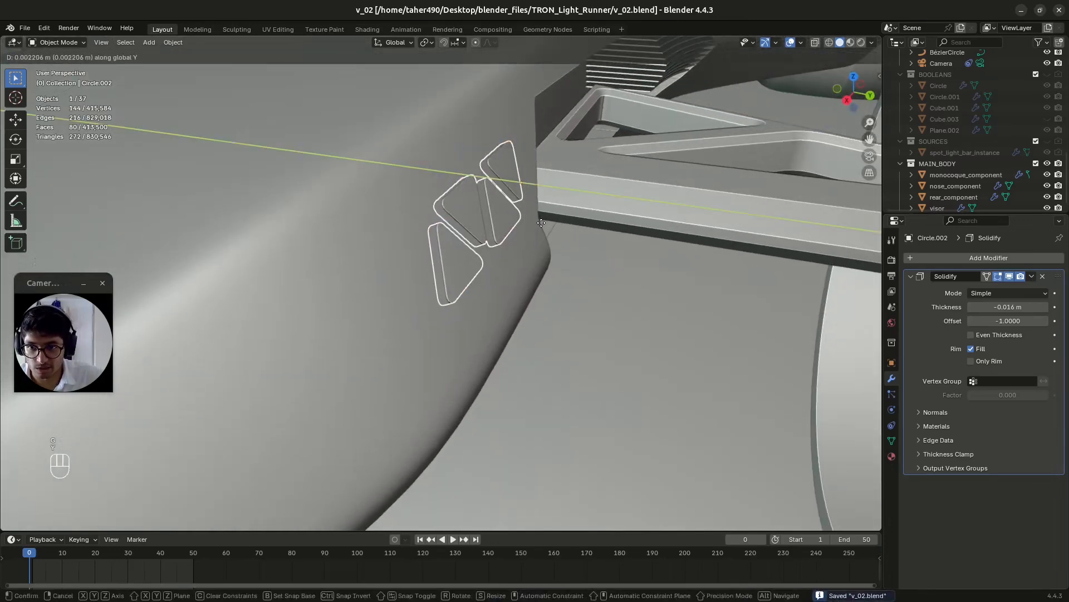
pyautogui.click(541, 223)
pyautogui.hotkey('ctrl', 's')
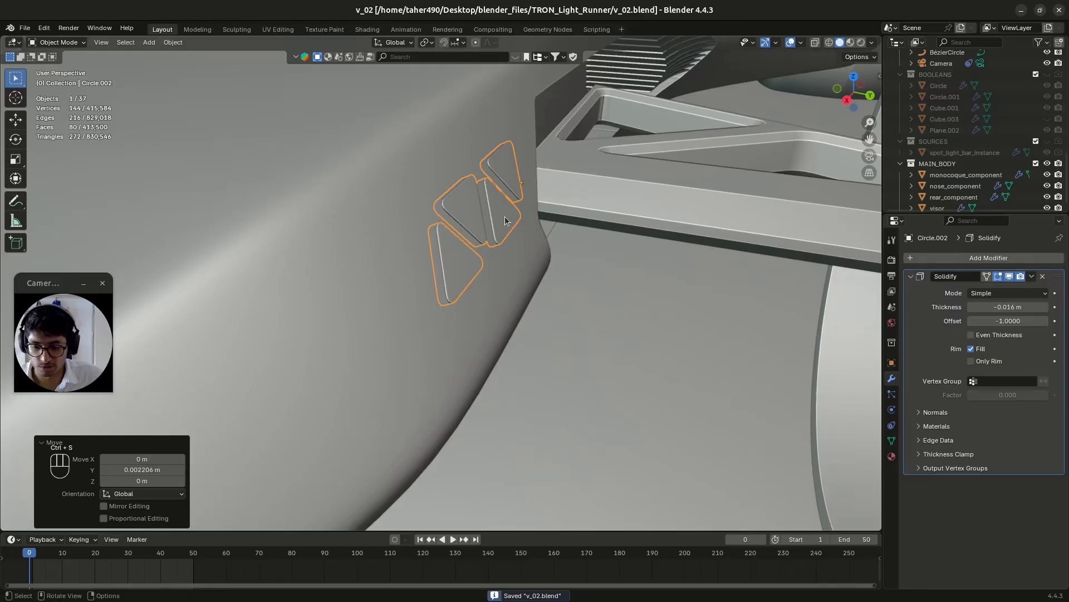
pyautogui.press('m')
pyautogui.click(493, 221)
# Add a Difference Boolean modifier to nose_component with Circle.002 as the cutter, and hide the BOOLEANS collection.
pyautogui.click(498, 199)
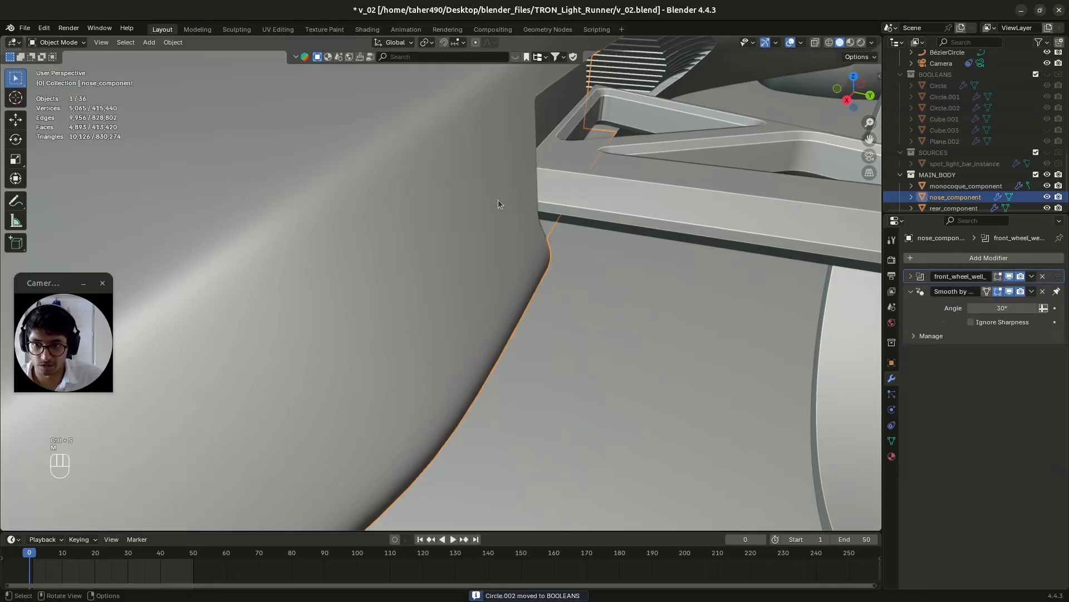
pyautogui.click(970, 259)
pyautogui.write('boo')
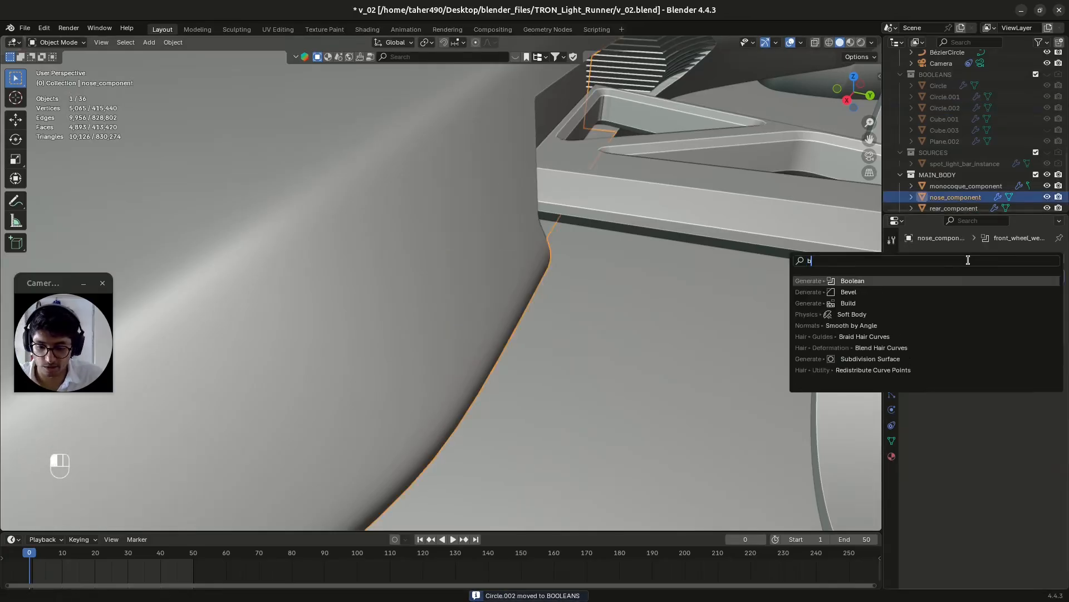
pyautogui.click(903, 278)
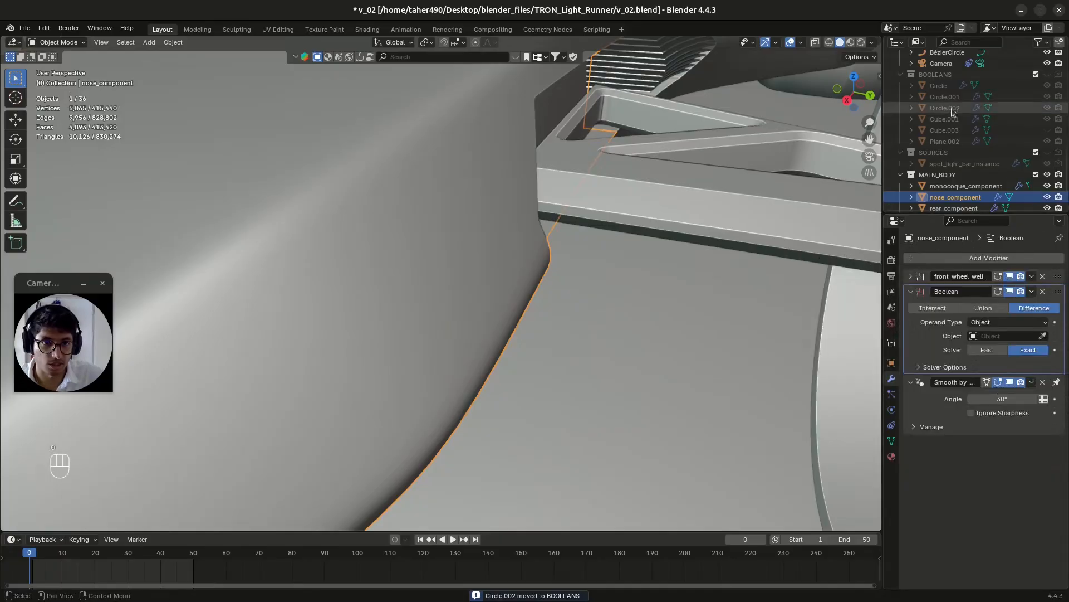
pyautogui.click(1048, 75)
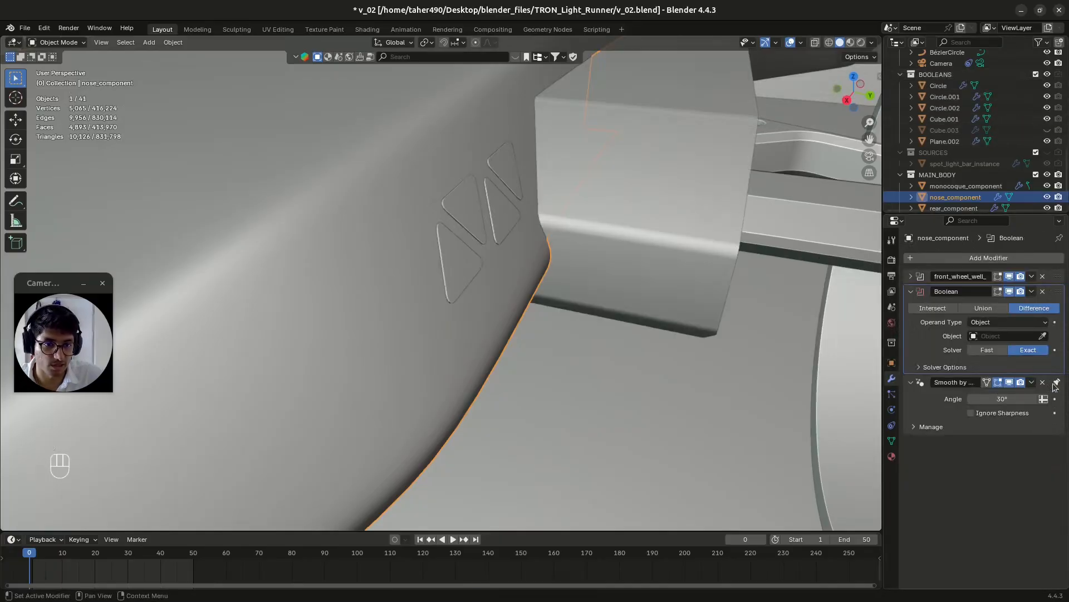
pyautogui.click(1044, 337)
pyautogui.click(460, 205)
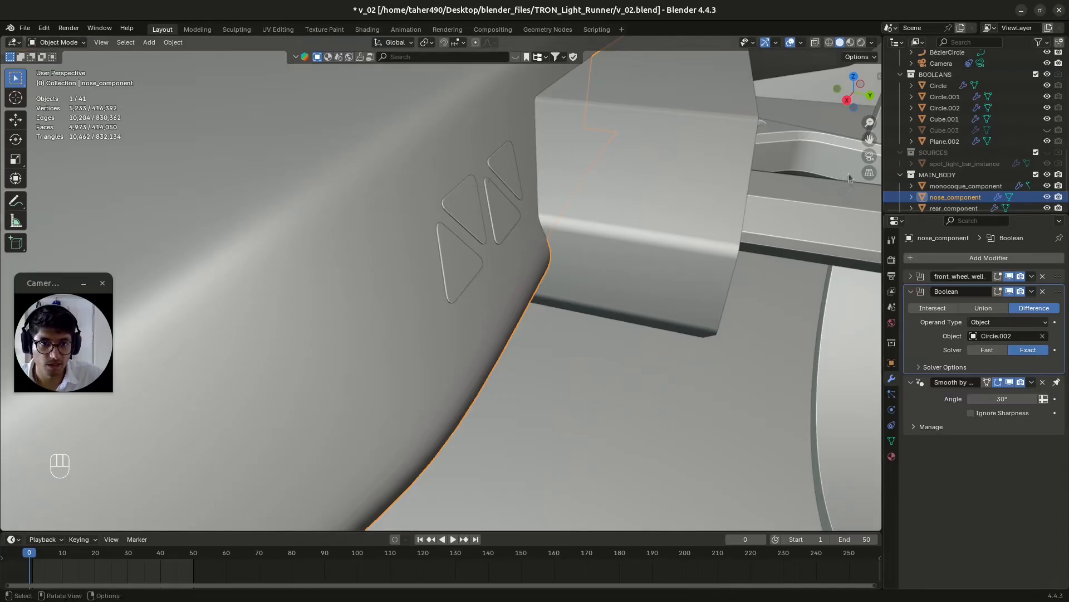
pyautogui.click(1048, 74)
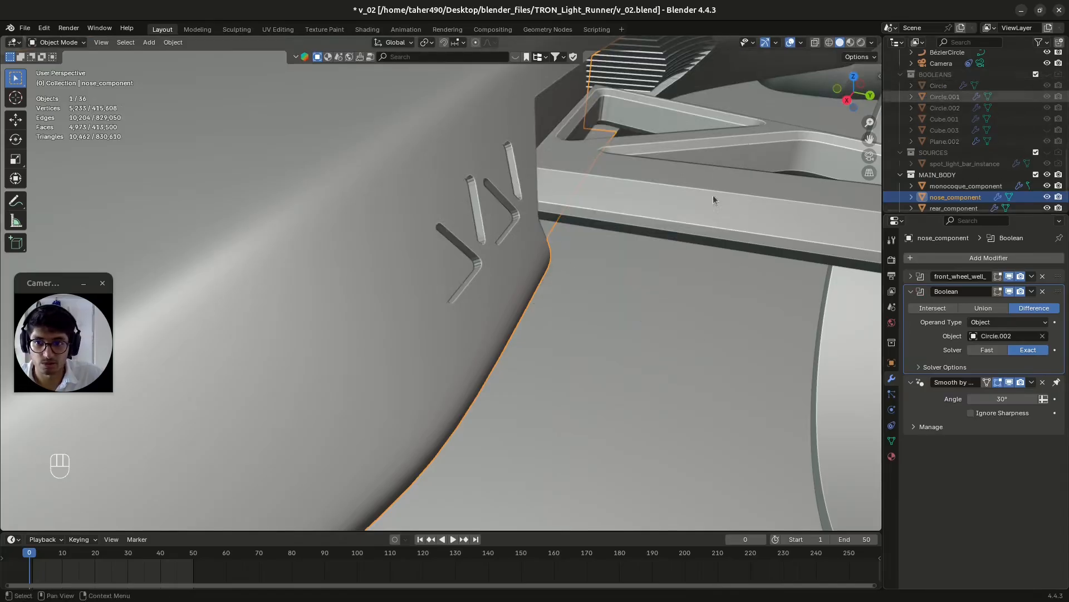
pyautogui.moveTo(532, 240)
pyautogui.mouseDown(button='middle')
pyautogui.moveTo(479, 231)
pyautogui.moveTo(532, 237)
pyautogui.mouseUp(button='middle')
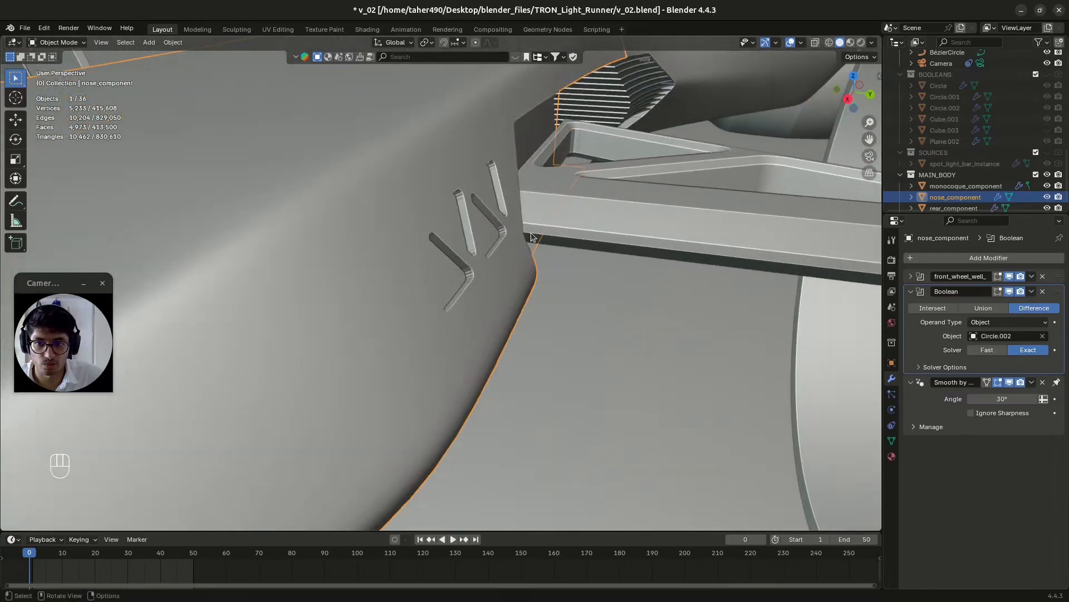
# Apply Shade Auto Smooth at 30° to Circle.002 and nose_component, hide the BOOLEANS collection and save the file.
pyautogui.click(1049, 75)
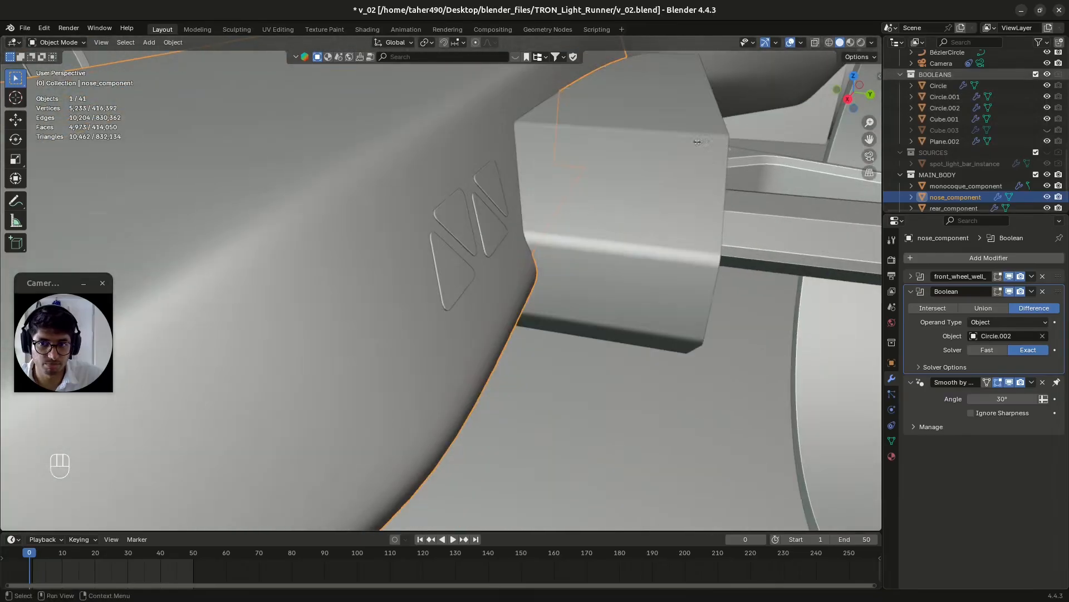
pyautogui.click(490, 234)
pyautogui.rightClick(490, 234)
pyautogui.click(474, 233)
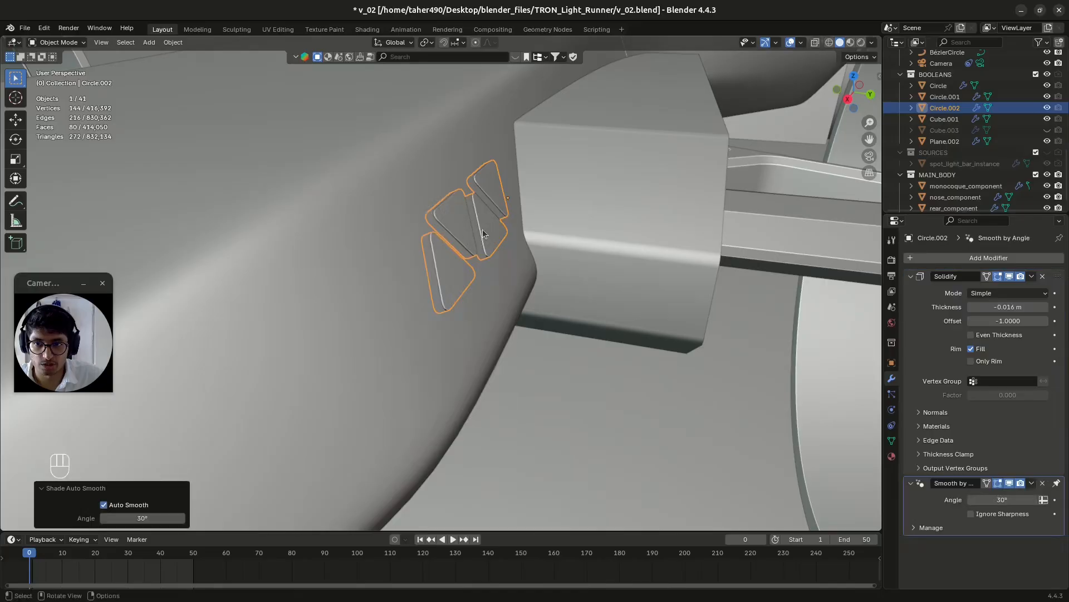
pyautogui.click(432, 150)
pyautogui.rightClick(432, 149)
pyautogui.click(429, 152)
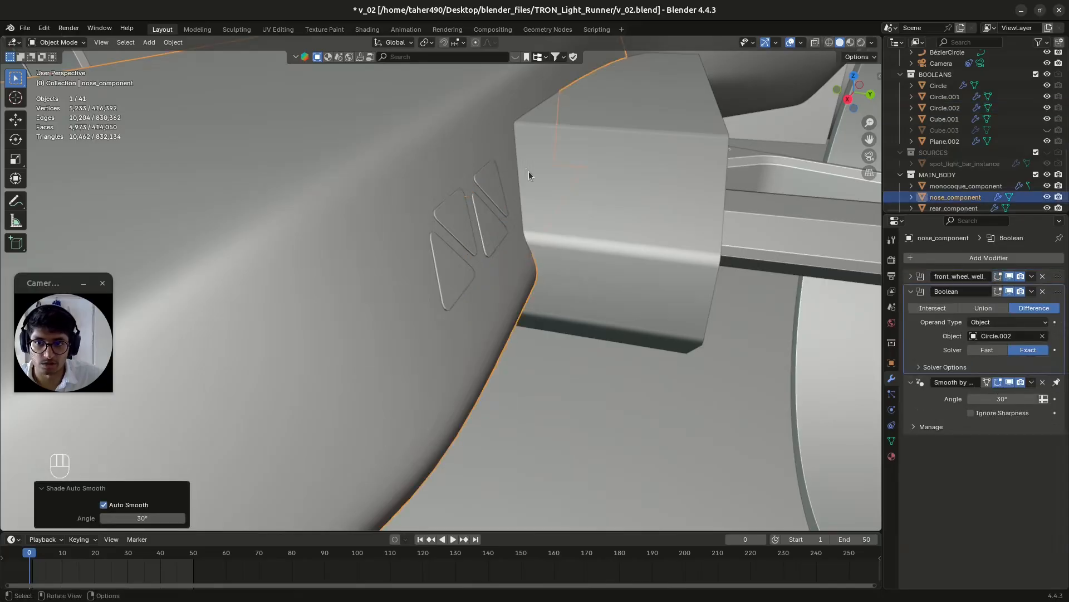
pyautogui.click(1048, 75)
pyautogui.moveTo(504, 261)
pyautogui.mouseDown(button='middle')
pyautogui.moveTo(476, 276)
pyautogui.moveTo(560, 312)
pyautogui.moveTo(535, 338)
pyautogui.moveTo(471, 319)
pyautogui.moveTo(572, 326)
pyautogui.moveTo(446, 337)
pyautogui.moveTo(508, 324)
pyautogui.moveTo(463, 349)
pyautogui.moveTo(452, 332)
pyautogui.moveTo(549, 320)
pyautogui.moveTo(473, 325)
pyautogui.mouseUp(button='middle')
pyautogui.hotkey('ctrl', 's')
# Examine the triangular recesses on the nose and the overall car body from several angles.
pyautogui.scroll(-3, 460, 305)
pyautogui.click(861, 42)
pyautogui.scroll(-3, 452, 331)
pyautogui.scroll(5, 446, 328)
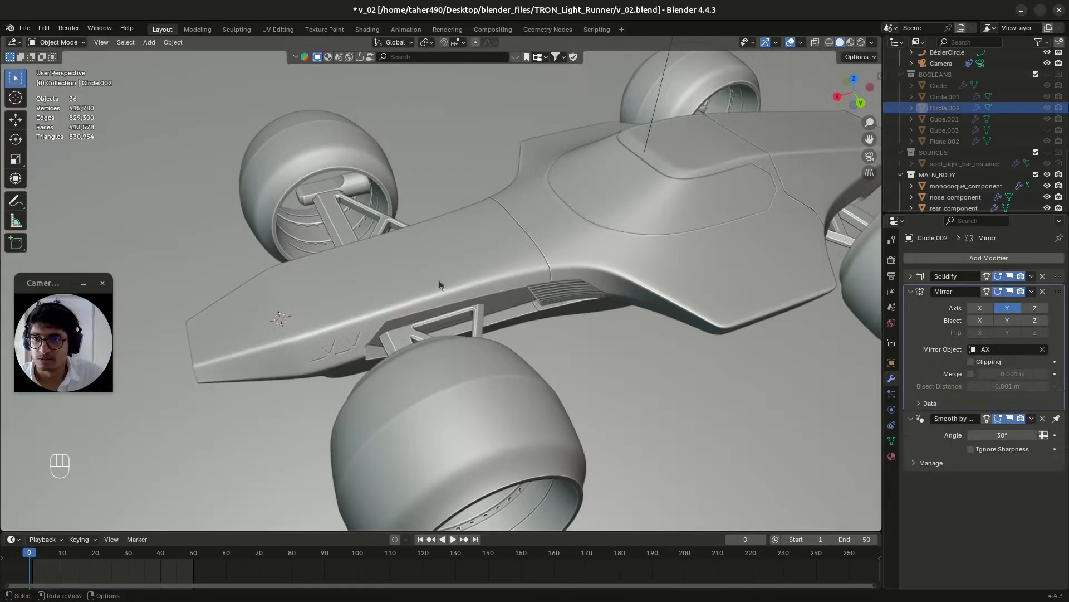
pyautogui.moveTo(386, 296); pyautogui.dragTo(407, 303, button='middle')
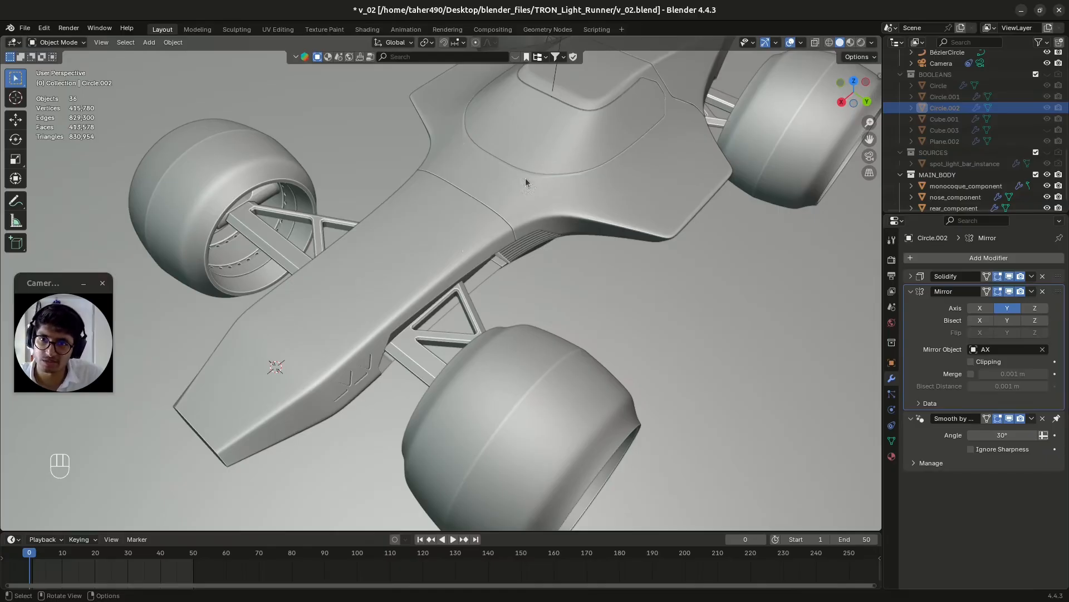
pyautogui.moveTo(509, 181); pyautogui.dragTo(501, 194, button='middle')
pyautogui.hotkey('shift', 'a')
pyautogui.moveTo(405, 258)
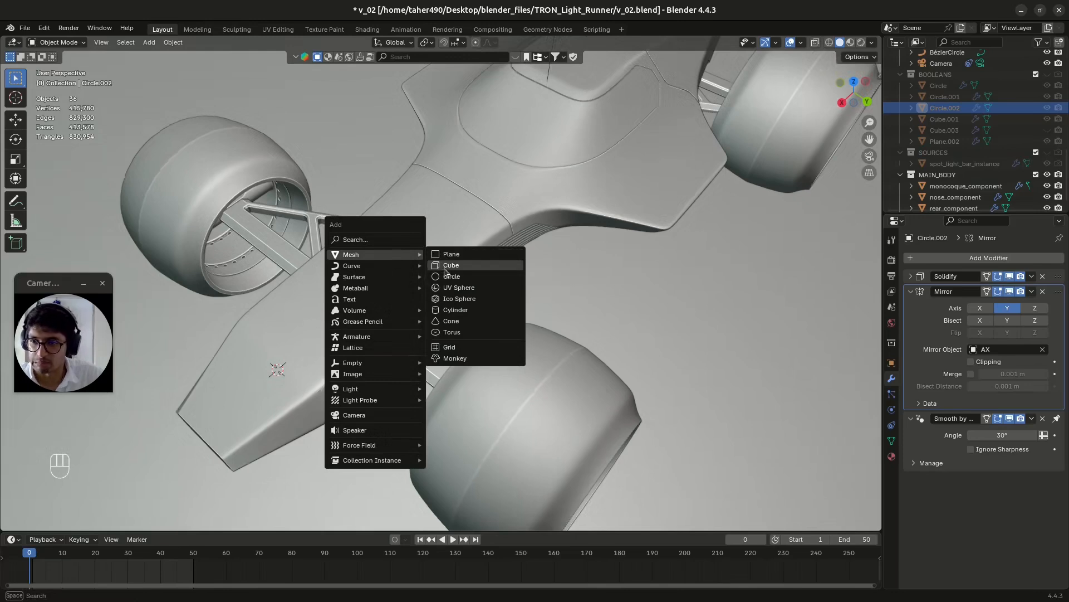
pyautogui.keyDown('ctrl'); pyautogui.moveTo(754, 181); pyautogui.dragTo(517, 334, button='middle'); pyautogui.keyUp('ctrl')
pyautogui.moveTo(517, 334); pyautogui.dragTo(463, 312, button='middle')
pyautogui.scroll(4, 463, 312)
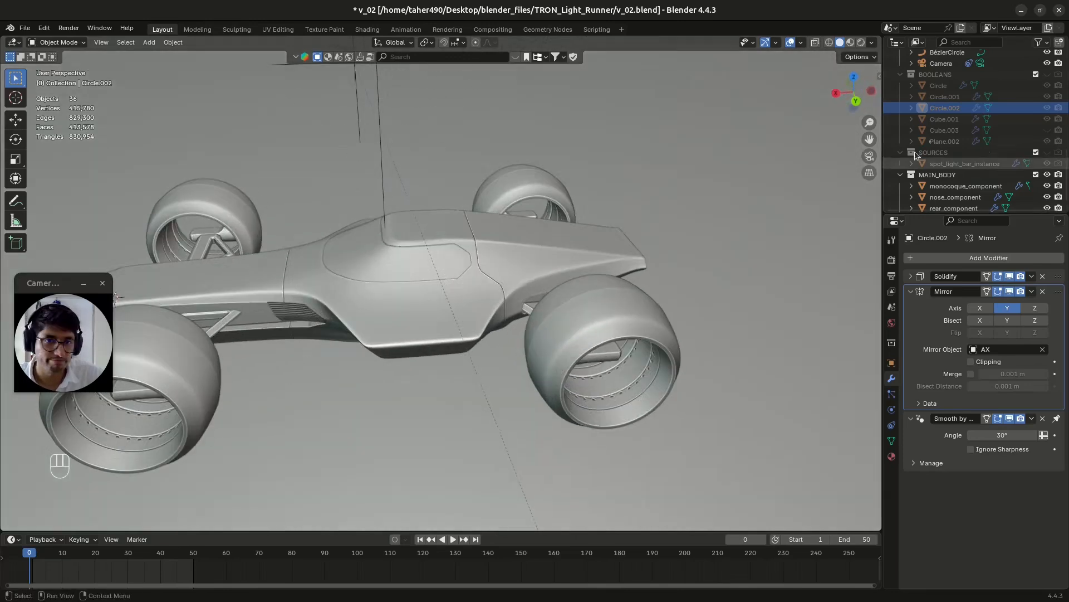
# Show the BOOLEANS collection and duplicate the mirrored capsule-shaped cutter near the rear wheels, moving the copy 4.2604 m along X.
pyautogui.click(1047, 75)
pyautogui.click(537, 299)
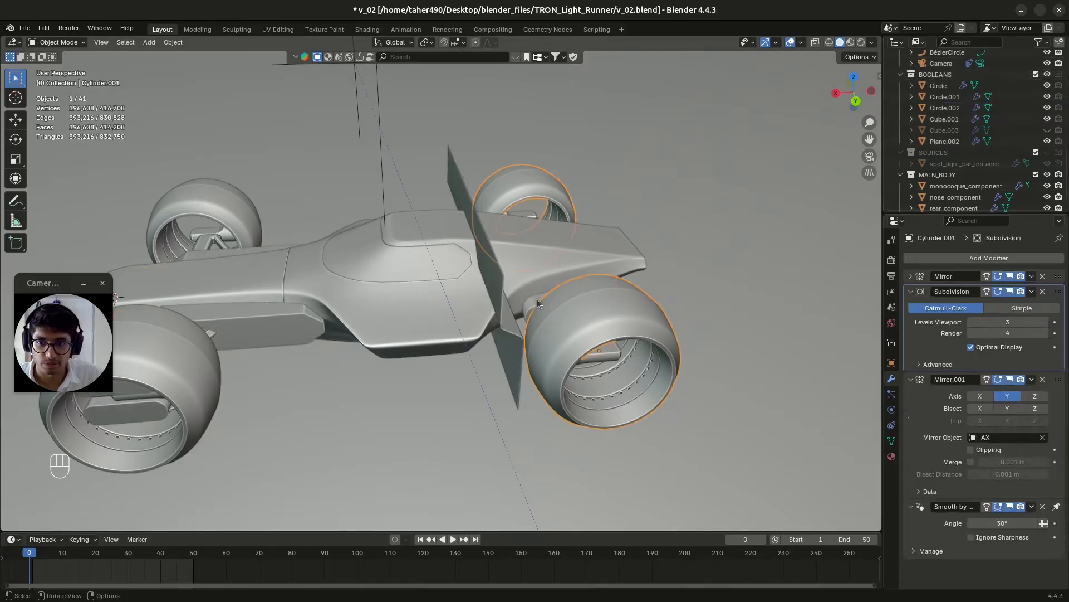
pyautogui.click(534, 300)
pyautogui.hotkey('shift', 'd')
pyautogui.press('x')
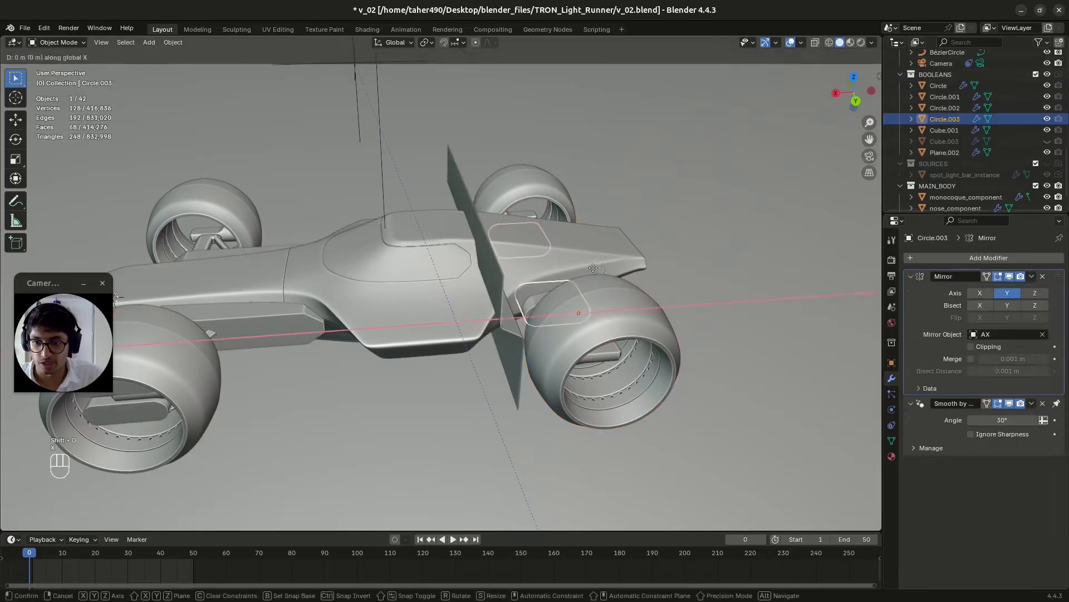
pyautogui.click(280, 271)
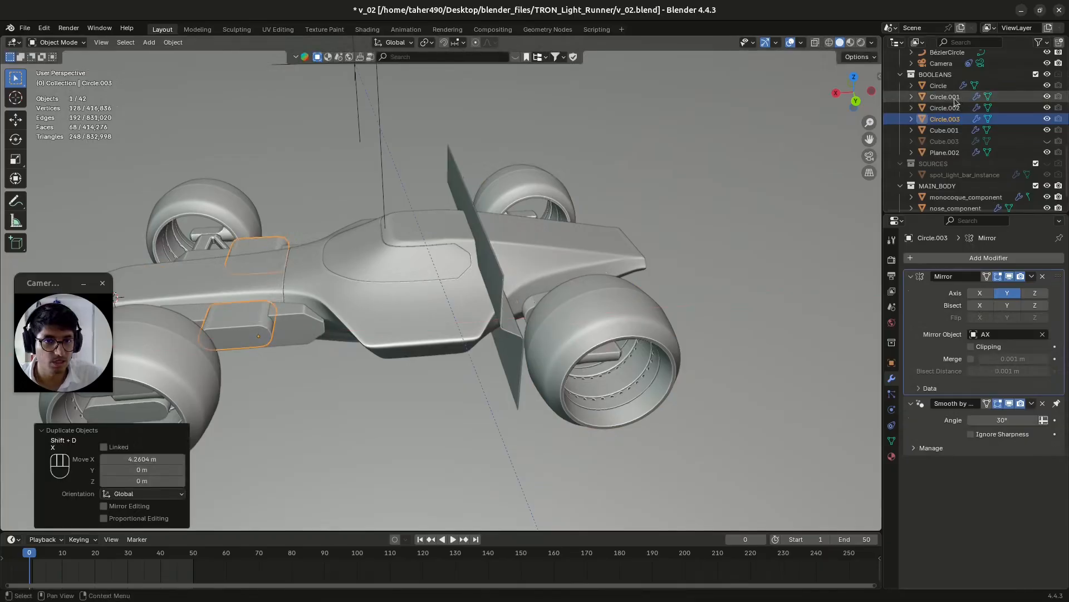
# Remove the Mirror modifier from the duplicated capsule cutter and set its origin to its geometry.
pyautogui.click(1043, 276)
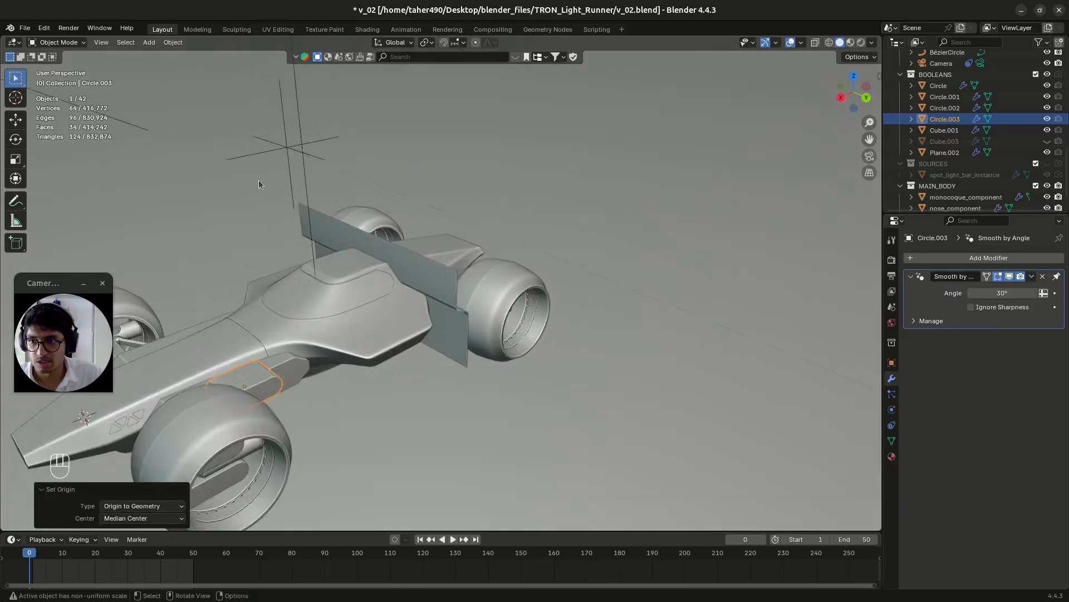
pyautogui.moveTo(260, 182); pyautogui.dragTo(329, 198, button='middle')
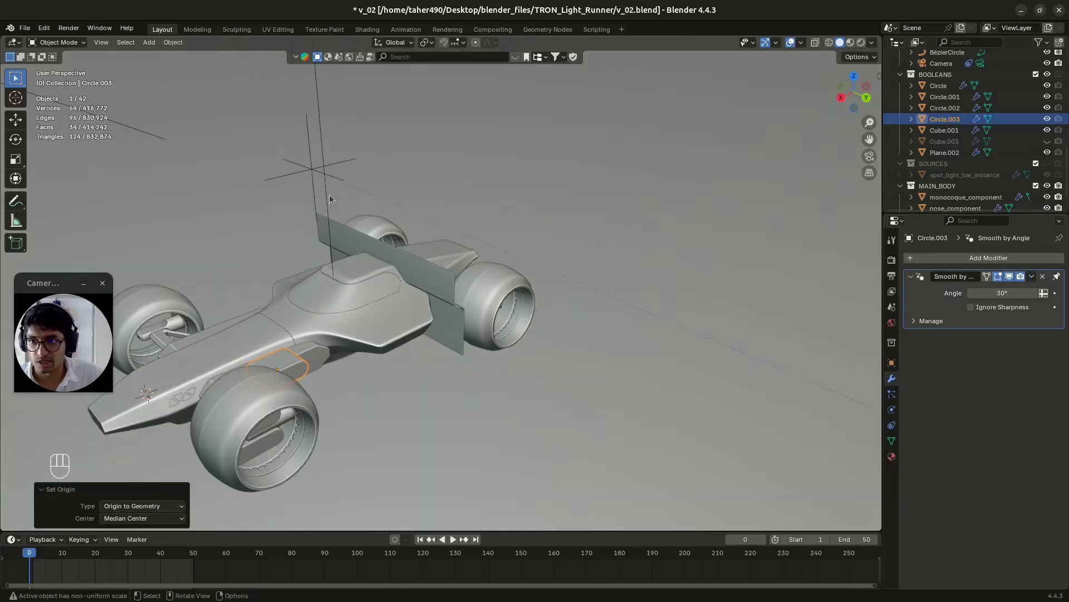
# Place the 3D cursor on the AX empty and snap the duplicated capsule cutter to it.
pyautogui.scroll(-8, 960, 163)
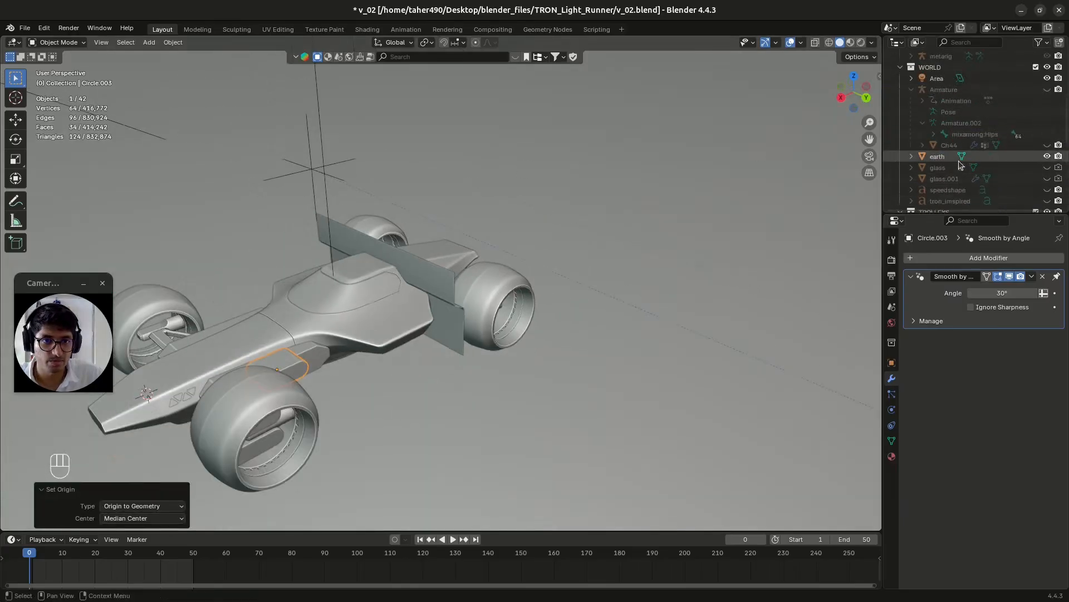
pyautogui.scroll(3, 960, 163)
pyautogui.click(935, 78)
pyautogui.hotkey('shift', 's')
pyautogui.click(466, 223)
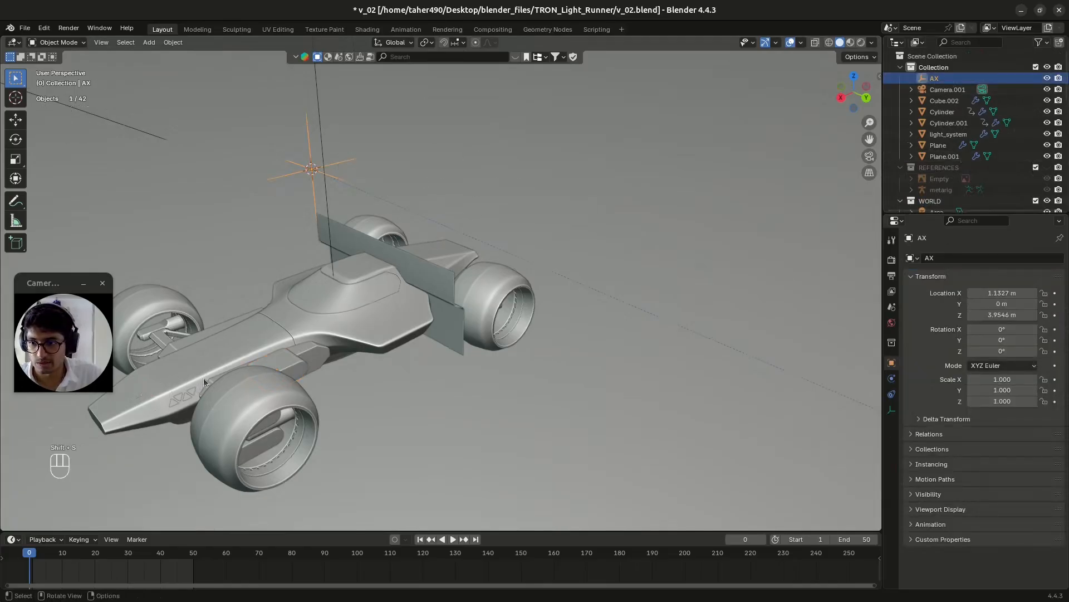
pyautogui.click(303, 365)
pyautogui.click(173, 42)
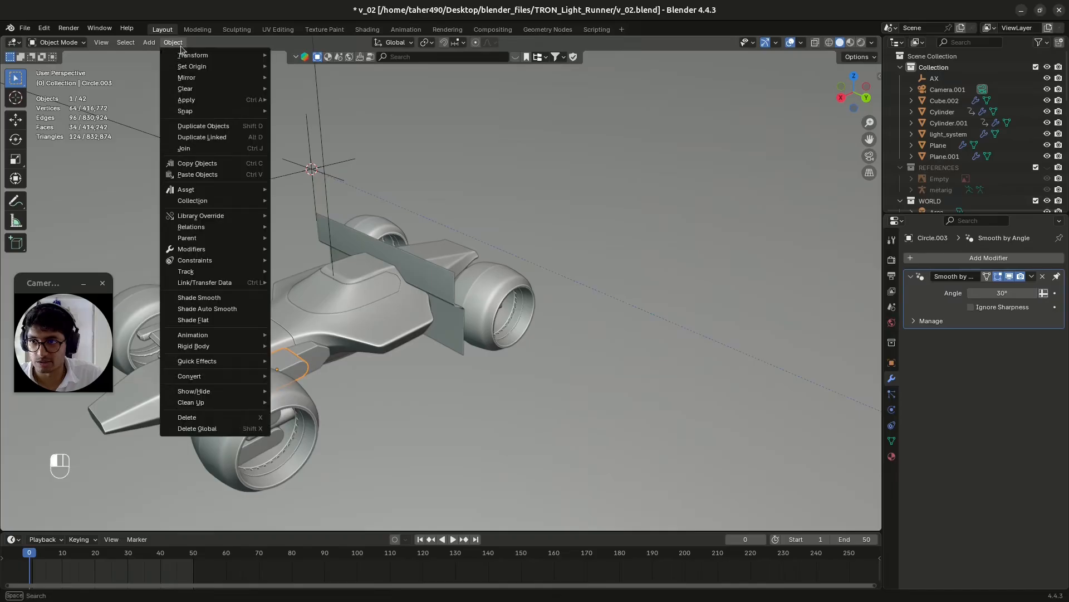
pyautogui.moveTo(188, 110)
pyautogui.click(349, 123)
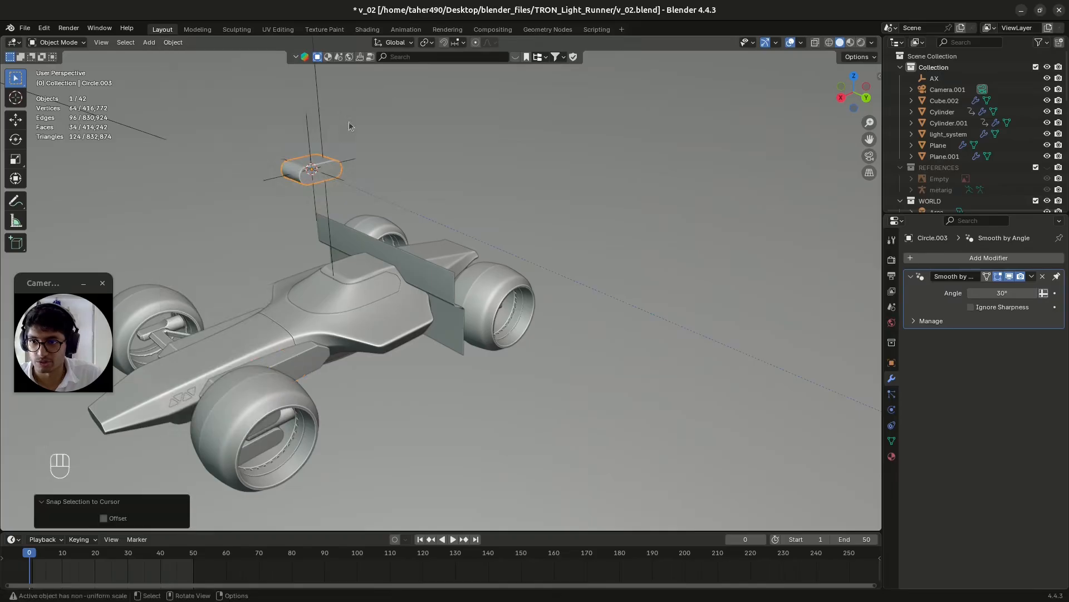
# Rotate the capsule cutter 90° in the right orthographic view and save the file.
pyautogui.moveTo(284, 243); pyautogui.dragTo(357, 222, button='middle')
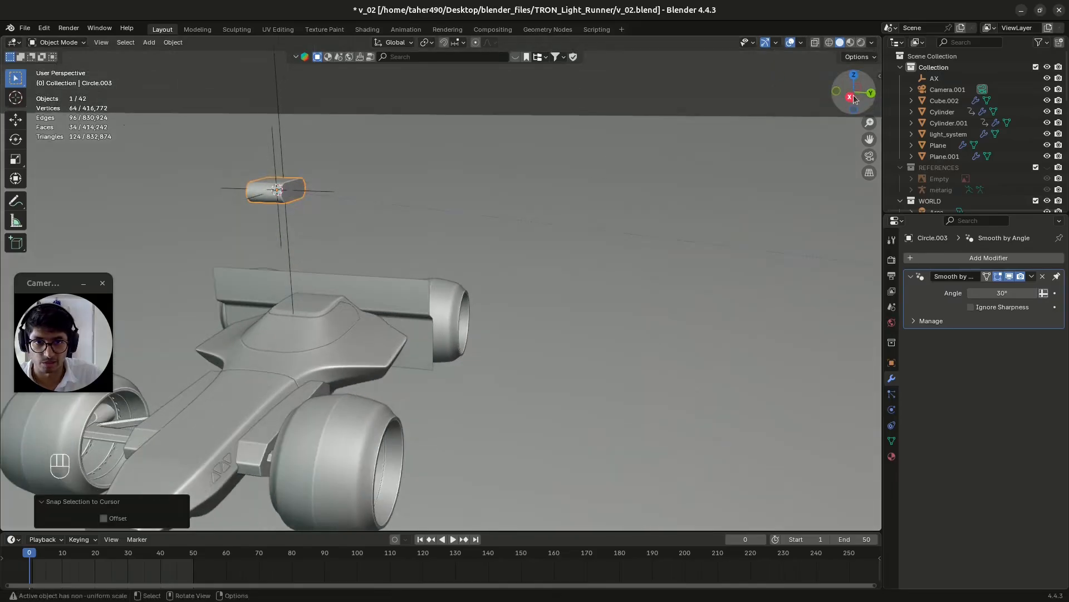
pyautogui.click(852, 98)
pyautogui.press('r')
pyautogui.press('KP_9')
pyautogui.press('KP_0')
pyautogui.press('KP_Enter')
pyautogui.hotkey('ctrl', 's')
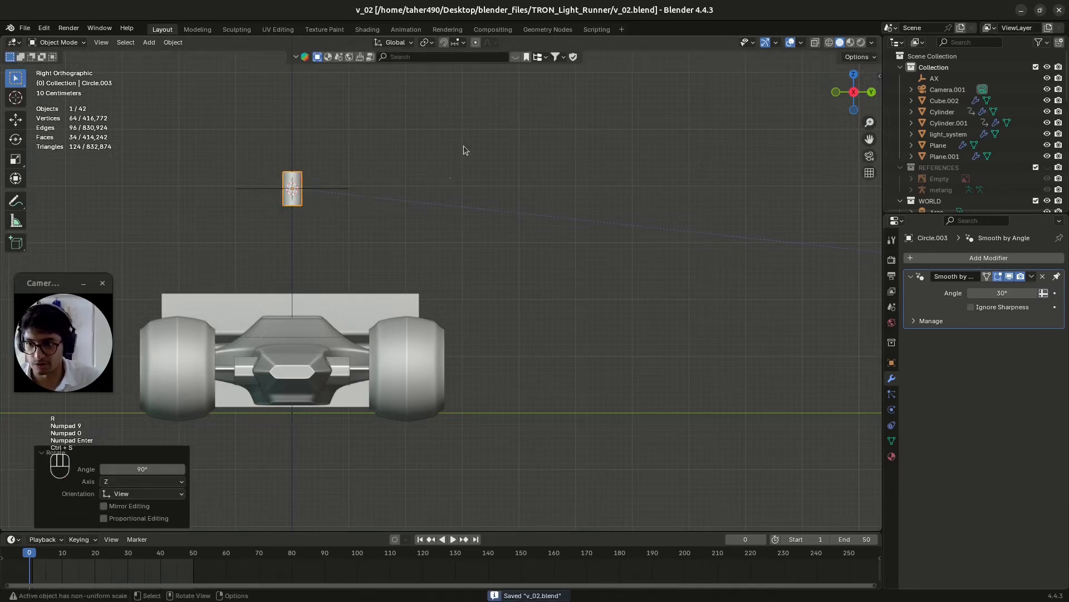
# Delete the capsule's lower vertices in Edit Mode to leave only its upper flat outline, and save the file.
pyautogui.scroll(2, 320, 178)
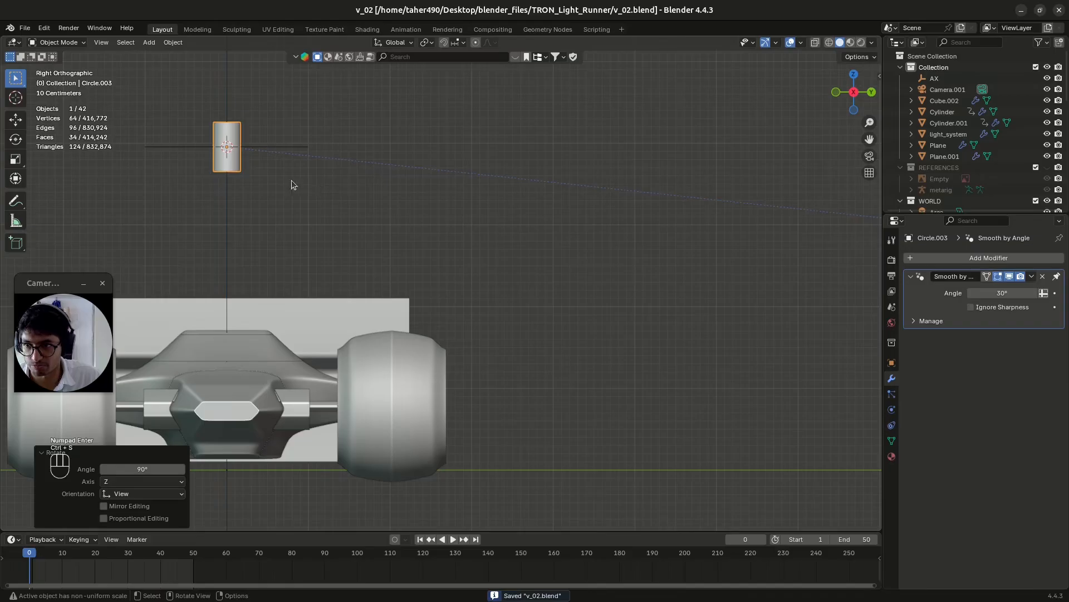
pyautogui.press('Tab')
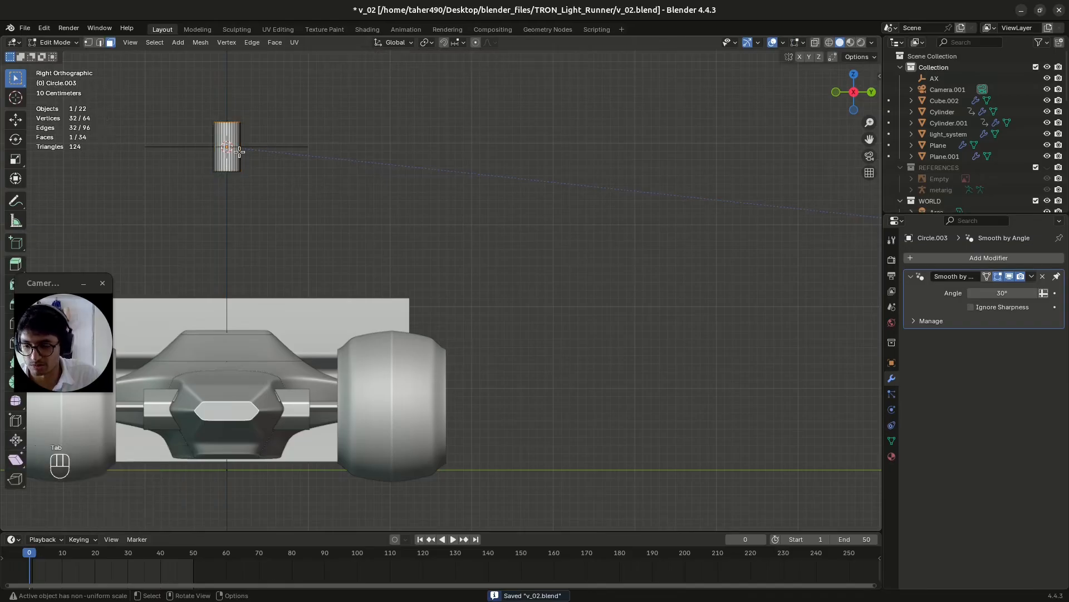
pyautogui.hotkey('alt', 'z')
pyautogui.press('1')
pyautogui.moveTo(185, 152); pyautogui.dragTo(301, 191)
pyautogui.press('x')
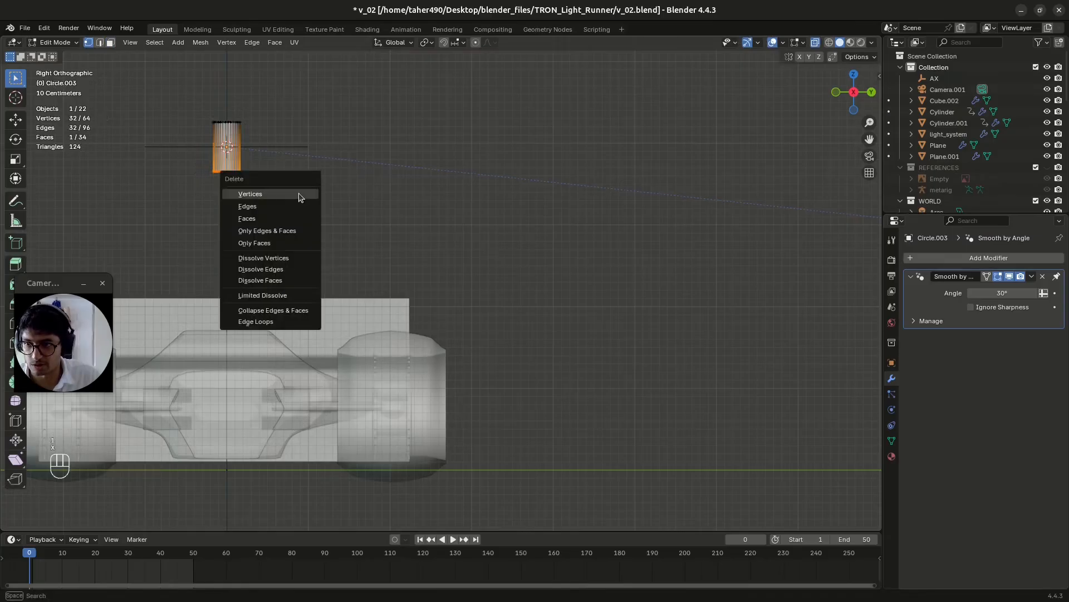
pyautogui.click(298, 193)
pyautogui.press('Tab')
pyautogui.hotkey('ctrl', 's')
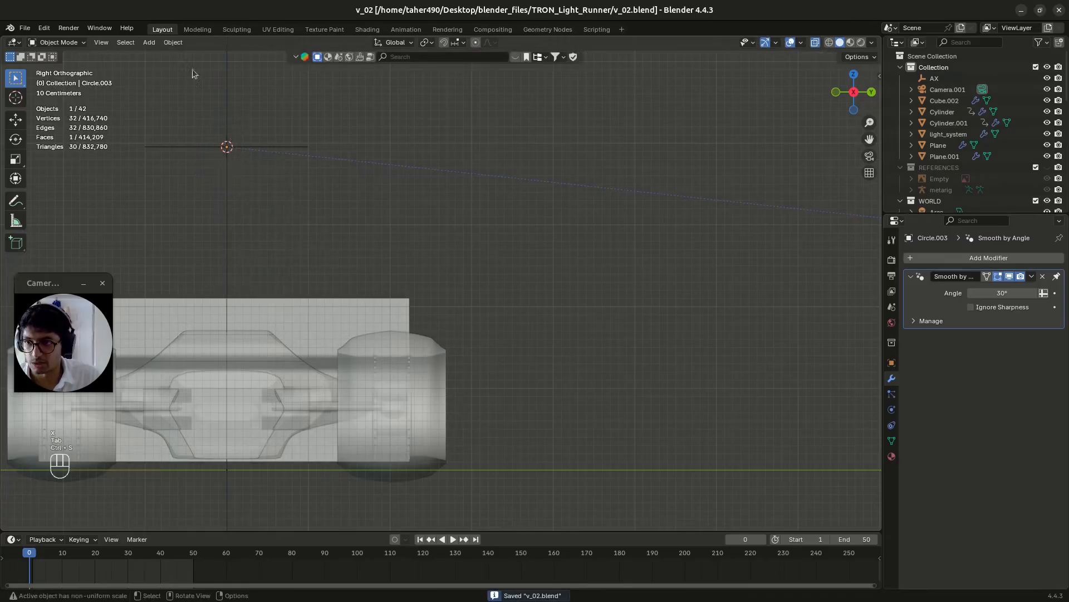
# Set the flat capsule's origin to its geometry using the median center.
pyautogui.click(173, 43)
pyautogui.moveTo(192, 66)
pyautogui.click(352, 84)
pyautogui.moveTo(379, 184); pyautogui.dragTo(388, 222, button='middle')
pyautogui.hotkey('alt', 'z')
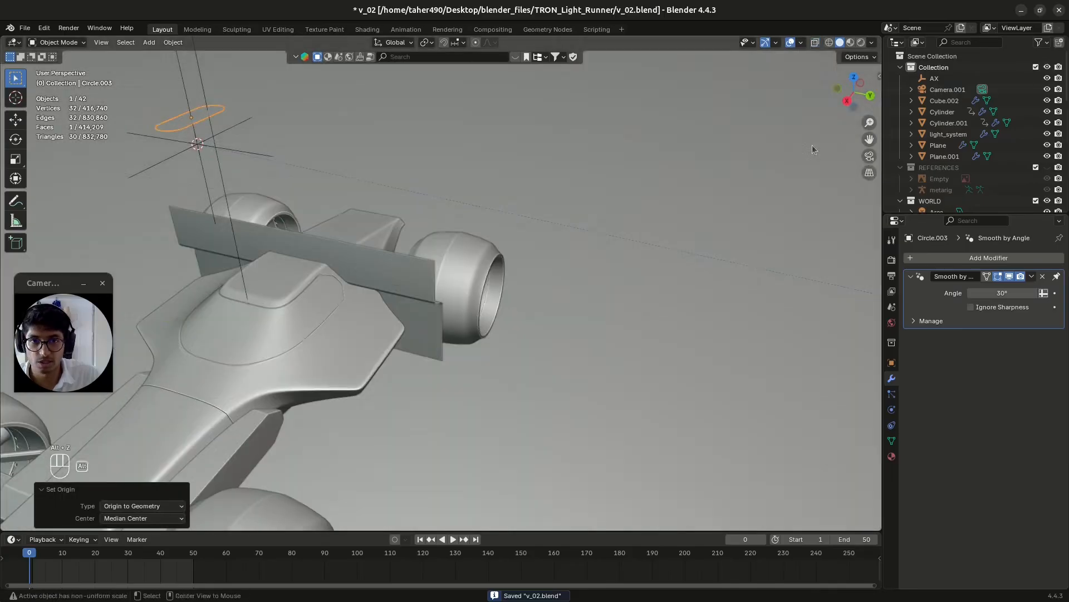
# In top view, move the flat capsule about 1.3 m along X towards the nose and scale it down.
pyautogui.click(854, 76)
pyautogui.scroll(-4, 581, 380)
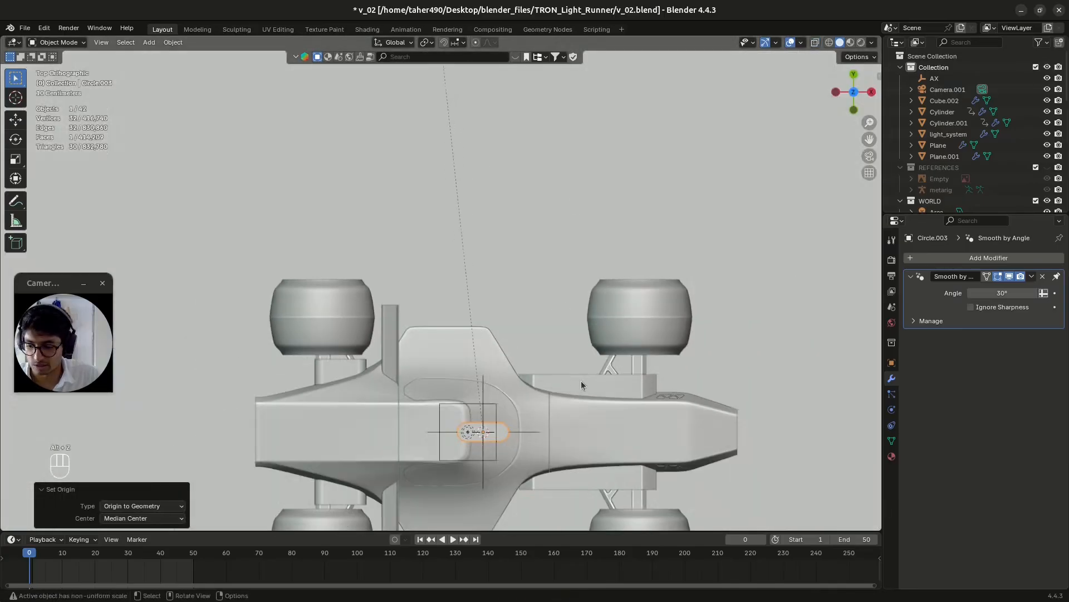
pyautogui.keyDown('shift'); pyautogui.moveTo(581, 380); pyautogui.dragTo(430, 278, button='middle'); pyautogui.keyUp('shift')
pyautogui.scroll(7, 462, 306)
pyautogui.keyDown('shift'); pyautogui.moveTo(490, 331); pyautogui.dragTo(447, 312, button='middle'); pyautogui.keyUp('shift')
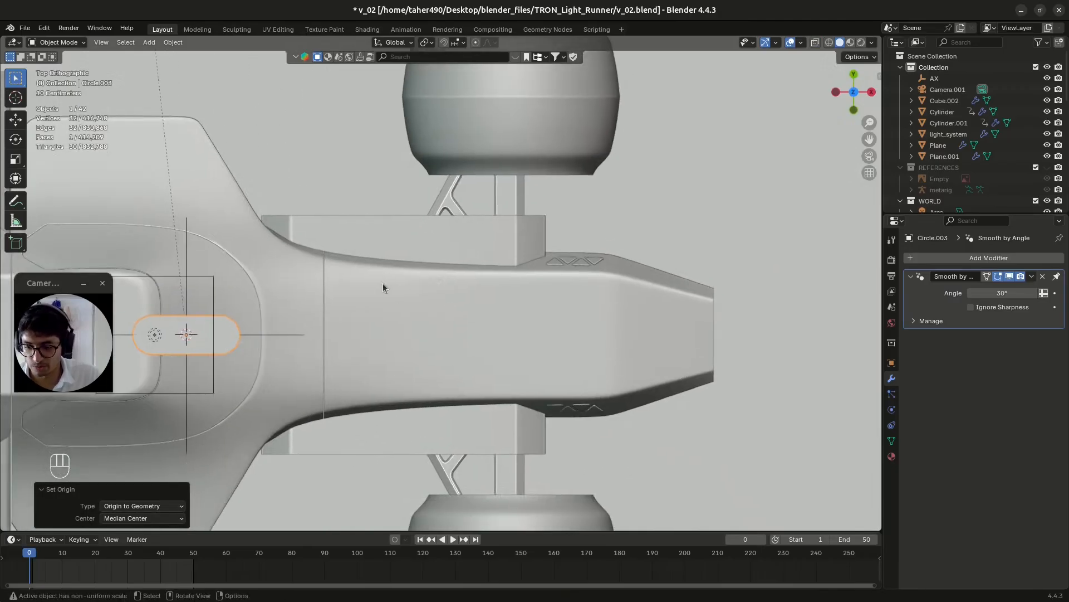
pyautogui.press('g')
pyautogui.press('x')
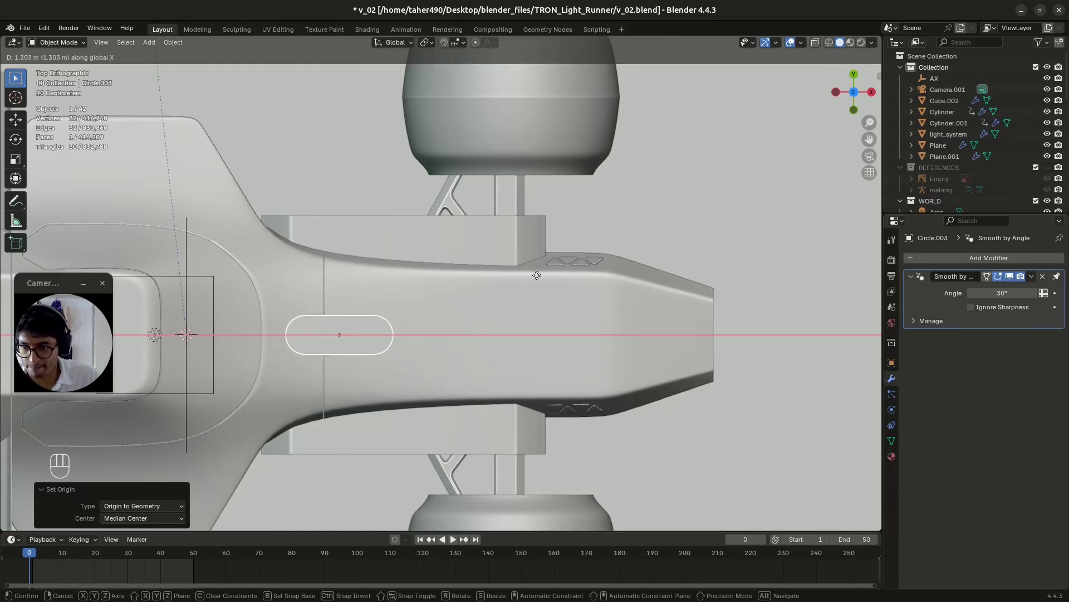
pyautogui.click(530, 275)
# Stretch the capsule along the nose by moving its front end vertices 1.4164 m along X, and save the file.
pyautogui.press('Tab')
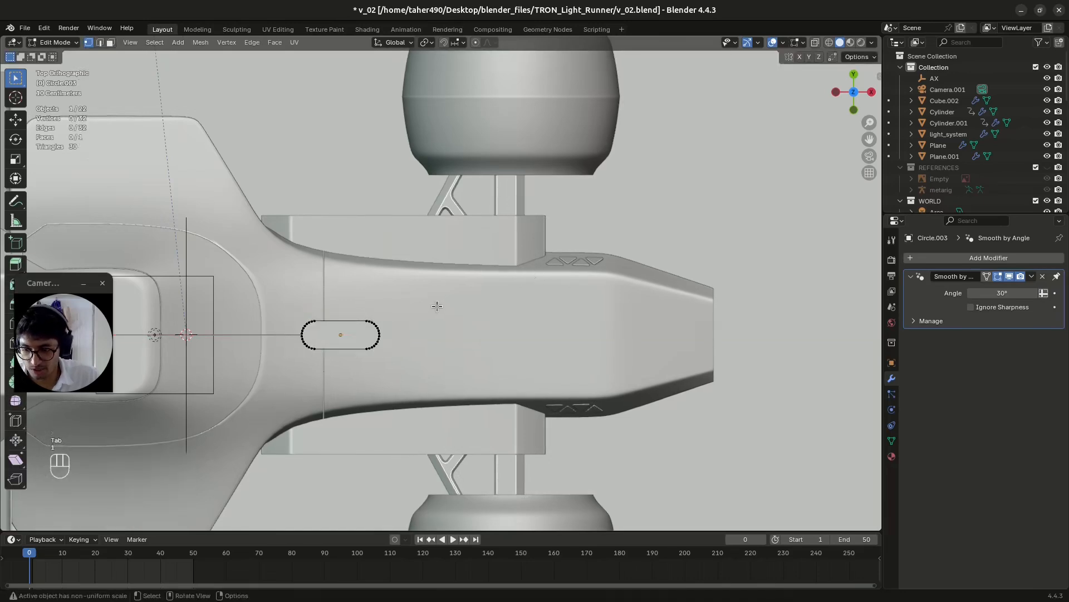
pyautogui.hotkey('alt', 'z')
pyautogui.moveTo(350, 314); pyautogui.dragTo(434, 380)
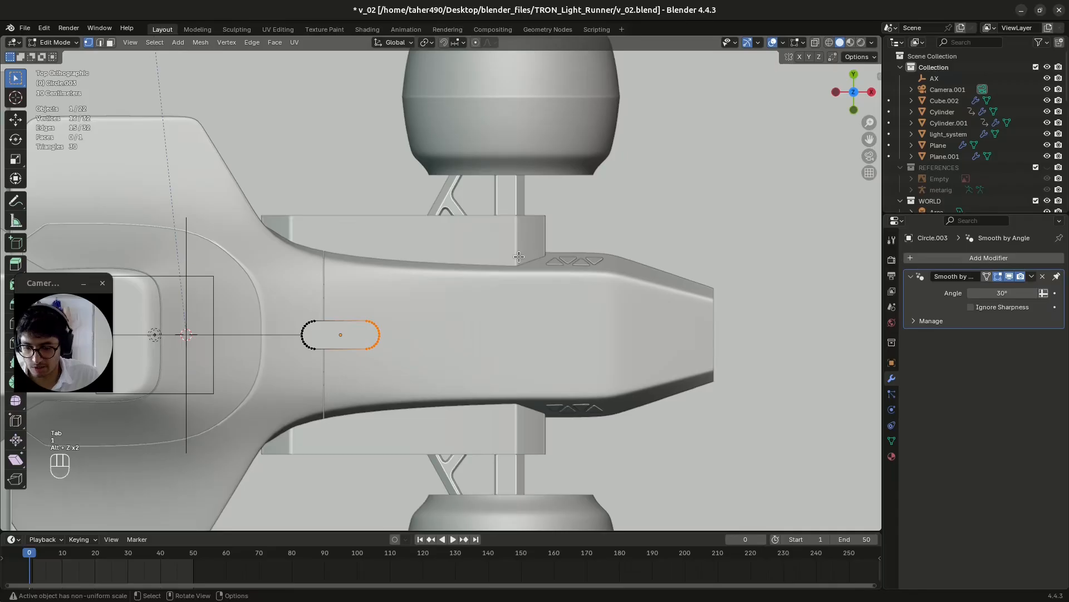
pyautogui.press('g')
pyautogui.press('x')
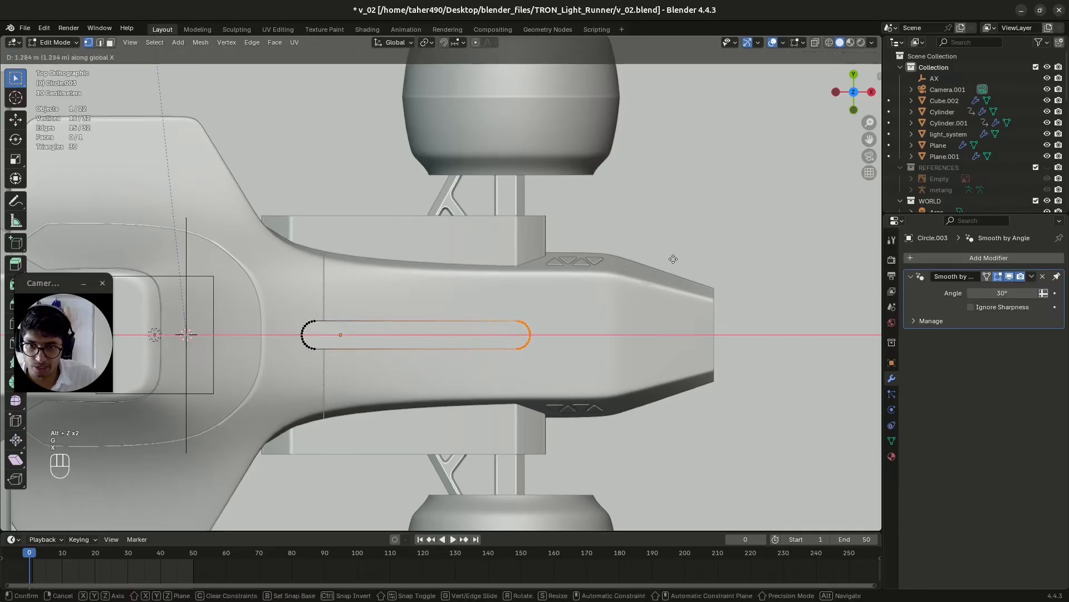
pyautogui.click(685, 259)
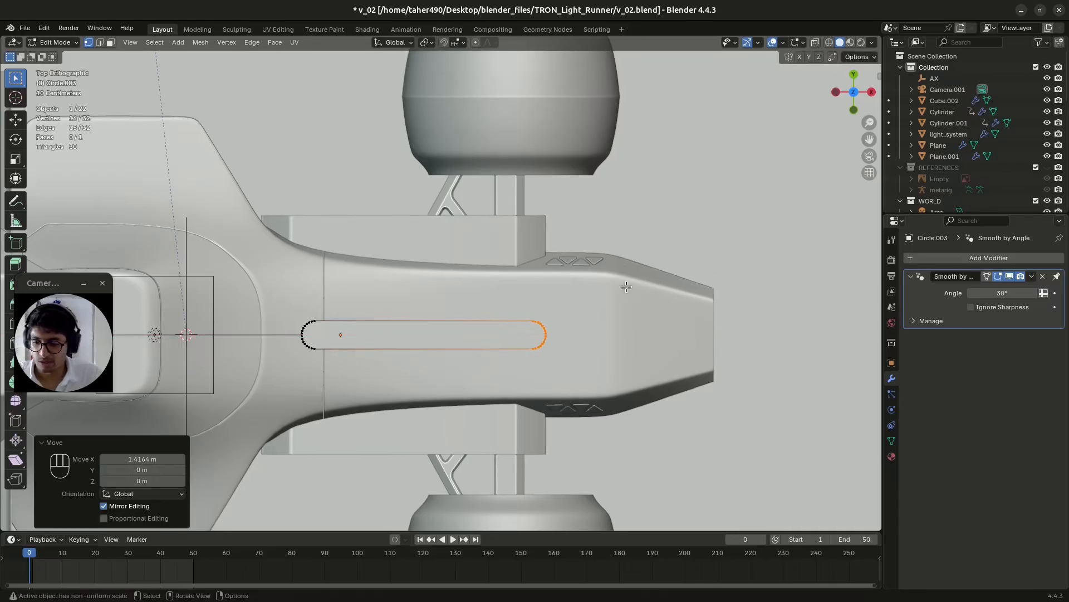
pyautogui.press('Tab')
pyautogui.hotkey('ctrl', 's')
# Lower the elongated capsule 2.9466 m along Z to just above the nose surface and save the file.
pyautogui.moveTo(551, 352); pyautogui.dragTo(741, 125, button='middle')
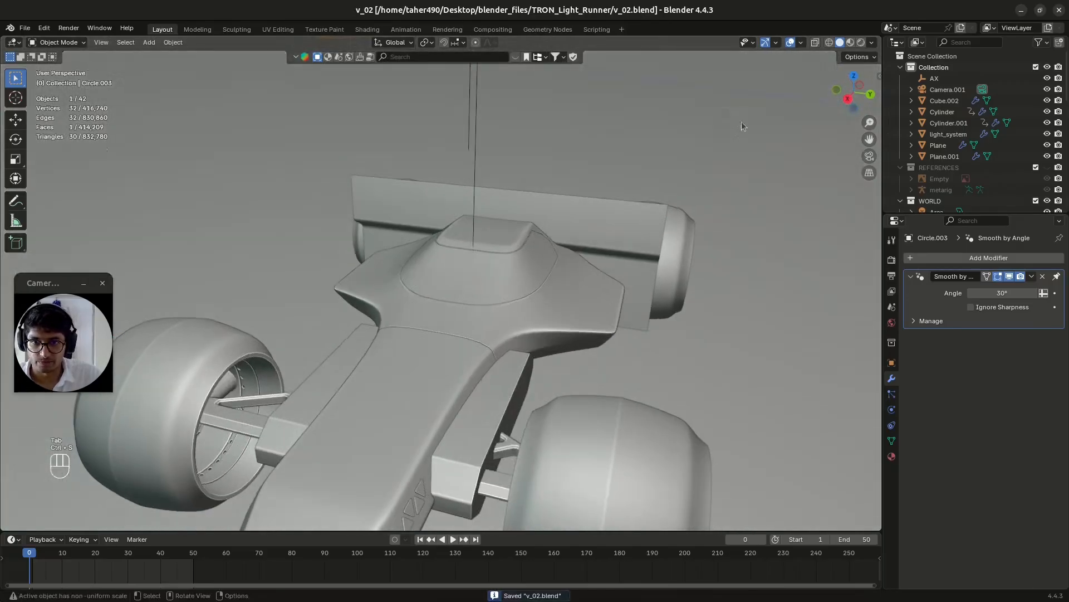
pyautogui.press('ctrl+KP_1')
pyautogui.press('g')
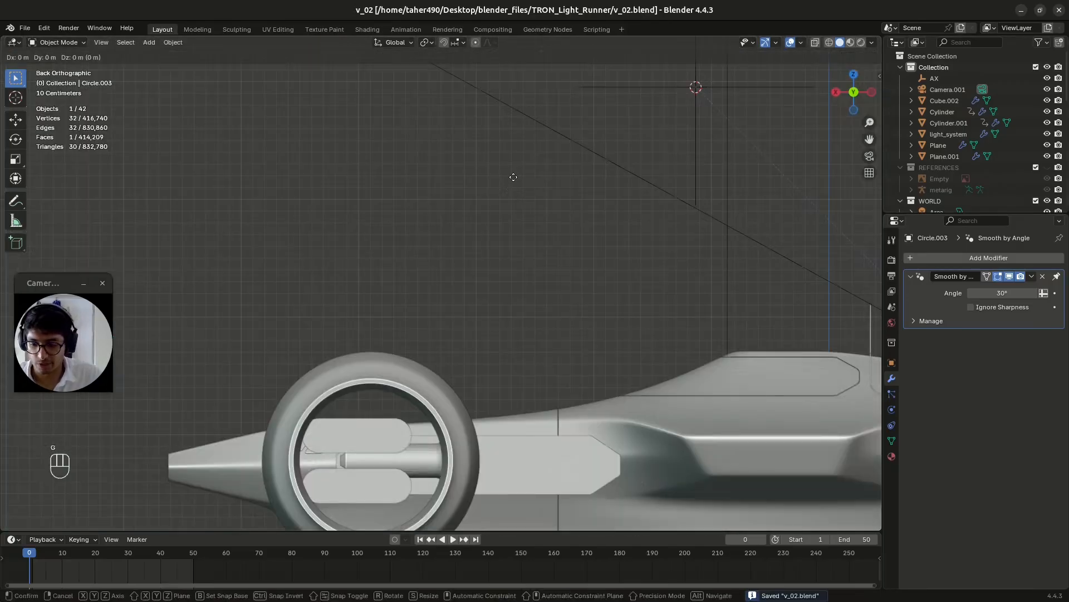
pyautogui.press('z')
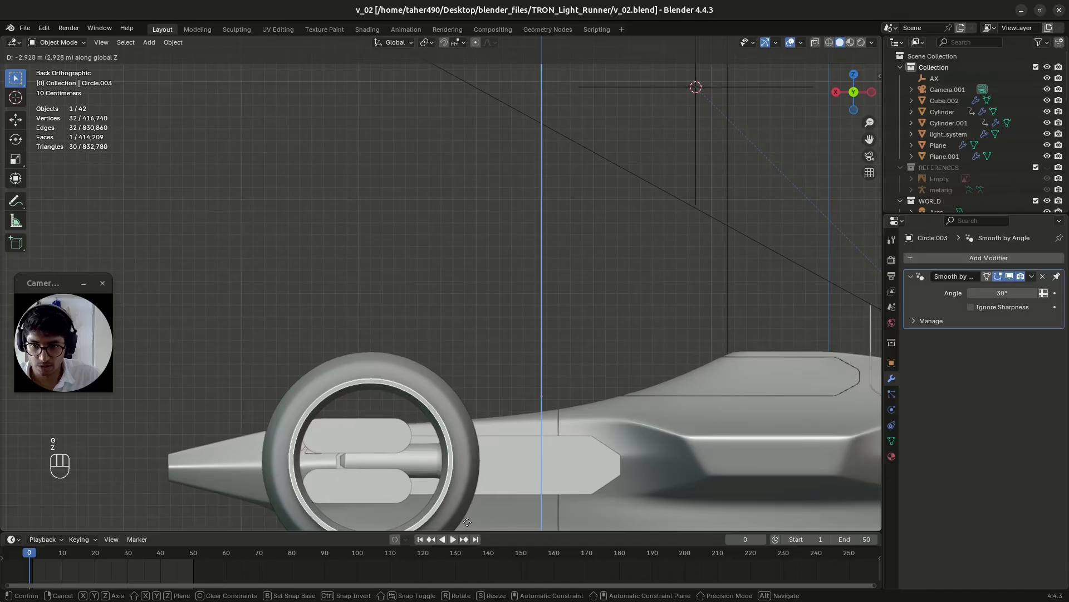
pyautogui.click(467, 523)
pyautogui.moveTo(519, 385); pyautogui.dragTo(436, 400, button='middle')
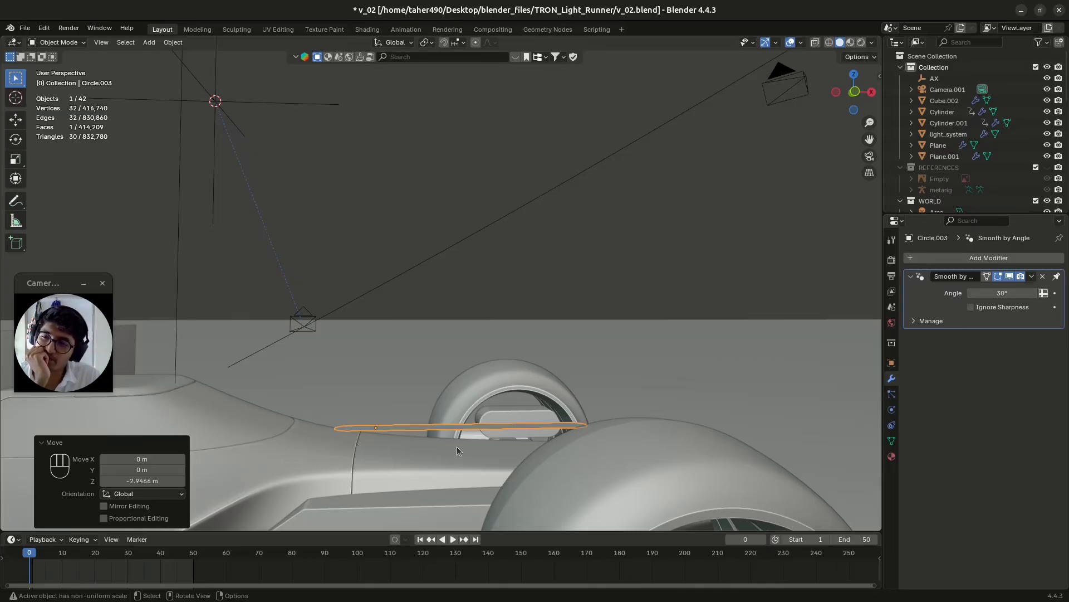
pyautogui.hotkey('ctrl', 's')
pyautogui.moveTo(457, 446); pyautogui.dragTo(421, 449, button='middle')
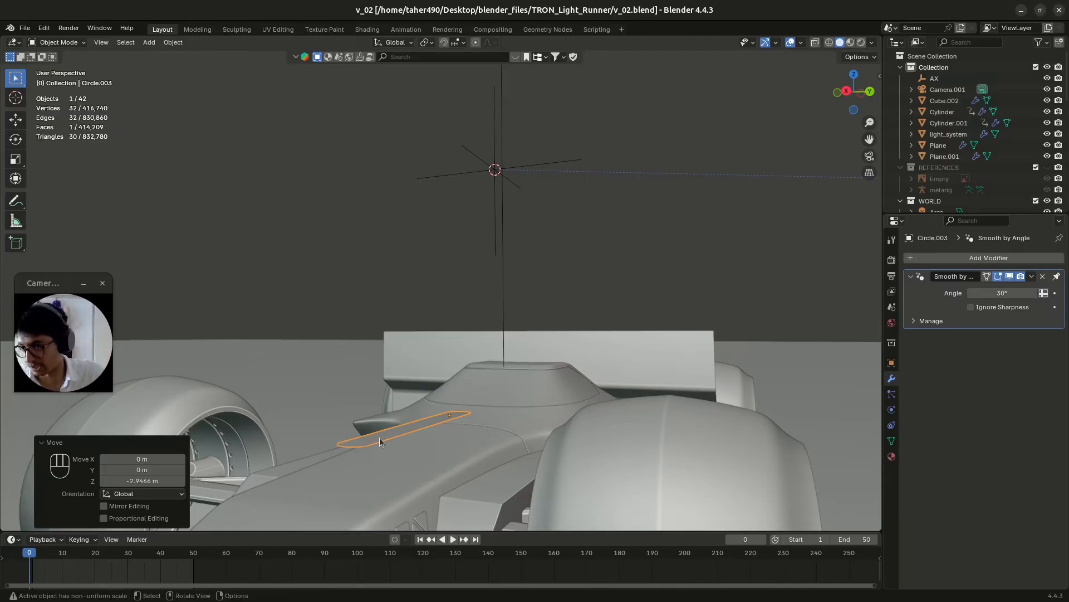
pyautogui.moveTo(382, 412); pyautogui.dragTo(530, 430, button='middle')
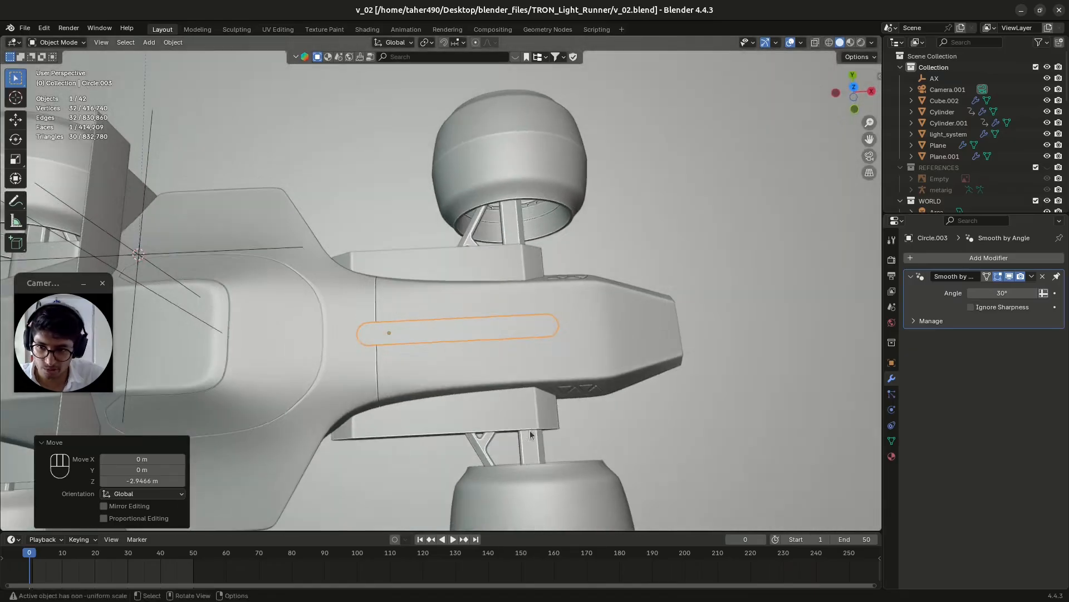
# Subdivide the capsule's two long straight edges with one cut.
pyautogui.click(853, 88)
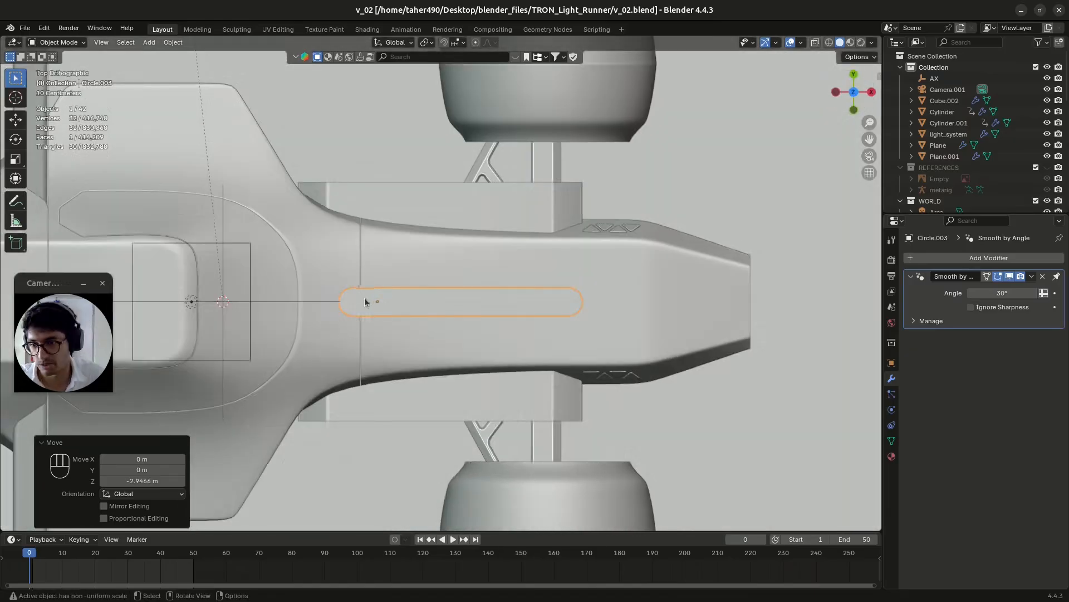
pyautogui.press('Tab')
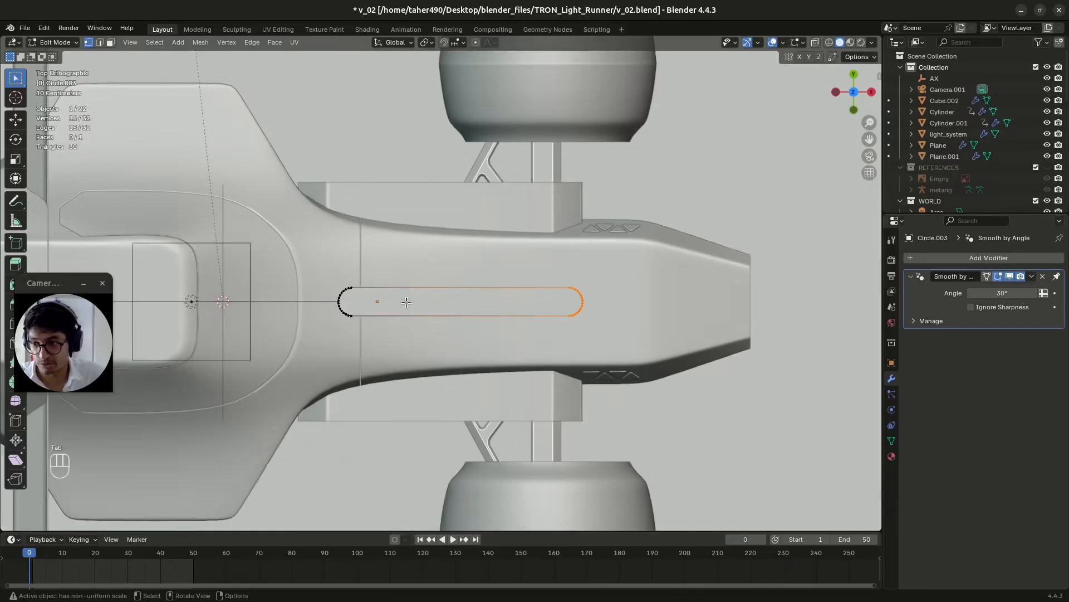
pyautogui.press('k')
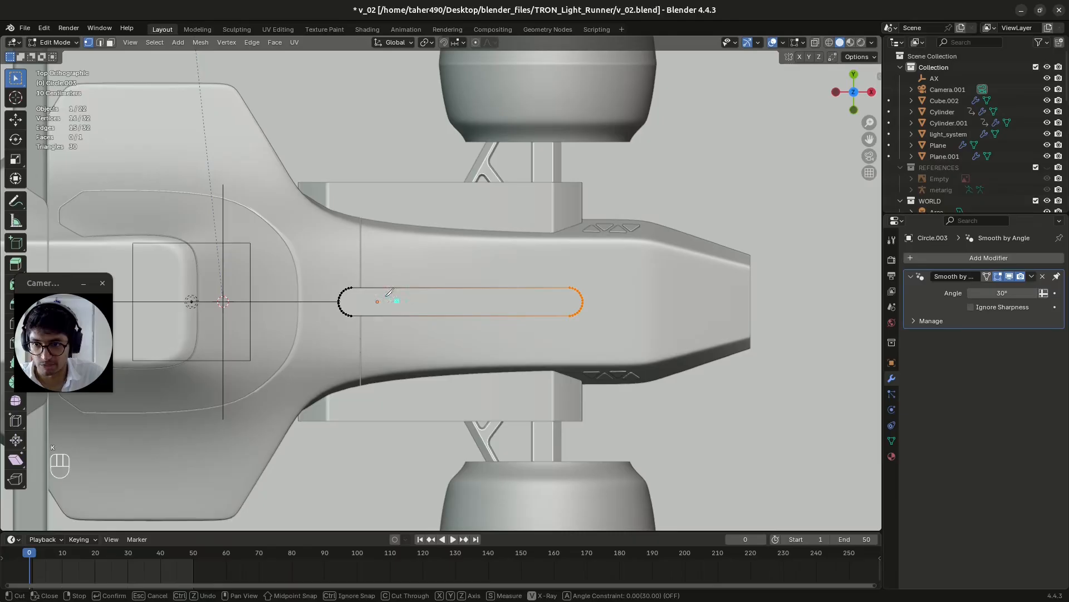
pyautogui.press('Escape')
pyautogui.press('2')
pyautogui.click(399, 292)
pyautogui.keyDown('shift'); pyautogui.click(416, 323); pyautogui.keyUp('shift')
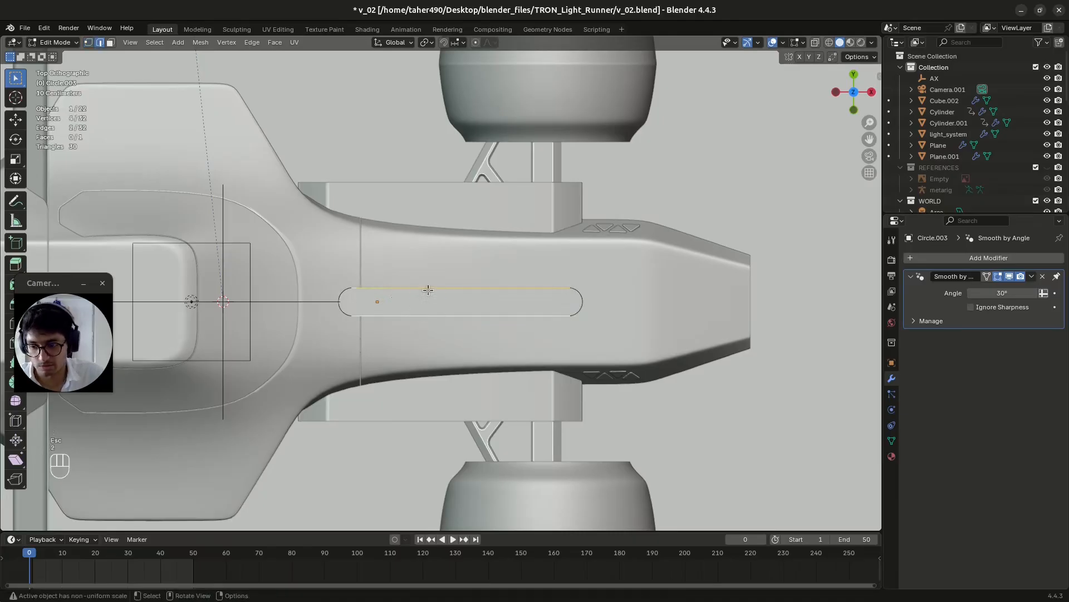
pyautogui.rightClick(426, 311)
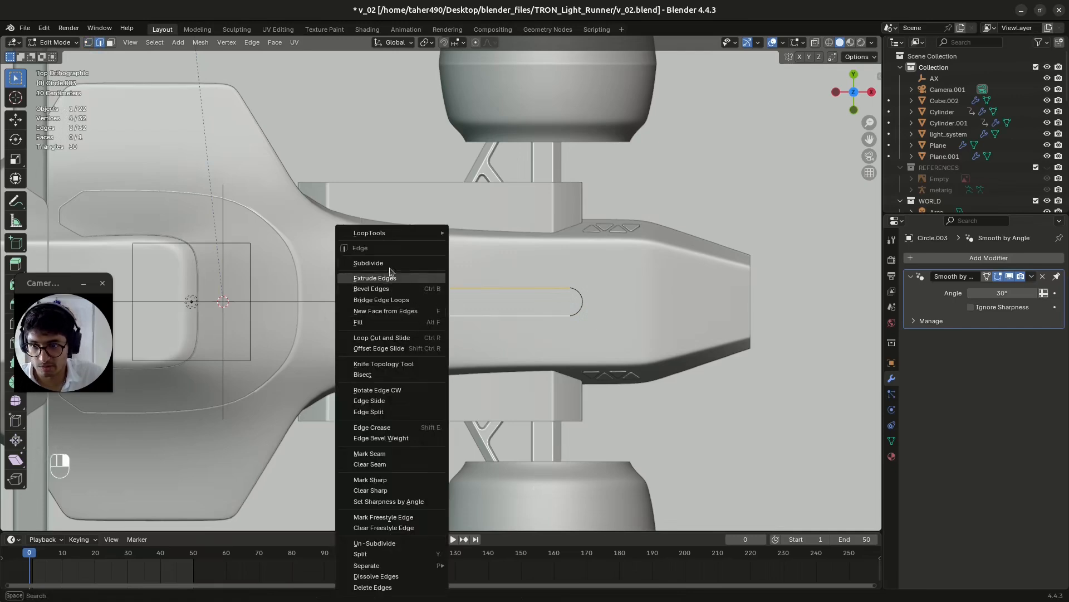
pyautogui.click(412, 271)
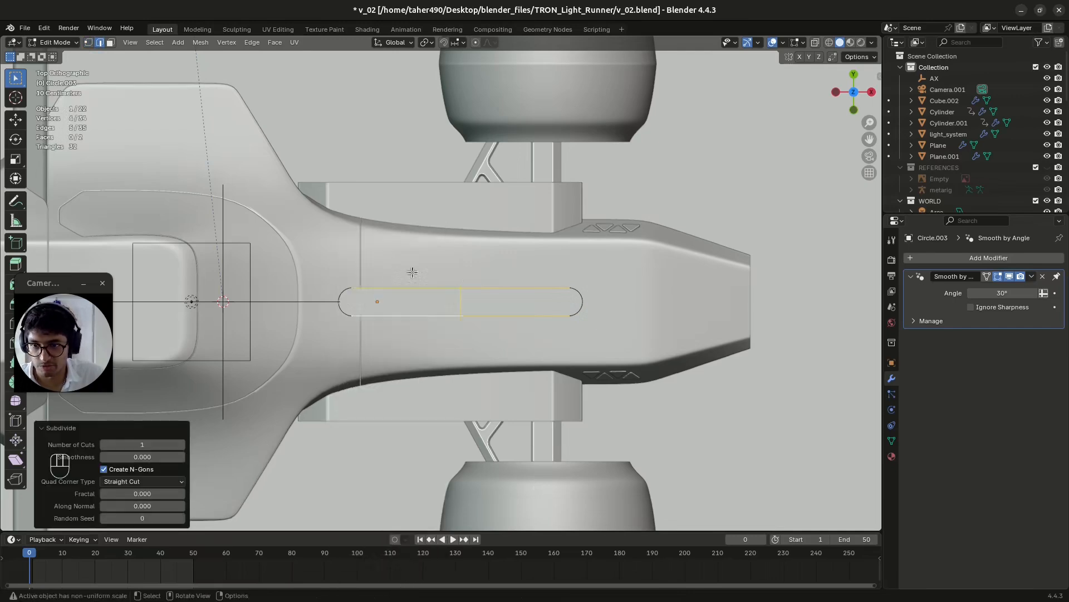
# Edge-slide the capsule's new cross edge back to the panel seam on the nose, with a factor of 0.913.
pyautogui.click(459, 299)
pyautogui.press('g')
pyautogui.press('g')
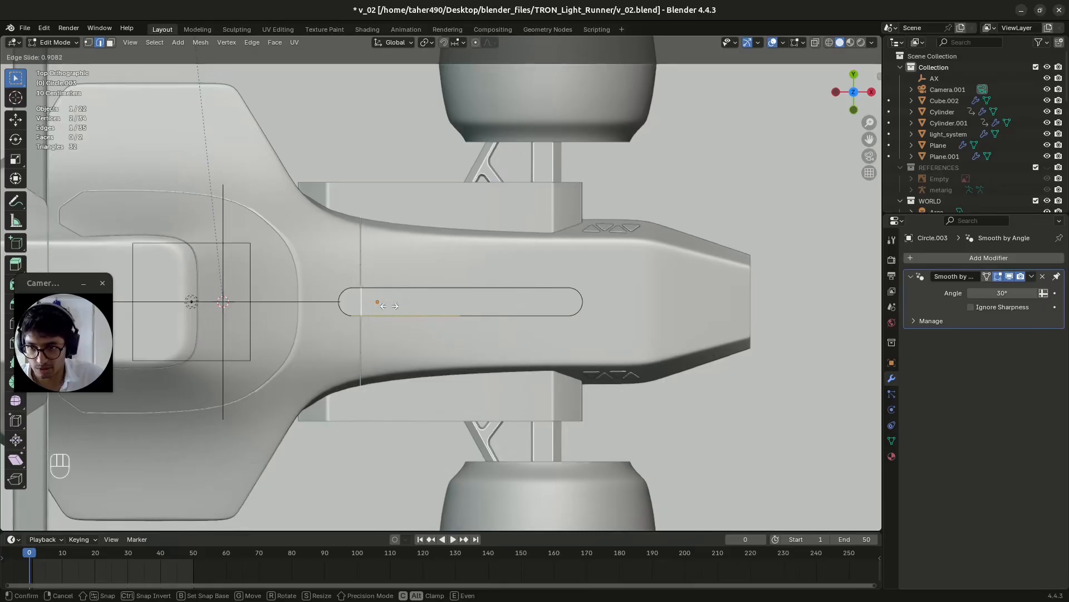
pyautogui.click(385, 305)
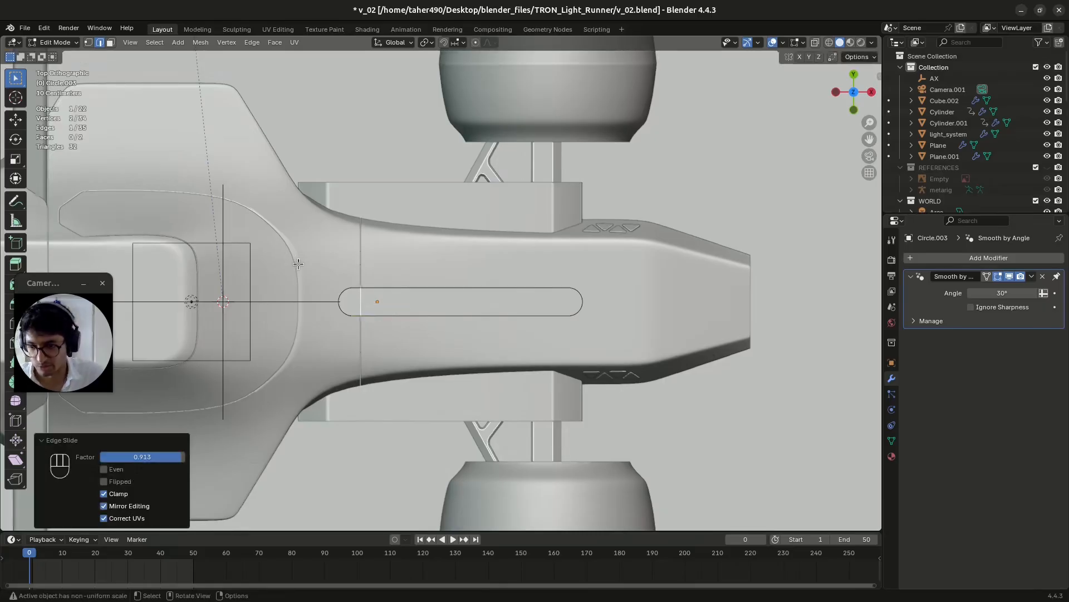
# Separate the short rounded cap face behind the seam into its own object and save the file.
pyautogui.press('1')
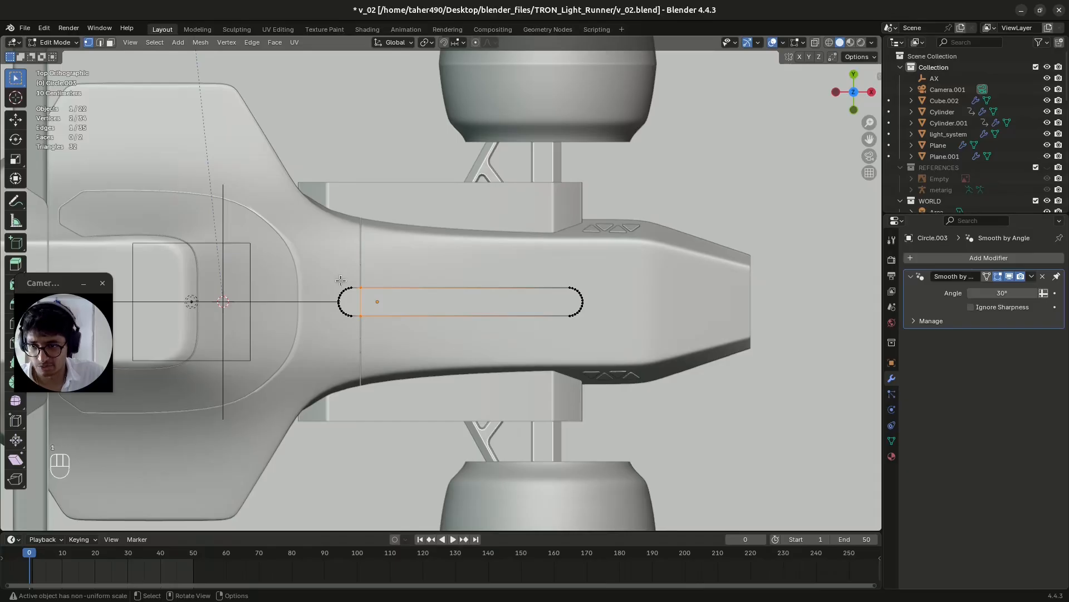
pyautogui.press('2')
pyautogui.press('3')
pyautogui.click(349, 300)
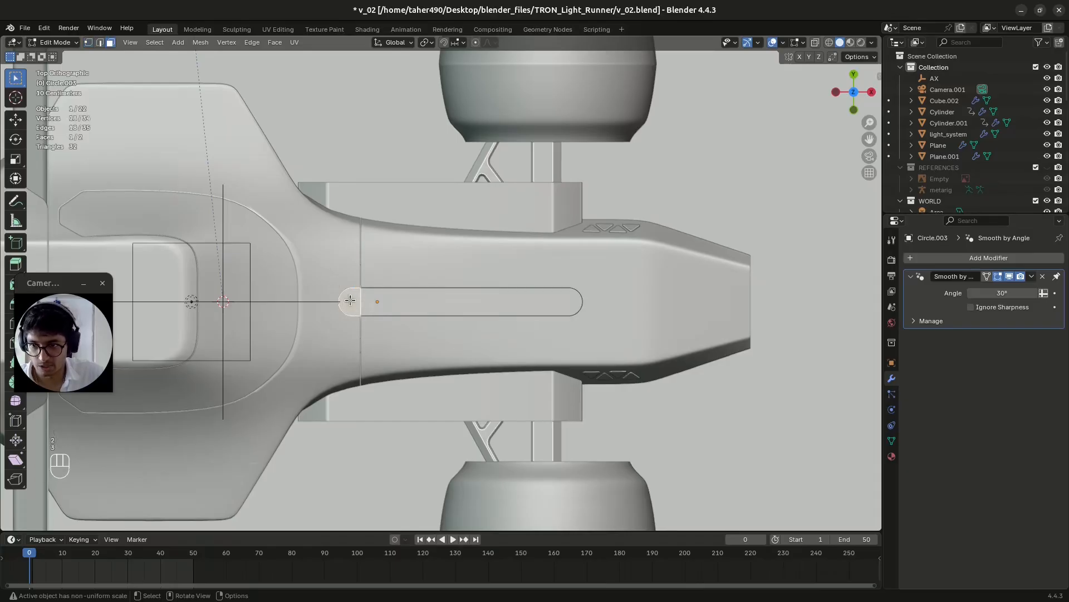
pyautogui.press('p')
pyautogui.click(350, 300)
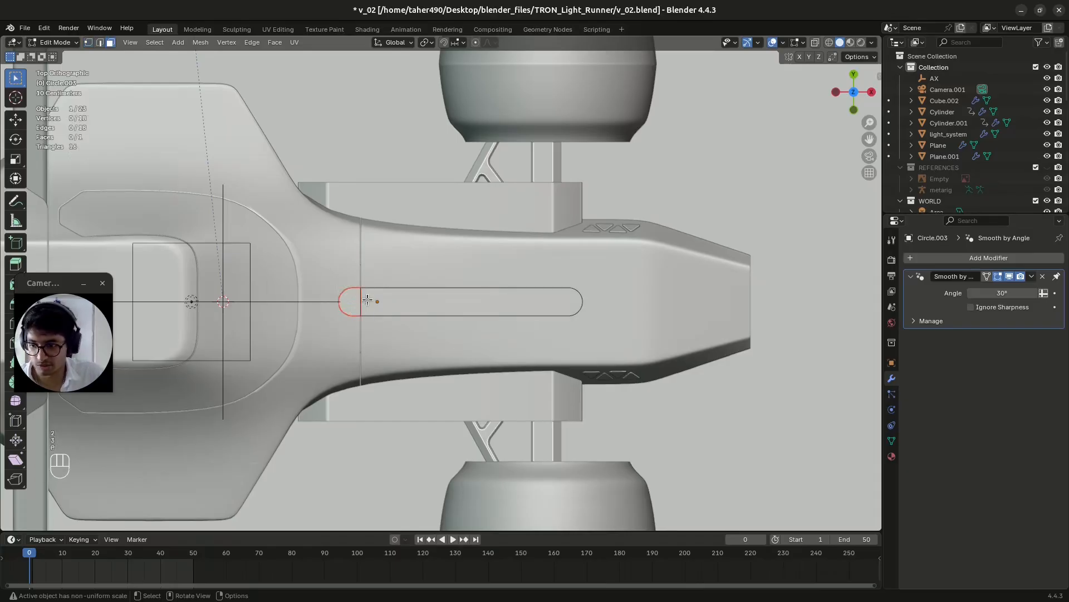
pyautogui.press('Tab')
pyautogui.hotkey('ctrl', 's')
pyautogui.click(350, 302)
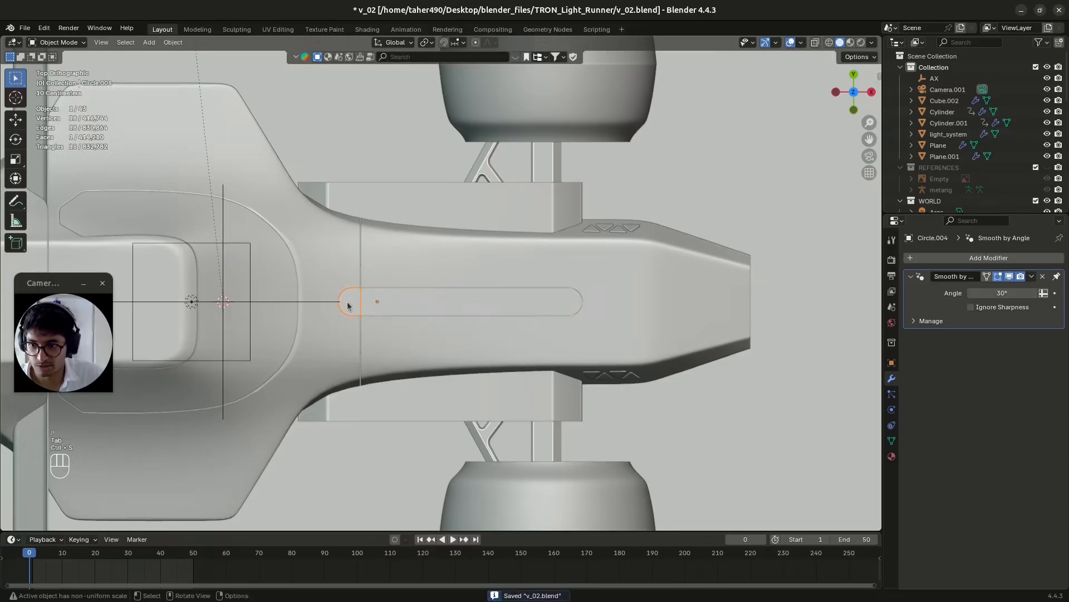
pyautogui.hotkey('ctrl', 's')
pyautogui.click(406, 305)
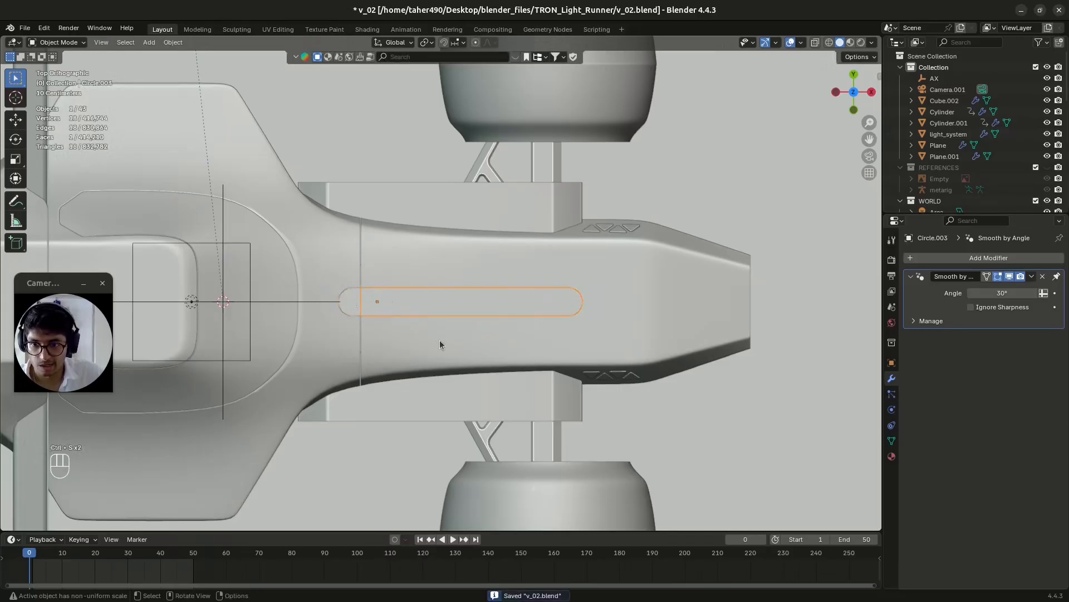
pyautogui.hotkey('ctrl', 's')
# Subdivide the two long straight edges of the remaining capsule piece with one cut.
pyautogui.press('Tab')
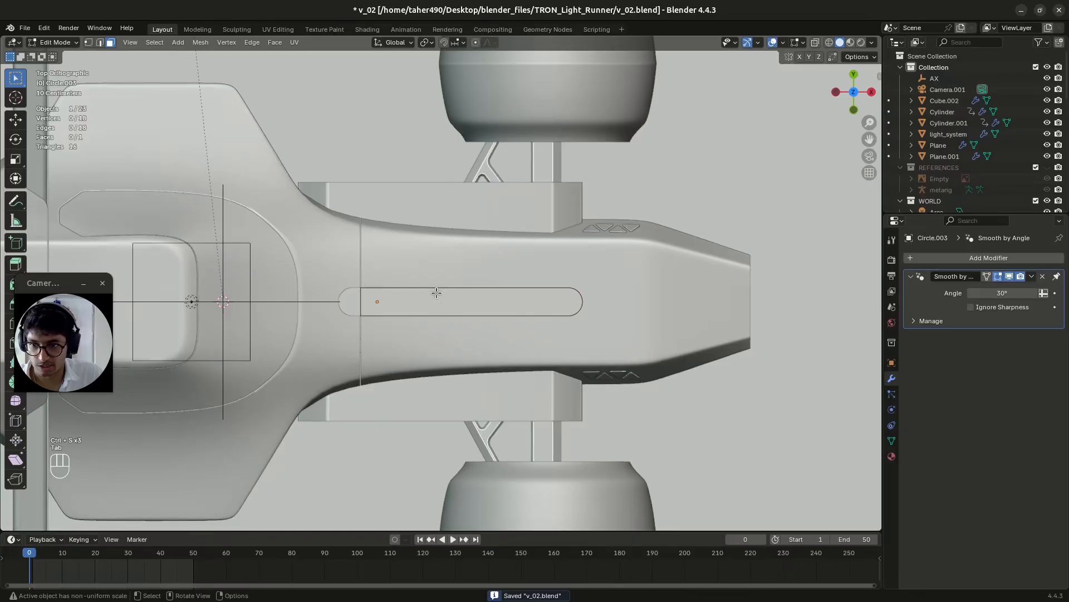
pyautogui.press('2')
pyautogui.press('1')
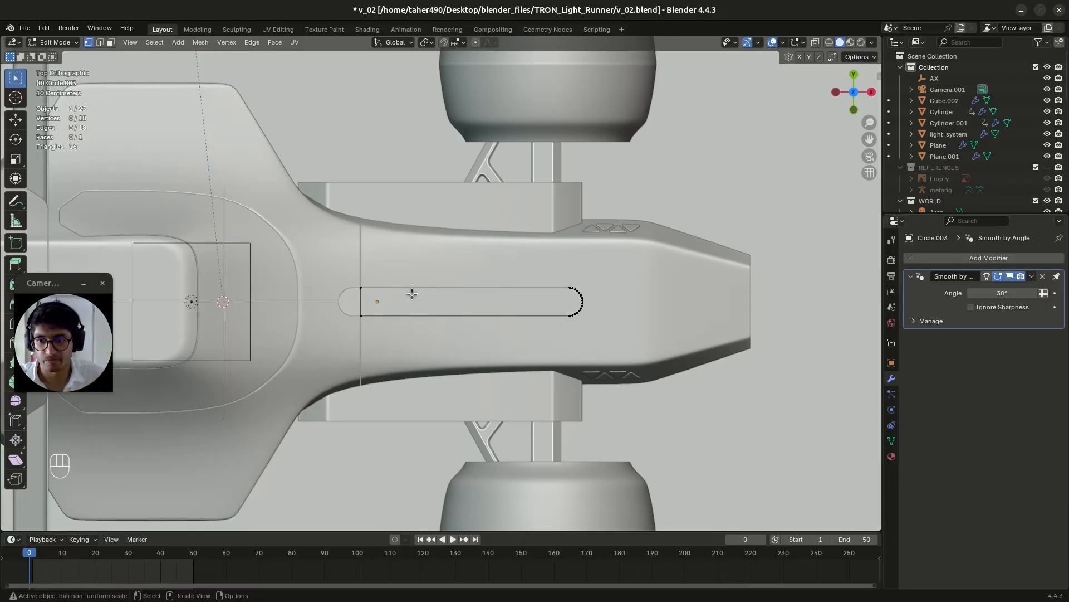
pyautogui.press('2')
pyautogui.click(521, 298)
pyautogui.keyDown('shift'); pyautogui.click(532, 305); pyautogui.keyUp('shift')
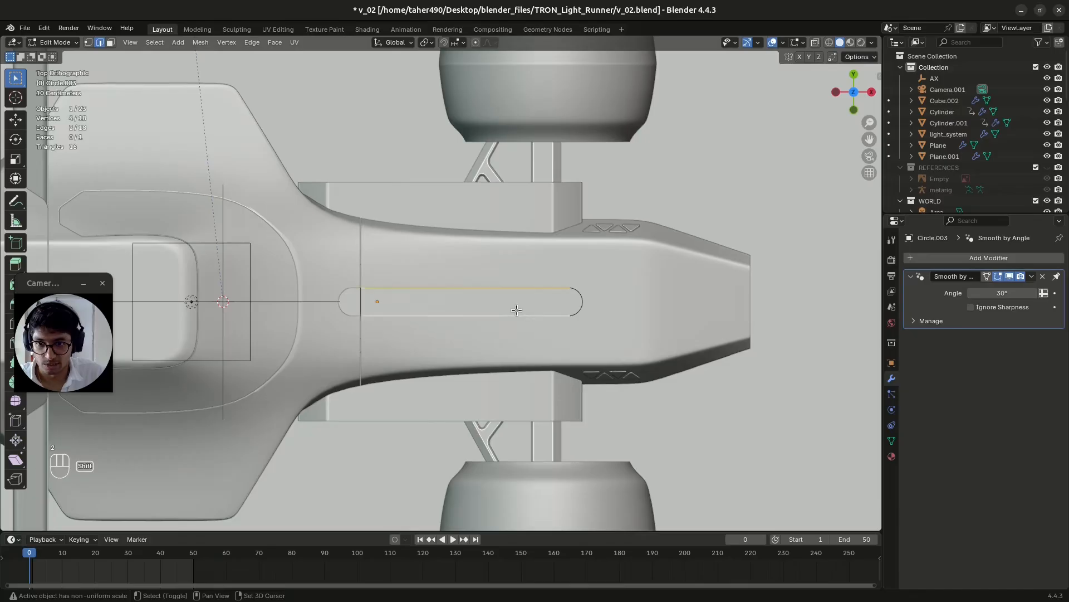
pyautogui.rightClick(536, 305)
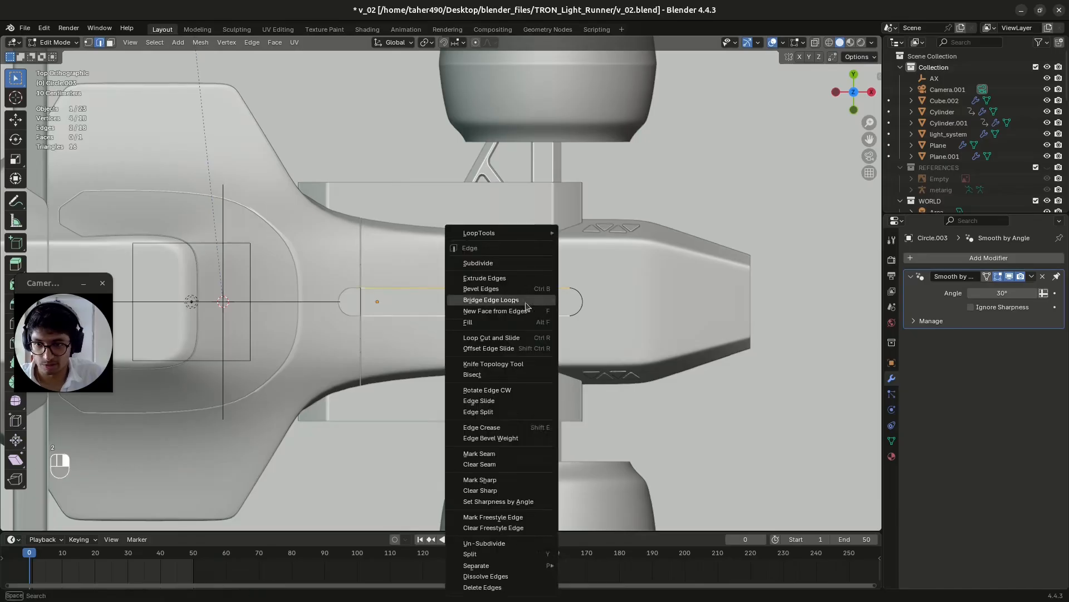
pyautogui.click(490, 275)
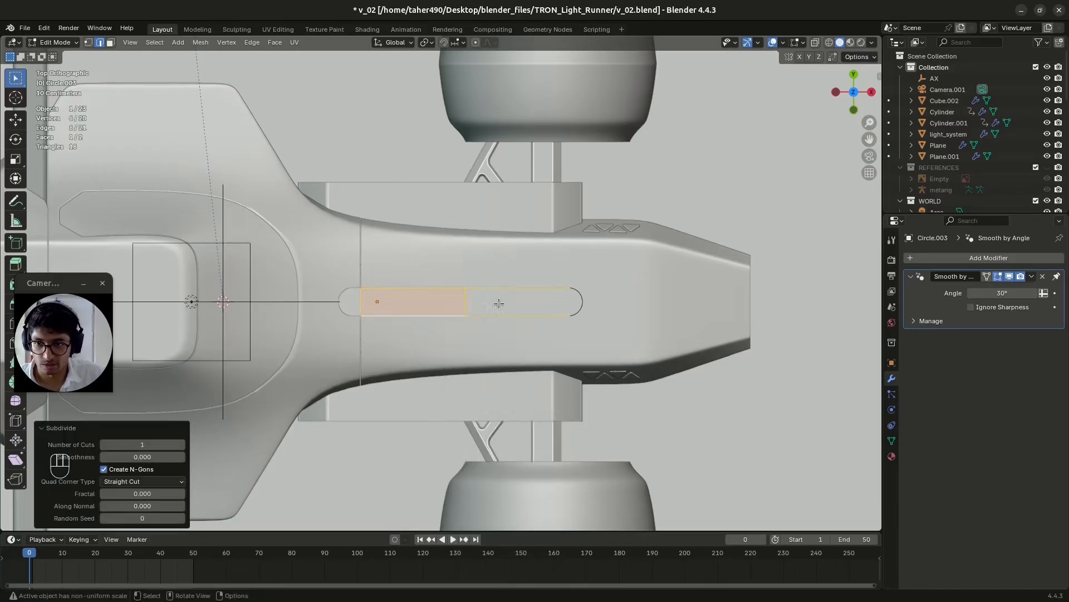
# Edge-slide the new cross edge towards the strip's rounded front end, with a factor of -0.829.
pyautogui.click(466, 301)
pyautogui.press('g')
pyautogui.press('g')
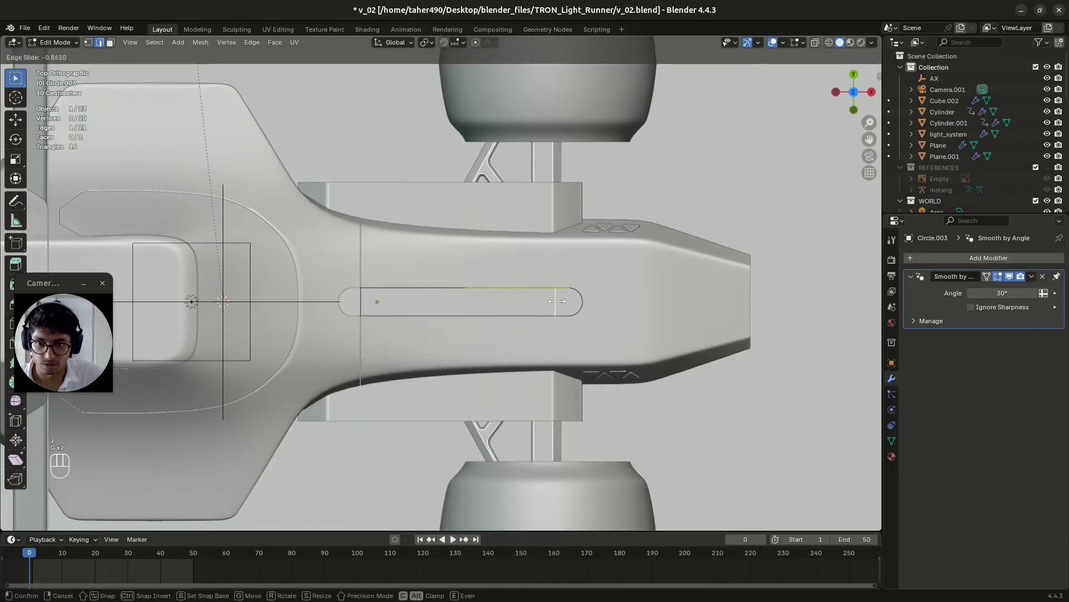
pyautogui.click(552, 300)
# Subdivide the two long edges between the seam and the front cross edge with 7 cuts, and save the file.
pyautogui.hotkey('alt', 'z')
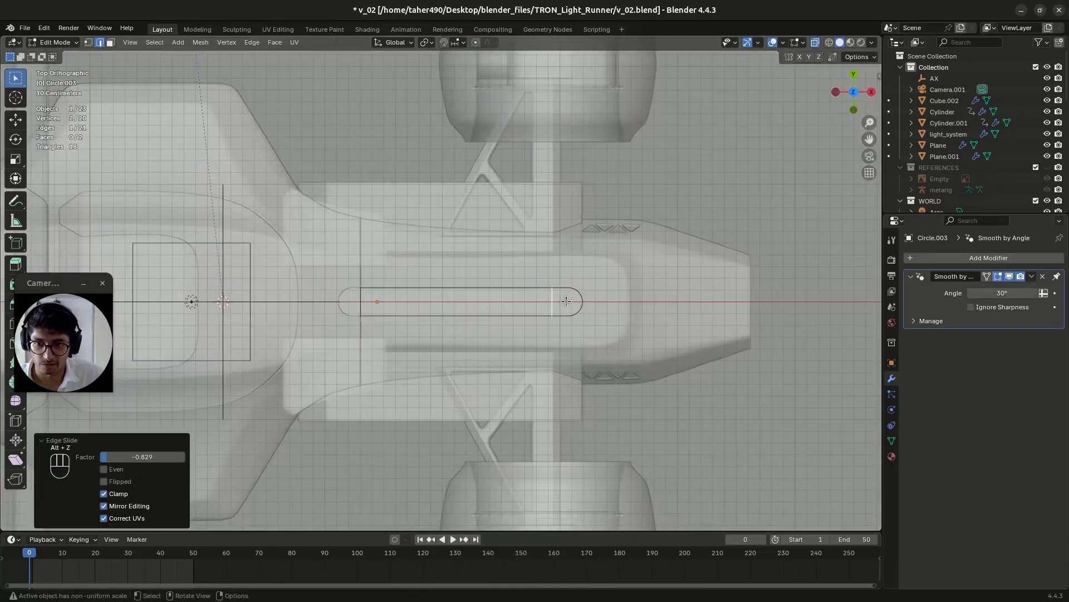
pyautogui.press('1')
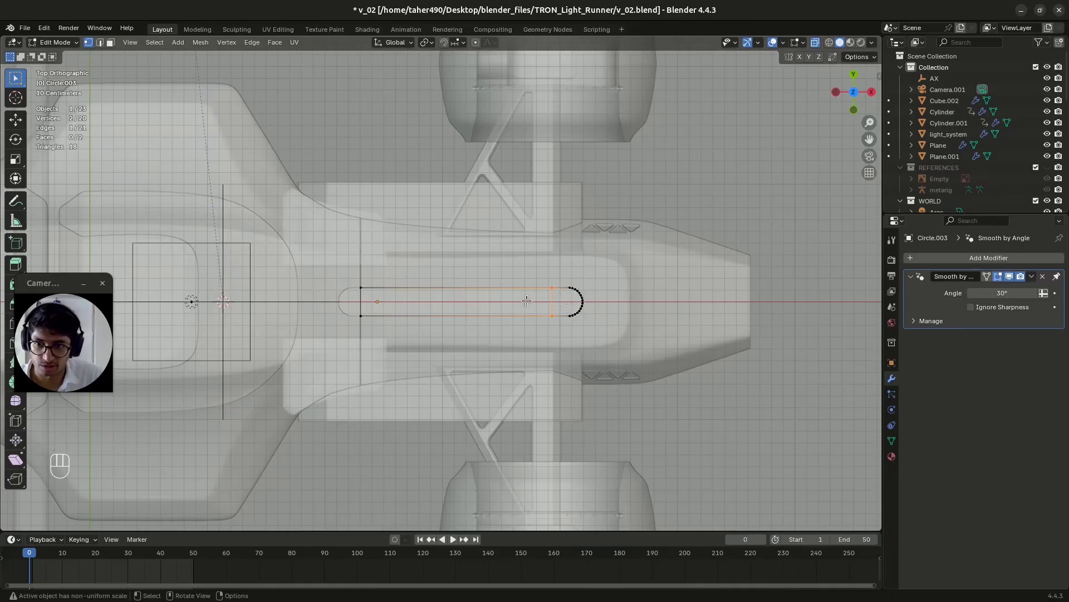
pyautogui.press('2')
pyautogui.click(410, 289)
pyautogui.keyDown('shift'); pyautogui.click(410, 313); pyautogui.keyUp('shift')
pyautogui.rightClick(409, 313)
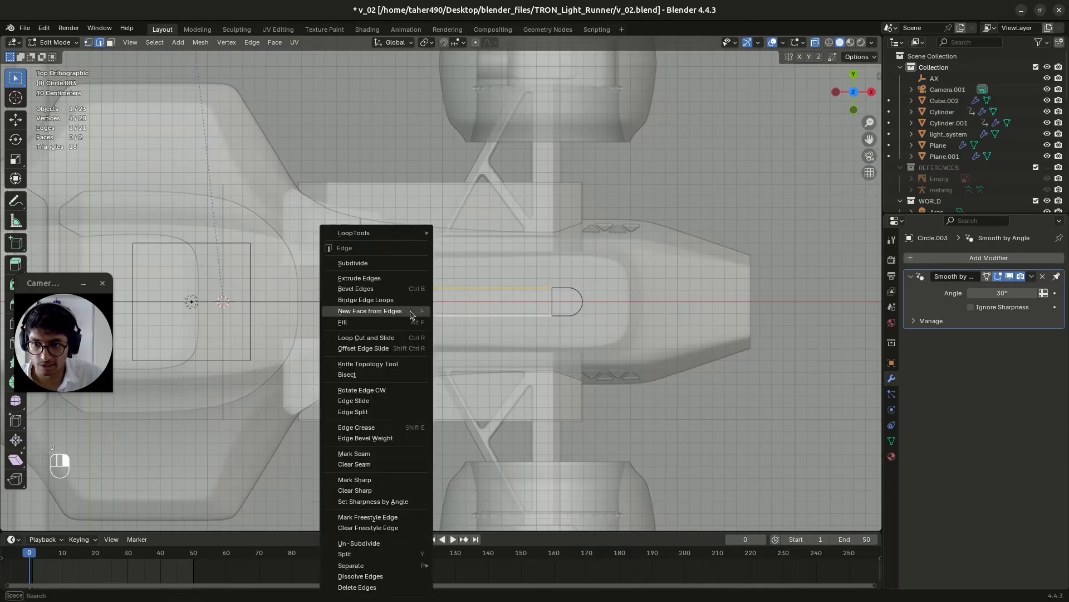
pyautogui.click(390, 263)
pyautogui.click(141, 444)
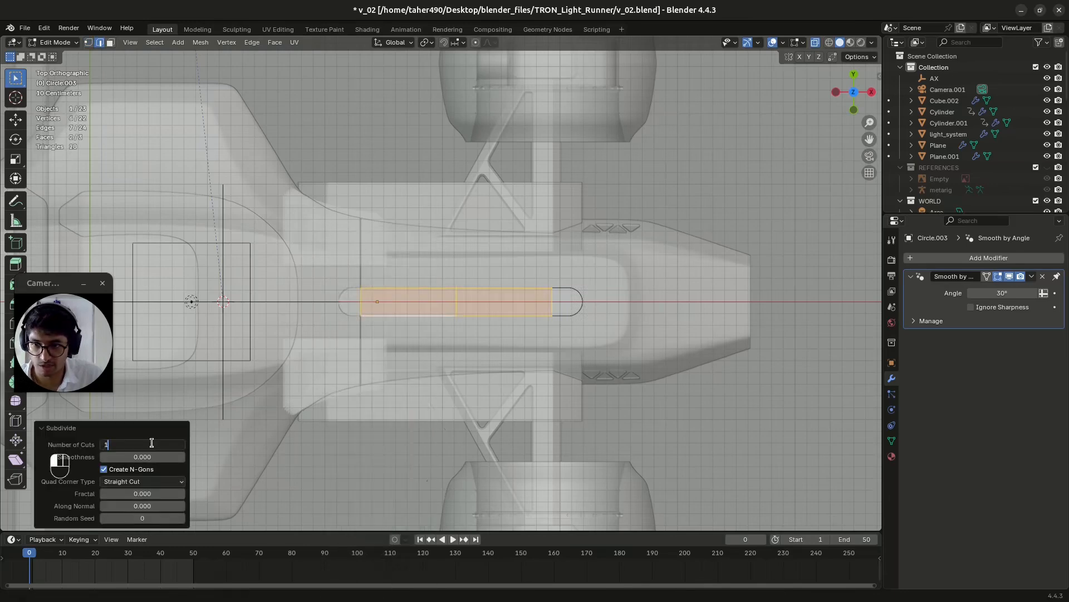
pyautogui.press('Return')
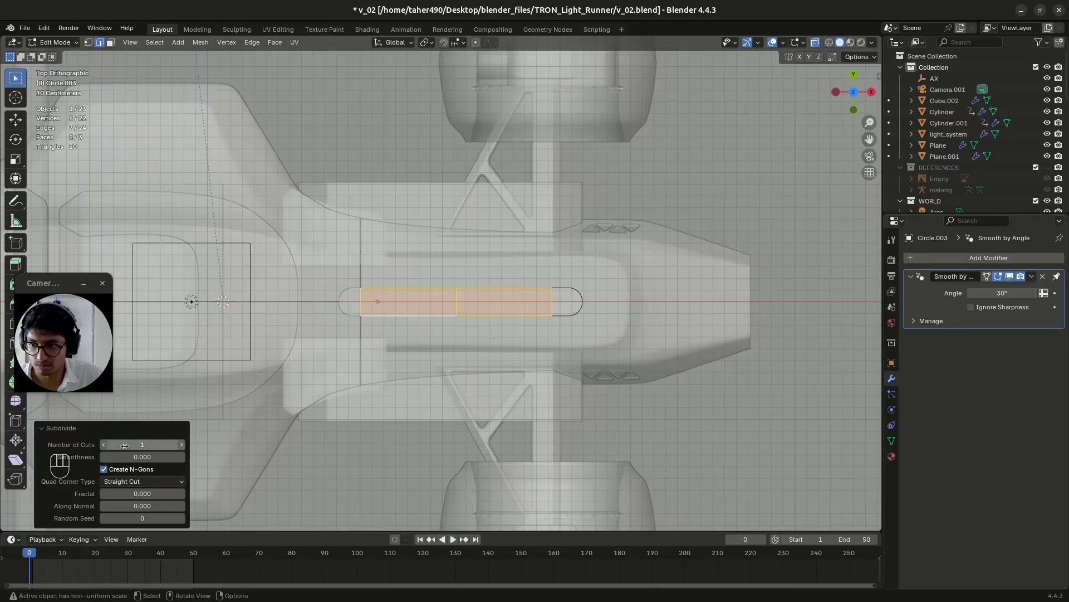
pyautogui.click(183, 445)
pyautogui.click(185, 445)
pyautogui.click(184, 445)
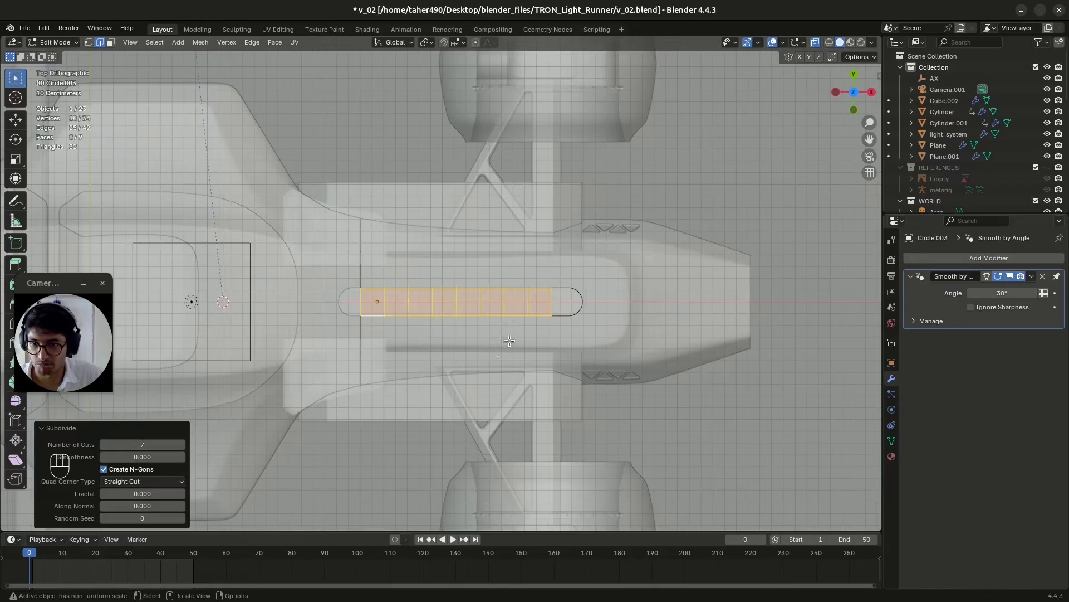
pyautogui.press('Tab')
pyautogui.hotkey('ctrl', 's')
pyautogui.hotkey('alt', 'z')
# Add a Shrinkwrap modifier to the long capsule strip above Smooth by Angle.
pyautogui.moveTo(490, 290); pyautogui.dragTo(437, 354, button='middle')
pyautogui.scroll(2, 436, 355)
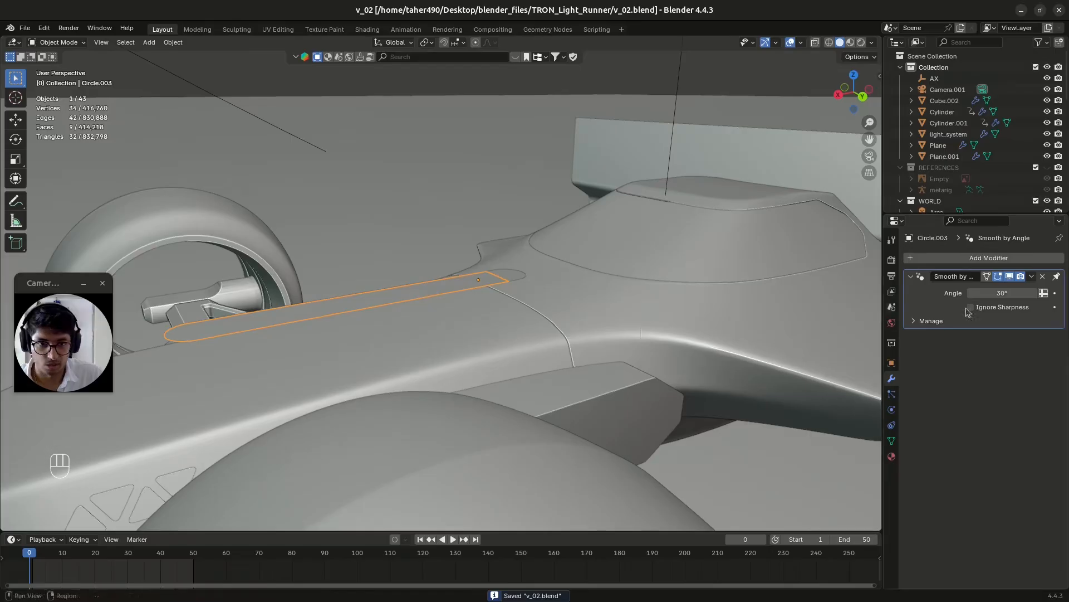
pyautogui.click(995, 259)
pyautogui.click(972, 260)
pyautogui.write('shr')
pyautogui.click(911, 281)
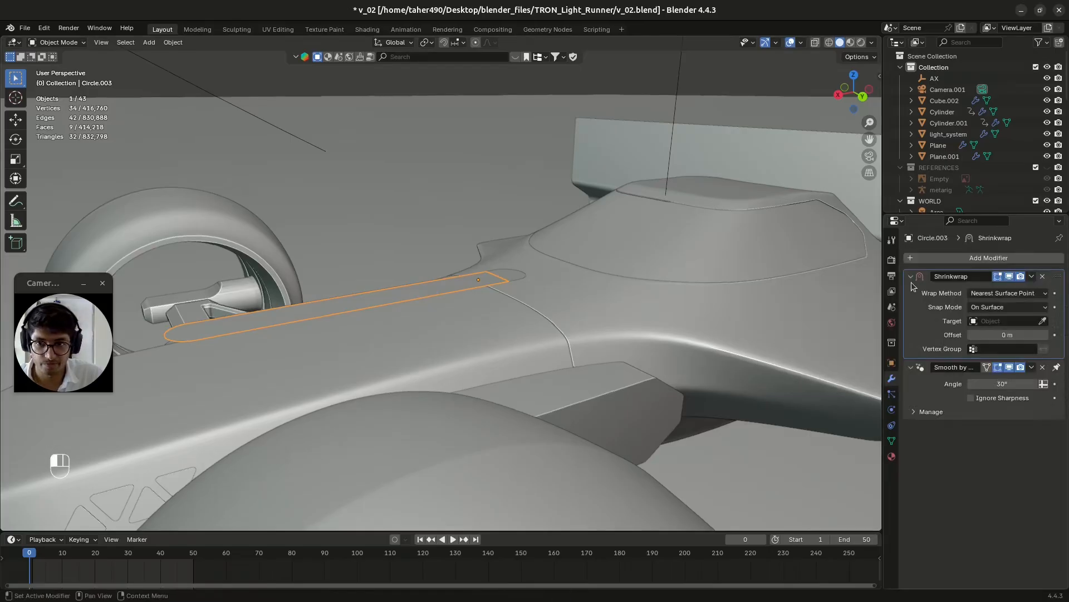
# Lower the capsule strip slightly along Z, closer to the nose surface.
pyautogui.moveTo(509, 241); pyautogui.dragTo(534, 309, button='middle')
pyautogui.press('g')
pyautogui.press('z')
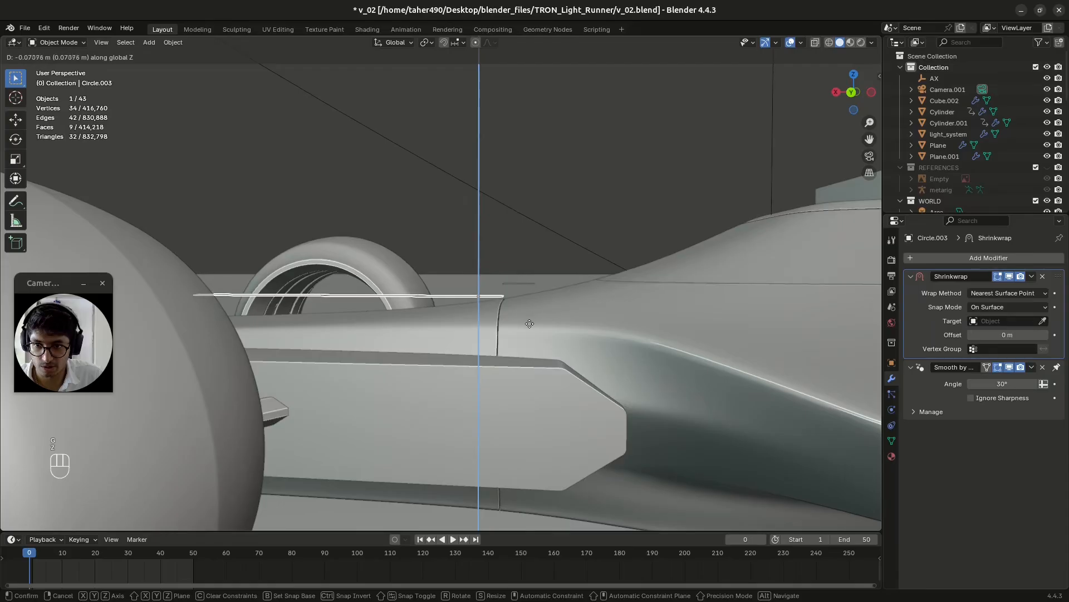
pyautogui.click(528, 317)
# Set nose_component as the Shrinkwrap target, then apply the modifier and save the file.
pyautogui.click(1044, 322)
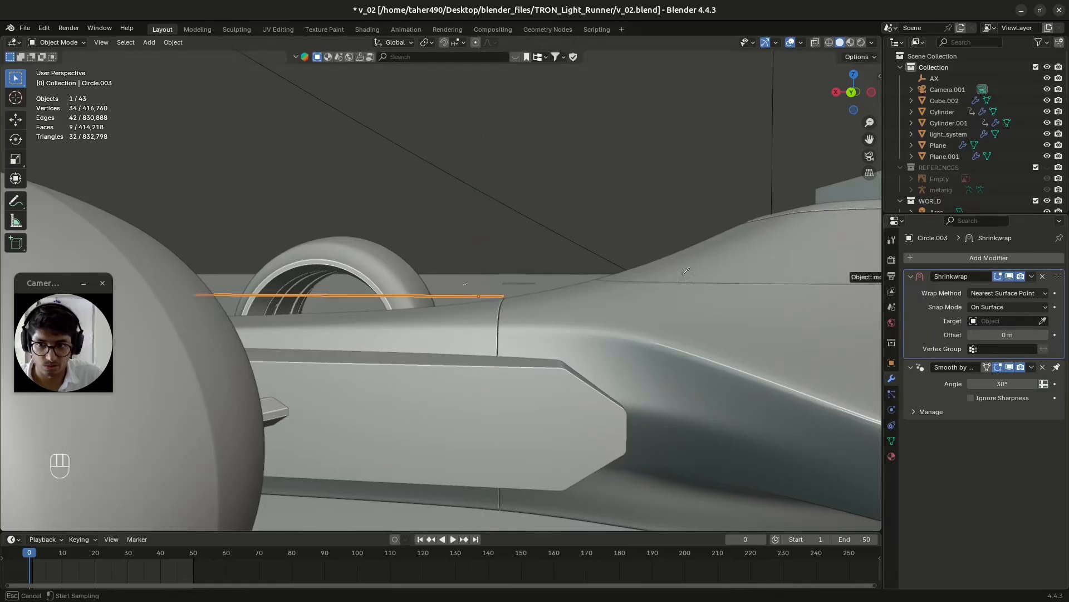
pyautogui.click(429, 295)
pyautogui.moveTo(429, 295); pyautogui.dragTo(524, 352, button='middle')
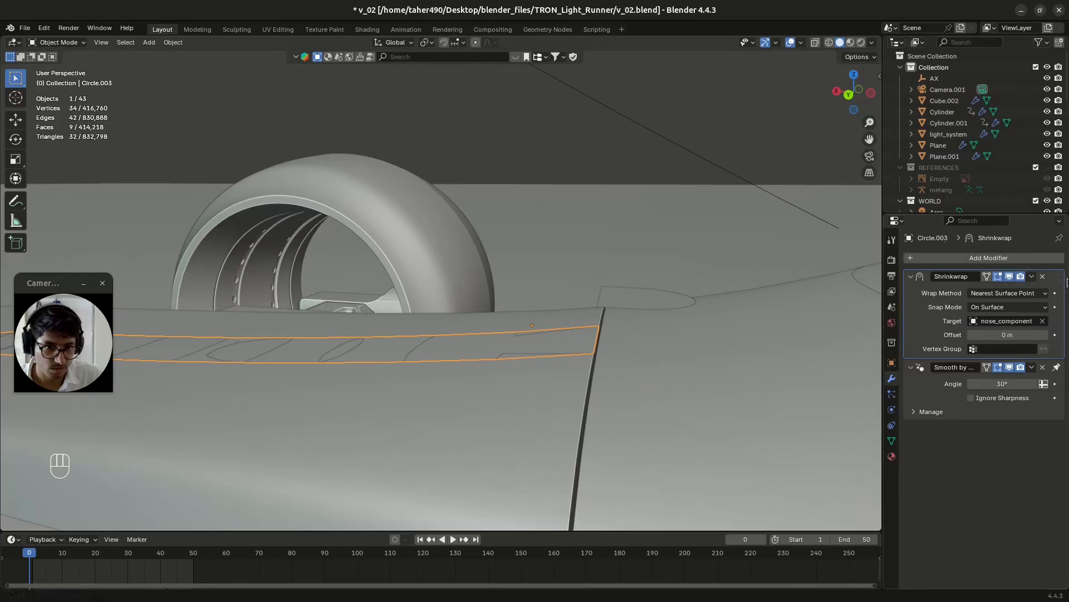
pyautogui.click(1031, 276)
pyautogui.click(982, 289)
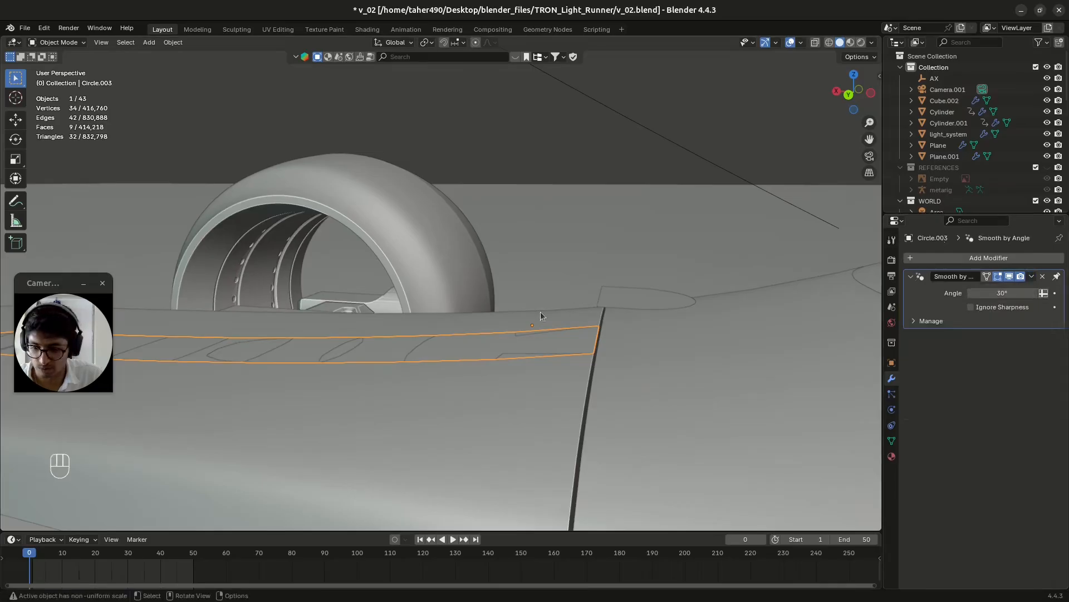
pyautogui.hotkey('ctrl', 's')
# Raise the conformed strip 0.013809 m along Z off the nose surface and save the file.
pyautogui.press('g')
pyautogui.press('z')
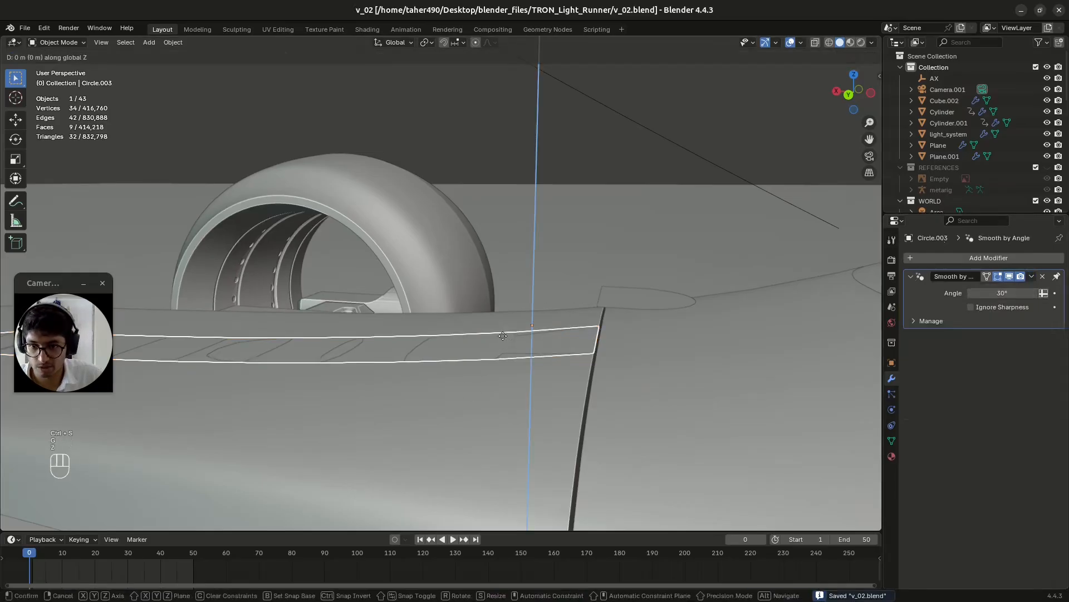
pyautogui.click(502, 332)
pyautogui.hotkey('ctrl', 's')
pyautogui.moveTo(516, 335); pyautogui.dragTo(469, 341, button='middle')
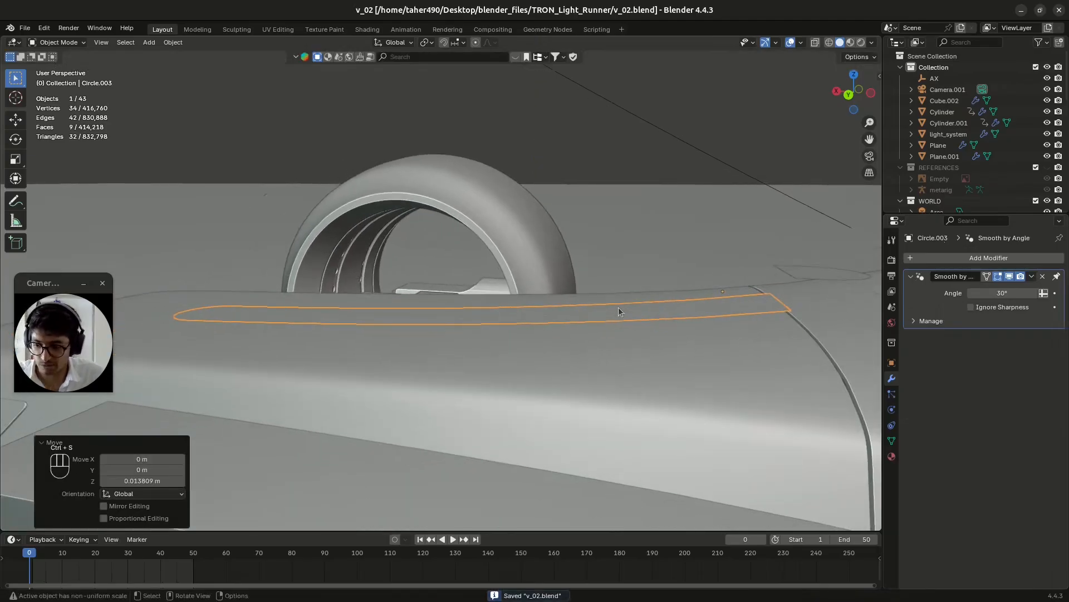
# Enter Edit Mode on the conformed strip and select all of its faces.
pyautogui.press('Tab')
pyautogui.press('3')
pyautogui.press('a')
pyautogui.press('e')
pyautogui.press('z')
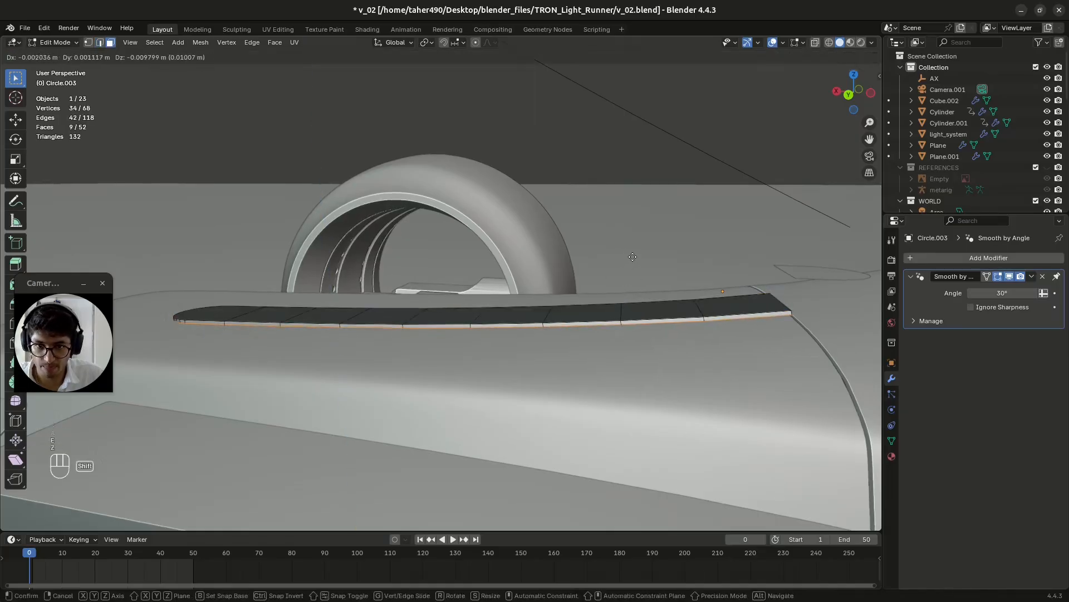
pyautogui.press('Escape')
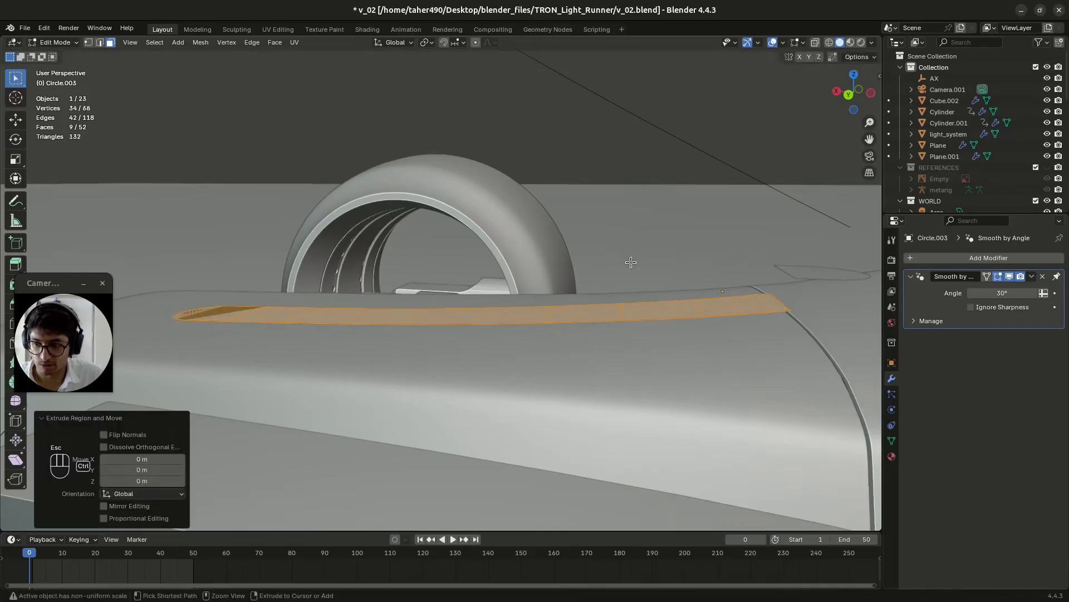
pyautogui.hotkey('ctrl', 'z')
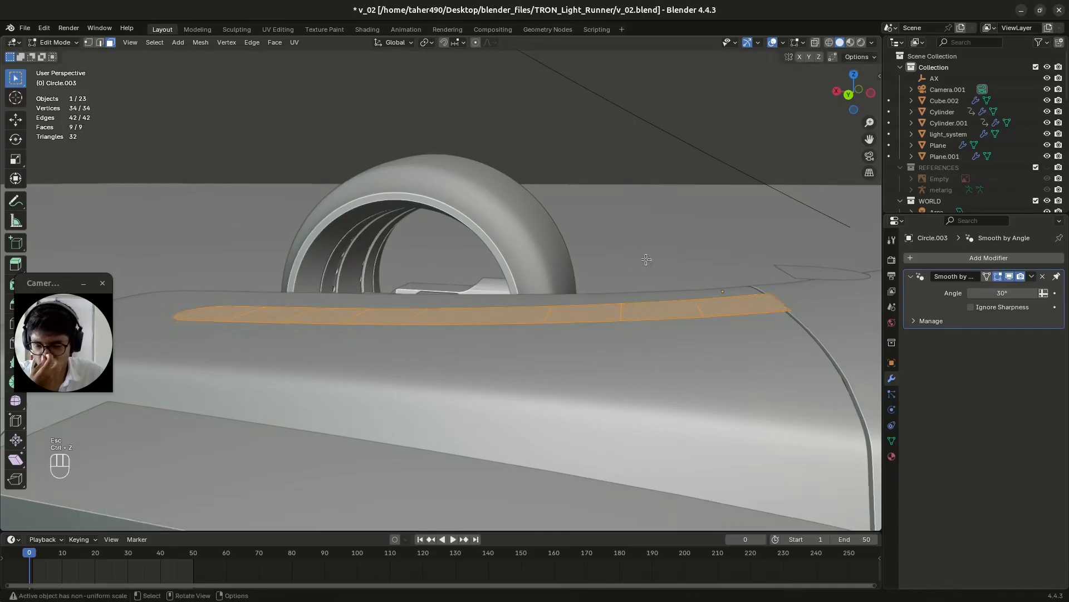
# Inset all of the strip's faces as one region with a thickness of 0.3445 m.
pyautogui.moveTo(635, 273); pyautogui.dragTo(720, 309, button='middle')
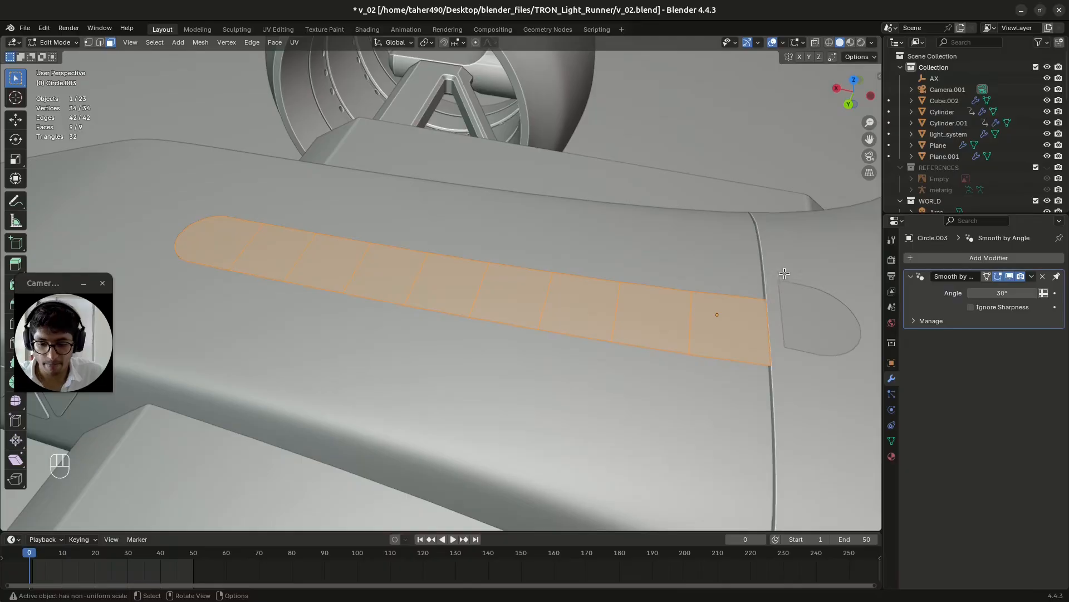
pyautogui.press('i')
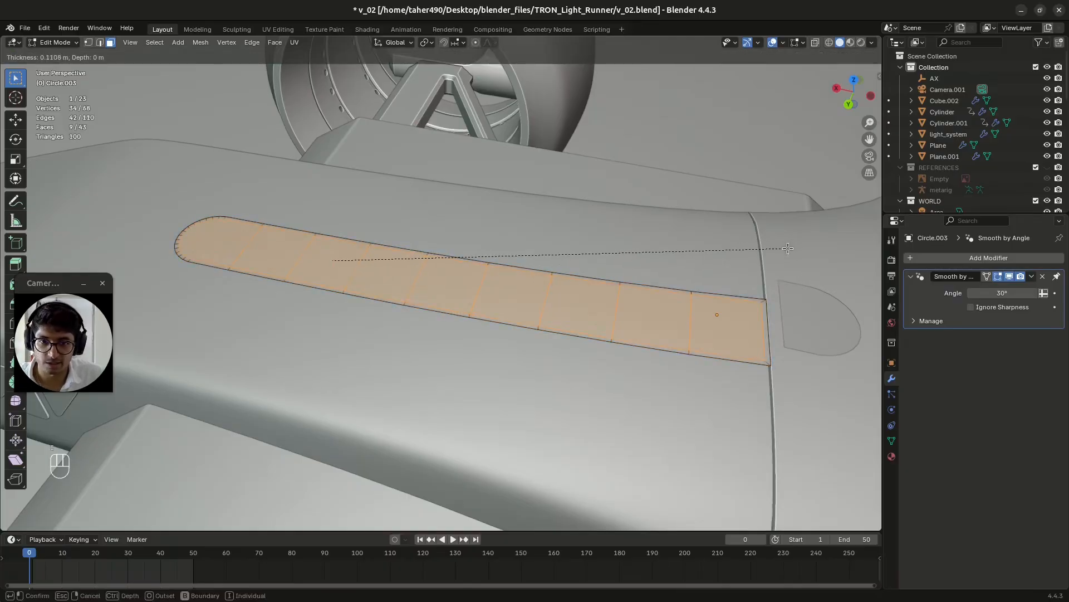
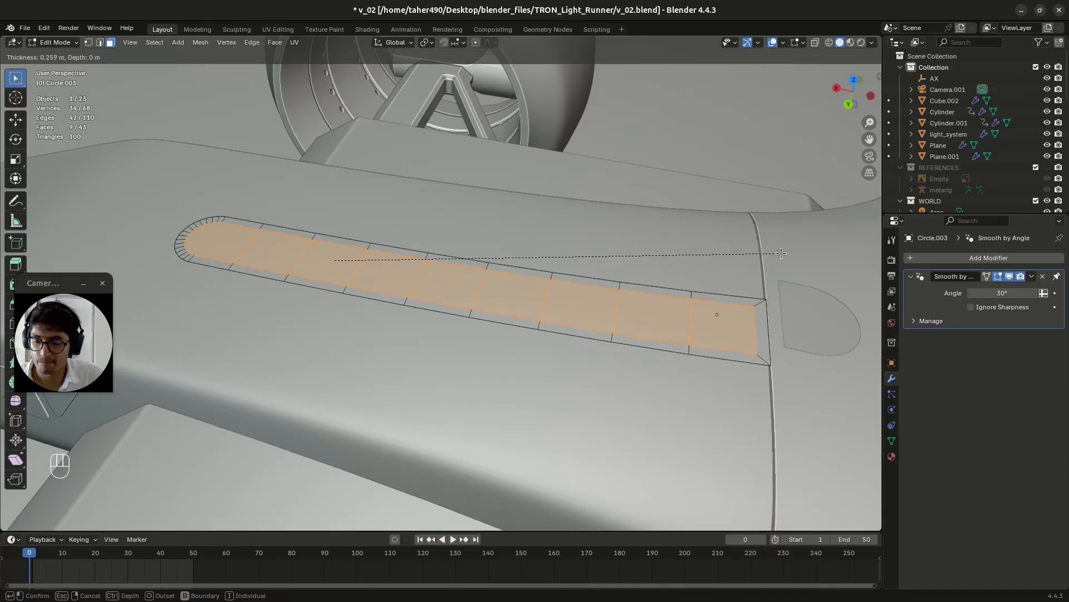
pyautogui.click(777, 254)
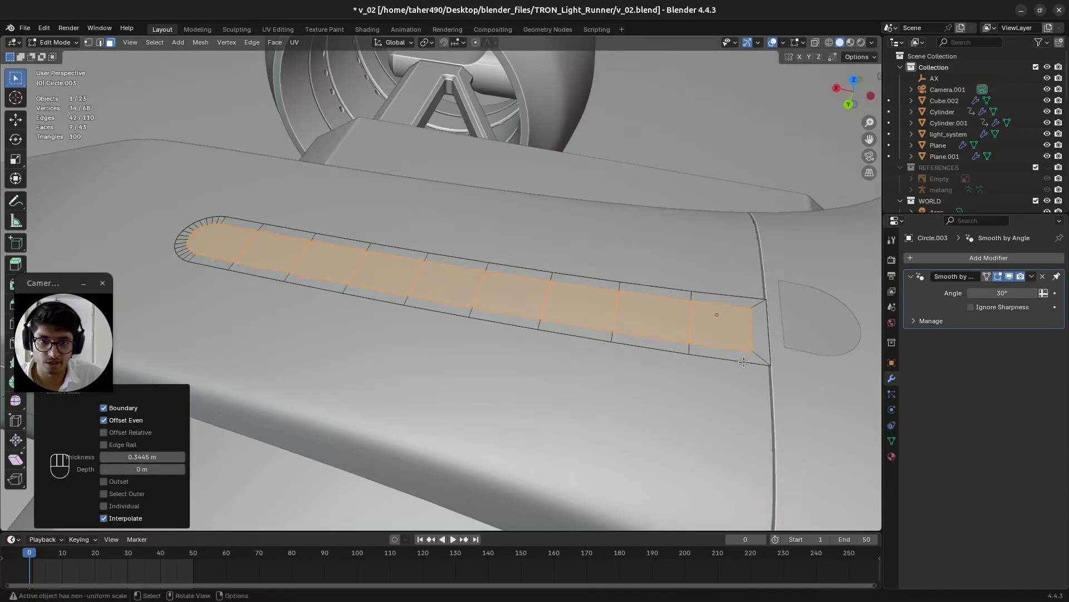
# Delete the outer border edge at the strip's straight end.
pyautogui.press('2')
pyautogui.click(764, 324)
pyautogui.press('x')
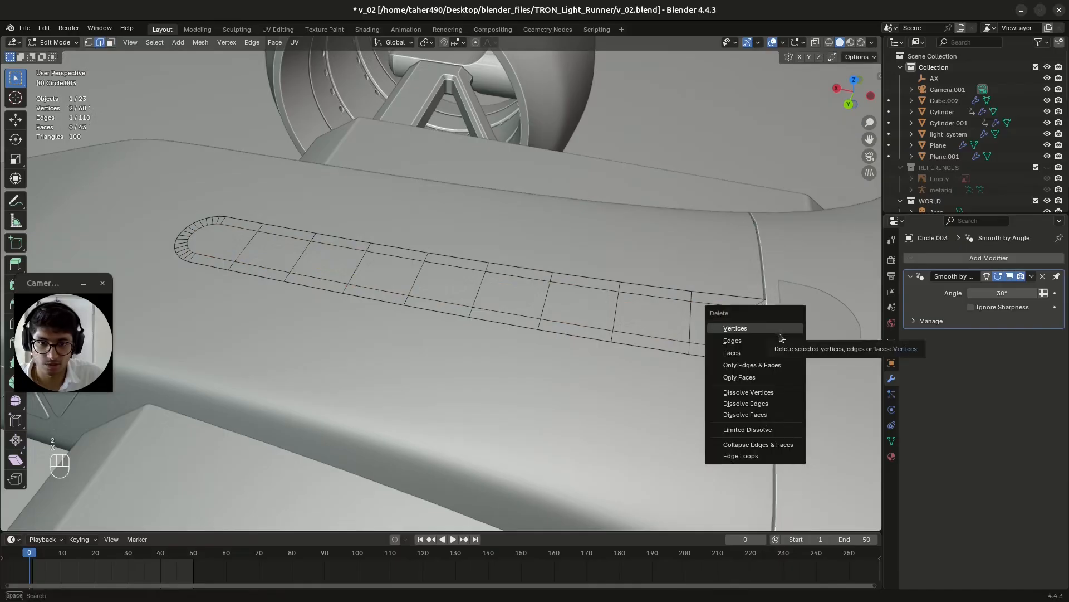
pyautogui.click(777, 340)
# Snap the 3D cursor midway between the two outer corners of the strip's straight end and set the pivot point to 3D Cursor.
pyautogui.press('1')
pyautogui.click(770, 300)
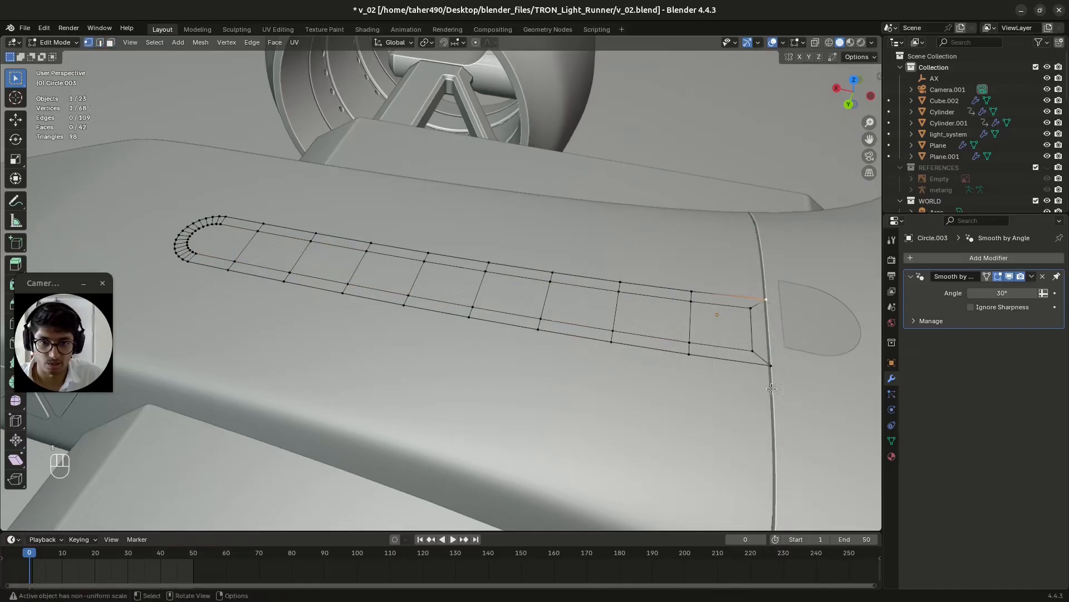
pyautogui.keyDown('shift'); pyautogui.click(771, 365); pyautogui.keyUp('shift')
pyautogui.hotkey('shift', 's')
pyautogui.click(808, 385)
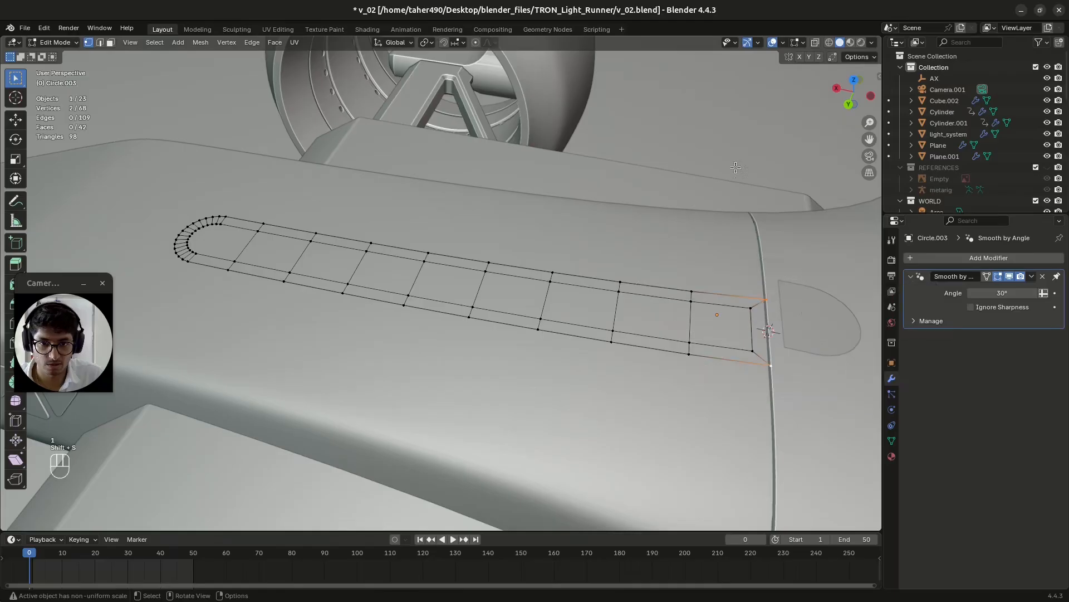
pyautogui.click(427, 43)
pyautogui.click(440, 83)
# Scale the strip's inner end edge to 0 on X and Z toward the cursor, save the file, and select the three end edges.
pyautogui.press('2')
pyautogui.click(754, 332)
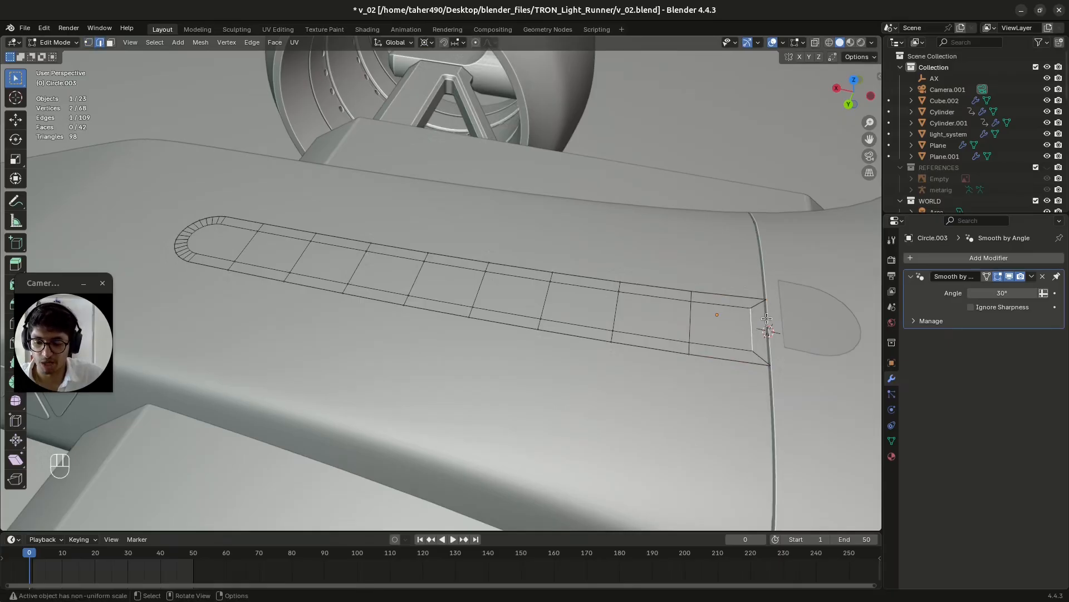
pyautogui.press('s')
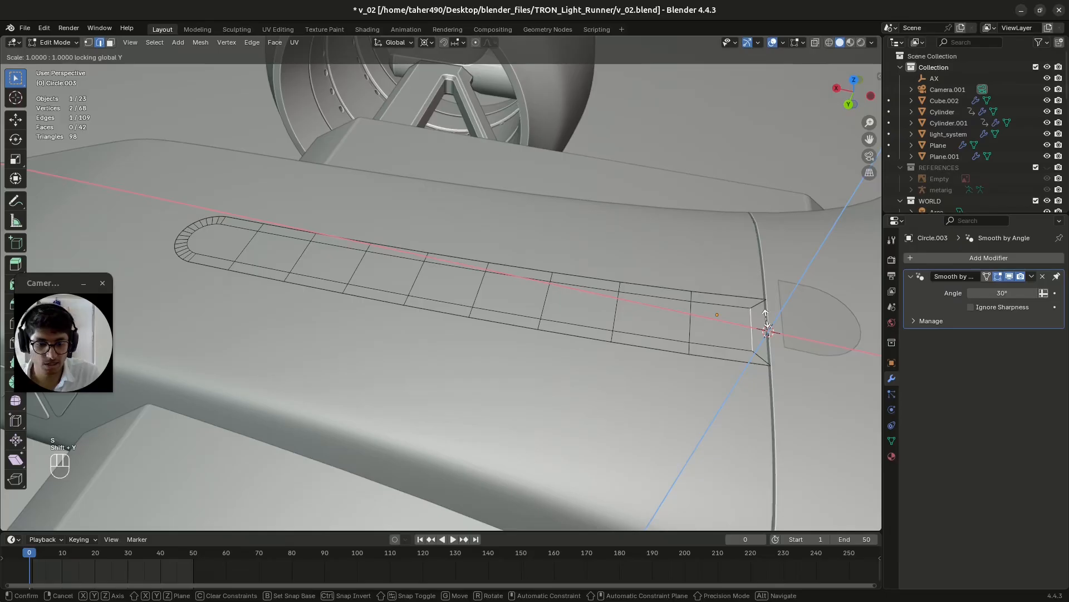
pyautogui.press('KP_0')
pyautogui.press('KP_Enter')
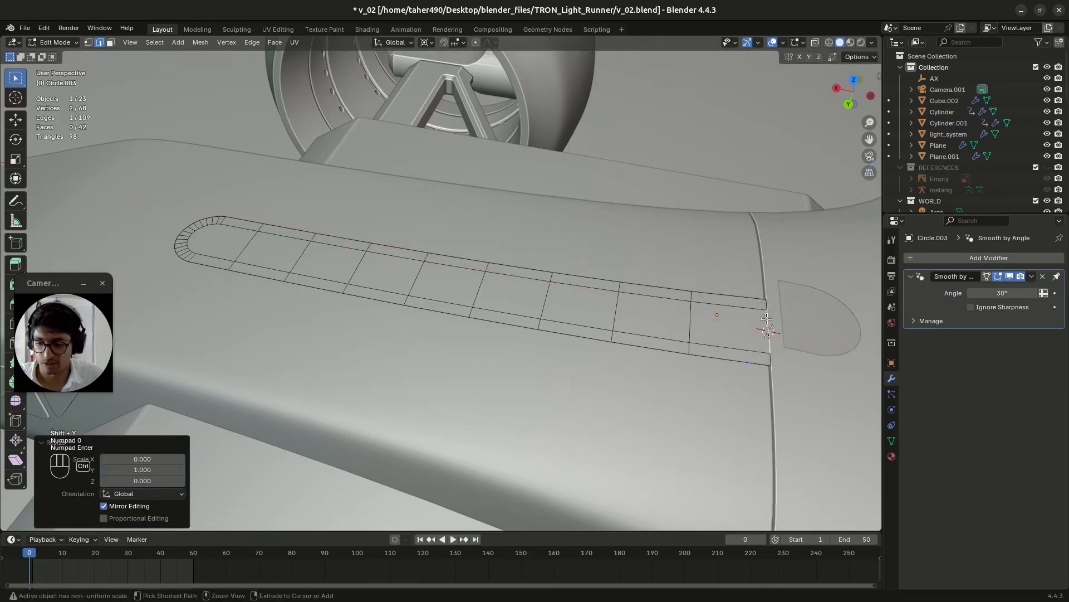
pyautogui.hotkey('ctrl', 's')
pyautogui.moveTo(755, 284); pyautogui.dragTo(784, 382)
pyautogui.press('g')
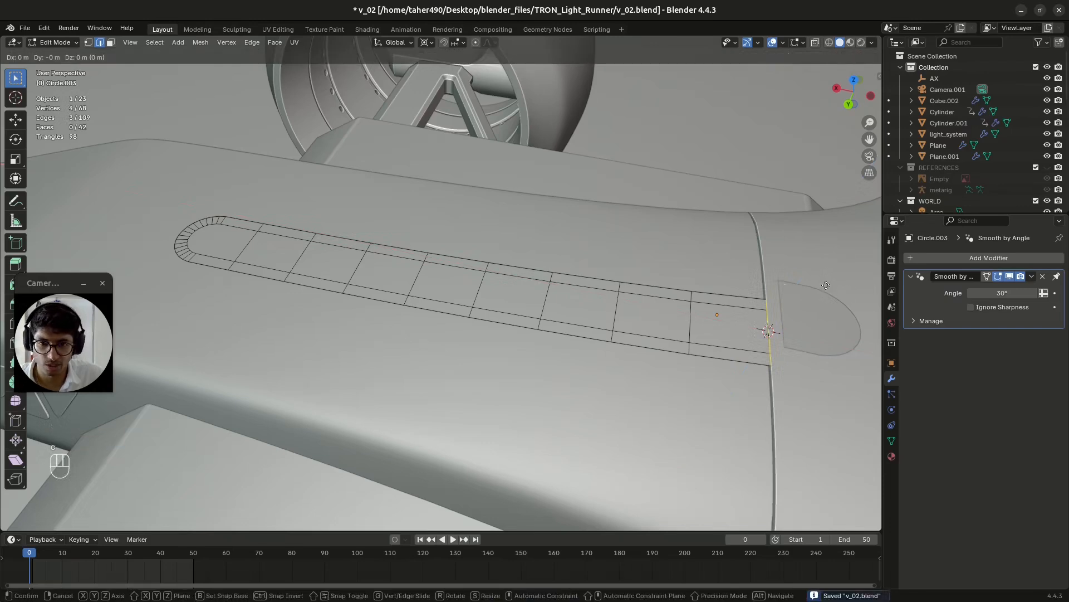
pyautogui.press('x')
pyautogui.press('Escape')
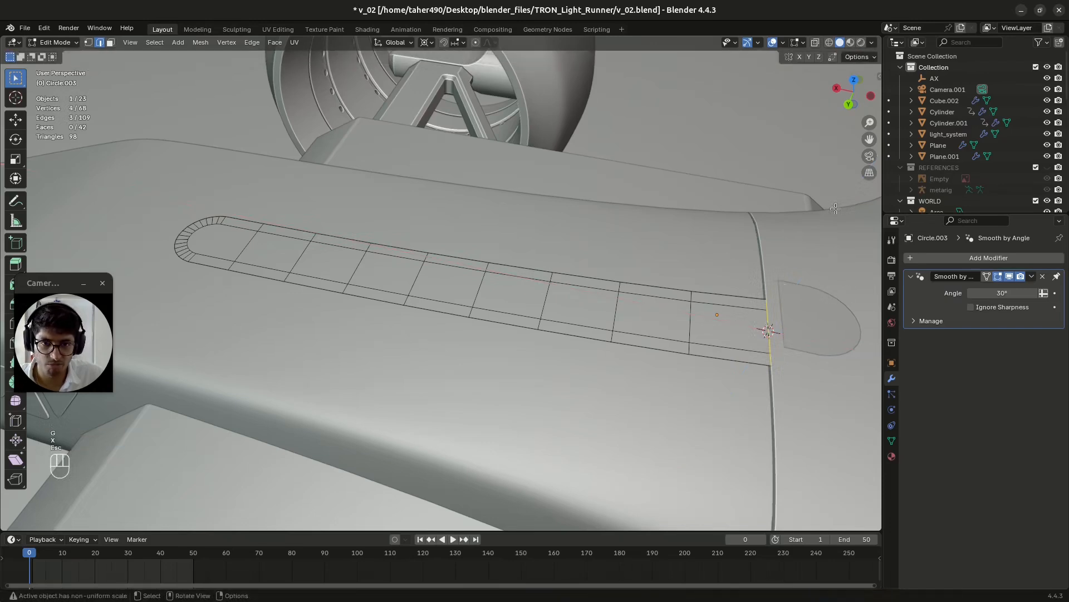
# Slide the strip's straight-end edges outward past the panel seam with an unclamped edge slide of about -0.0864, then save the file in Object Mode.
pyautogui.click(847, 105)
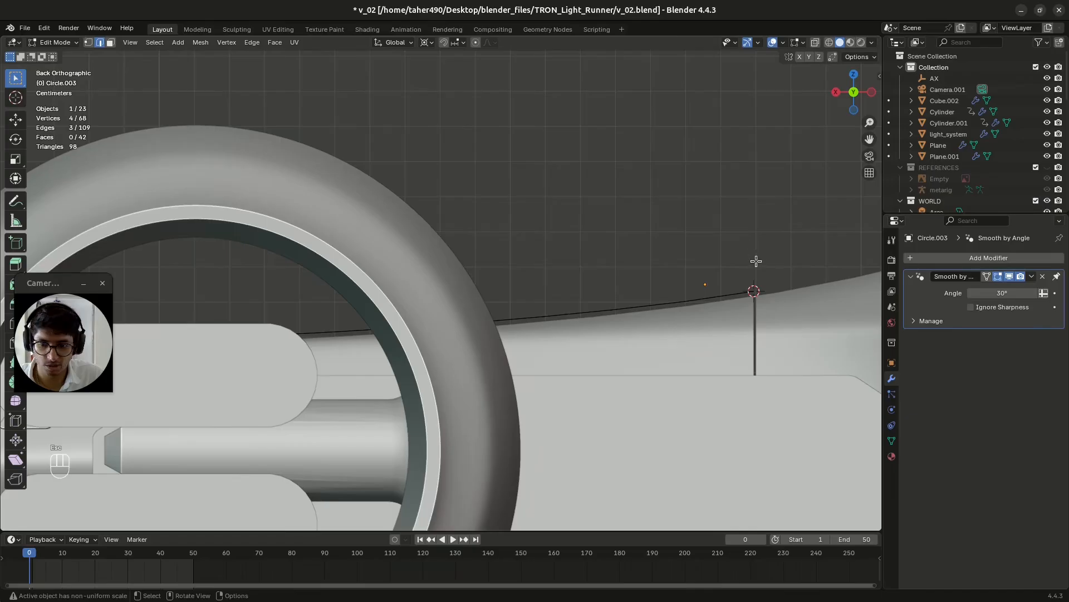
pyautogui.moveTo(754, 284); pyautogui.dragTo(762, 245, button='middle')
pyautogui.press('g')
pyautogui.press('g')
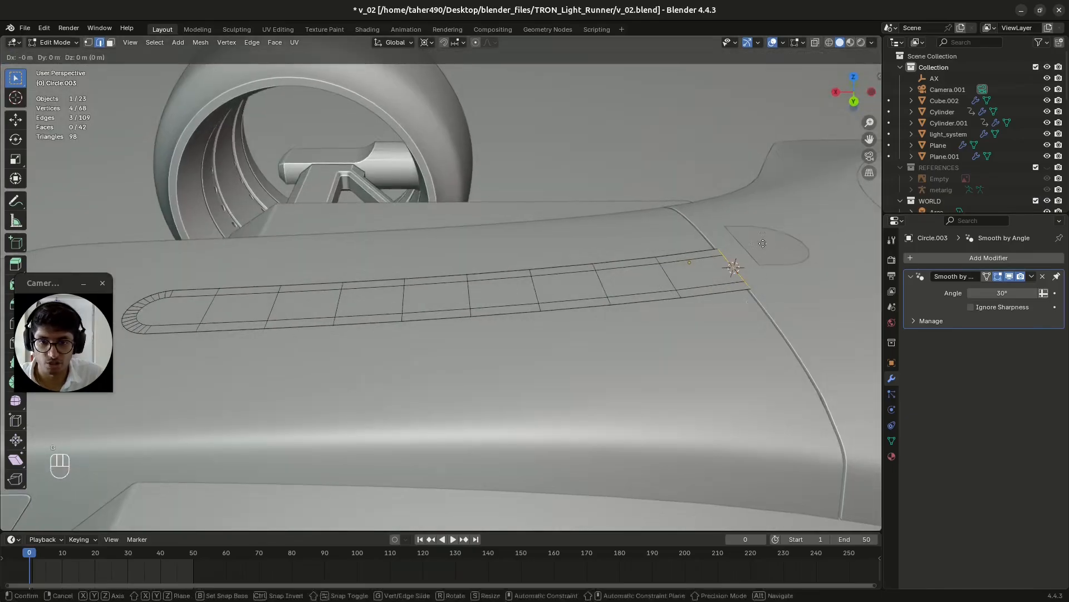
pyautogui.press('c')
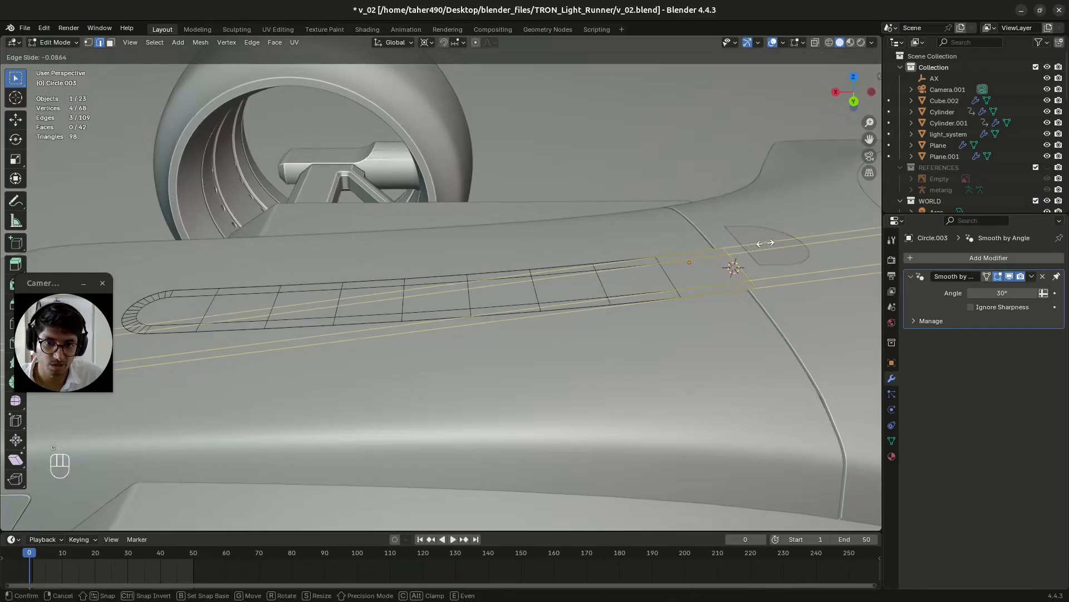
pyautogui.click(765, 243)
pyautogui.press('Tab')
pyautogui.hotkey('ctrl', 's')
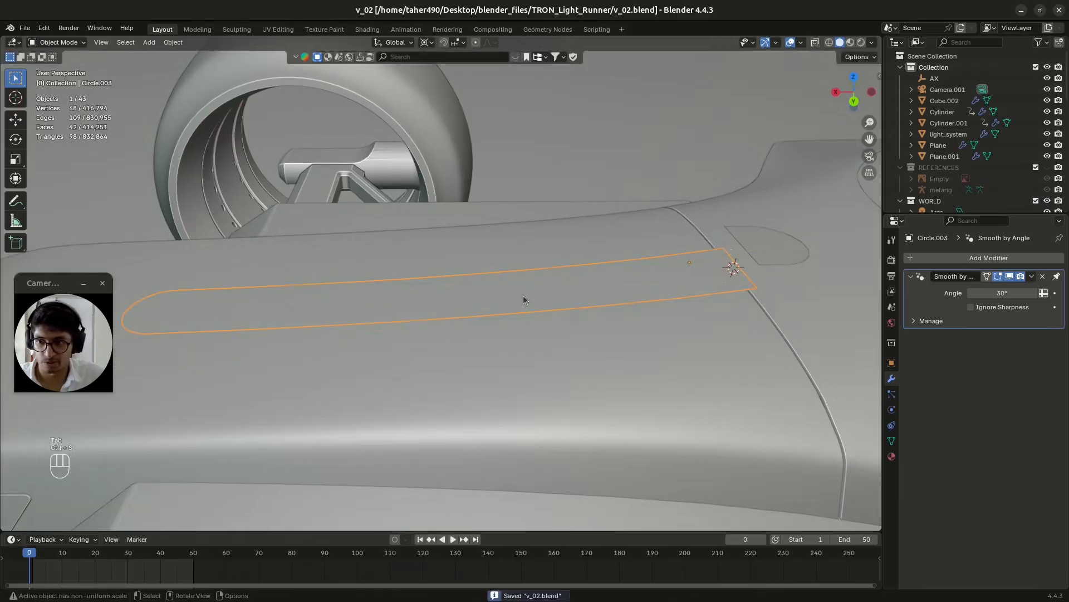
# Enter Edit Mode on the strip with face selection and select the inner face at its rounded end.
pyautogui.press('Tab')
pyautogui.press('3')
pyautogui.click(210, 305)
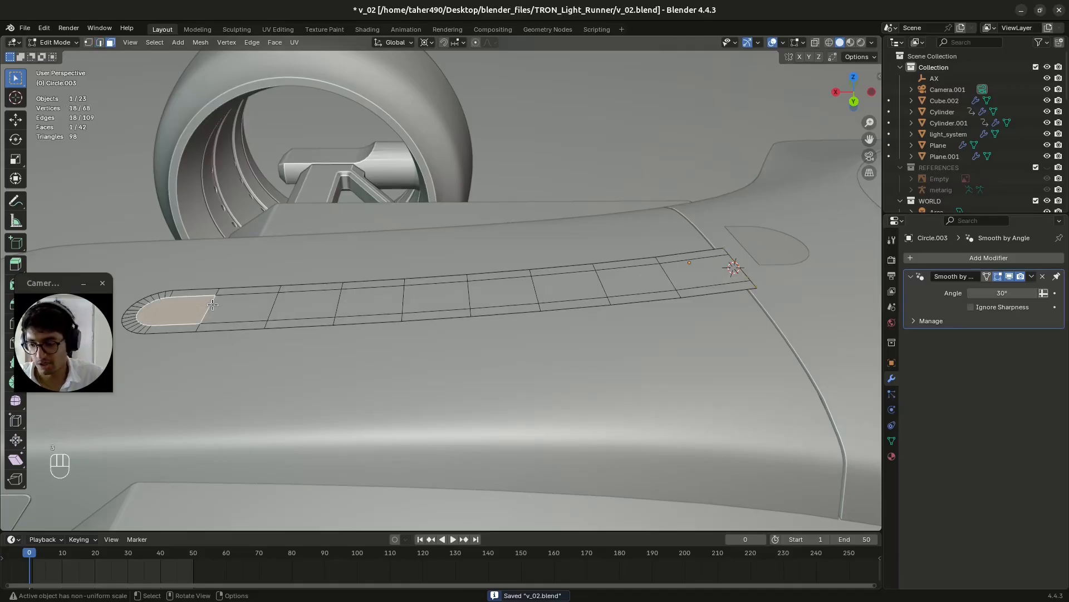
pyautogui.press('ctrl+KP_Add')
pyautogui.press('ctrl+KP_Add')
pyautogui.press('ctrl+KP_Add')
pyautogui.press('ctrl+KP_Add')
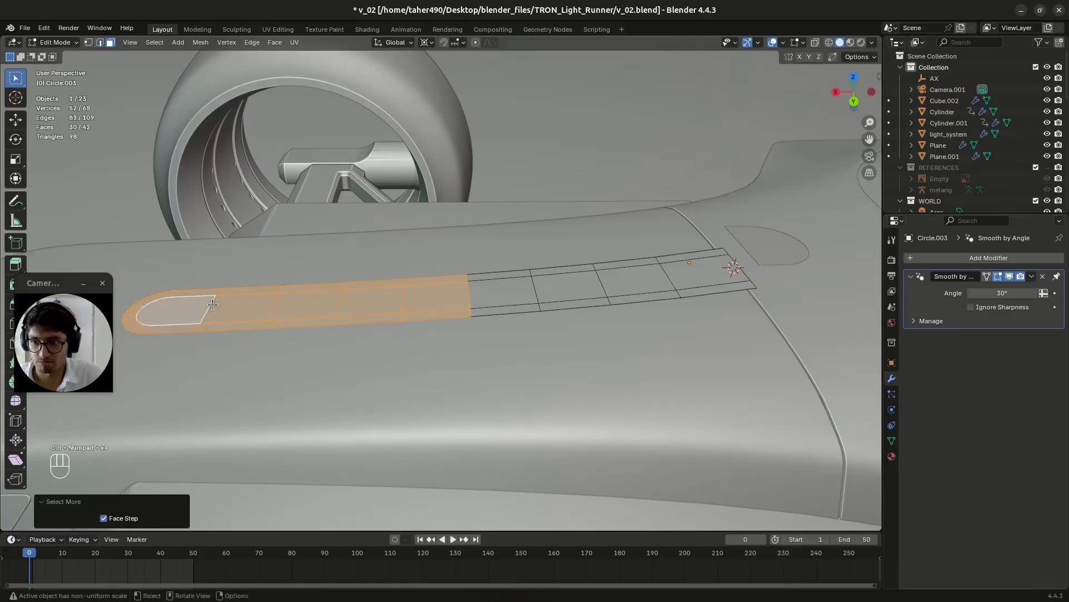
pyautogui.moveTo(183, 305); pyautogui.dragTo(220, 311)
pyautogui.press('ctrl+KP_Add')
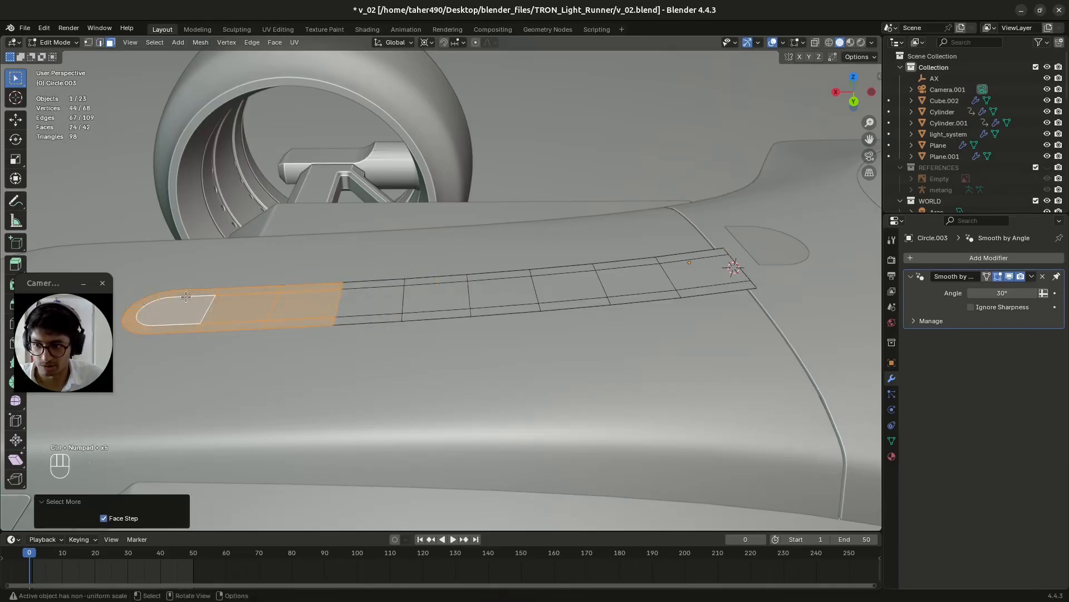
# Select the strip's full inner row of faces, lower it along Z into the nose, and select the outer border edge loop.
pyautogui.click(201, 304)
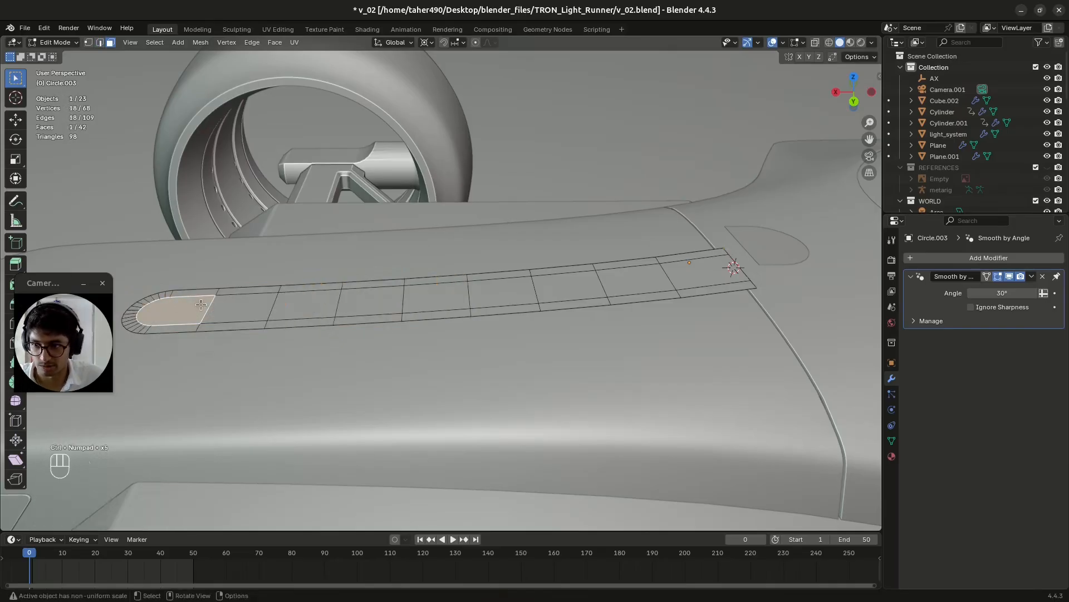
pyautogui.keyDown('ctrl'); pyautogui.click(694, 271); pyautogui.keyUp('ctrl')
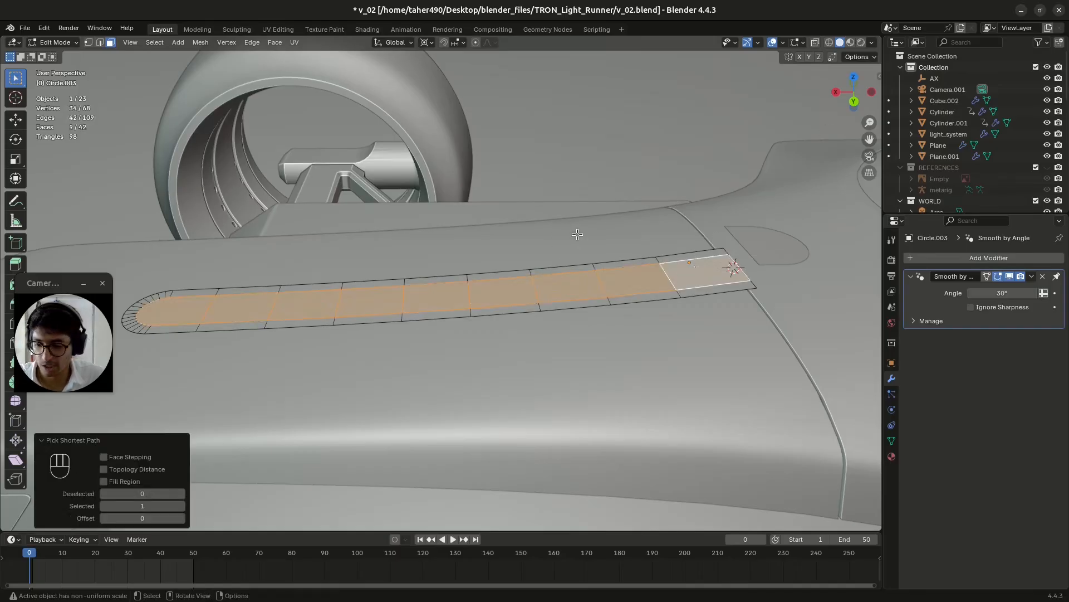
pyautogui.press('g')
pyautogui.press('z')
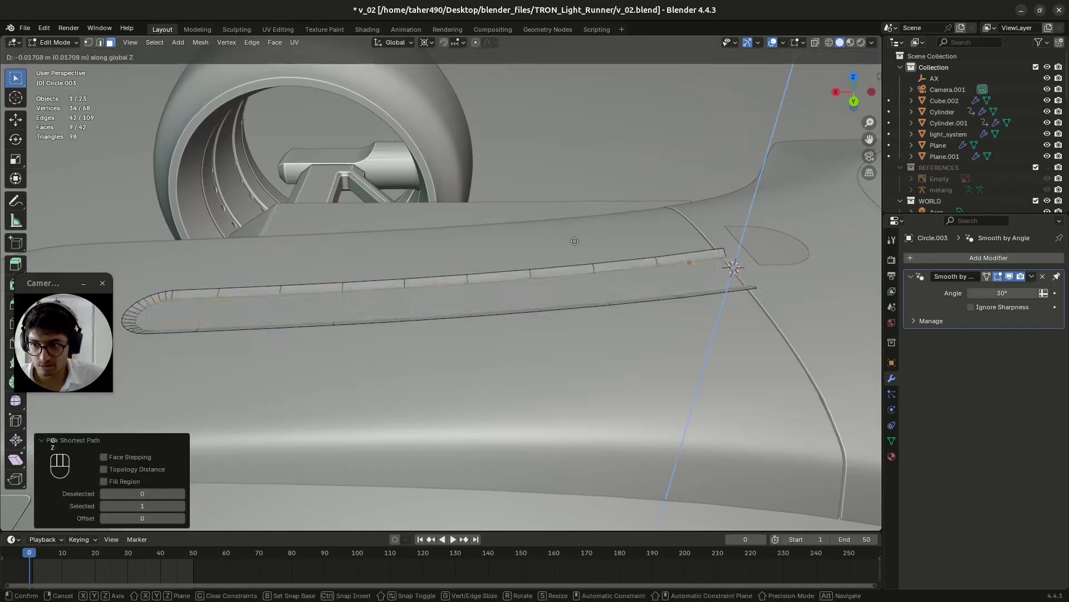
pyautogui.click(574, 247)
pyautogui.press('2')
pyautogui.keyDown('alt'); pyautogui.click(680, 254); pyautogui.keyUp('alt')
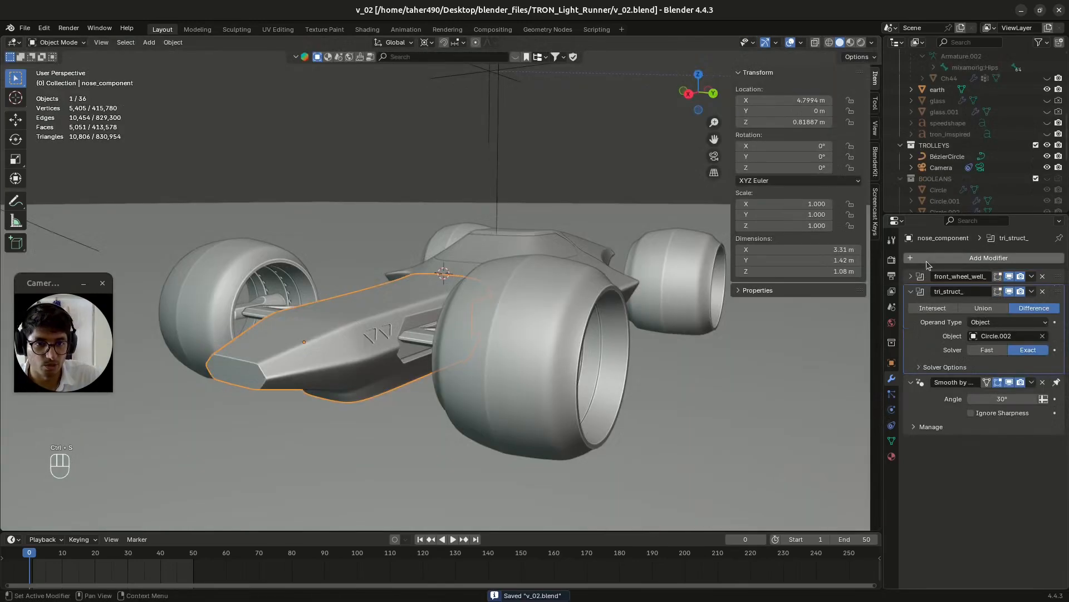
# Add a Boolean modifier to nose_component and rename it nose_notch.
pyautogui.click(926, 260)
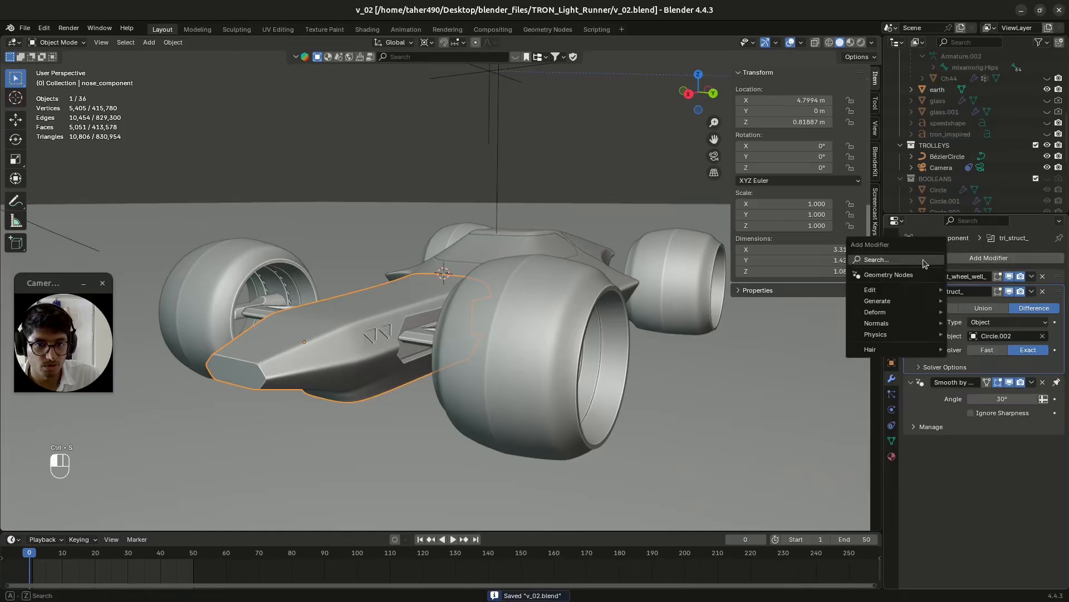
pyautogui.write('boo')
pyautogui.click(880, 282)
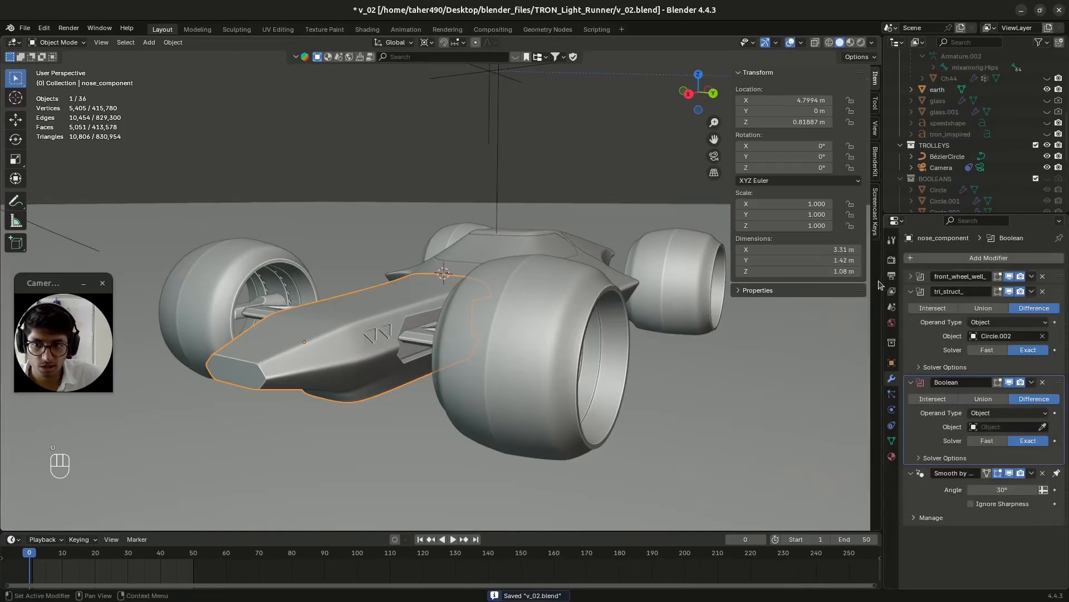
pyautogui.click(964, 382)
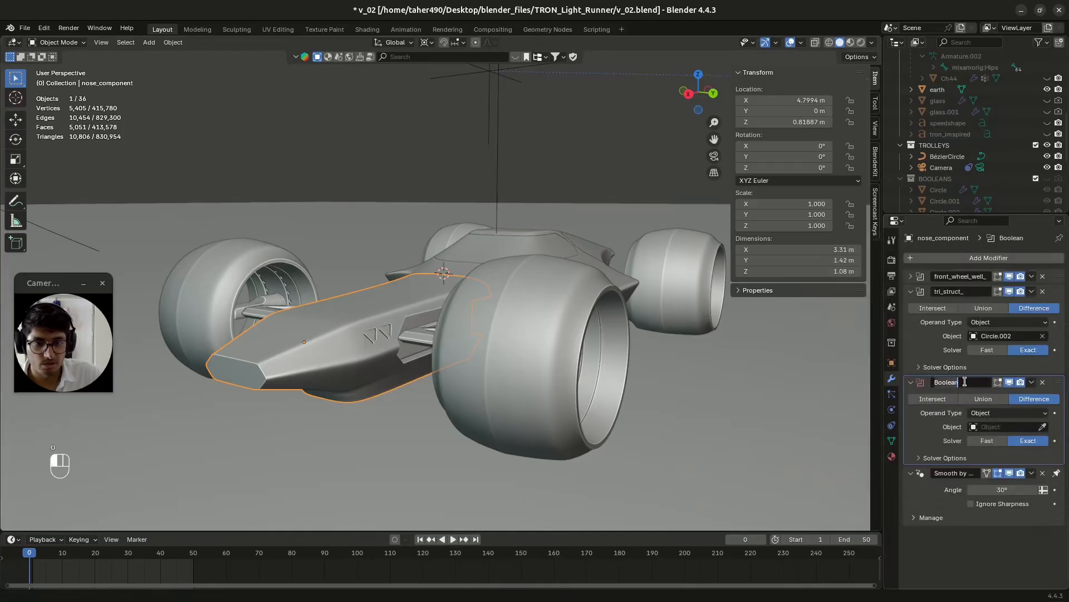
pyautogui.write('fr')
pyautogui.press('BackSpace')
pyautogui.press('BackSpace')
pyautogui.press('BackSpace')
pyautogui.write('nose_')
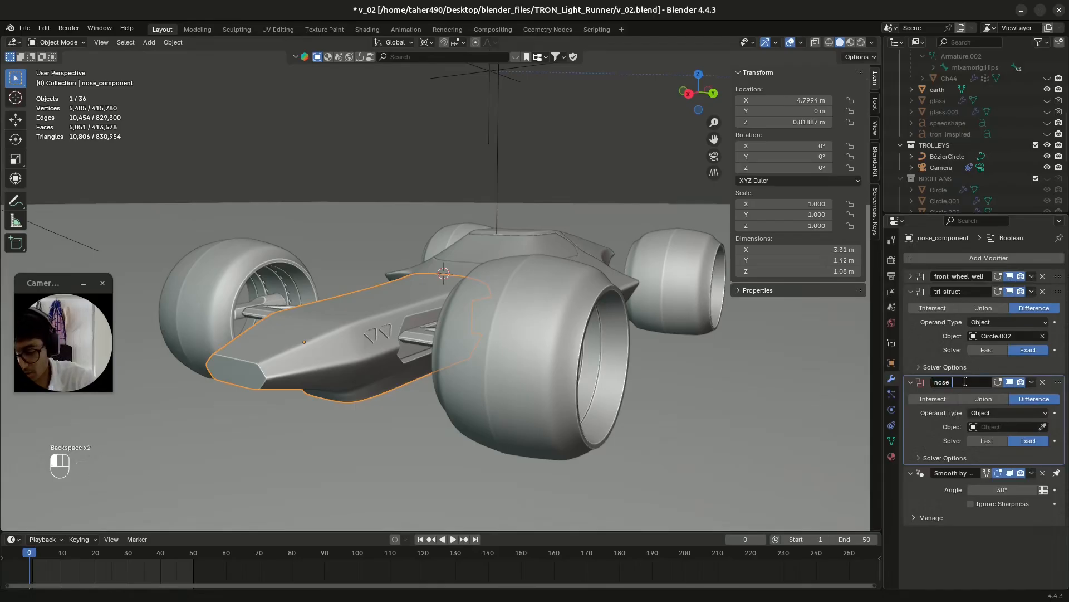
pyautogui.write('notch')
pyautogui.press('Return')
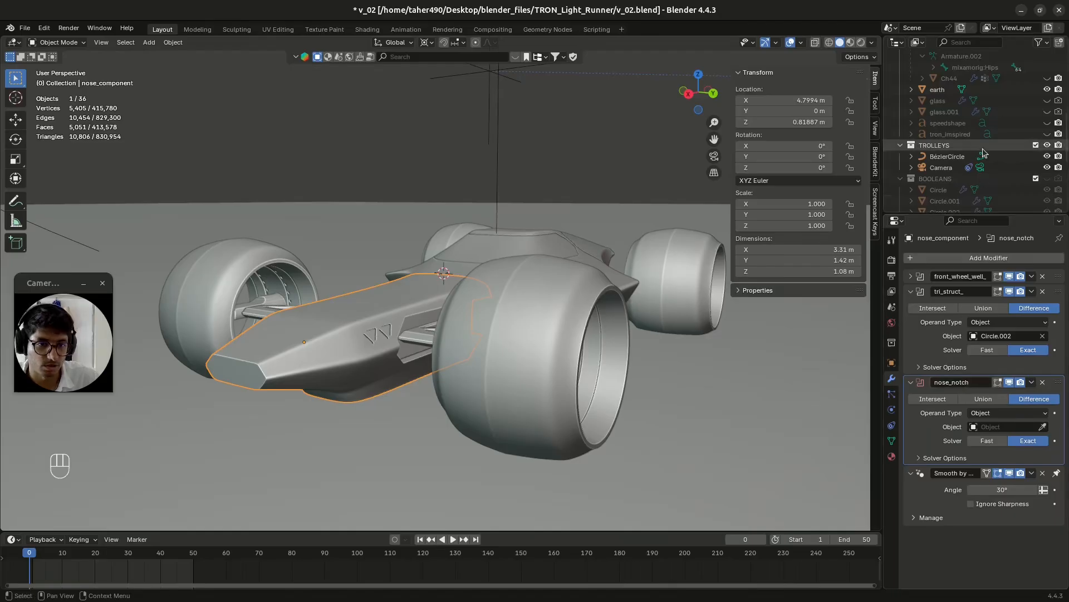
# Assign Circle.003 as the nose_notch Boolean object with the Fast solver, then hide the BOOLEANS collection and save the file.
pyautogui.click(1047, 178)
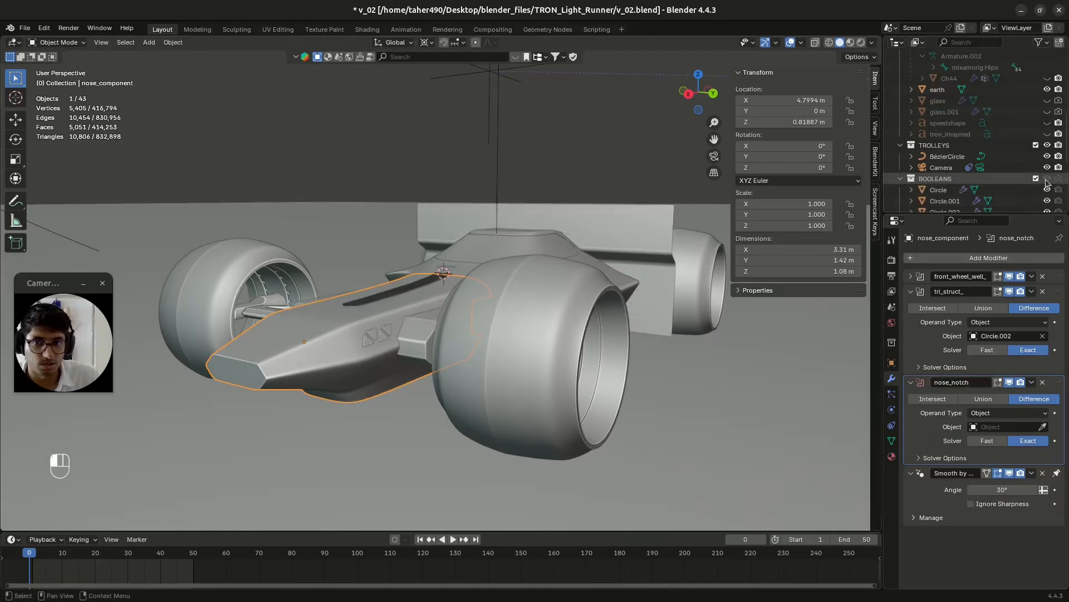
pyautogui.click(1043, 426)
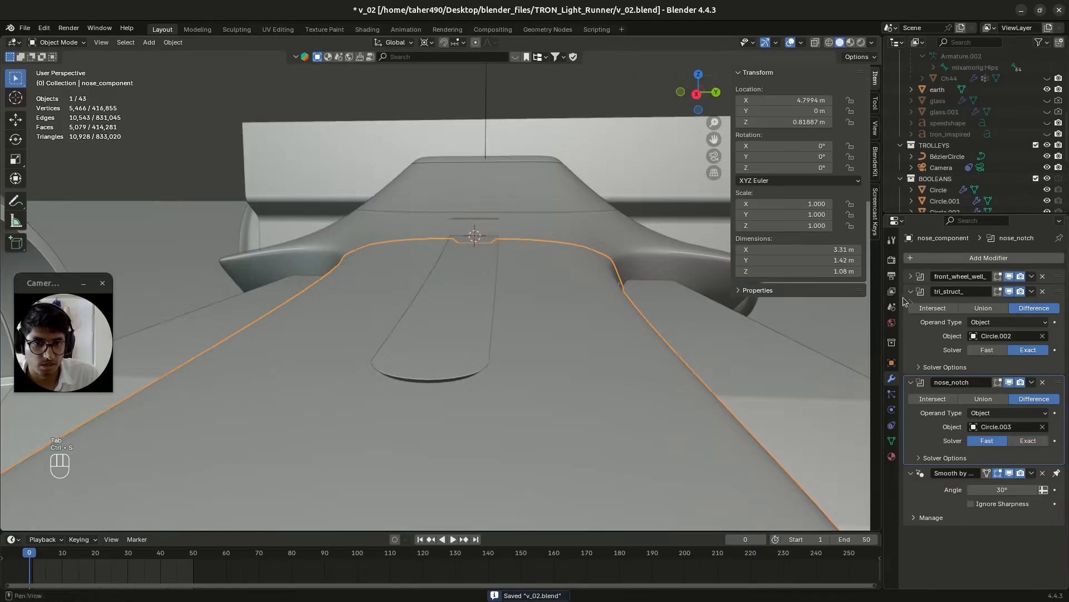
pyautogui.click(1047, 179)
pyautogui.hotkey('ctrl', 's')
# Examine the nose notch and the surrounding car body from several angles in rendered shading.
pyautogui.moveTo(504, 306)
pyautogui.mouseDown(button='middle')
pyautogui.moveTo(487, 313)
pyautogui.moveTo(518, 269)
pyautogui.moveTo(548, 291)
pyautogui.moveTo(285, 349)
pyautogui.mouseUp(button='middle')
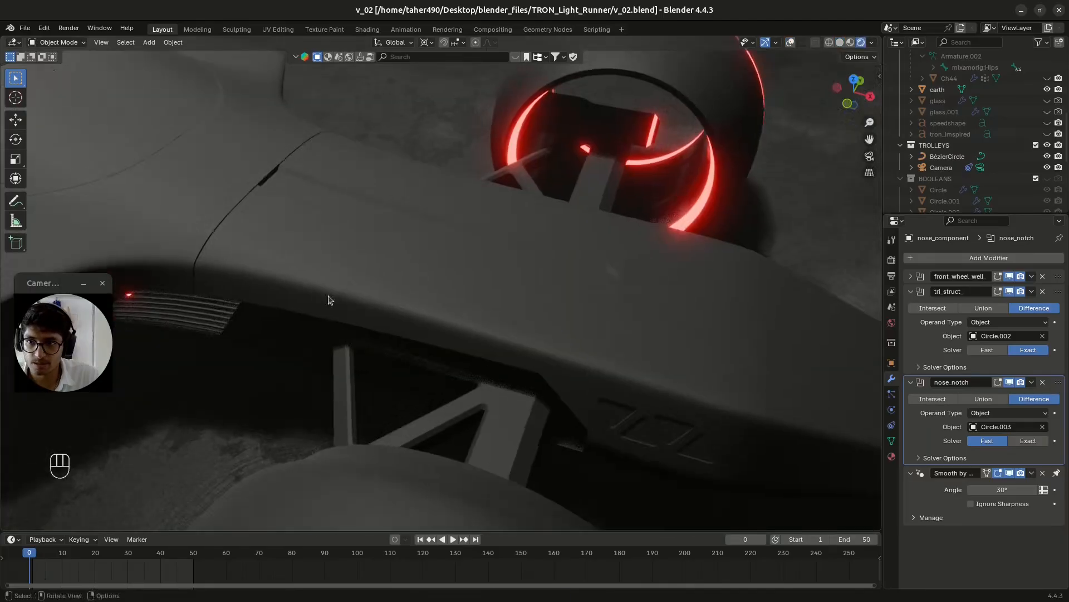
pyautogui.moveTo(327, 298)
pyautogui.mouseDown(button='middle')
pyautogui.moveTo(362, 303)
pyautogui.moveTo(312, 326)
pyautogui.moveTo(366, 299)
pyautogui.moveTo(410, 309)
pyautogui.moveTo(451, 283)
pyautogui.moveTo(412, 325)
pyautogui.moveTo(432, 310)
pyautogui.mouseUp(button='middle')
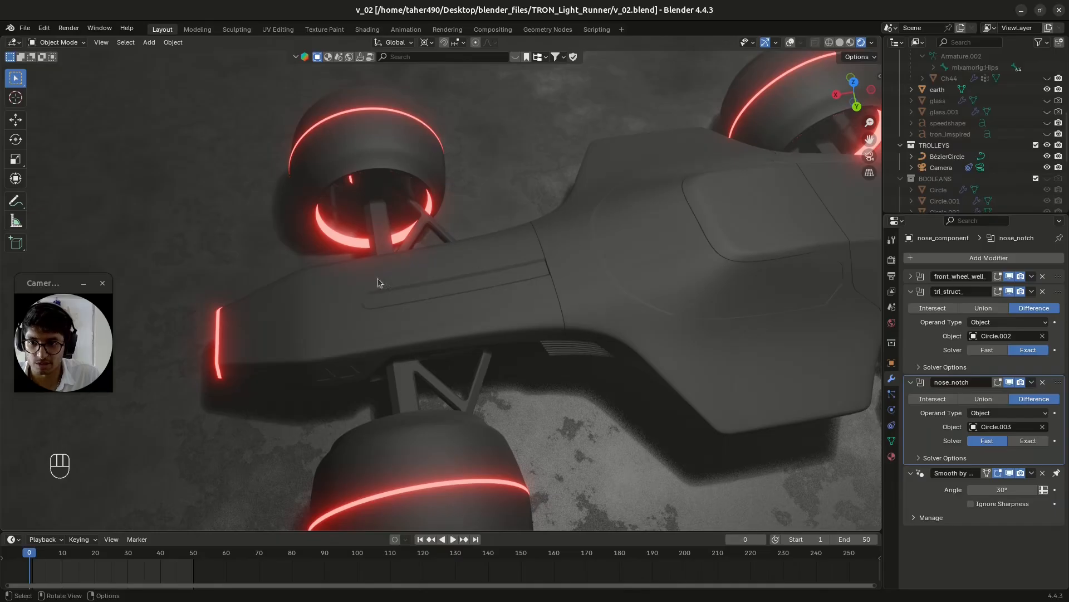
pyautogui.moveTo(366, 321); pyautogui.dragTo(591, 326, button='middle')
pyautogui.moveTo(356, 284); pyautogui.dragTo(383, 313, button='middle')
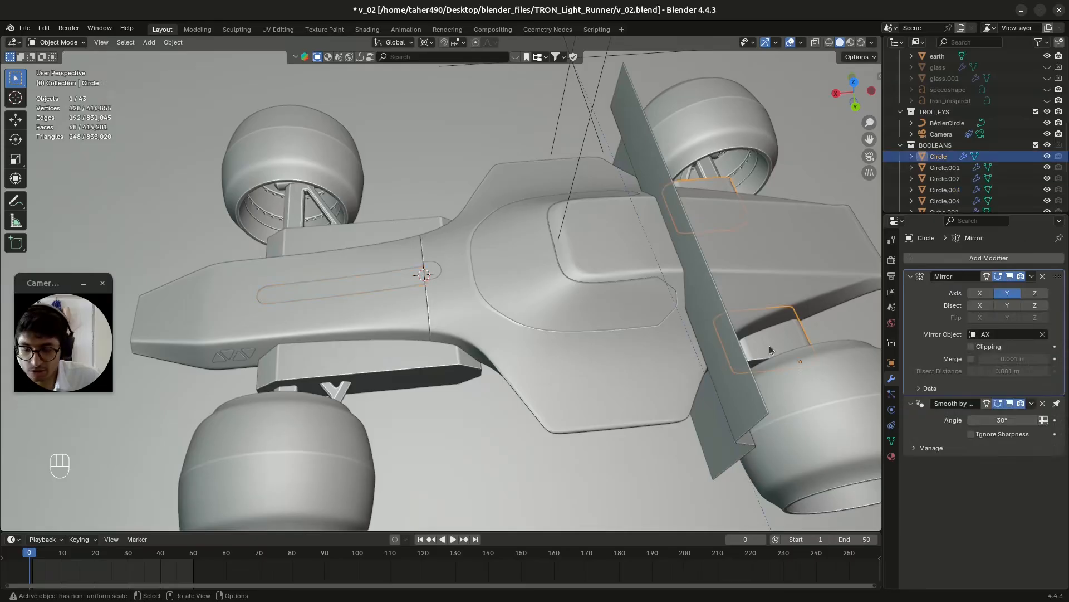
# Duplicate the rear Circle cutter upward along Z and remove the copy's Mirror modifier.
pyautogui.hotkey('shift', 'd')
pyautogui.press('z')
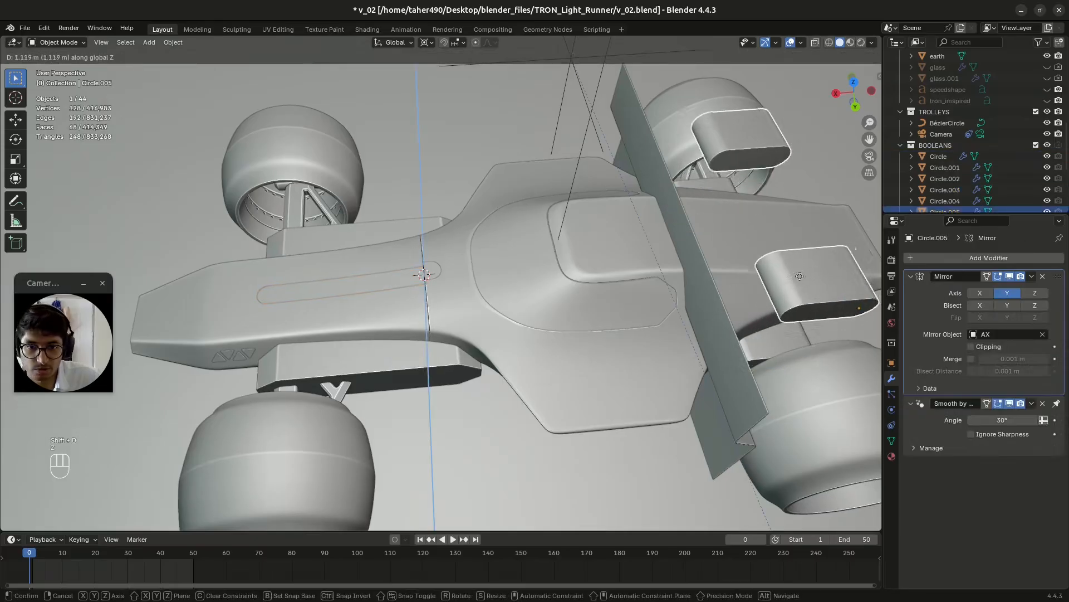
pyautogui.click(891, 292)
pyautogui.click(1043, 276)
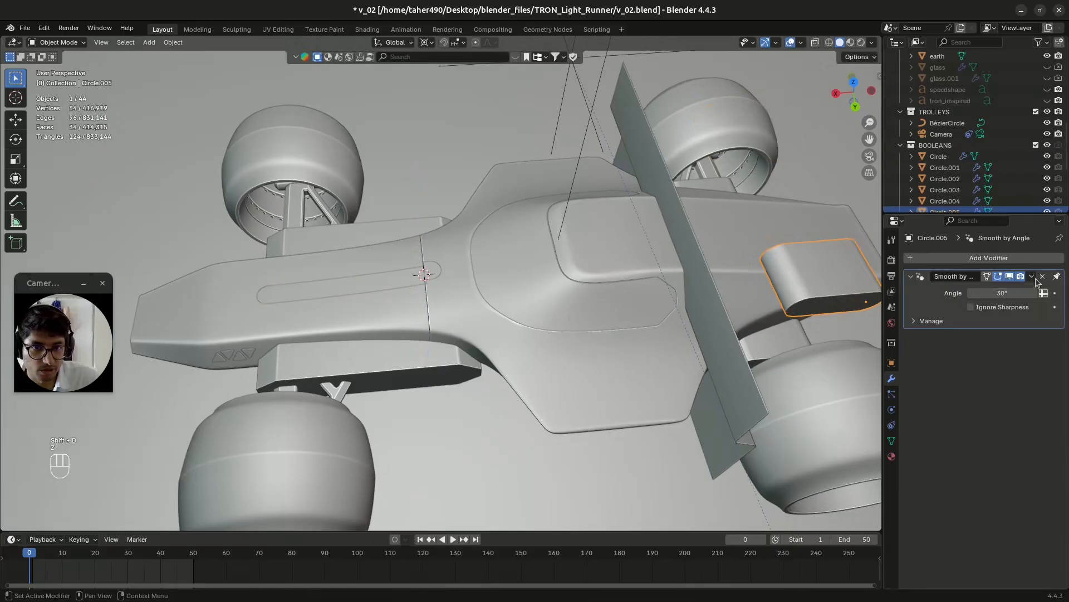
# Delete the vertices of the copied cutter's top face to leave only its flat rounded base, then save the file in Object Mode.
pyautogui.press('Tab')
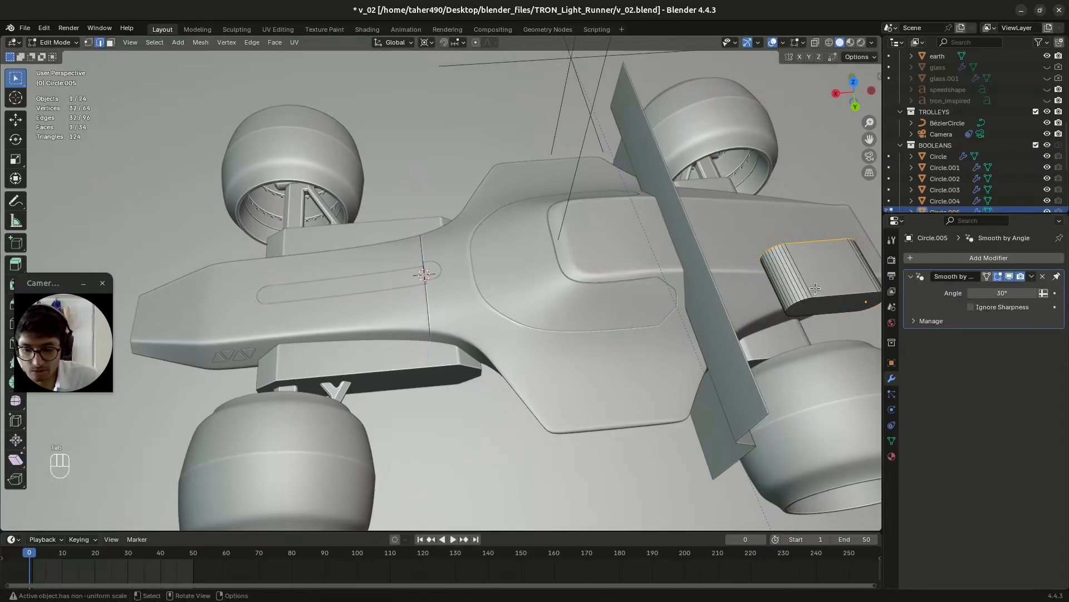
pyautogui.press('x')
pyautogui.click(794, 279)
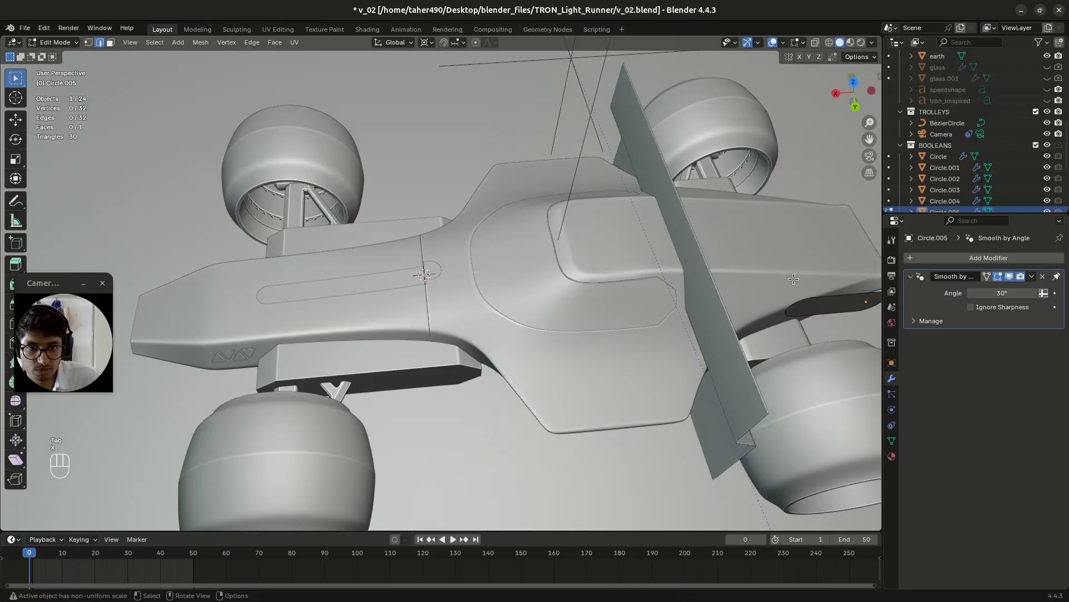
pyautogui.press('Tab')
pyautogui.hotkey('ctrl', 's')
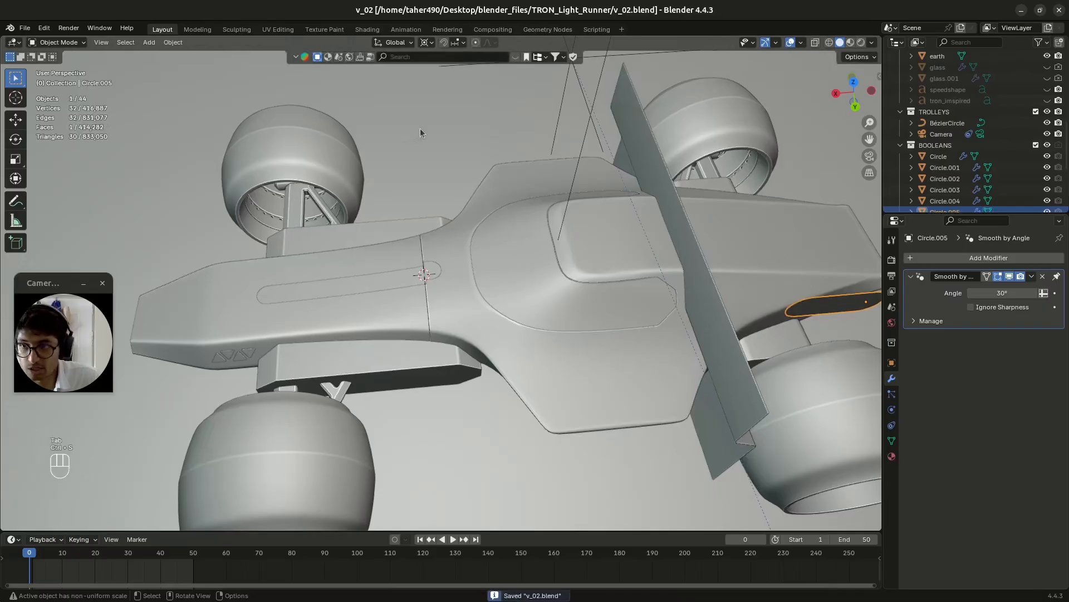
# Set the flat rounded profile's origin to its geometry and snap the 3D cursor to the AX empty.
pyautogui.click(167, 43)
pyautogui.moveTo(222, 66)
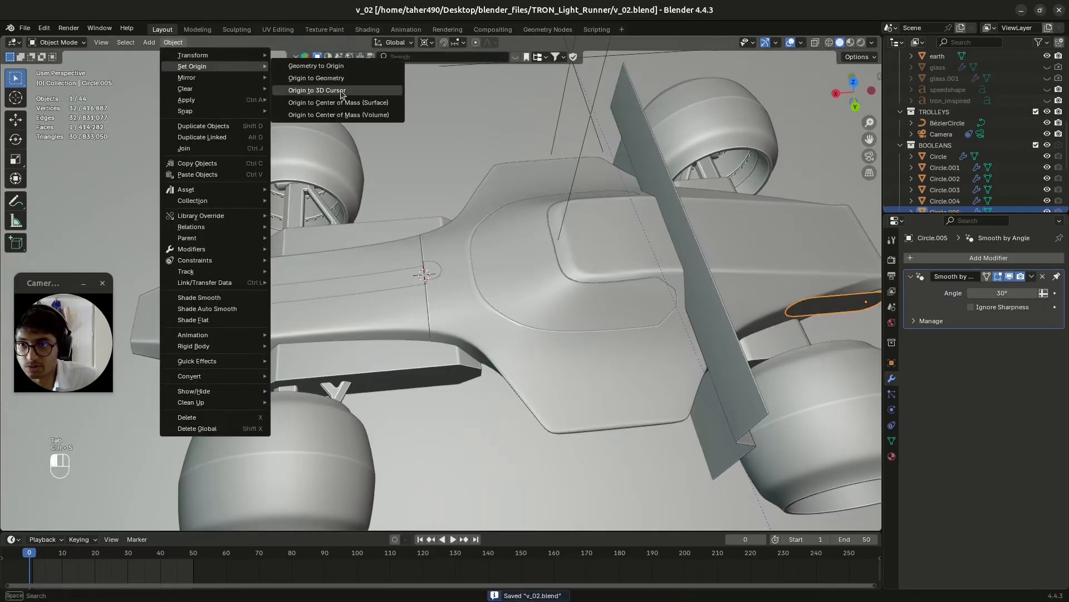
pyautogui.click(341, 78)
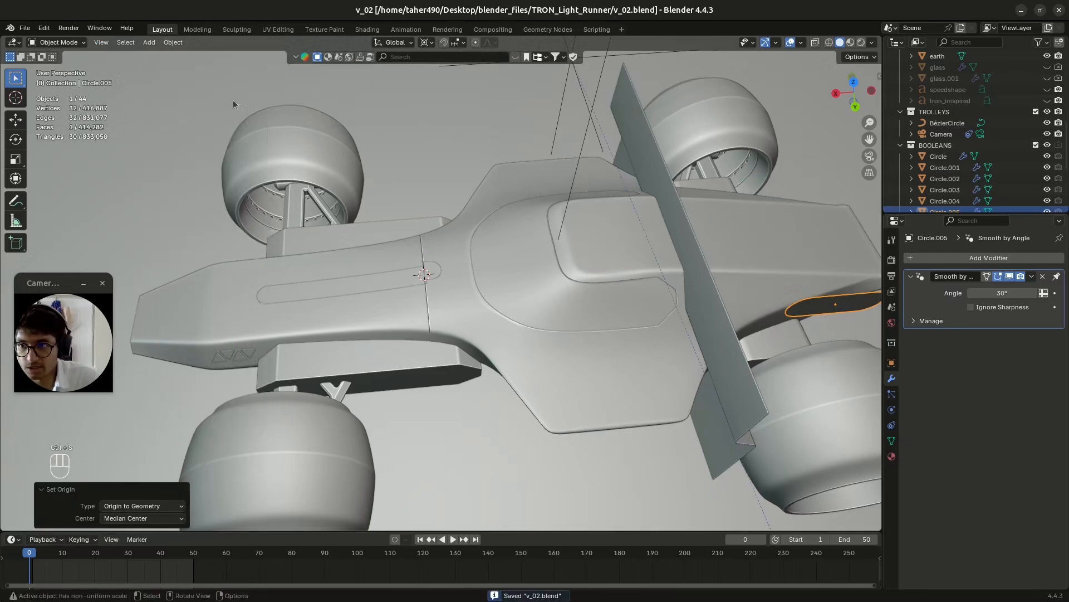
pyautogui.scroll(6, 947, 128)
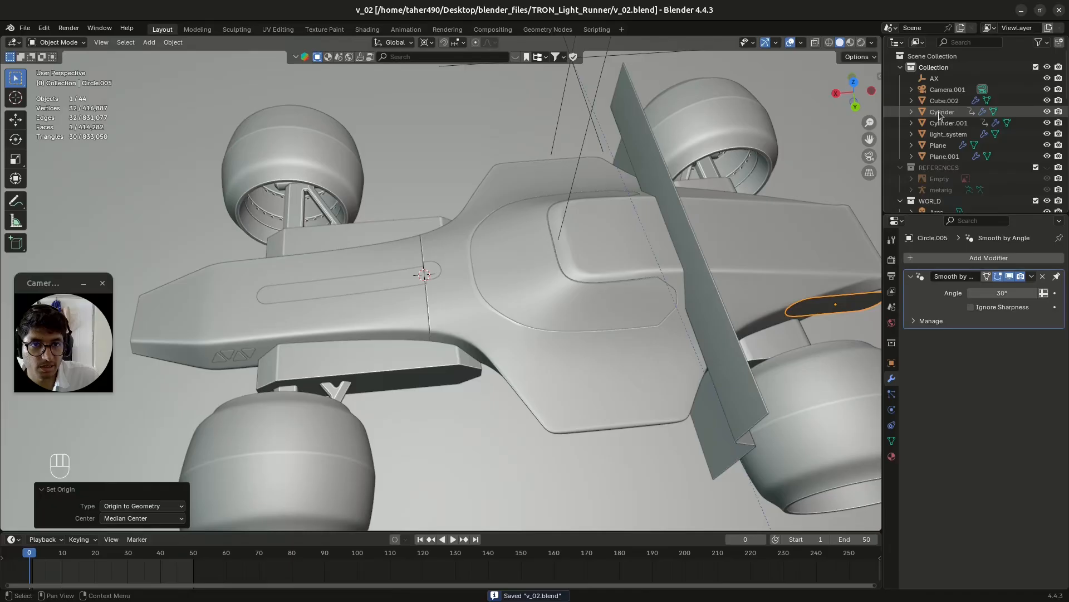
pyautogui.click(942, 80)
pyautogui.hotkey('shift', 's')
pyautogui.click(577, 291)
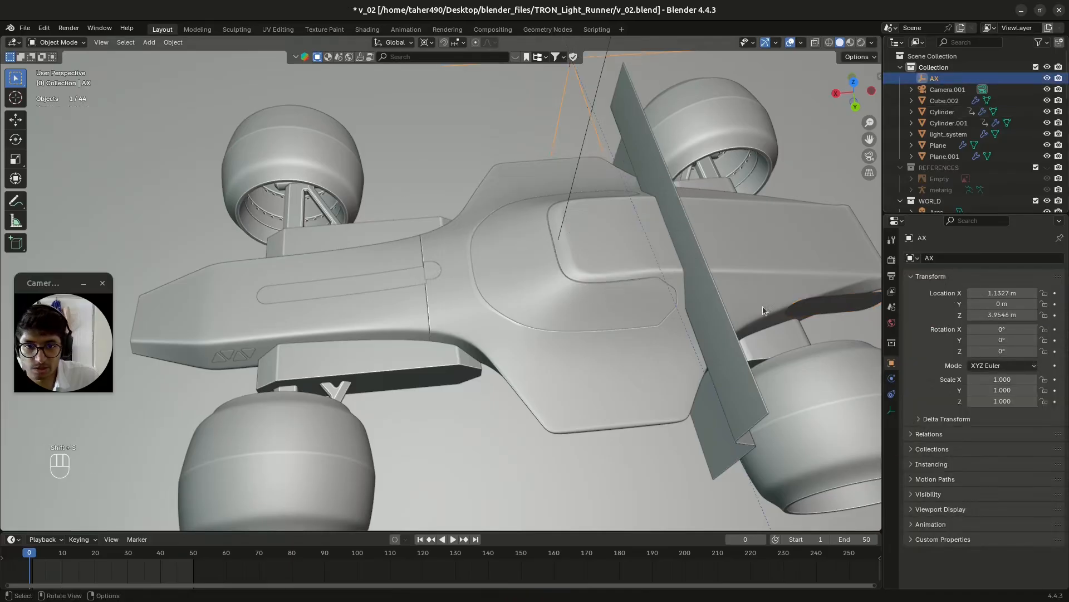
# Snap the flat rounded profile to the 3D cursor at the AX empty.
pyautogui.click(841, 304)
pyautogui.scroll(-5, 794, 281)
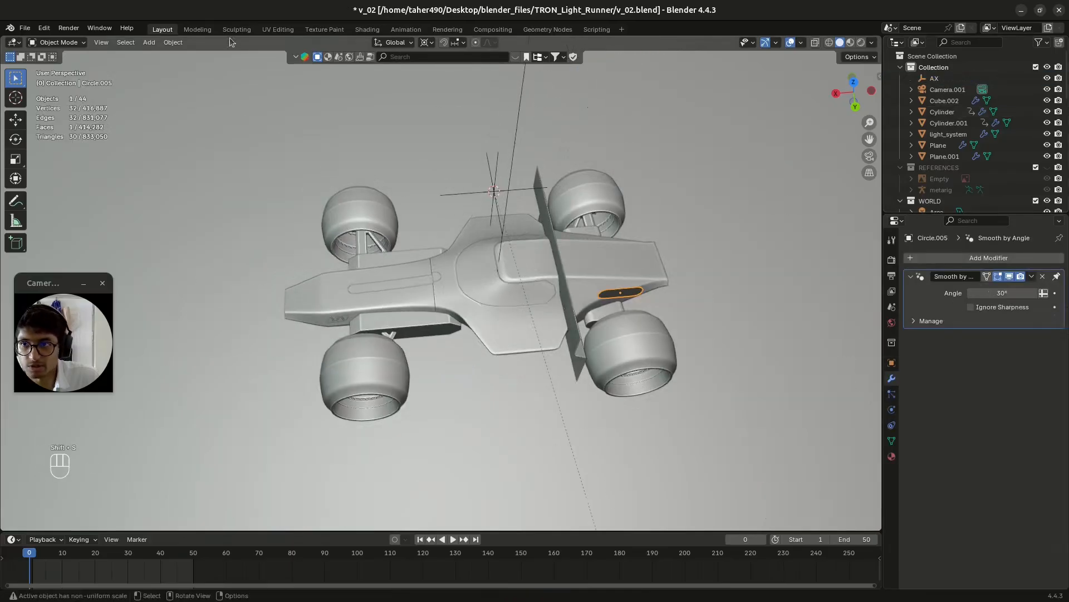
pyautogui.click(173, 42)
pyautogui.moveTo(188, 111)
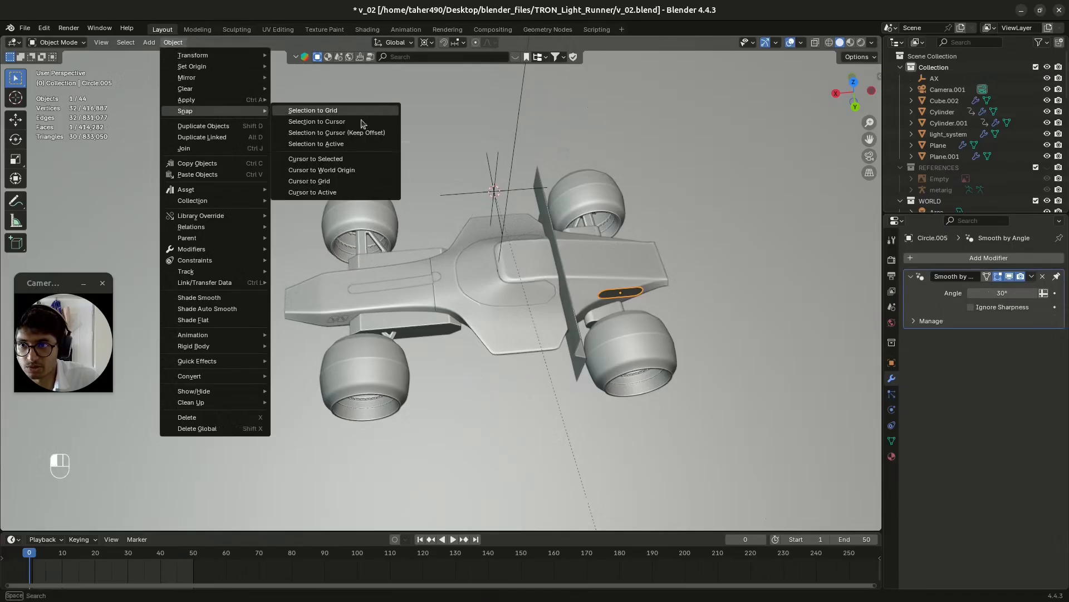
pyautogui.click(316, 122)
# Rotate the rounded profile 90° about the X axis and save the file.
pyautogui.moveTo(493, 198); pyautogui.dragTo(518, 289, button='middle')
pyautogui.press('r')
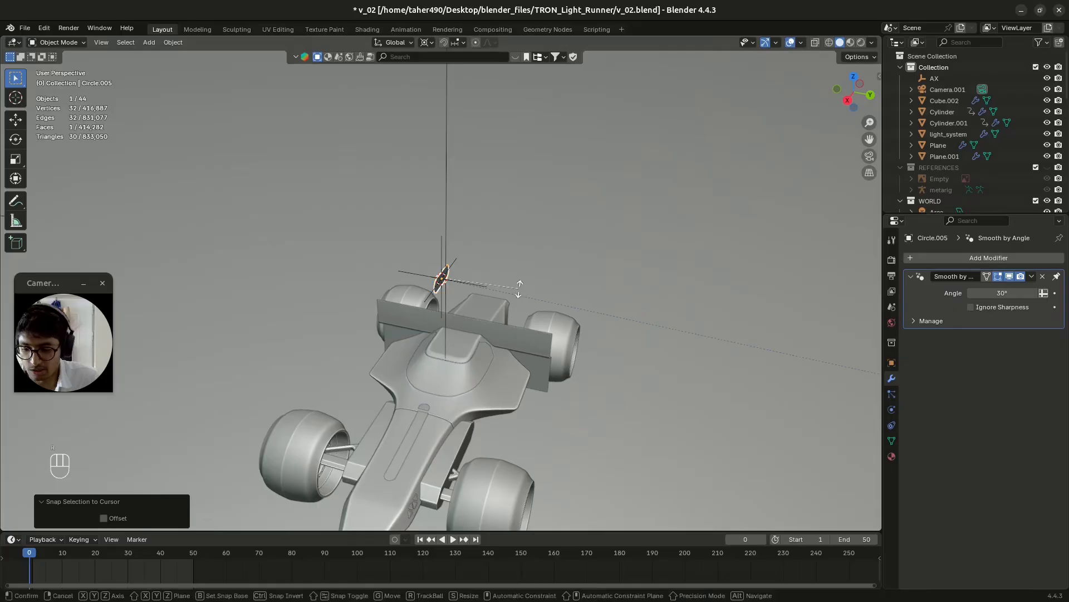
pyautogui.press('x')
pyautogui.press('KP_9')
pyautogui.press('KP_0')
pyautogui.press('KP_Enter')
pyautogui.hotkey('ctrl', 's')
# In top view, move the rounded profile about -1.97 m along X over the rear body.
pyautogui.click(851, 73)
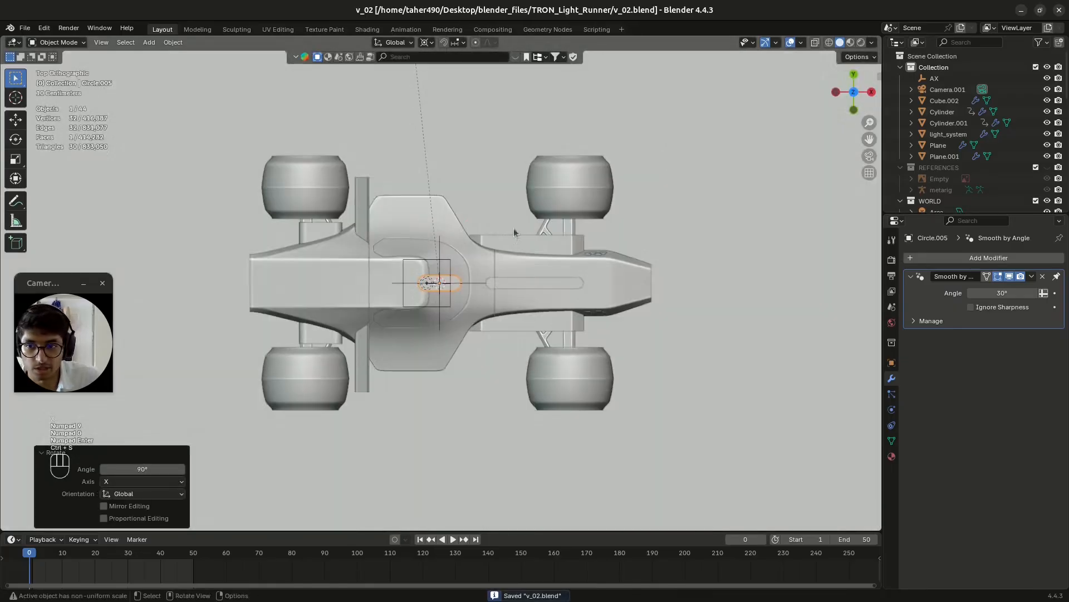
pyautogui.scroll(4, 459, 320)
pyautogui.press('g')
pyautogui.press('x')
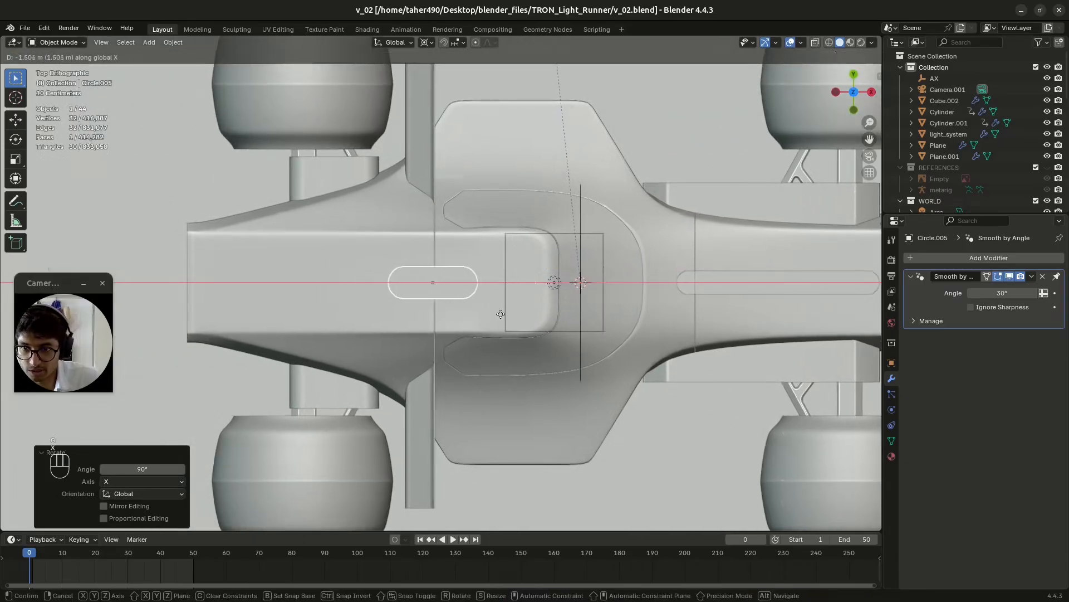
pyautogui.click(482, 313)
# Change the transform pivot to Median Point and scale the rounded profile up uniformly.
pyautogui.press('s')
pyautogui.press('Escape')
pyautogui.click(427, 42)
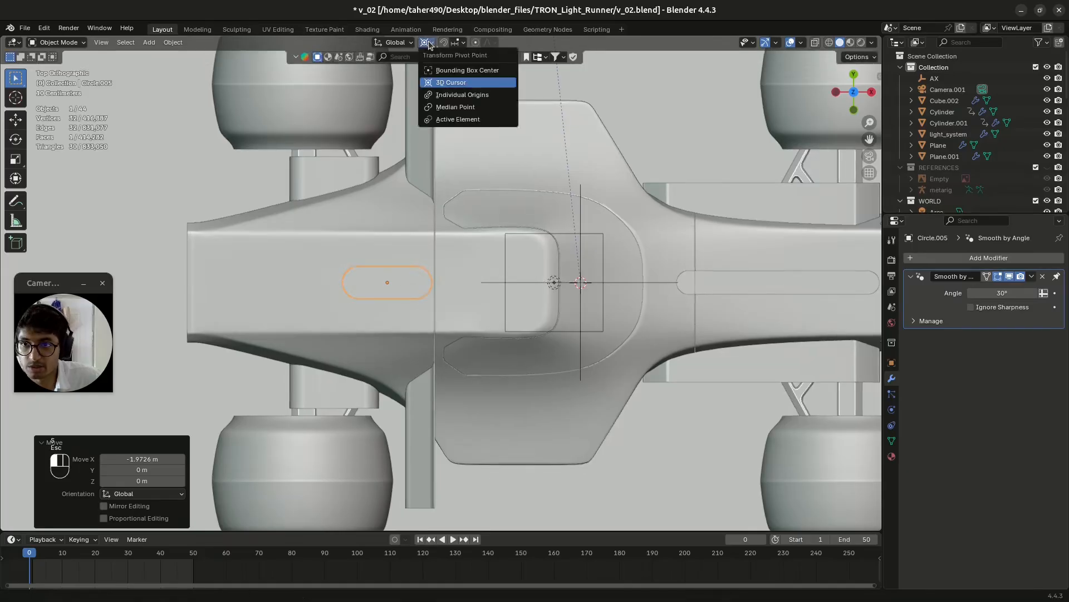
pyautogui.click(456, 106)
pyautogui.press('s')
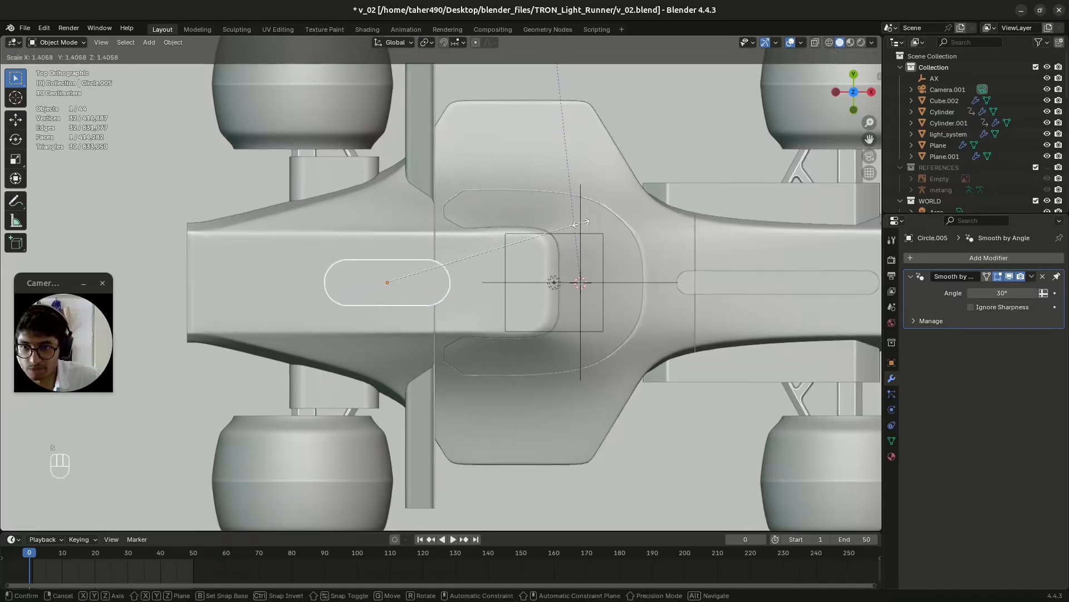
pyautogui.click(557, 236)
# Lengthen the profile by moving its rear rounded-end vertices along negative X, then save the file in Object Mode.
pyautogui.press('Tab')
pyautogui.hotkey('alt', 'z')
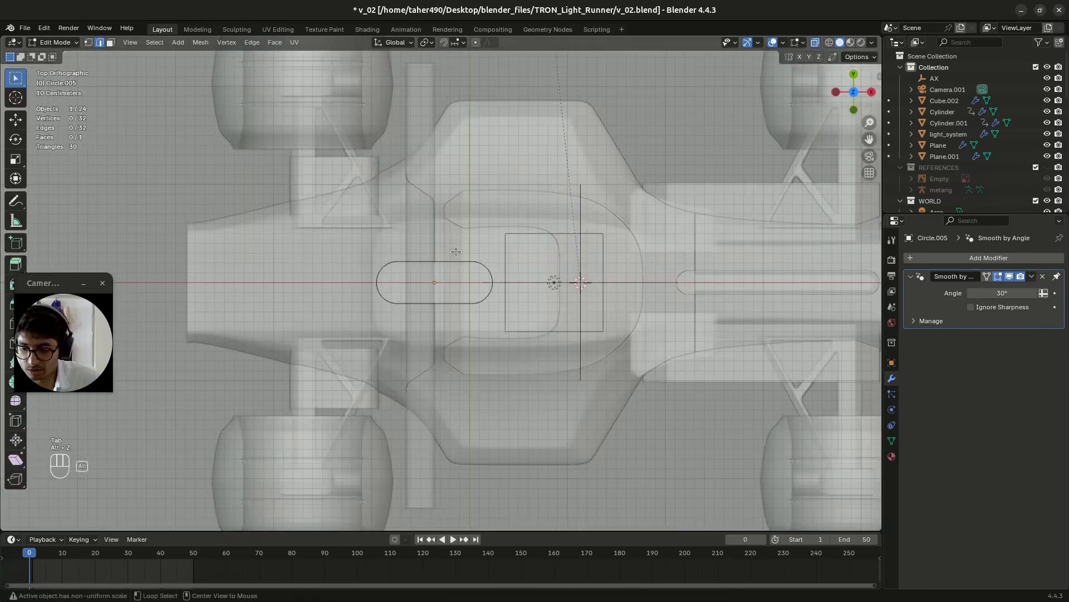
pyautogui.press('1')
pyautogui.moveTo(355, 248); pyautogui.dragTo(421, 322)
pyautogui.press('g')
pyautogui.press('x')
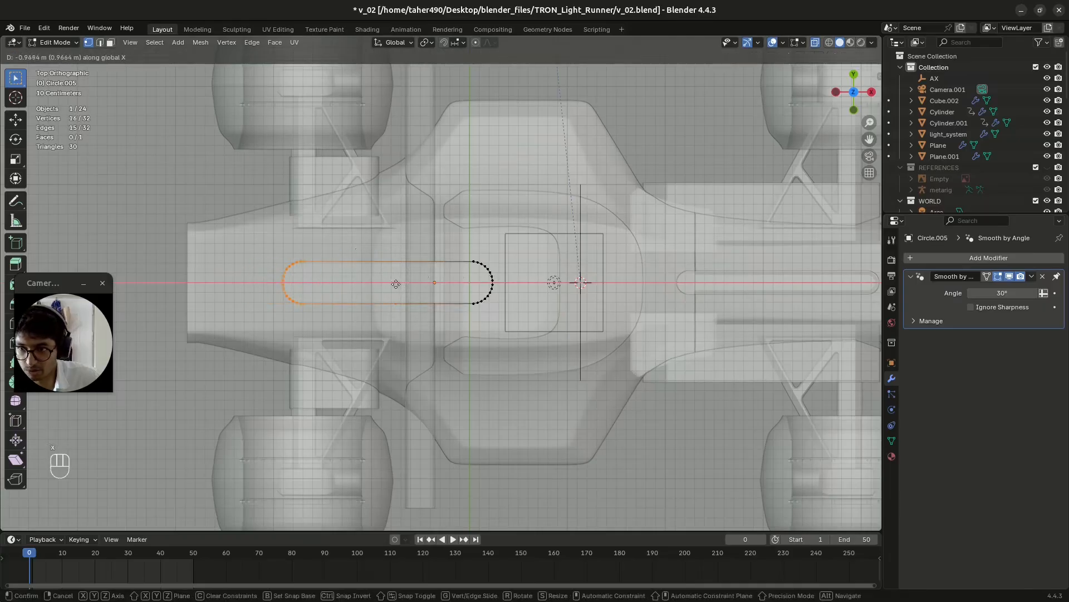
pyautogui.click(378, 285)
pyautogui.press('Tab')
pyautogui.hotkey('ctrl', 's')
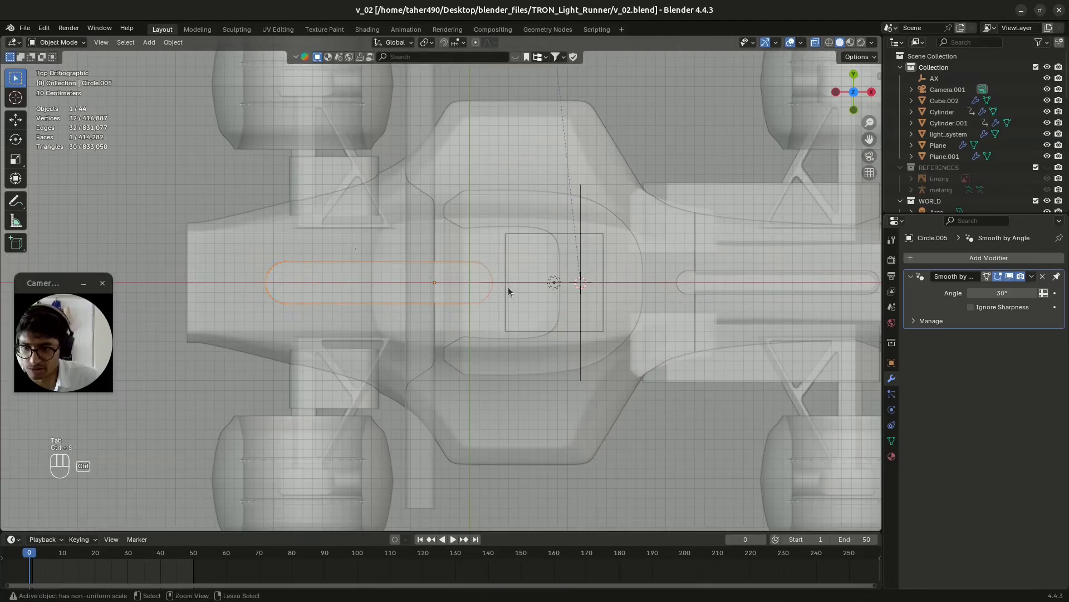
# Subdivide the profile's two long straight edges together with 2 cuts to add two cross edges.
pyautogui.press('Tab')
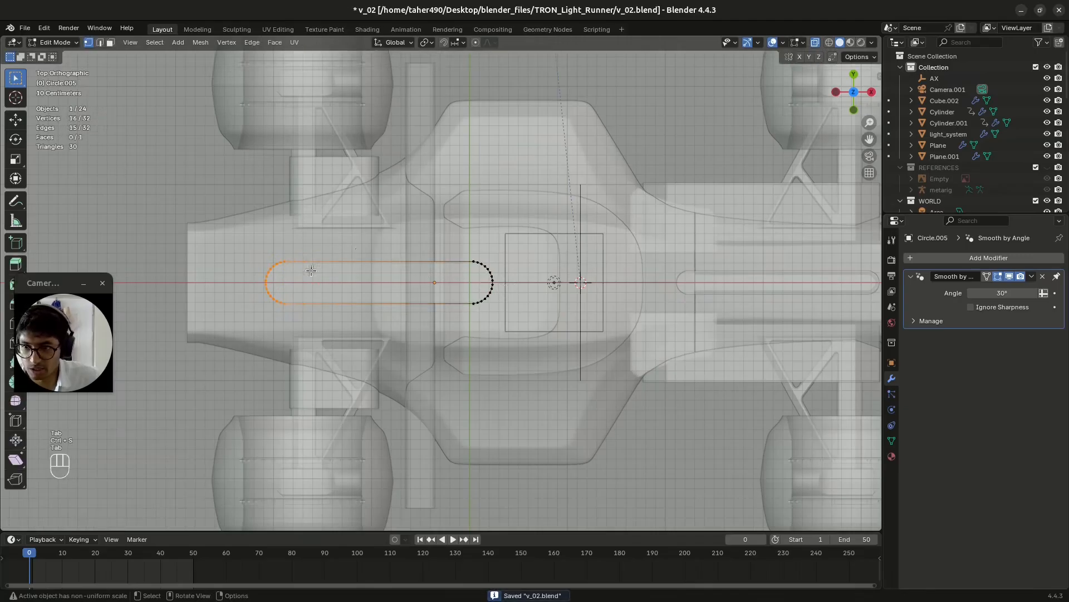
pyautogui.press('2')
pyautogui.click(319, 261)
pyautogui.keyDown('shift'); pyautogui.click(335, 303); pyautogui.keyUp('shift')
pyautogui.rightClick(312, 270)
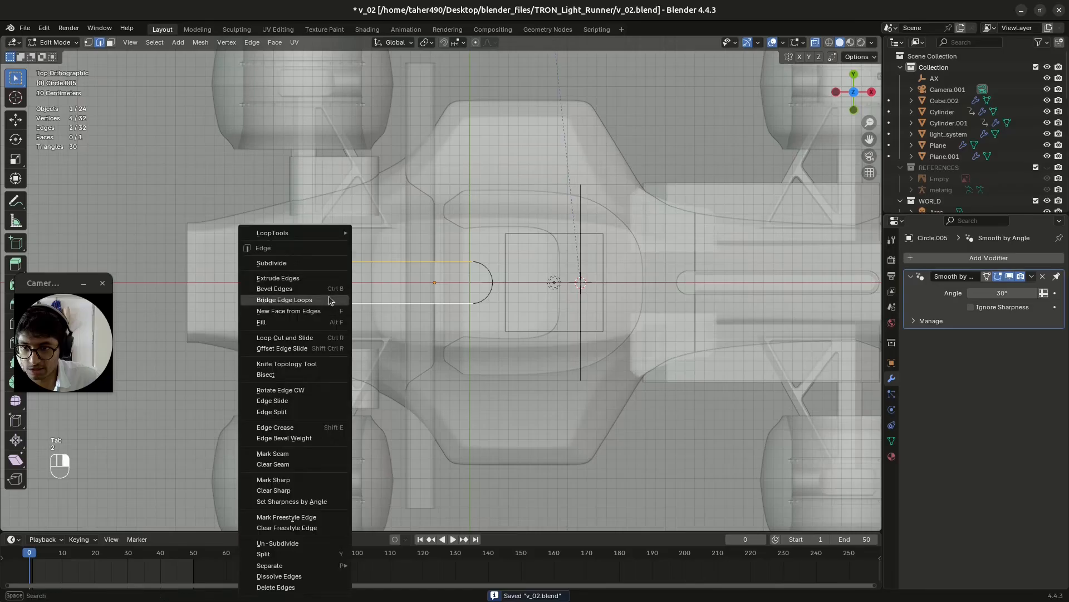
pyautogui.click(312, 263)
pyautogui.click(182, 445)
# Slide the two cross edges outward toward the profile's rounded ends, the front one with a factor of about -0.776.
pyautogui.click(346, 275)
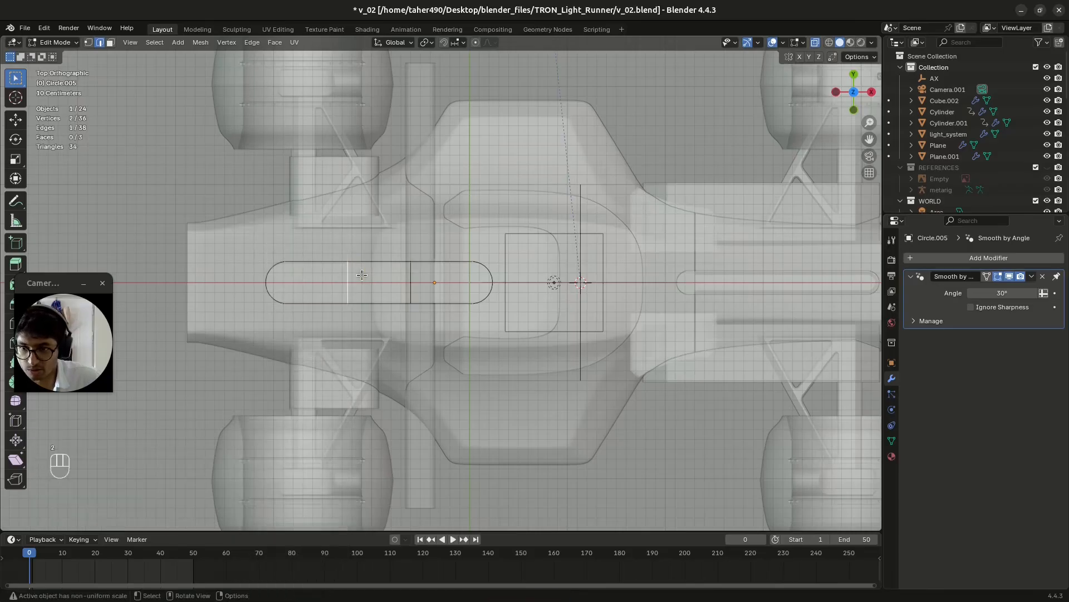
pyautogui.press('g')
pyautogui.press('g')
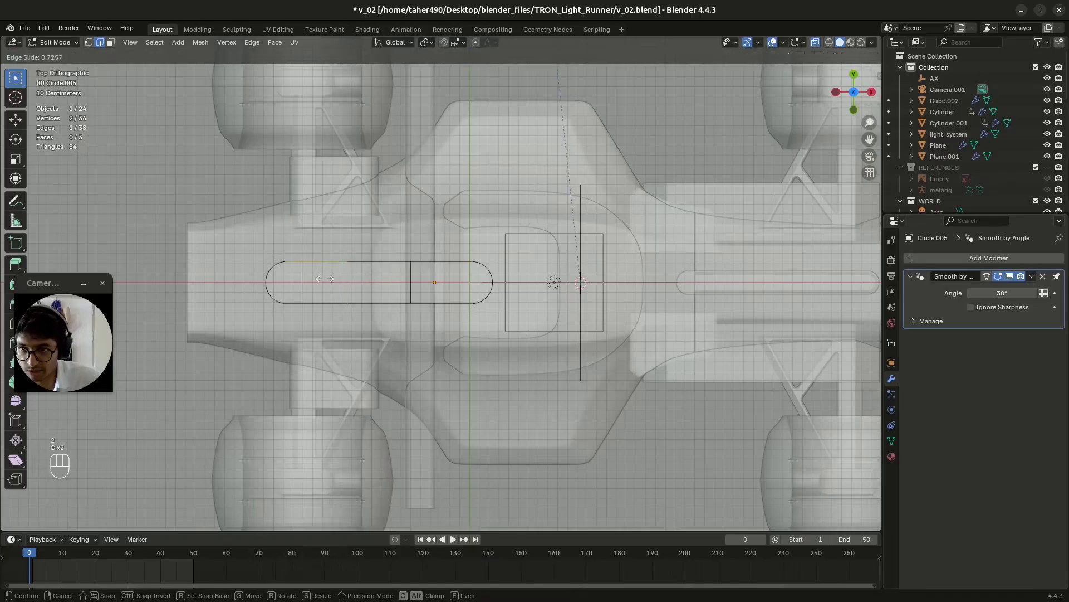
pyautogui.click(322, 279)
pyautogui.click(410, 281)
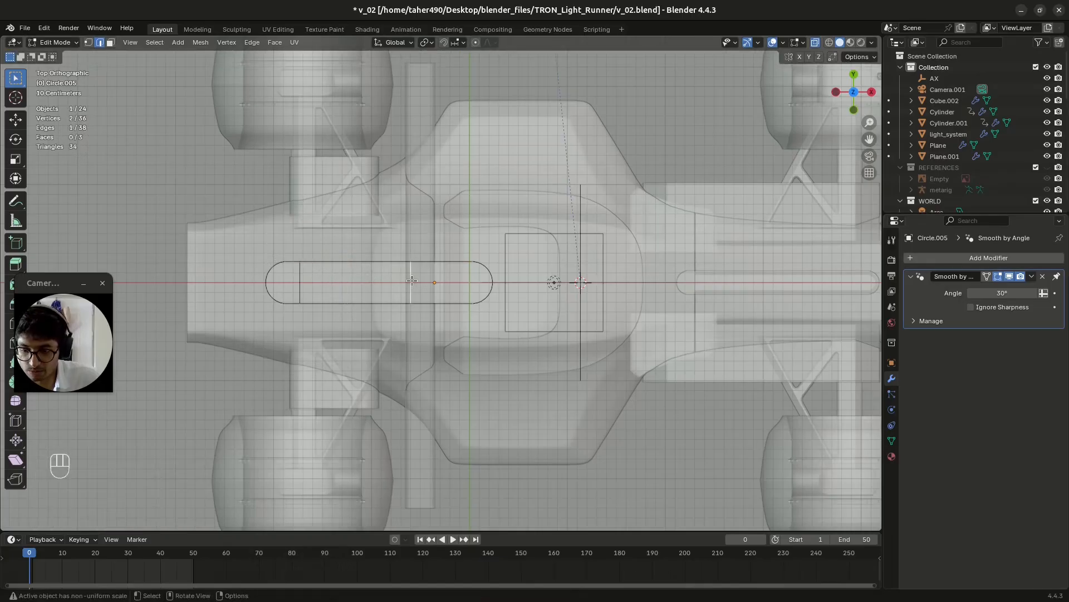
pyautogui.press('g')
pyautogui.press('g')
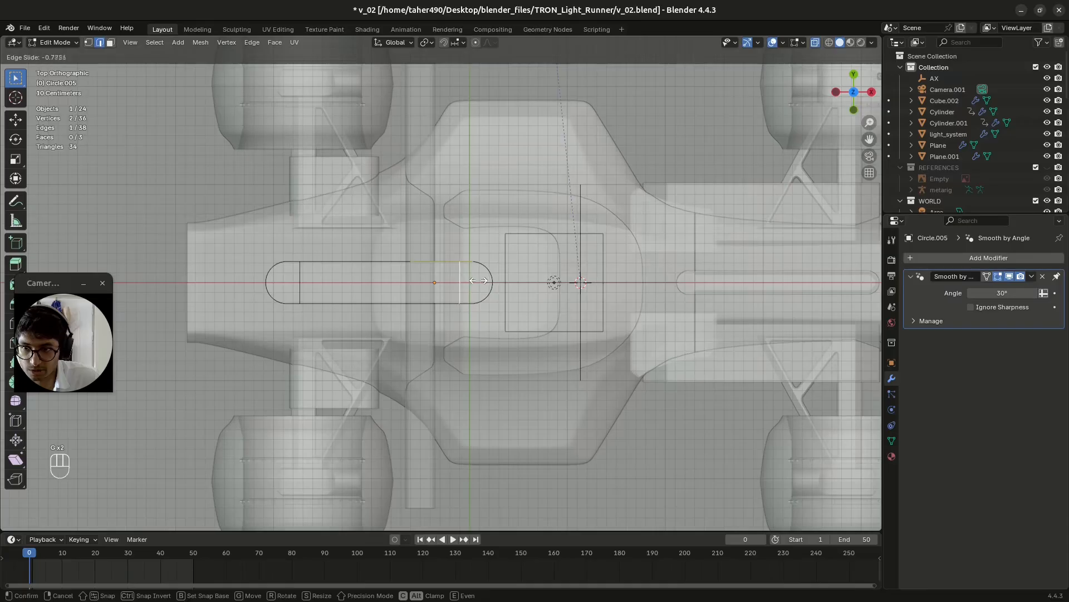
pyautogui.click(478, 281)
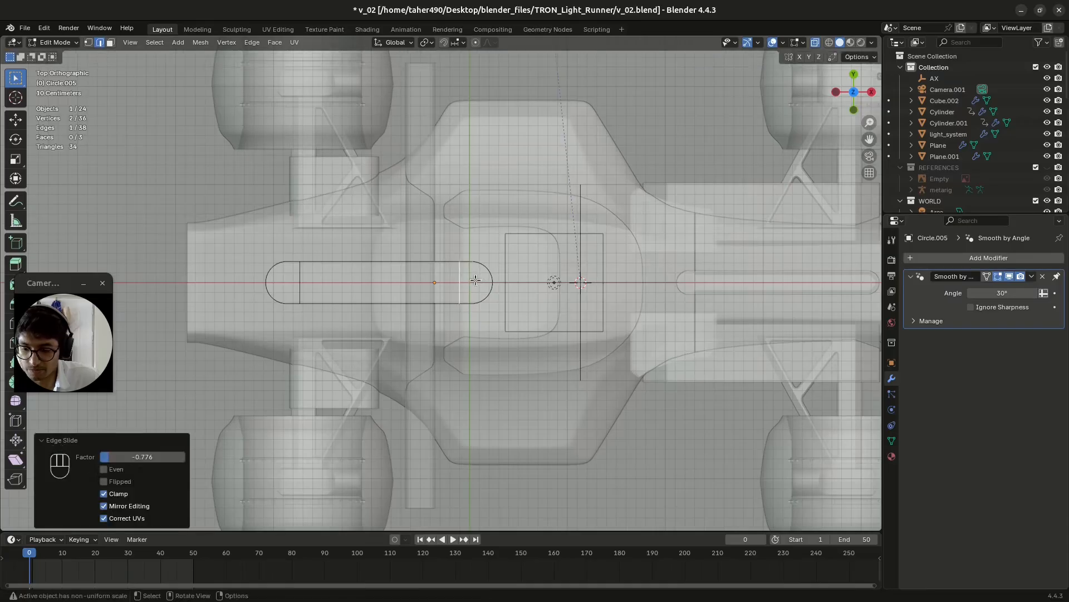
# Add seven evenly spaced loop cuts between the two cross edges, then return to Object Mode and save the file.
pyautogui.hotkey('alt', 'z')
pyautogui.moveTo(475, 280); pyautogui.dragTo(543, 228, button='middle')
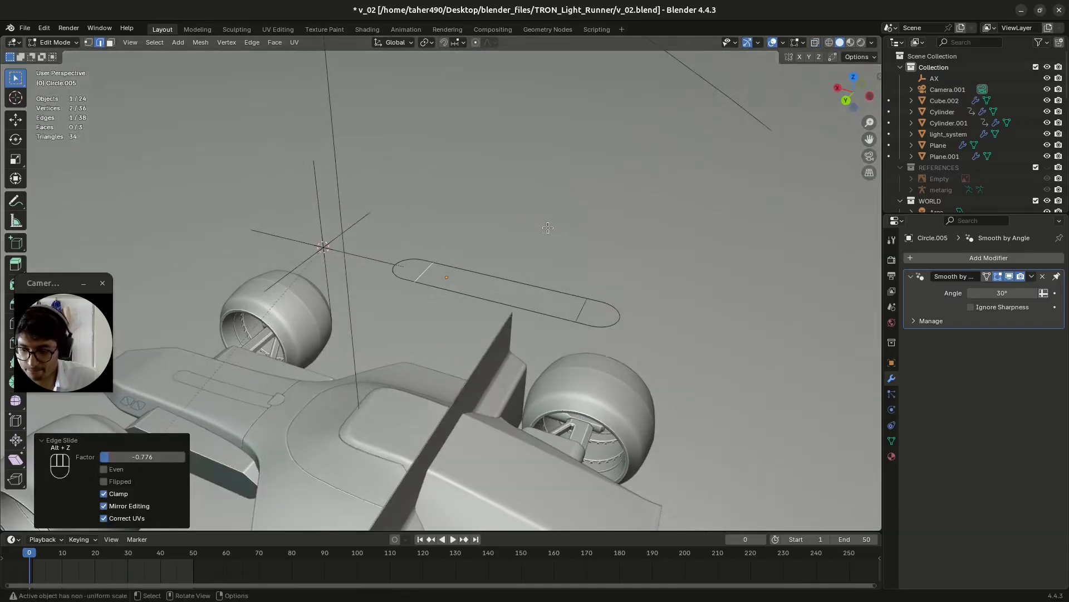
pyautogui.hotkey('ctrl', 'r')
pyautogui.scroll(6, 491, 285)
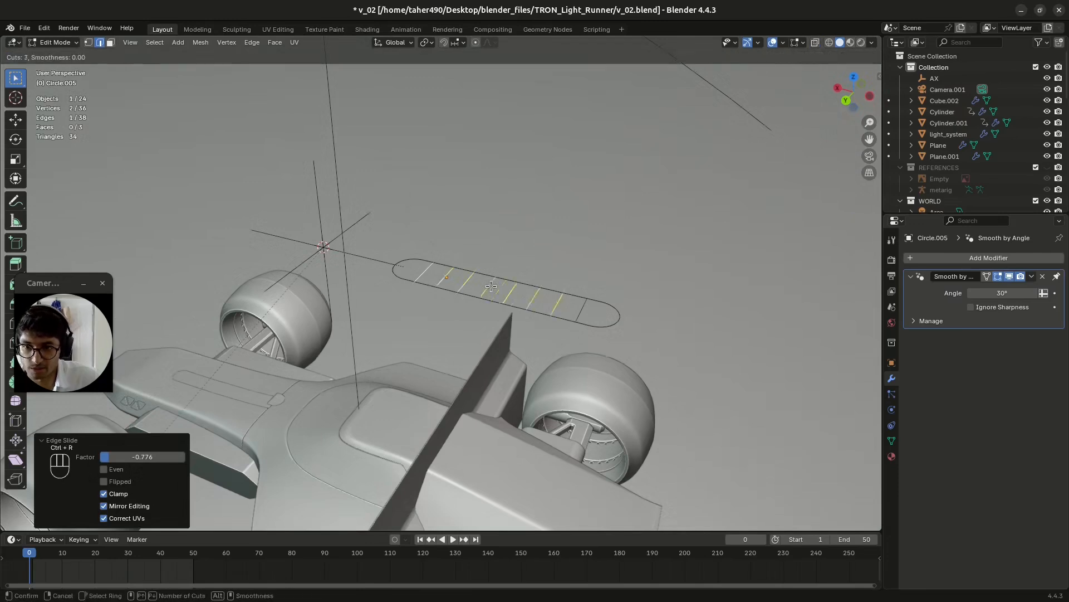
pyautogui.click(490, 286)
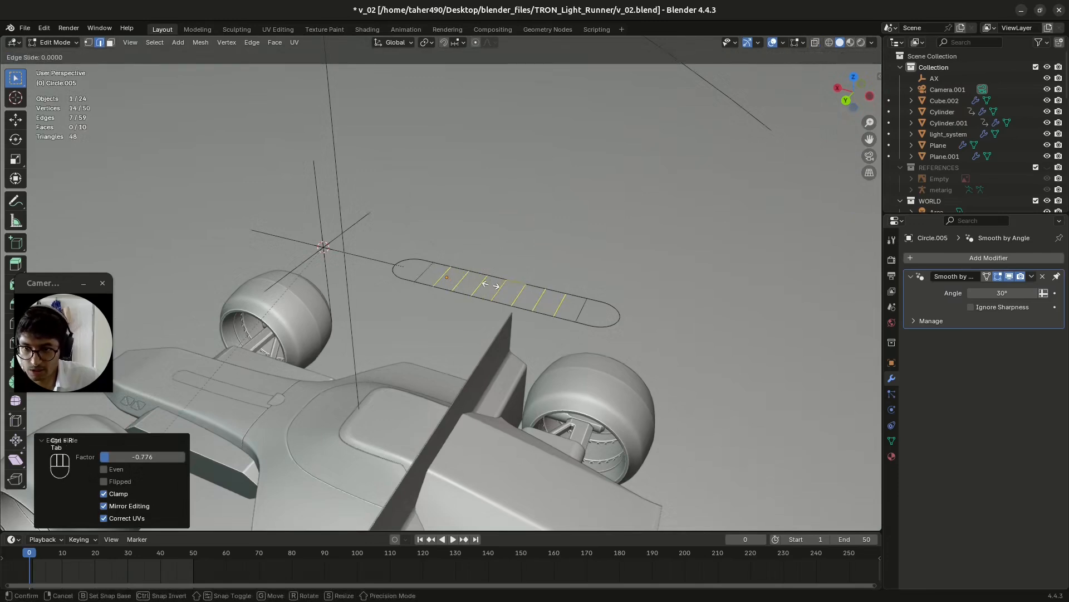
pyautogui.press('Escape')
pyautogui.press('Tab')
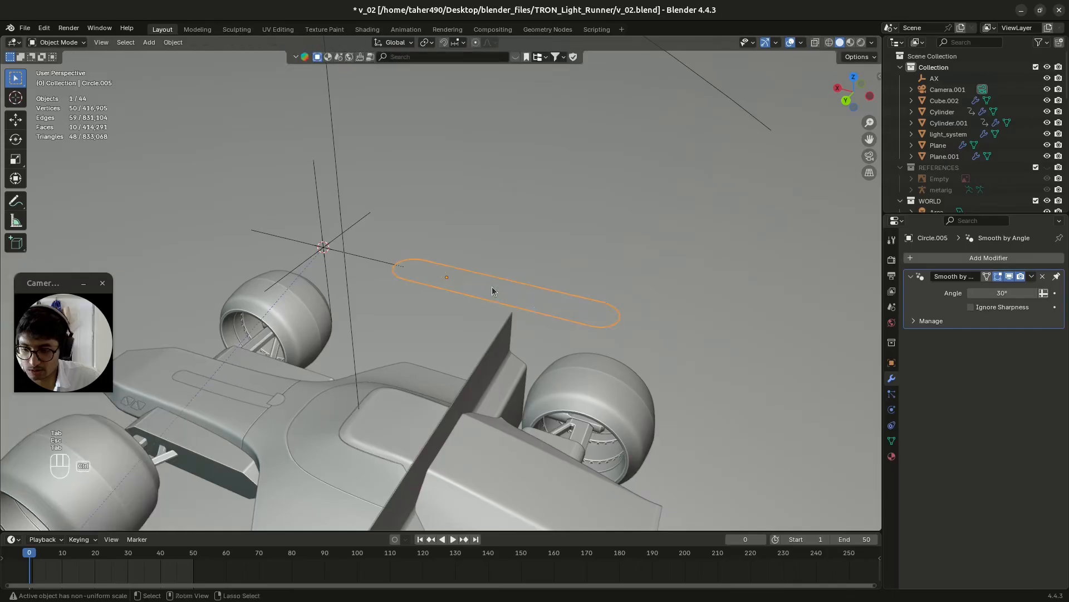
pyautogui.hotkey('ctrl', 's')
# In back view, lower the rounded profile about 2.2 m along Z to just above the rear body.
pyautogui.click(846, 101)
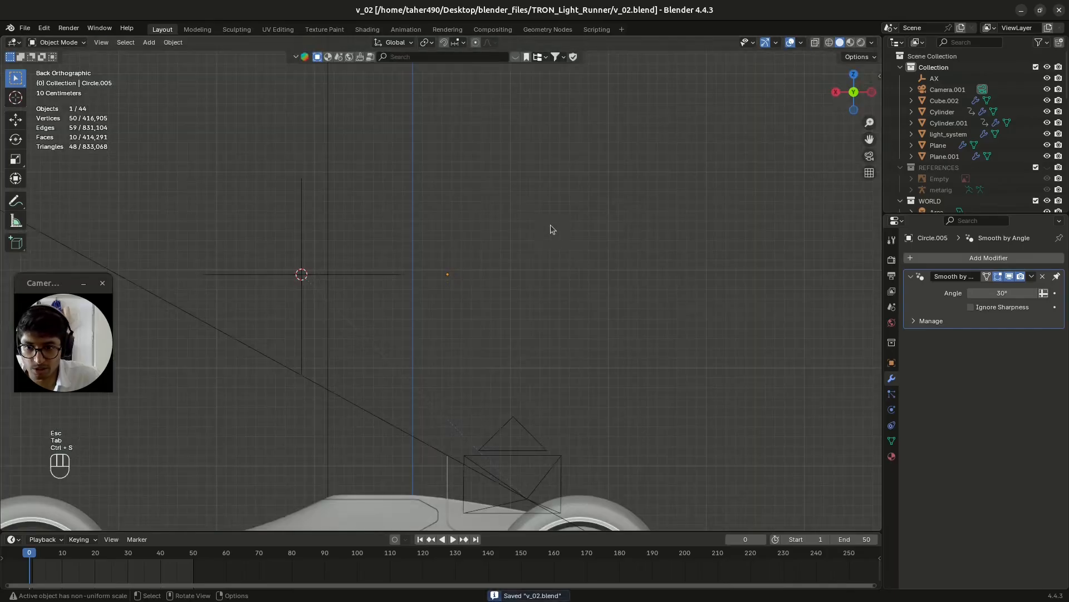
pyautogui.press('g')
pyautogui.press('z')
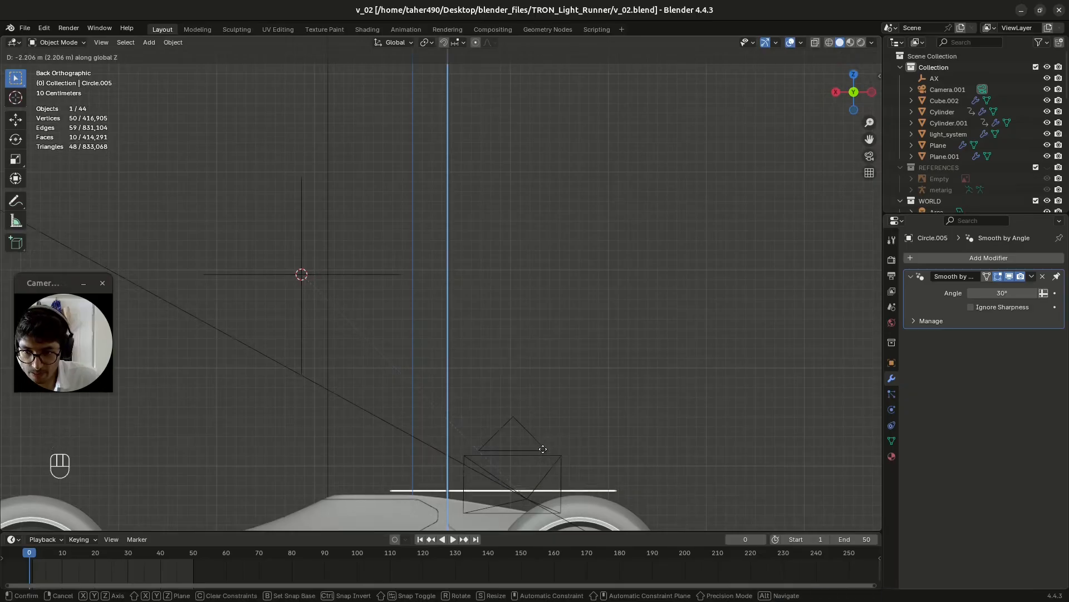
pyautogui.click(542, 449)
pyautogui.moveTo(576, 390); pyautogui.dragTo(568, 311, button='middle')
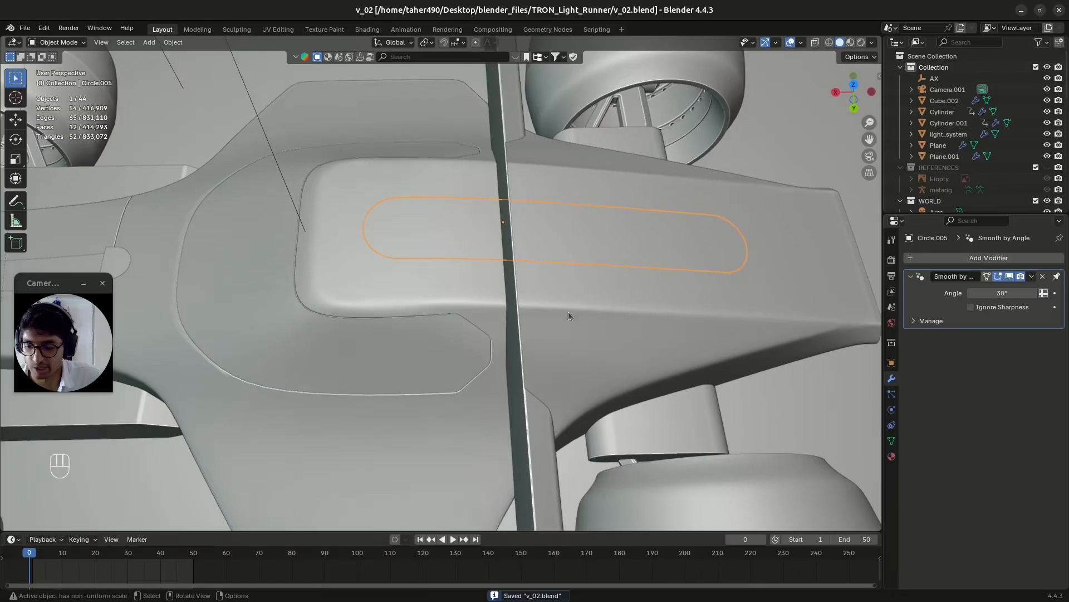
# Inset all faces of the rounded profile by about 0.125 m and move the inner faces along Z.
pyautogui.press('Tab')
pyautogui.press('3')
pyautogui.press('a')
pyautogui.press('i')
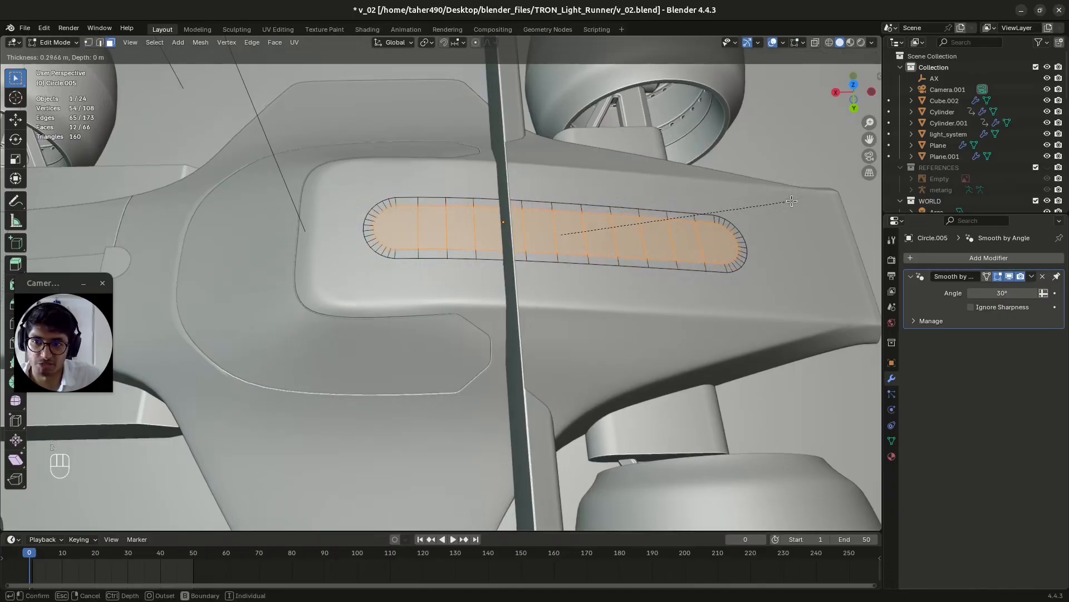
pyautogui.click(796, 199)
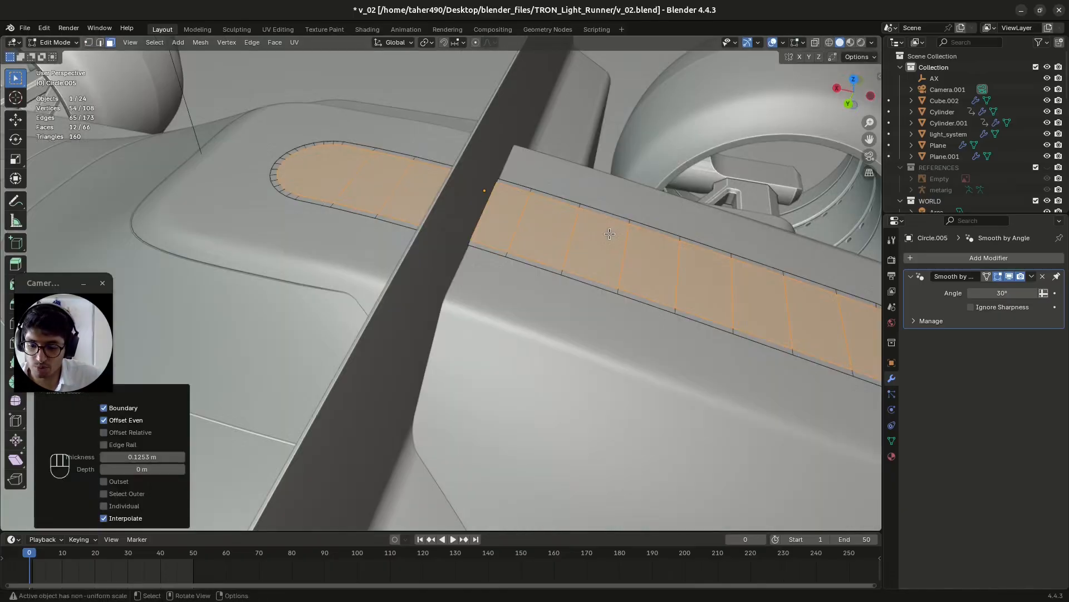
pyautogui.press('g')
pyautogui.press('z')
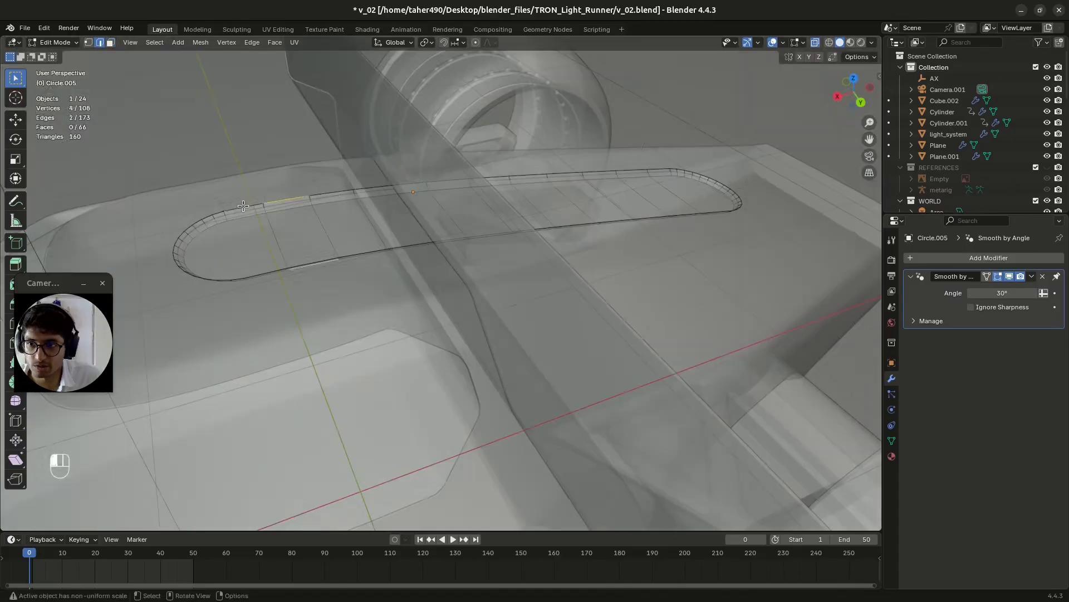
# Select the straight edge run along one long side of the profile's rim and start selecting the opposite side.
pyautogui.click(243, 206)
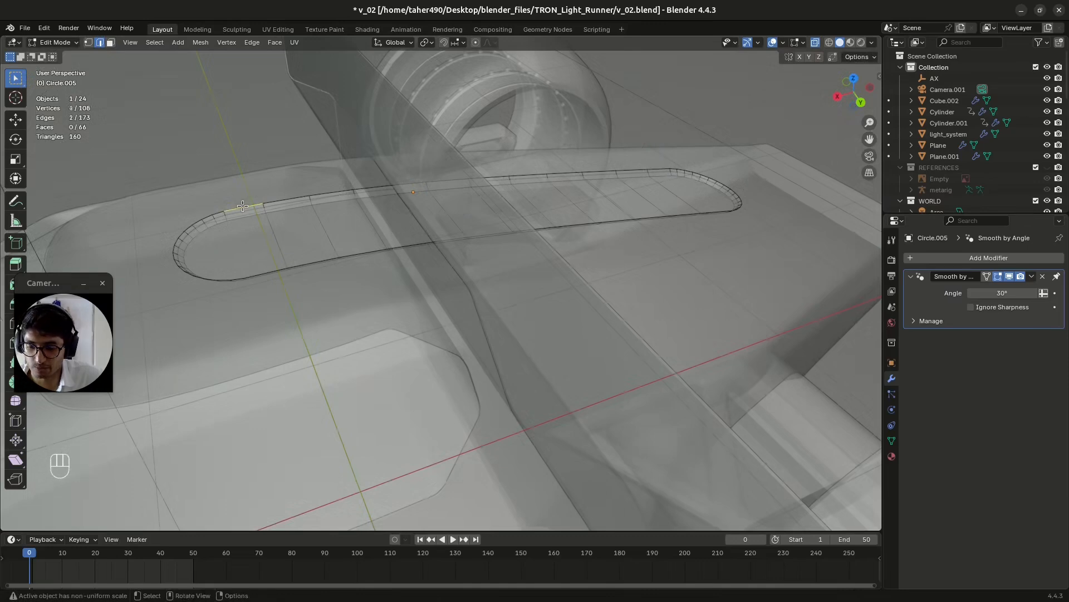
pyautogui.keyDown('ctrl'); pyautogui.click(657, 170); pyautogui.keyUp('ctrl')
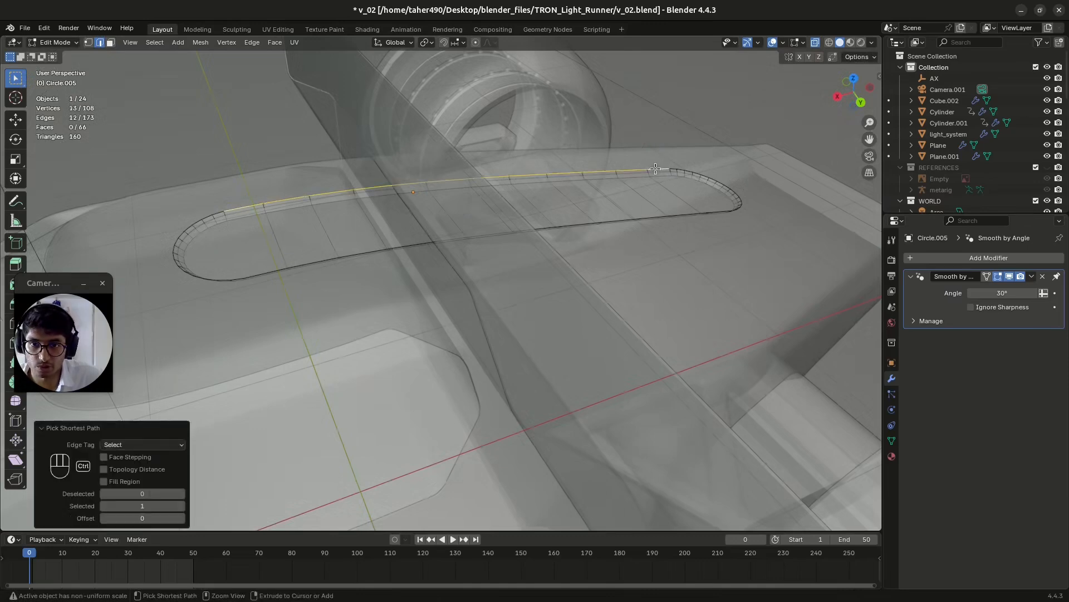
pyautogui.keyDown('shift'); pyautogui.click(265, 271); pyautogui.keyUp('shift')
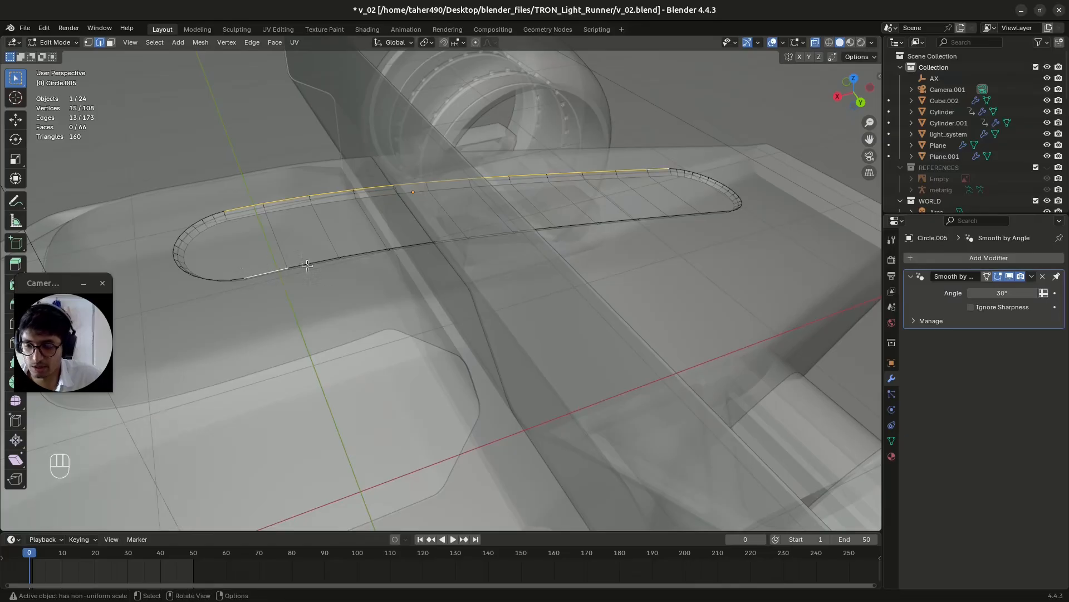
# Bridge the two long edge chains of the slot cutter with faces.
pyautogui.keyDown('ctrl'); pyautogui.click(716, 211); pyautogui.keyUp('ctrl')
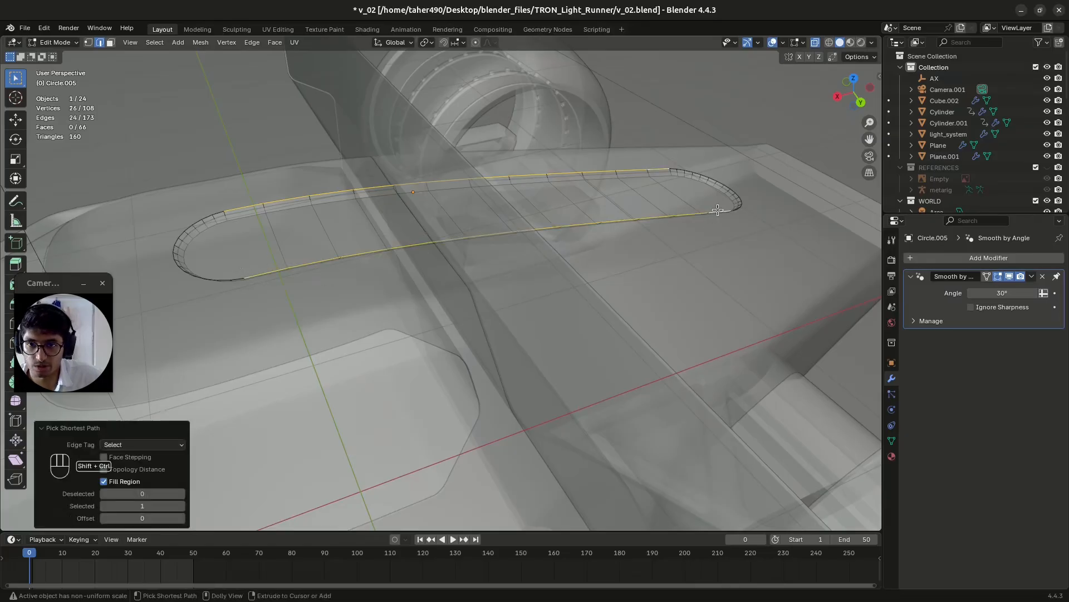
pyautogui.click(254, 44)
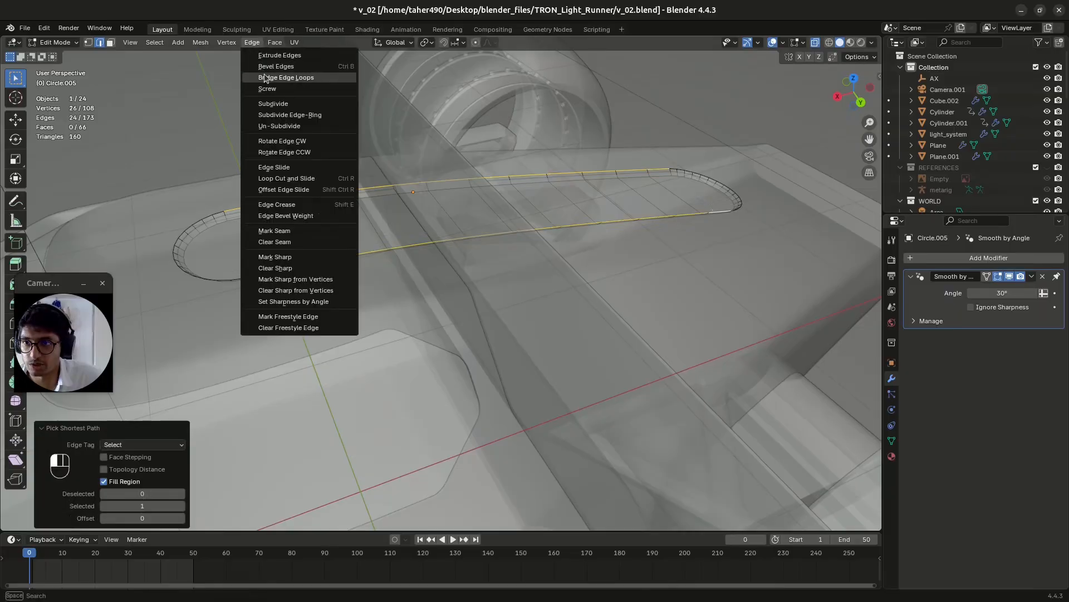
pyautogui.click(265, 76)
# Fill the open rounded boundaries at both ends of the slot cutter with faces.
pyautogui.moveTo(265, 76); pyautogui.dragTo(323, 268, button='middle')
pyautogui.click(328, 278)
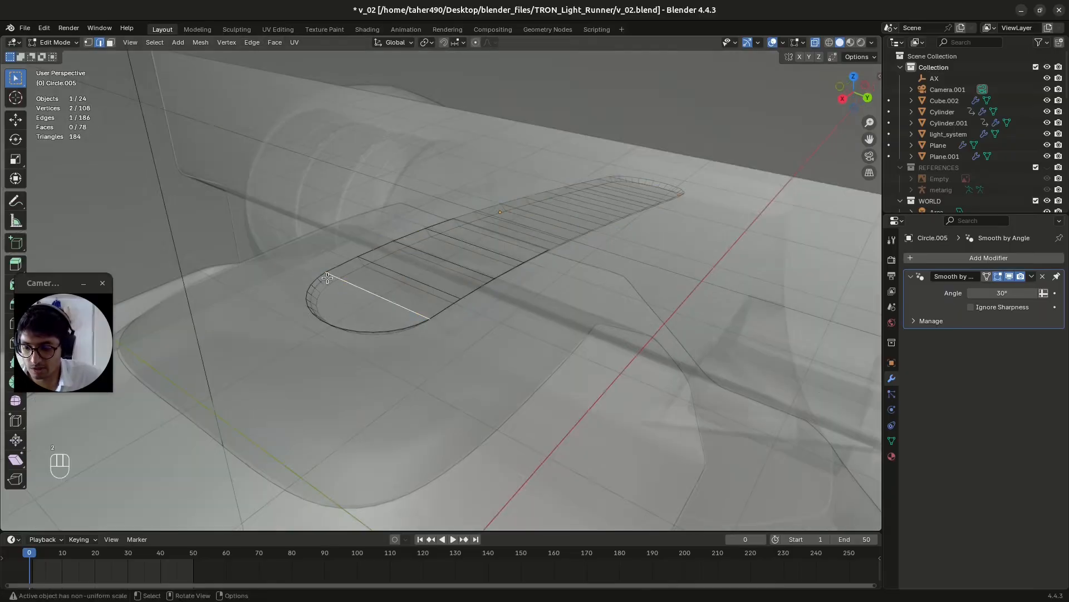
pyautogui.keyDown('alt'); pyautogui.keyDown('shift'); pyautogui.click(324, 274); pyautogui.keyUp('shift'); pyautogui.keyUp('alt')
pyautogui.press('f')
pyautogui.moveTo(673, 193); pyautogui.dragTo(574, 236, button='middle')
pyautogui.scroll(3, 575, 269)
pyautogui.keyDown('shift'); pyautogui.moveTo(858, 249); pyautogui.dragTo(425, 231, button='middle'); pyautogui.keyUp('shift')
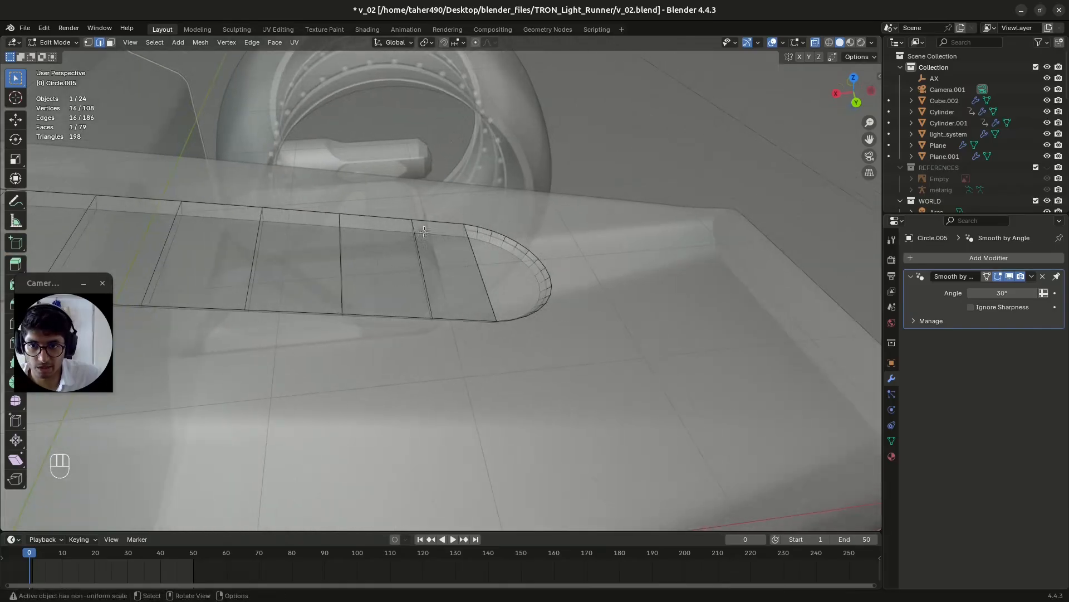
pyautogui.keyDown('alt'); pyautogui.click(469, 229); pyautogui.keyUp('alt')
pyautogui.press('f')
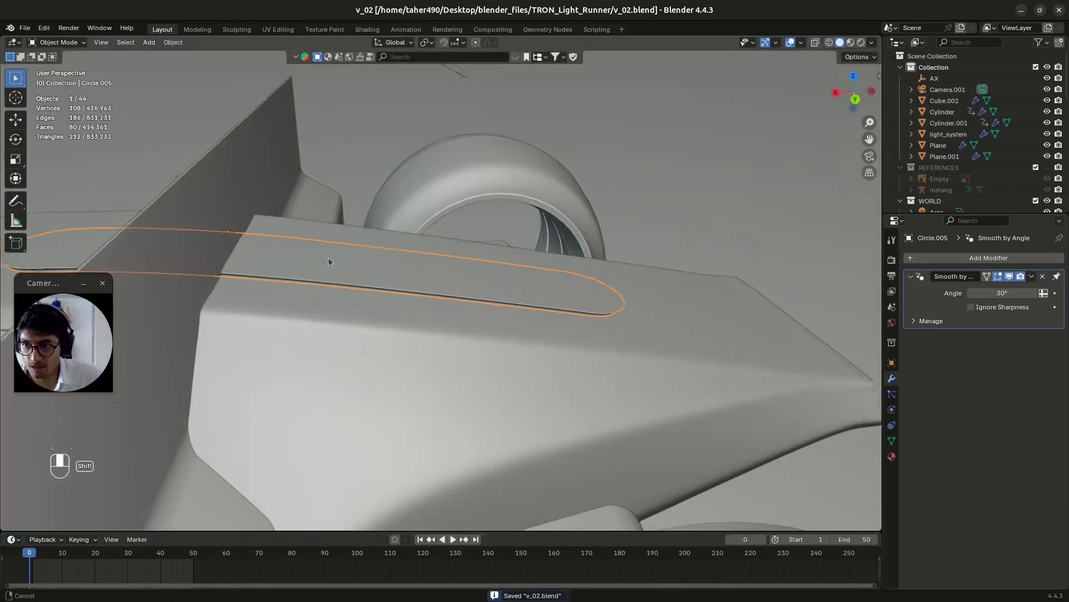
# Separate the front half of the slot cutter into its own object and save the file.
pyautogui.moveTo(328, 257)
pyautogui.keyDown('shift'); pyautogui.mouseDown(button='middle')
pyautogui.moveTo(375, 256)
pyautogui.moveTo(329, 313)
pyautogui.moveTo(318, 266)
pyautogui.mouseUp(button='middle'); pyautogui.keyUp('shift')
pyautogui.press('Tab')
pyautogui.hotkey('alt', 'z')
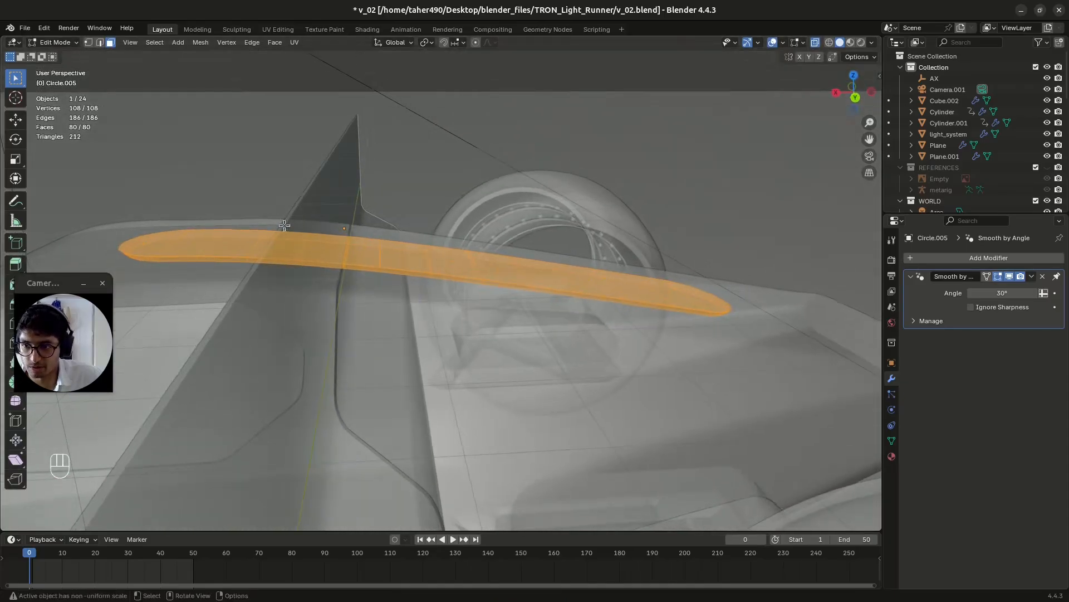
pyautogui.moveTo(95, 197); pyautogui.dragTo(345, 316)
pyautogui.press('p')
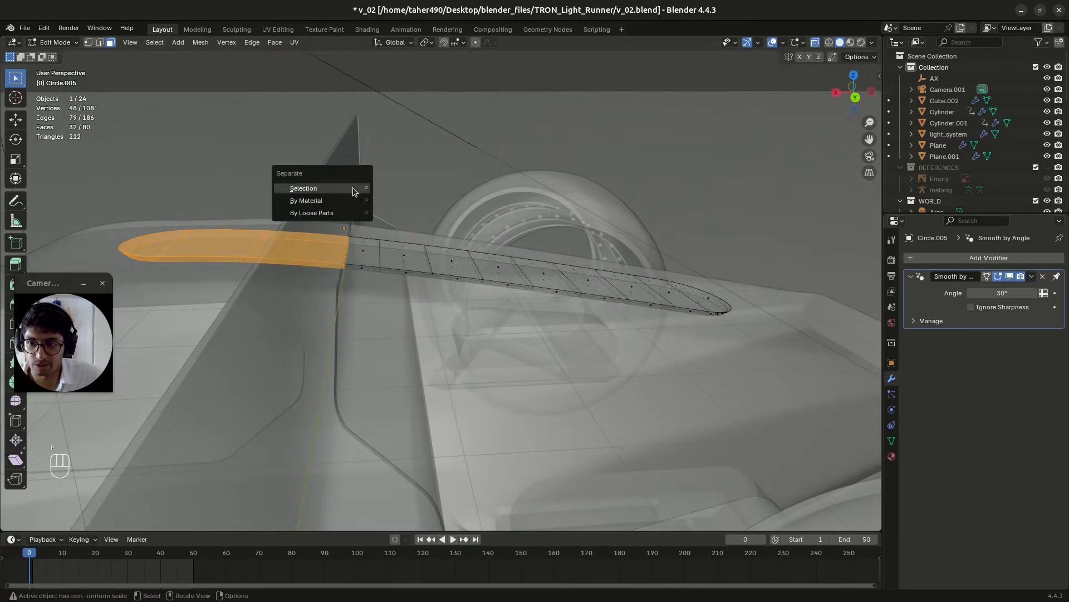
pyautogui.click(354, 188)
pyautogui.press('Tab')
pyautogui.hotkey('ctrl', 's')
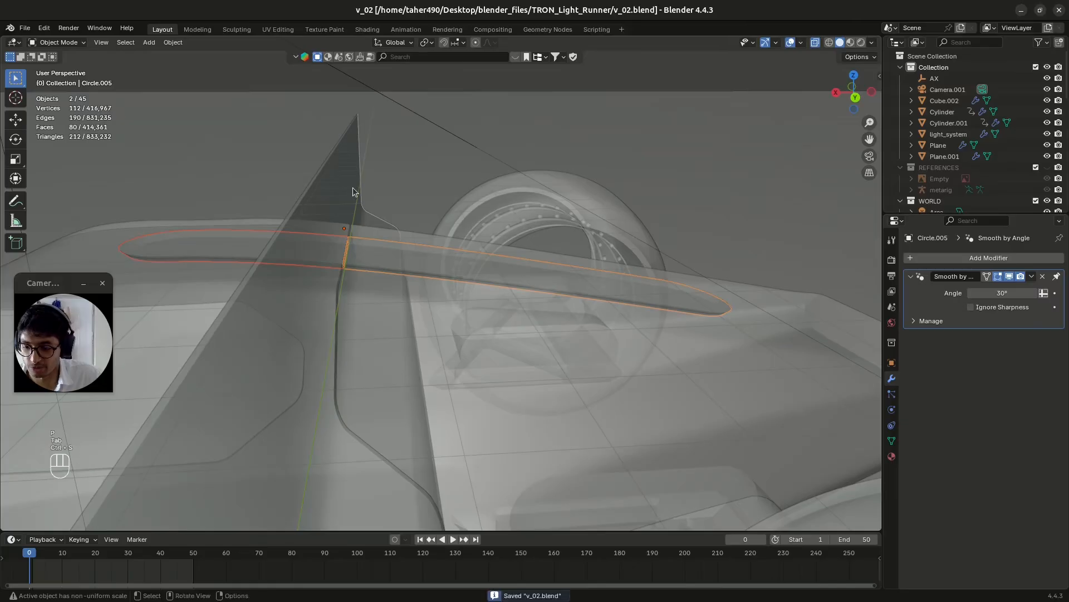
# Add a Boolean modifier in Difference mode with the Fast solver to the monocoque component.
pyautogui.hotkey('alt', 'z')
pyautogui.moveTo(283, 363); pyautogui.dragTo(301, 283, button='middle')
pyautogui.click(536, 266)
pyautogui.hotkey('ctrl', 's')
pyautogui.click(291, 342)
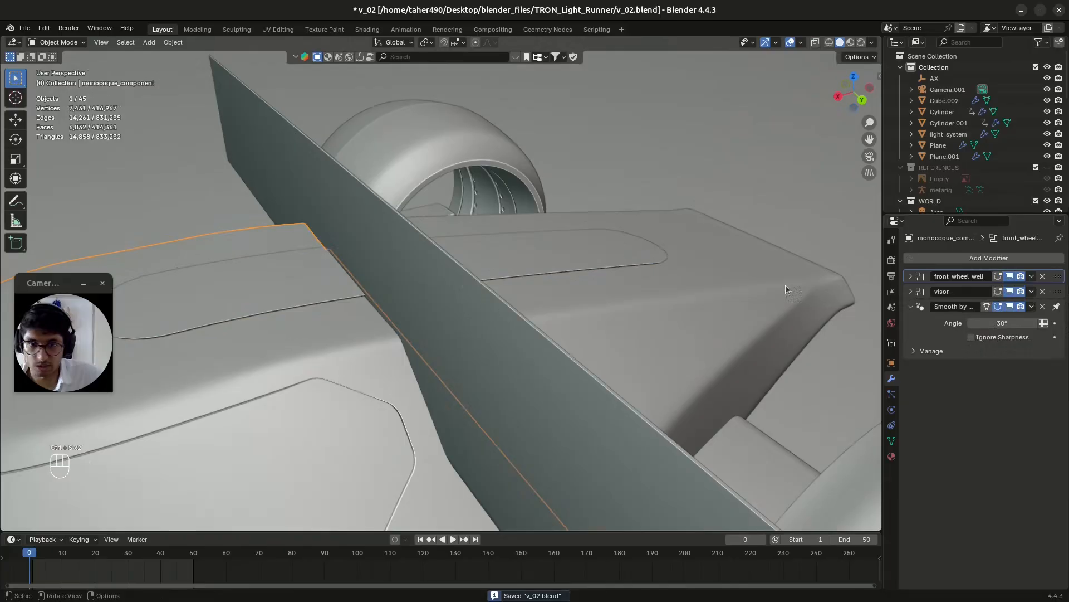
pyautogui.click(950, 258)
pyautogui.write('boo')
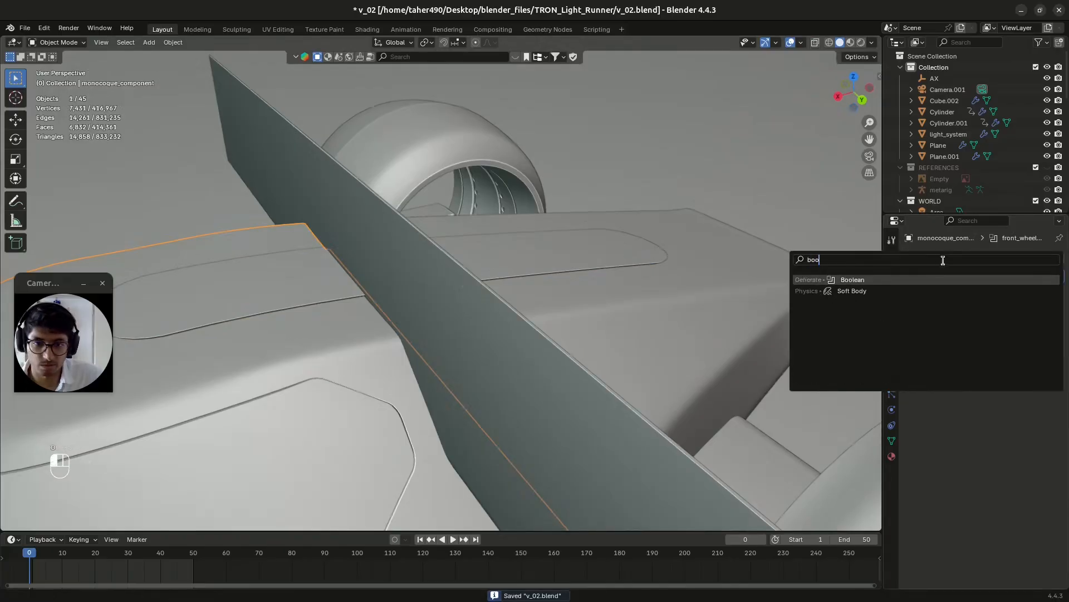
pyautogui.click(910, 278)
pyautogui.click(992, 366)
# Assign the front slot cutter Circle.006 as the monocoque's Boolean object and hide the BOOLEANS collection.
pyautogui.click(1042, 351)
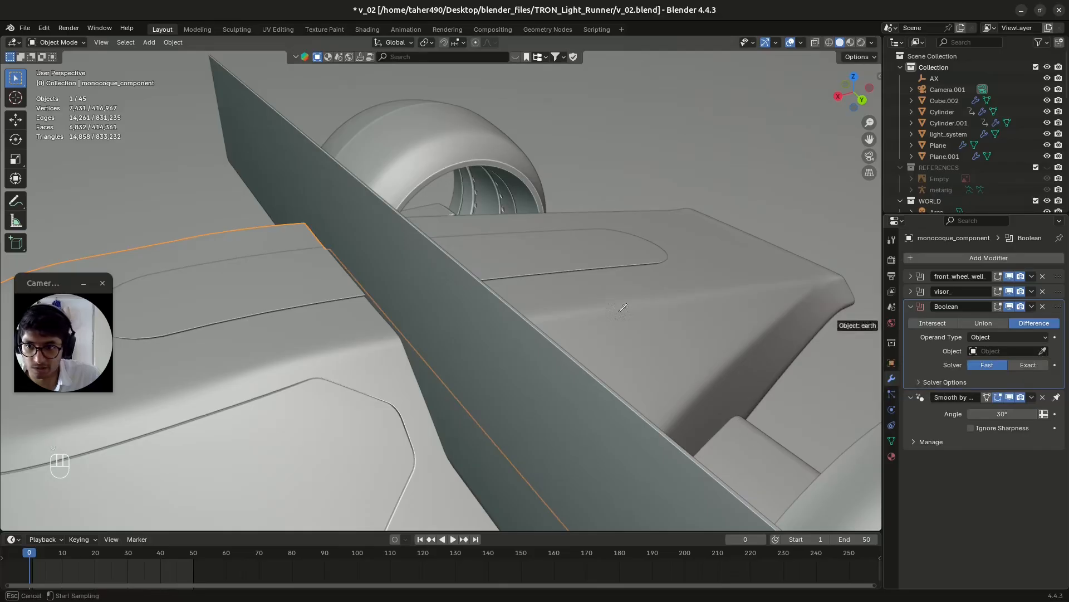
pyautogui.click(270, 262)
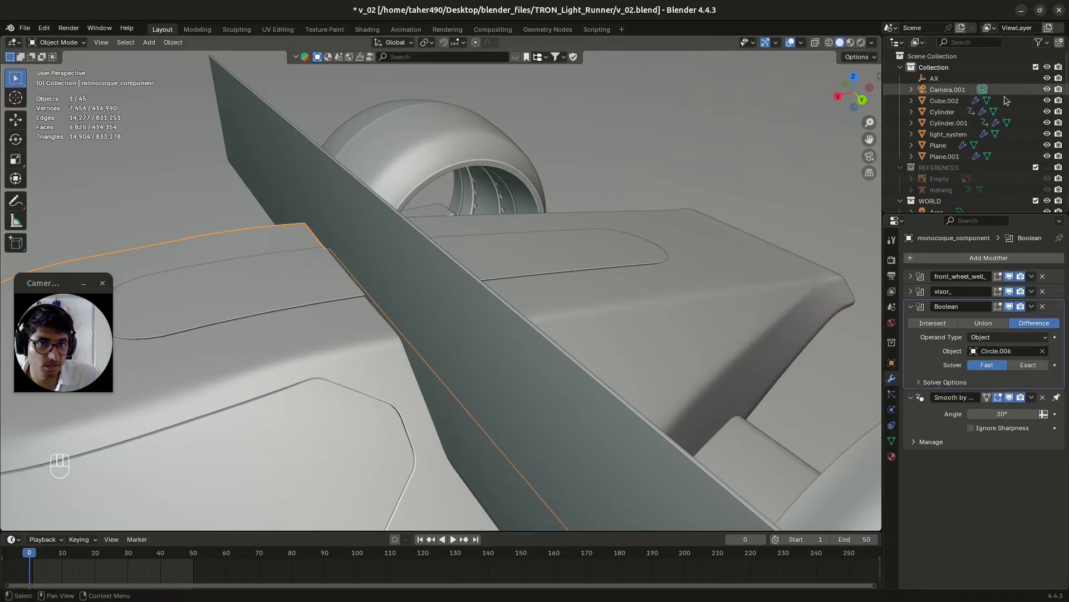
pyautogui.scroll(-10, 1005, 100)
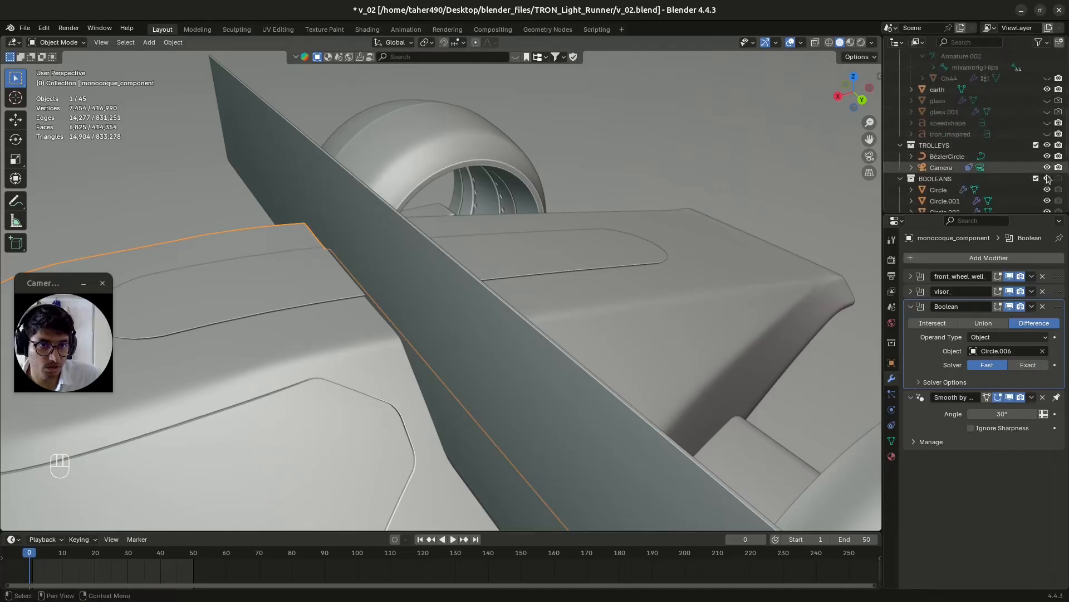
pyautogui.click(1048, 178)
pyautogui.moveTo(494, 318); pyautogui.dragTo(356, 298, button='middle')
# Try to cut the rear component with a Boolean difference, using the rear slot cutter Circle.005 as its object.
pyautogui.click(480, 293)
pyautogui.click(1006, 258)
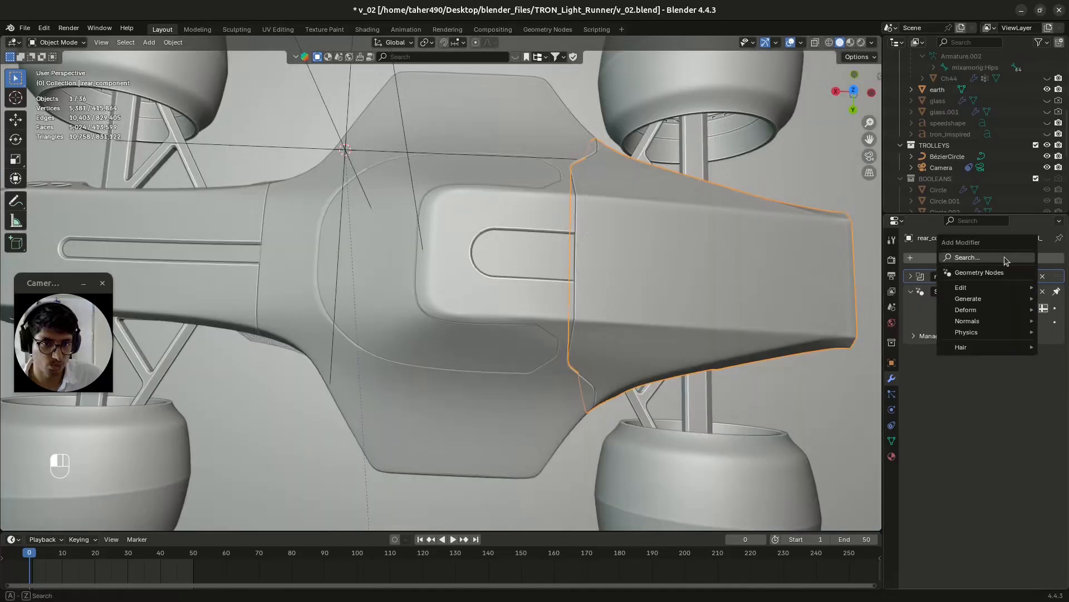
pyautogui.click(1005, 259)
pyautogui.write('boo')
pyautogui.click(950, 278)
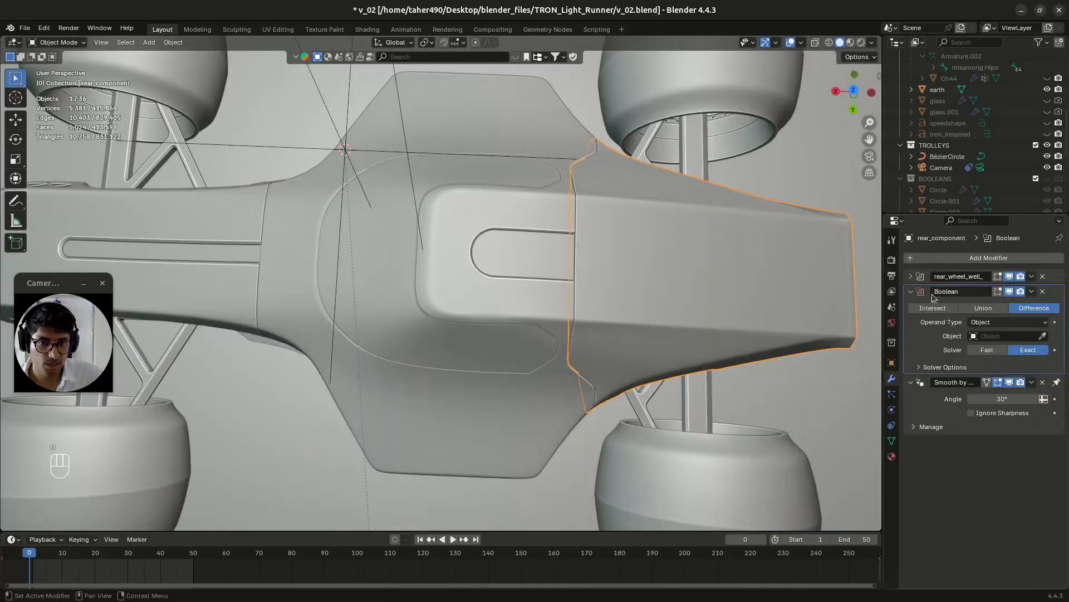
pyautogui.scroll(2, 1036, 139)
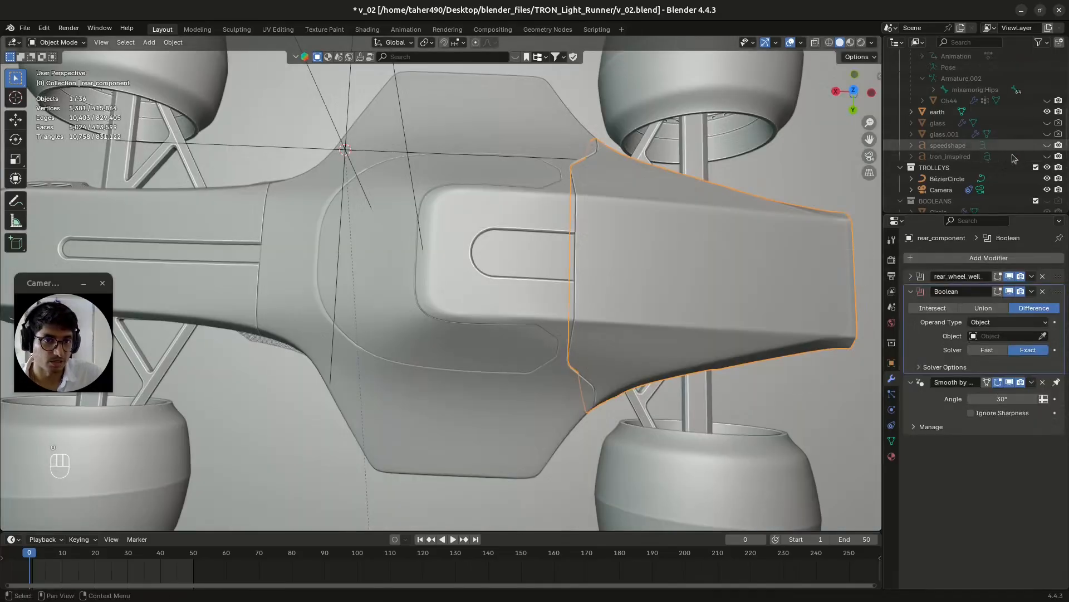
pyautogui.click(1047, 201)
pyautogui.click(1042, 336)
pyautogui.click(662, 261)
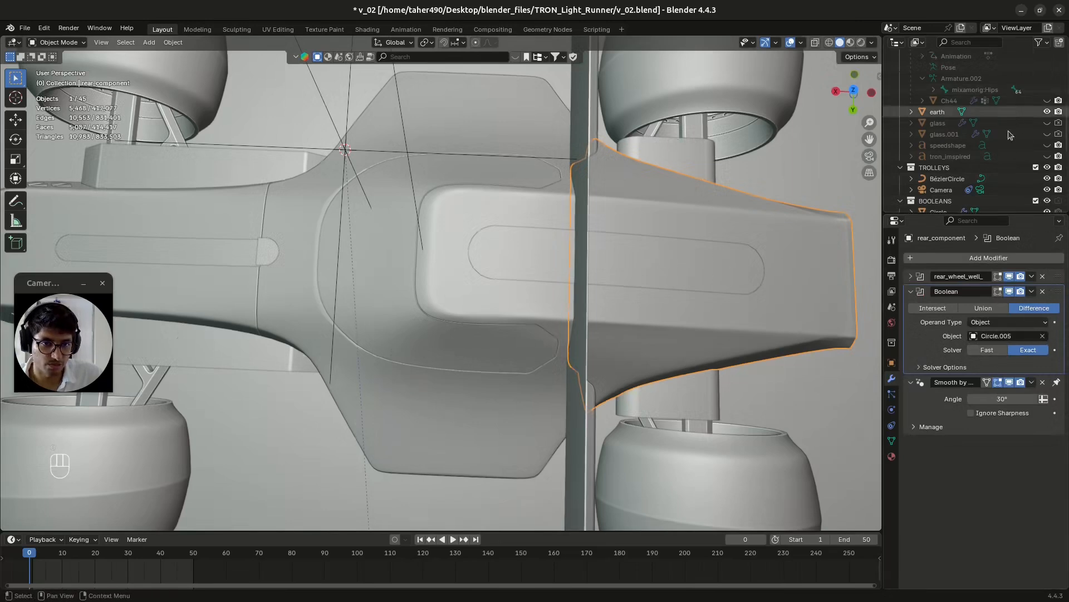
# Hide the BOOLEANS collection and compare the Fast and Exact solvers on the rear component's slot cut.
pyautogui.scroll(-2, 1005, 163)
pyautogui.click(1047, 178)
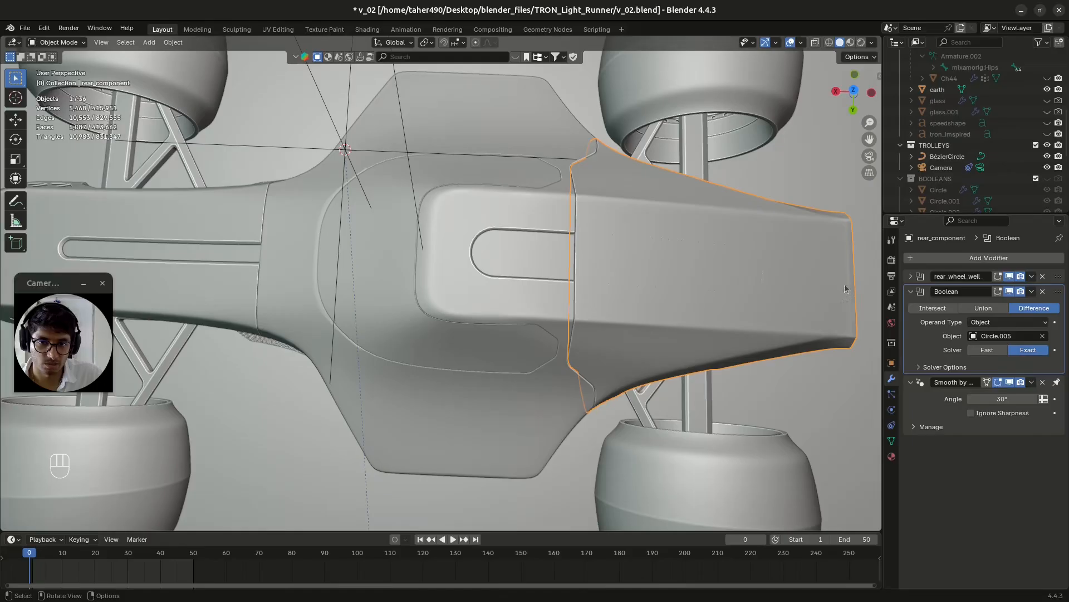
pyautogui.click(987, 350)
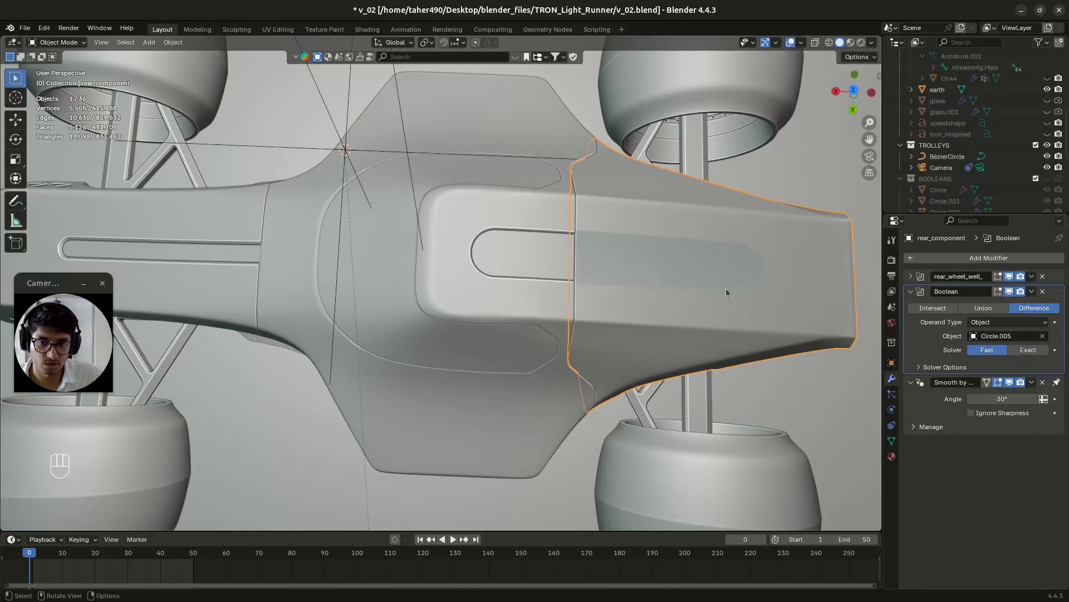
pyautogui.scroll(3, 519, 257)
pyautogui.moveTo(519, 256); pyautogui.dragTo(484, 276, button='middle')
pyautogui.scroll(5, 484, 277)
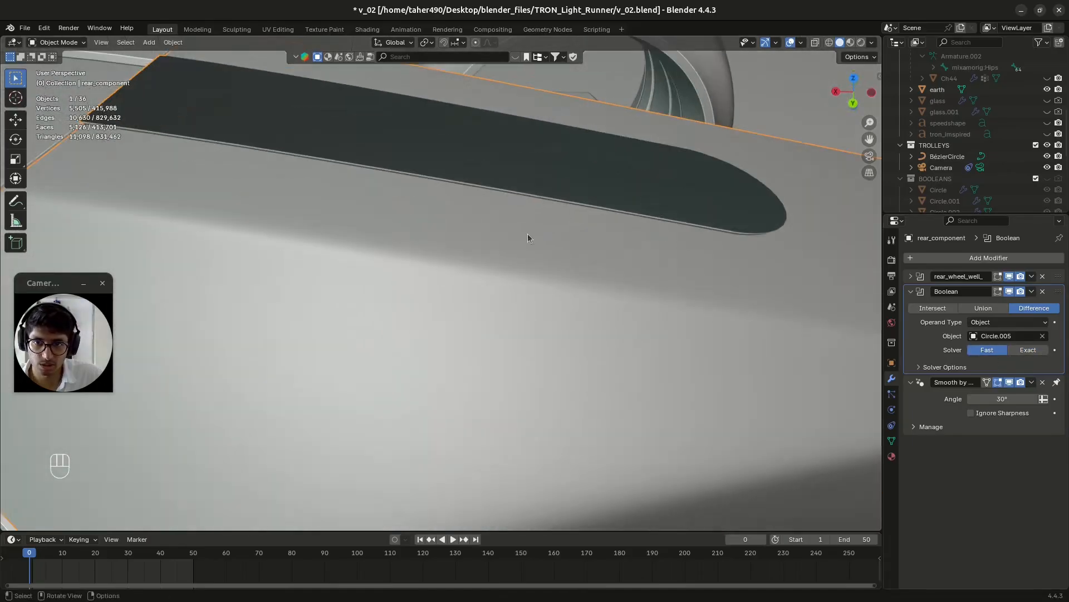
pyautogui.moveTo(528, 234); pyautogui.dragTo(611, 255, button='middle')
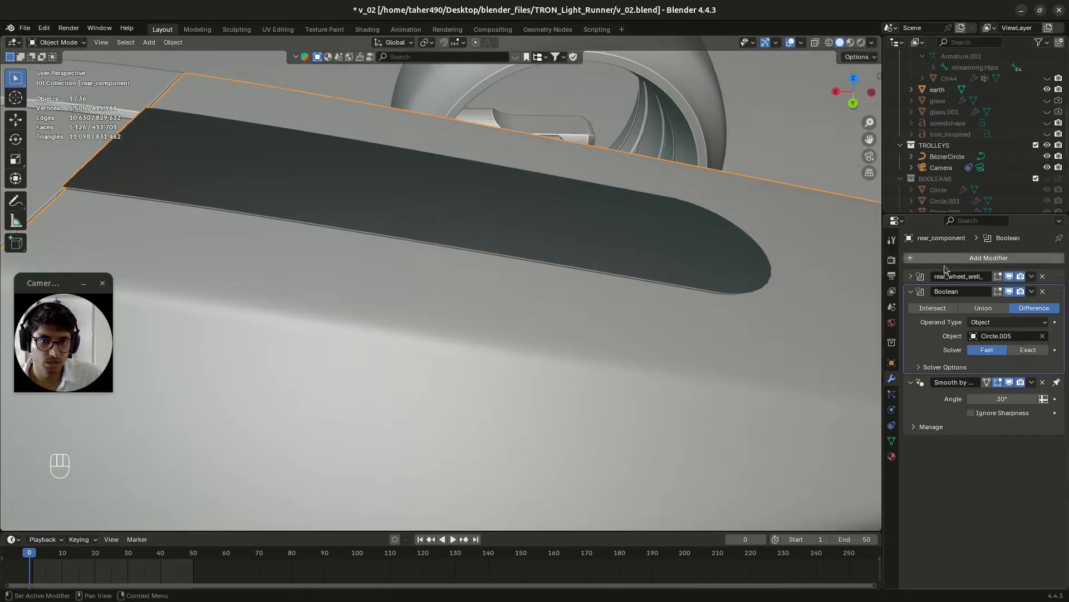
pyautogui.click(1026, 352)
pyautogui.click(993, 351)
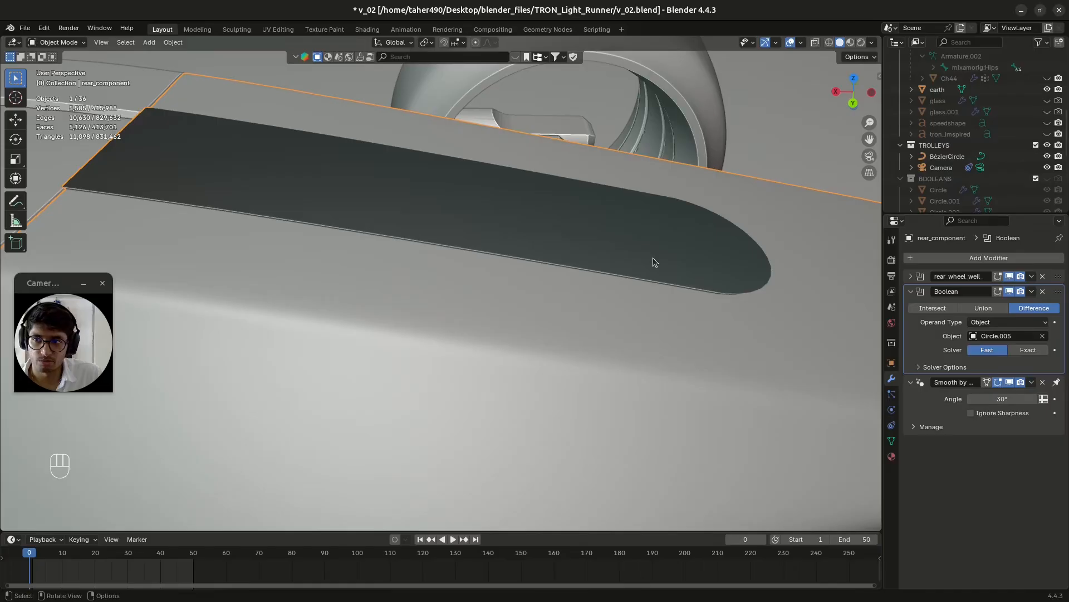
# Show the BOOLEANS collection again and remove the slot Boolean modifier from the rear component.
pyautogui.click(1047, 178)
pyautogui.click(567, 246)
pyautogui.moveTo(627, 283); pyautogui.dragTo(668, 251, button='middle')
pyautogui.keyDown('shift'); pyautogui.moveTo(753, 322); pyautogui.dragTo(694, 310, button='middle'); pyautogui.keyUp('shift')
pyautogui.click(730, 331)
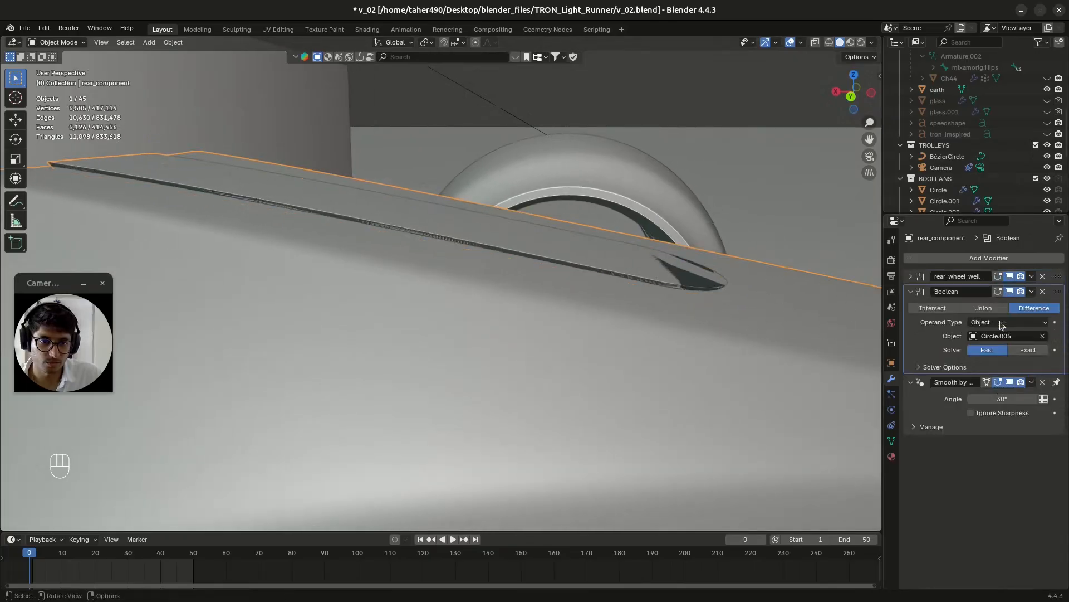
pyautogui.click(1044, 292)
# Examine how the rear slot cutter sits on the rear component's top surface and at its front edge.
pyautogui.moveTo(495, 294); pyautogui.dragTo(466, 245, button='middle')
pyautogui.moveTo(555, 318); pyautogui.dragTo(577, 304, button='middle')
pyautogui.scroll(3, 577, 304)
pyautogui.scroll(-3, 577, 304)
pyautogui.keyDown('shift'); pyautogui.moveTo(695, 297); pyautogui.dragTo(397, 277, button='middle'); pyautogui.keyUp('shift')
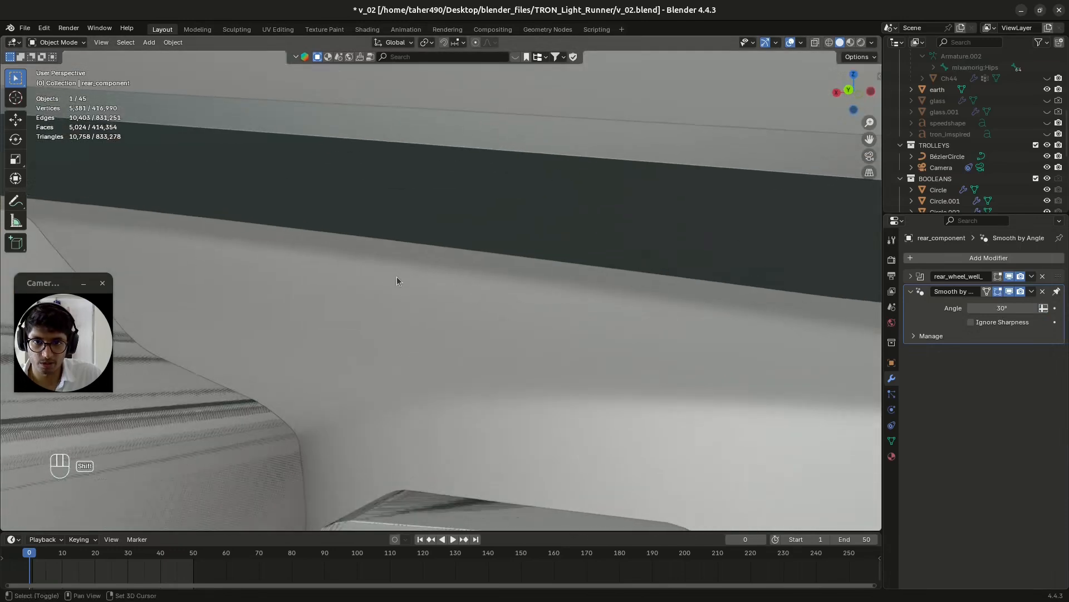
pyautogui.scroll(3, 501, 296)
pyautogui.scroll(-3, 501, 300)
pyautogui.scroll(1, 515, 329)
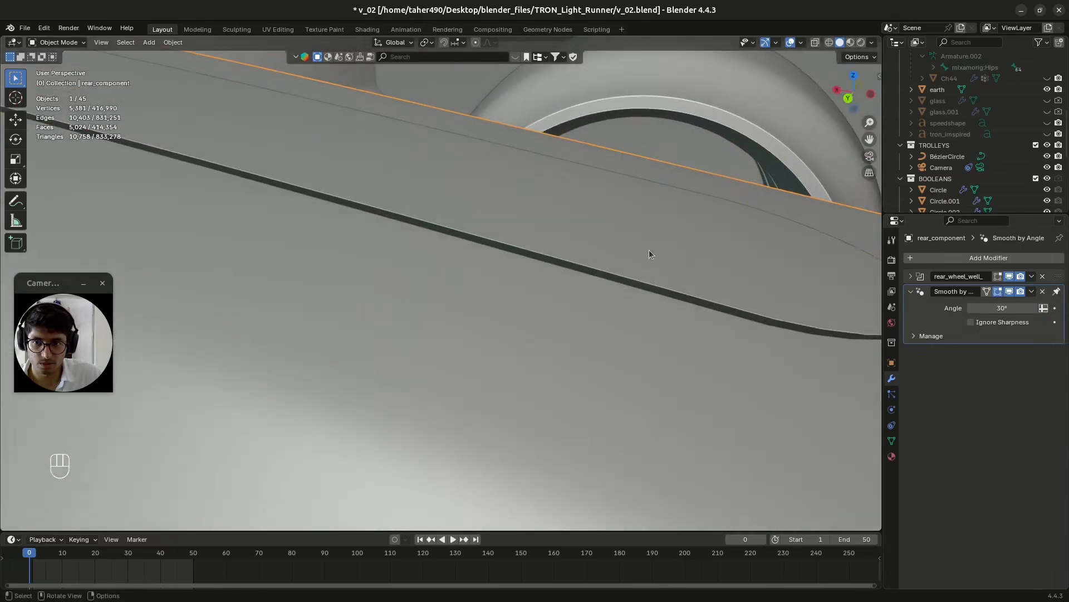
pyautogui.moveTo(650, 251); pyautogui.dragTo(544, 359, button='middle')
pyautogui.scroll(-3, 467, 310)
pyautogui.moveTo(467, 310); pyautogui.dragTo(338, 315, button='middle')
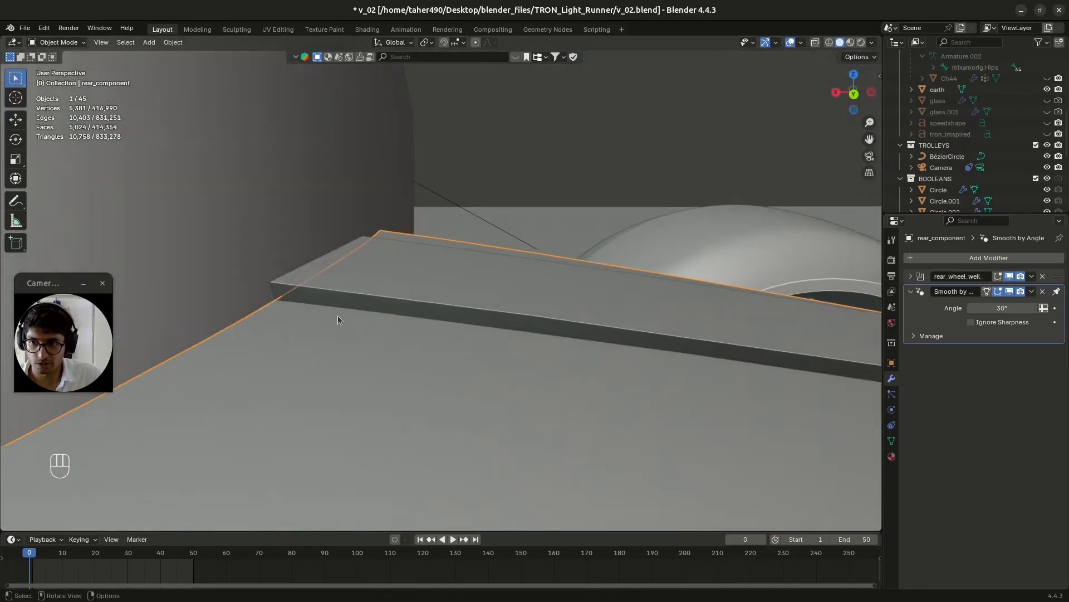
# Move the rear slot cutter about 0.0024 m along global X past the component's front edge and save the file.
pyautogui.click(418, 279)
pyautogui.press('g')
pyautogui.press('x')
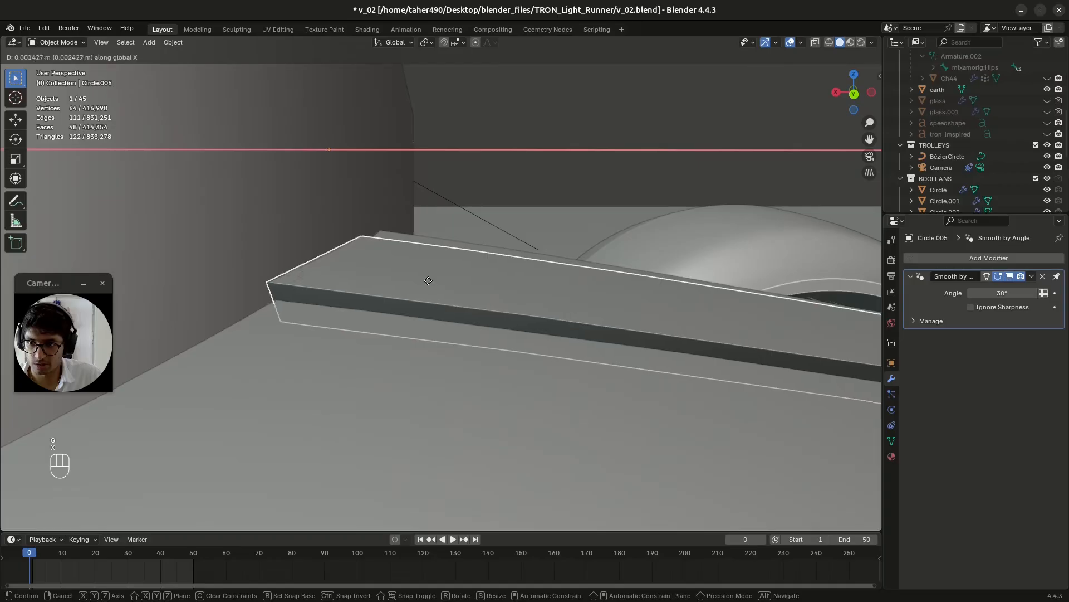
pyautogui.click(427, 279)
pyautogui.hotkey('ctrl', 's')
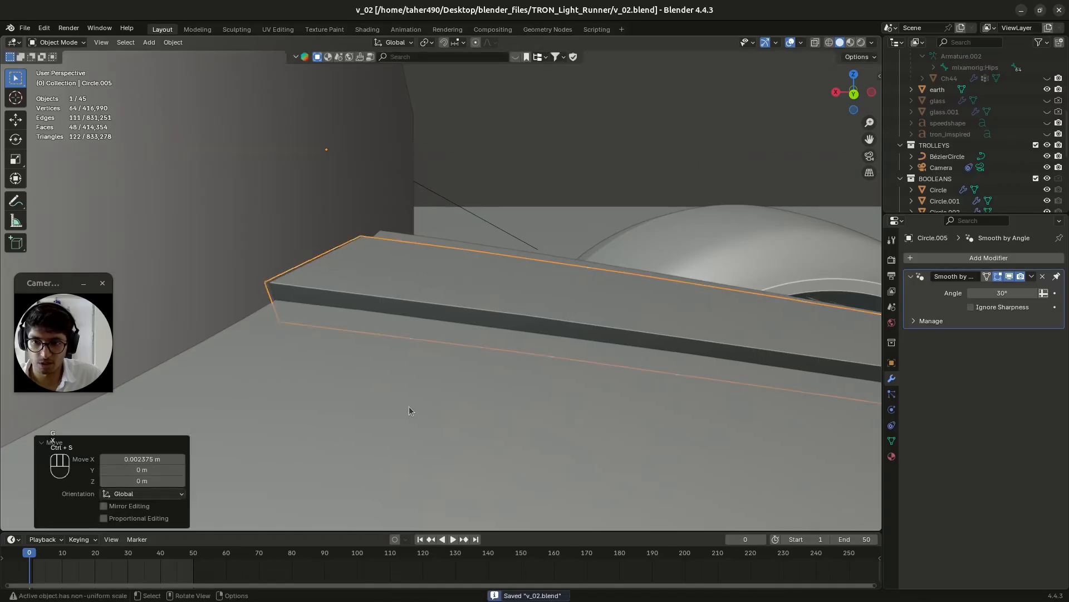
# Add a Boolean difference modifier to the rear component with the rear slot cutter Circle.005 as its object.
pyautogui.click(408, 406)
pyautogui.click(1002, 258)
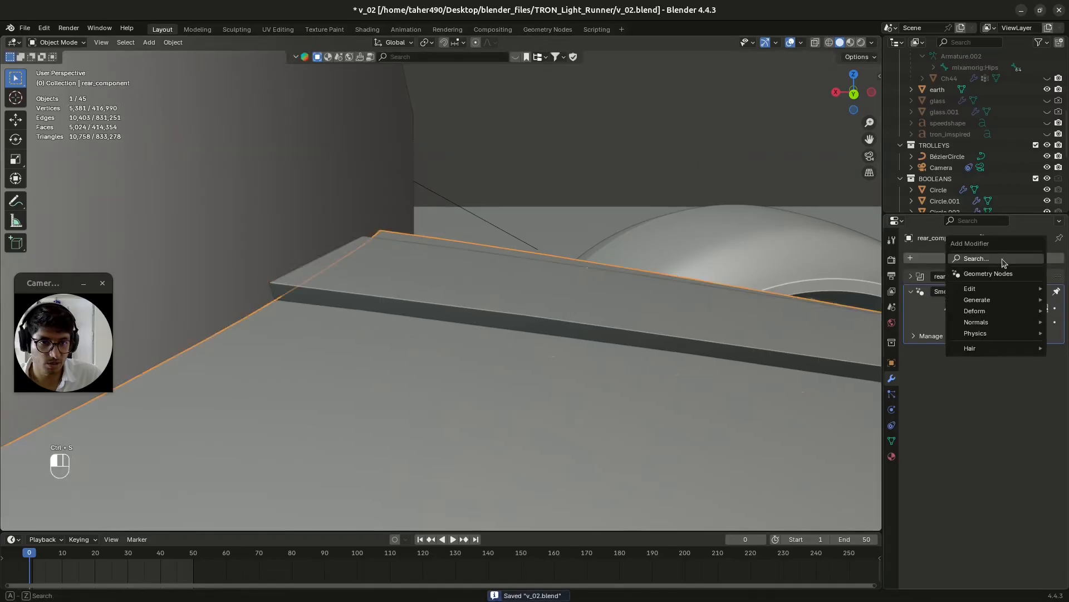
pyautogui.write('boo')
pyautogui.click(929, 280)
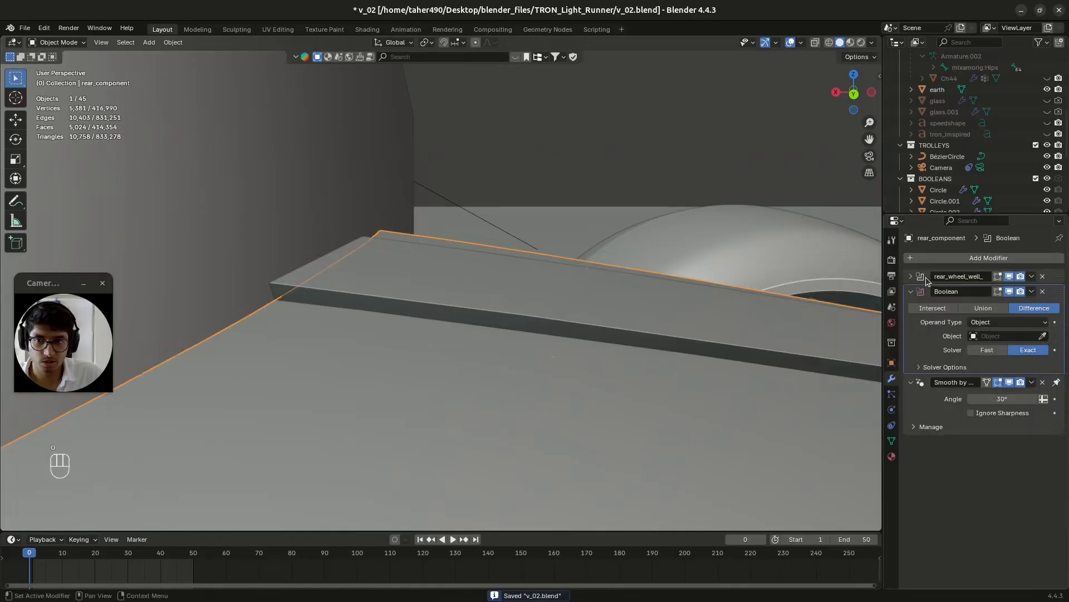
pyautogui.click(1044, 336)
pyautogui.click(726, 336)
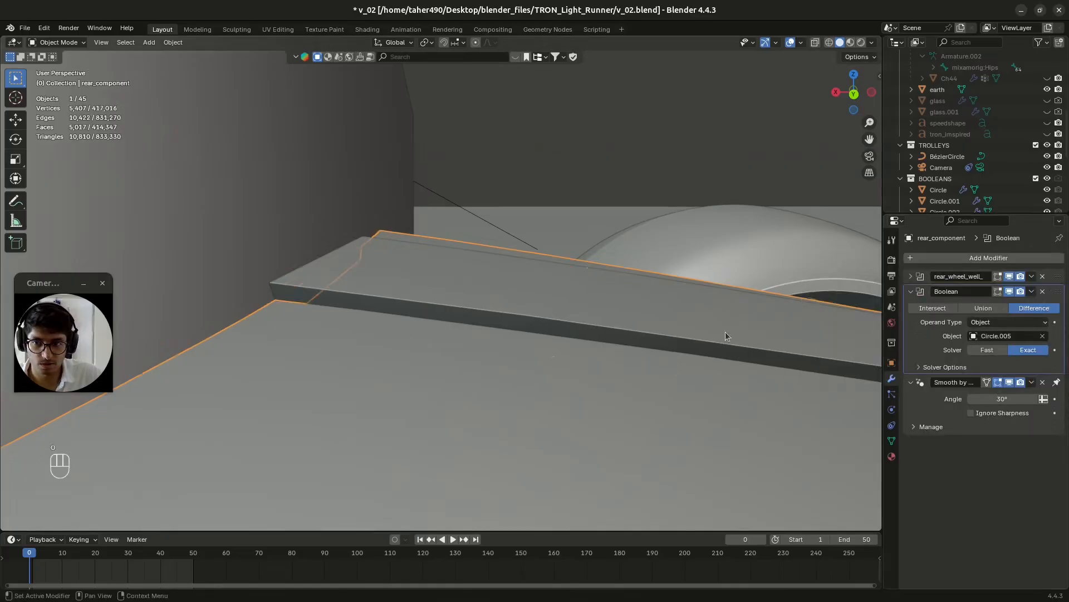
# Hide the BOOLEANS collection, deselect everything and save the file.
pyautogui.click(1047, 178)
pyautogui.moveTo(547, 256); pyautogui.dragTo(423, 345, button='middle')
pyautogui.scroll(-6, 414, 336)
pyautogui.hotkey('ctrl', 's')
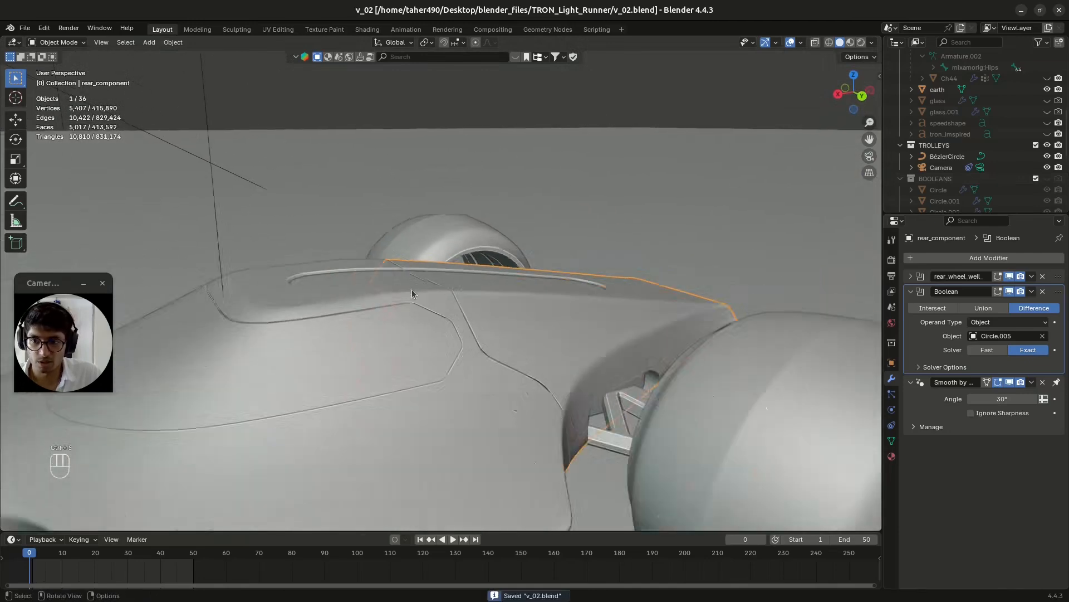
pyautogui.click(499, 111)
pyautogui.hotkey('ctrl', 's')
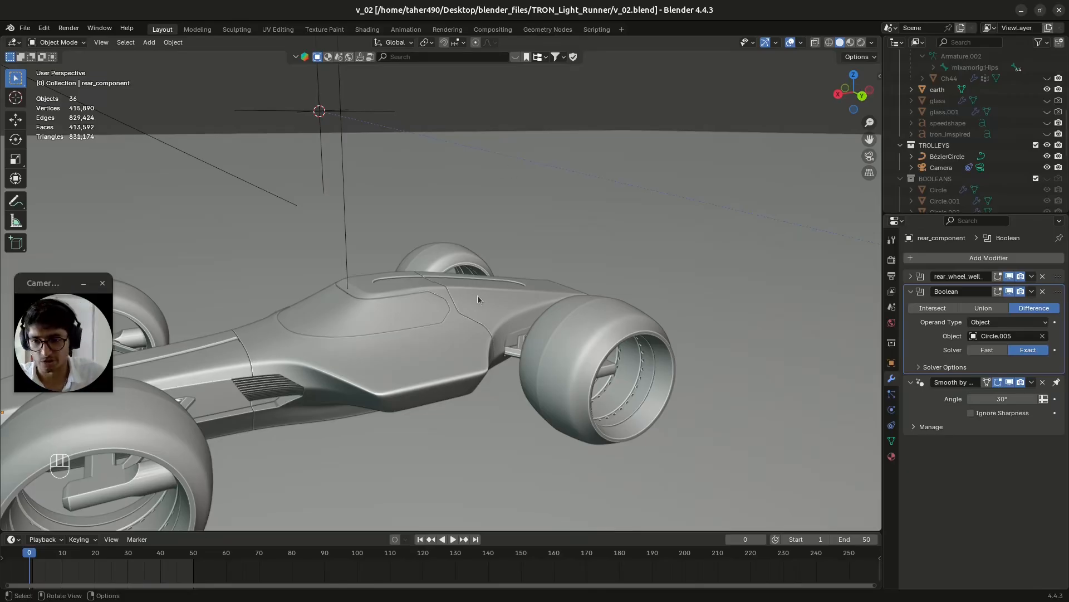
pyautogui.keyDown('alt'); pyautogui.middleClick(474, 313); pyautogui.keyUp('alt')
pyautogui.moveTo(474, 313); pyautogui.dragTo(406, 343, button='middle')
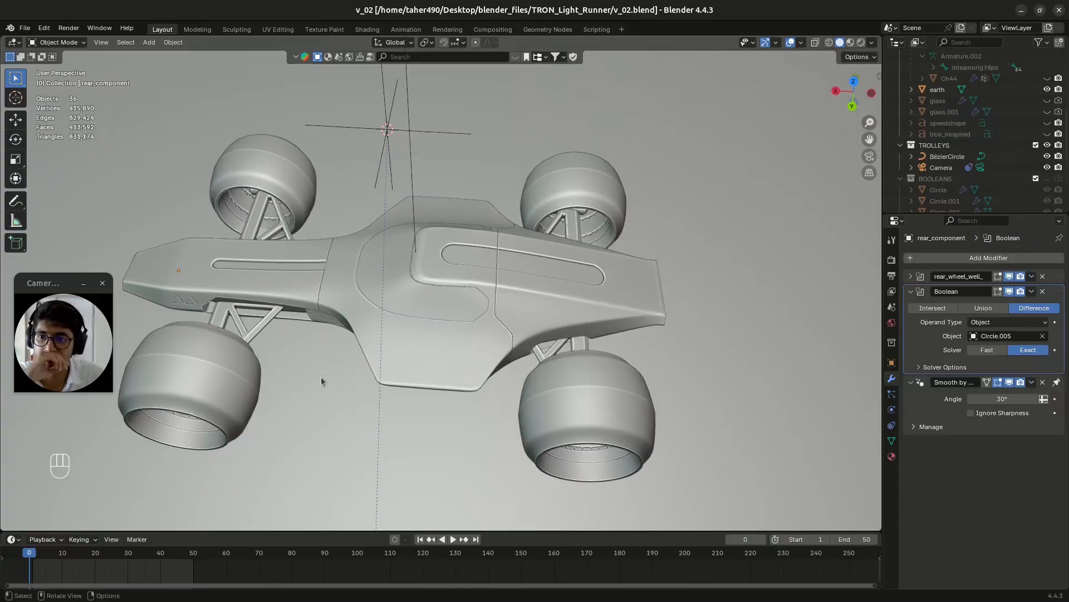
pyautogui.moveTo(231, 330); pyautogui.dragTo(340, 350, button='middle')
pyautogui.scroll(2, 354, 369)
pyautogui.scroll(2, 392, 337)
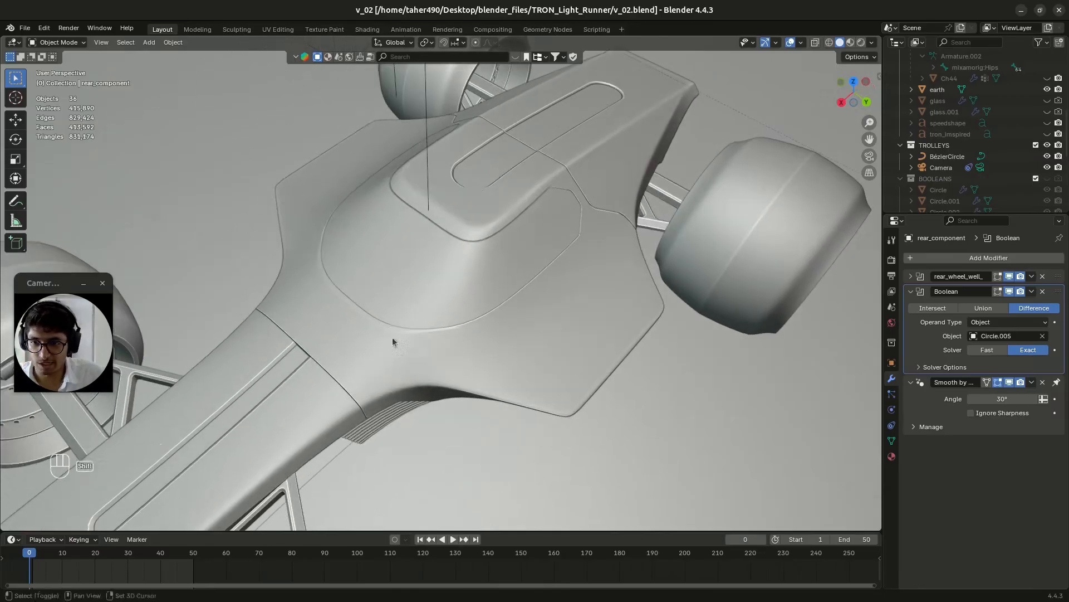
# Edit the visor mesh and select the path of border edges from its front centre around one side of the curve.
pyautogui.scroll(-3, 386, 332)
pyautogui.scroll(-2, 429, 296)
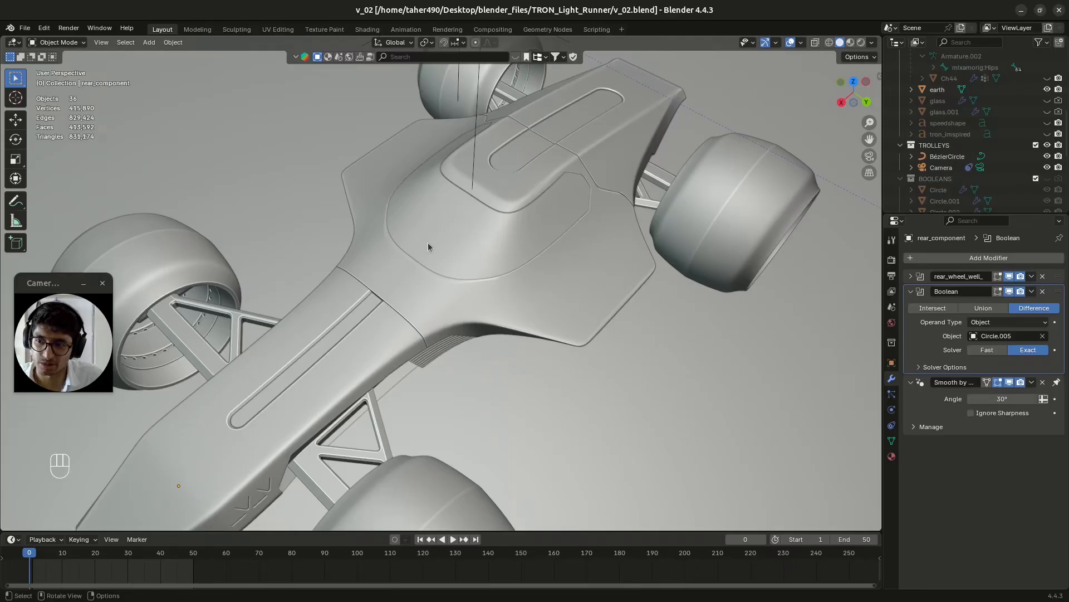
pyautogui.click(450, 235)
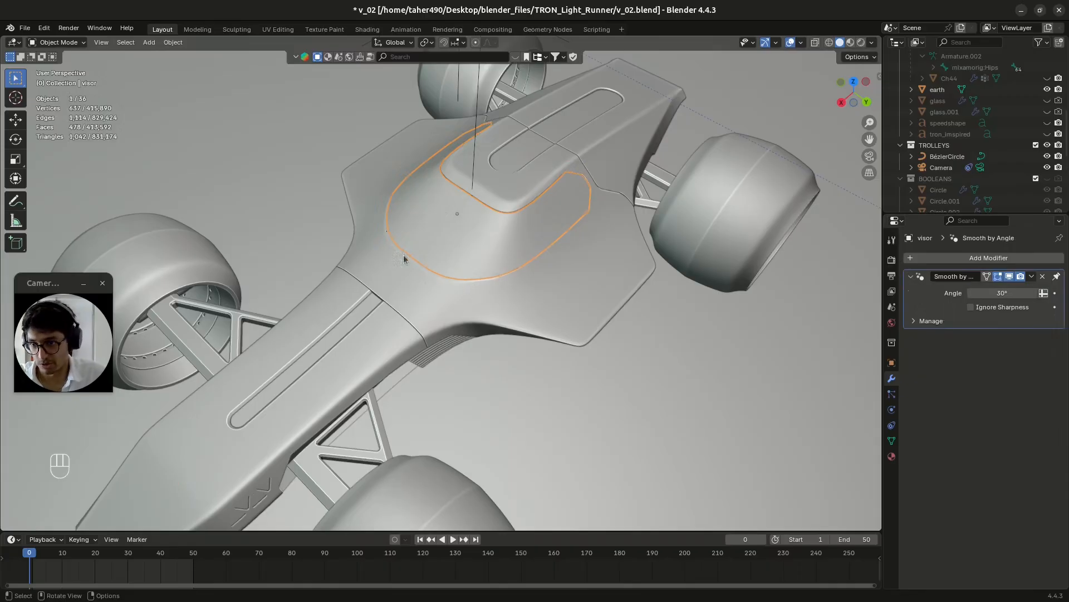
pyautogui.press('Tab')
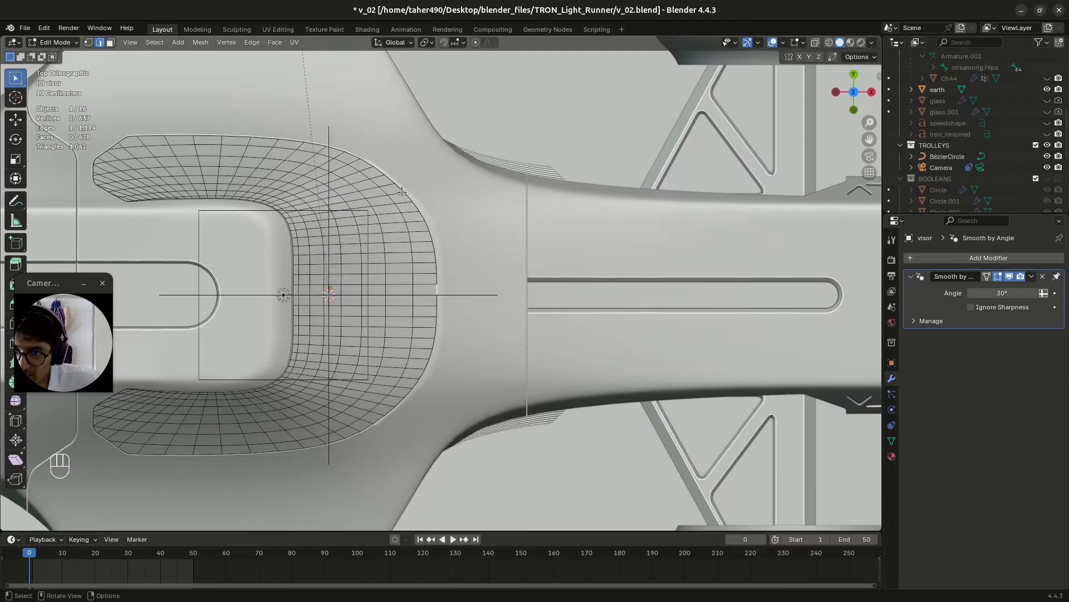
pyautogui.keyDown('ctrl'); pyautogui.click(392, 179); pyautogui.keyUp('ctrl')
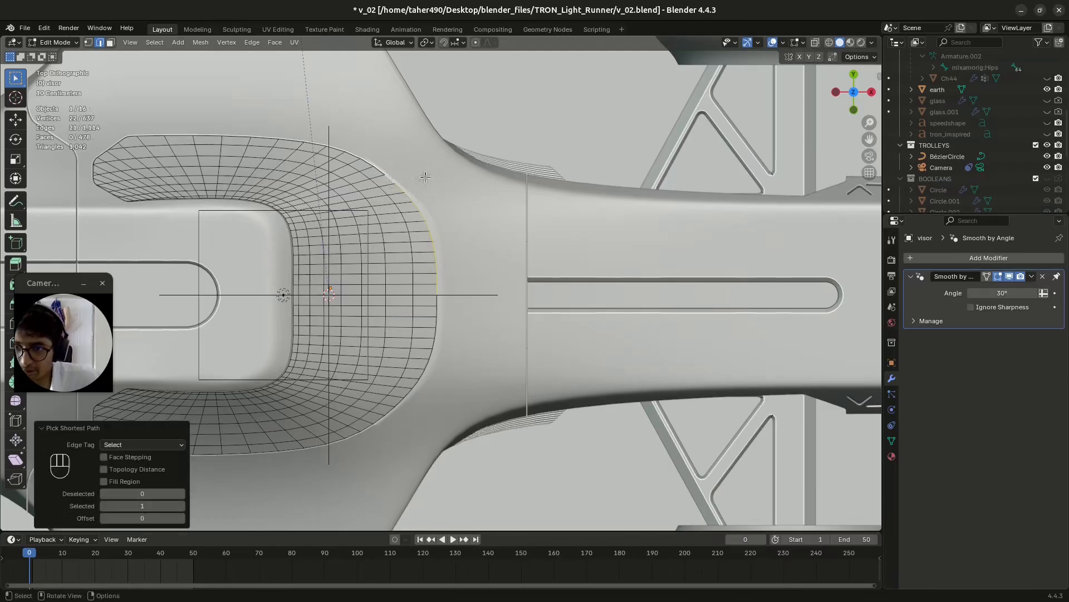
# Duplicate the selected visor edges about 0.0954 m along global X, separate the copy into its own object and save the file.
pyautogui.hotkey('shift', 'd')
pyautogui.press('x')
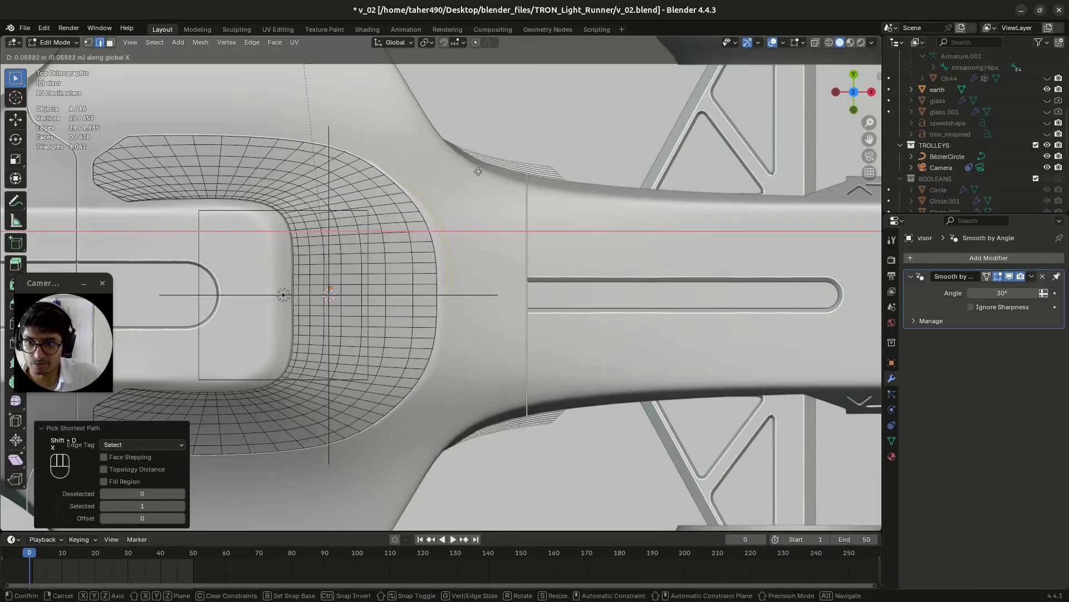
pyautogui.click(479, 171)
pyautogui.press('p')
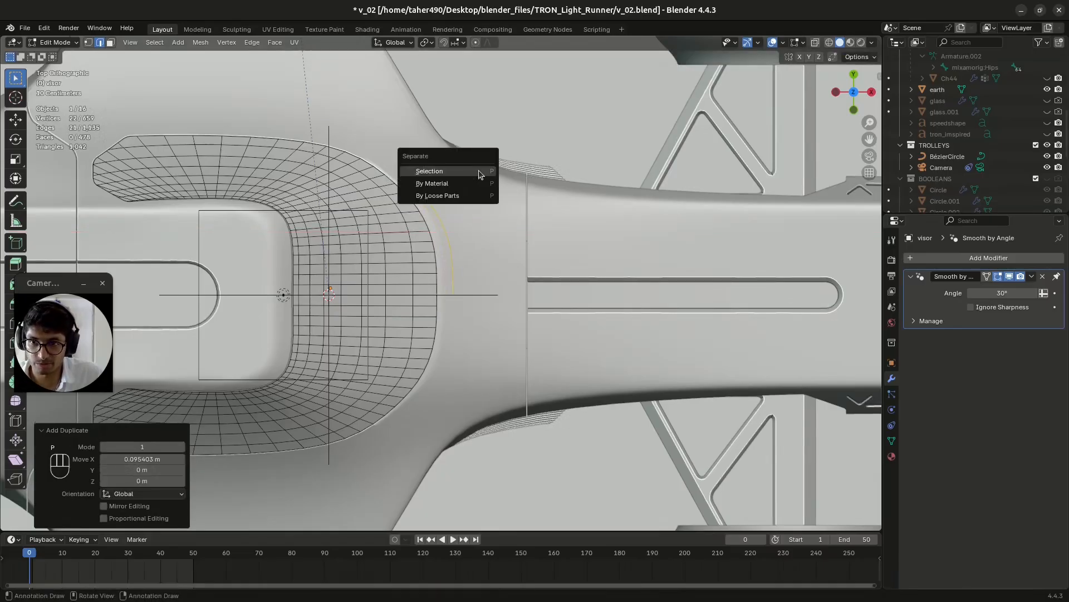
pyautogui.click(479, 171)
pyautogui.hotkey('ctrl', 's')
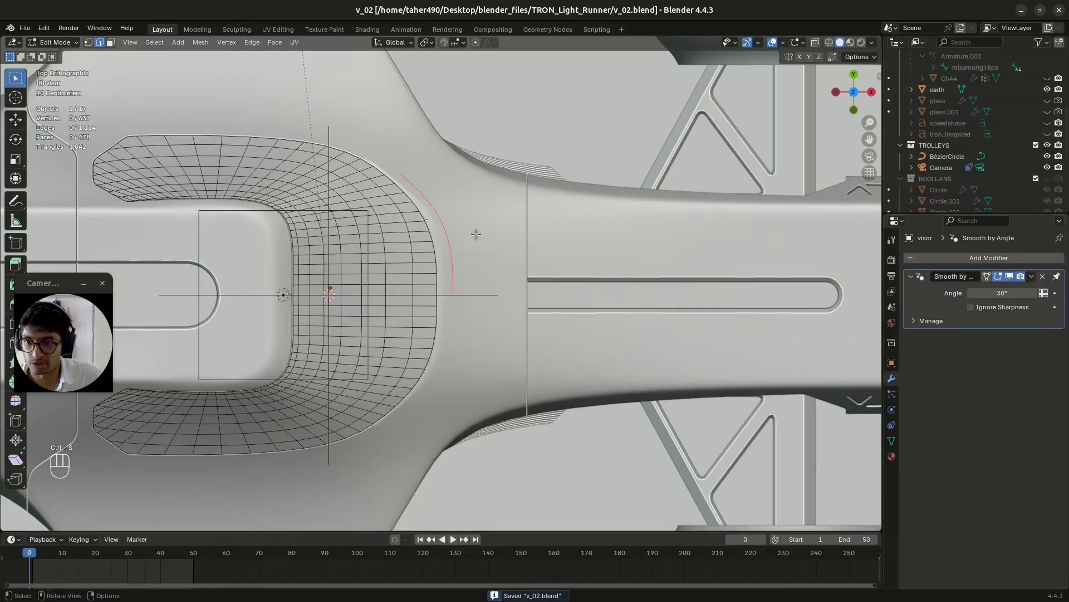
# Leave mesh editing, select the separated edge curve in front of the visor and save the file.
pyautogui.press('Tab')
pyautogui.click(452, 263)
pyautogui.hotkey('ctrl', 's')
pyautogui.click(980, 258)
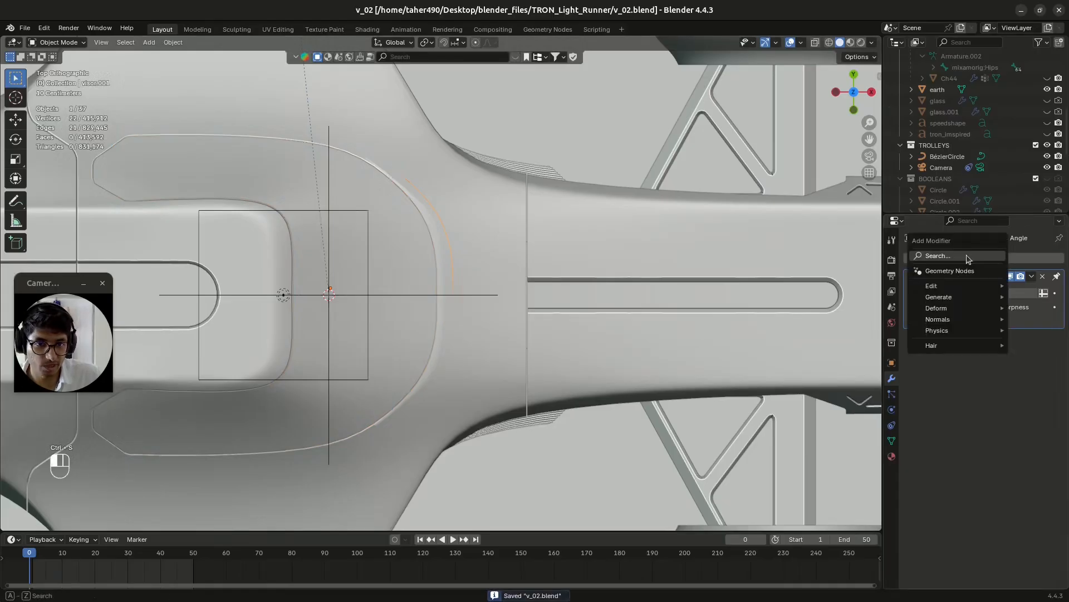
pyautogui.press('space')
pyautogui.press('Escape')
pyautogui.press('m')
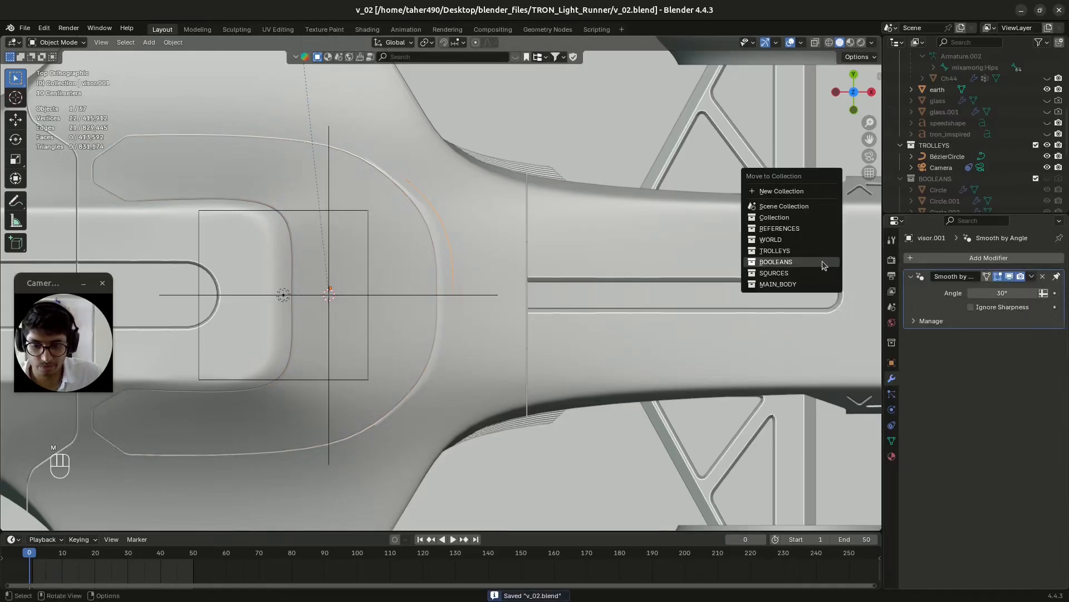
# Mirror the separated edge curve across the Y axis only with AX as mirror object, and apply the Mirror modifier.
pyautogui.click(983, 257)
pyautogui.write('mi')
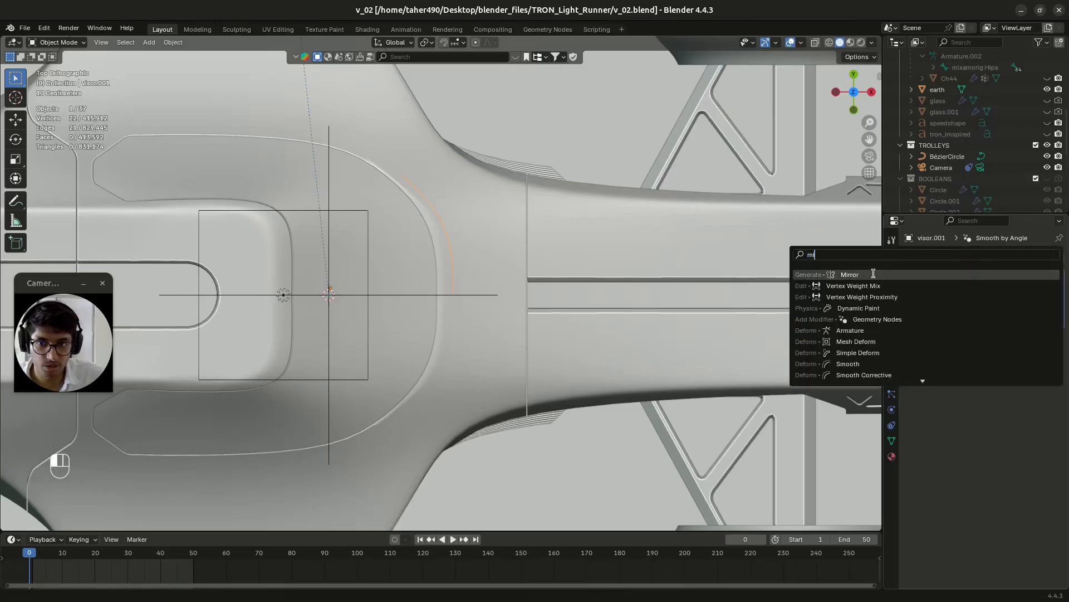
pyautogui.click(874, 274)
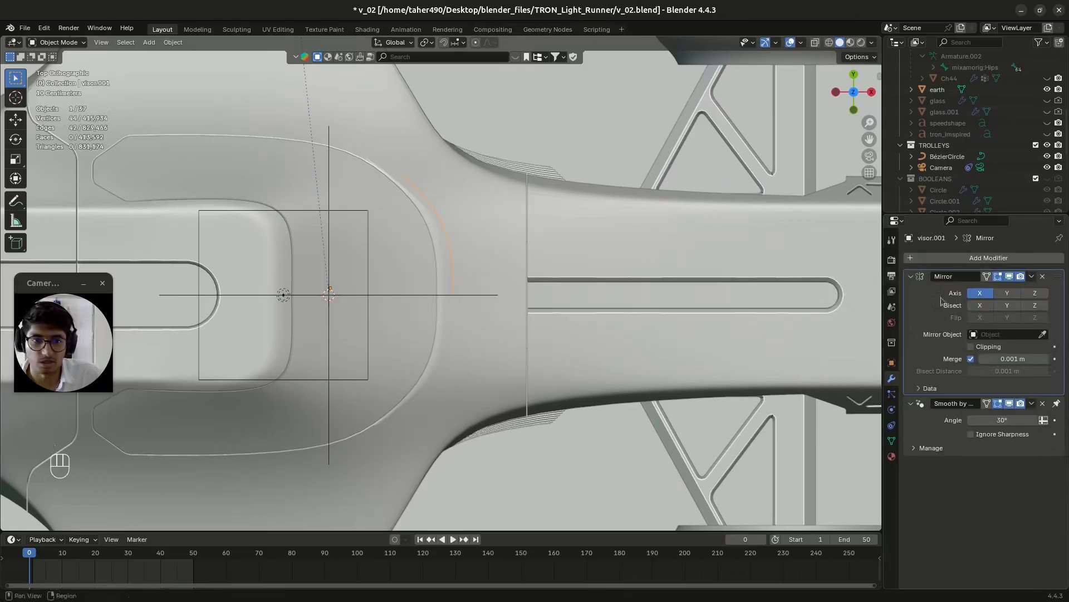
pyautogui.click(1007, 293)
pyautogui.click(981, 293)
pyautogui.click(987, 333)
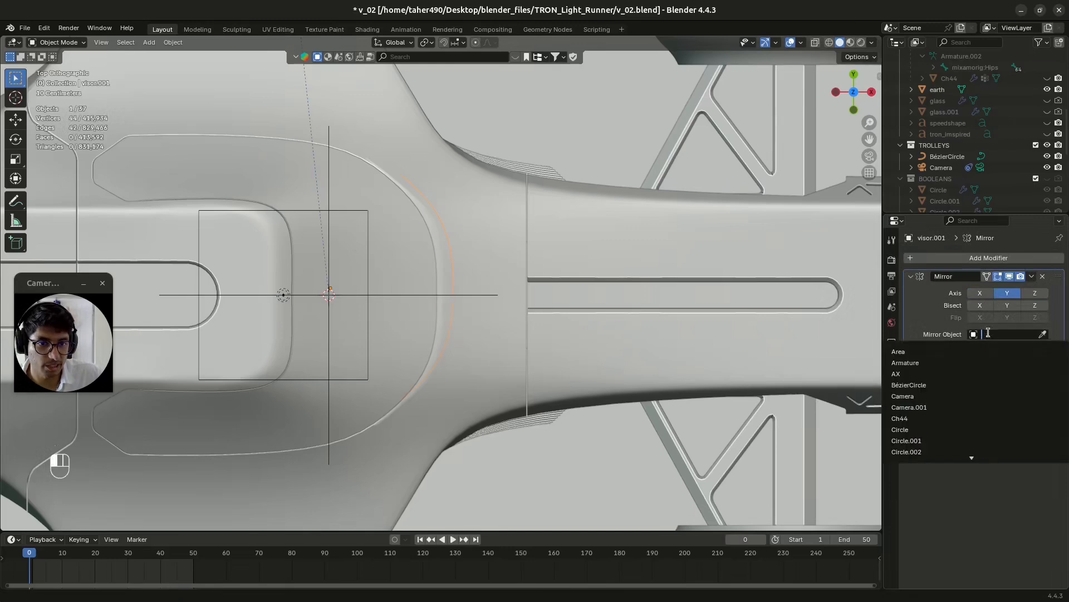
pyautogui.click(903, 362)
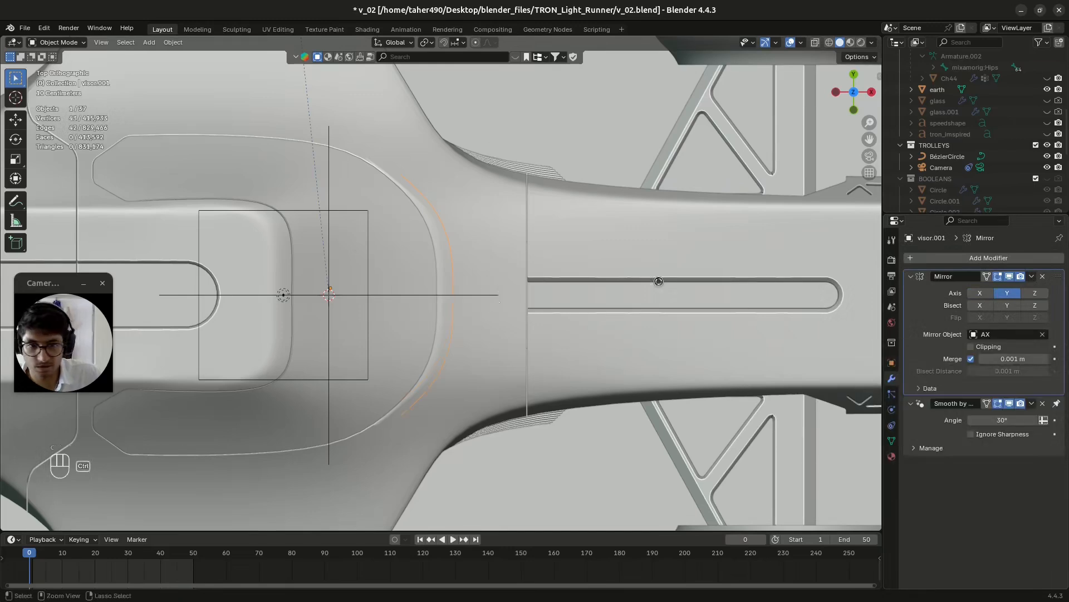
pyautogui.hotkey('ctrl', 's')
pyautogui.click(1031, 276)
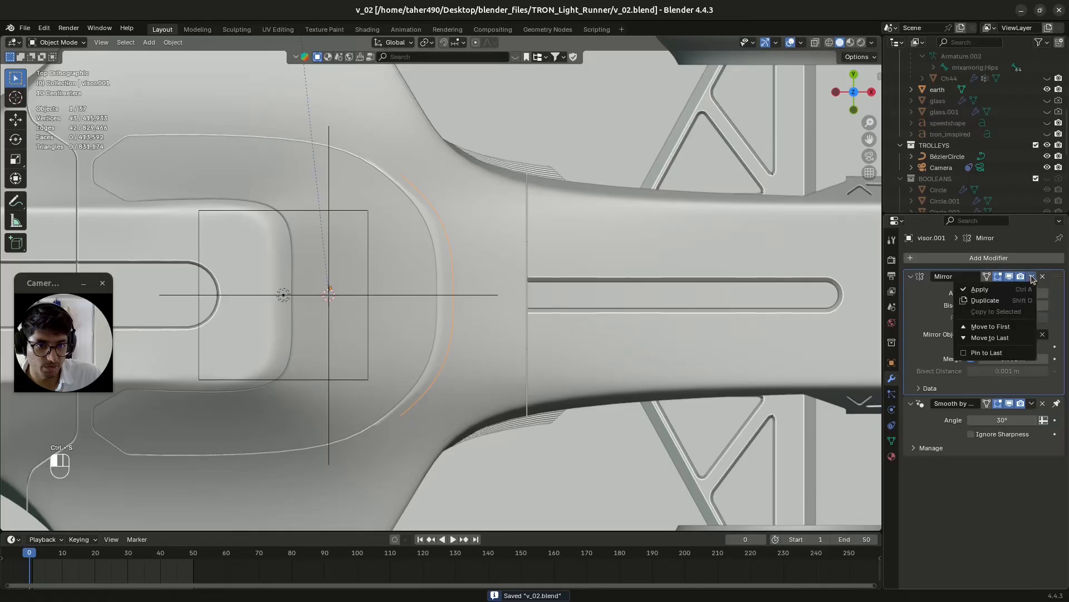
pyautogui.click(992, 287)
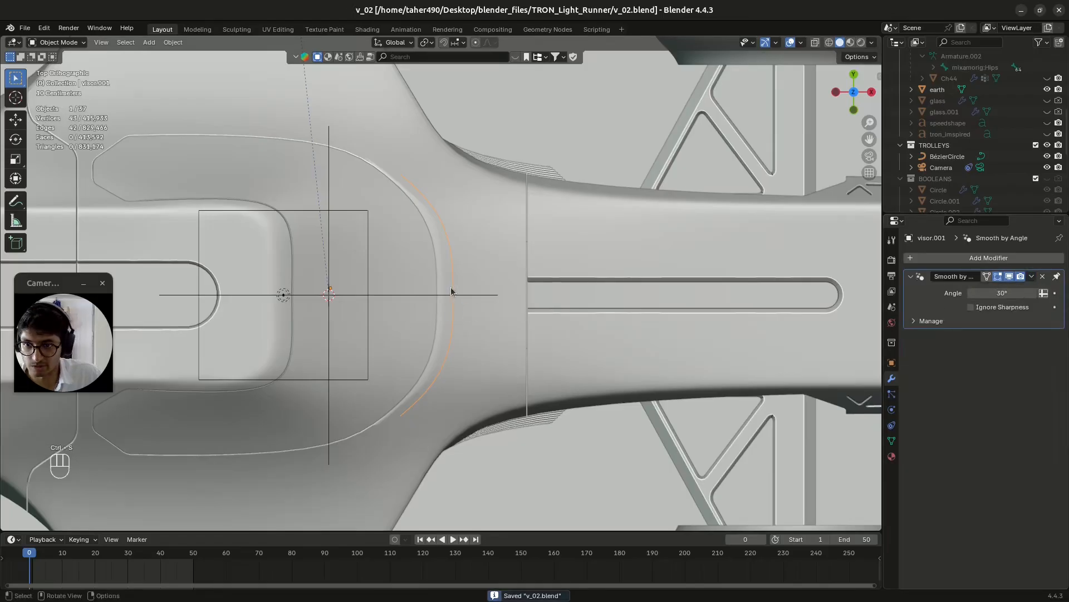
# Lower the mirrored edge curve about 0.0228 m along global Z in front view and save the file.
pyautogui.moveTo(451, 287); pyautogui.dragTo(462, 372, button='middle')
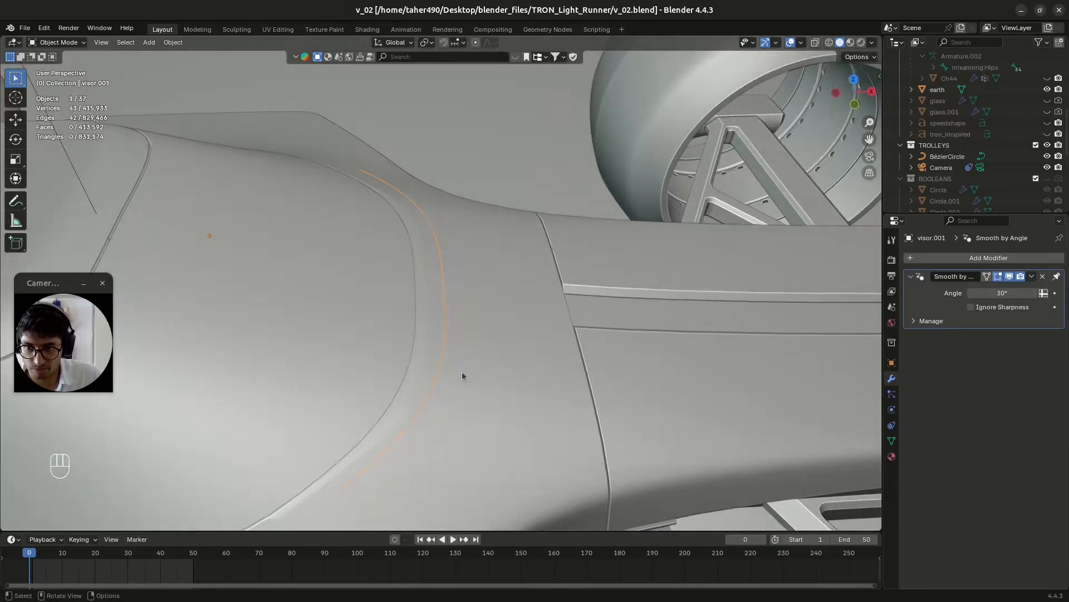
pyautogui.click(853, 80)
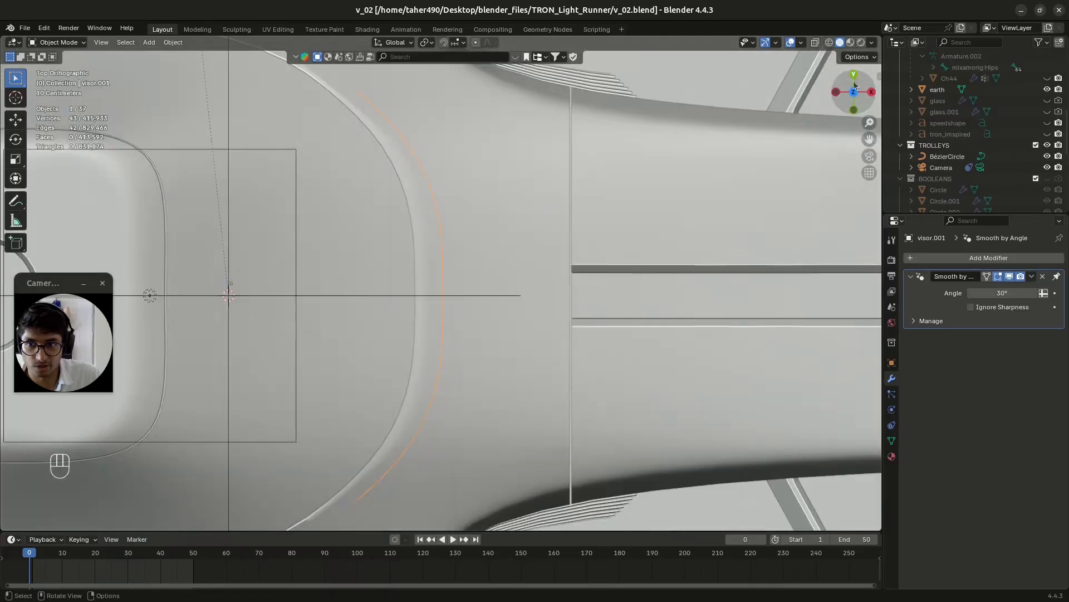
pyautogui.press('KP_1')
pyautogui.hotkey('ctrl', 's')
pyautogui.hotkey('ctrl', 's')
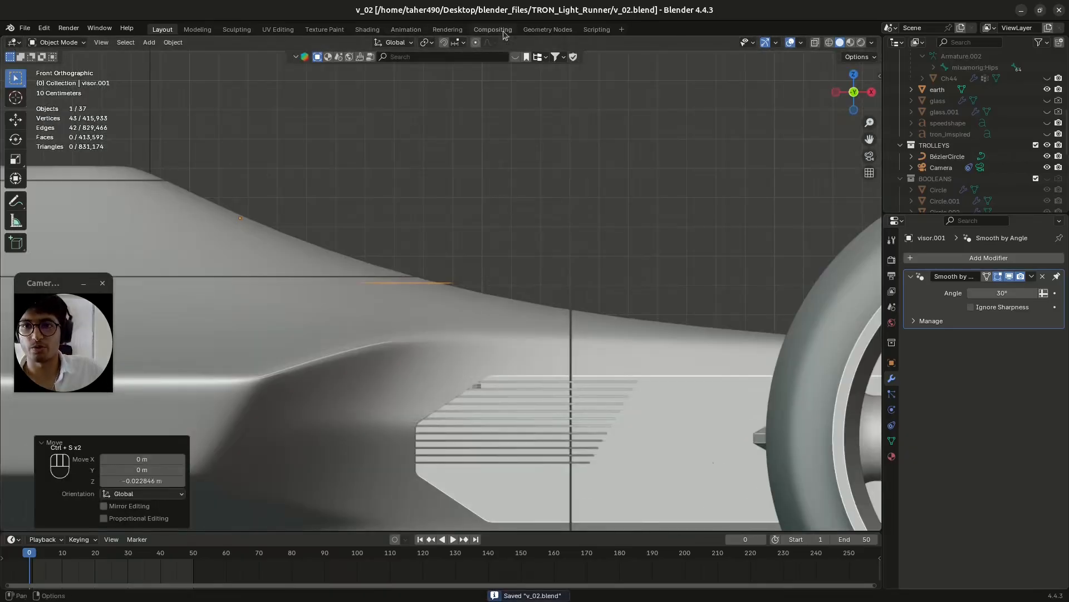
# Show the BOOLEANS collection around the car again.
pyautogui.moveTo(459, 261); pyautogui.dragTo(439, 290, button='middle')
pyautogui.scroll(-4, 439, 291)
pyautogui.scroll(-2, 295, 305)
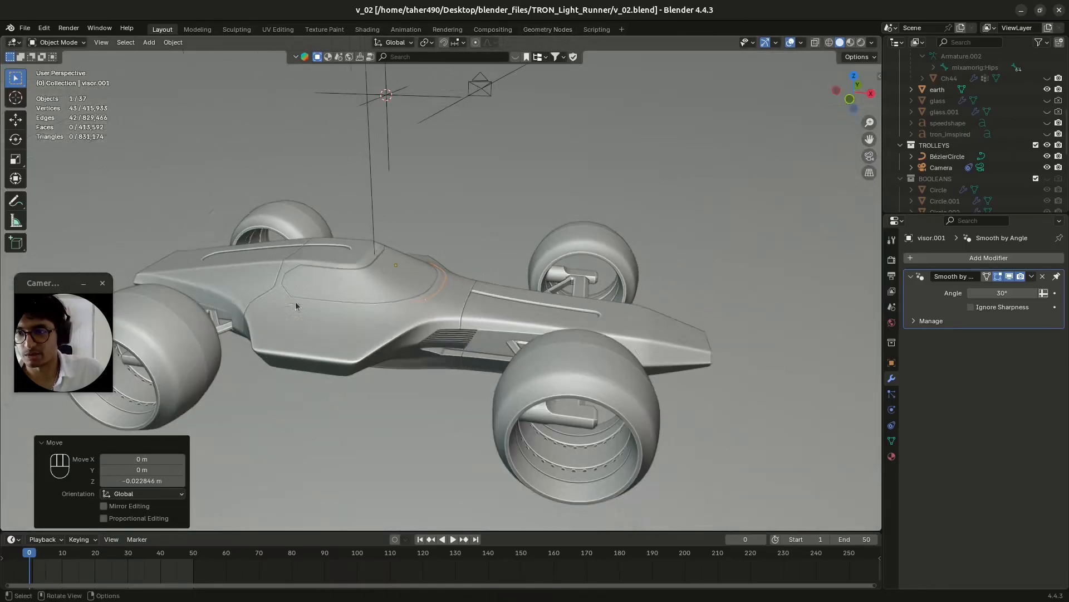
pyautogui.moveTo(339, 335); pyautogui.dragTo(279, 295, button='middle')
pyautogui.click(1047, 178)
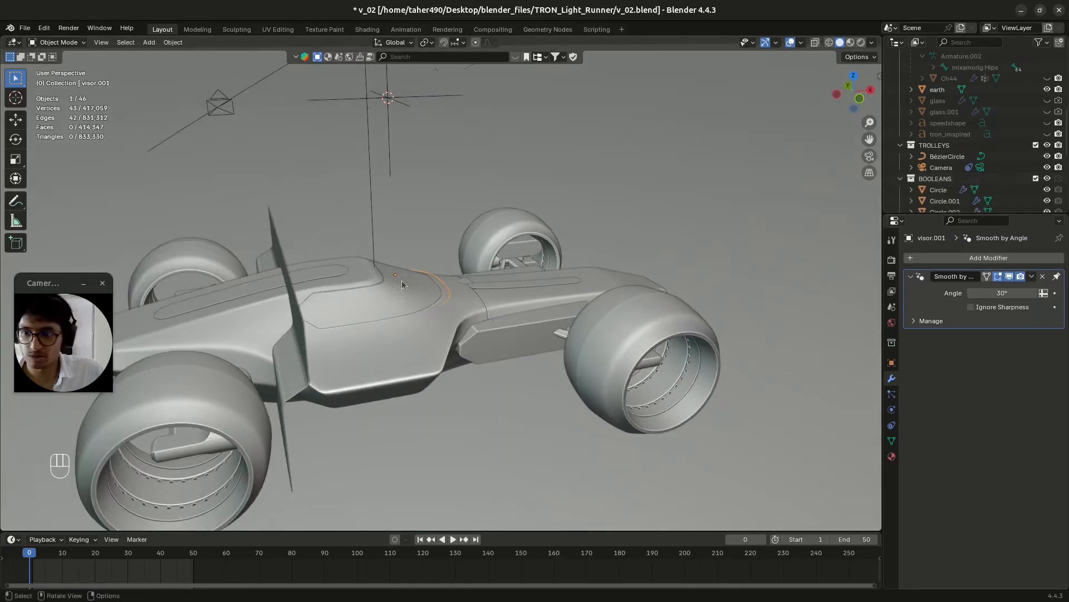
# Duplicate the rounded cutter block at the rear wheel about 3.5 m up along global Z.
pyautogui.scroll(-3, 262, 333)
pyautogui.moveTo(255, 336); pyautogui.dragTo(452, 369, button='middle')
pyautogui.click(560, 366)
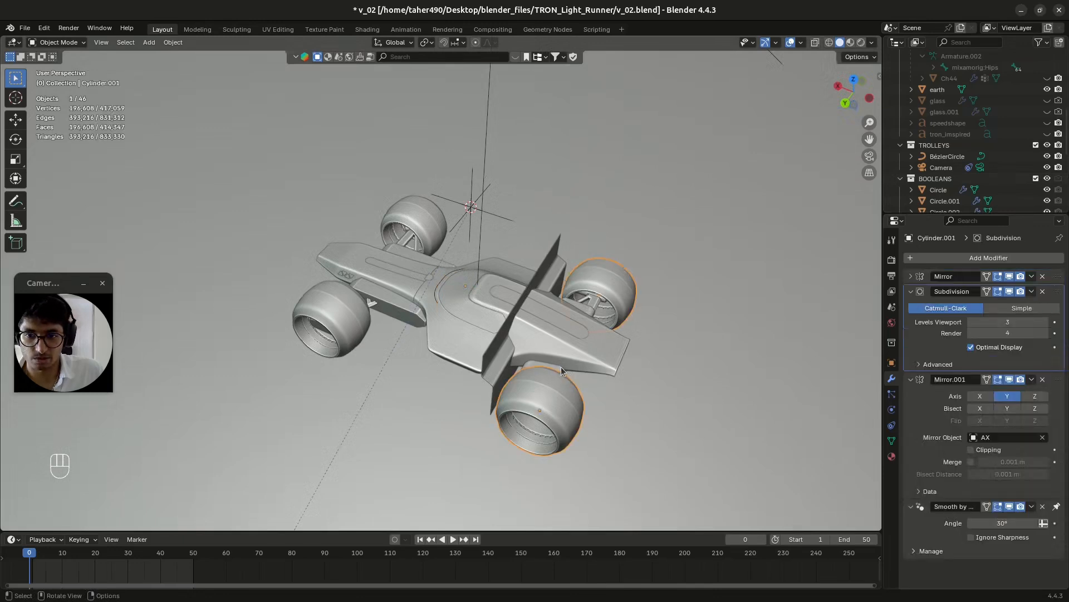
pyautogui.click(561, 367)
pyautogui.hotkey('shift', 'd')
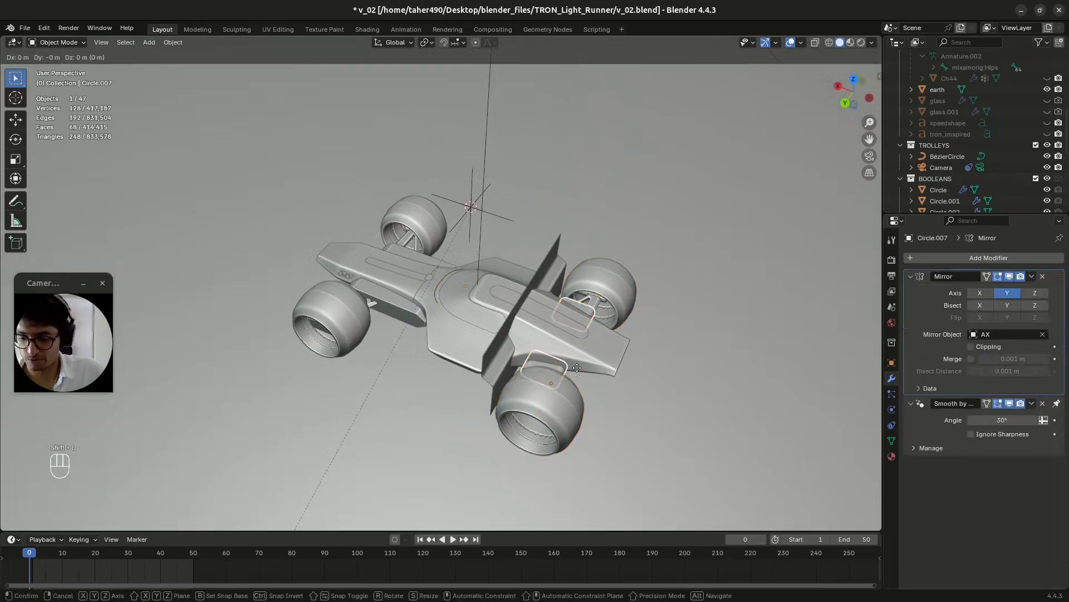
pyautogui.press('z')
pyautogui.click(577, 256)
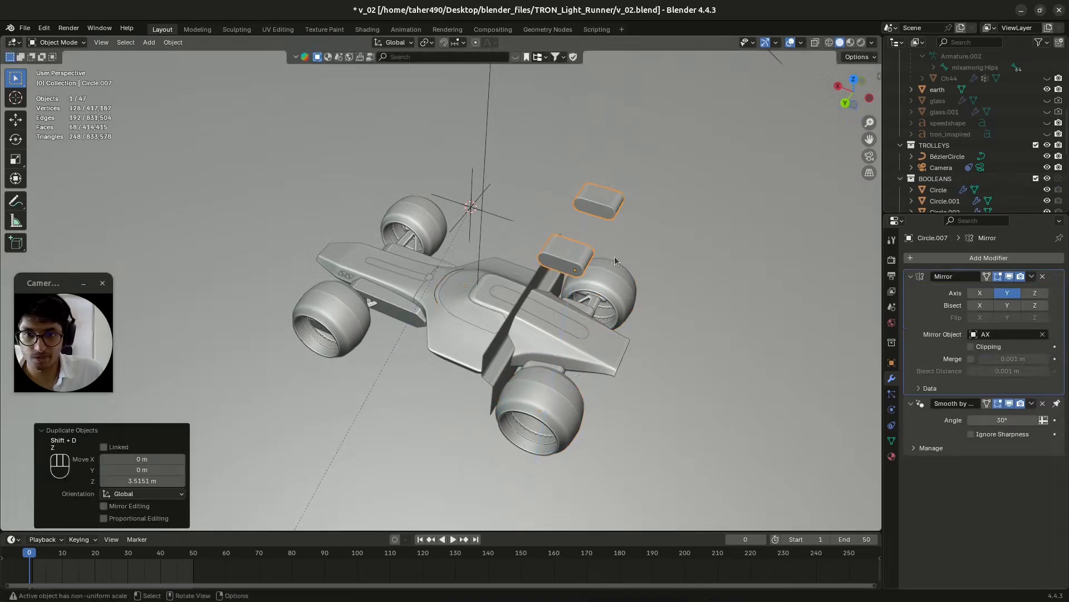
# Remove the Mirror modifier from the duplicated block and scale it down to about 0.449.
pyautogui.click(1044, 277)
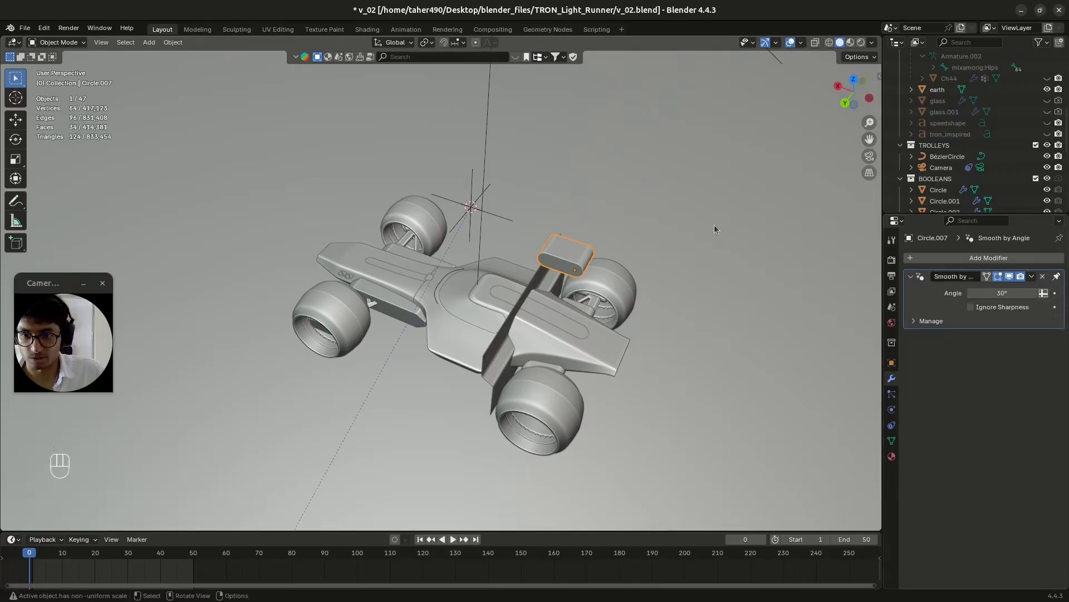
pyautogui.press('s')
pyautogui.click(637, 246)
# Set the duplicated block's origin to its geometry and save the file.
pyautogui.click(171, 43)
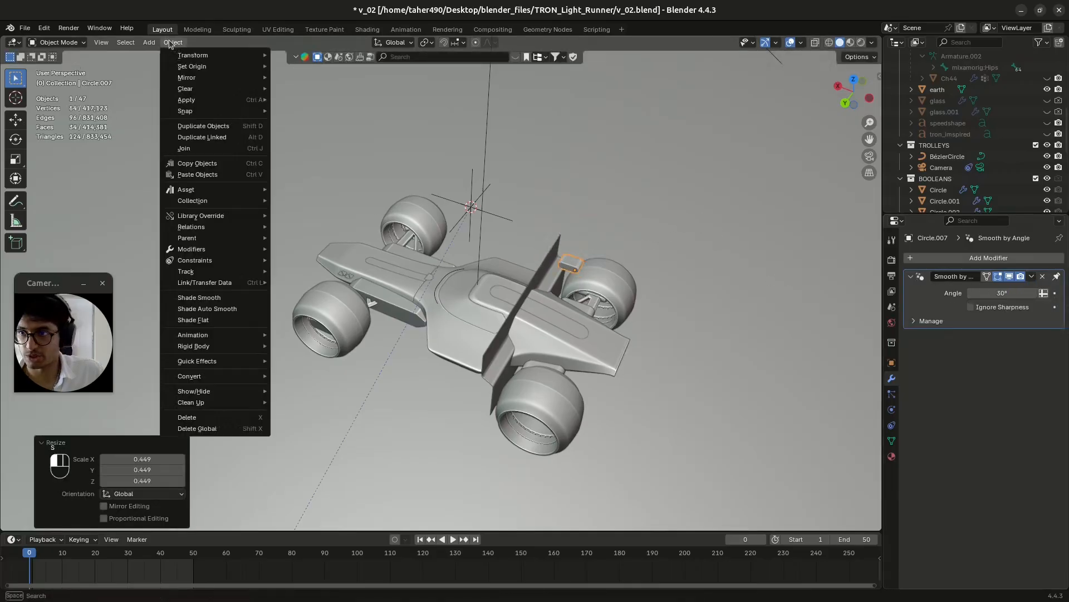
pyautogui.moveTo(192, 67)
pyautogui.click(306, 77)
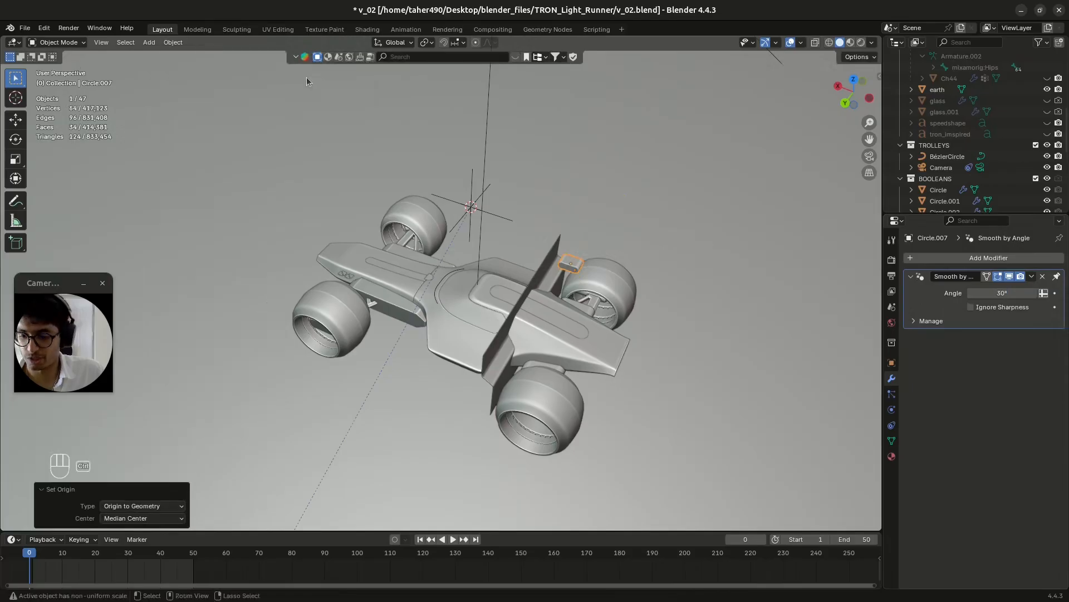
pyautogui.hotkey('ctrl', 's')
pyautogui.hotkey('ctrl', 'a')
pyautogui.click(563, 172)
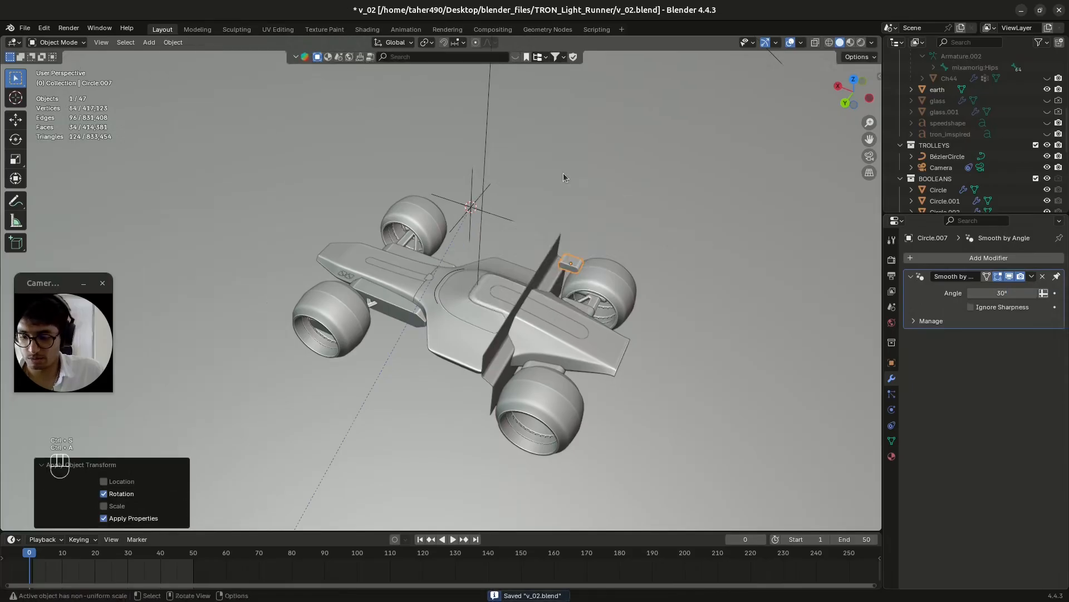
pyautogui.hotkey('ctrl', 'z')
# Apply the duplicated block's scale, shrink it further to about 0.43 and save the file.
pyautogui.hotkey('ctrl', 'a')
pyautogui.click(553, 180)
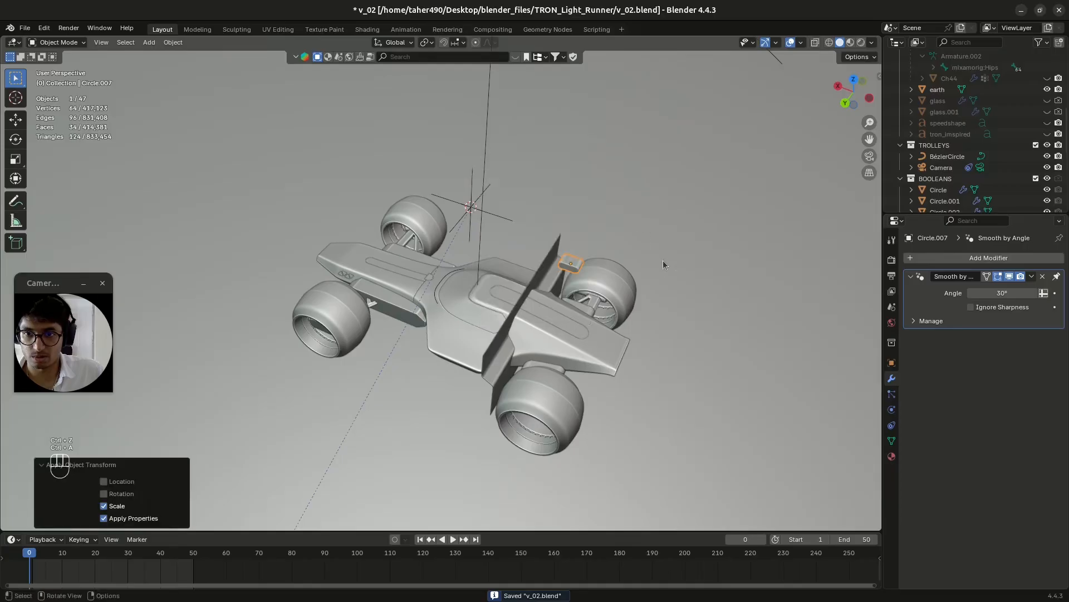
pyautogui.press('s')
pyautogui.click(622, 271)
pyautogui.hotkey('ctrl', 's')
# Rotate the small block 90° about global X, apply its rotation and save the file.
pyautogui.scroll(5, 563, 283)
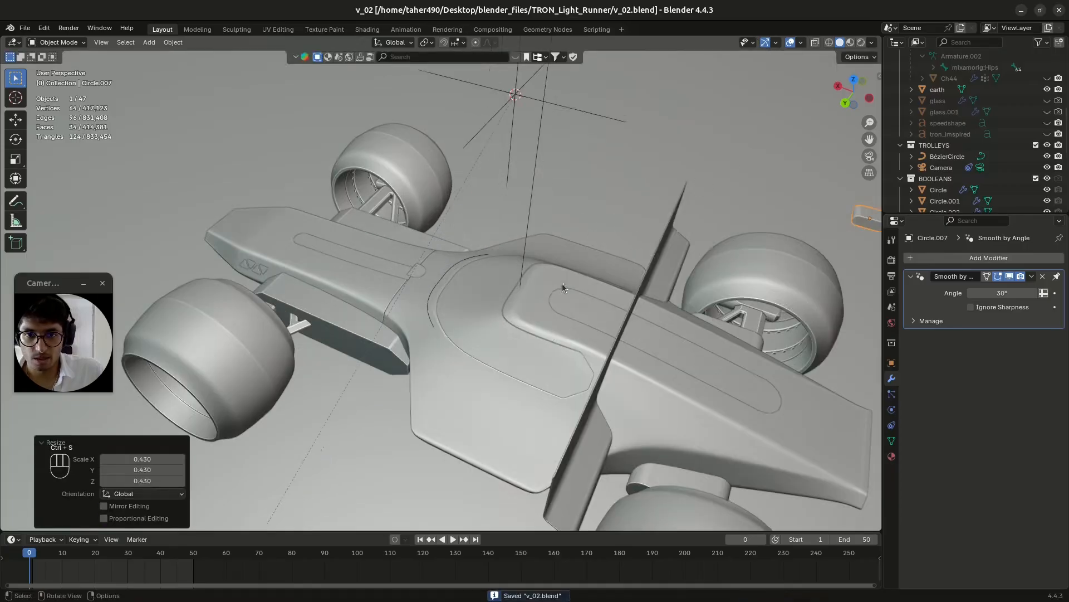
pyautogui.scroll(-3, 563, 283)
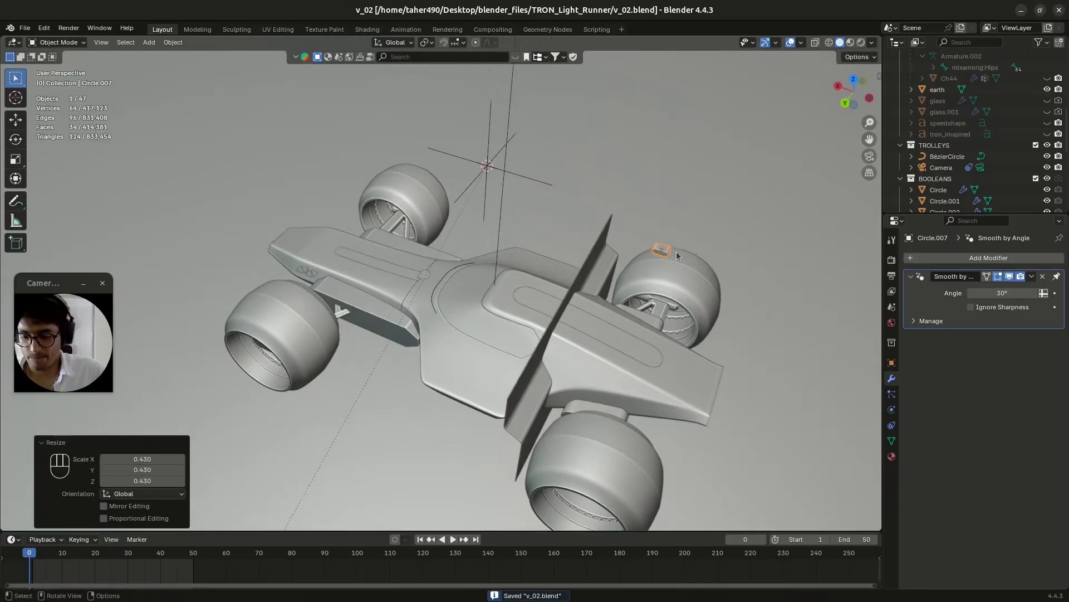
pyautogui.press('r')
pyautogui.press('x')
pyautogui.press('KP_9')
pyautogui.press('KP_0')
pyautogui.press('KP_Enter')
pyautogui.hotkey('ctrl', 'a')
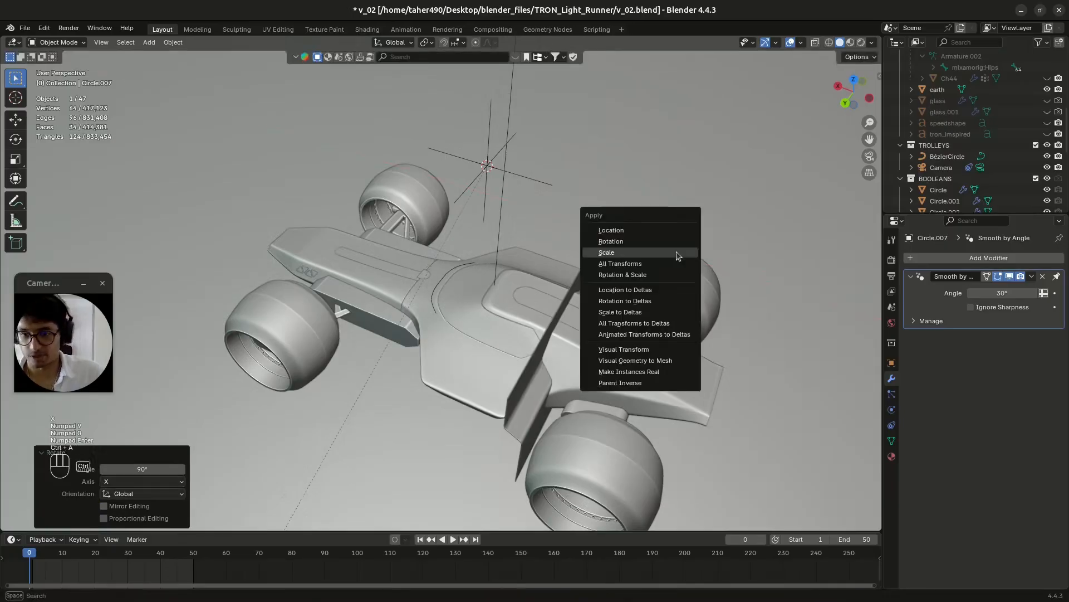
pyautogui.click(659, 242)
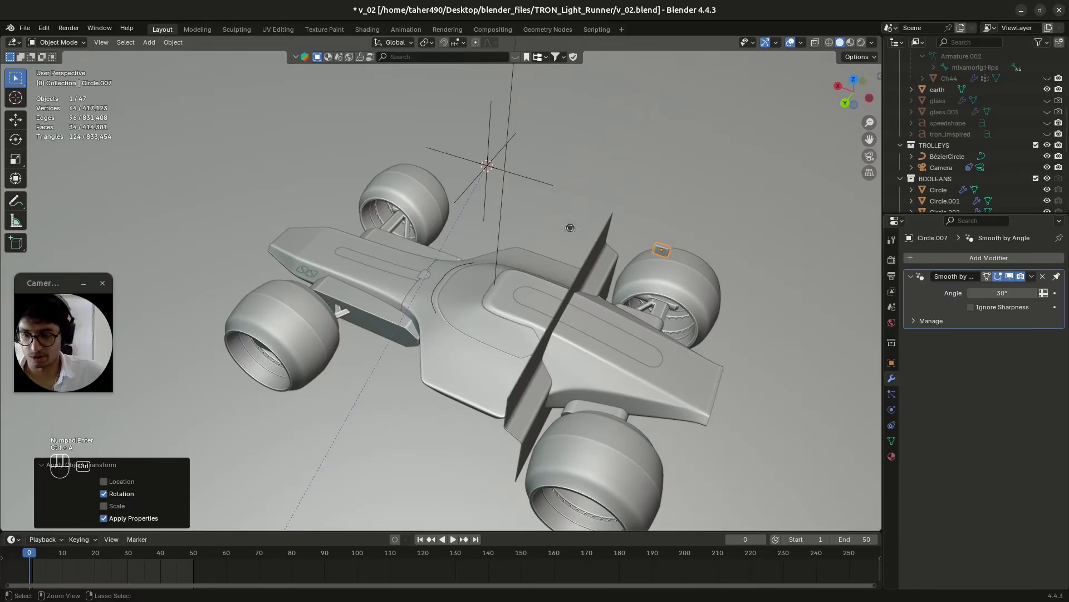
pyautogui.hotkey('ctrl', 's')
# Move the small rounded block into the SOURCES collection.
pyautogui.moveTo(447, 320); pyautogui.dragTo(573, 119, button='middle')
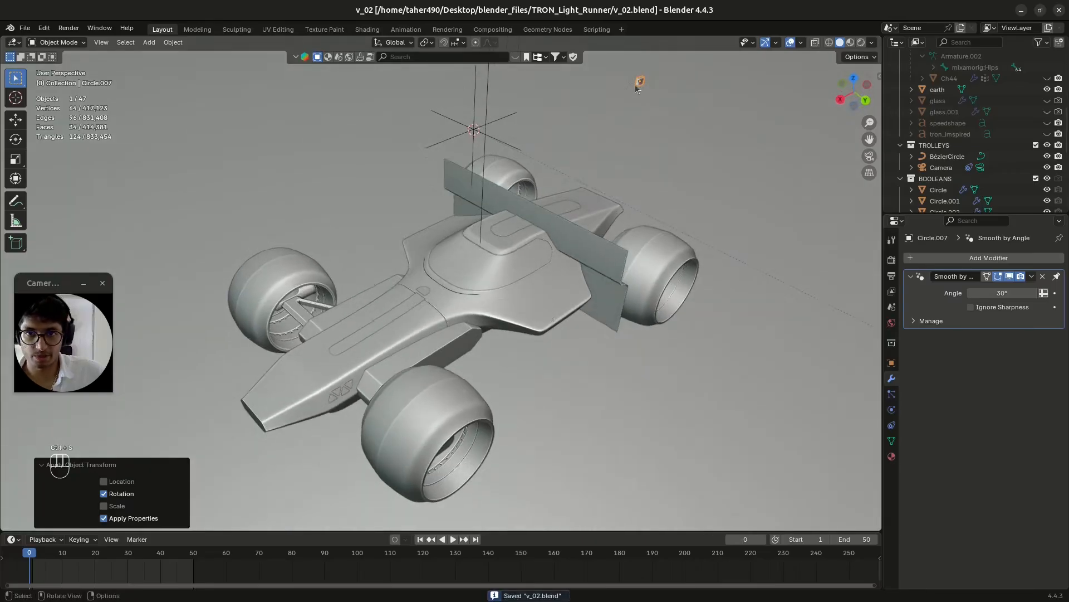
pyautogui.press('m')
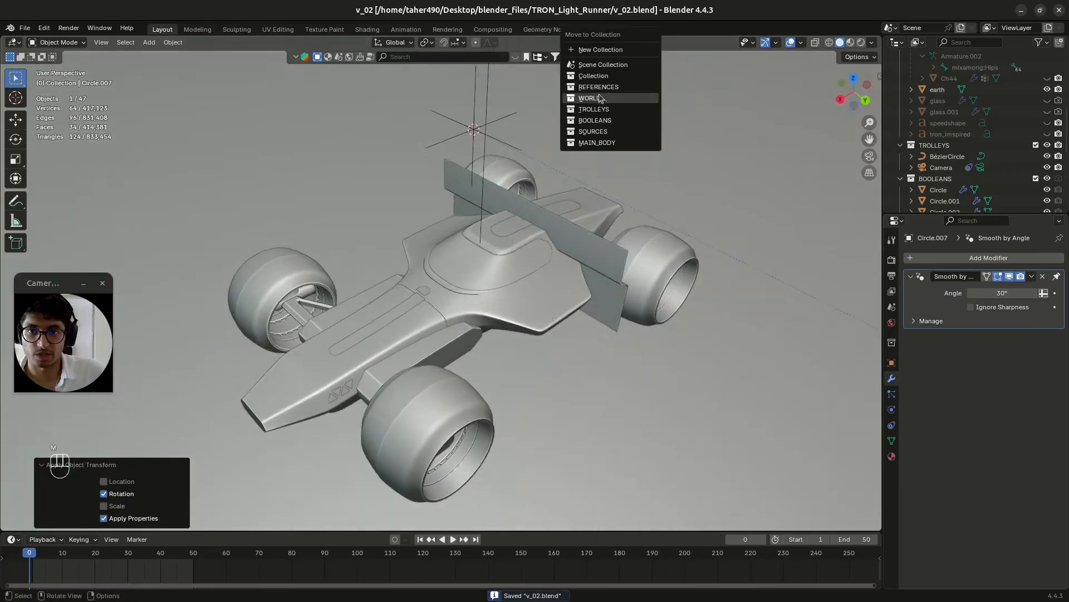
pyautogui.click(593, 131)
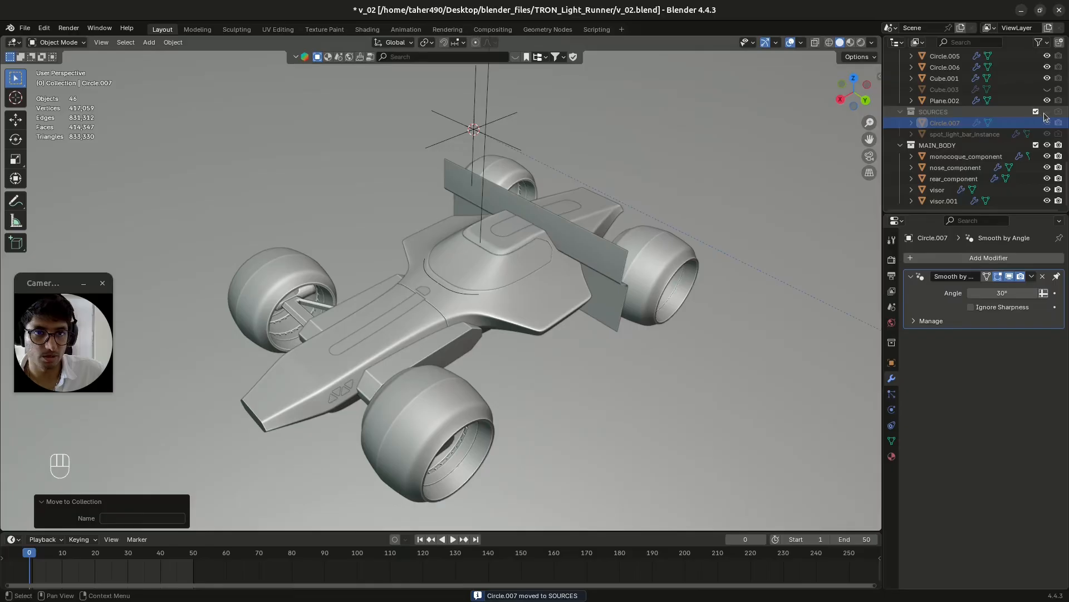
# Select the curve offset from the visor's front edge, check its vertices in Edit Mode and save the file.
pyautogui.click(450, 291)
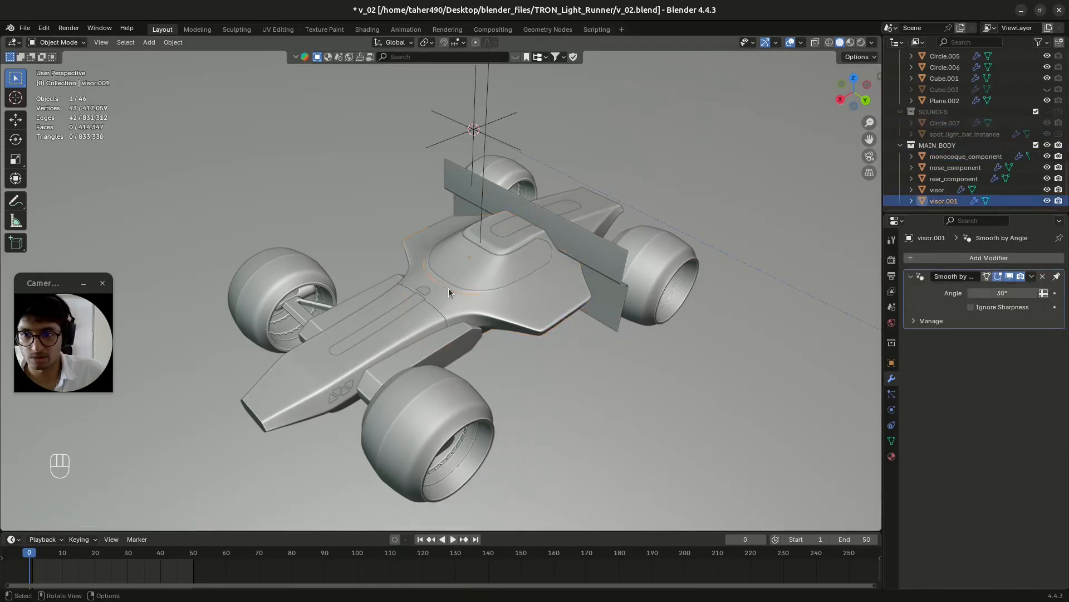
pyautogui.scroll(10, 449, 288)
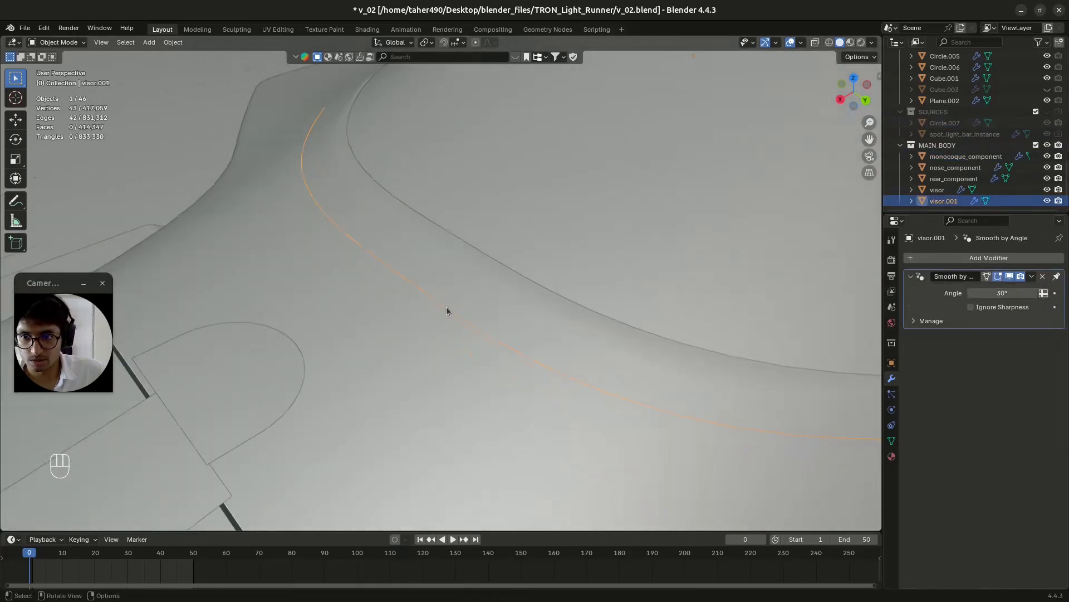
pyautogui.press('Tab')
pyautogui.press('1')
pyautogui.scroll(-2, 461, 316)
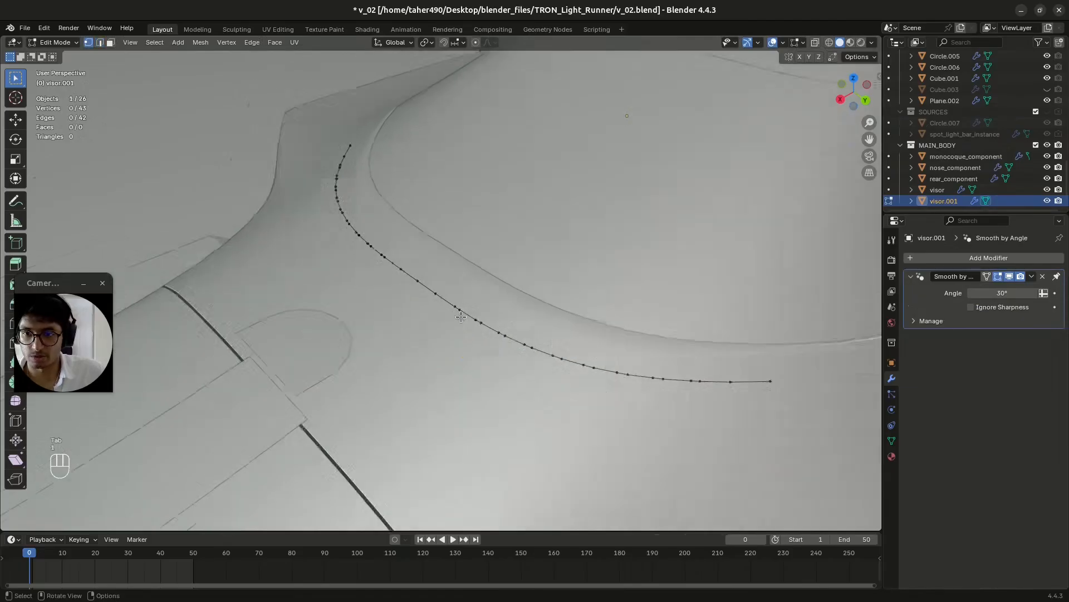
pyautogui.scroll(-5, 461, 316)
pyautogui.moveTo(463, 335); pyautogui.dragTo(477, 353, button='middle')
pyautogui.press('Tab')
pyautogui.hotkey('ctrl', 's')
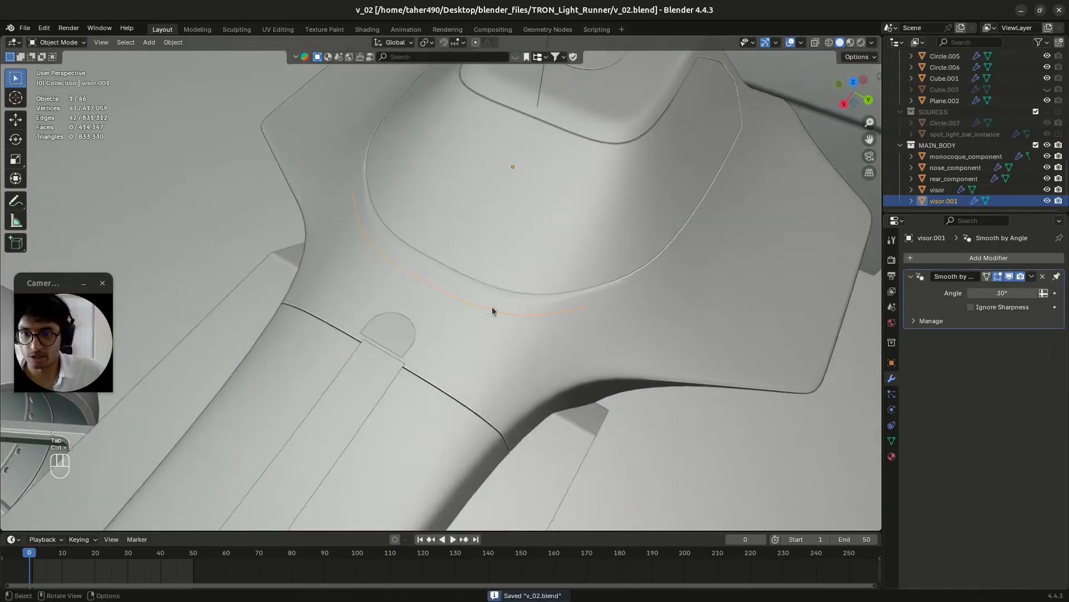
# In the Geometry Nodes workspace, replace the offset curve's Smooth by Angle node group with a new empty one.
pyautogui.click(532, 29)
pyautogui.scroll(-8, 480, 191)
pyautogui.keyDown('shift'); pyautogui.moveTo(624, 268); pyautogui.dragTo(588, 215, button='middle'); pyautogui.keyUp('shift')
pyautogui.moveTo(597, 367); pyautogui.dragTo(516, 315, button='middle')
pyautogui.moveTo(561, 342); pyautogui.dragTo(552, 305, button='middle')
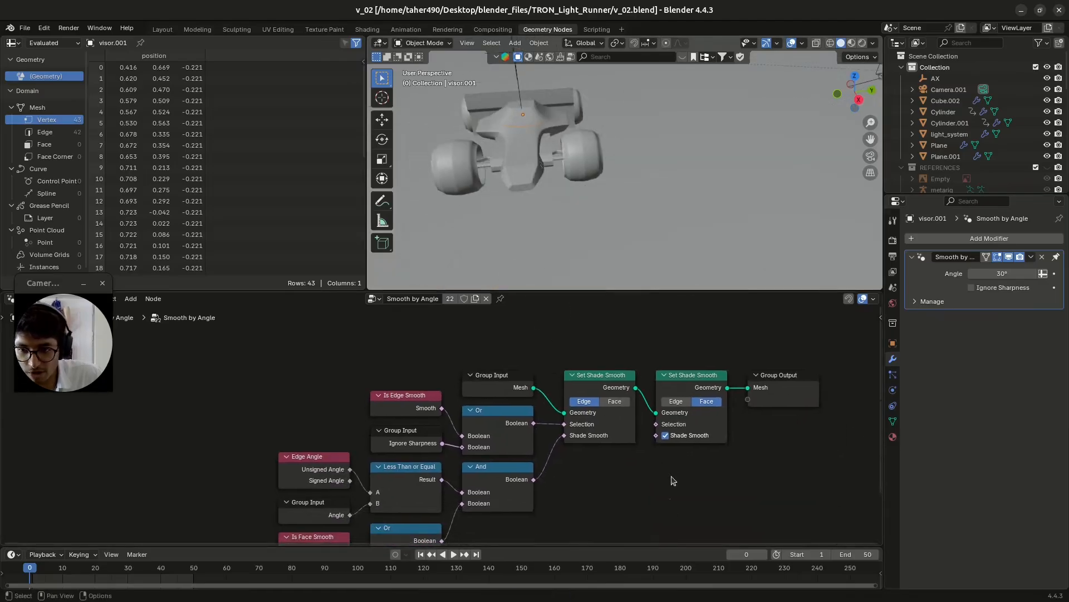
pyautogui.moveTo(667, 491); pyautogui.dragTo(648, 444, button='middle')
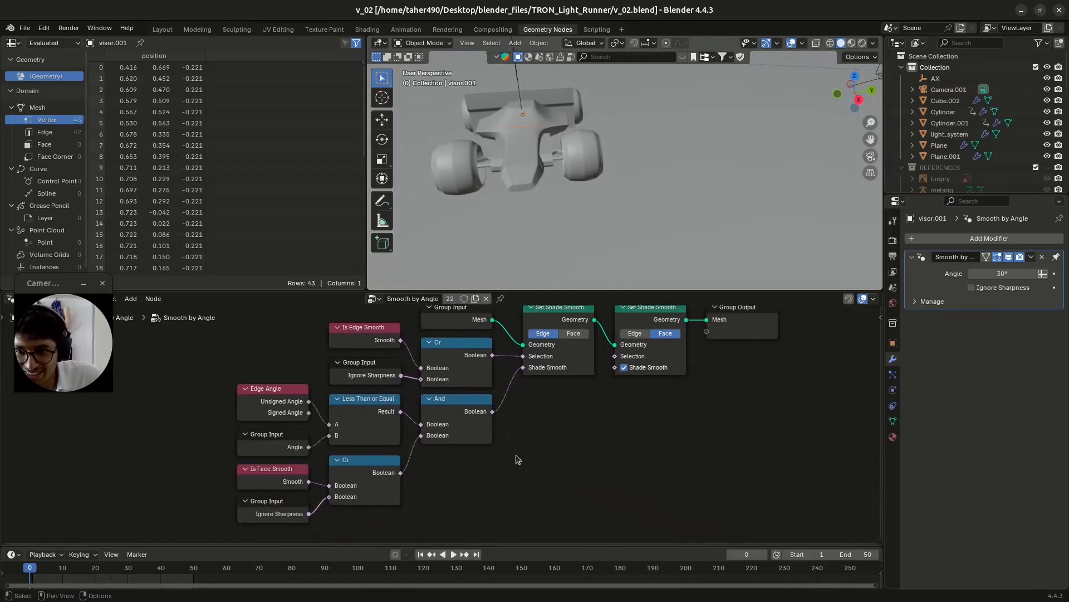
pyautogui.scroll(-1, 514, 467)
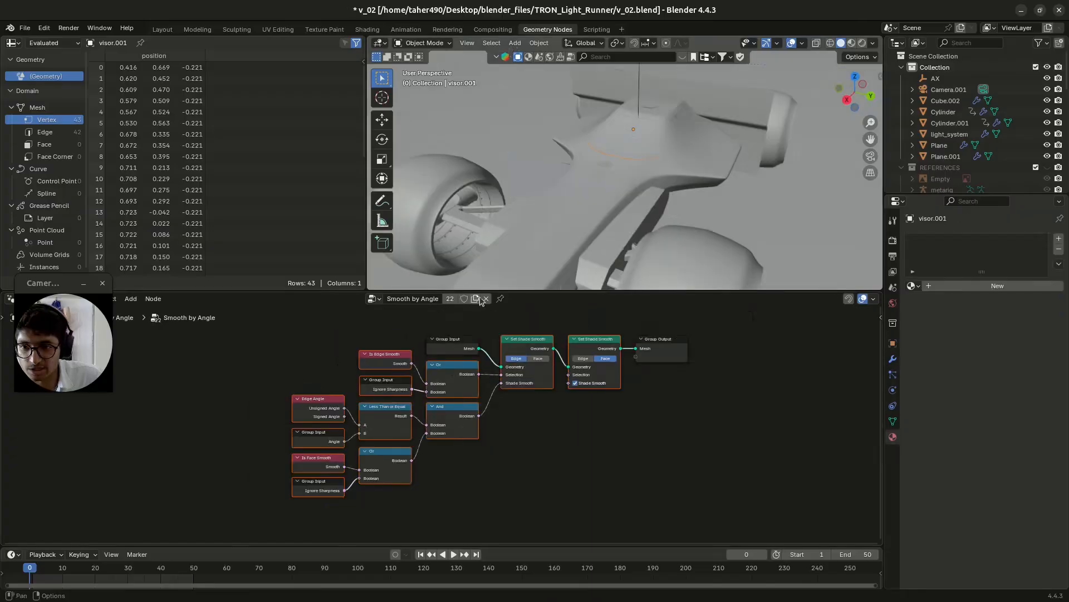
pyautogui.click(487, 298)
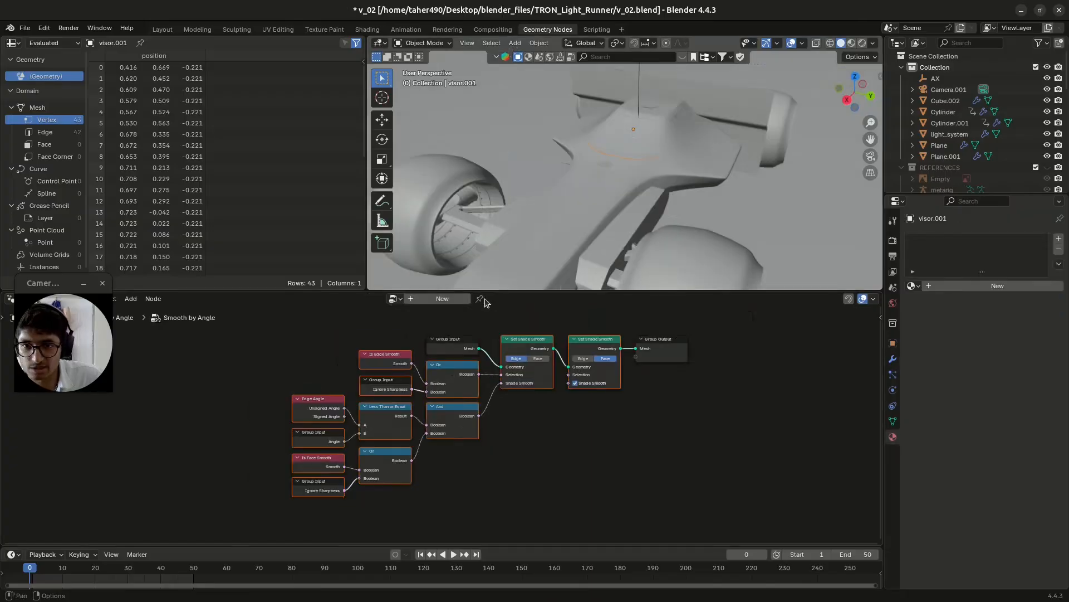
pyautogui.click(442, 299)
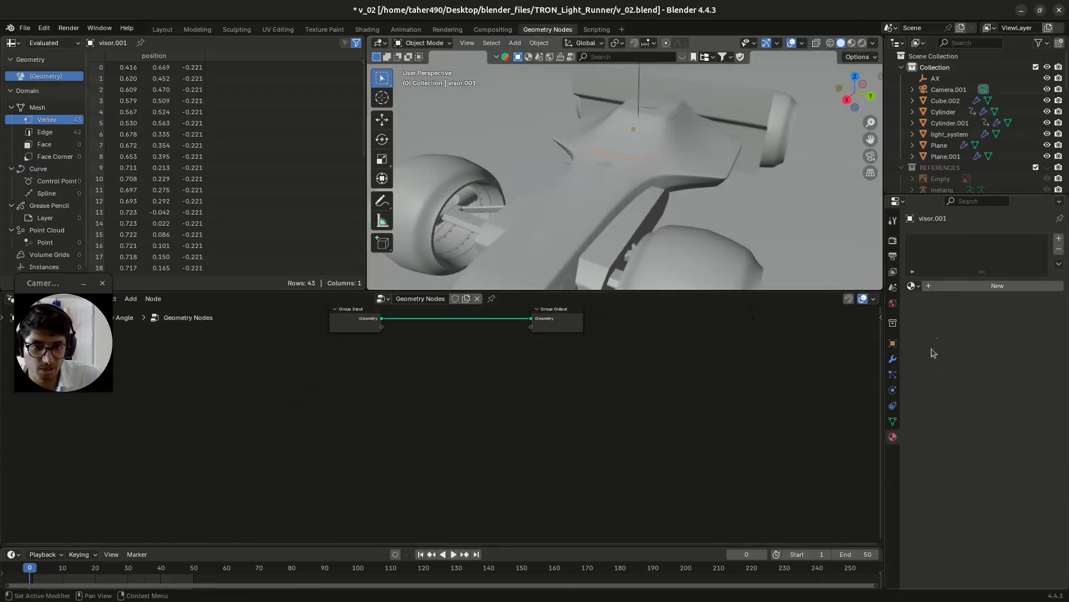
pyautogui.click(892, 360)
pyautogui.click(893, 374)
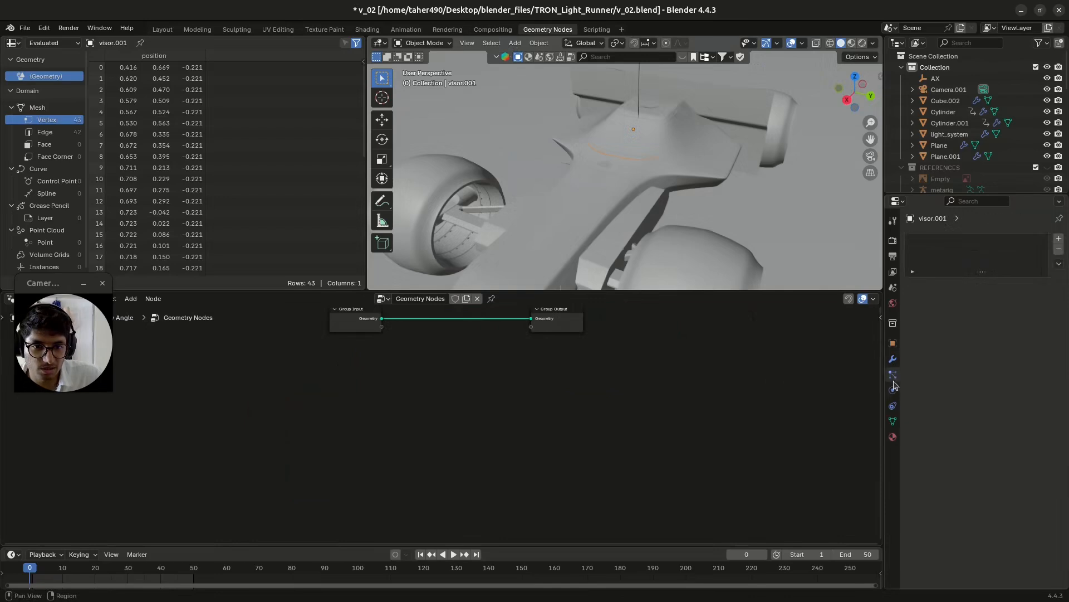
pyautogui.click(892, 361)
pyautogui.click(891, 373)
# Move the Group Input away from the Group Output and insert a Mesh to Curve node between them.
pyautogui.moveTo(466, 365); pyautogui.dragTo(445, 431, button='middle')
pyautogui.scroll(2, 438, 410)
pyautogui.moveTo(341, 353); pyautogui.dragTo(262, 351)
pyautogui.hotkey('shift', 'a')
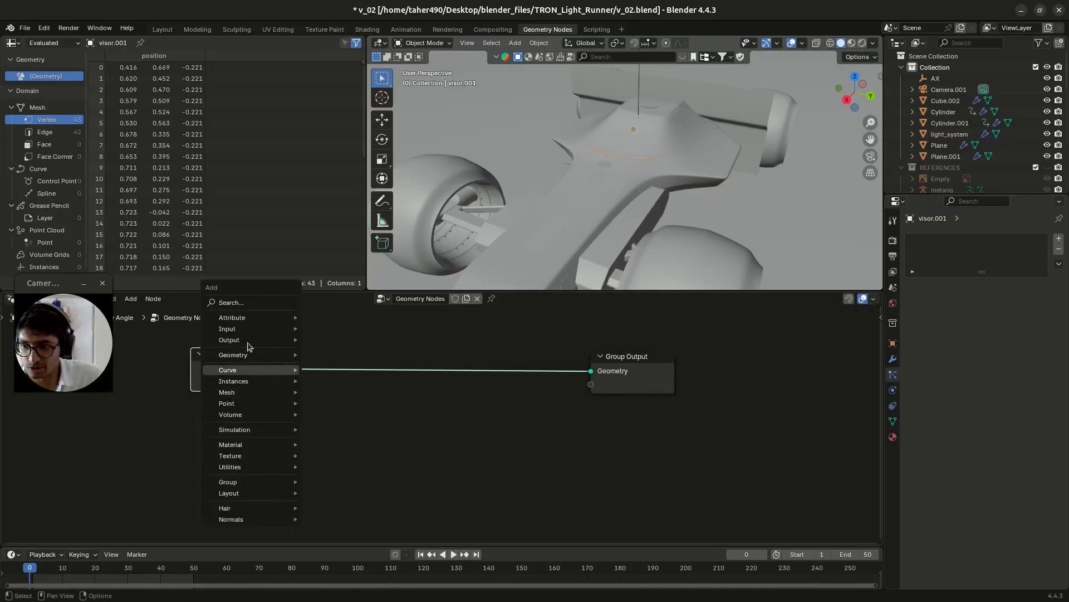
pyautogui.write('mesh')
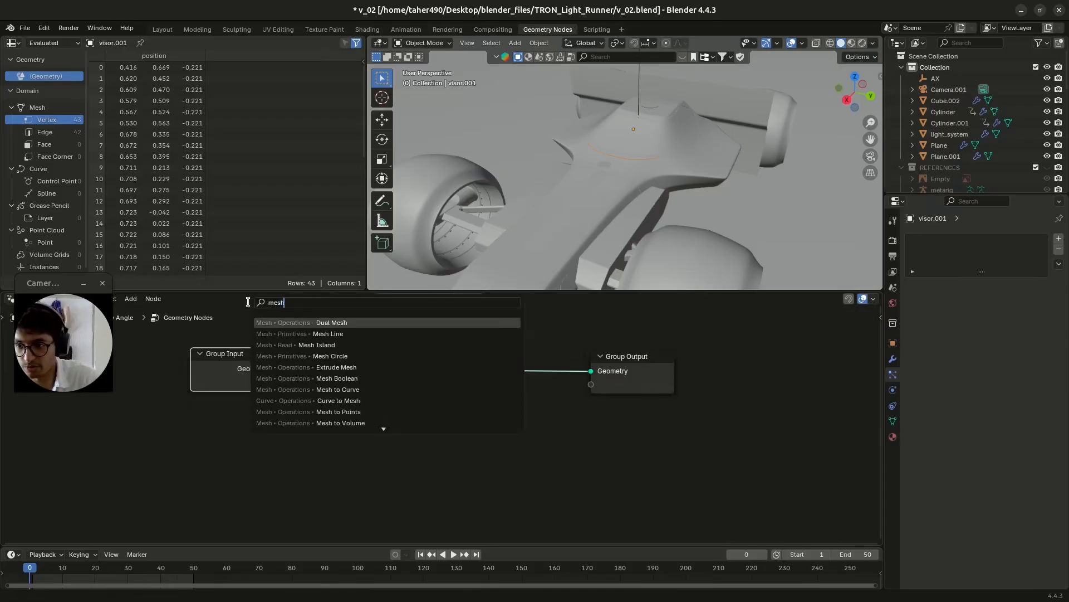
pyautogui.press('Down')
pyautogui.press('Down')
pyautogui.press('Down')
pyautogui.press('Down')
pyautogui.press('Down')
pyautogui.press('Down')
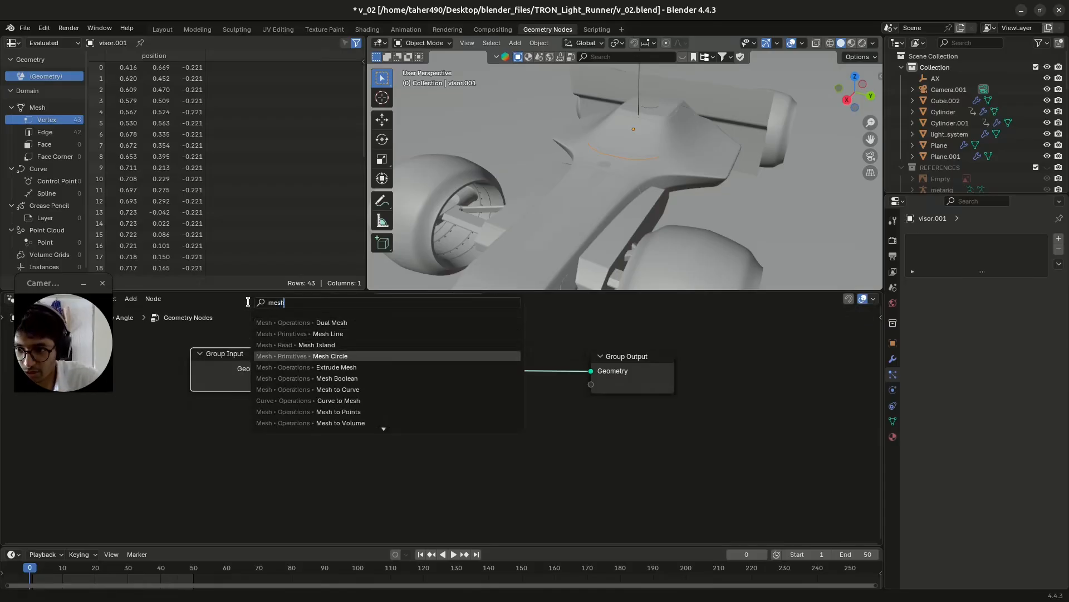
pyautogui.press('Return')
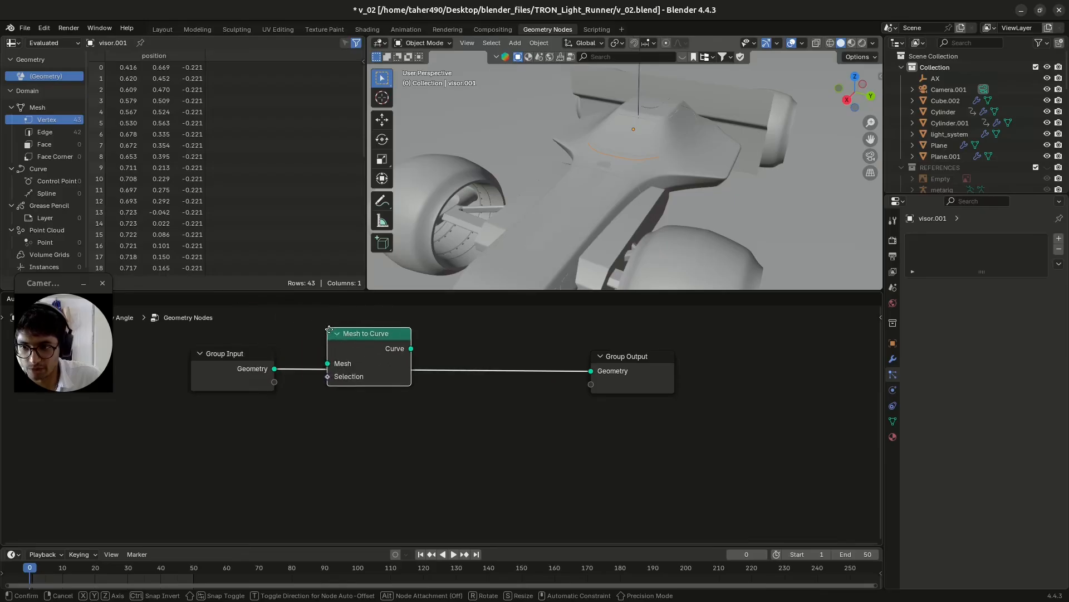
pyautogui.click(308, 330)
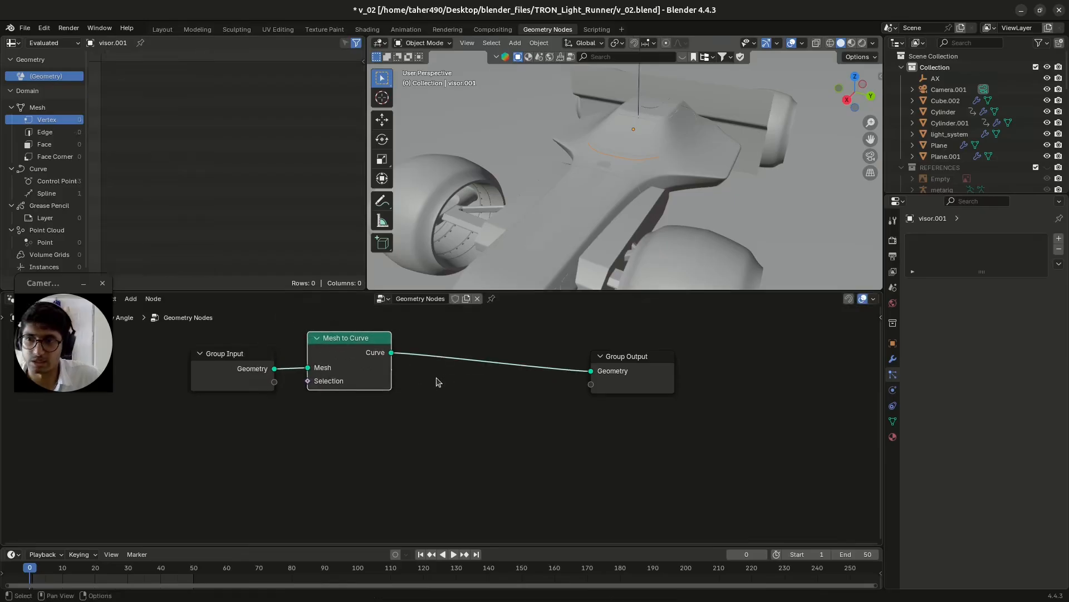
# Insert a Resample Curve node between Mesh to Curve and the Group Output.
pyautogui.hotkey('shift', 'a')
pyautogui.click(425, 373)
pyautogui.write('i')
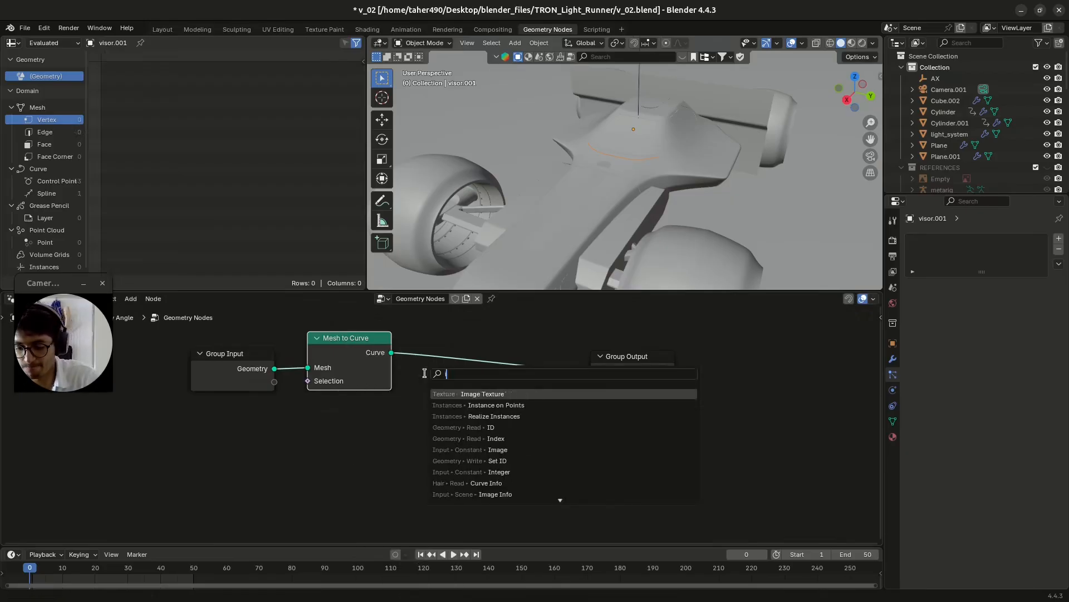
pyautogui.press('BackSpace')
pyautogui.write('resa')
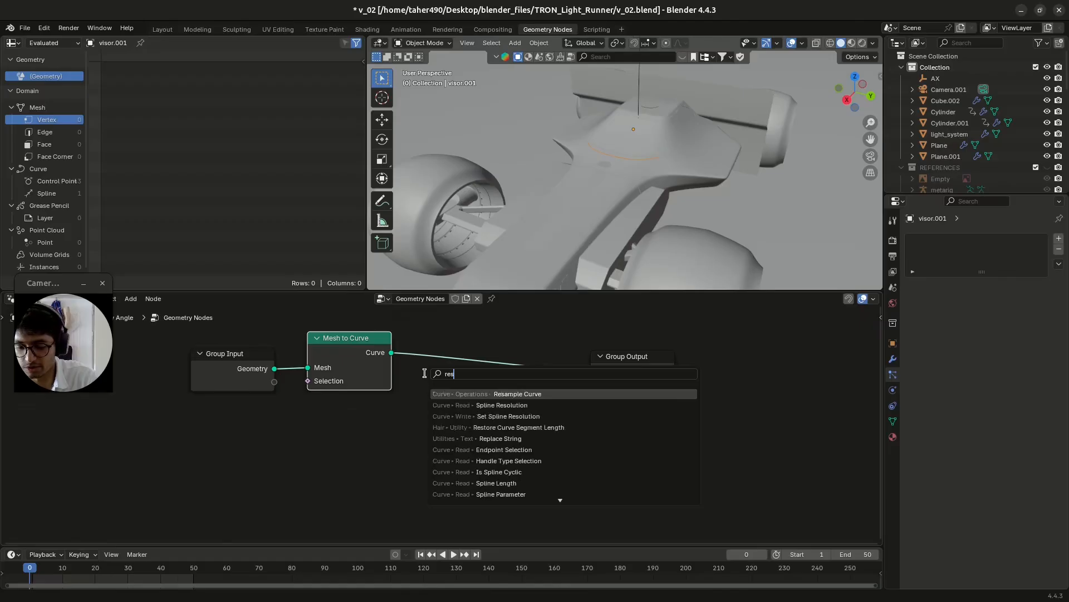
pyautogui.press('Return')
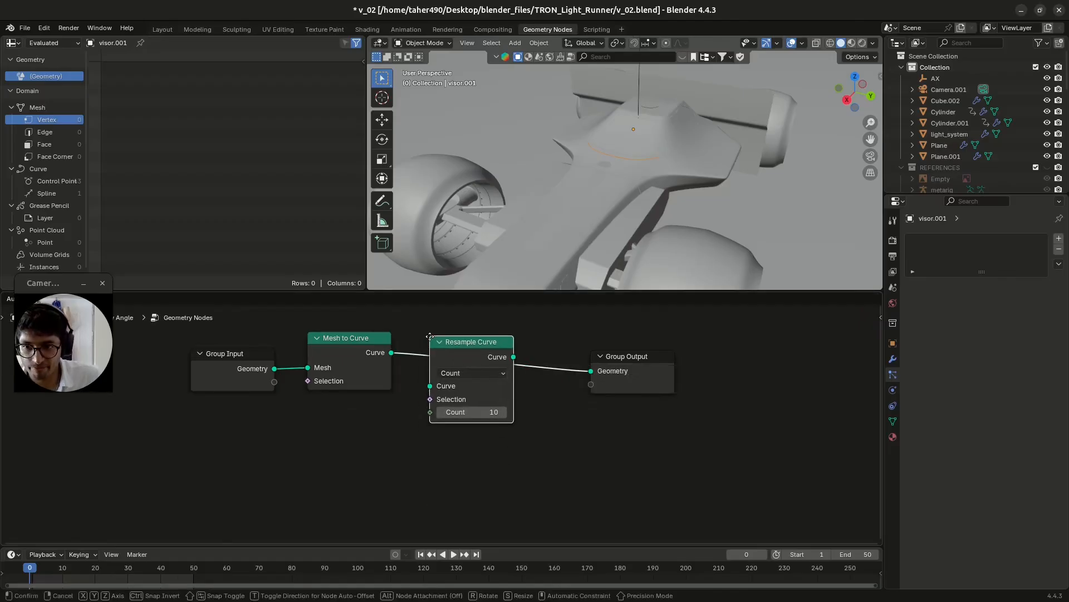
pyautogui.click(428, 337)
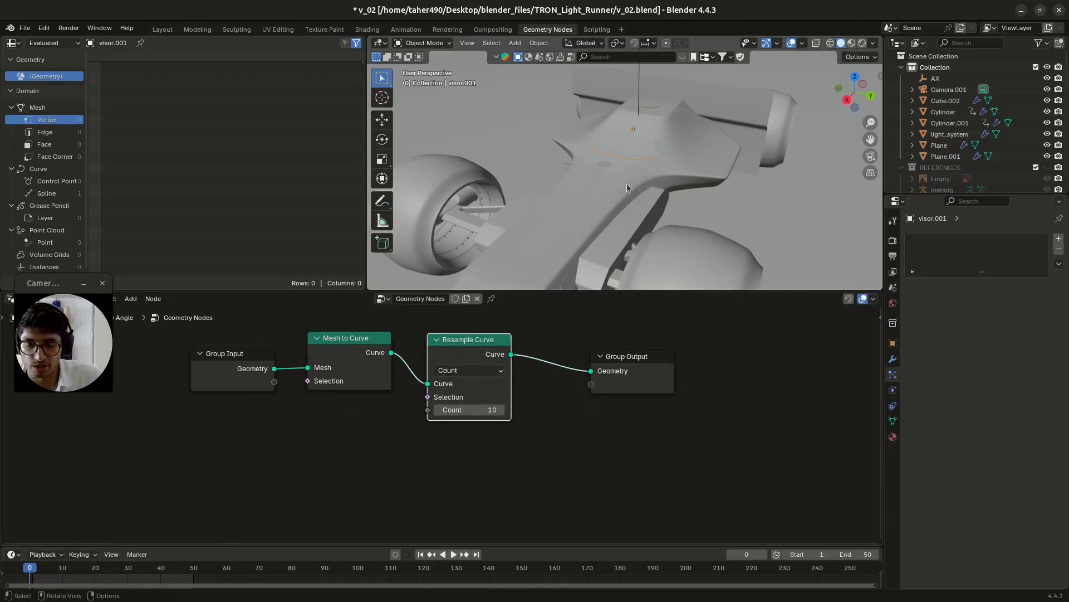
# Make room before the Group Output and insert an Instance on Points node after Resample Curve.
pyautogui.moveTo(646, 356); pyautogui.dragTo(781, 352)
pyautogui.hotkey('shift', 'a')
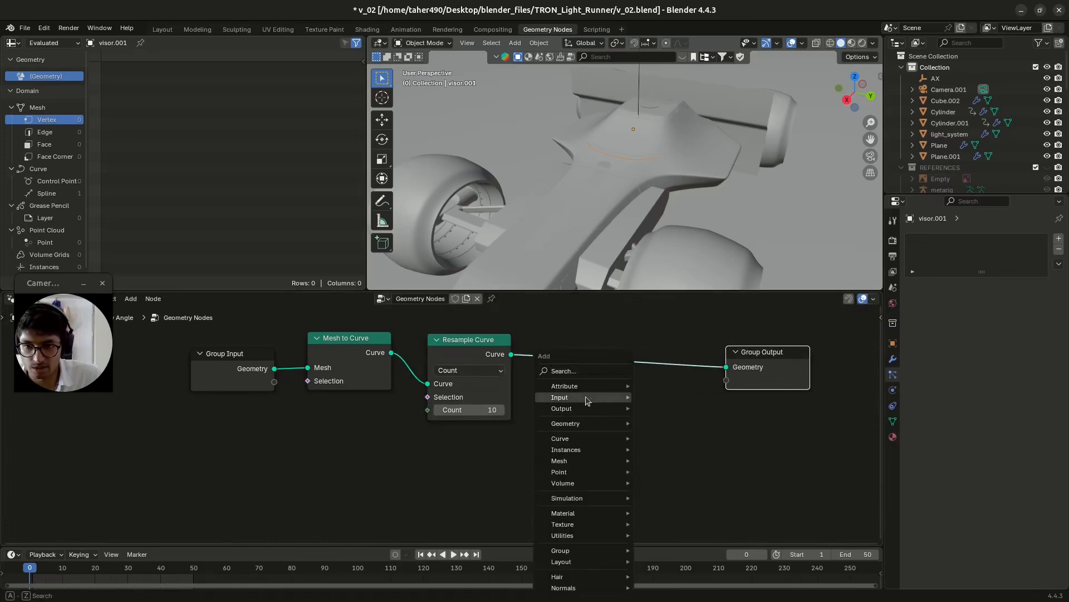
pyautogui.click(581, 372)
pyautogui.write('instance')
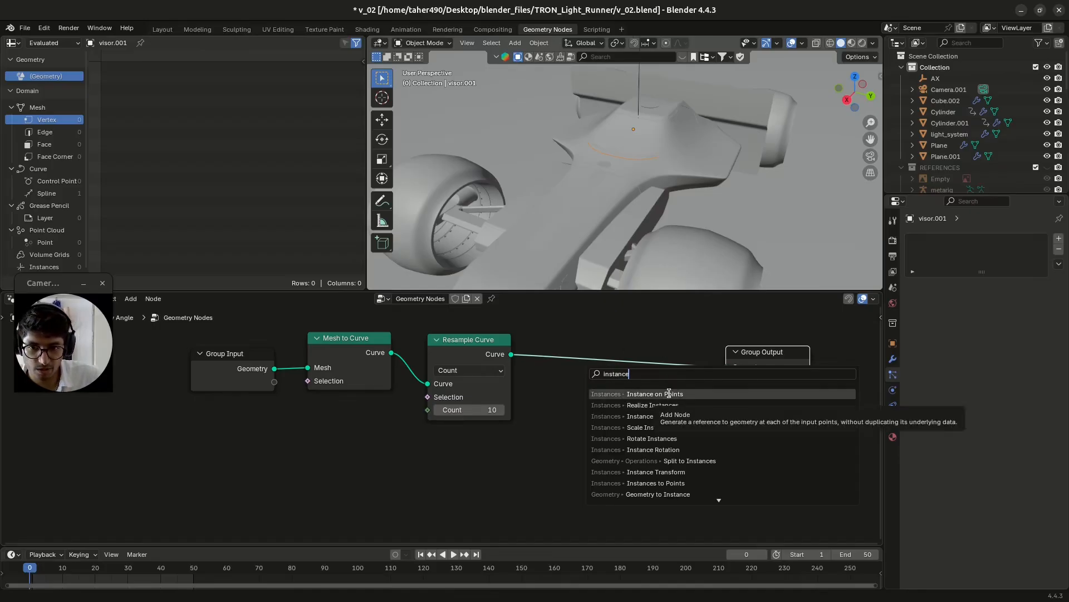
pyautogui.click(669, 393)
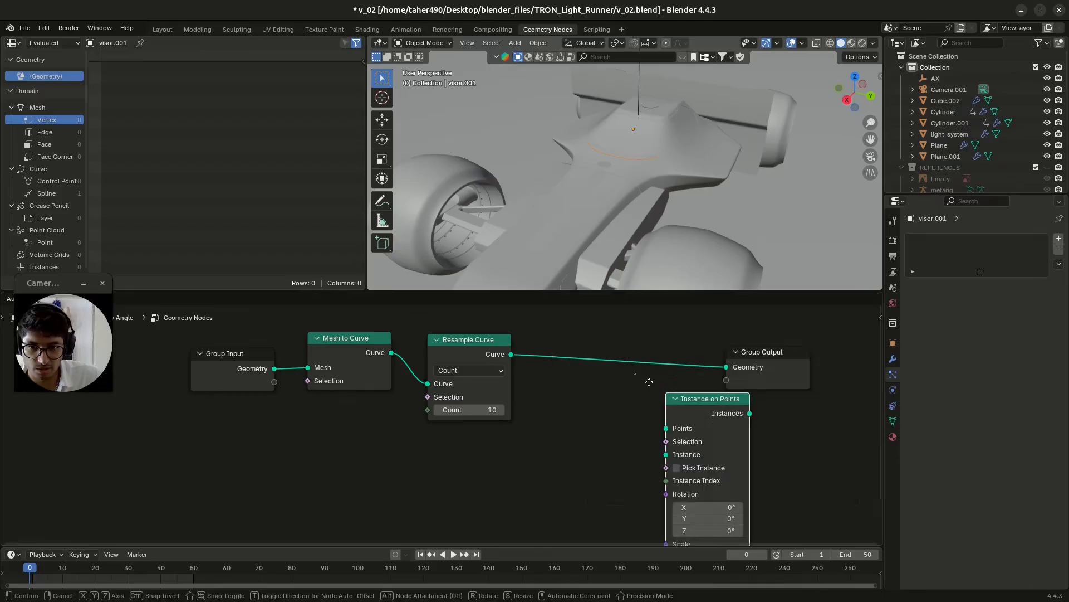
pyautogui.click(559, 335)
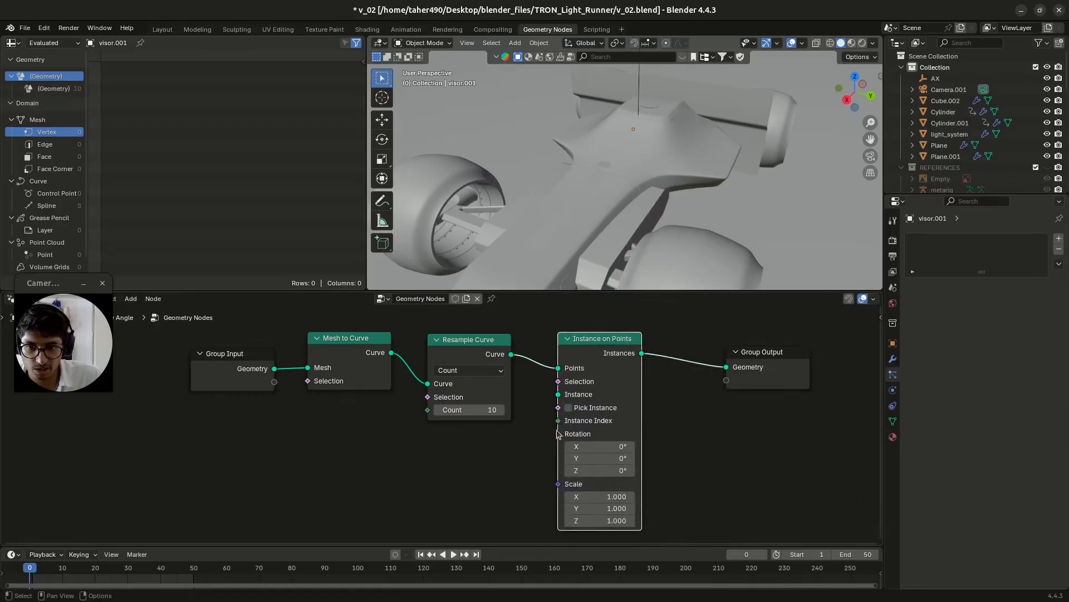
# Add an Object Info node with its Geometry output feeding the Instance input of Instance on Points.
pyautogui.moveTo(559, 395); pyautogui.dragTo(462, 501)
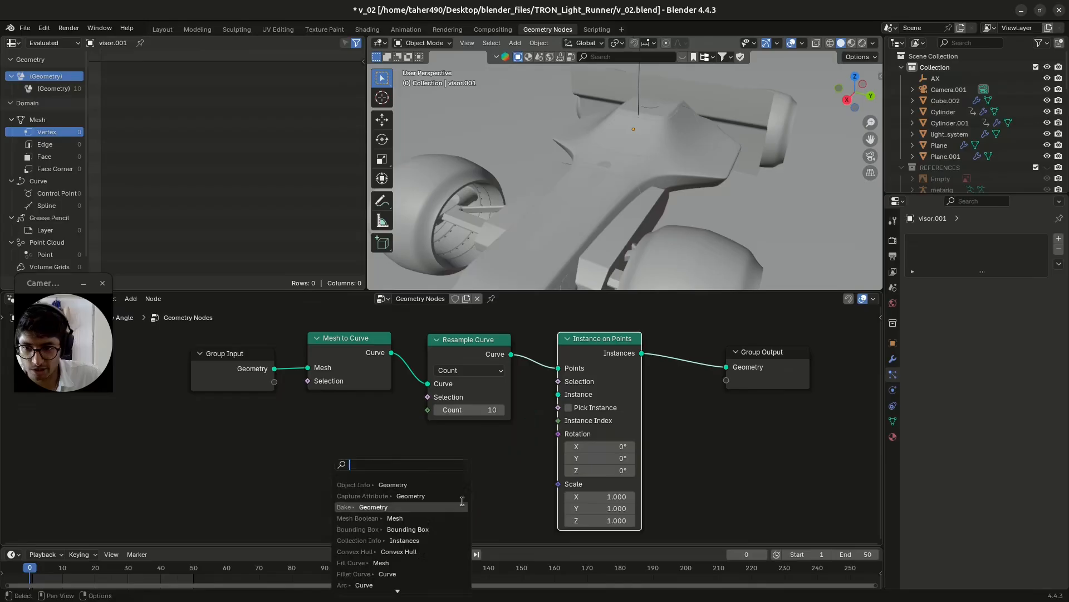
pyautogui.write('obj')
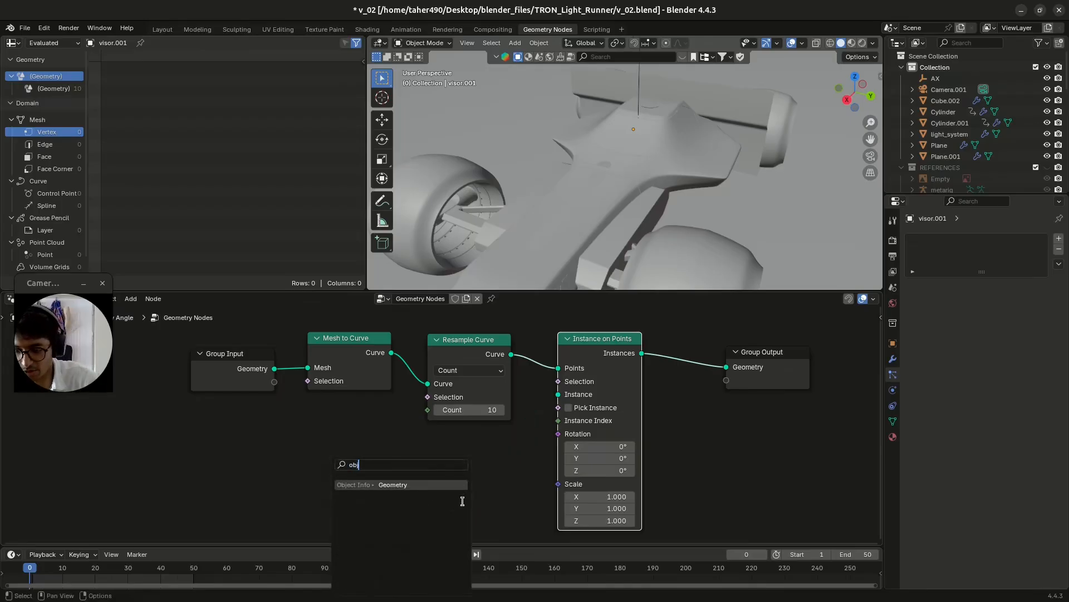
pyautogui.click(361, 486)
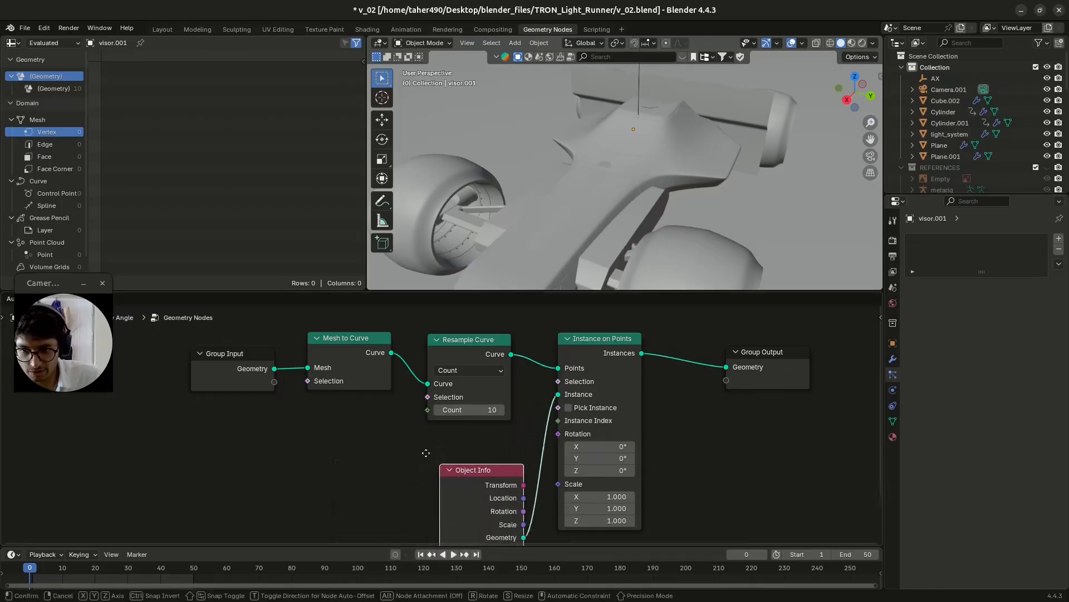
pyautogui.click(416, 426)
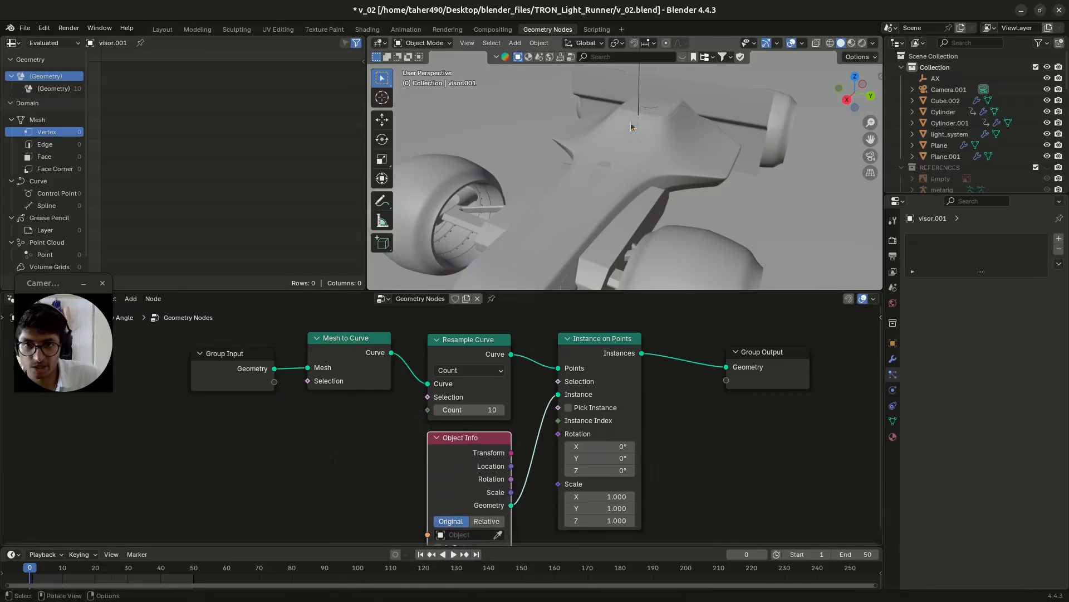
# Set the viewport shading to MatCap lighting and enable Cavity.
pyautogui.click(873, 42)
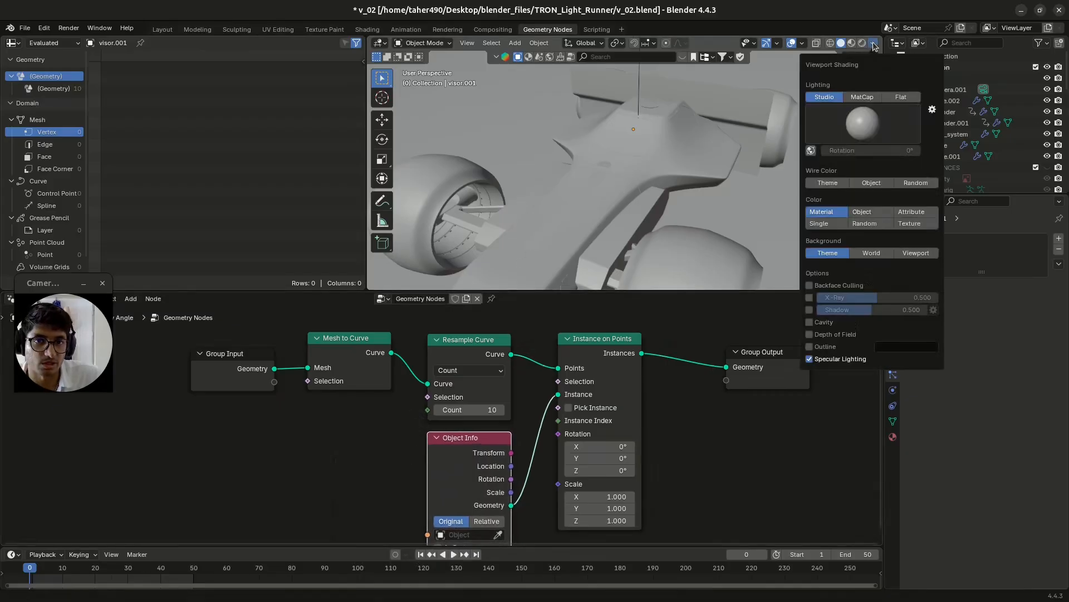
pyautogui.click(864, 97)
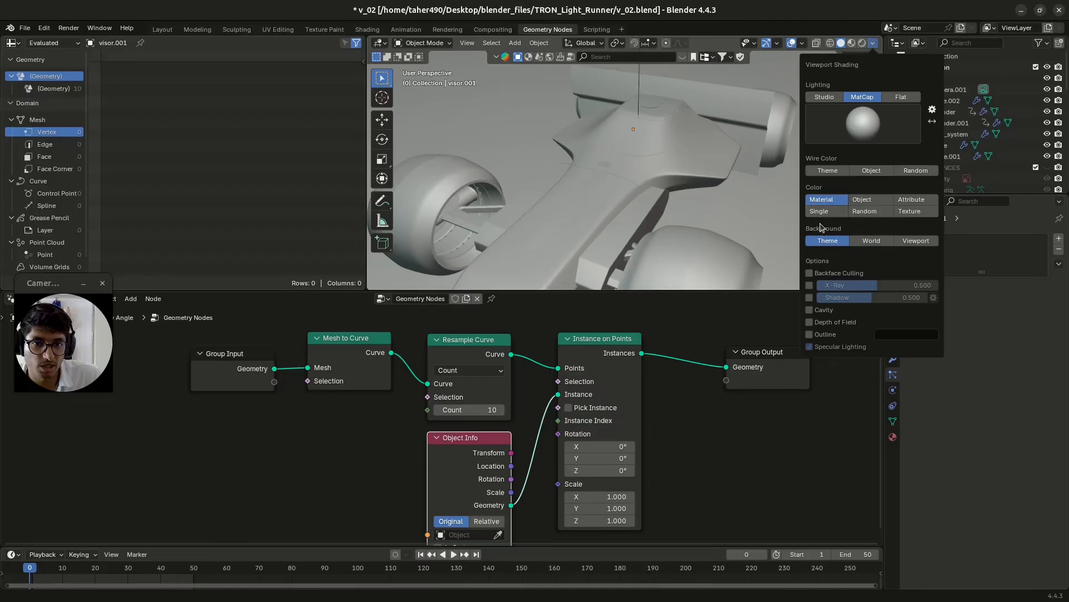
pyautogui.click(810, 310)
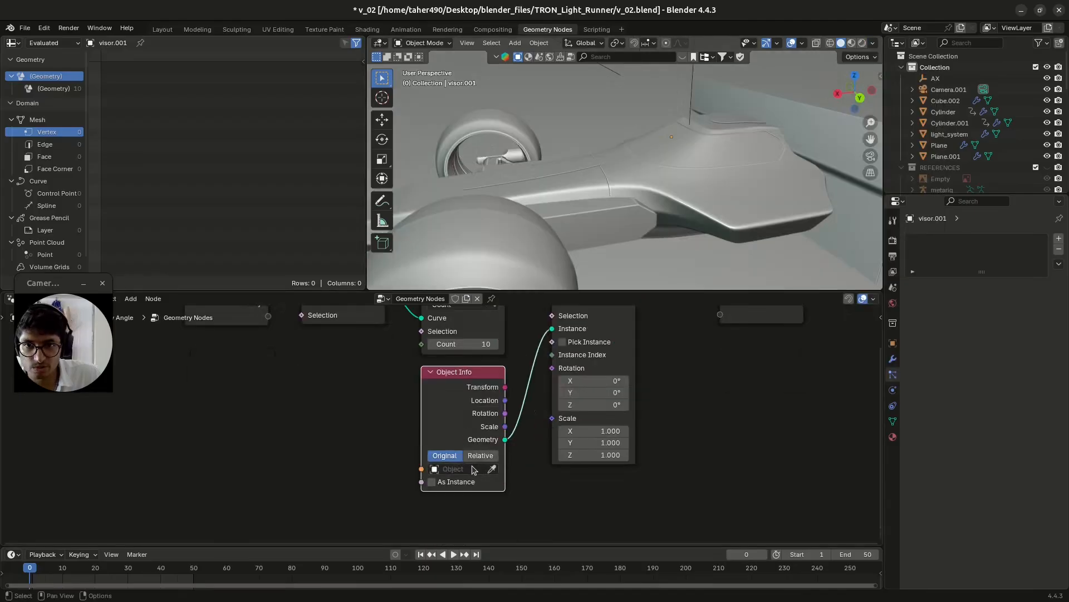
# Unhide the SOURCES collection, select its Circle.007 block and locate it in the viewport.
pyautogui.moveTo(624, 116); pyautogui.dragTo(624, 141, button='middle')
pyautogui.scroll(-2, 624, 141)
pyautogui.scroll(-3, 1008, 130)
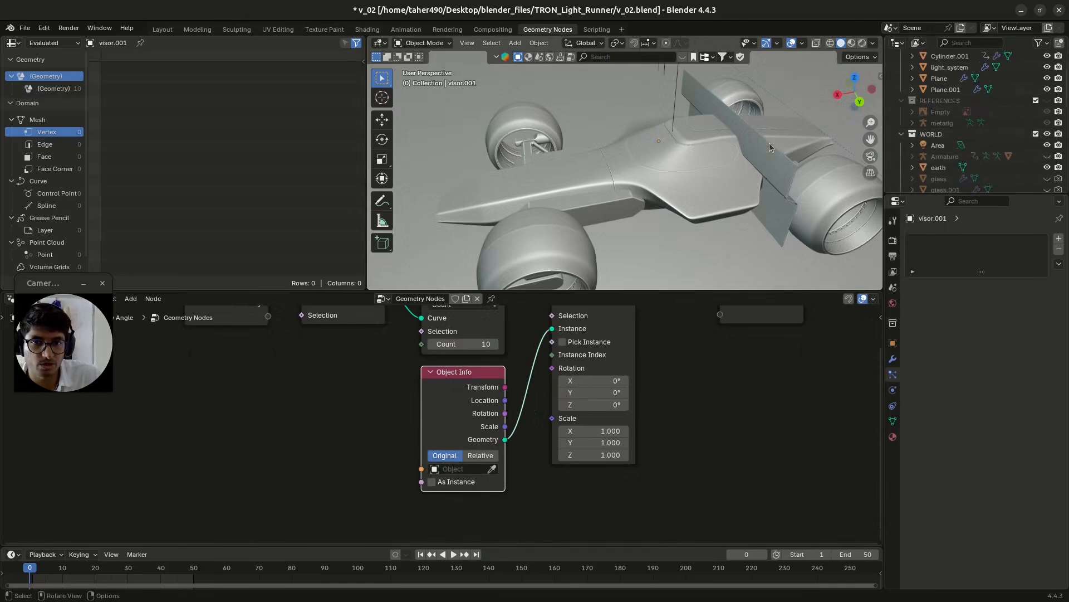
pyautogui.scroll(-5, 724, 151)
pyautogui.scroll(10, 719, 150)
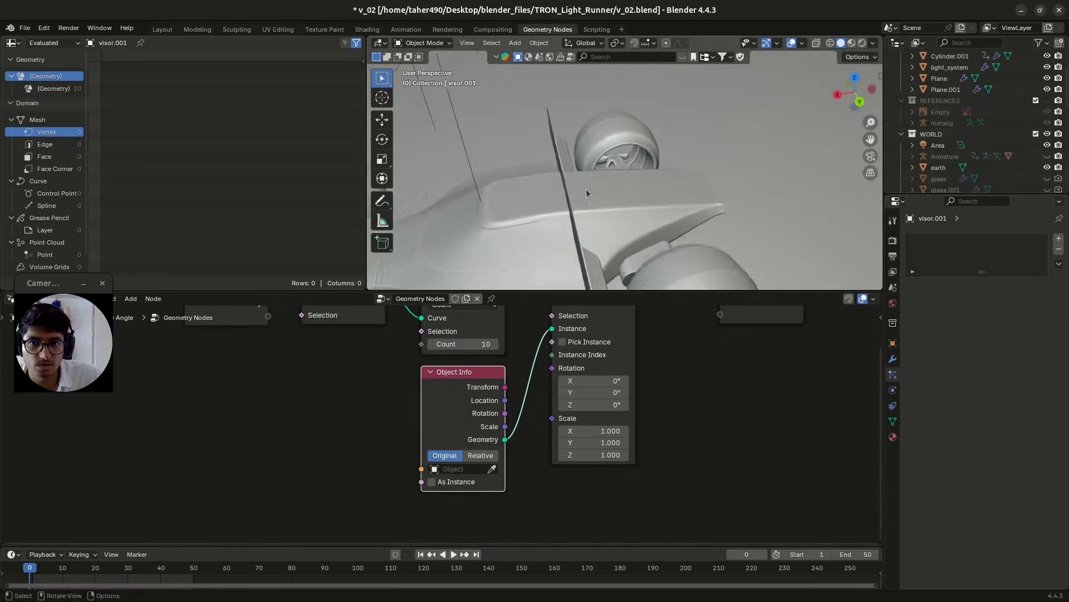
pyautogui.scroll(-4, 977, 141)
pyautogui.scroll(-7, 977, 141)
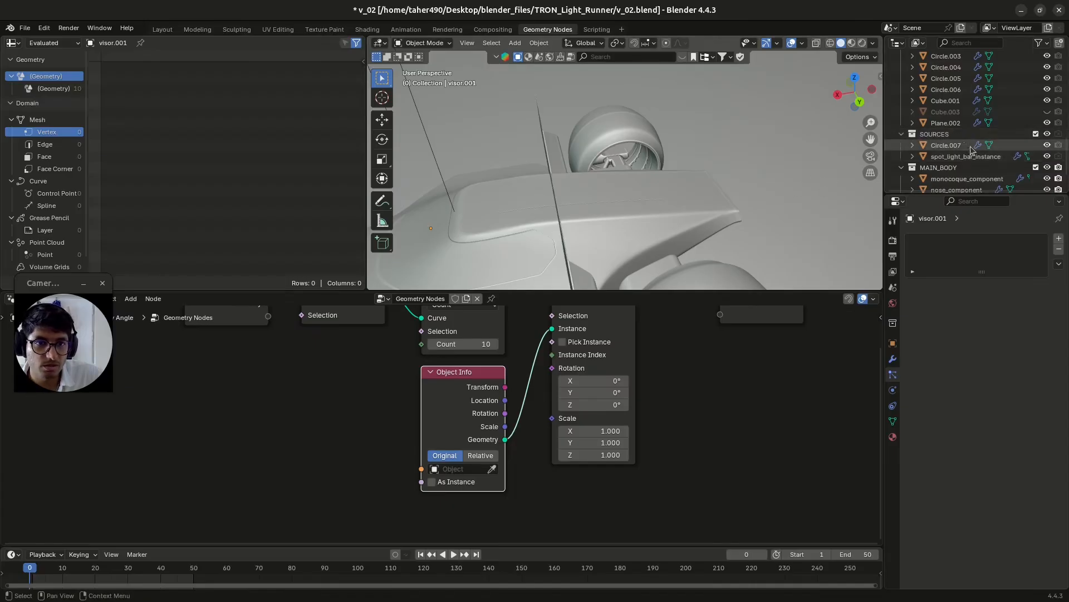
pyautogui.click(949, 146)
pyautogui.scroll(-8, 559, 222)
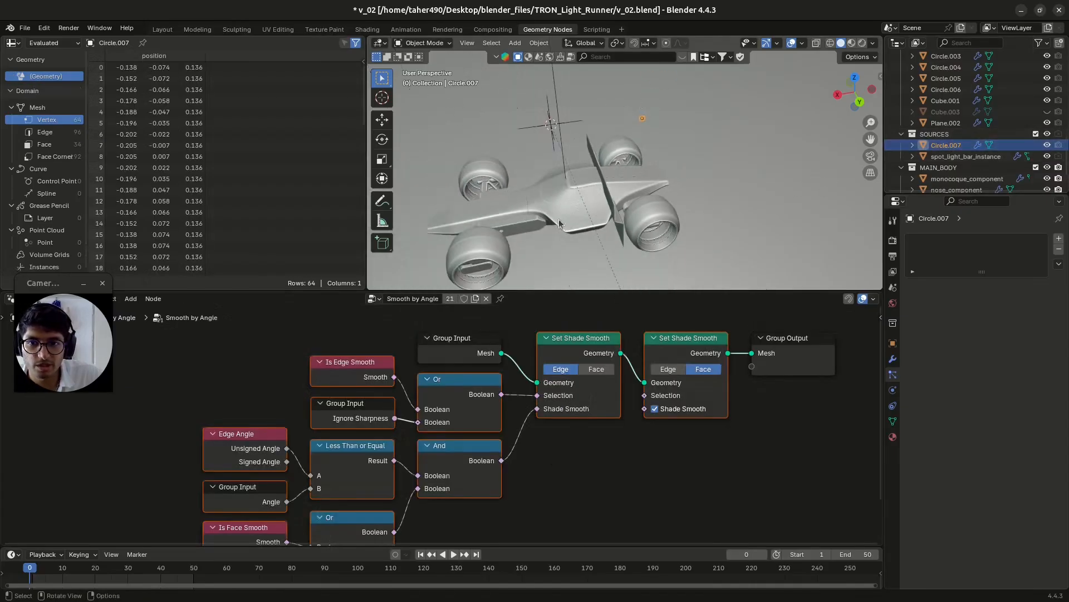
pyautogui.scroll(5, 518, 213)
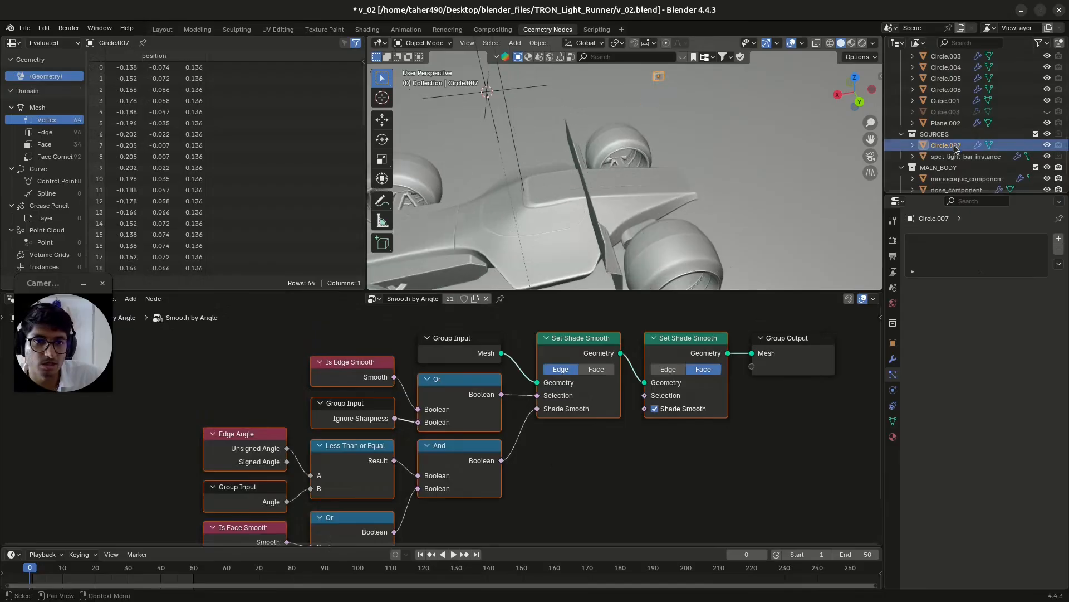
# Select the visor.001 object in MAIN_BODY and bring its geometry node tree into view.
pyautogui.scroll(-3, 951, 161)
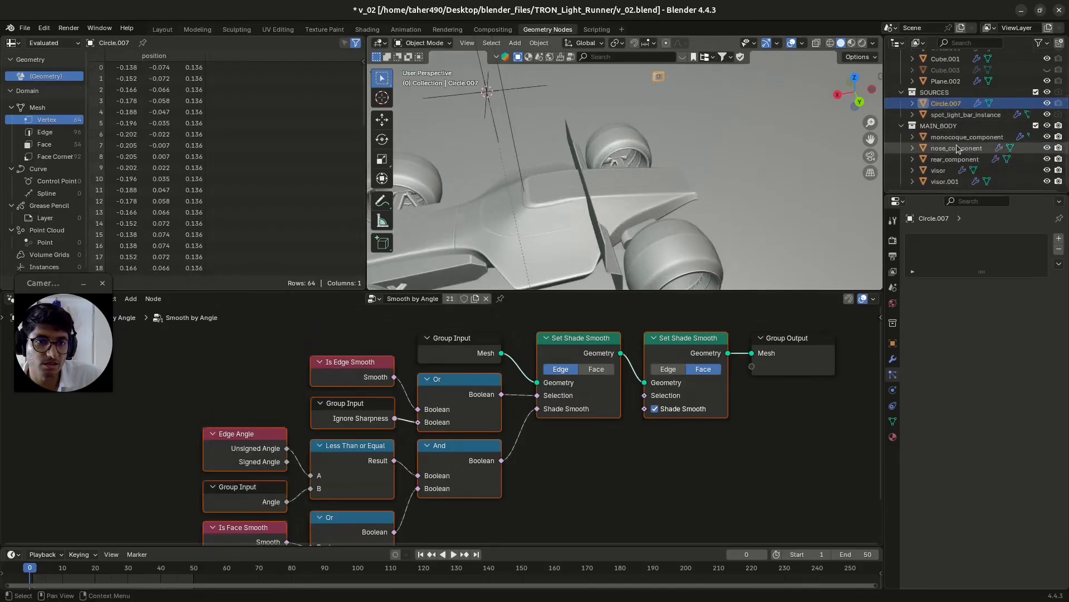
pyautogui.click(944, 171)
pyautogui.click(944, 183)
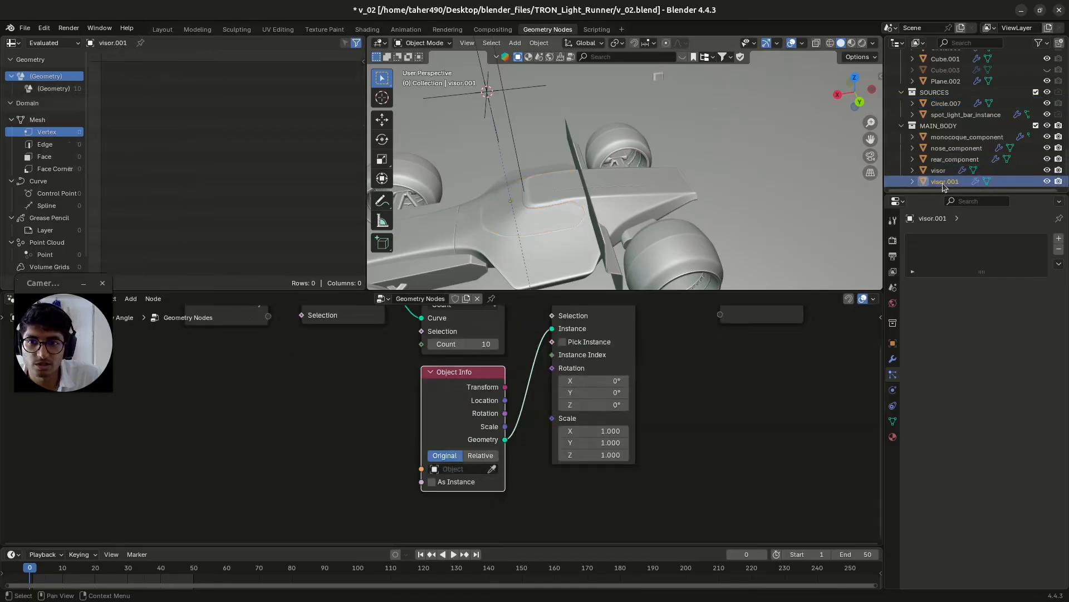
pyautogui.press('Home')
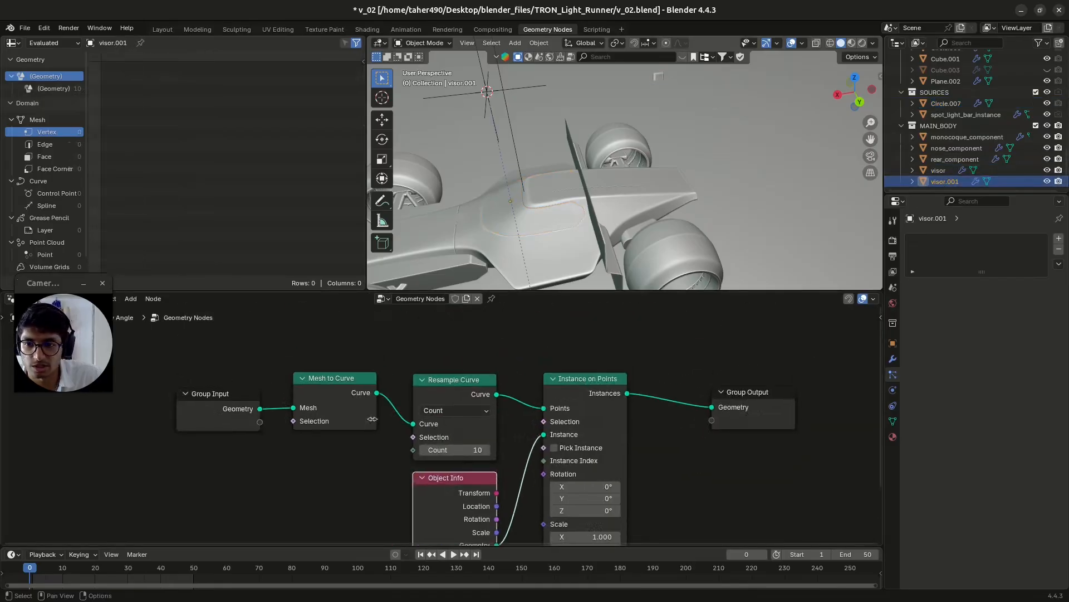
# Route Group Input's geometry straight to Group Output to check the bare curve, and restore the Instances link to Group Output.
pyautogui.moveTo(260, 409); pyautogui.dragTo(715, 415)
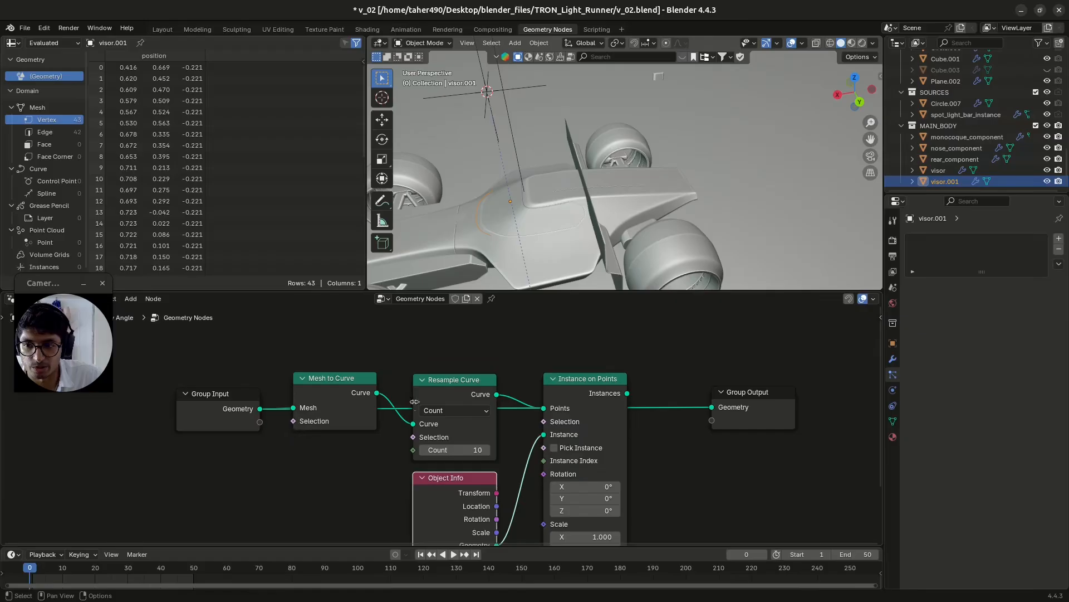
pyautogui.moveTo(539, 503); pyautogui.dragTo(555, 428, button='middle')
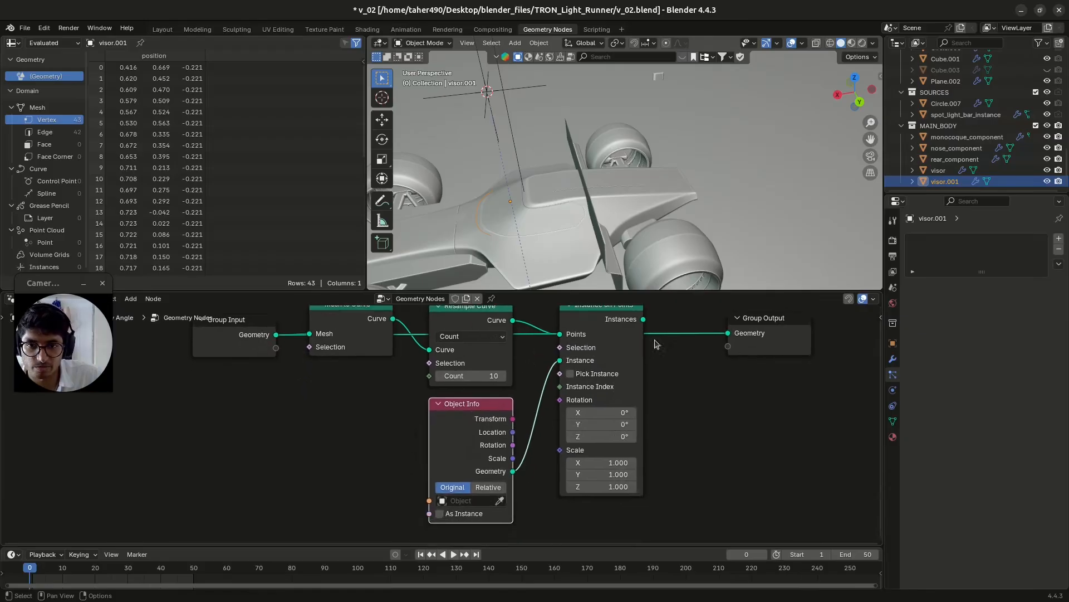
pyautogui.moveTo(643, 319); pyautogui.dragTo(728, 332)
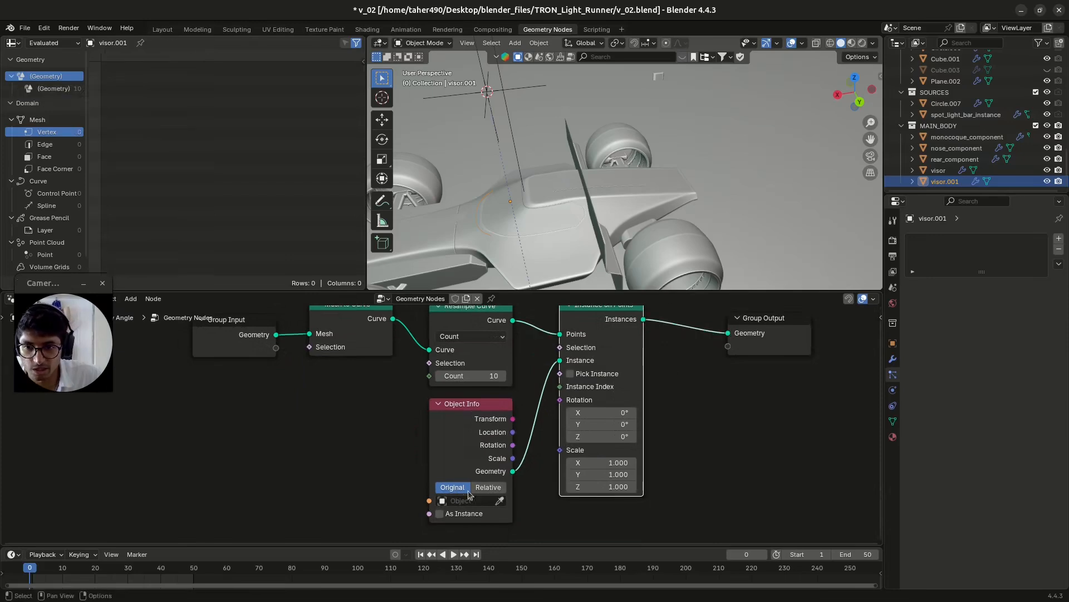
# Set the Object Info node's object to the Circle.007 block and save the file.
pyautogui.click(499, 500)
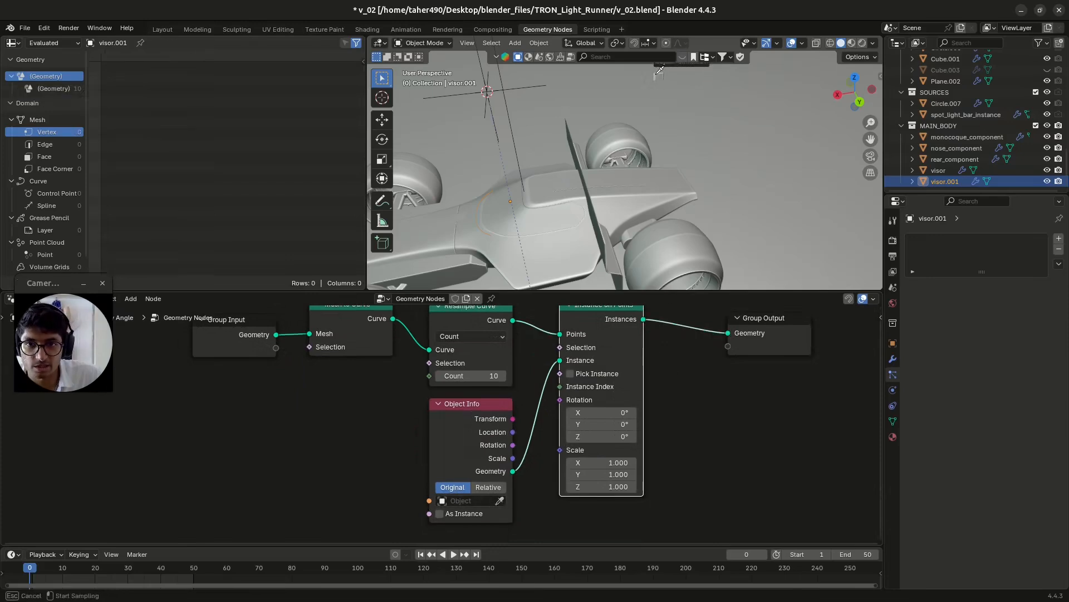
pyautogui.click(659, 69)
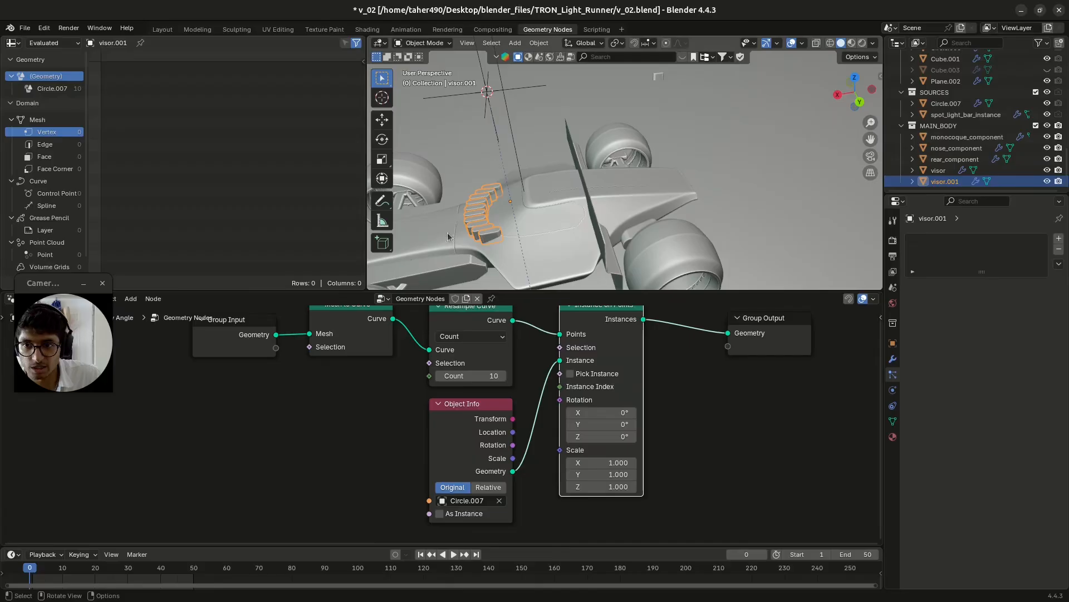
pyautogui.moveTo(487, 238); pyautogui.dragTo(557, 206, button='middle')
pyautogui.scroll(6, 603, 195)
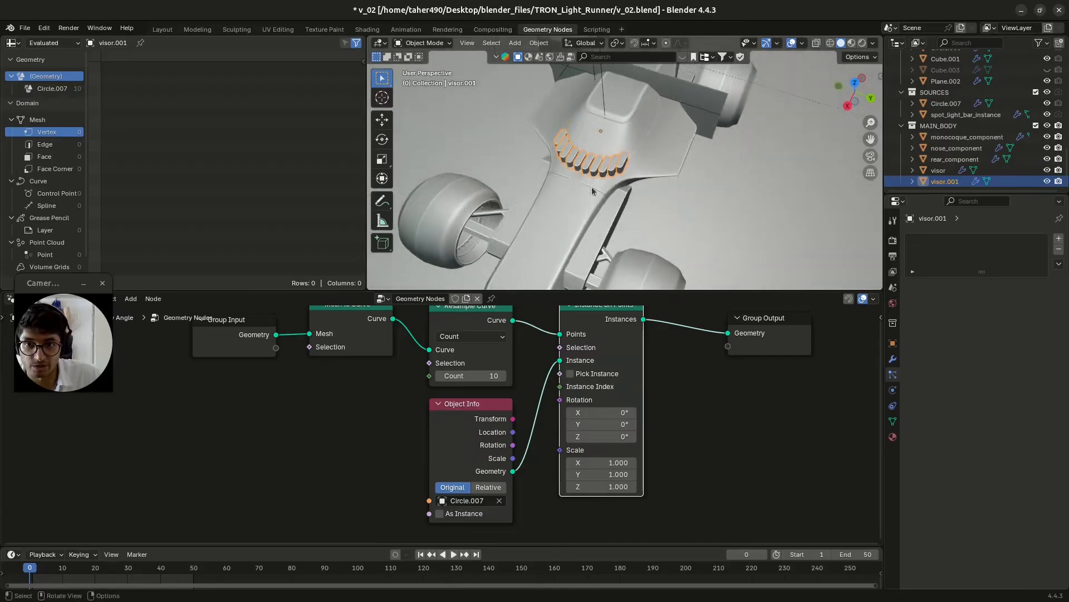
pyautogui.hotkey('ctrl', 's')
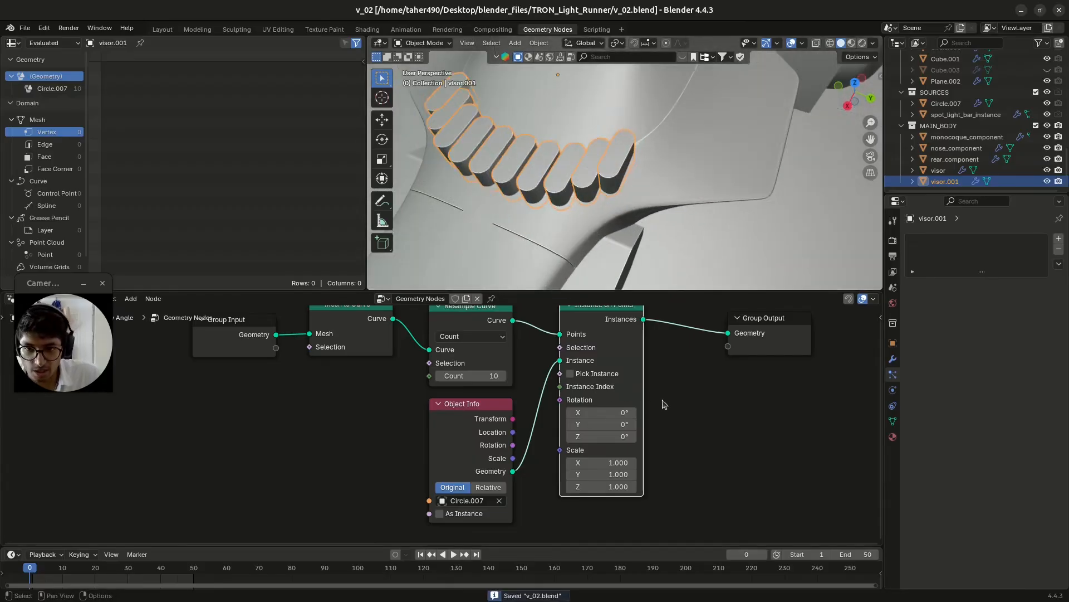
# Set the X scale of the Instance on Points node to 1.1.
pyautogui.click(618, 462)
pyautogui.write('1.1')
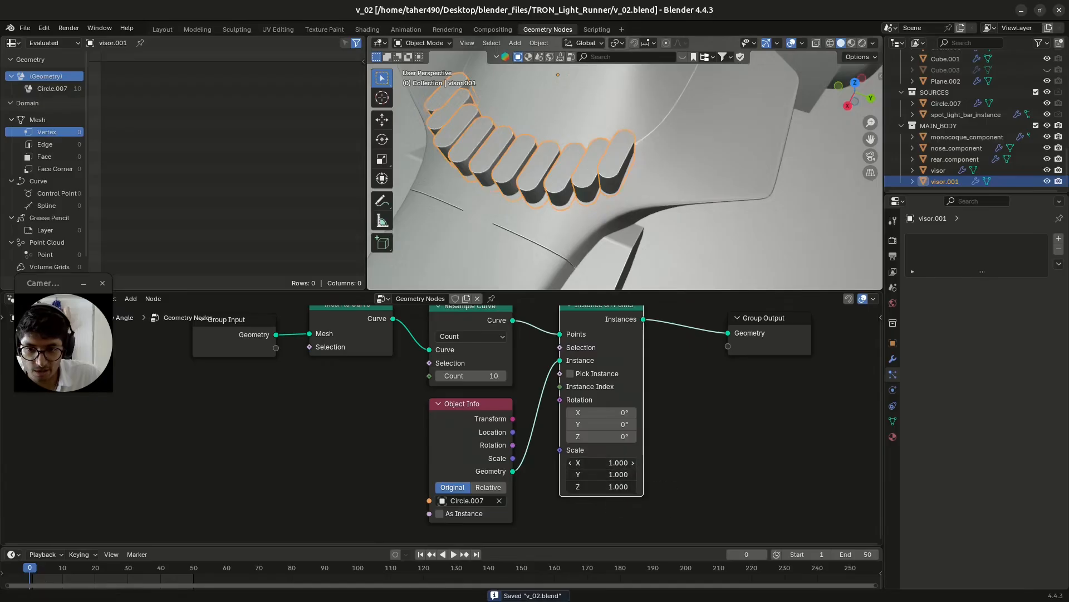
pyautogui.press('Return')
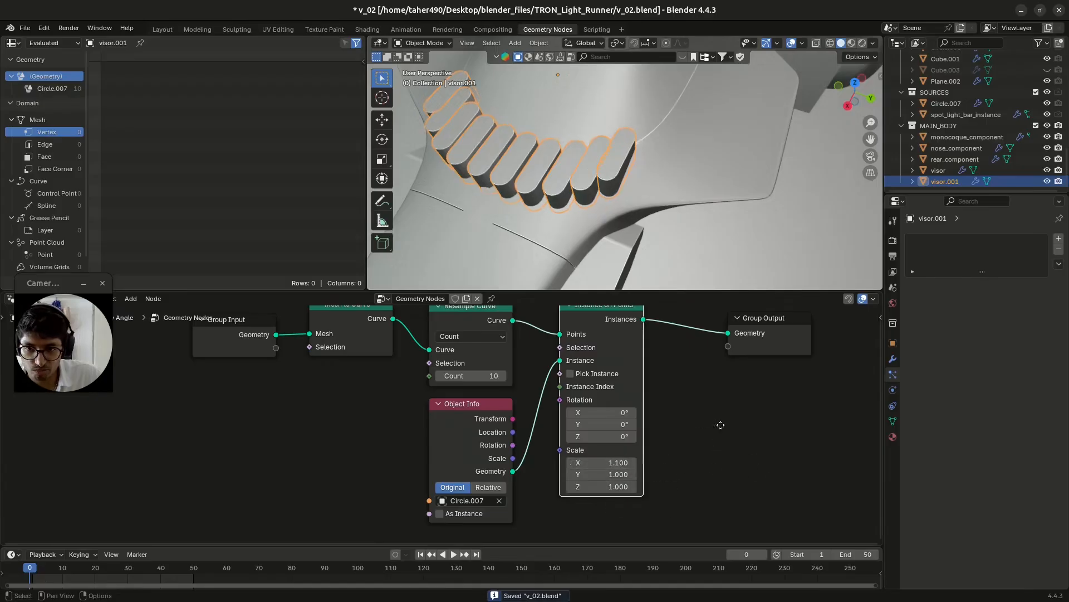
# Add a Value node just below the Object Info node.
pyautogui.moveTo(721, 425); pyautogui.dragTo(737, 384, button='middle')
pyautogui.hotkey('shift', 'a')
pyautogui.click(712, 374)
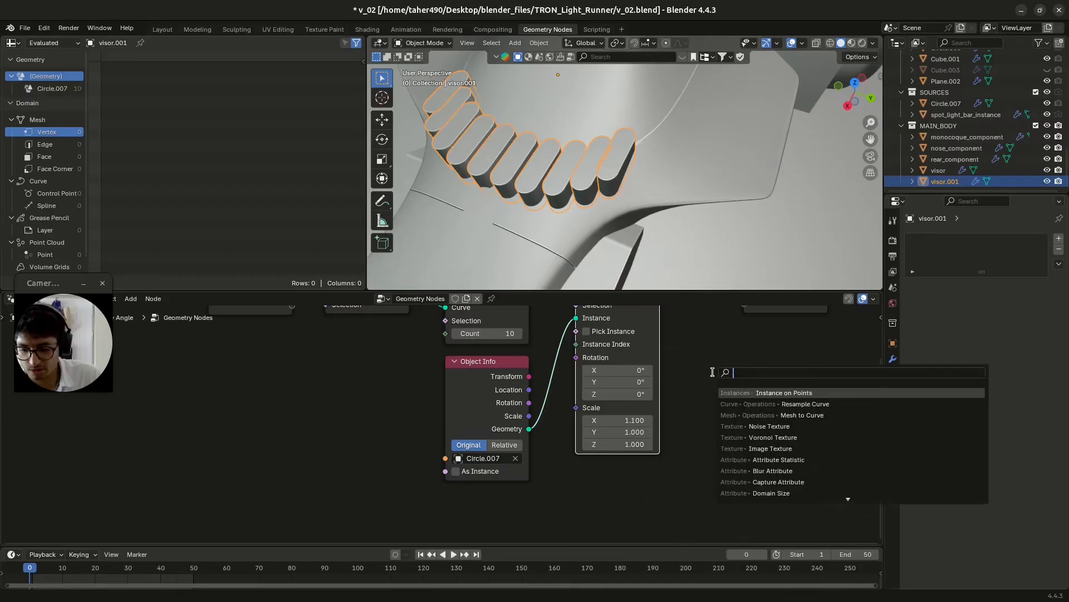
pyautogui.write('value')
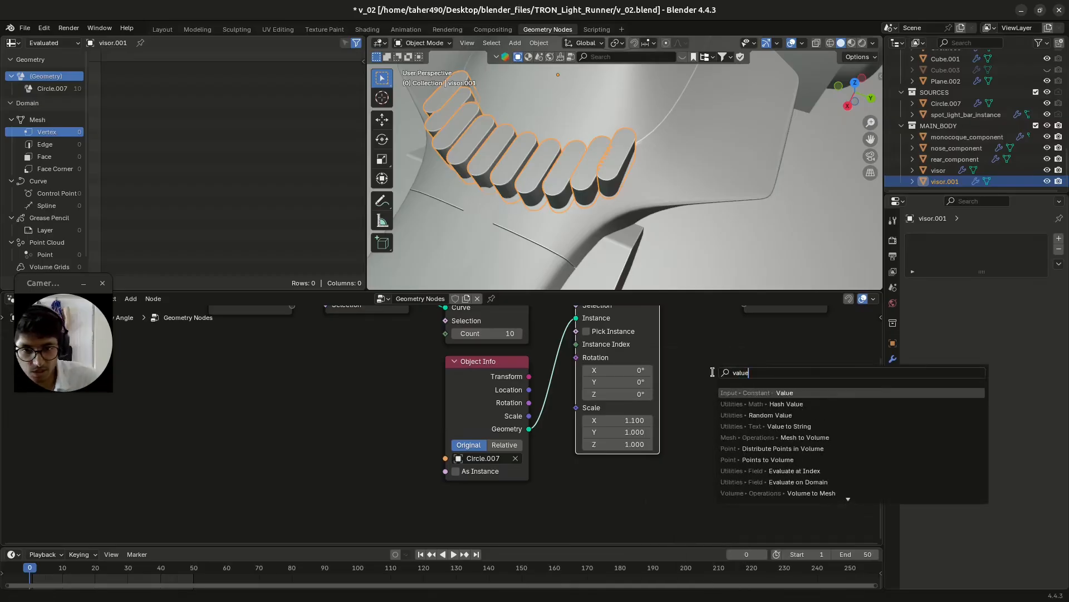
pyautogui.click(777, 393)
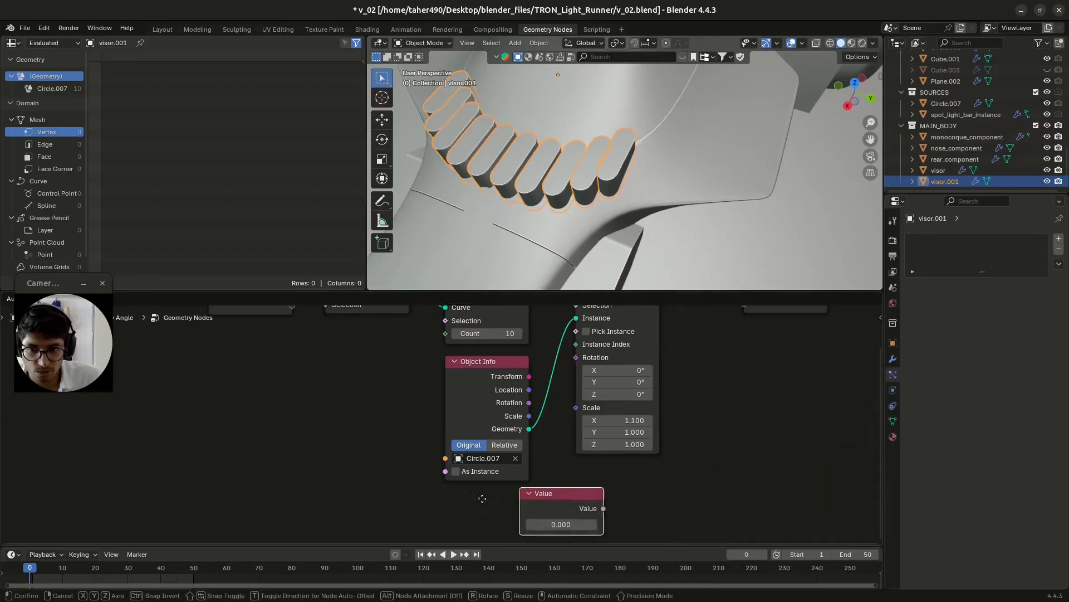
pyautogui.click(444, 493)
# Set the Value node to 1, connect it to the Scale input of Instance on Points, and save.
pyautogui.click(505, 525)
pyautogui.write('10')
pyautogui.press('Return')
pyautogui.click(490, 524)
pyautogui.write('1')
pyautogui.press('Return')
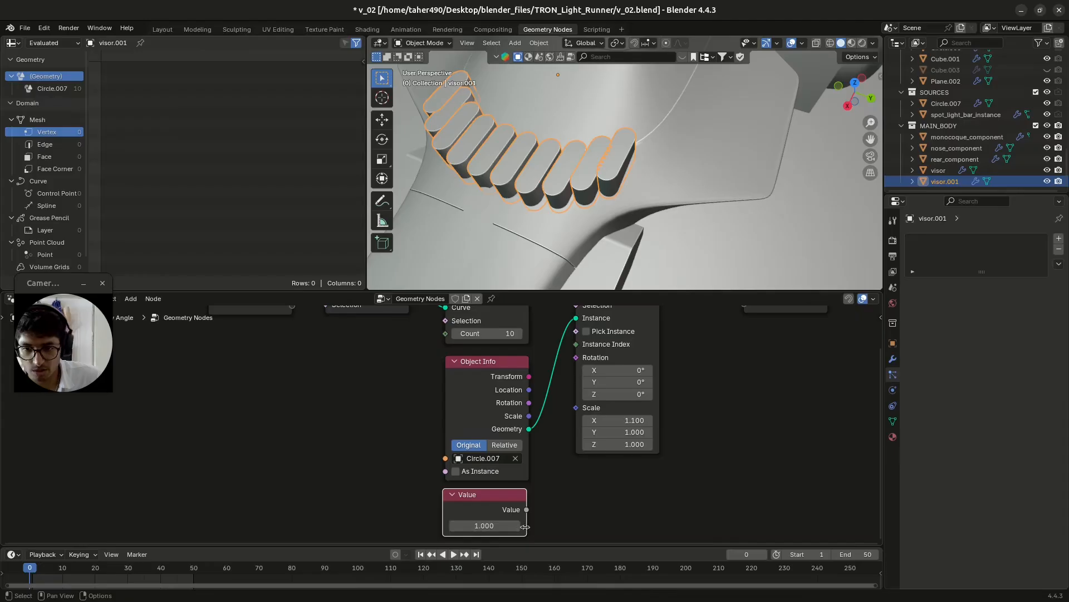
pyautogui.moveTo(526, 509); pyautogui.dragTo(577, 402)
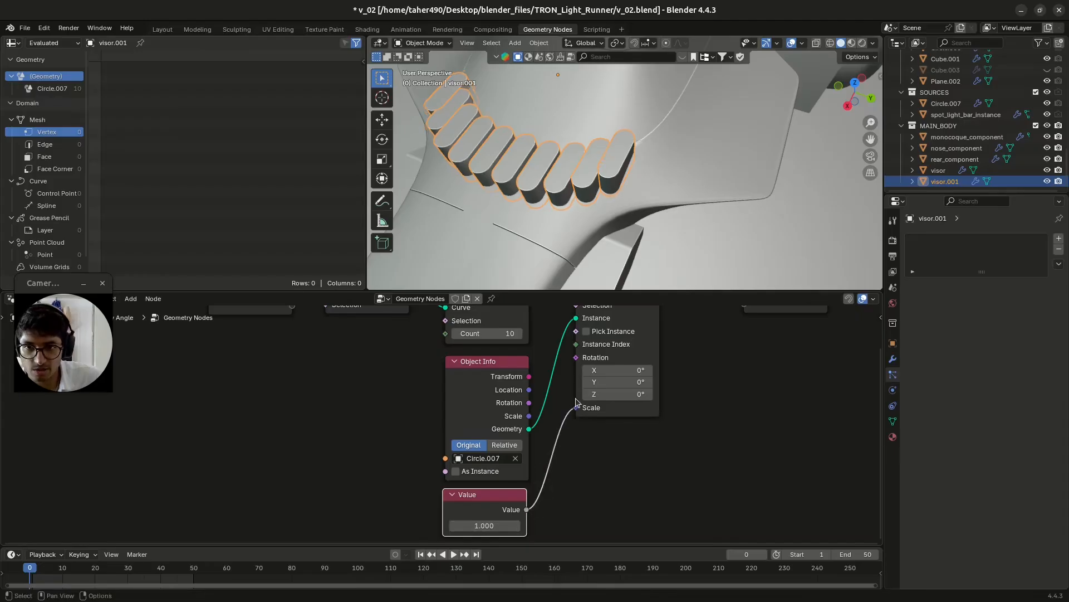
pyautogui.hotkey('ctrl', 's')
# Shrink the instanced blocks uniformly by setting the Value node to 0.23.
pyautogui.click(484, 525)
pyautogui.write('0.3')
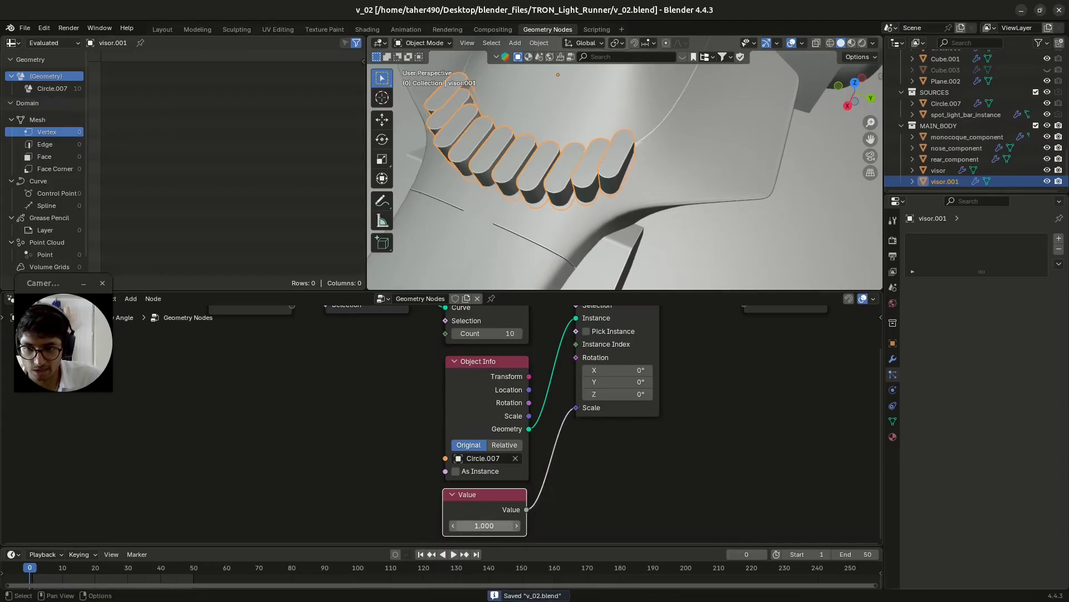
pyautogui.press('Return')
pyautogui.moveTo(484, 525)
pyautogui.mouseDown()
pyautogui.moveTo(508, 525)
pyautogui.moveTo(478, 525)
pyautogui.mouseUp()
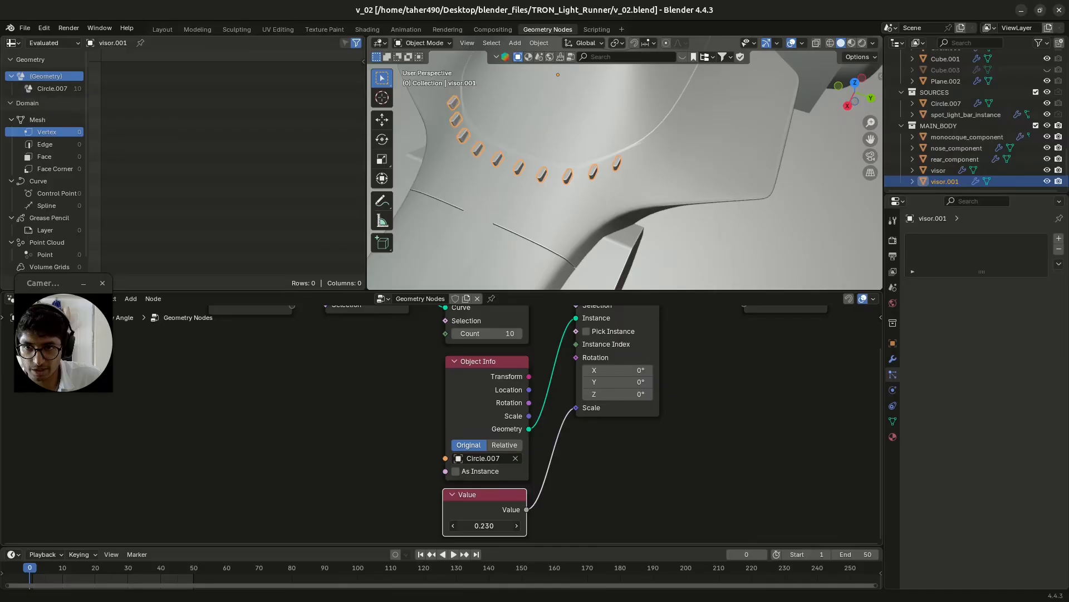
pyautogui.moveTo(476, 525); pyautogui.dragTo(476, 525)
# Raise the Resample Curve count to pack the blocks densely along the curve, and hide the SOURCES collection.
pyautogui.moveTo(582, 170); pyautogui.dragTo(572, 206, button='middle')
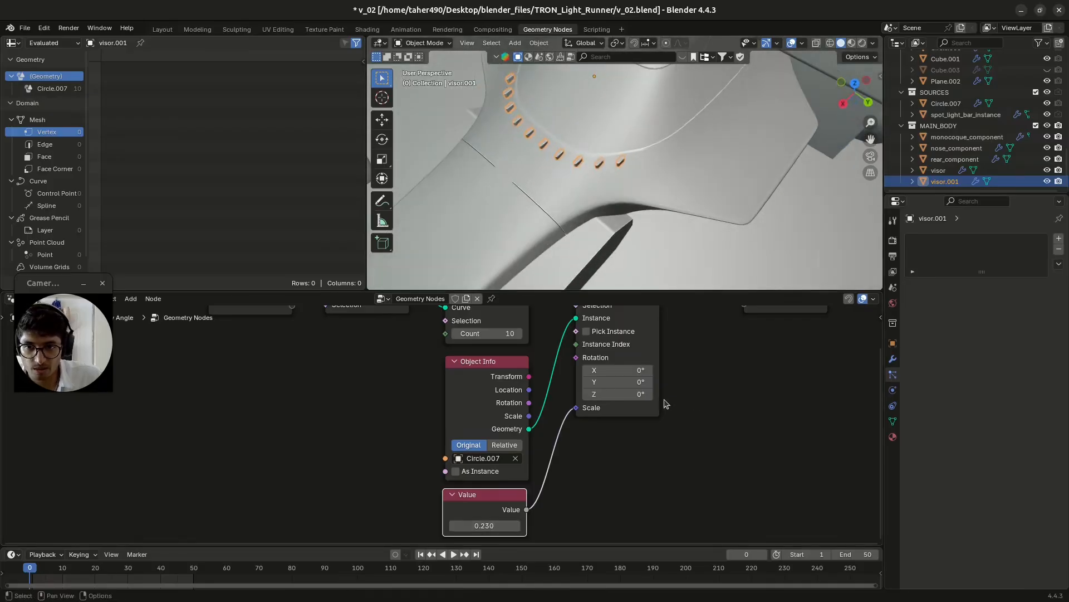
pyautogui.moveTo(762, 370); pyautogui.dragTo(773, 418, button='middle')
pyautogui.moveTo(531, 383)
pyautogui.mouseDown()
pyautogui.moveTo(572, 383)
pyautogui.moveTo(535, 382)
pyautogui.mouseUp()
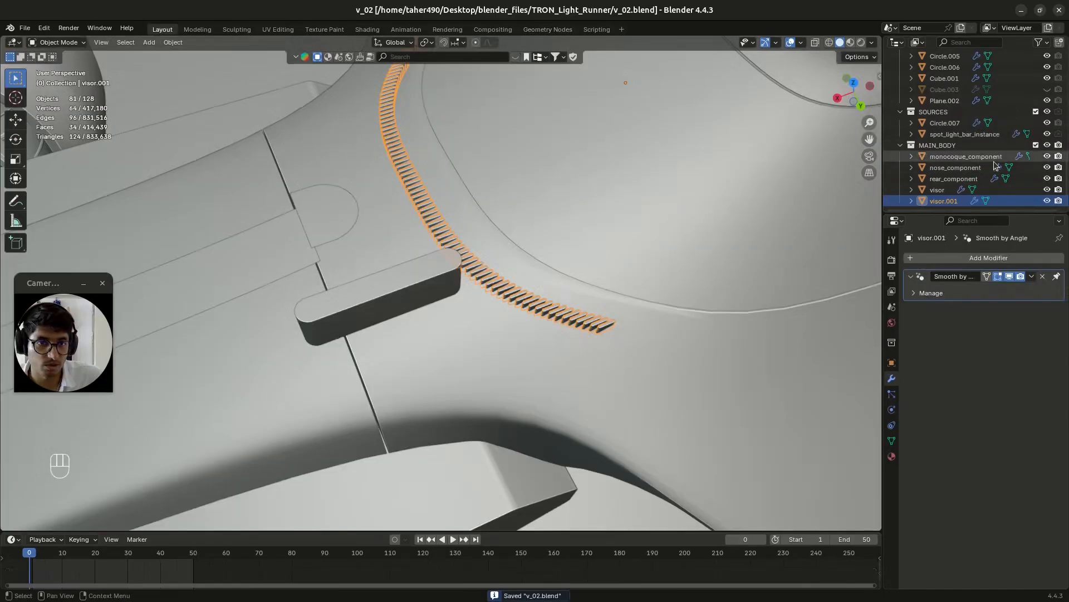
pyautogui.click(1036, 112)
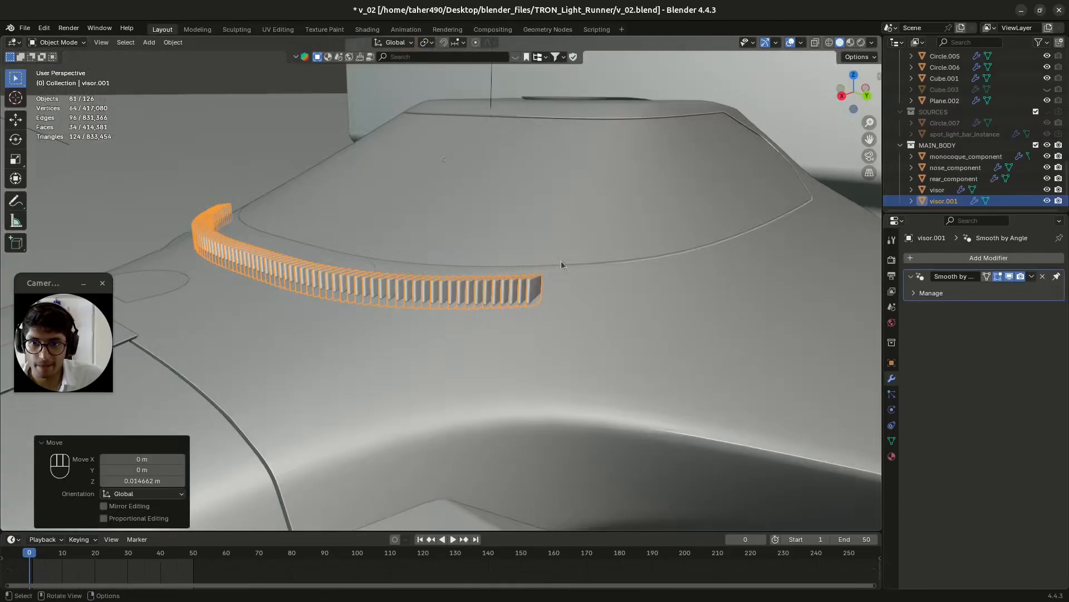
# Check what monocoque_component's Boolean modifier using Circle.006 cuts, and rename that modifier as roof_notch_.
pyautogui.click(561, 264)
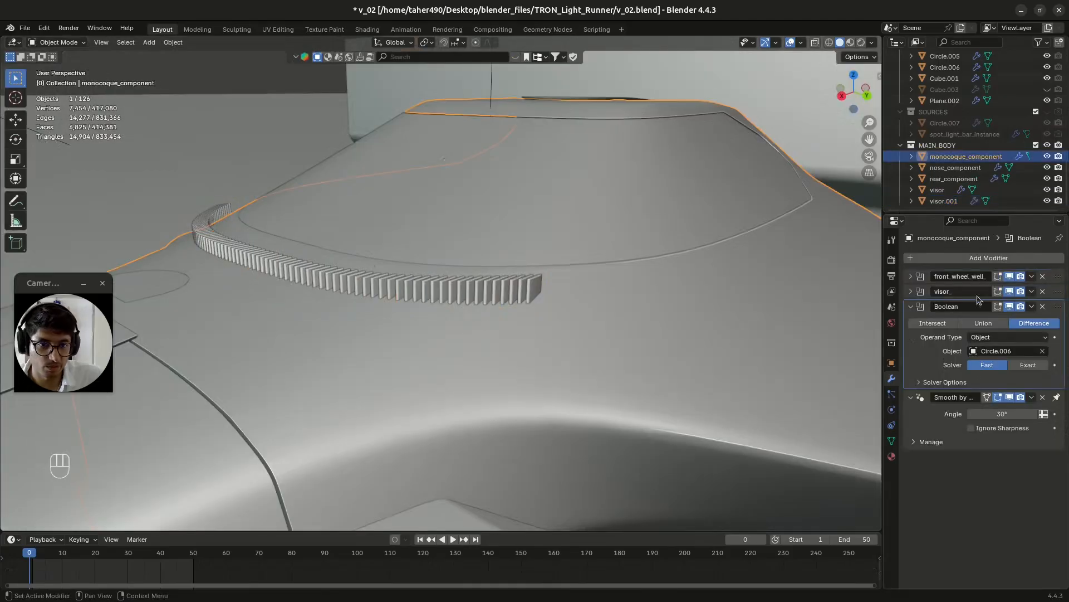
pyautogui.click(1009, 306)
pyautogui.click(1008, 306)
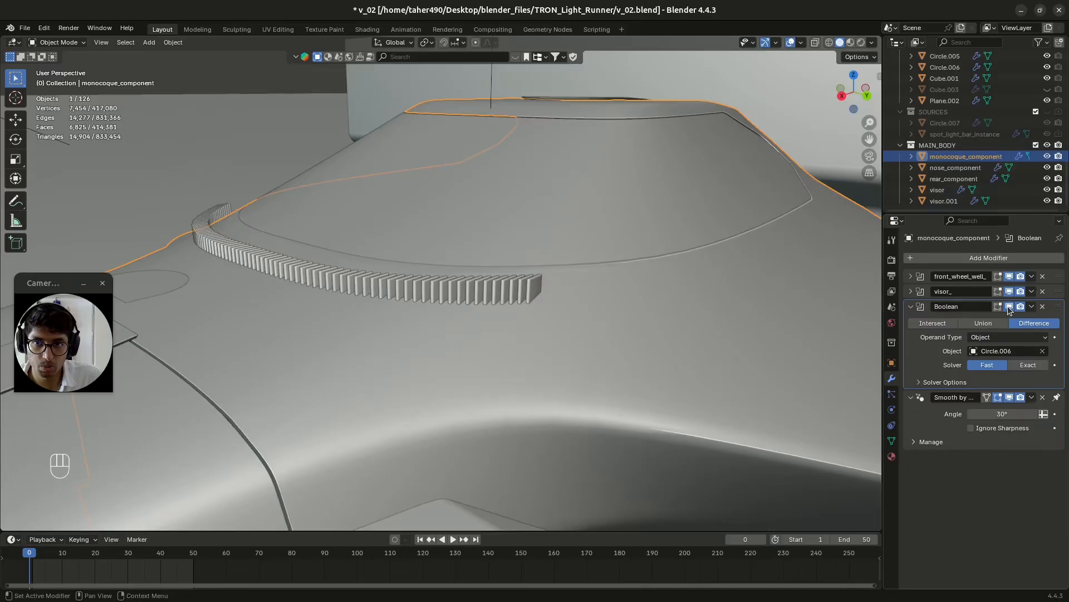
pyautogui.click(994, 339)
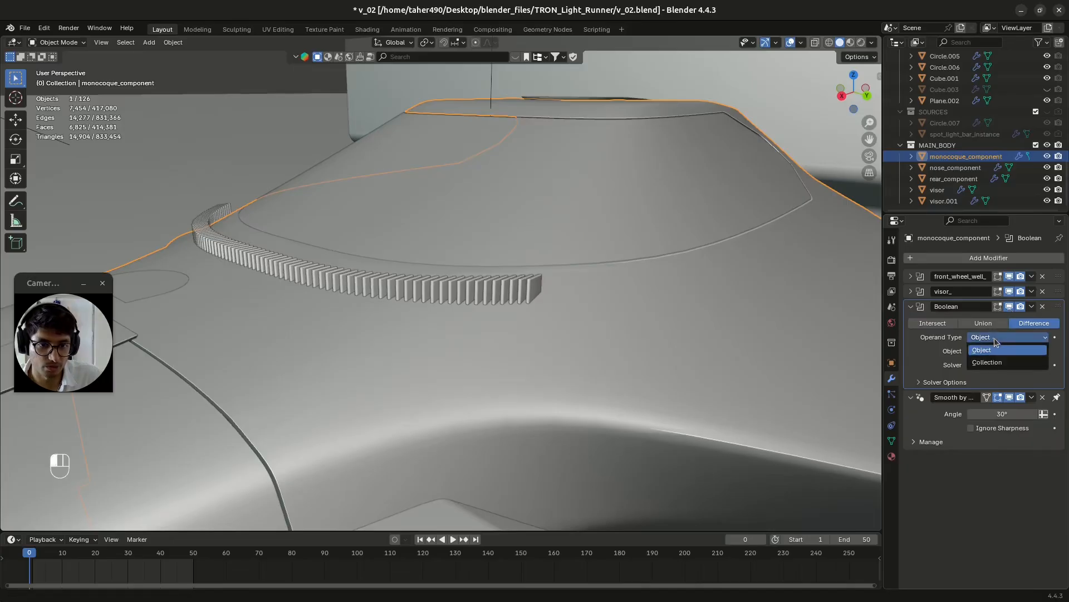
pyautogui.press('Escape')
pyautogui.doubleClick(963, 305)
pyautogui.write('r')
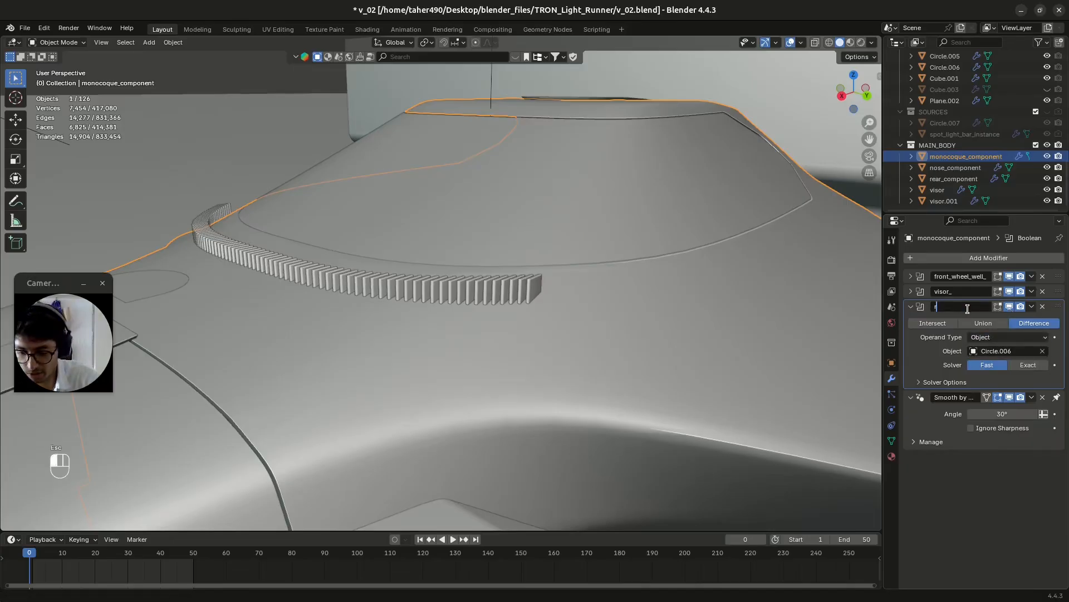
pyautogui.write('oof_notch_')
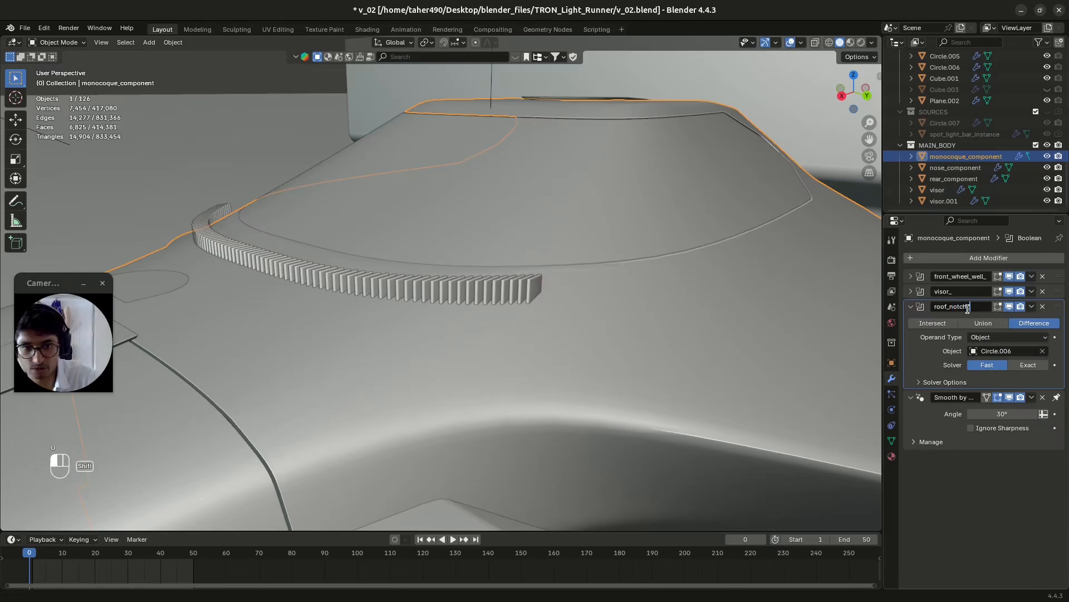
pyautogui.press('Return')
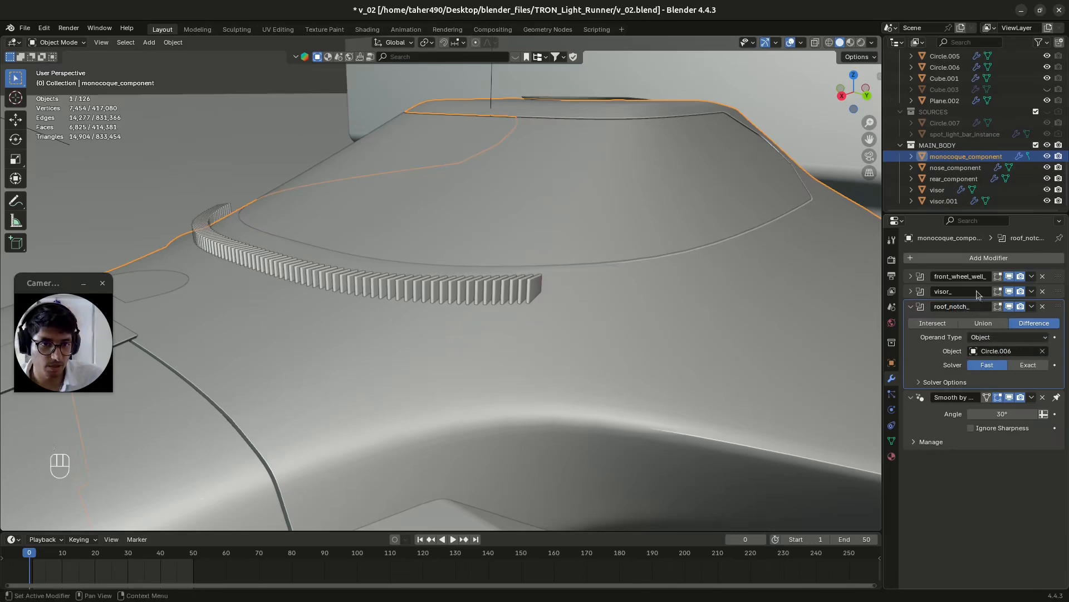
# Add a Boolean modifier named gutter to monocoque_component and try to pick the row of blocks as its object.
pyautogui.click(972, 259)
pyautogui.click(969, 259)
pyautogui.click(851, 288)
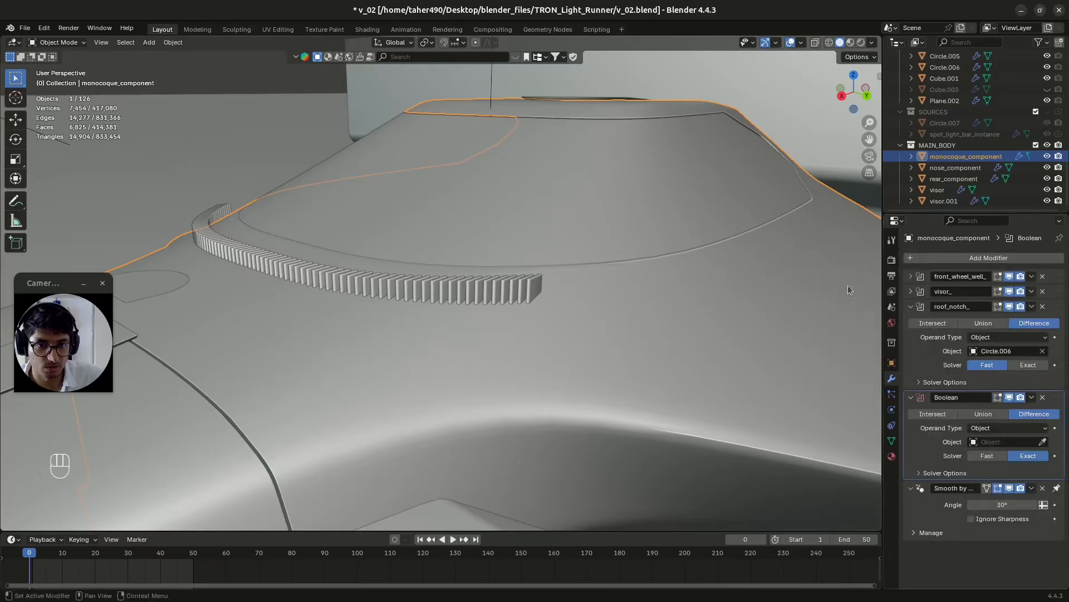
pyautogui.write('cutter')
pyautogui.press('Return')
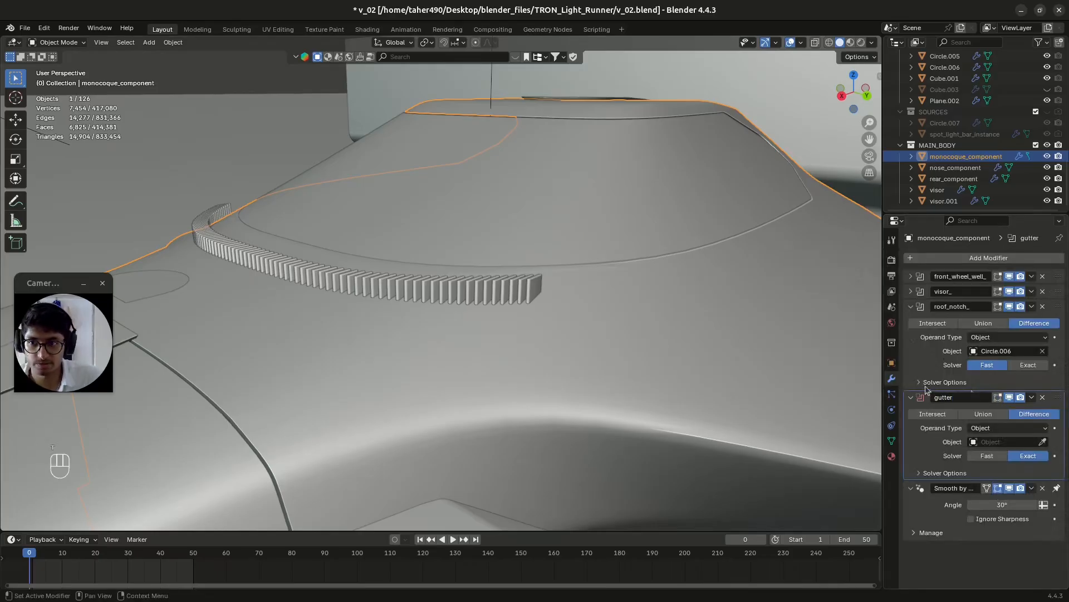
pyautogui.click(1042, 442)
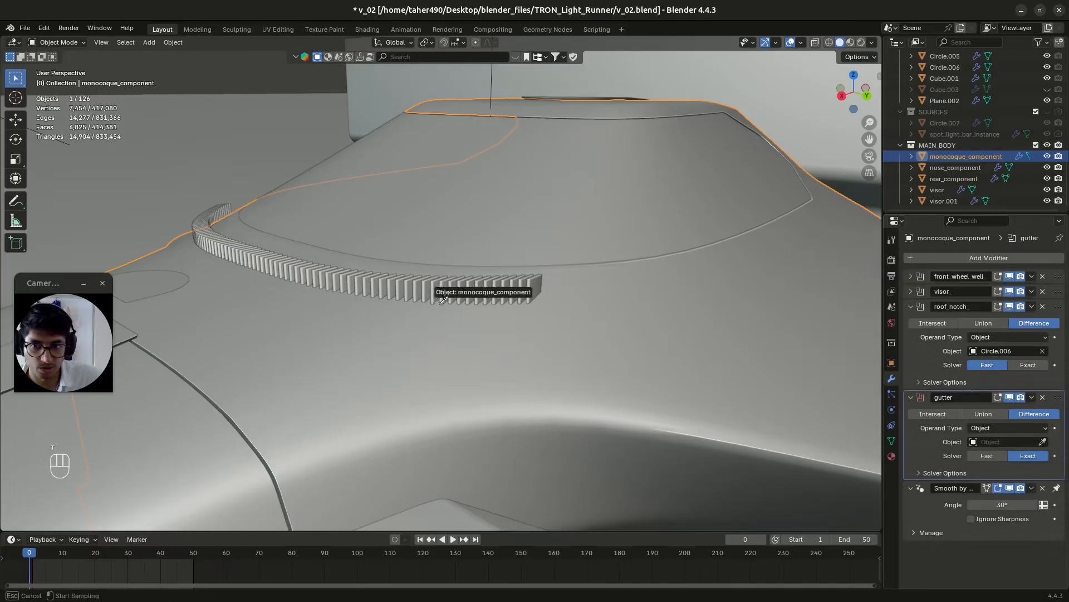
pyautogui.click(494, 287)
# Move the row of blocks, visor.001, into the BOOLEANS collection, save, and rename the object as gutter.
pyautogui.click(531, 288)
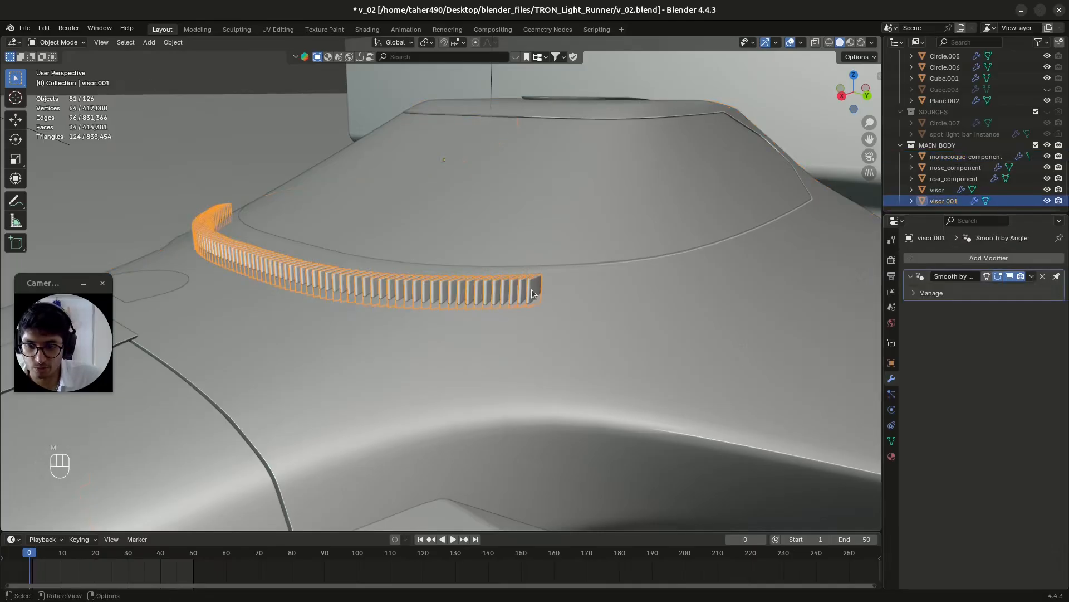
pyautogui.press('m')
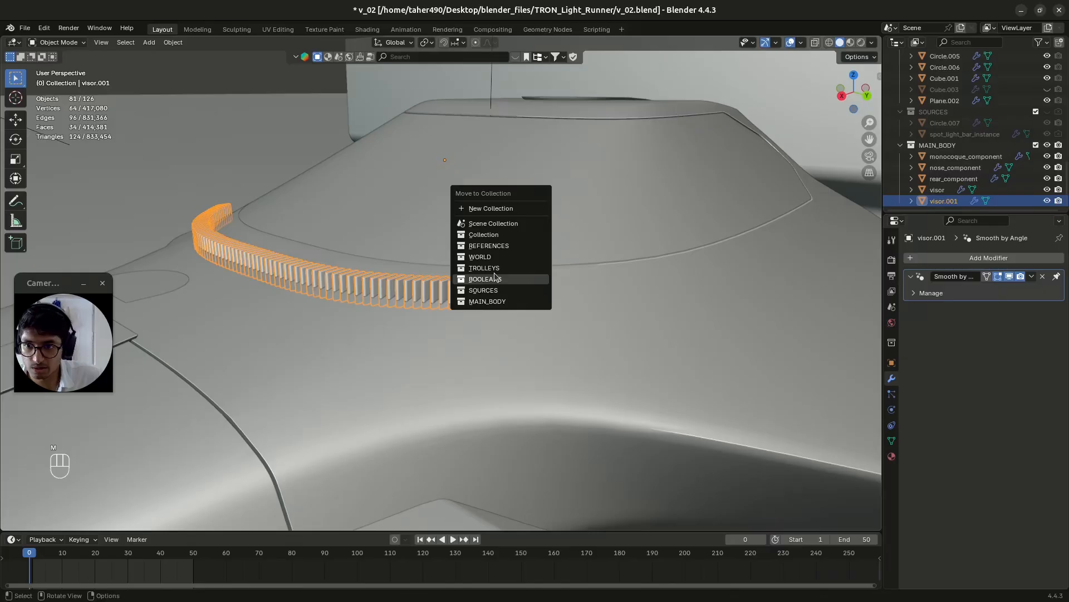
pyautogui.click(495, 278)
pyautogui.hotkey('ctrl', 's')
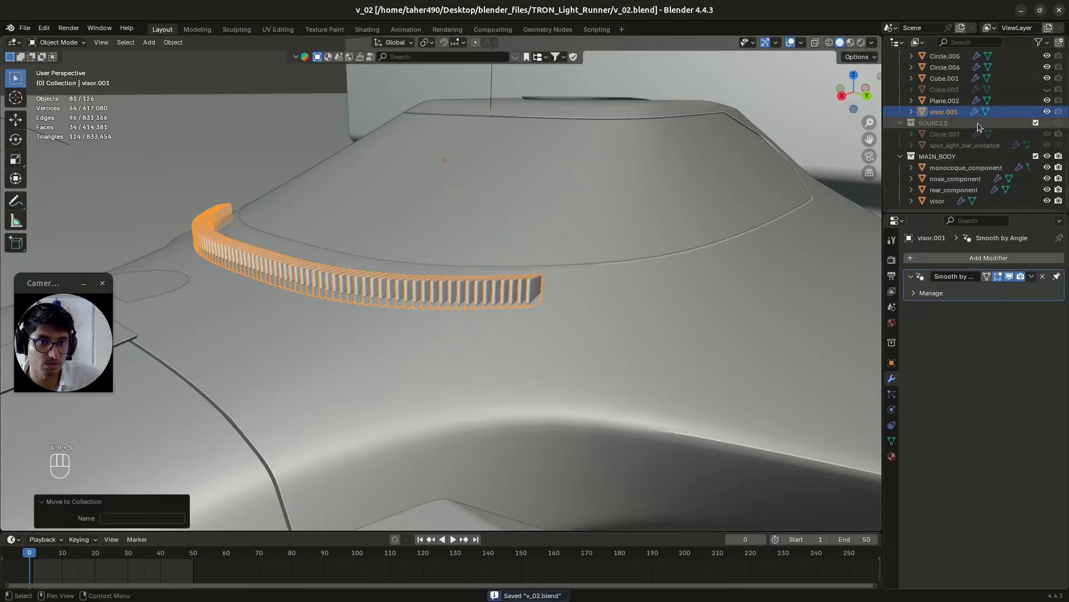
pyautogui.doubleClick(968, 112)
pyautogui.write('gutter')
pyautogui.press('Return')
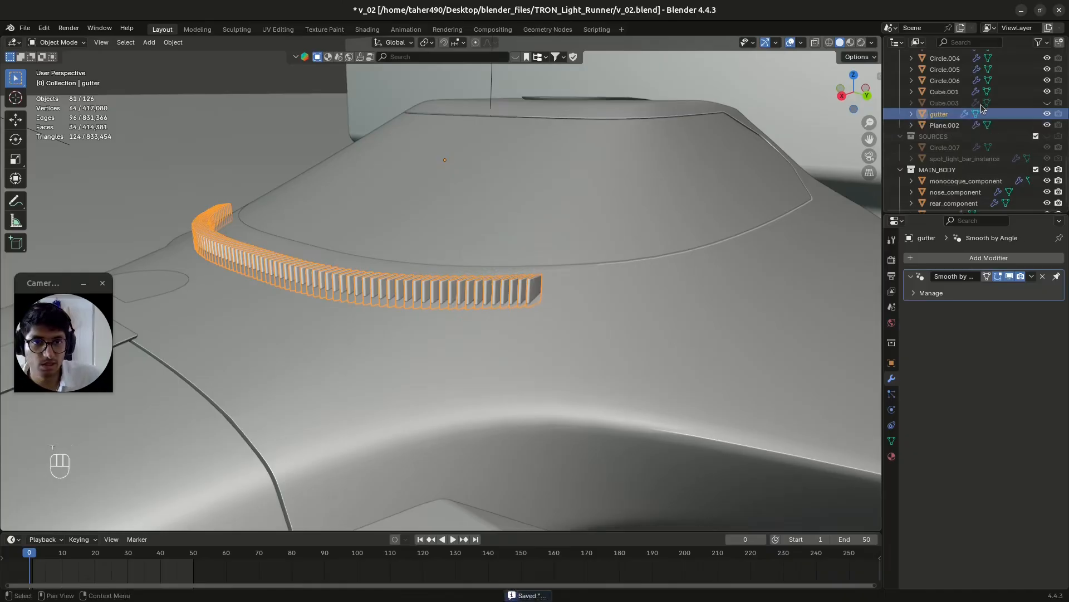
# Hide the BOOLEANS collection to check the gutter cut in monocoque_component, comparing the Fast and Exact solvers of its gutter Boolean.
pyautogui.click(678, 222)
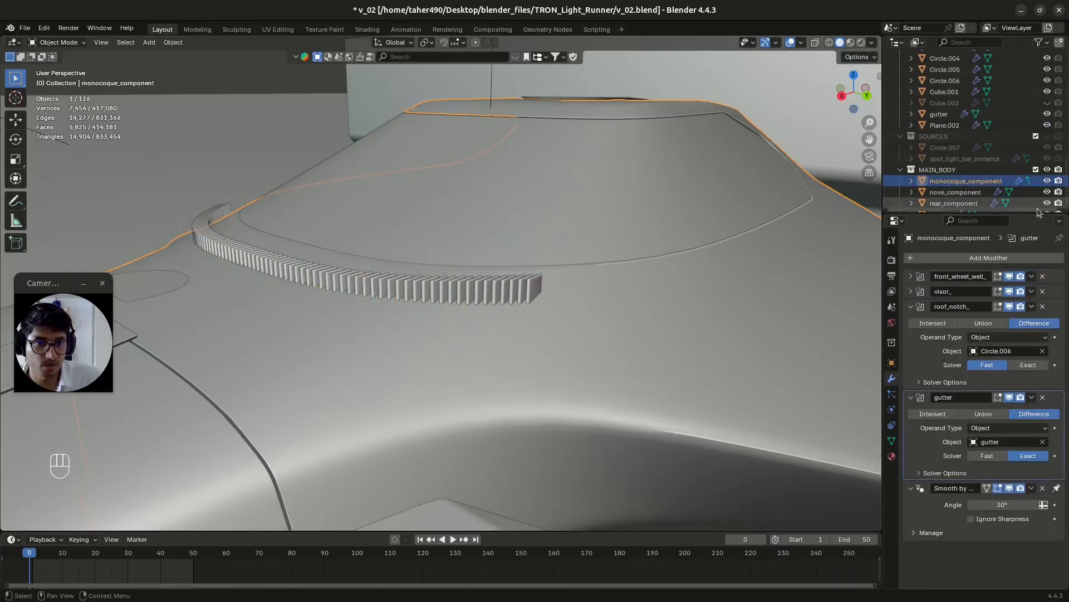
pyautogui.scroll(3, 1016, 139)
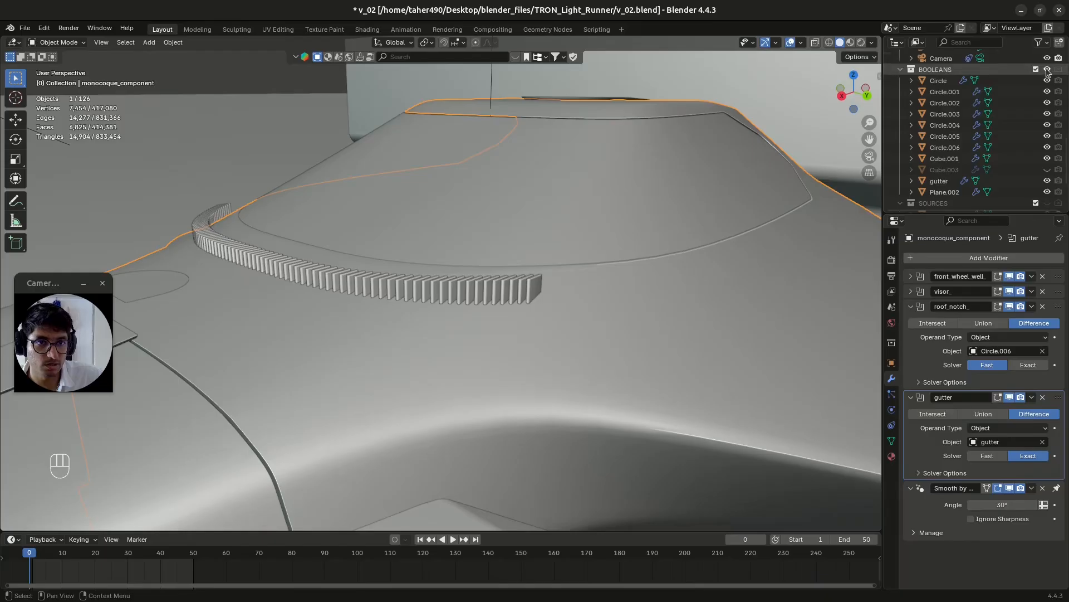
pyautogui.click(1047, 69)
pyautogui.scroll(-5, 482, 301)
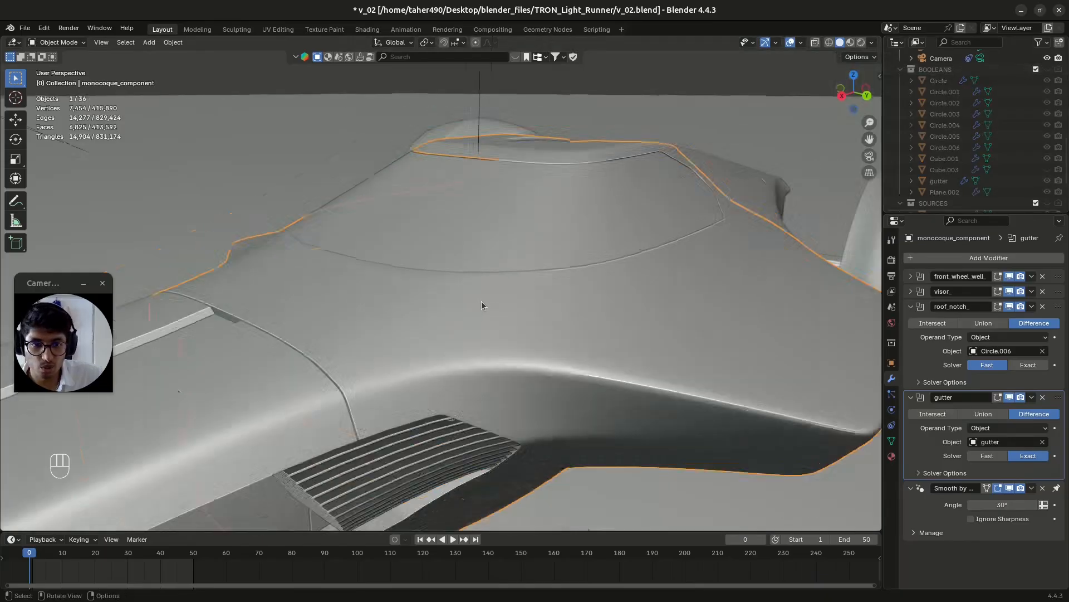
pyautogui.click(988, 456)
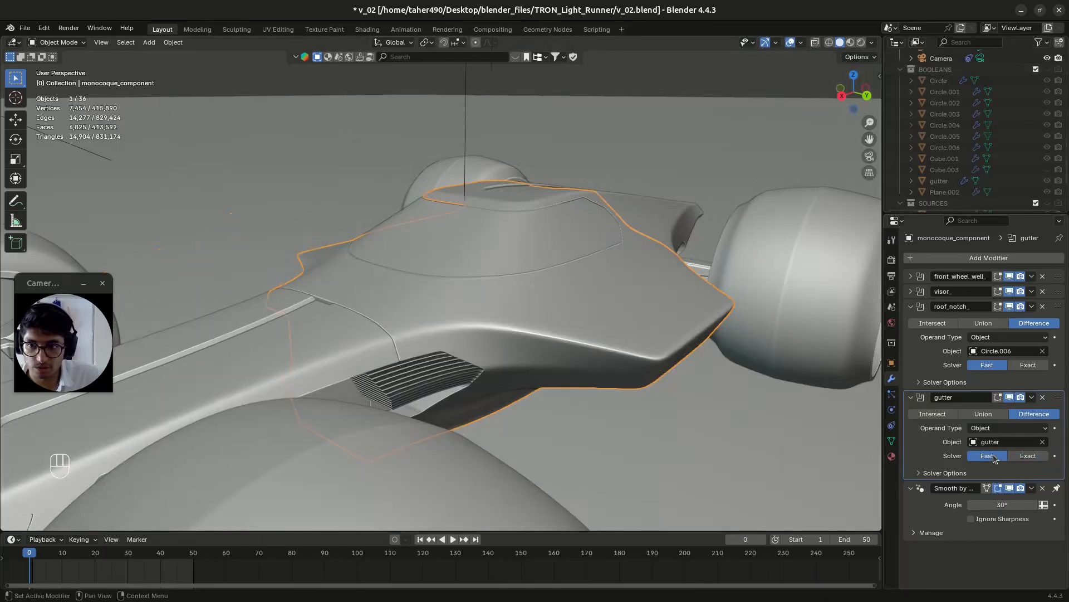
pyautogui.click(1021, 455)
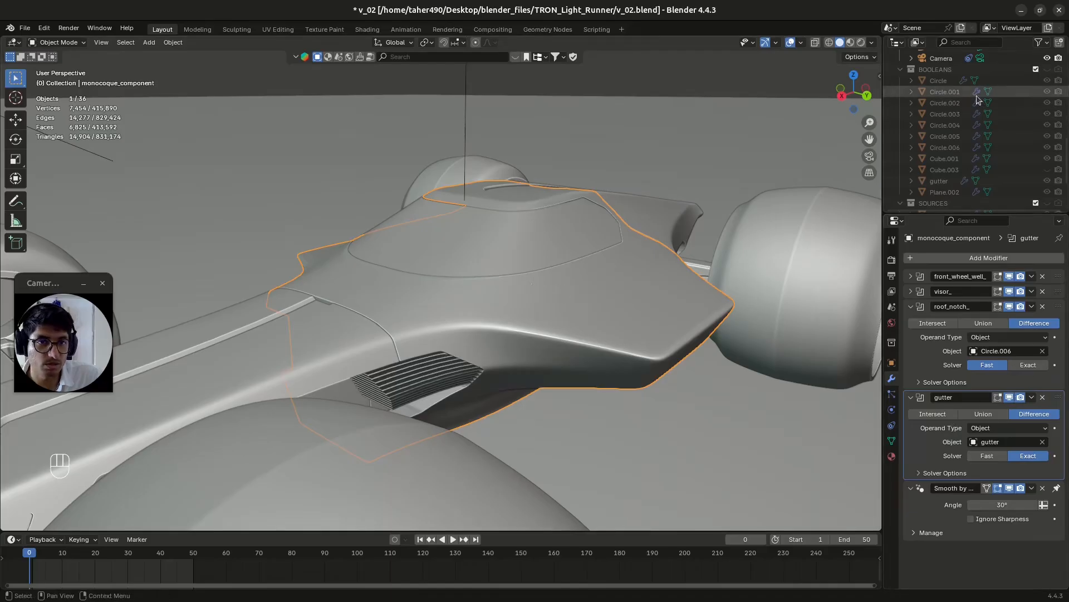
# Show the BOOLEANS collection, insert a Realize Instances node between Instance on Points and Group Output in the gutter object's node tree, and save.
pyautogui.click(1047, 70)
pyautogui.scroll(5, 402, 316)
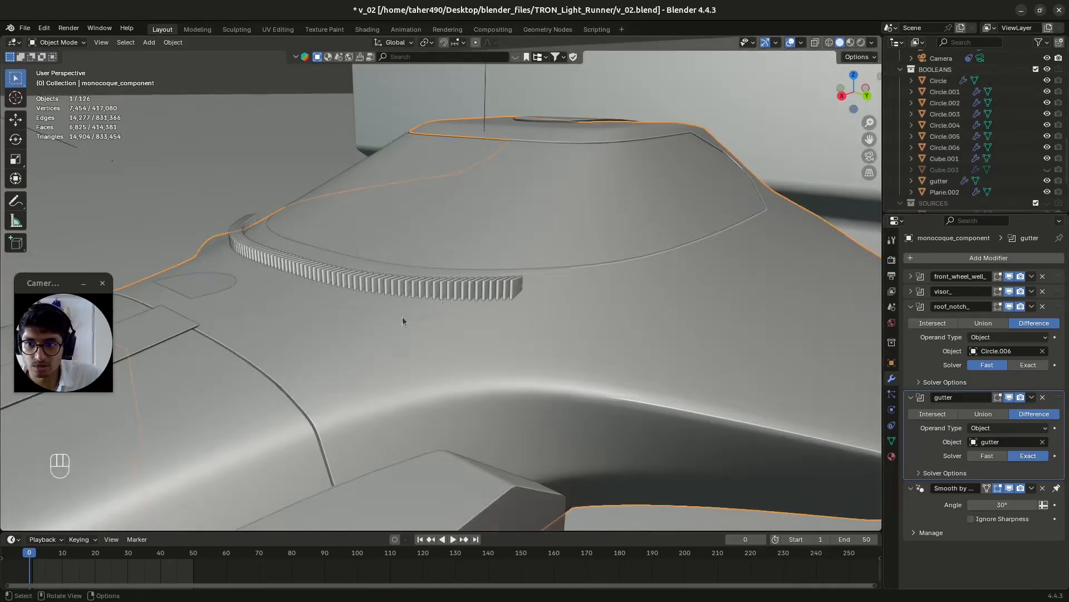
pyautogui.click(495, 287)
pyautogui.scroll(4, 530, 297)
pyautogui.moveTo(532, 329); pyautogui.dragTo(530, 335, button='middle')
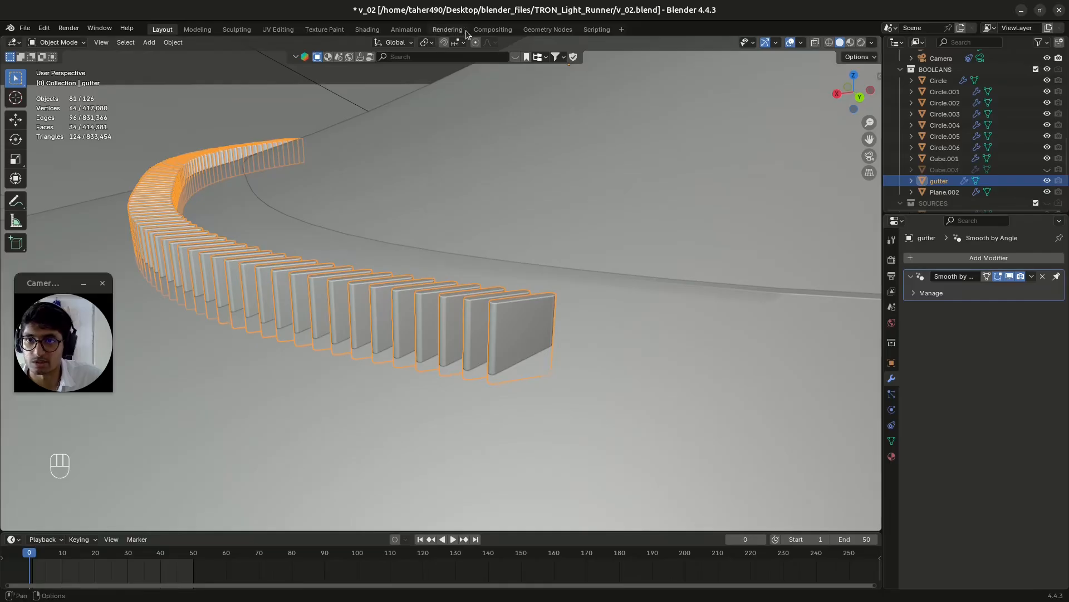
pyautogui.click(548, 29)
pyautogui.moveTo(717, 422); pyautogui.dragTo(690, 449, button='middle')
pyautogui.hotkey('shift', 'a')
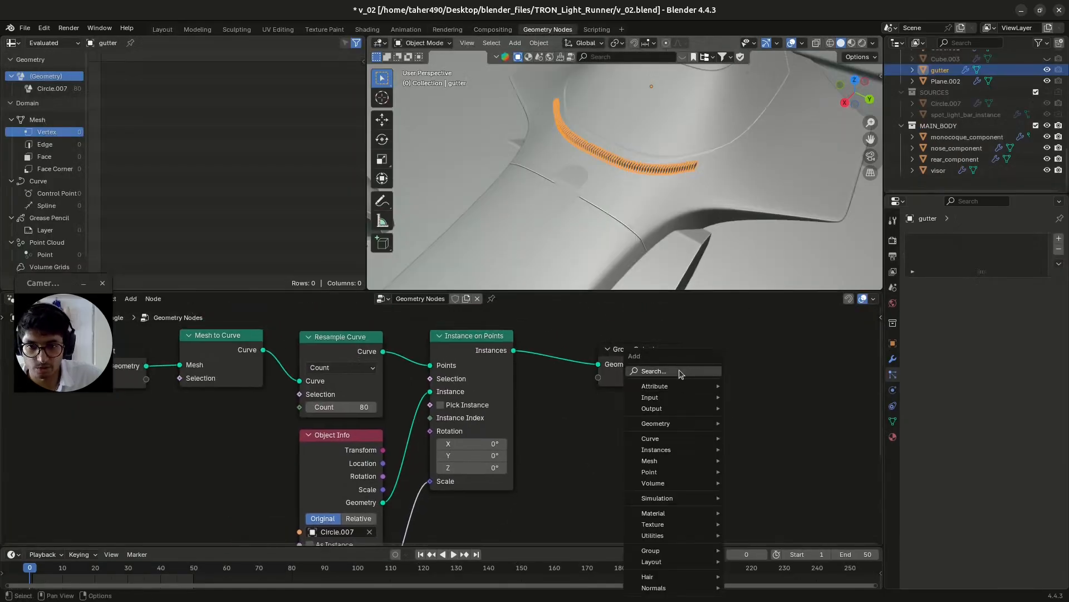
pyautogui.write('rea')
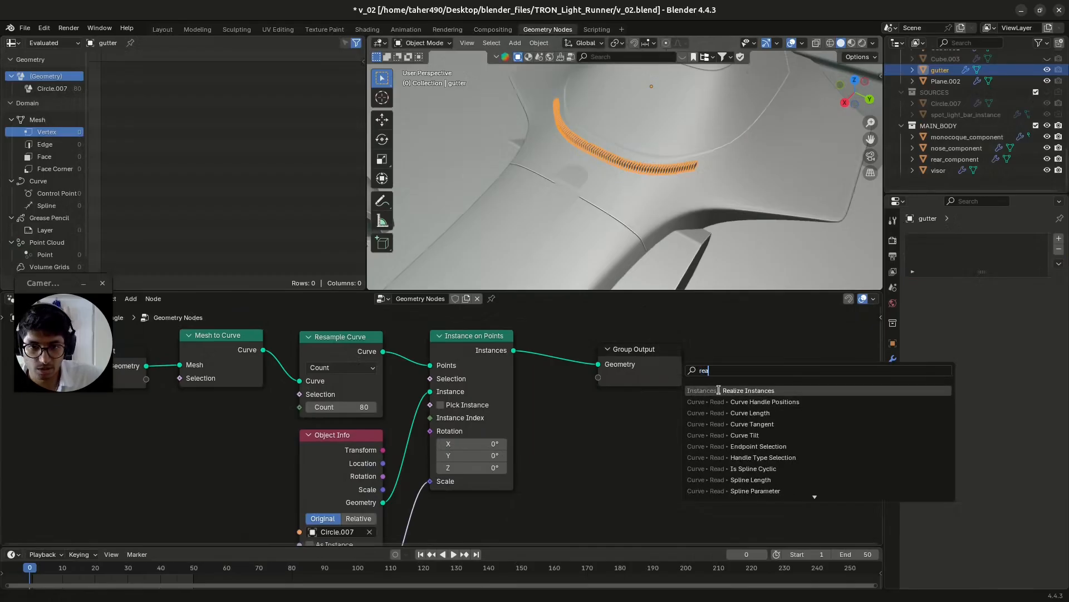
pyautogui.press('Return')
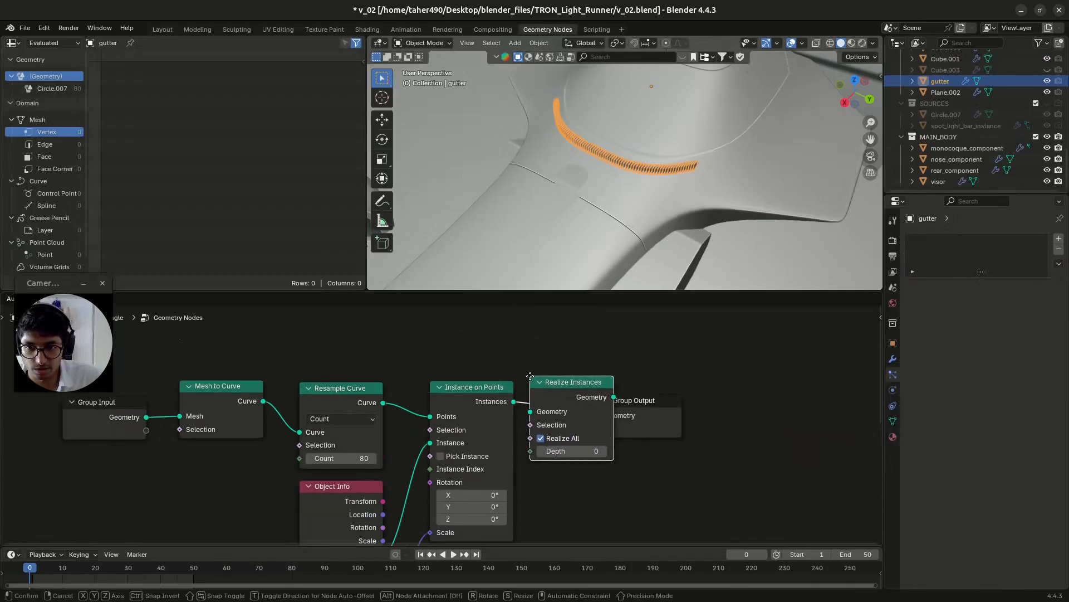
pyautogui.click(531, 380)
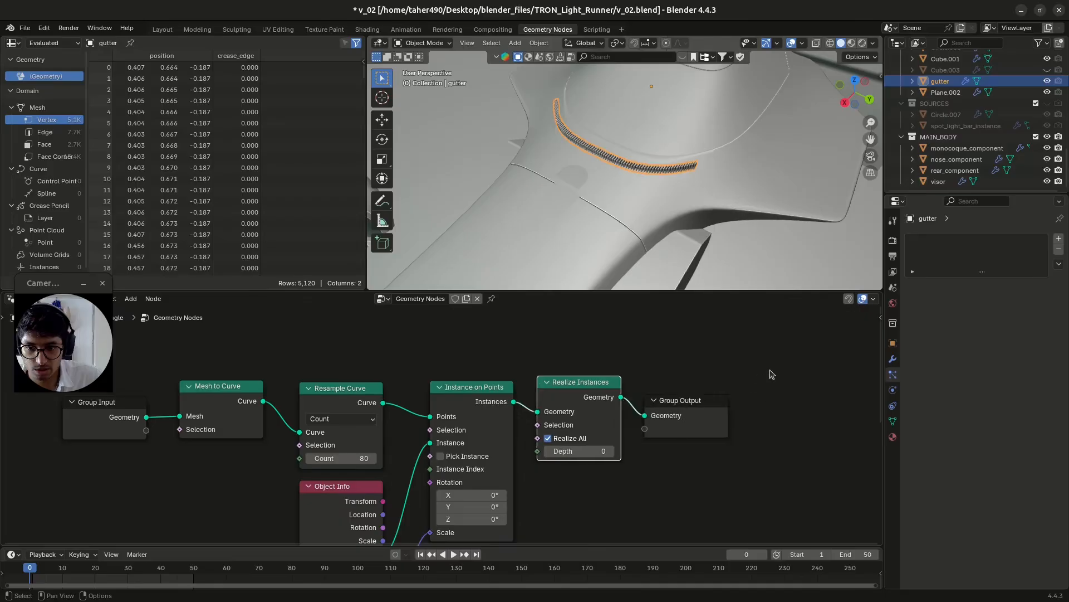
pyautogui.hotkey('ctrl', 's')
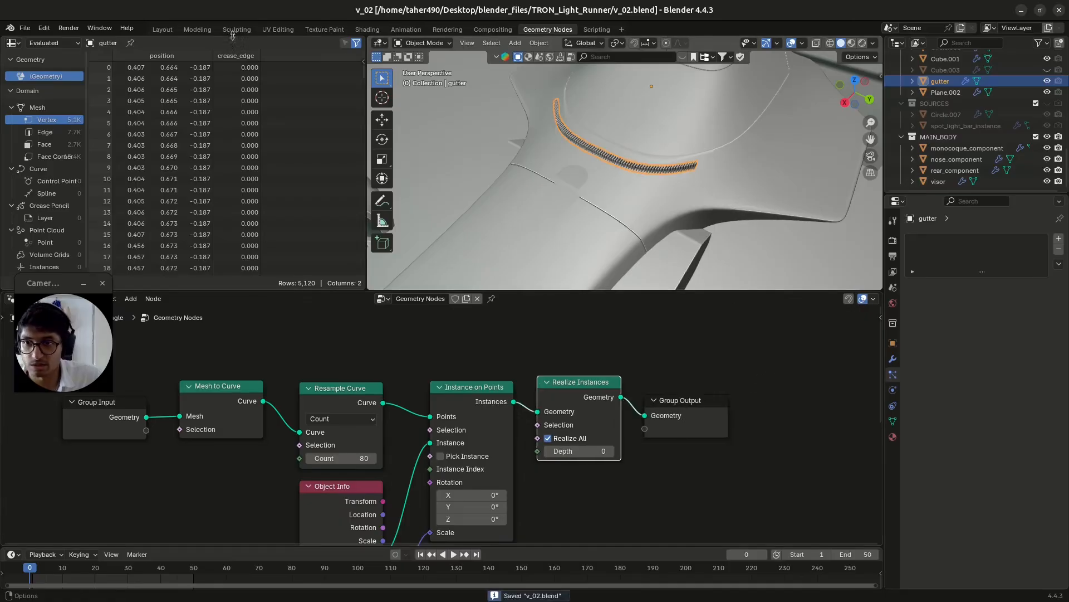
# Hide the BOOLEANS collection and examine the slots cut along the visor's front edge in rendered shading from several angles.
pyautogui.click(162, 29)
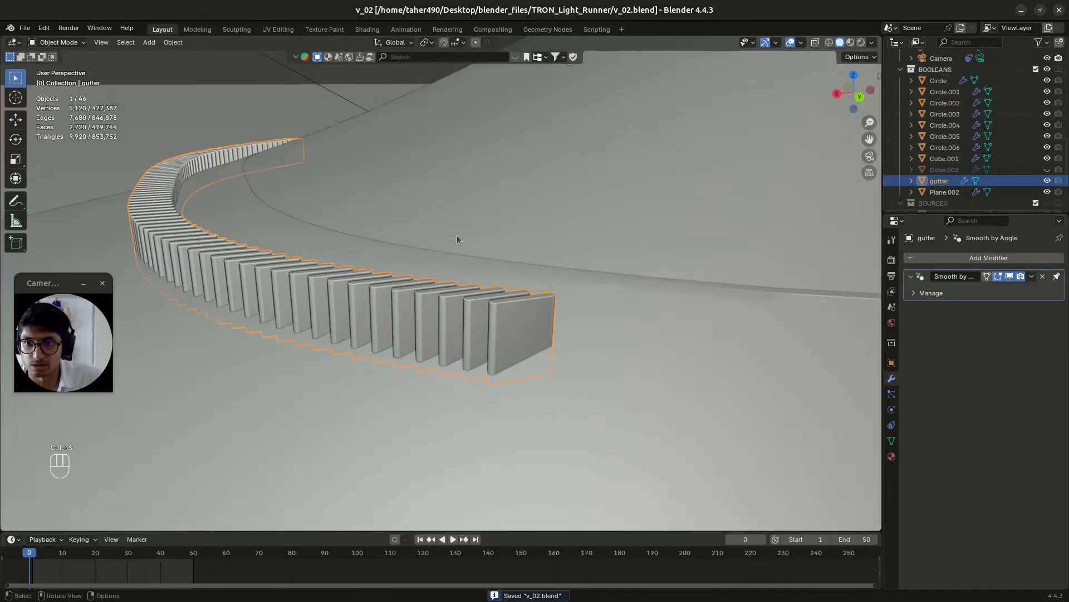
pyautogui.click(1047, 70)
pyautogui.moveTo(382, 333); pyautogui.dragTo(301, 454, button='middle')
pyautogui.scroll(-5, 312, 446)
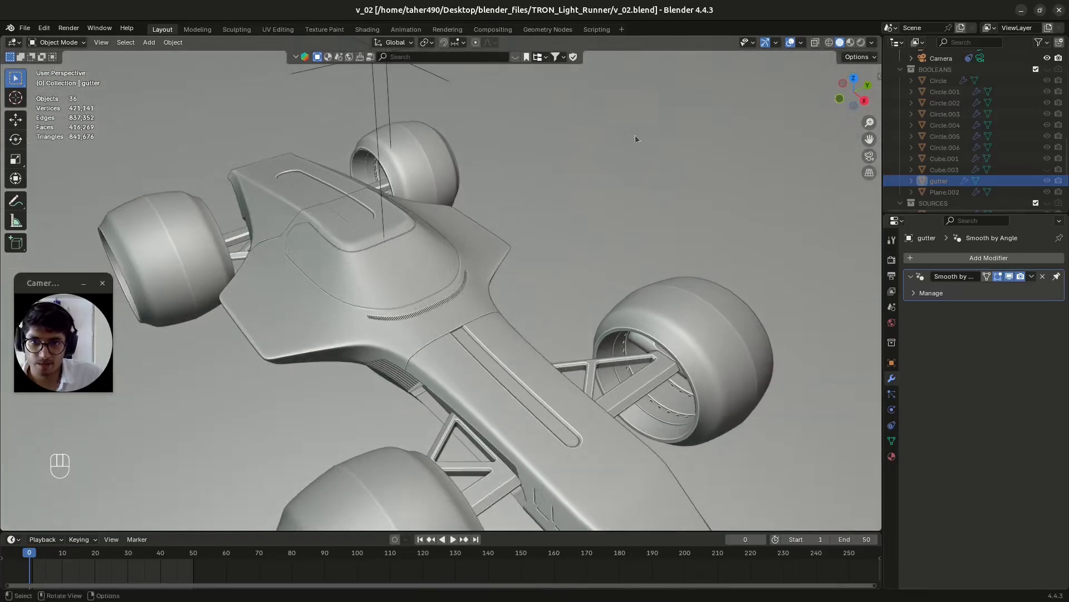
pyautogui.click(861, 43)
pyautogui.moveTo(506, 297); pyautogui.dragTo(452, 334, button='middle')
pyautogui.scroll(5, 398, 348)
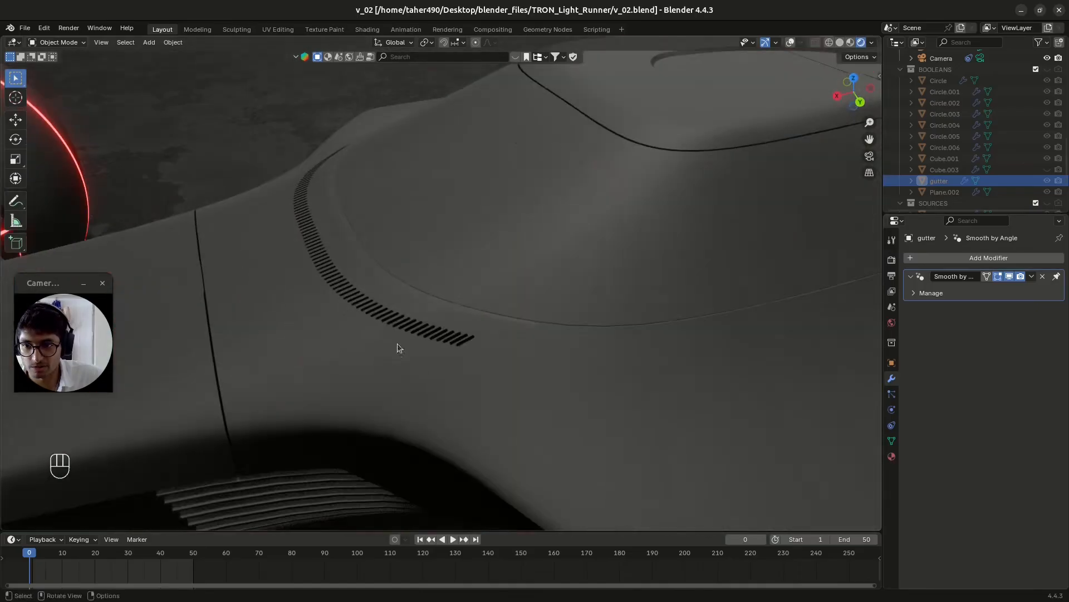
pyautogui.scroll(-7, 398, 351)
pyautogui.moveTo(522, 363); pyautogui.dragTo(401, 355, button='middle')
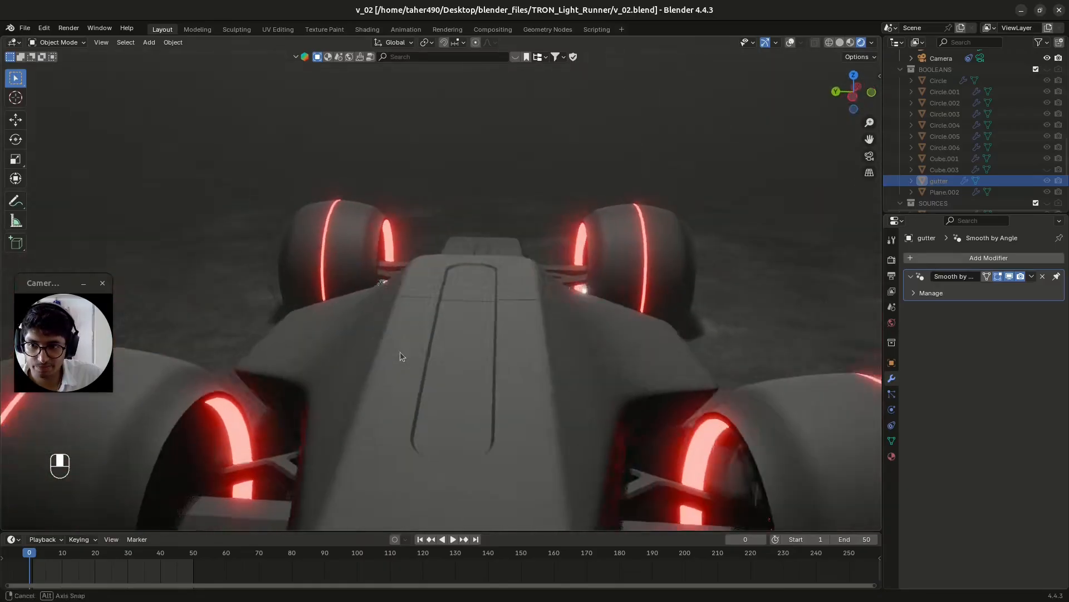
pyautogui.moveTo(400, 352); pyautogui.dragTo(403, 348, button='middle')
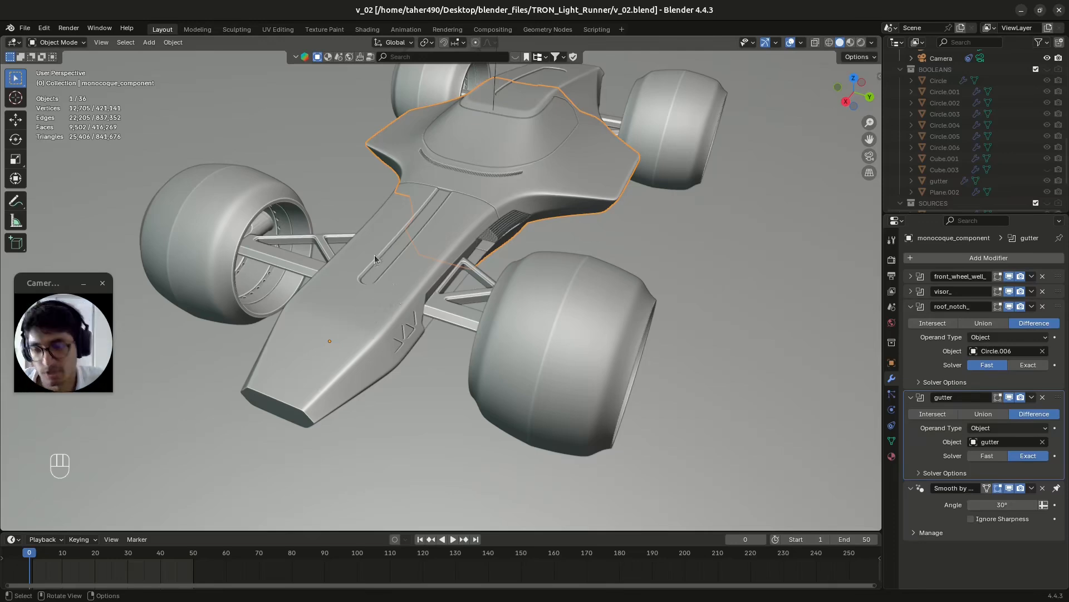
# Show the BOOLEANS and SOURCES collections to bring back the cutters and the source block.
pyautogui.scroll(-1, 1036, 162)
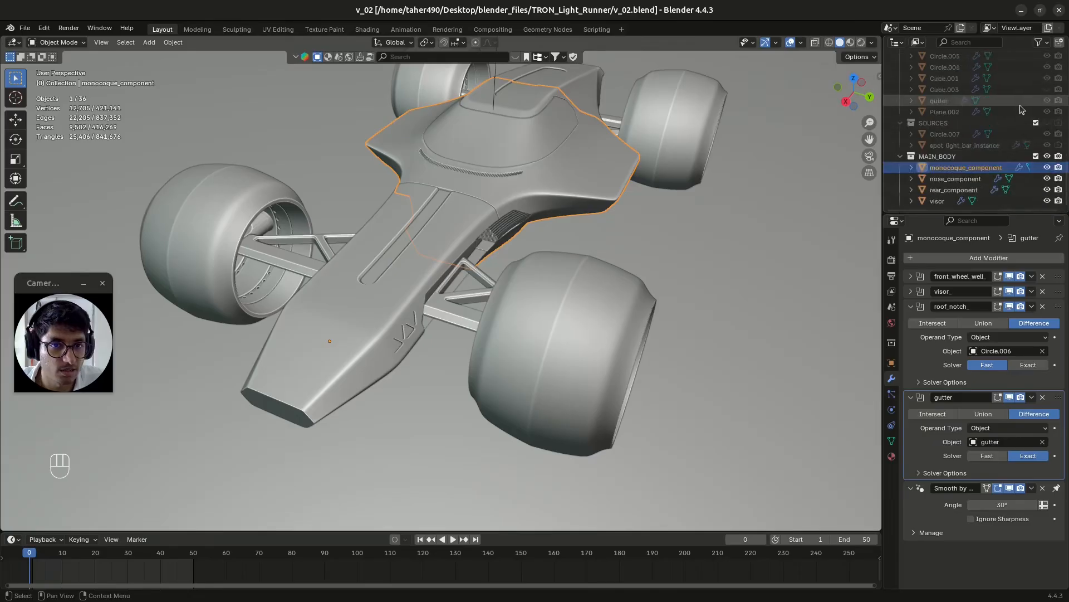
pyautogui.click(1048, 56)
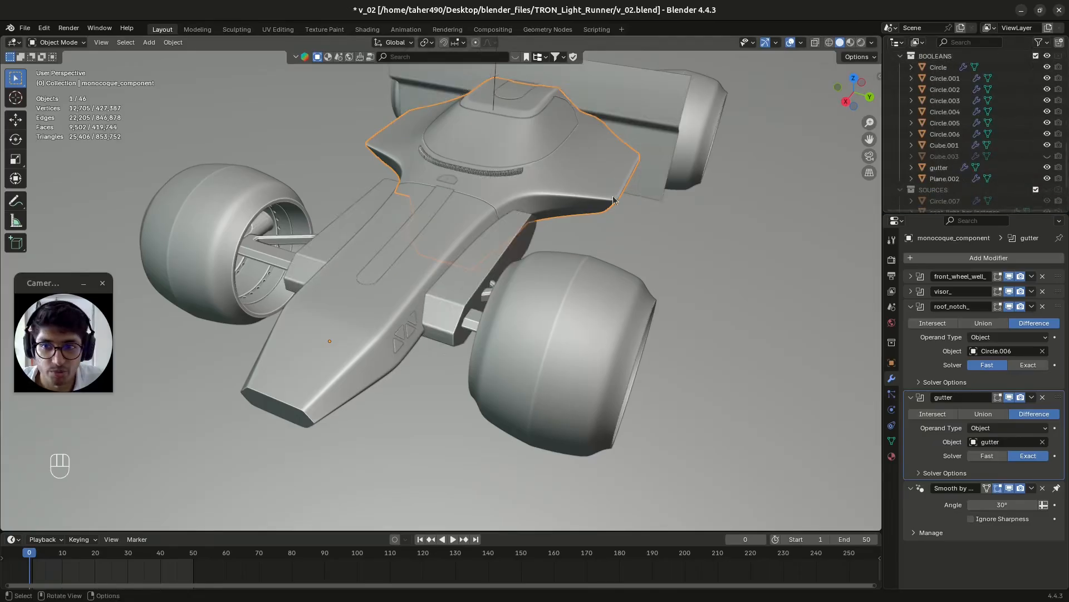
pyautogui.moveTo(522, 353); pyautogui.dragTo(427, 351, button='middle')
pyautogui.moveTo(659, 308); pyautogui.dragTo(388, 332, button='middle')
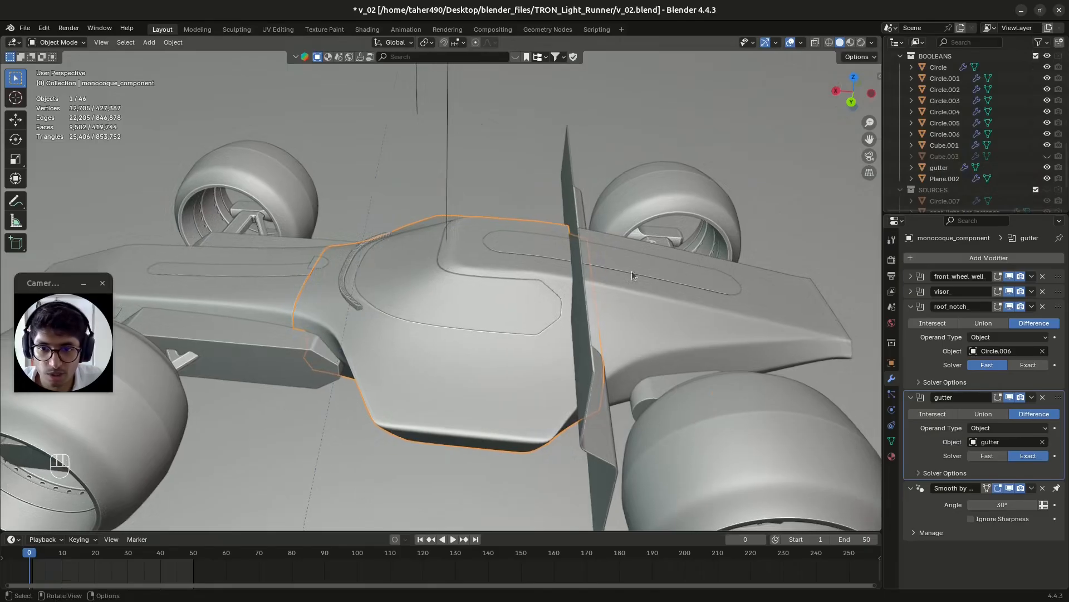
pyautogui.click(655, 394)
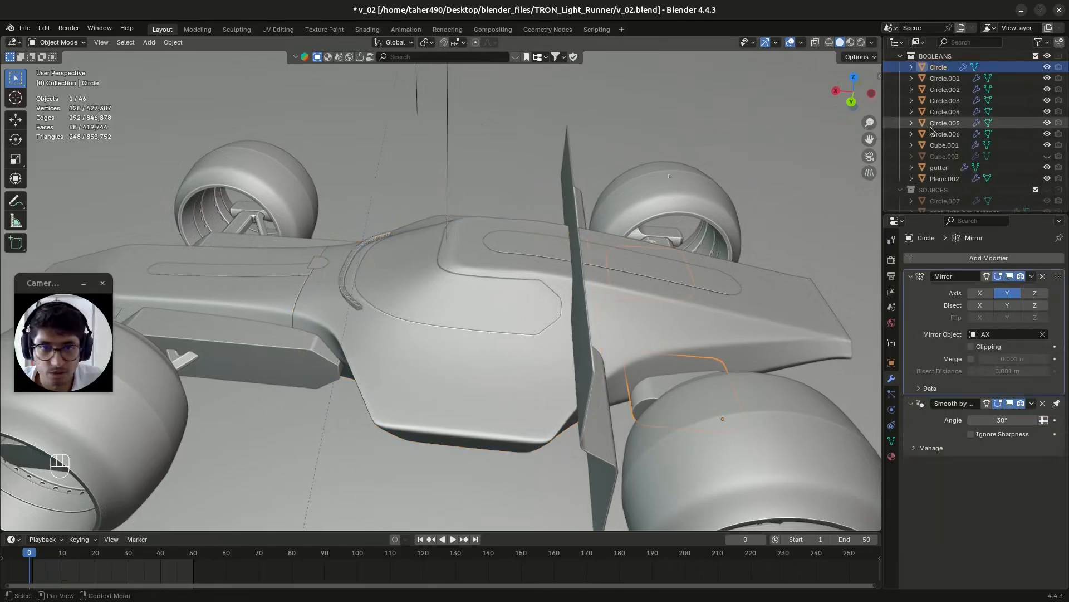
pyautogui.scroll(-3, 1046, 128)
pyautogui.click(1046, 125)
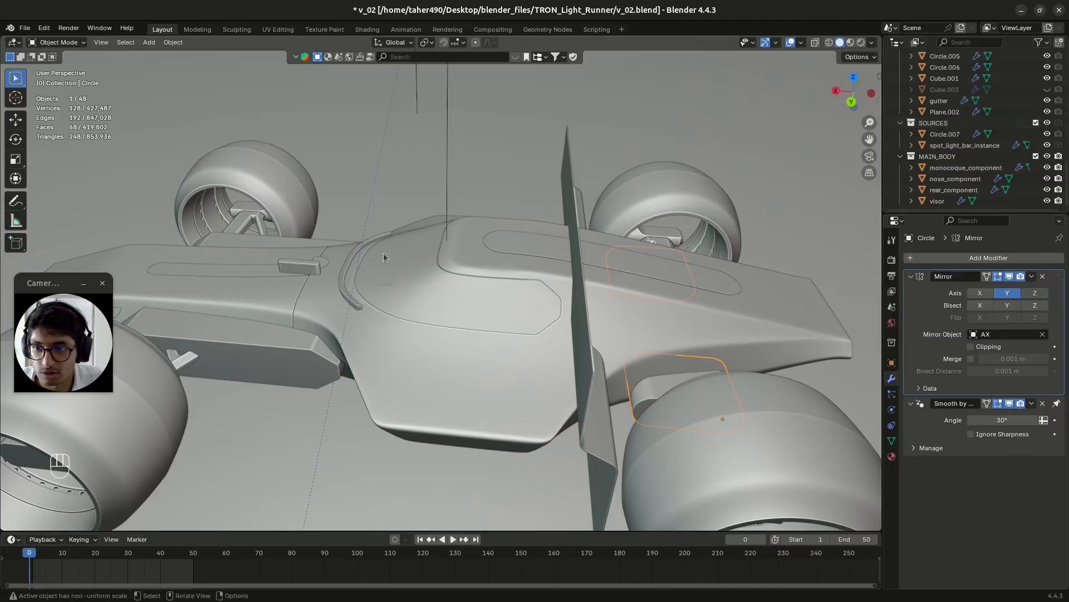
# Duplicate the source block Circle.007 about 1.61 m along X over the nose, move the copy into the BOOLEANS collection, and save.
pyautogui.click(311, 269)
pyautogui.moveTo(321, 273); pyautogui.dragTo(336, 280, button='middle')
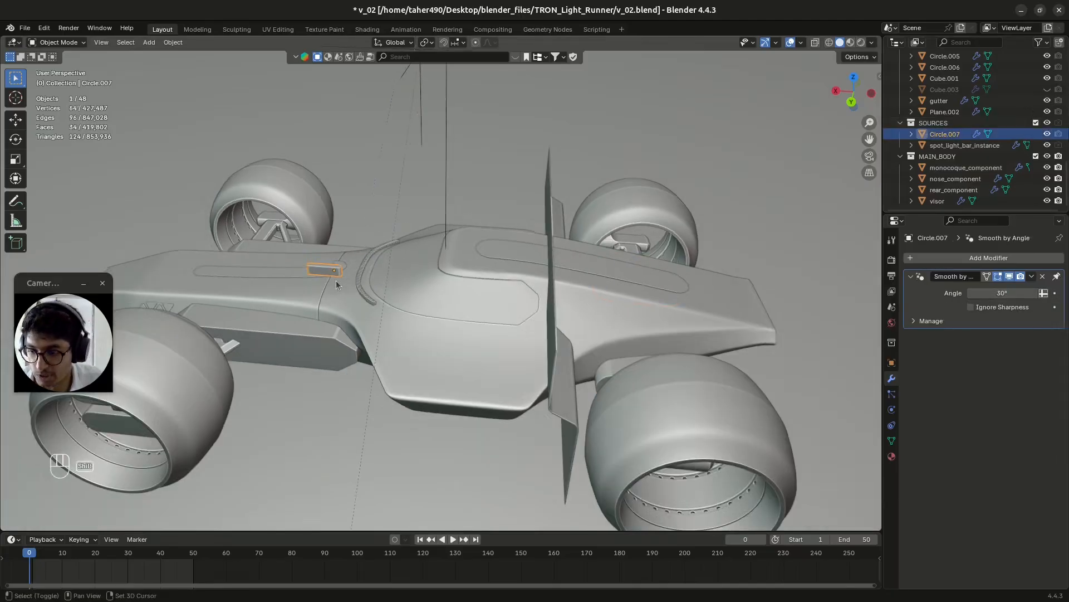
pyautogui.hotkey('shift', 'd')
pyautogui.press('x')
pyautogui.click(209, 260)
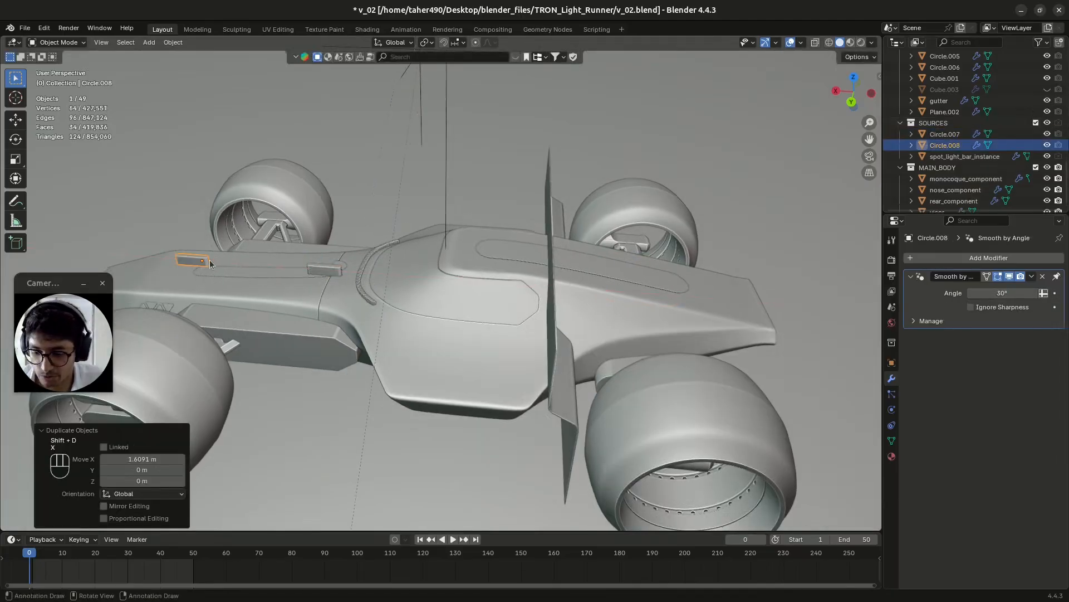
pyautogui.press('m')
pyautogui.click(205, 261)
pyautogui.hotkey('ctrl', 's')
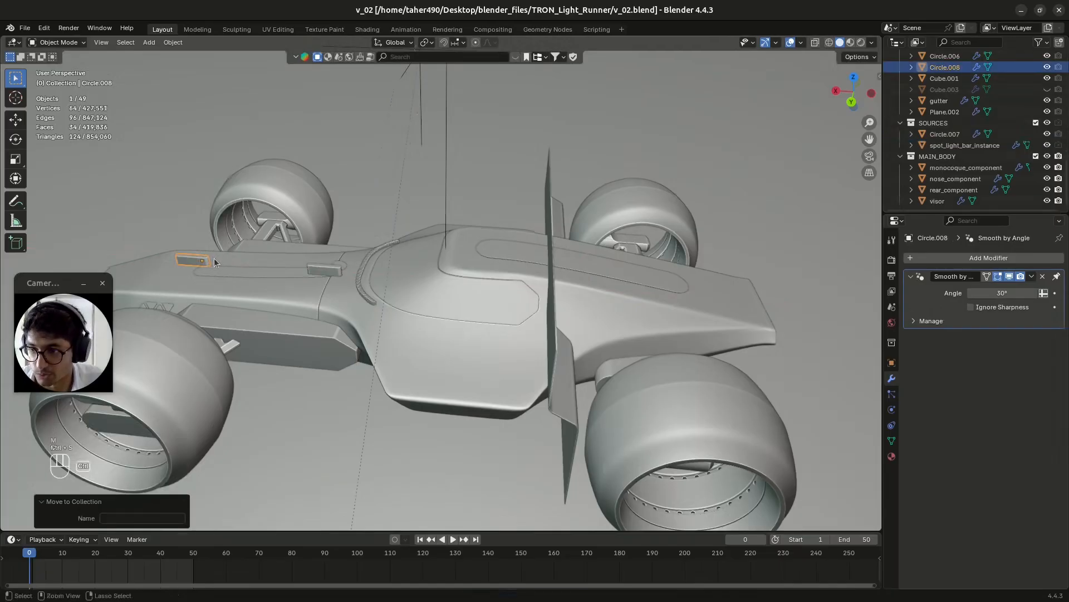
# Delete all faces of the duplicated block Circle.008 except its top rounded-slot face, and save the file.
pyautogui.keyDown('alt'); pyautogui.middleClick(204, 264); pyautogui.keyUp('alt')
pyautogui.scroll(5, 335, 298)
pyautogui.moveTo(391, 320); pyautogui.dragTo(447, 317, button='middle')
pyautogui.press('Tab')
pyautogui.press('3')
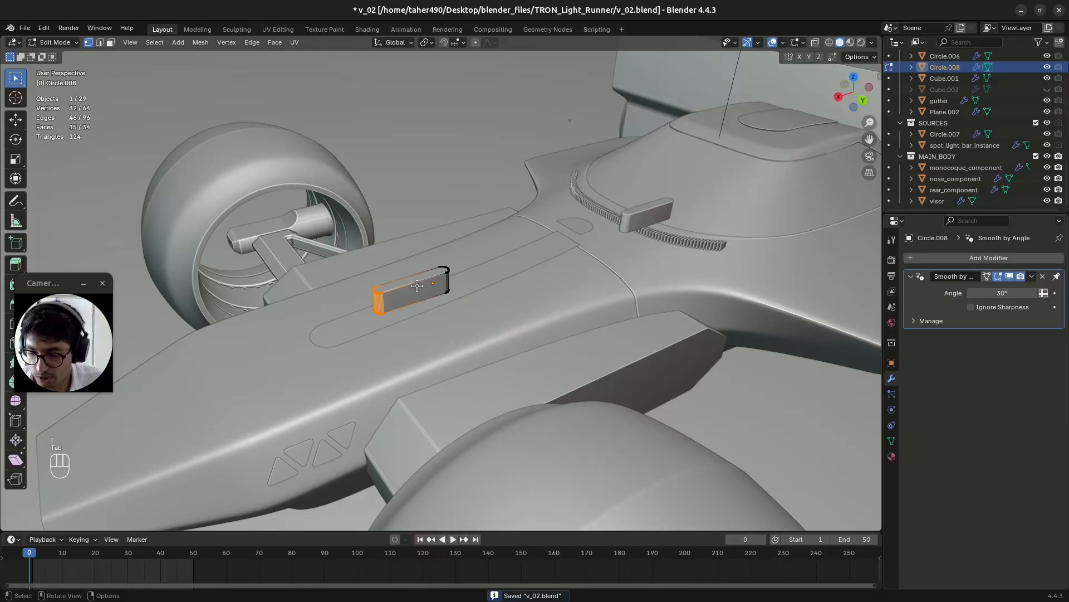
pyautogui.click(413, 281)
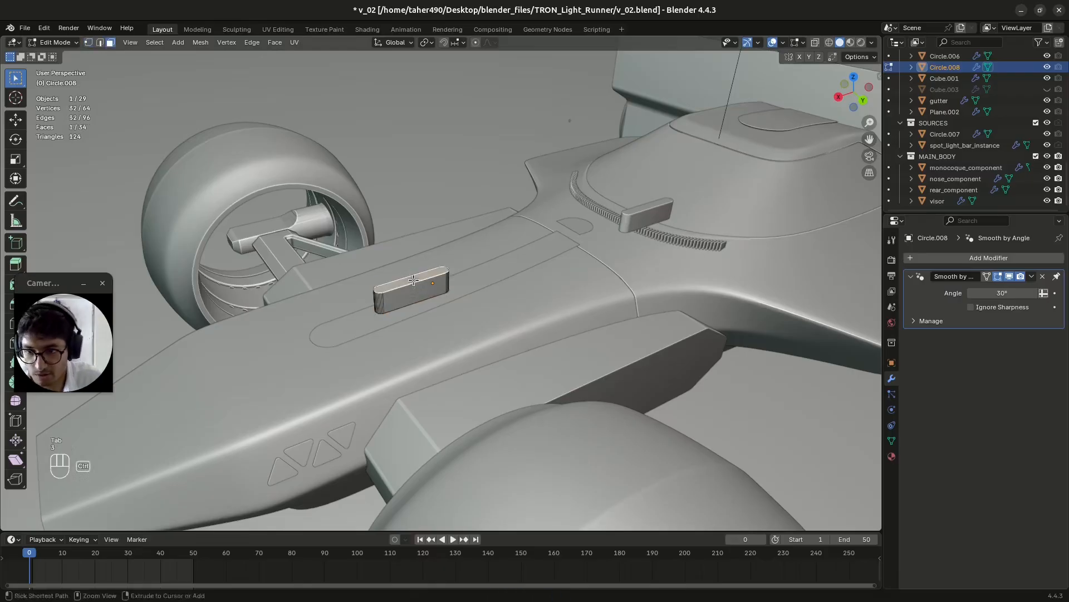
pyautogui.hotkey('ctrl', 'i')
pyautogui.press('x')
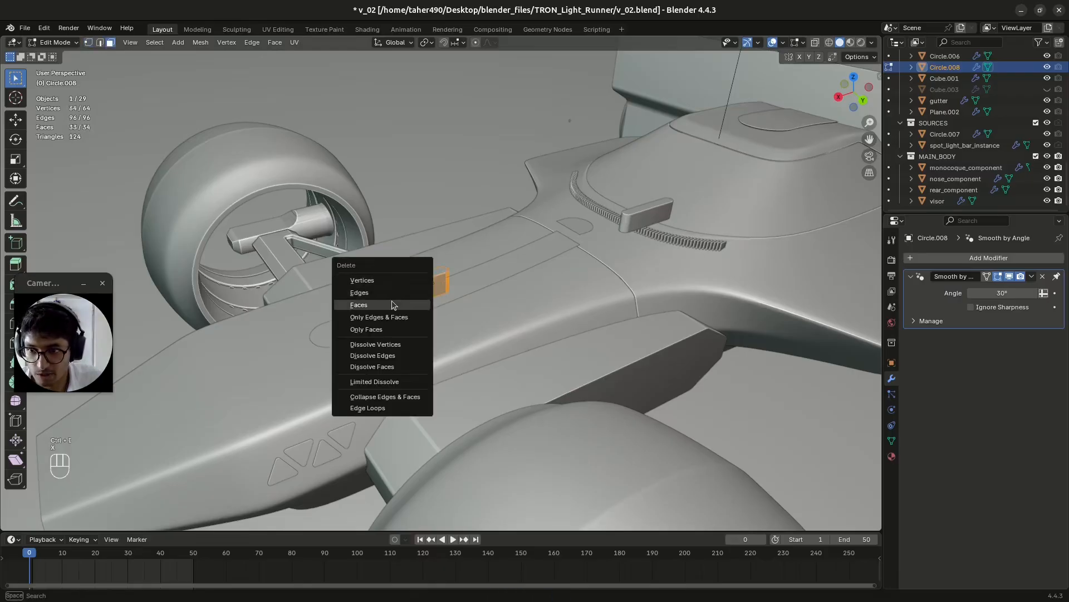
pyautogui.click(419, 305)
pyautogui.press('Tab')
pyautogui.hotkey('ctrl', 's')
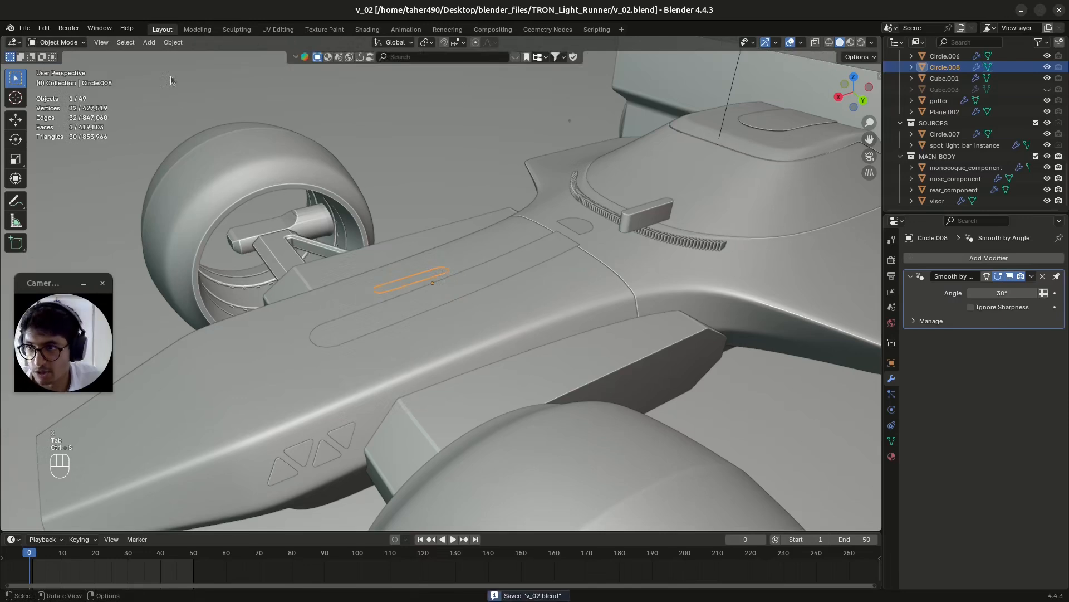
# Set the origin of the remaining rounded-slot face, Circle.008, to its geometry.
pyautogui.click(174, 42)
pyautogui.moveTo(191, 69)
pyautogui.click(316, 78)
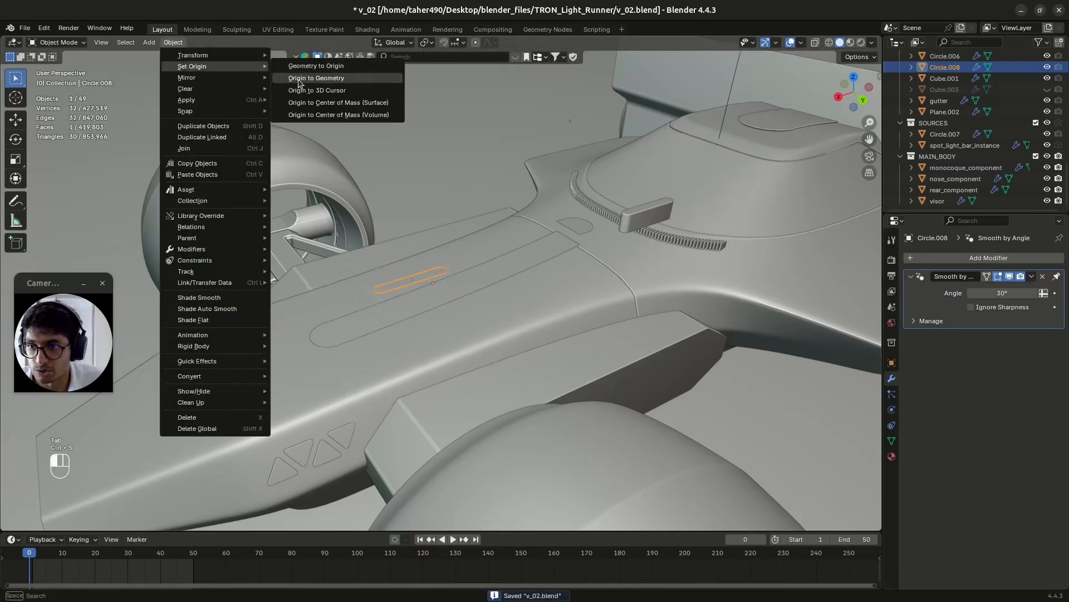
# Subdivide the two long straight edges of the rounded-slot face Circle.008 with 7 cuts.
pyautogui.press('Tab')
pyautogui.scroll(5, 413, 286)
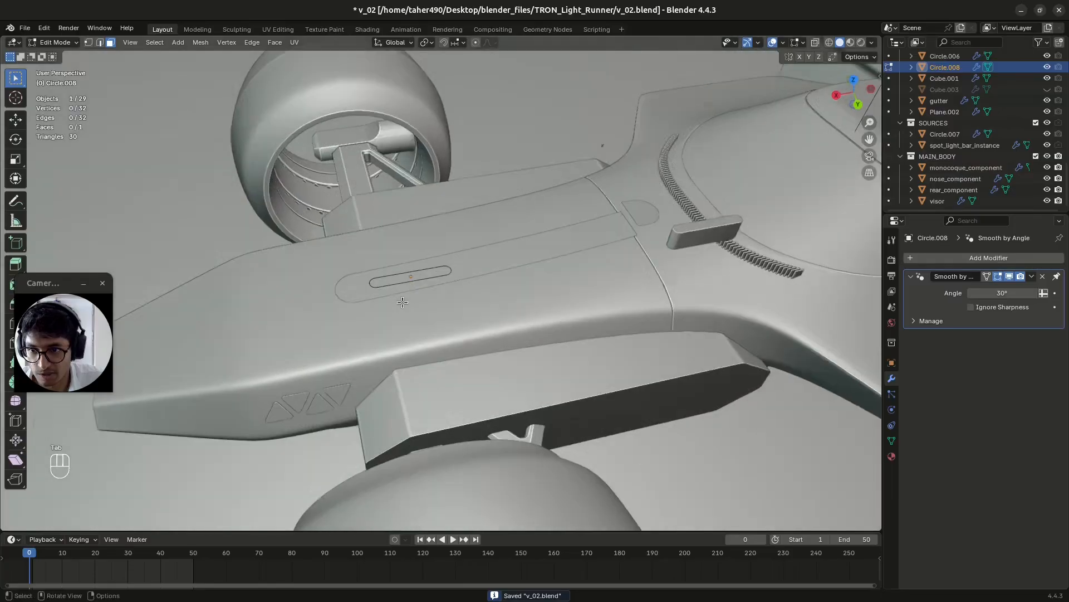
pyautogui.press('2')
pyautogui.click(373, 264)
pyautogui.keyDown('shift'); pyautogui.click(379, 272); pyautogui.keyUp('shift')
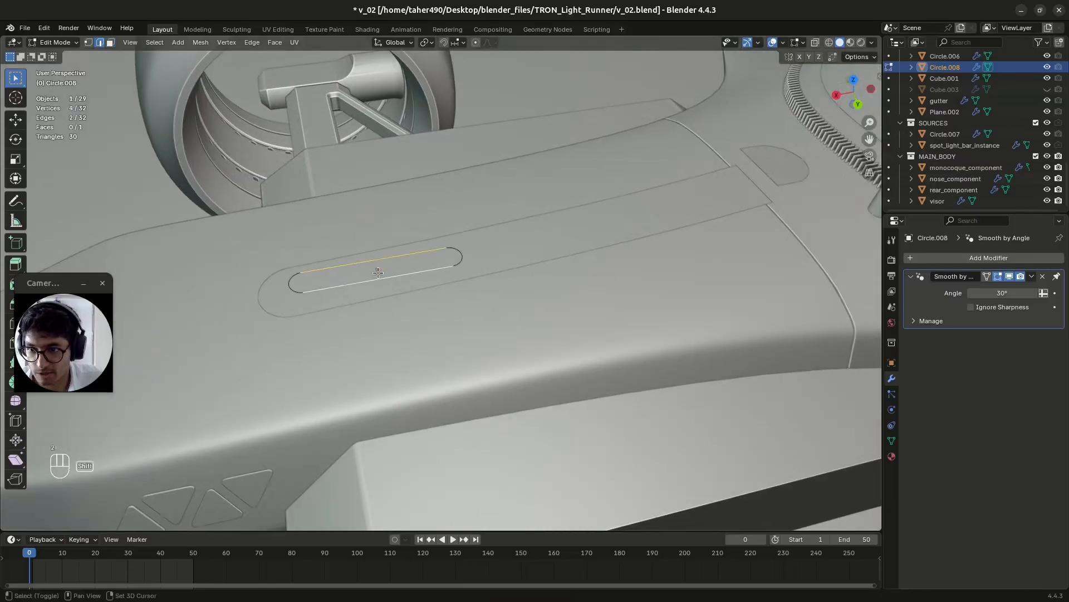
pyautogui.rightClick(377, 277)
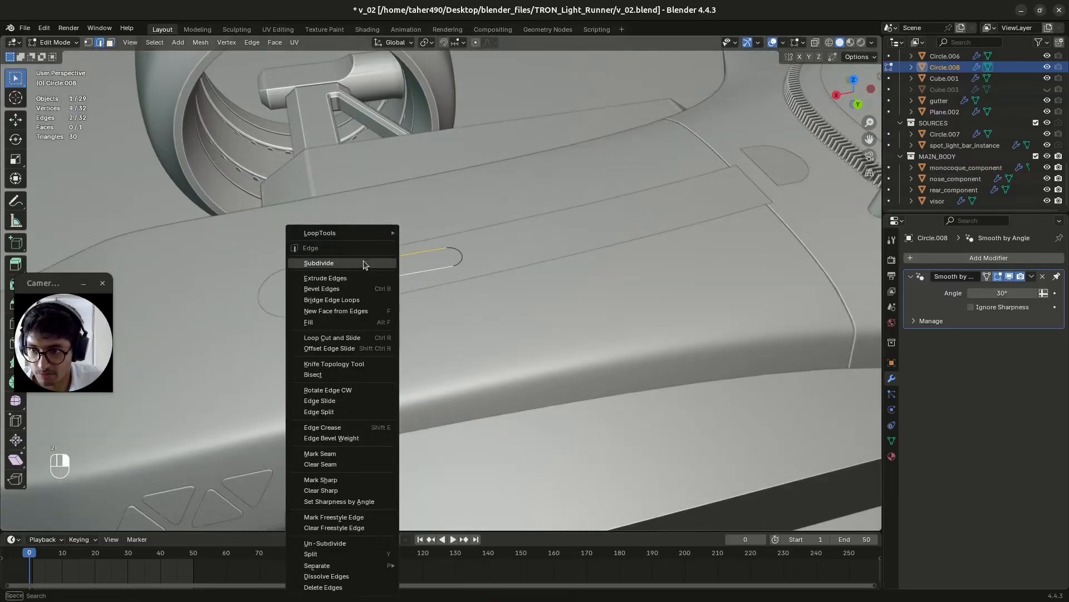
pyautogui.click(367, 260)
pyautogui.click(181, 445)
pyautogui.click(181, 444)
pyautogui.click(181, 444)
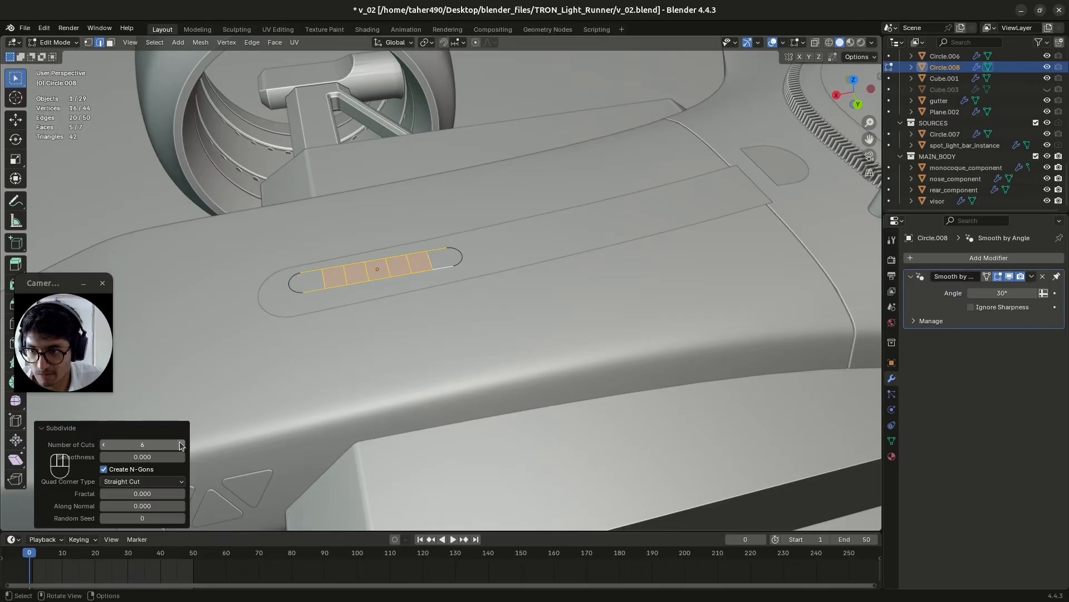
pyautogui.click(181, 444)
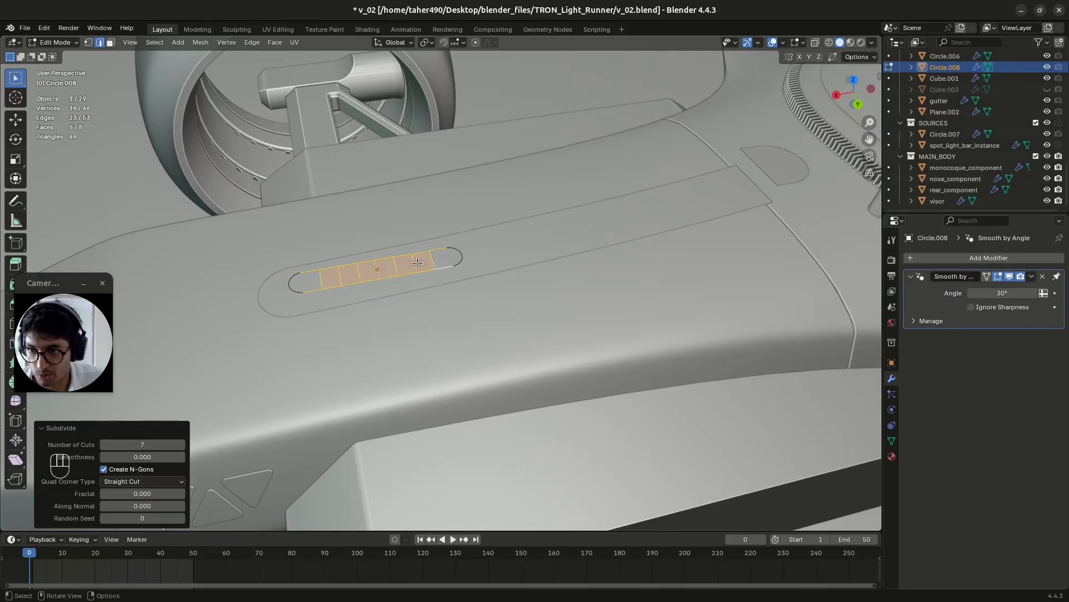
pyautogui.press('s')
pyautogui.press('x')
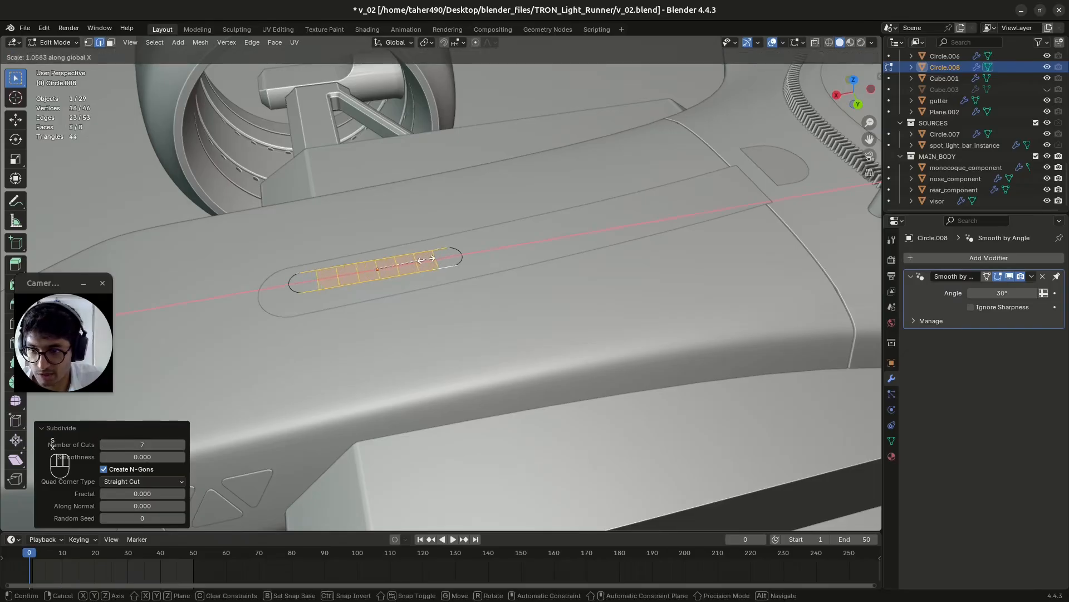
pyautogui.press('Escape')
# Scale the two outermost cross edges of the slot face Circle.008 apart by about 1.17 along X.
pyautogui.hotkey('alt', 'z')
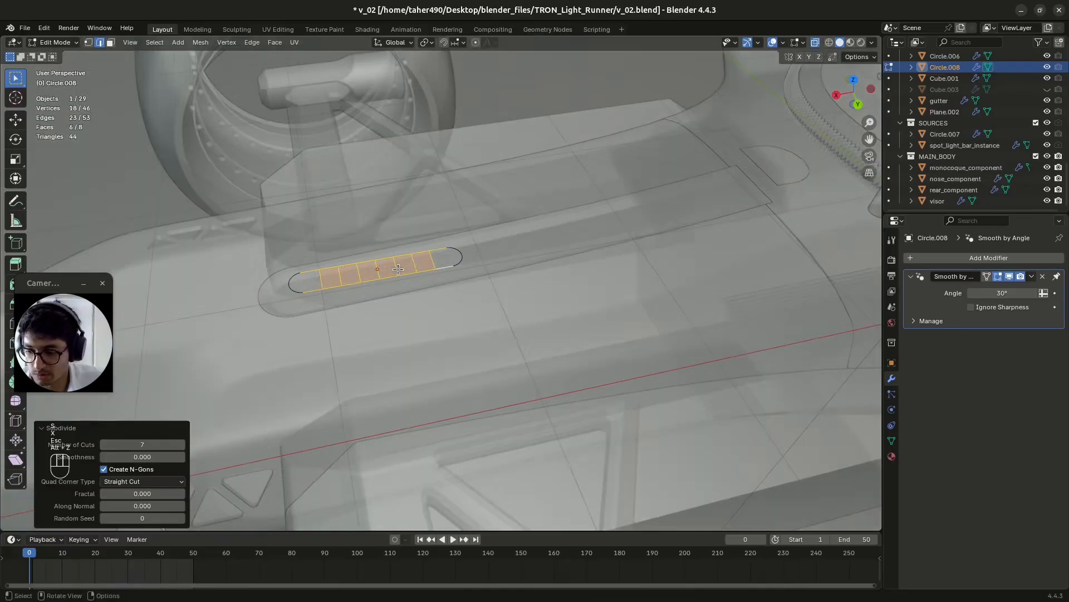
pyautogui.press('1')
pyautogui.press('2')
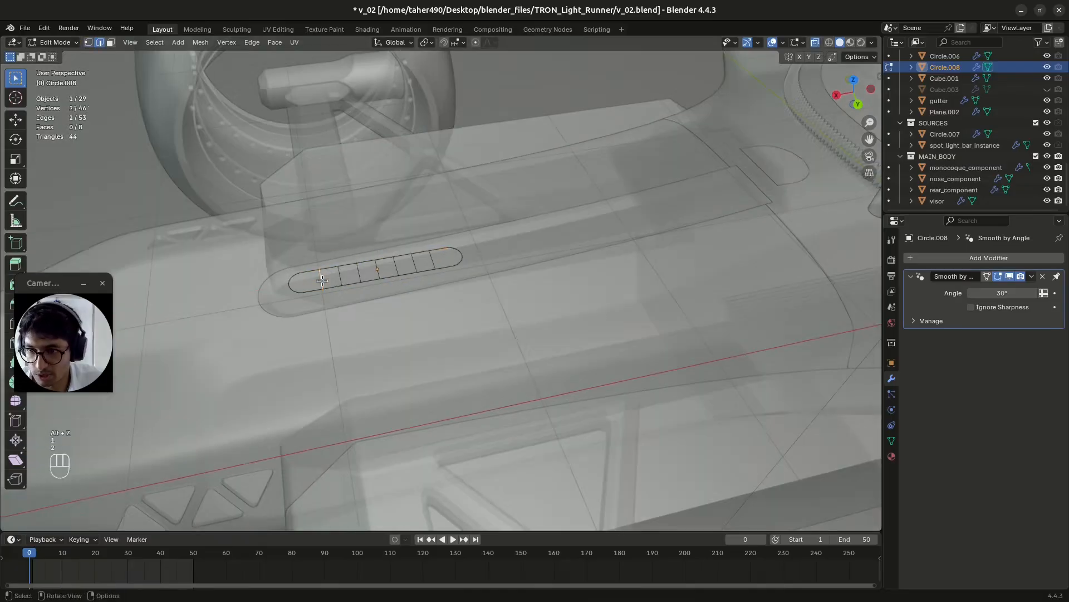
pyautogui.keyDown('shift'); pyautogui.click(429, 263); pyautogui.keyUp('shift')
pyautogui.press('s')
pyautogui.press('x')
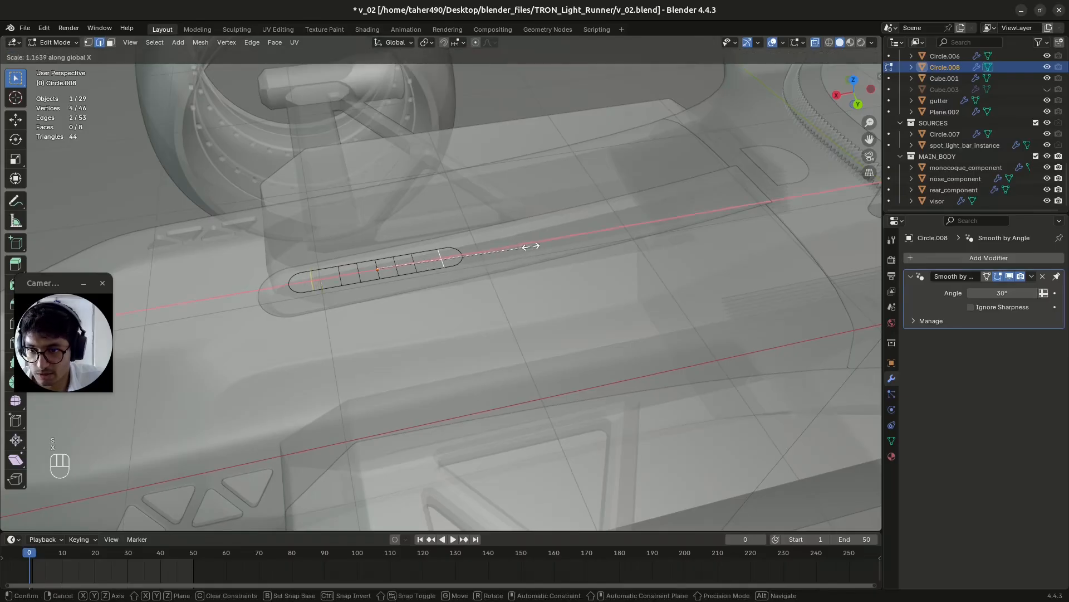
pyautogui.click(535, 246)
# Add two centred loop cuts across the slot face Circle.008 near its ends, and save the file.
pyautogui.hotkey('ctrl', 'r')
pyautogui.click(431, 263)
pyautogui.press('Escape')
pyautogui.hotkey('ctrl', 'r')
pyautogui.press('Escape')
pyautogui.press('Tab')
pyautogui.hotkey('ctrl', 's')
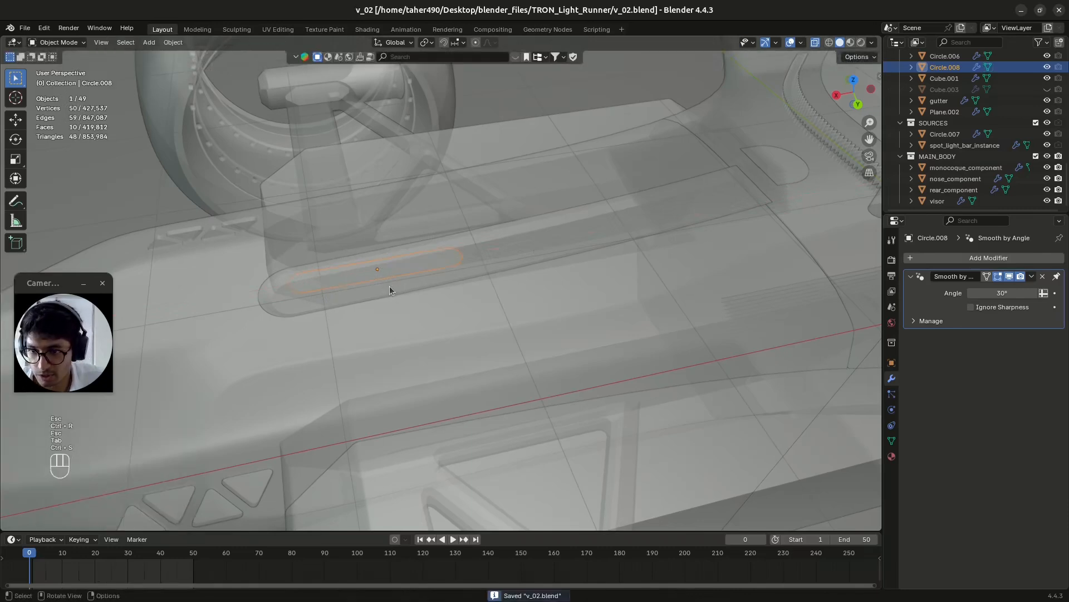
pyautogui.hotkey('alt', 'z')
pyautogui.hotkey('ctrl', 's')
# Move the slot face Circle.008 about -0.18 m along Y and -0.54 m along Z in the right view.
pyautogui.moveTo(373, 319); pyautogui.dragTo(480, 279, button='middle')
pyautogui.click(852, 99)
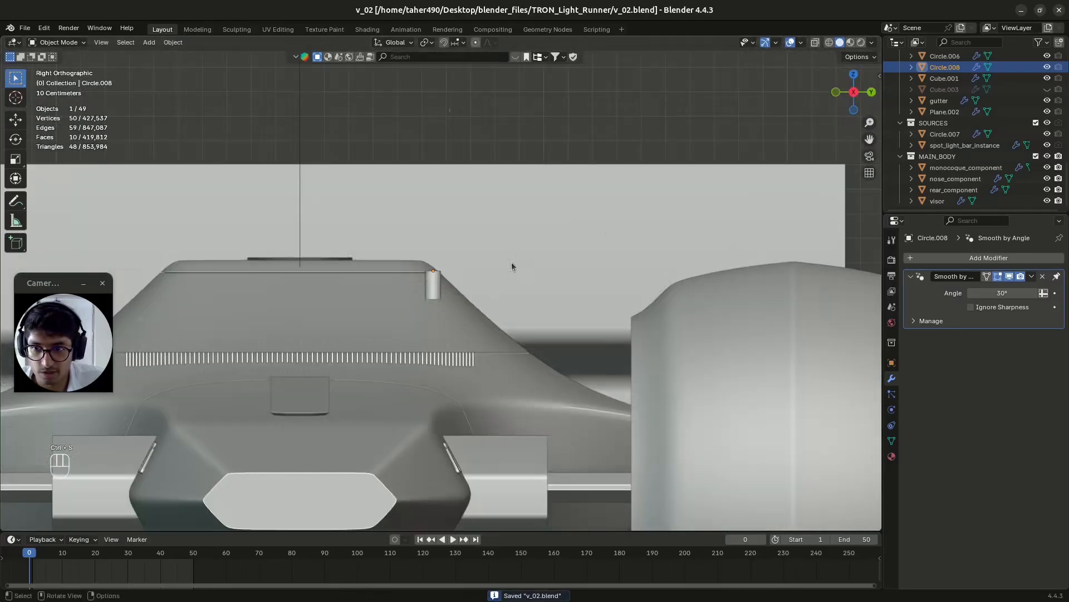
pyautogui.press('g')
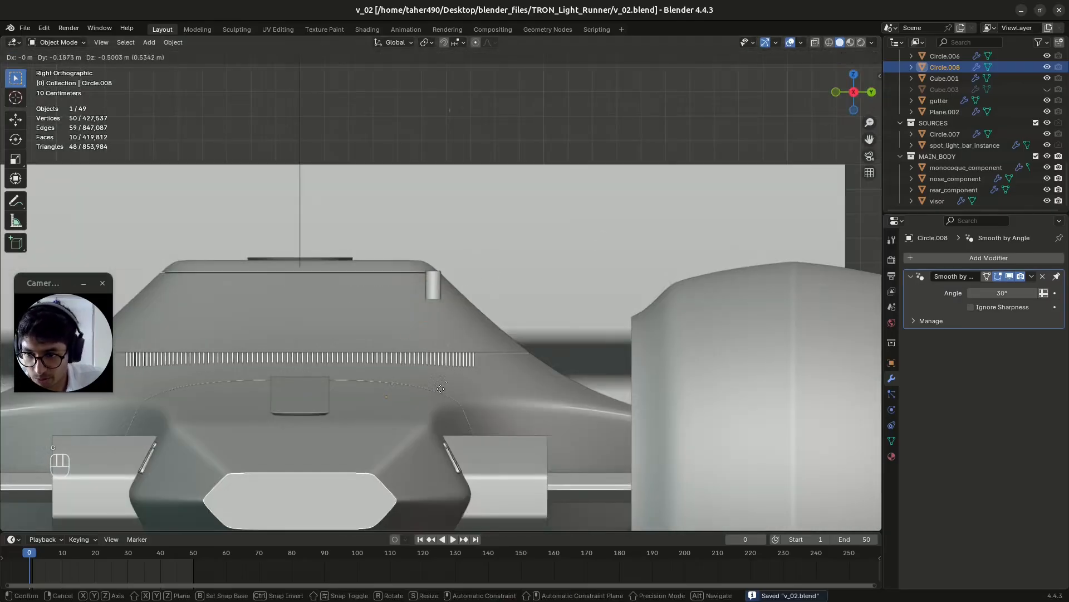
pyautogui.click(444, 396)
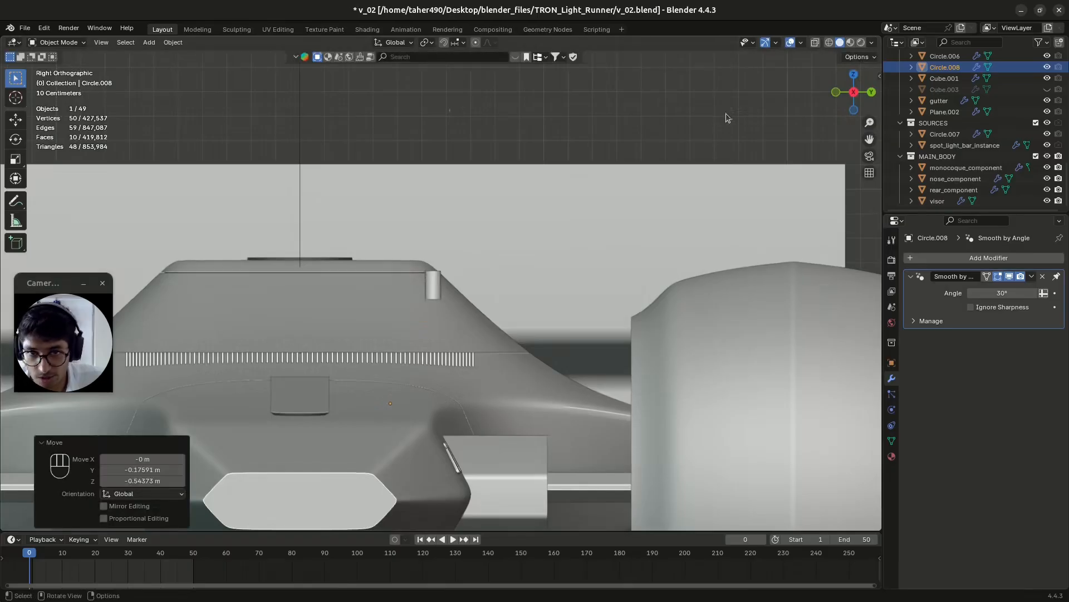
# In the top view, move Circle.008 about 0.55 m along X and 0.01 m along Y over the nose, and scale it to 0.515.
pyautogui.click(852, 76)
pyautogui.scroll(-5, 657, 301)
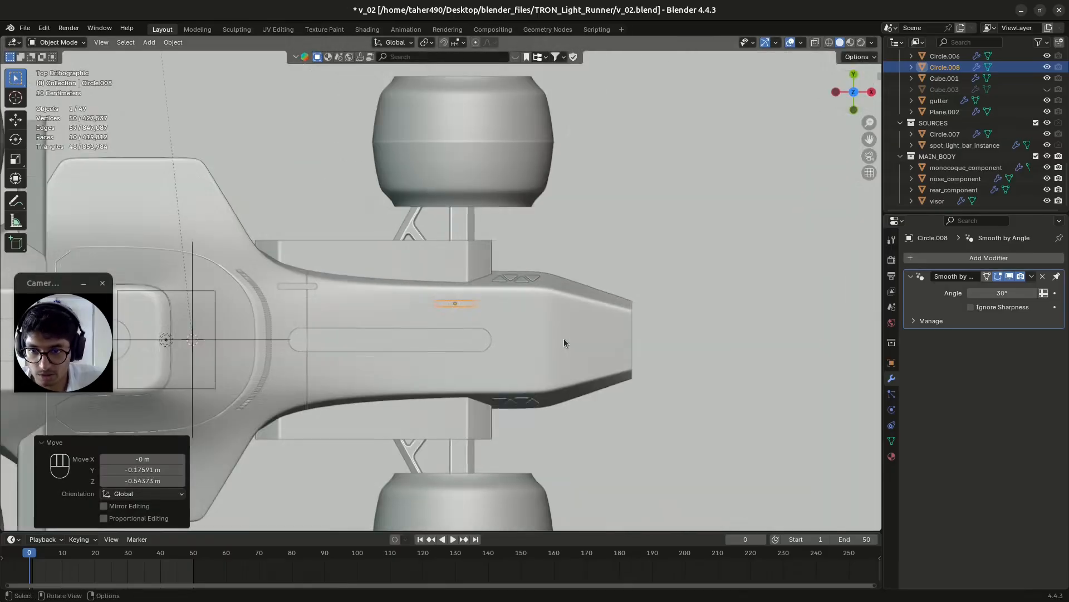
pyautogui.press('g')
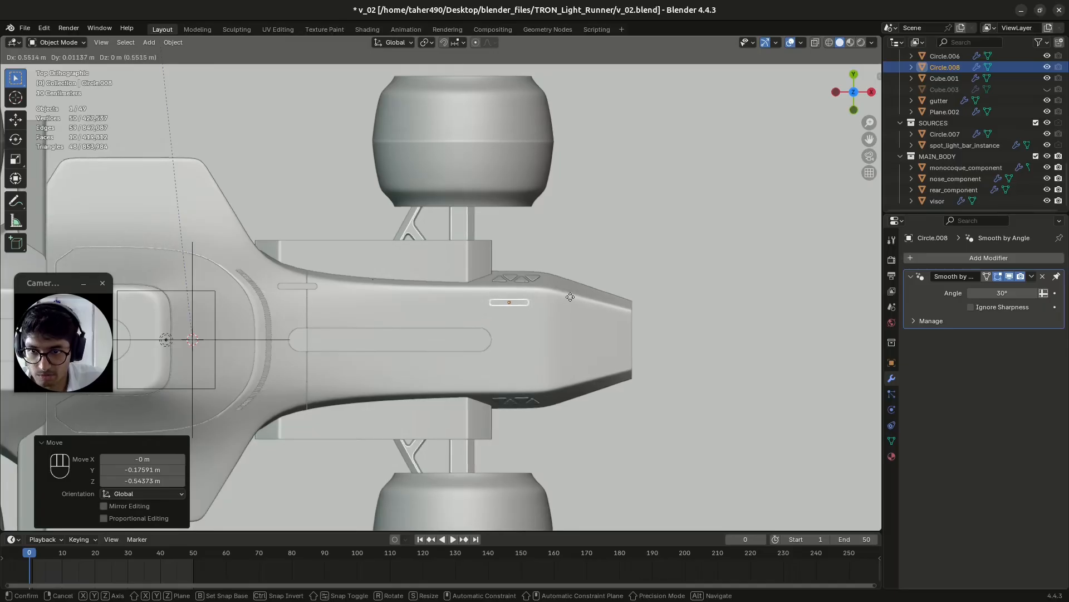
pyautogui.click(568, 297)
pyautogui.press('s')
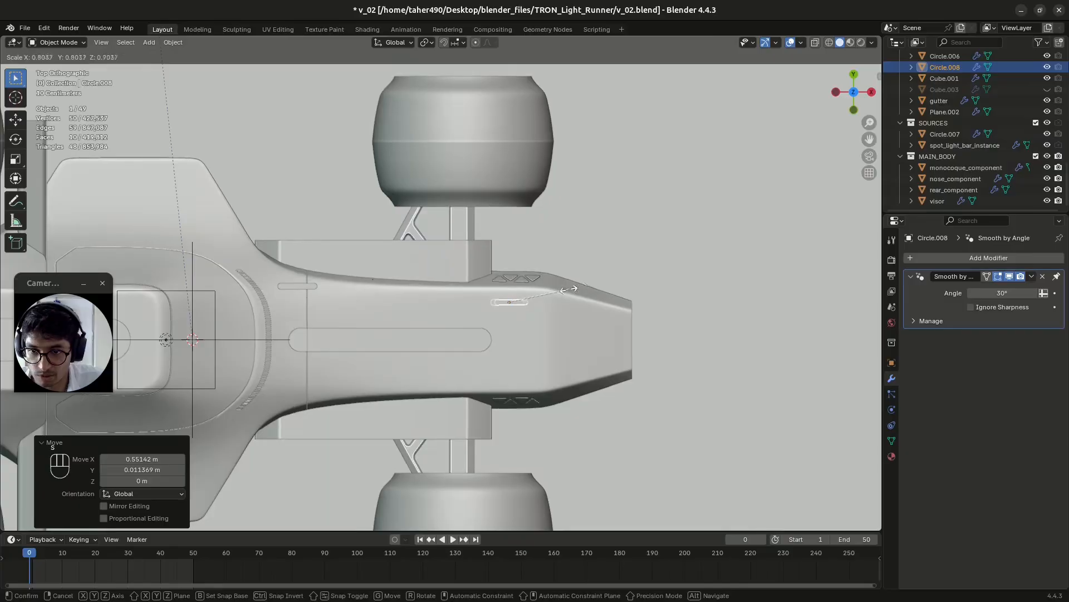
pyautogui.click(543, 296)
# Lengthen the slot by moving its rear rounded end face about -0.099 m along X, and save the file.
pyautogui.scroll(6, 543, 296)
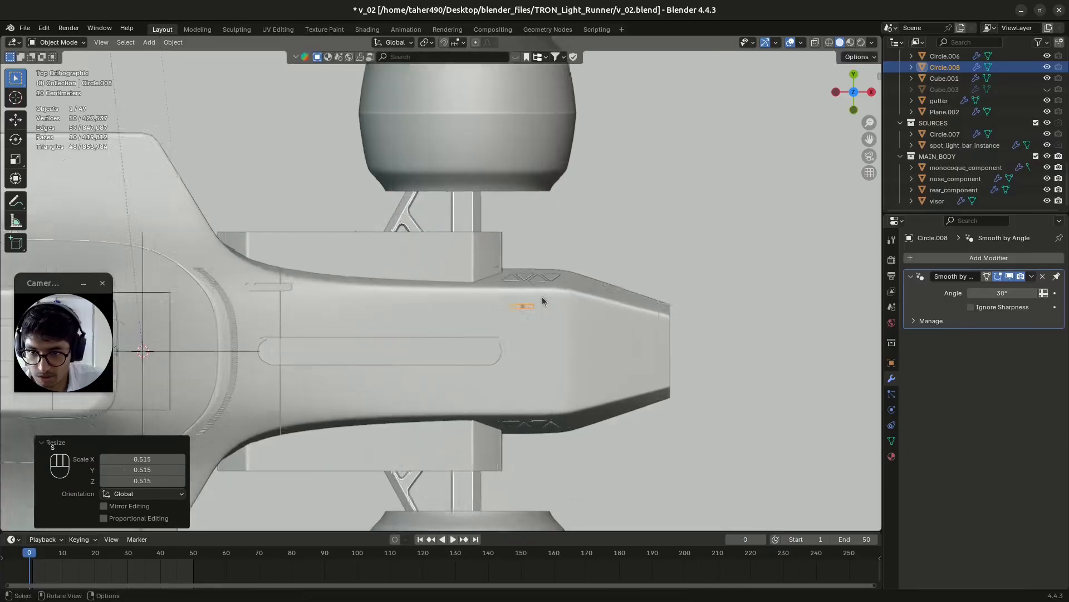
pyautogui.keyDown('shift'); pyautogui.moveTo(593, 333); pyautogui.dragTo(460, 320, button='middle'); pyautogui.keyUp('shift')
pyautogui.press('Tab')
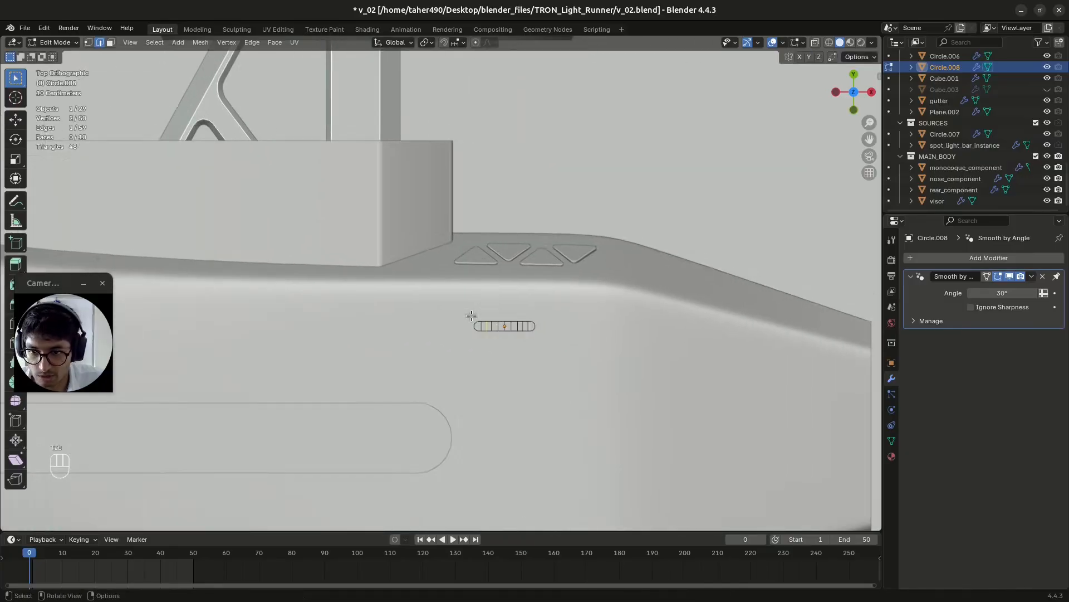
pyautogui.scroll(2, 515, 316)
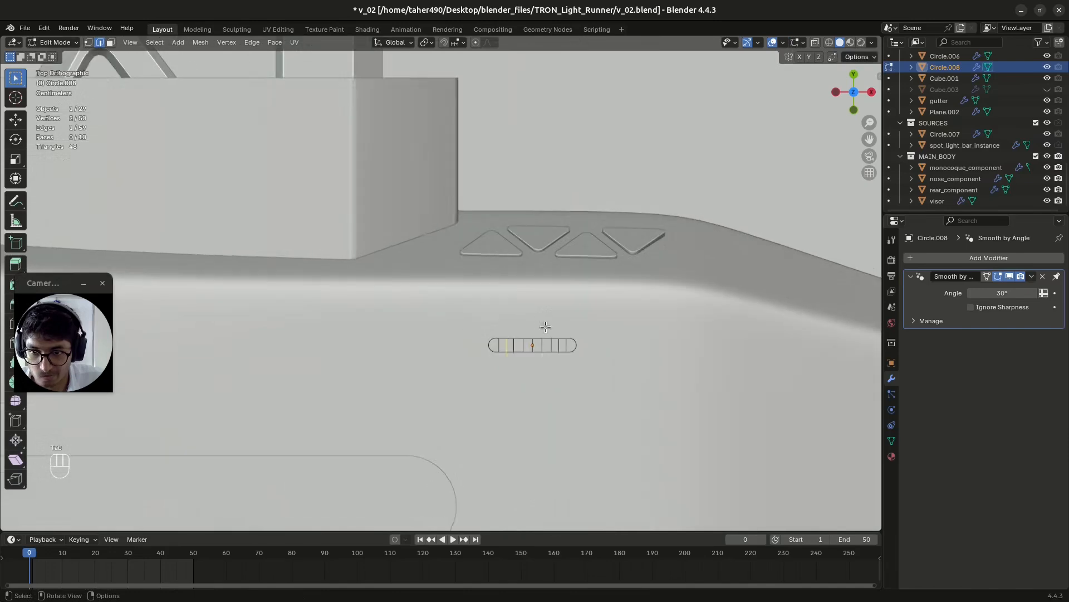
pyautogui.keyDown('alt'); pyautogui.click(496, 344); pyautogui.keyUp('alt')
pyautogui.press('g')
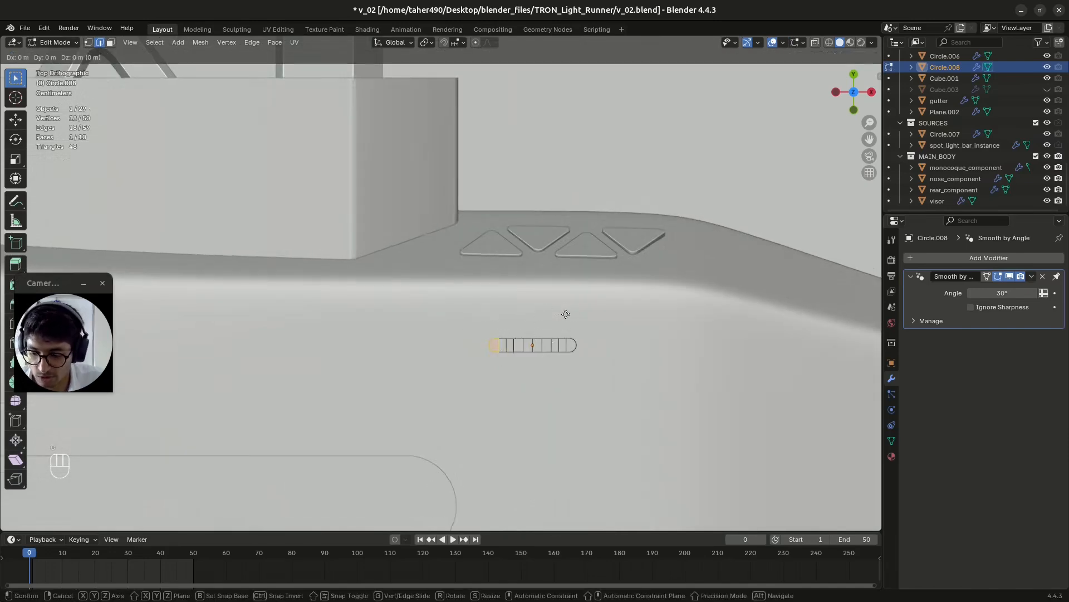
pyautogui.press('x')
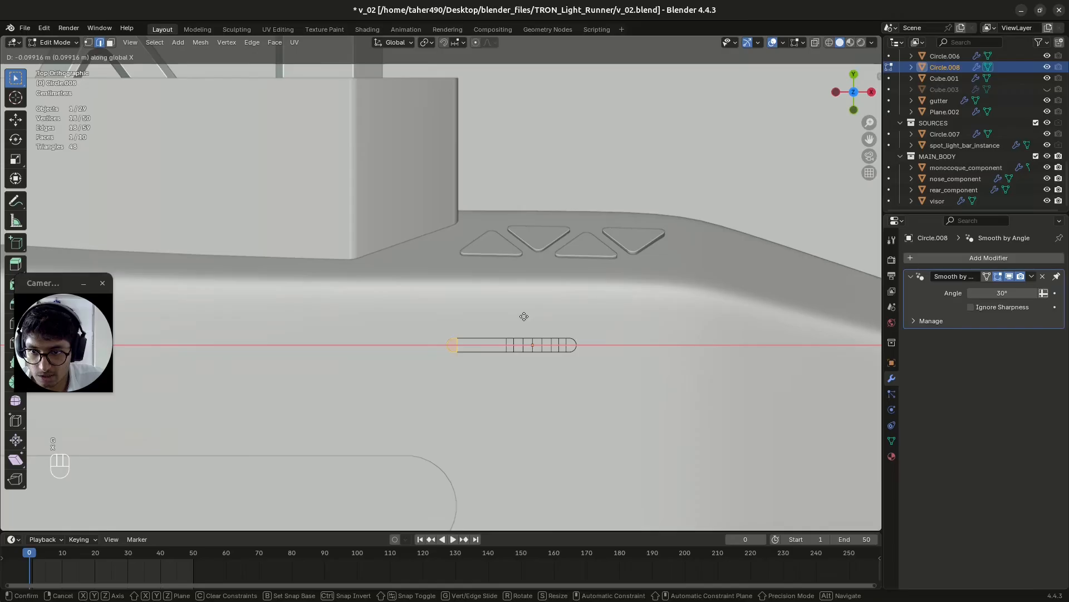
pyautogui.click(524, 316)
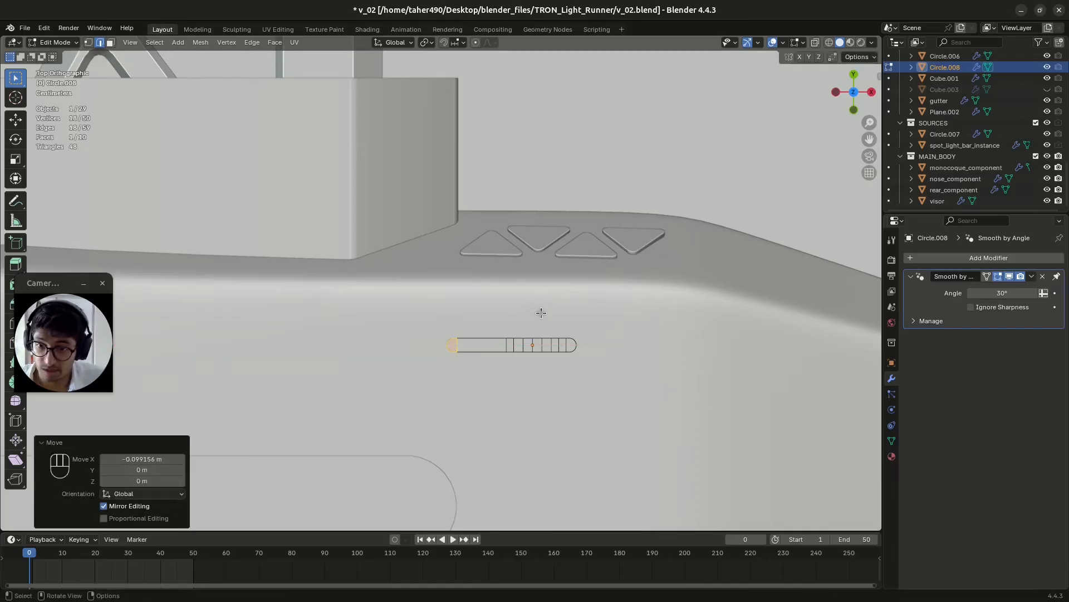
pyautogui.press('Tab')
pyautogui.hotkey('ctrl', 's')
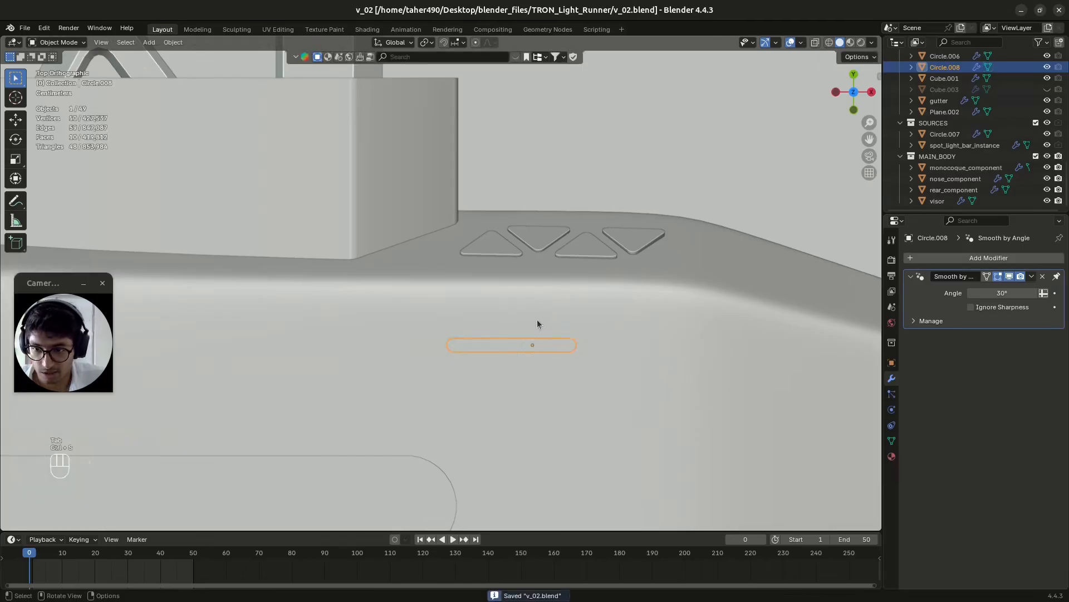
# Inset all faces of the slot Circle.008 by about 0.02 m.
pyautogui.press('Tab')
pyautogui.press('3')
pyautogui.press('a')
pyautogui.scroll(2, 634, 325)
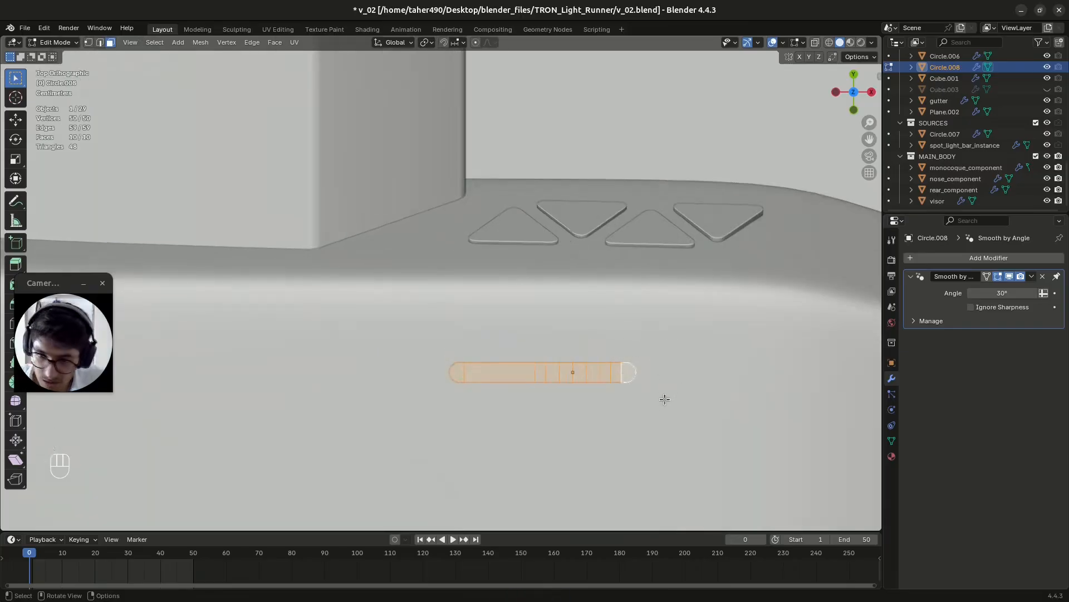
pyautogui.scroll(2, 663, 384)
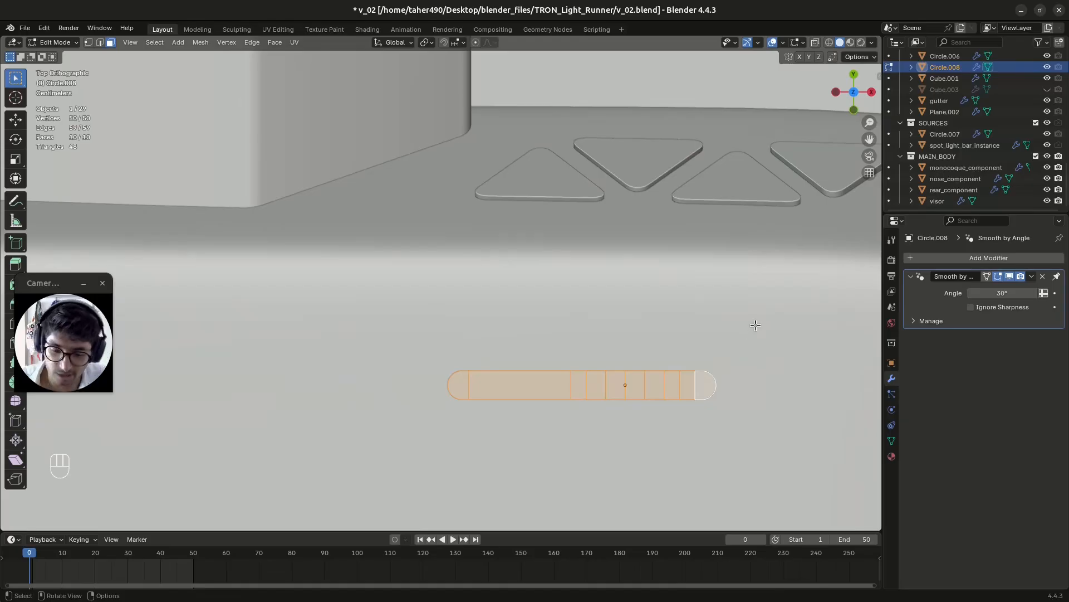
pyautogui.press('i')
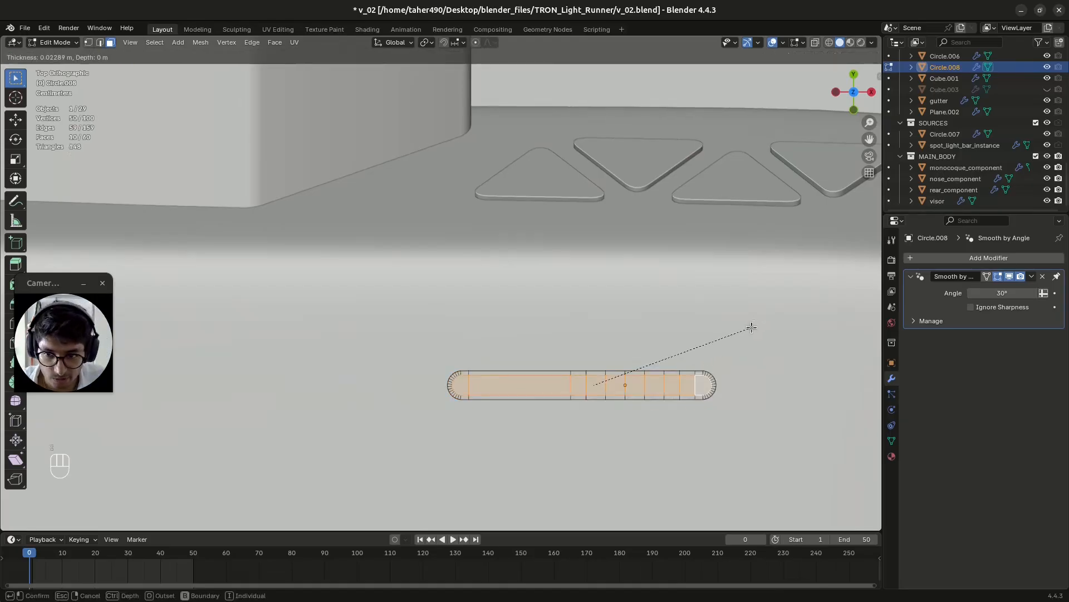
pyautogui.click(752, 328)
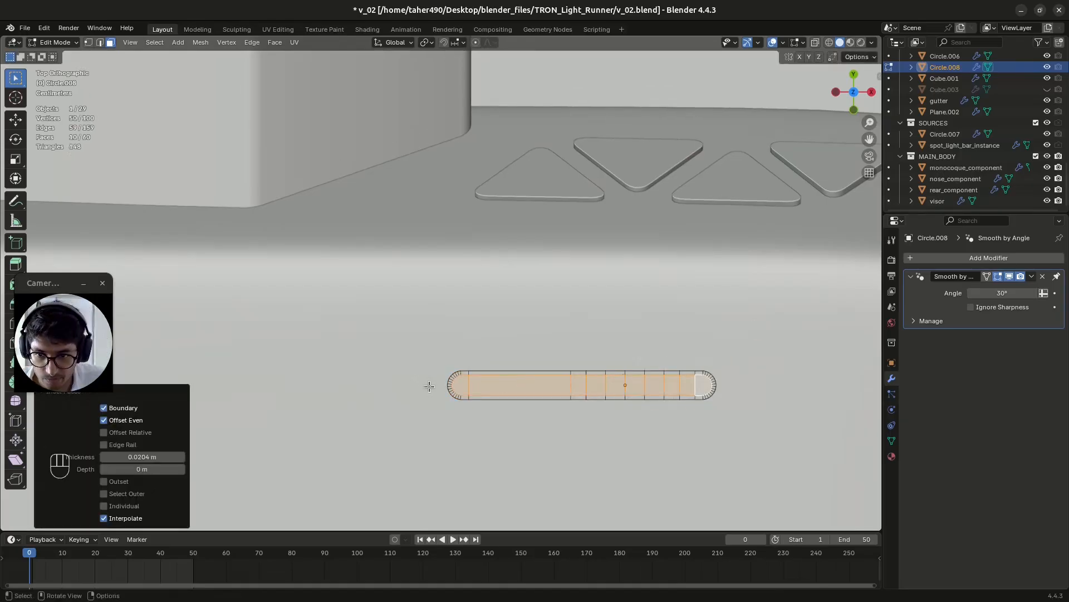
# Move the rear end face of the inset forward along X, and delete all inner faces to leave a frame.
pyautogui.click(468, 383)
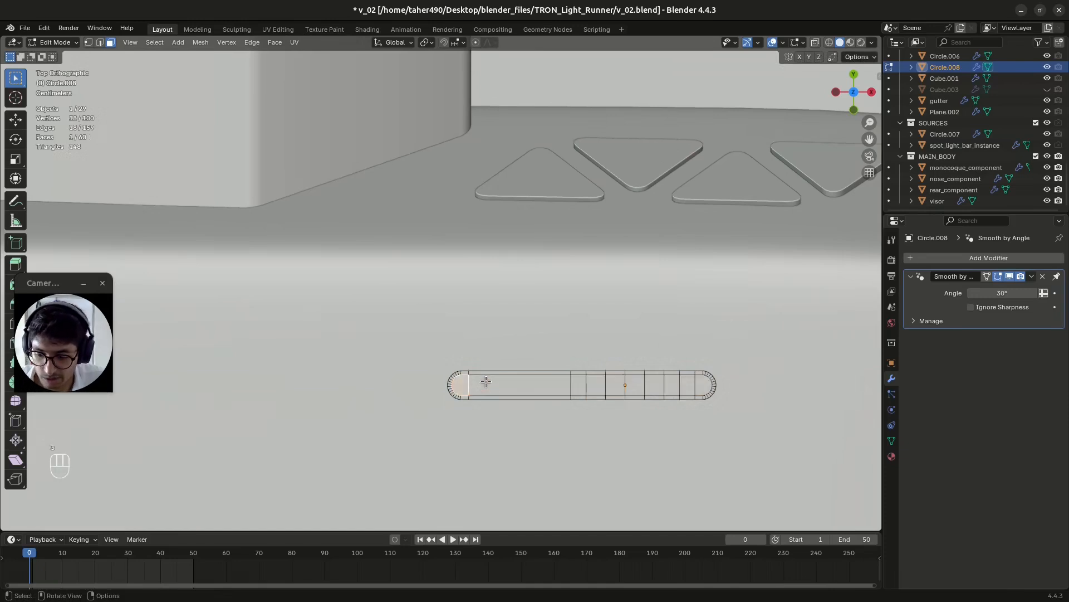
pyautogui.press('g')
pyautogui.press('x')
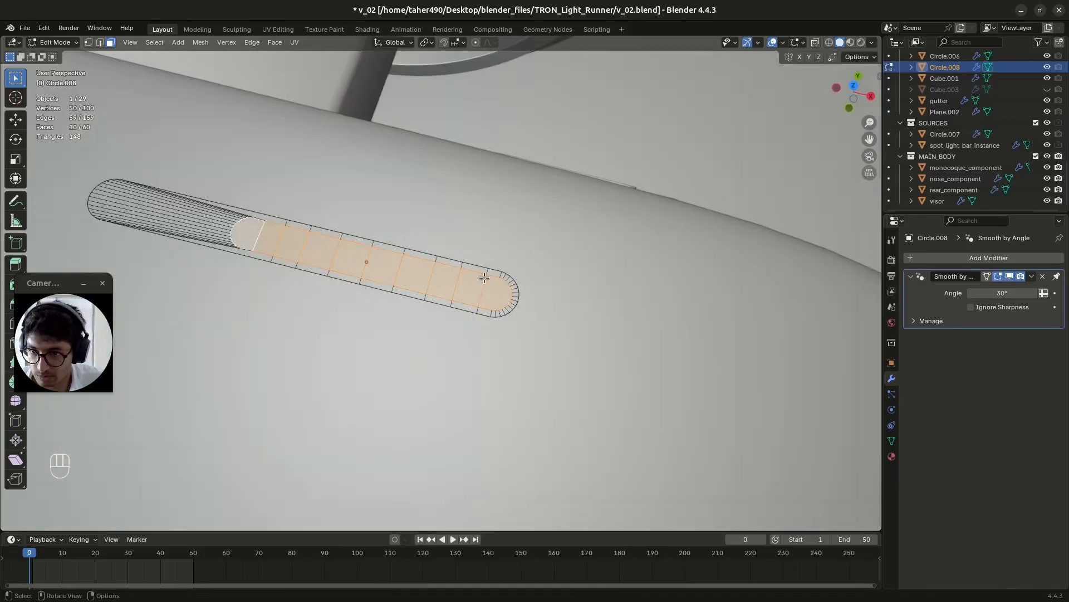
pyautogui.press('x')
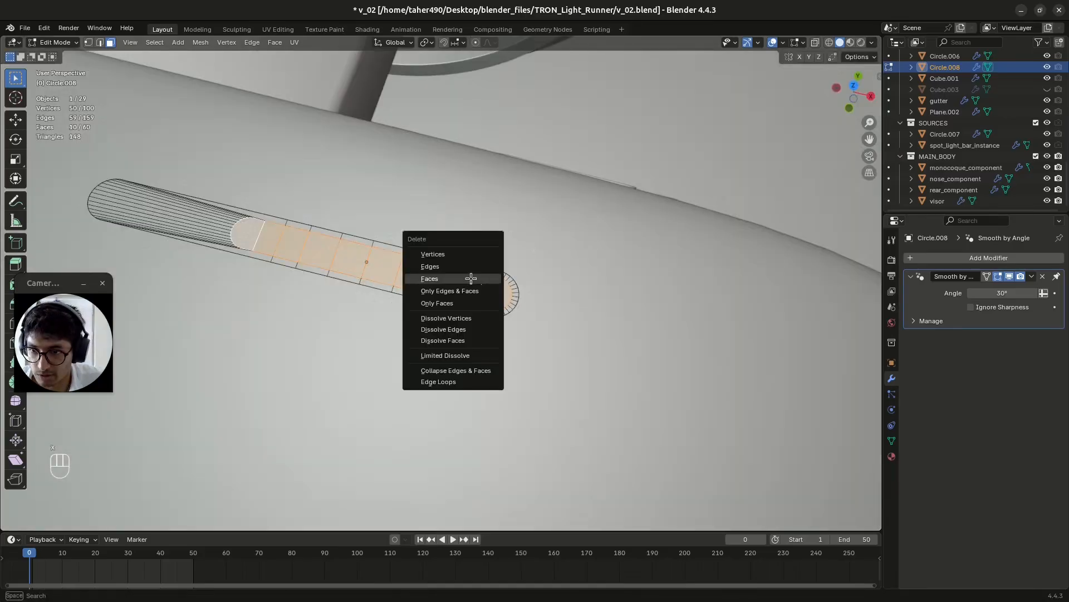
pyautogui.click(472, 279)
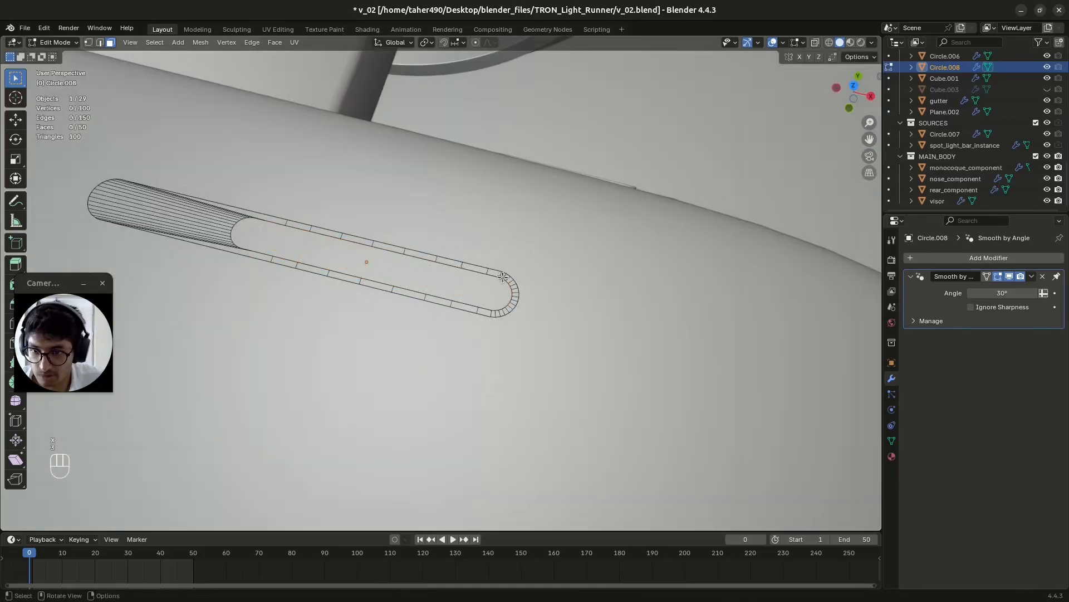
# Extrude the whole slot frame upward about 0.035 m, and lower the object about 0.076 m along Z into the nose.
pyautogui.press('a')
pyautogui.moveTo(540, 332); pyautogui.dragTo(540, 318, button='middle')
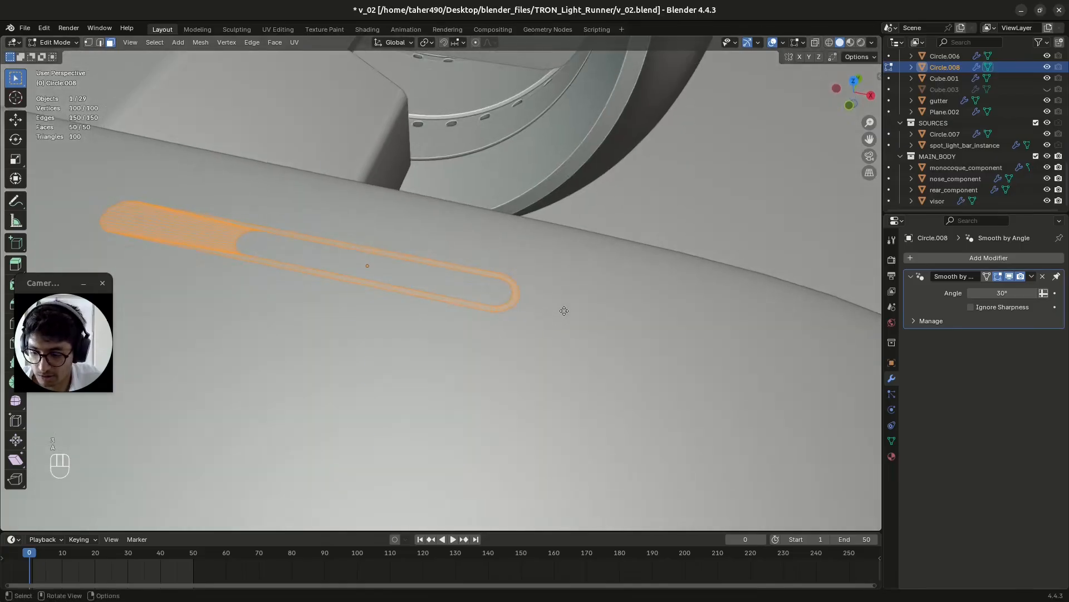
pyautogui.press('e')
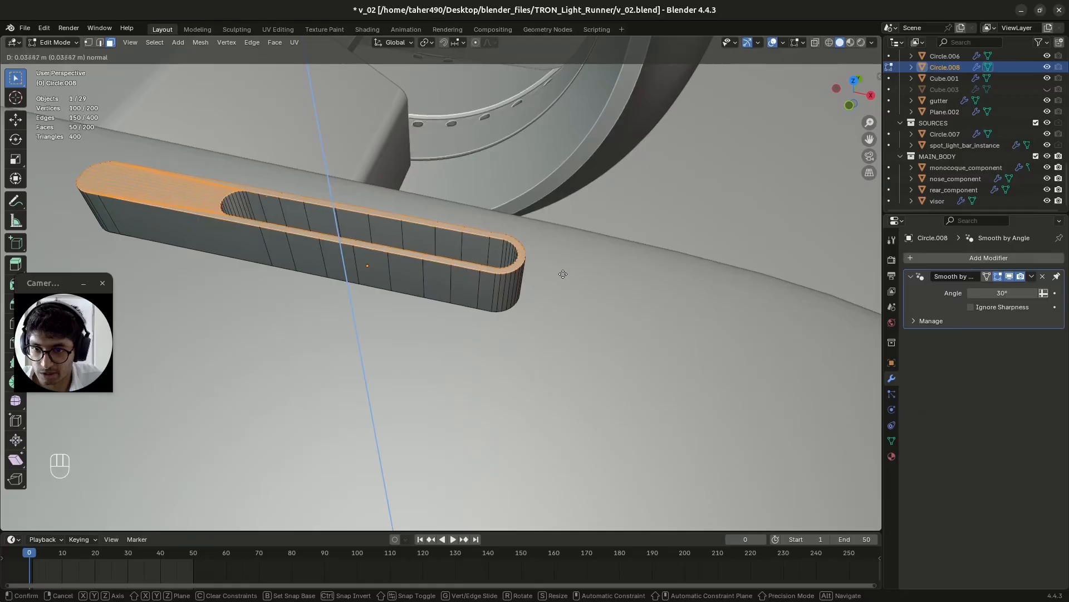
pyautogui.click(564, 272)
pyautogui.press('Tab')
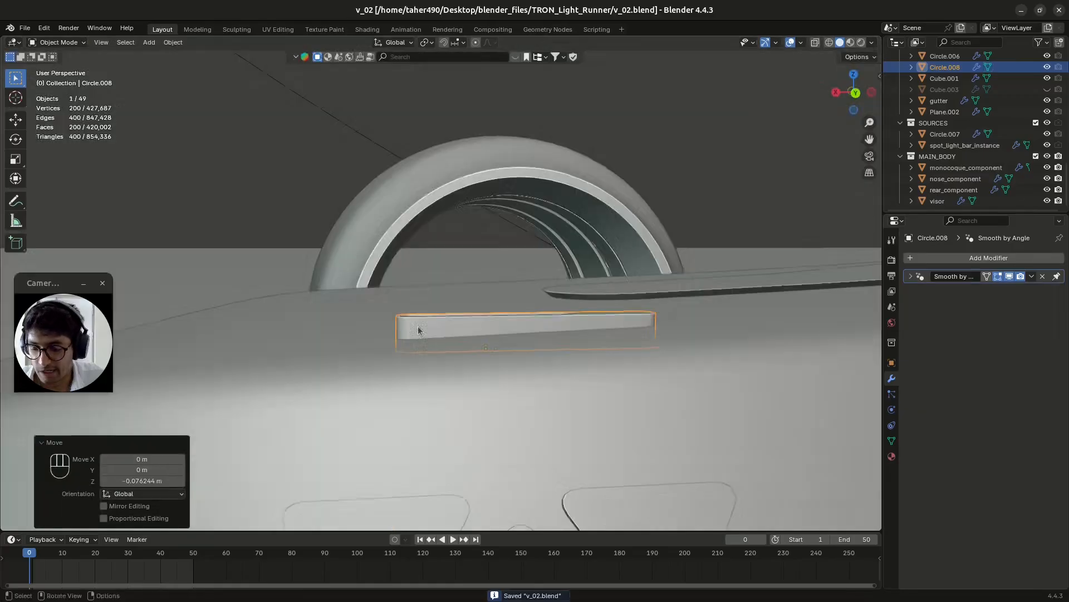
pyautogui.moveTo(420, 329); pyautogui.dragTo(433, 365, button='middle')
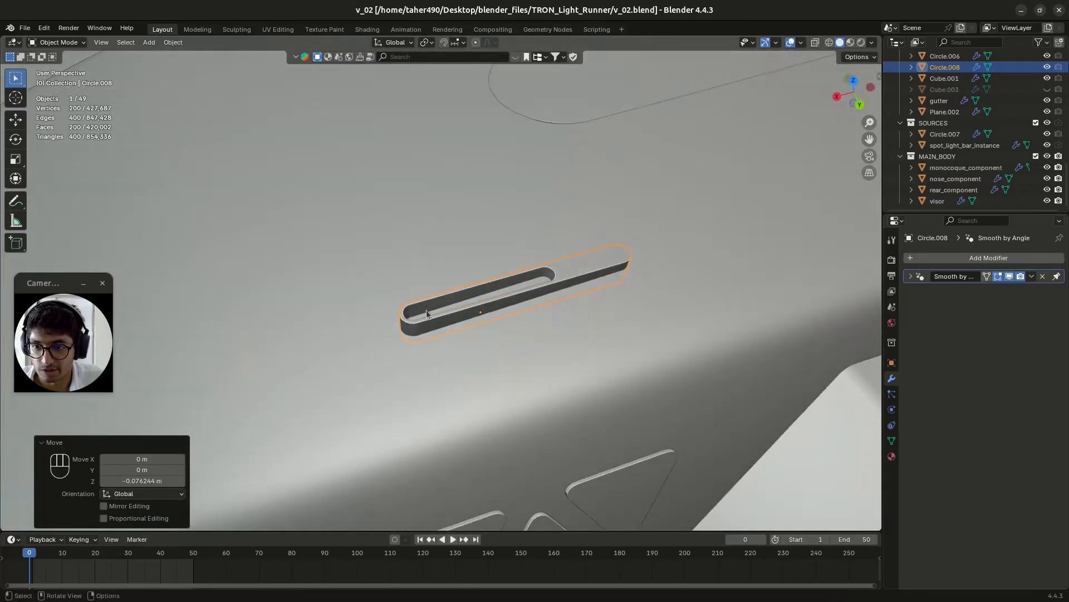
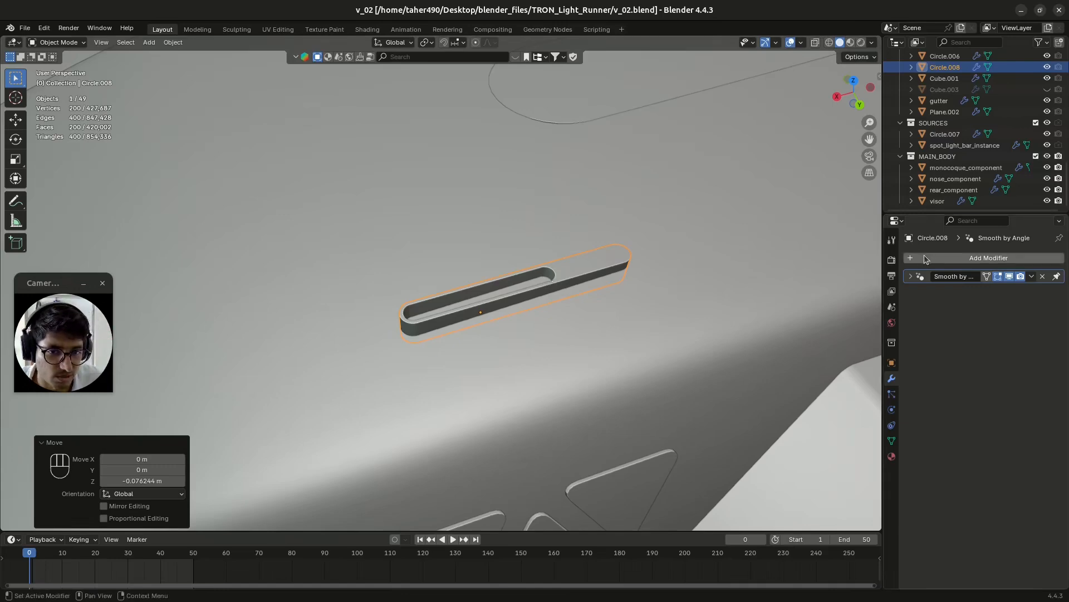
# Add a Mirror modifier to Circle.008 on the Y axis only, with AX as the mirror object, and save the file.
pyautogui.click(819, 244)
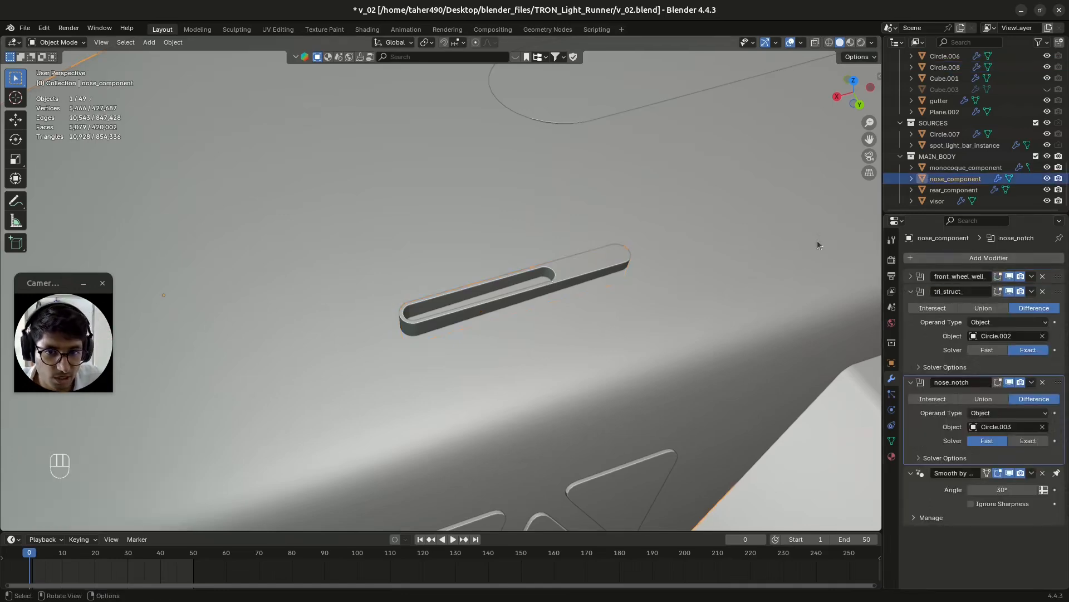
pyautogui.click(623, 256)
pyautogui.click(920, 261)
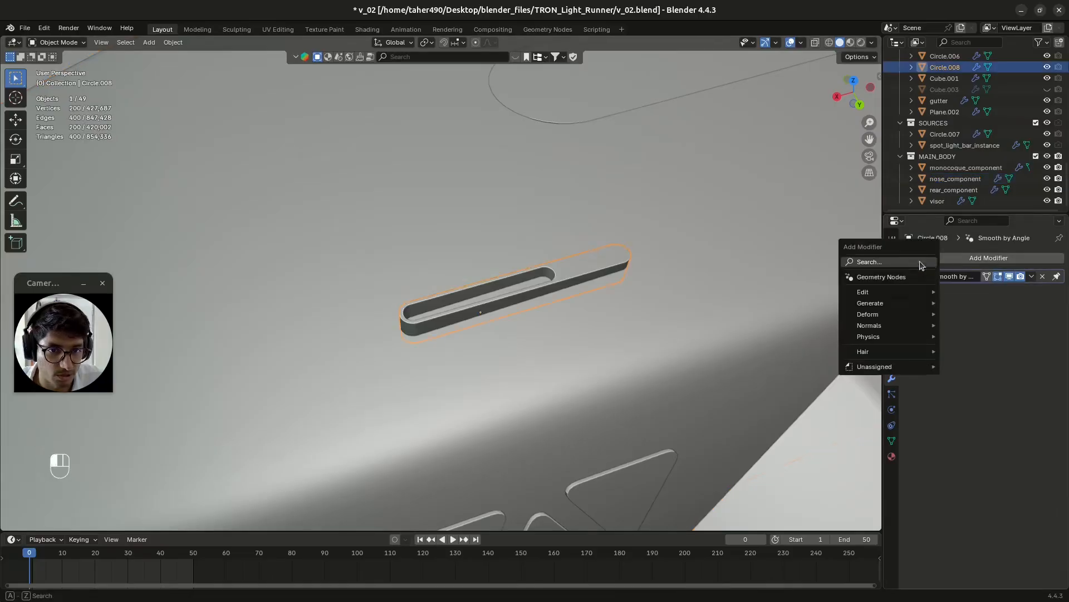
pyautogui.click(920, 262)
pyautogui.write('mi')
pyautogui.click(889, 282)
pyautogui.click(1007, 292)
pyautogui.click(980, 293)
pyautogui.click(989, 334)
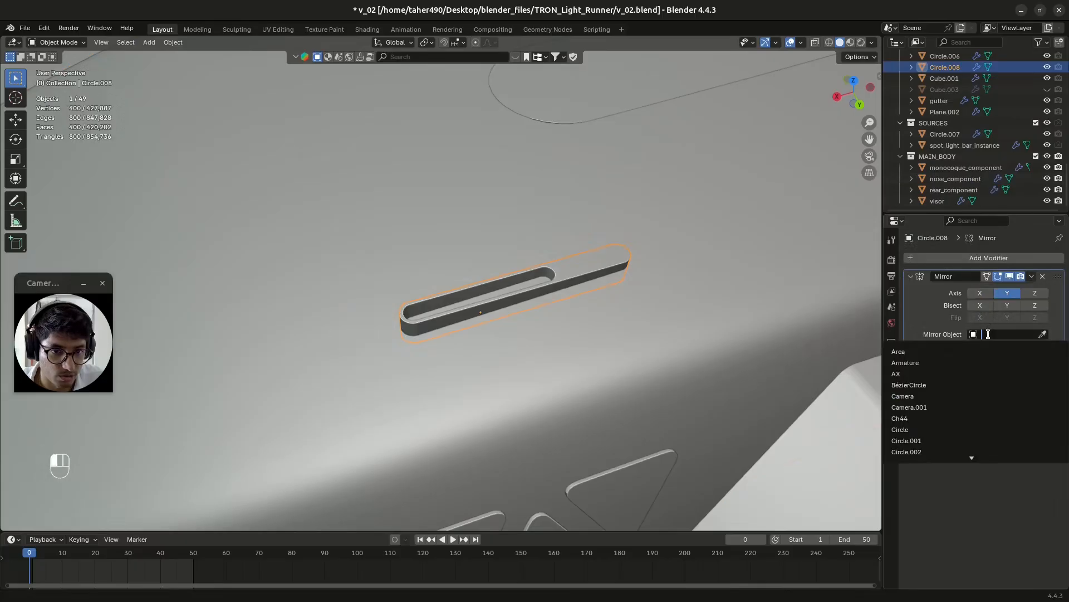
pyautogui.click(947, 373)
pyautogui.hotkey('ctrl', 's')
pyautogui.scroll(-6, 438, 223)
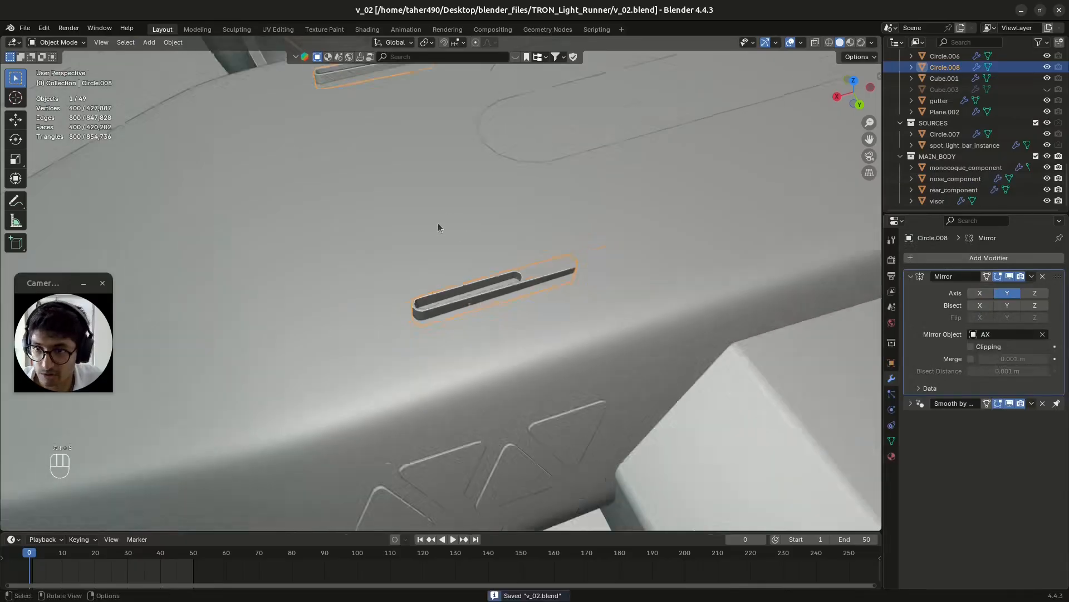
# Add a Boolean modifier in Difference mode to nose_component with the slot frame Circle.008 as its cutter object.
pyautogui.scroll(6, 395, 162)
pyautogui.click(781, 266)
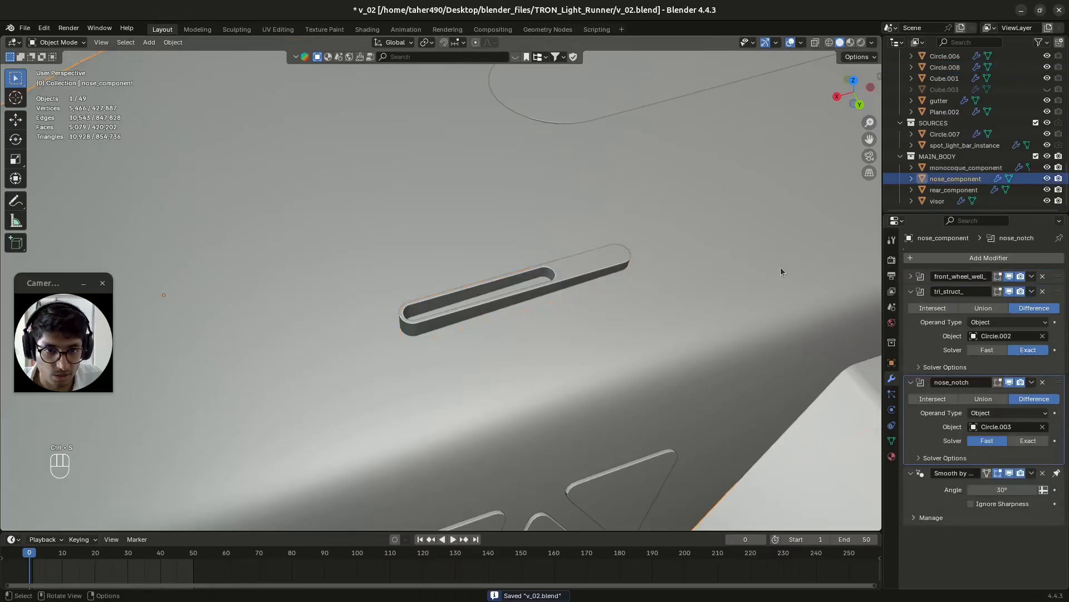
pyautogui.click(988, 257)
pyautogui.click(987, 257)
pyautogui.write('bool')
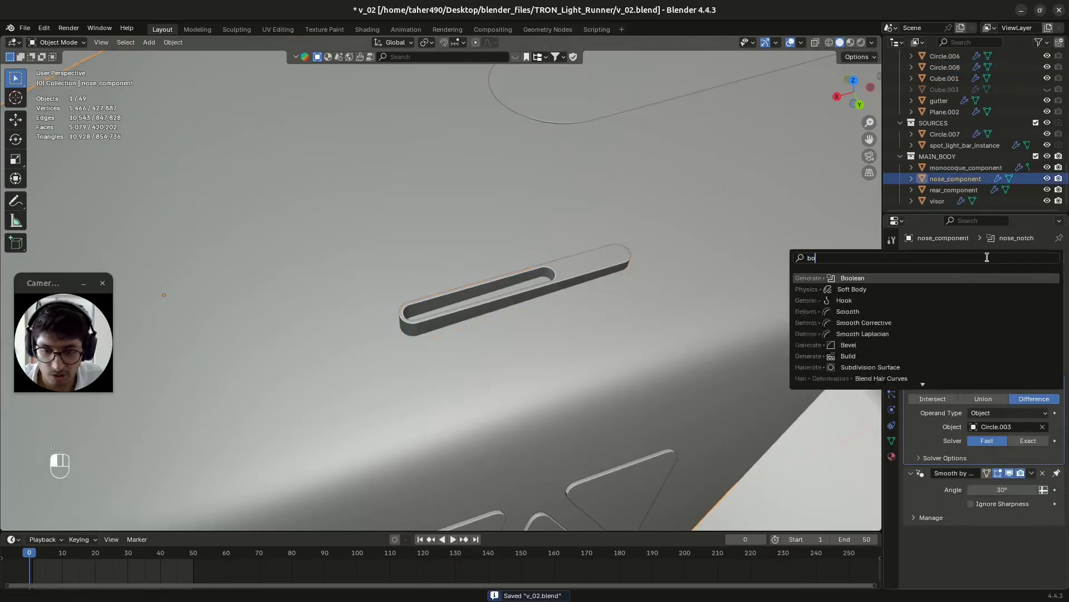
pyautogui.press('Return')
pyautogui.scroll(-1, 1027, 459)
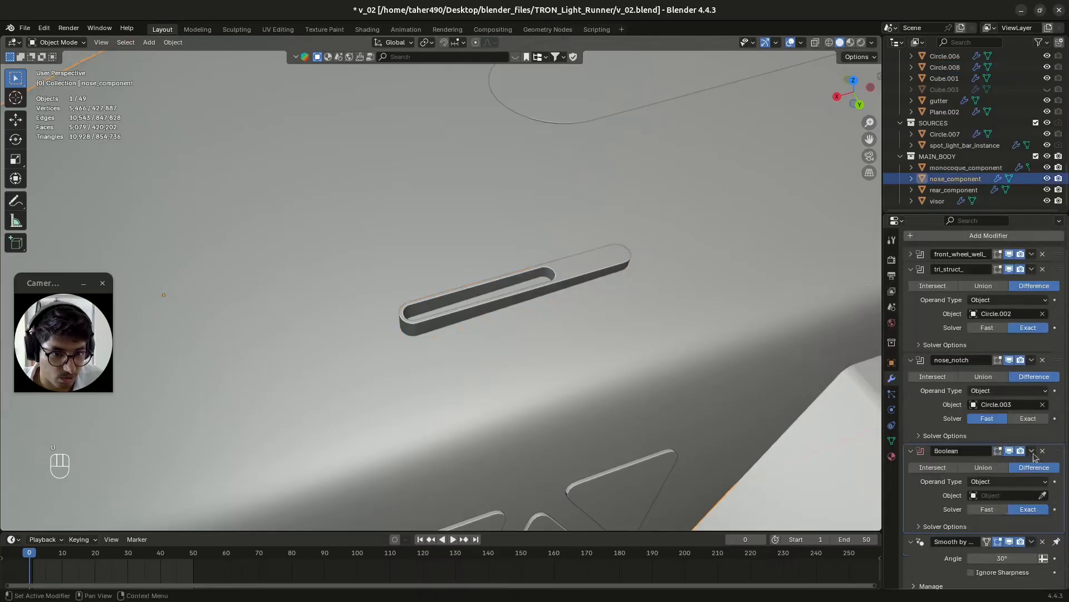
pyautogui.scroll(-1, 1029, 459)
pyautogui.click(1043, 490)
pyautogui.click(598, 263)
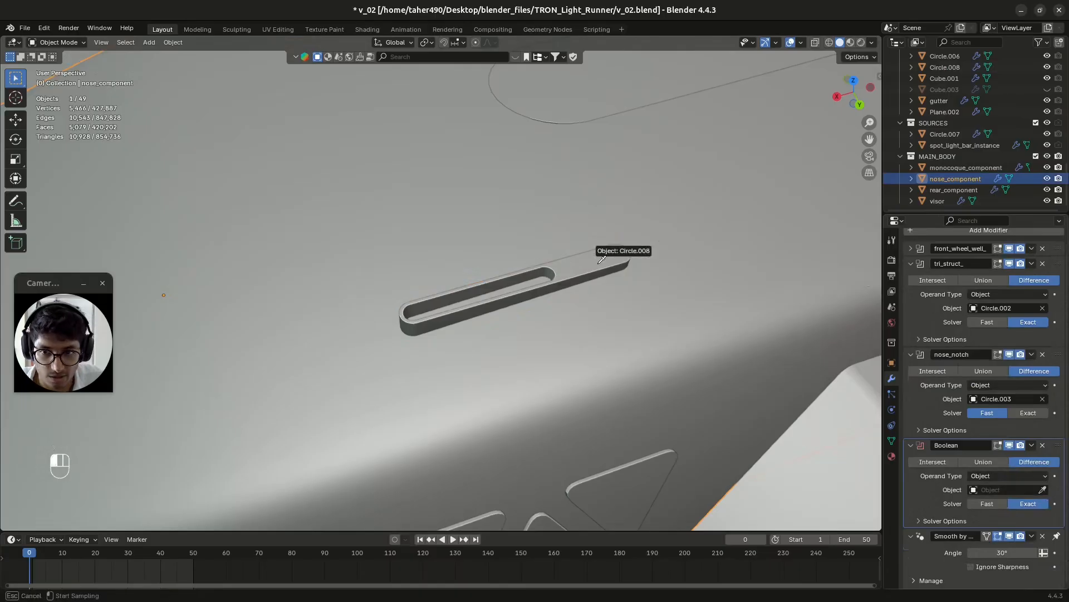
# Move Circle.008 to the BOOLEANS collection and hide that collection.
pyautogui.click(597, 263)
pyautogui.press('m')
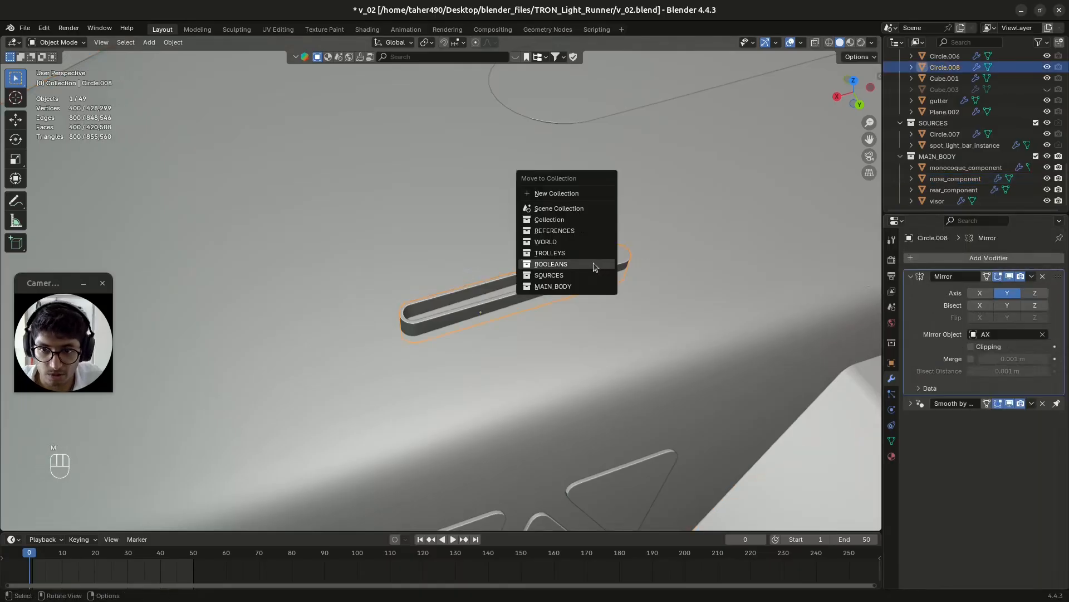
pyautogui.click(597, 265)
pyautogui.scroll(3, 1009, 109)
pyautogui.scroll(2, 1009, 109)
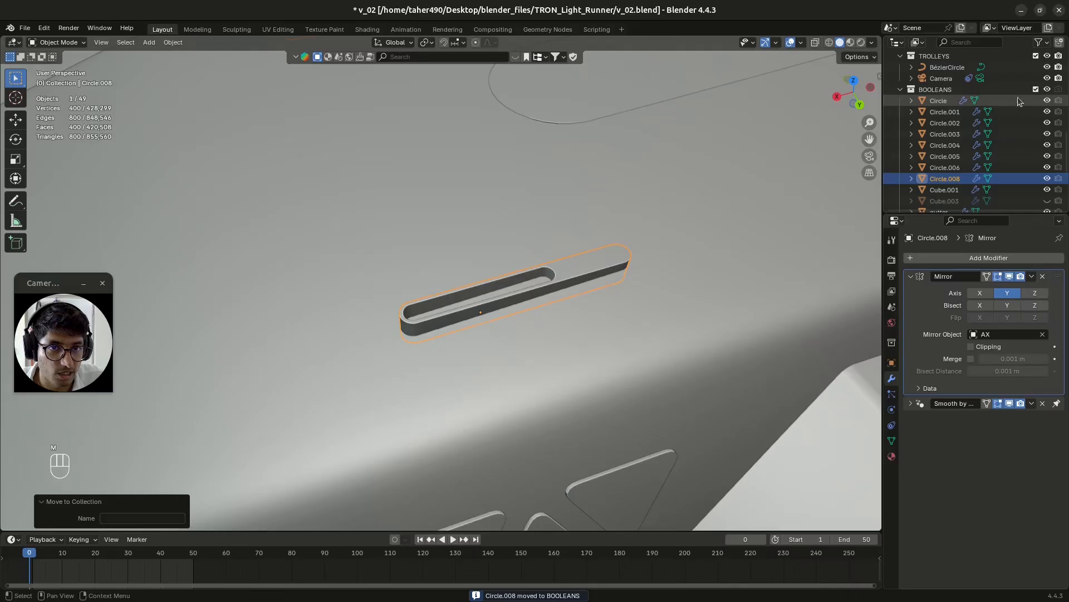
pyautogui.click(1047, 89)
# Inspect the slot grooves cut into the top of the nose in solid and rendered shading.
pyautogui.moveTo(539, 275)
pyautogui.mouseDown(button='middle')
pyautogui.moveTo(533, 317)
pyautogui.moveTo(420, 262)
pyautogui.moveTo(369, 218)
pyautogui.moveTo(374, 237)
pyautogui.moveTo(436, 259)
pyautogui.moveTo(548, 267)
pyautogui.mouseUp(button='middle')
pyautogui.moveTo(548, 267); pyautogui.dragTo(559, 269, button='middle')
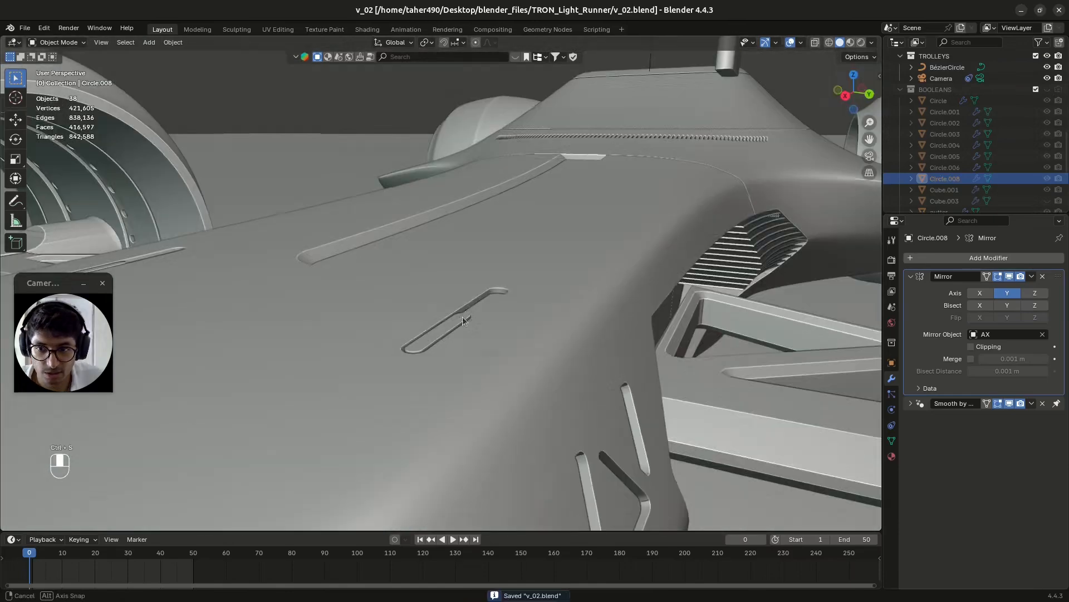
pyautogui.click(861, 43)
pyautogui.moveTo(508, 297); pyautogui.dragTo(576, 321, button='middle')
pyautogui.moveTo(384, 307); pyautogui.dragTo(443, 334, button='middle')
pyautogui.moveTo(373, 362); pyautogui.dragTo(485, 337, button='middle')
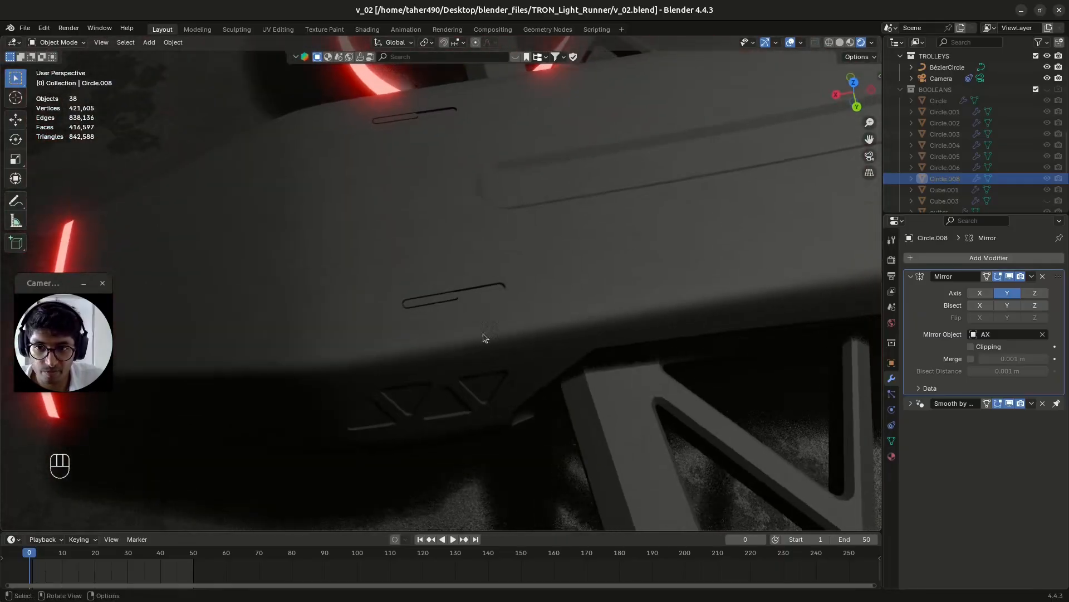
# Move the Circle.008 Boolean to the start of nose_component's modifier stack, apply it, and save the file.
pyautogui.click(452, 232)
pyautogui.scroll(-1, 958, 384)
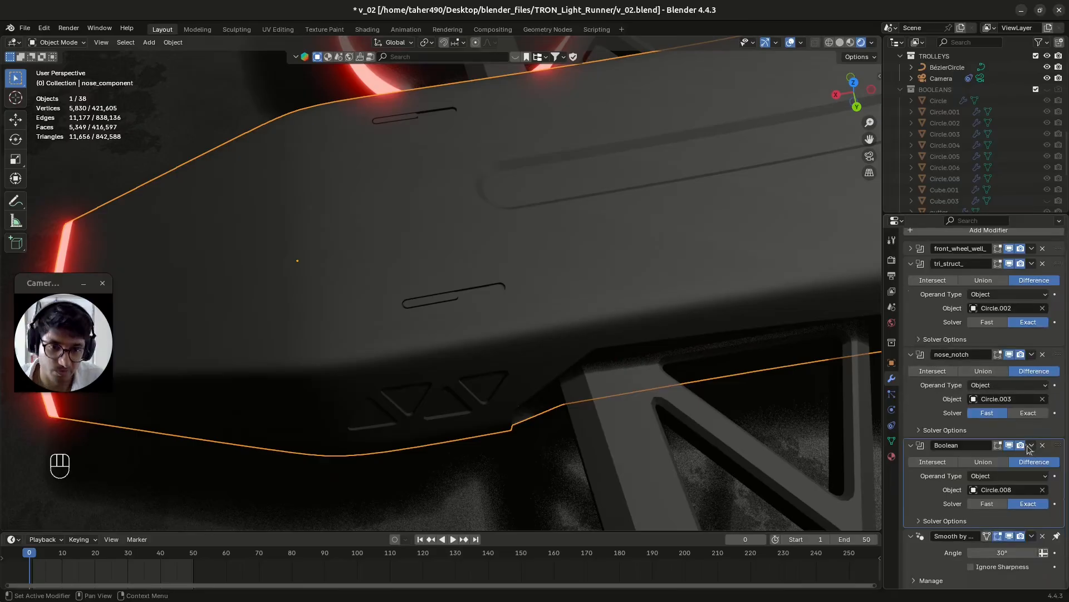
pyautogui.moveTo(1056, 445); pyautogui.dragTo(1056, 248)
pyautogui.click(1033, 248)
pyautogui.click(997, 262)
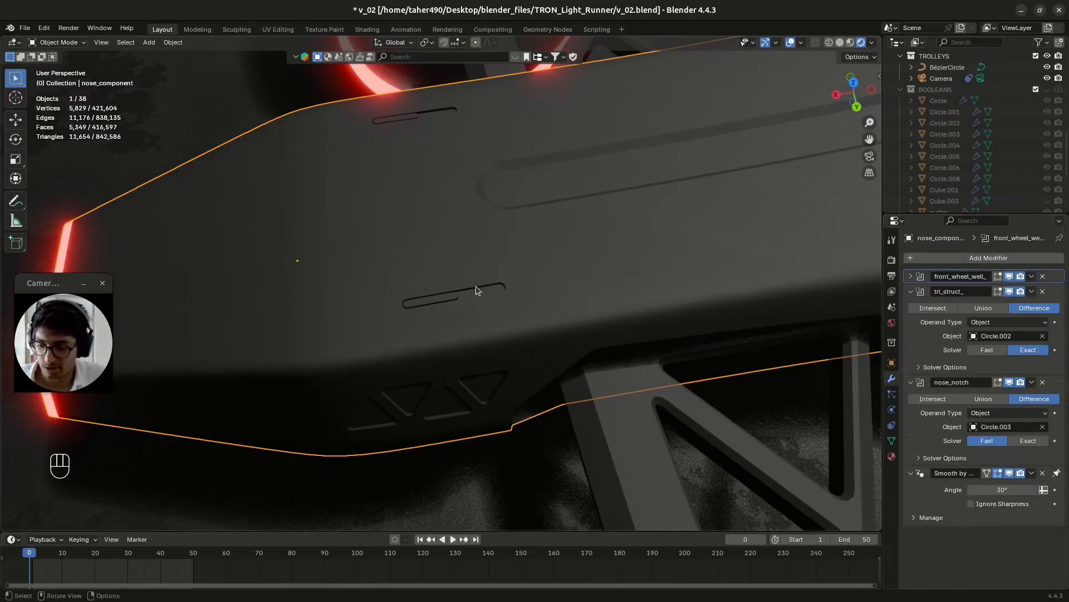
pyautogui.hotkey('ctrl', 's')
# Return to solid shading and select the flat island faces enclosed by both slot grooves in nose_component's mesh.
pyautogui.click(840, 42)
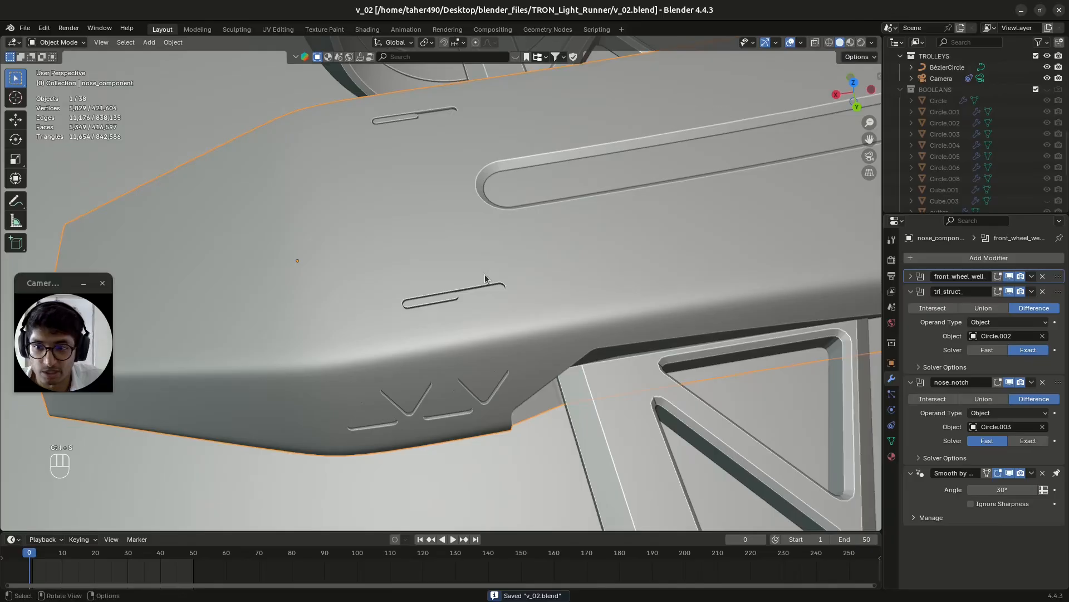
pyautogui.press('Tab')
pyautogui.scroll(5, 431, 337)
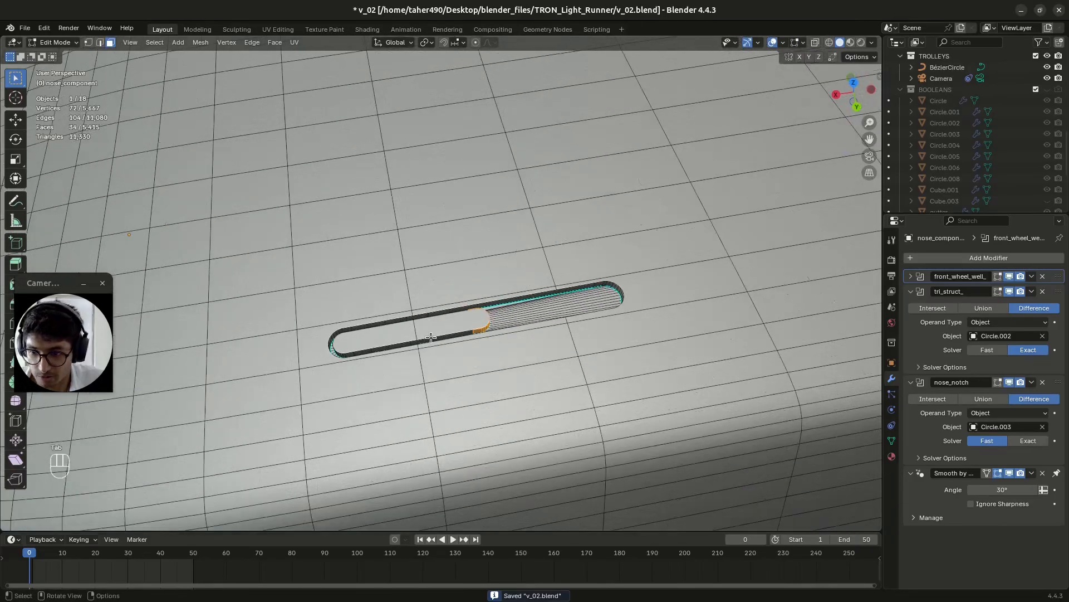
pyautogui.click(447, 324)
pyautogui.keyDown('shift'); pyautogui.click(390, 336); pyautogui.keyUp('shift')
pyautogui.keyDown('shift'); pyautogui.moveTo(416, 99); pyautogui.dragTo(506, 384, button='middle'); pyautogui.keyUp('shift')
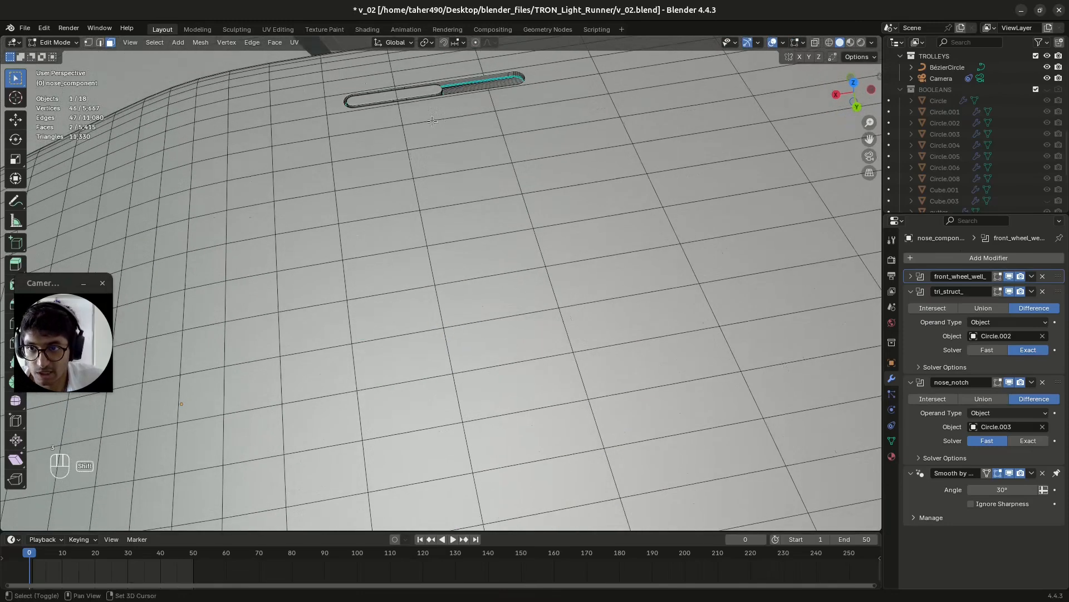
pyautogui.keyDown('shift'); pyautogui.click(417, 90); pyautogui.keyUp('shift')
pyautogui.keyDown('shift'); pyautogui.click(370, 99); pyautogui.keyUp('shift')
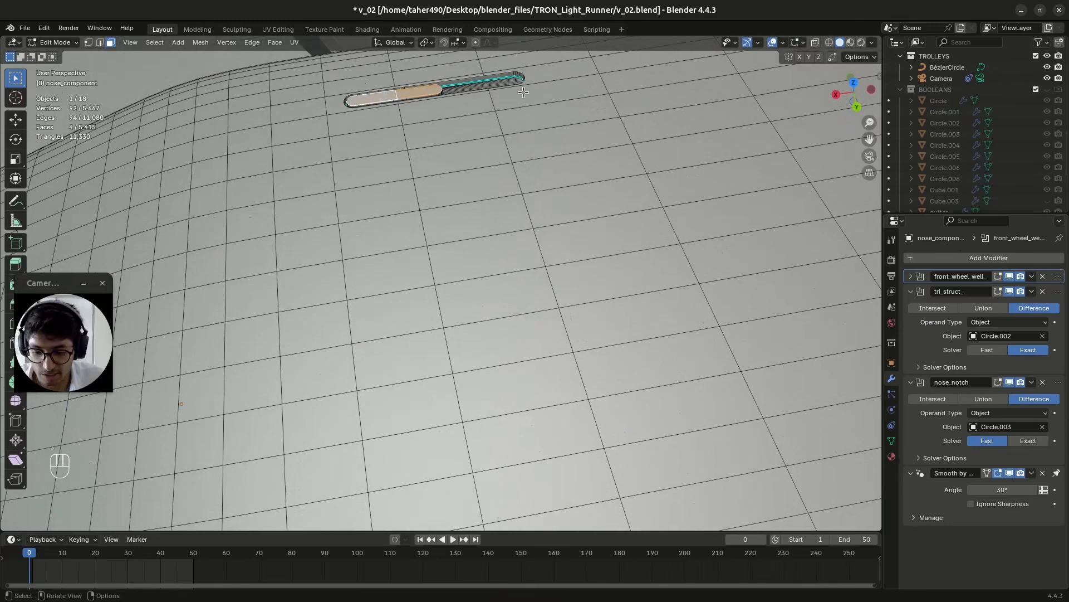
pyautogui.press('i')
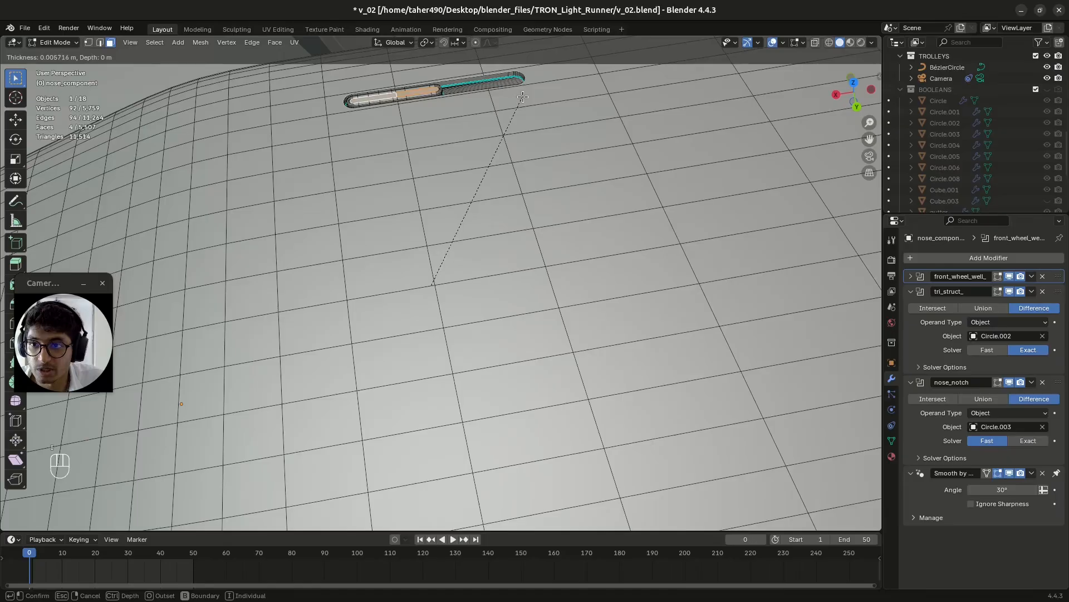
pyautogui.press('Escape')
# Inset the selected island faces of both nose slots by about 0.0093 m, working from the top view.
pyautogui.scroll(-5, 517, 380)
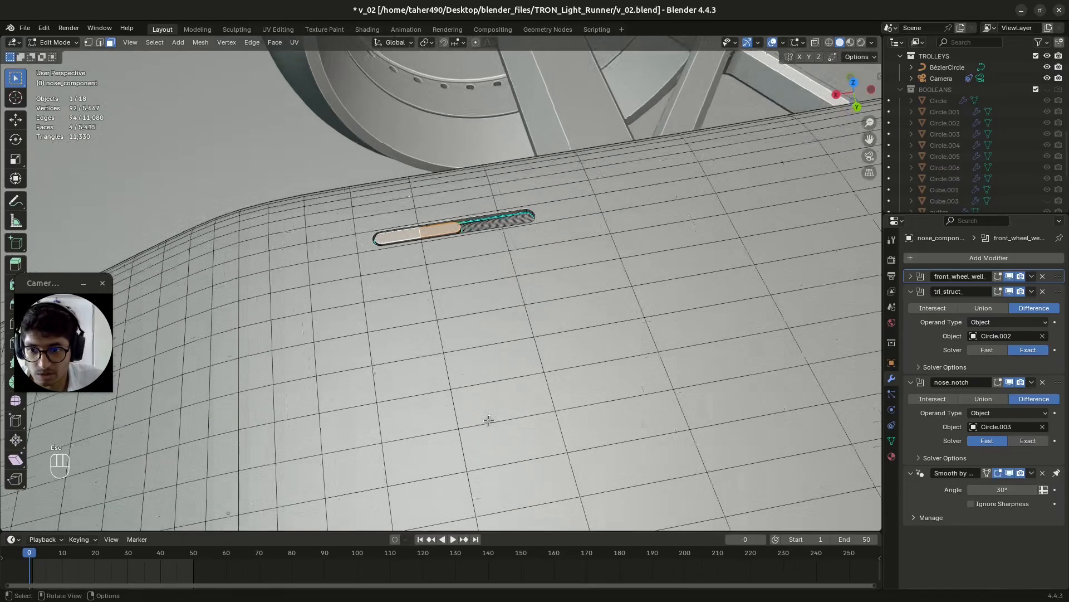
pyautogui.click(853, 85)
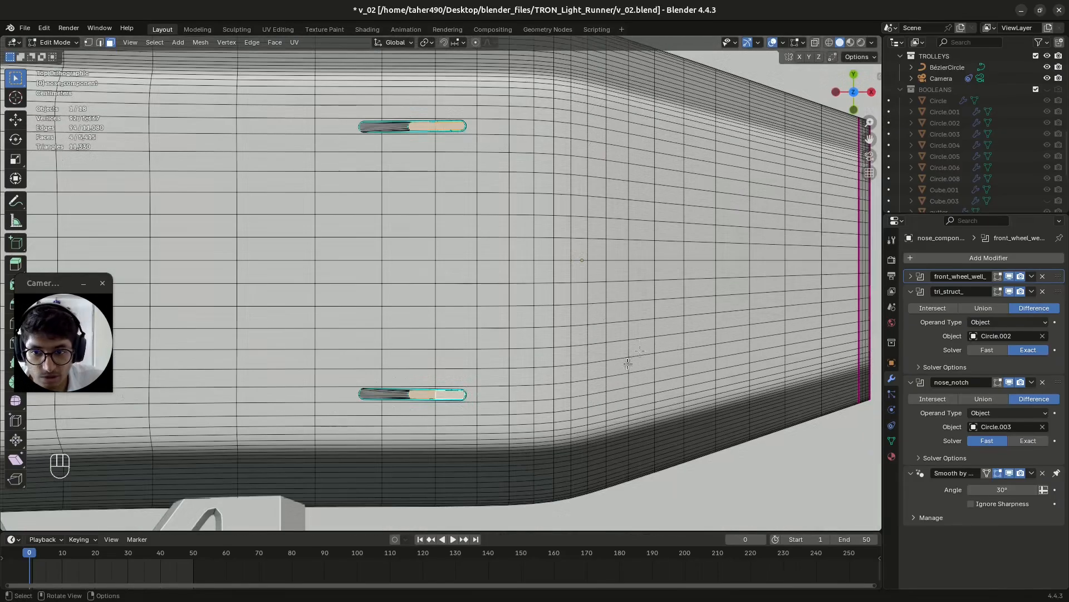
pyautogui.scroll(6, 446, 377)
pyautogui.keyDown('shift'); pyautogui.moveTo(462, 455); pyautogui.dragTo(466, 202, button='middle'); pyautogui.keyUp('shift')
pyautogui.keyDown('shift'); pyautogui.moveTo(442, 356); pyautogui.dragTo(470, 255, button='middle'); pyautogui.keyUp('shift')
pyautogui.scroll(6, 470, 255)
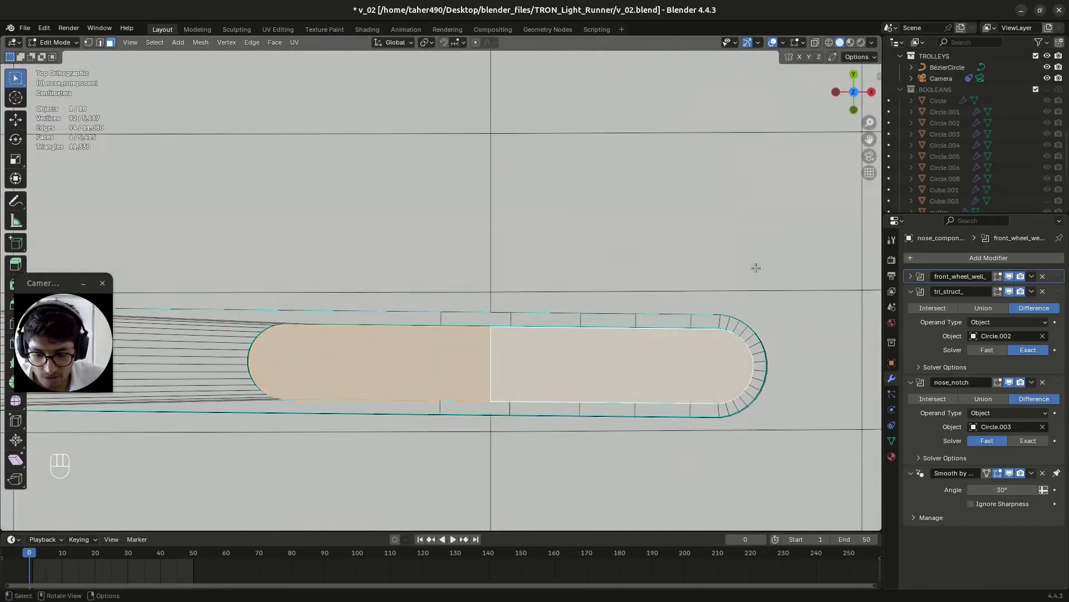
pyautogui.press('i')
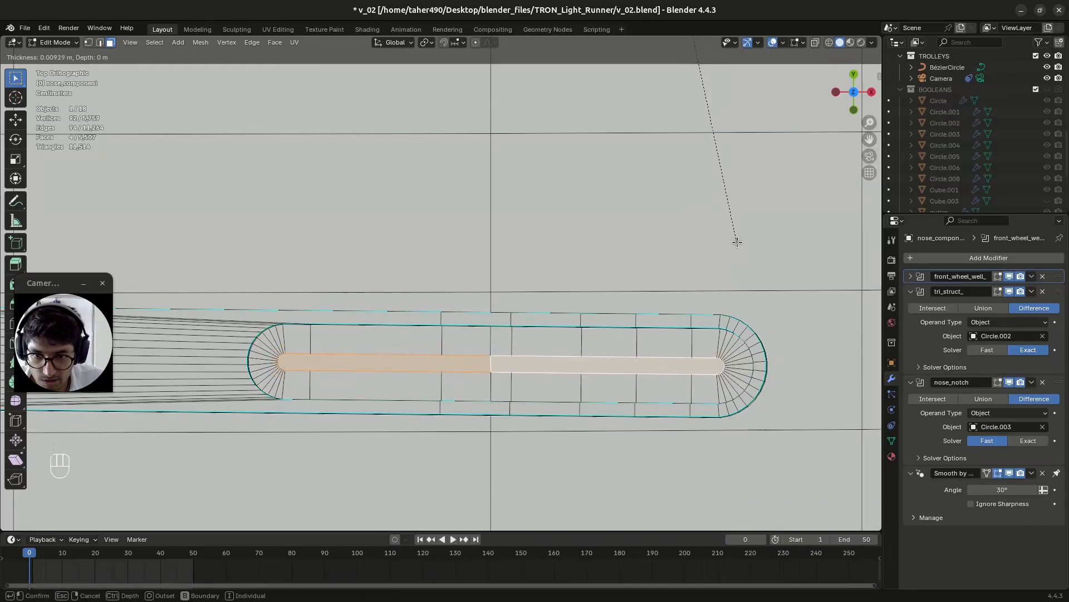
pyautogui.click(736, 241)
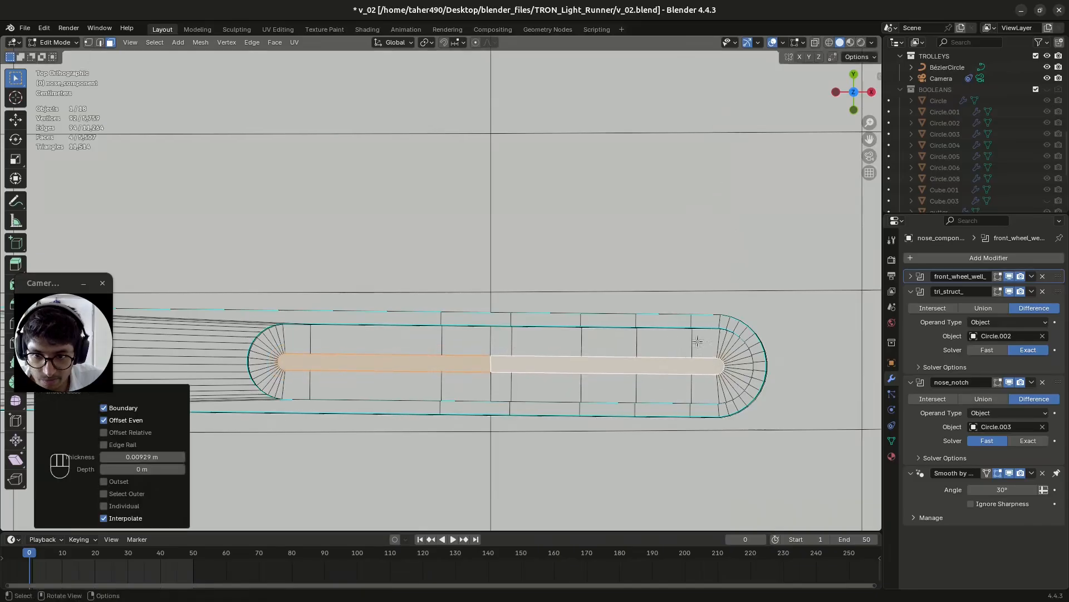
# Assign the red emissive material "text" to the inset strips in both nose slots, and save the file.
pyautogui.click(892, 456)
pyautogui.click(929, 272)
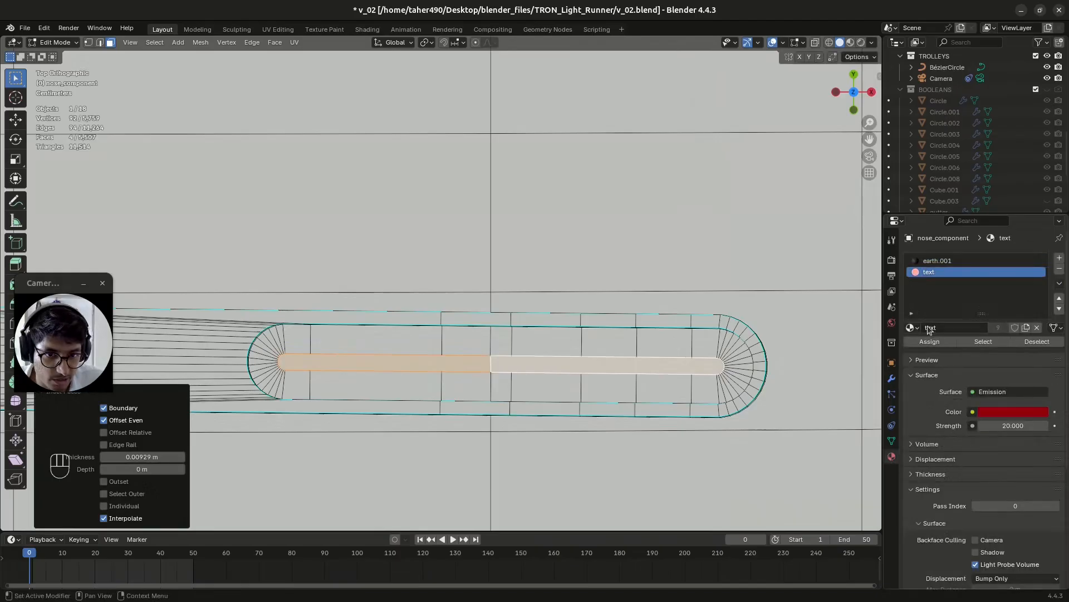
pyautogui.click(930, 341)
pyautogui.press('Tab')
pyautogui.hotkey('ctrl', 's')
# Examine the glowing nose strips in rendered shading with the viewport overlays hidden.
pyautogui.moveTo(586, 269); pyautogui.dragTo(678, 152, button='middle')
pyautogui.click(861, 42)
pyautogui.scroll(-5, 704, 244)
pyautogui.moveTo(700, 289); pyautogui.dragTo(559, 340, button='middle')
pyautogui.moveTo(589, 421); pyautogui.dragTo(607, 375, button='middle')
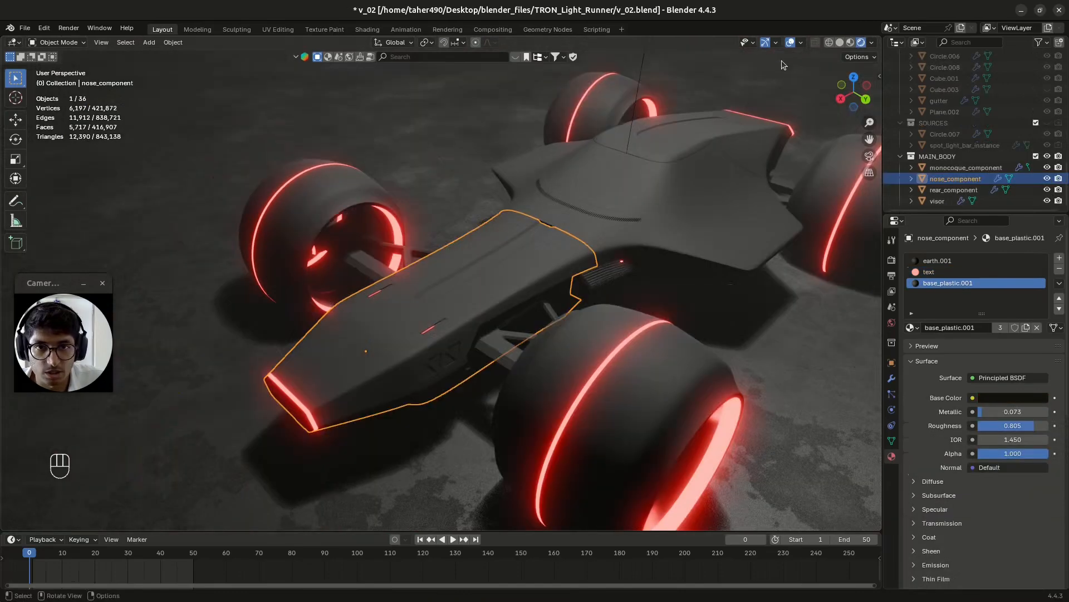
pyautogui.click(790, 42)
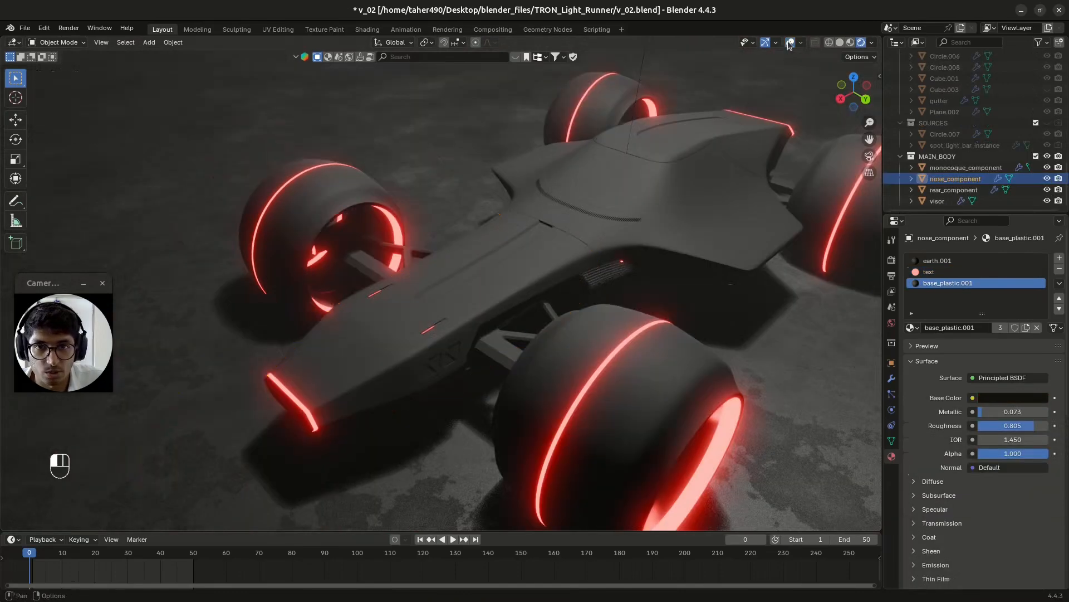
pyautogui.scroll(8, 432, 333)
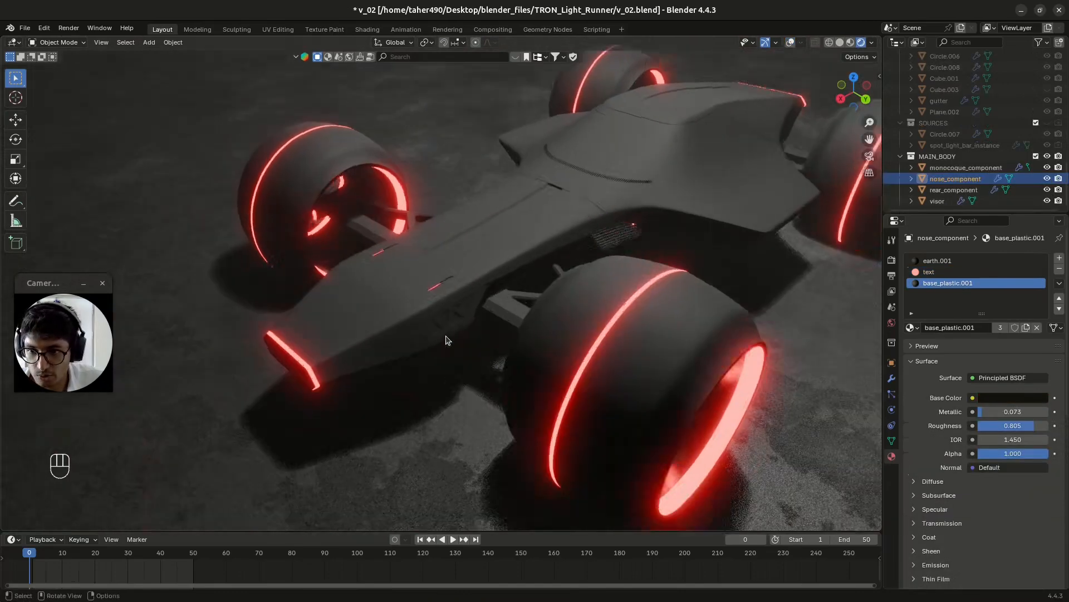
pyautogui.moveTo(442, 338); pyautogui.dragTo(449, 342, button='middle')
pyautogui.moveTo(516, 338); pyautogui.dragTo(450, 335, button='middle')
pyautogui.scroll(-10, 490, 340)
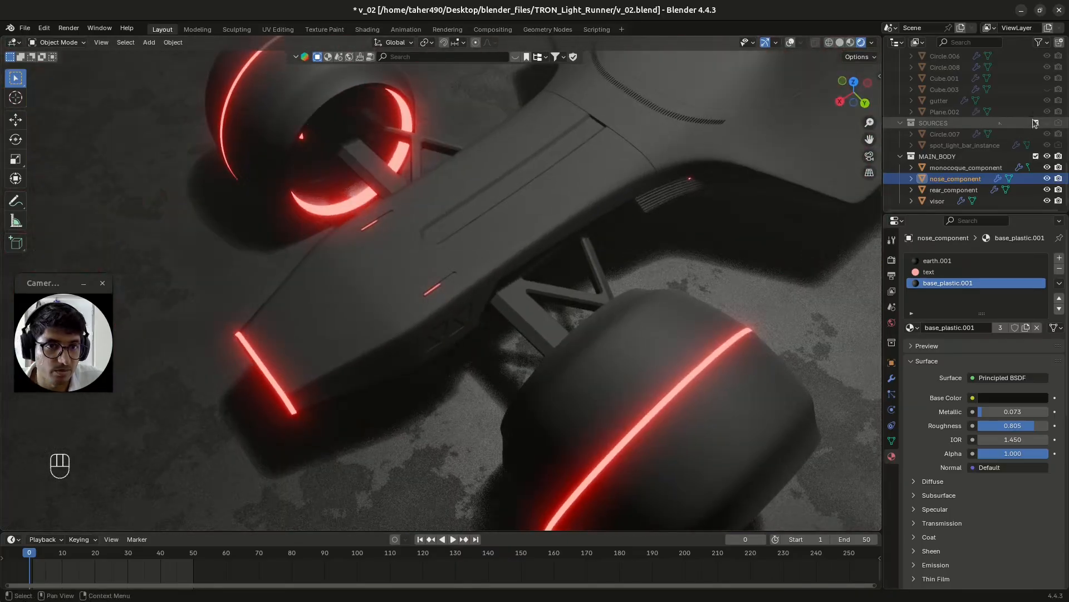
# Show the BOOLEANS collection, select the slot cutter Circle.008, and return to solid shading with overlays on.
pyautogui.scroll(7, 1011, 120)
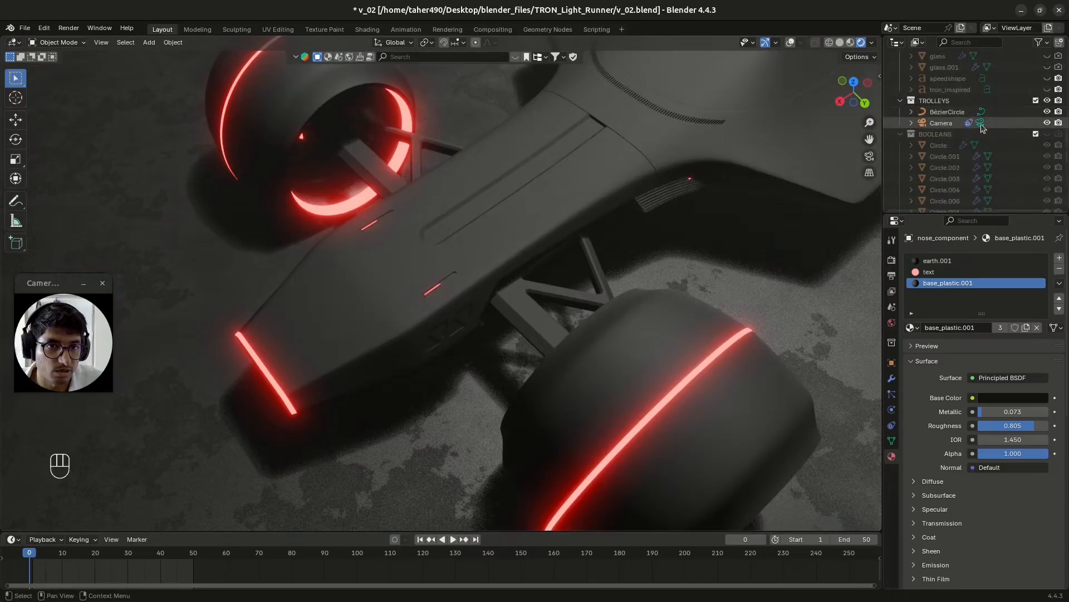
pyautogui.click(1047, 134)
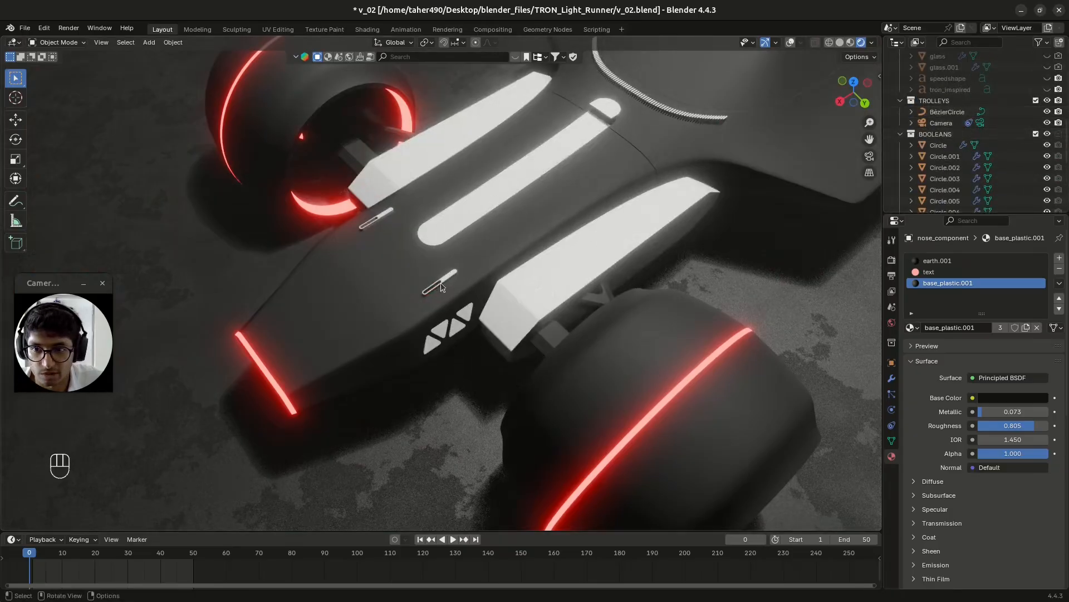
pyautogui.click(447, 276)
pyautogui.click(791, 43)
pyautogui.click(840, 42)
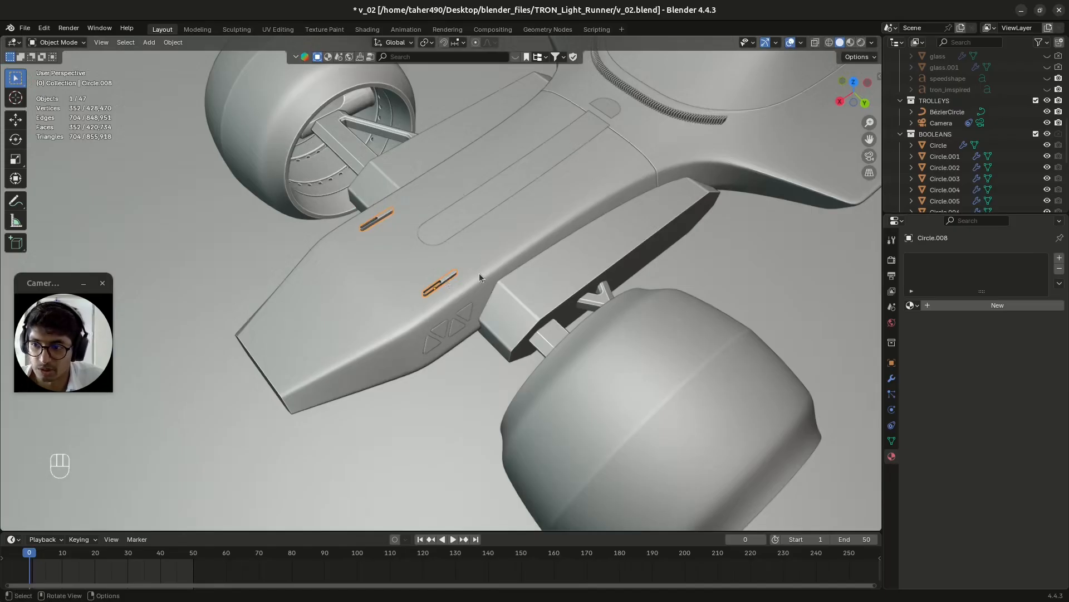
# Move Circle.008 from the nose to the upper rear body, at about X -1.31 m, Y 0.68 m, Z 1.39 m, and save the file.
pyautogui.scroll(-4, 454, 279)
pyautogui.moveTo(455, 280); pyautogui.dragTo(542, 243, button='middle')
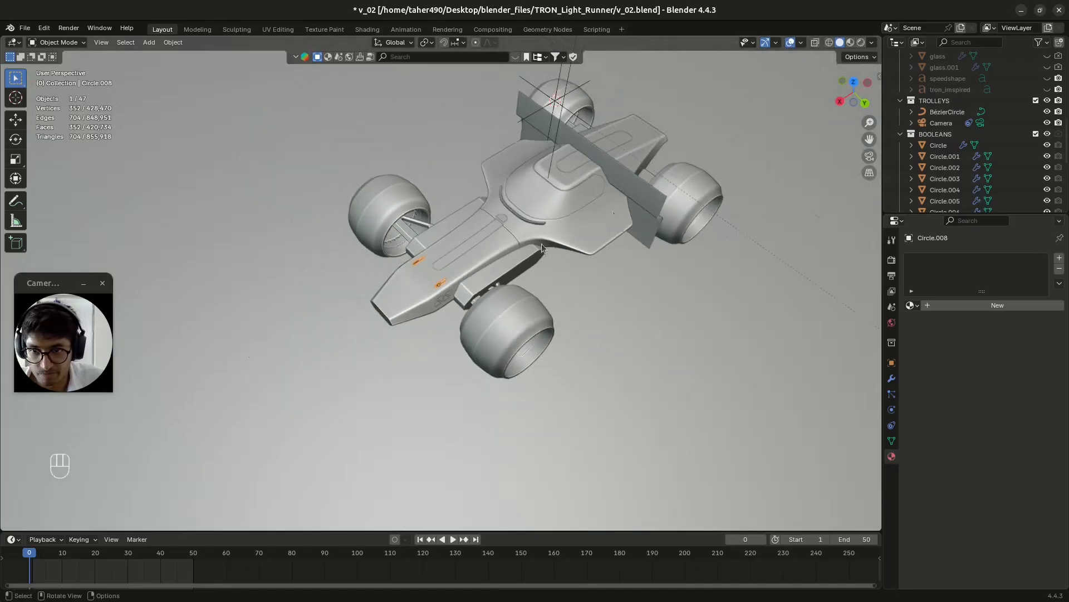
pyautogui.click(854, 82)
pyautogui.scroll(4, 473, 309)
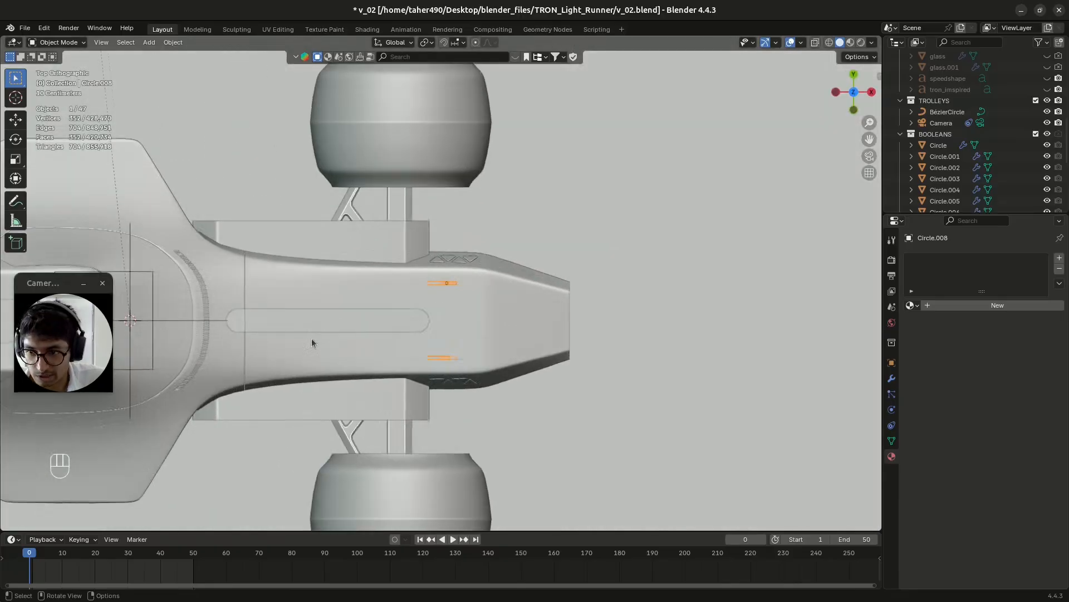
pyautogui.keyDown('shift'); pyautogui.moveTo(312, 339); pyautogui.dragTo(605, 350, button='middle'); pyautogui.keyUp('shift')
pyautogui.press('g')
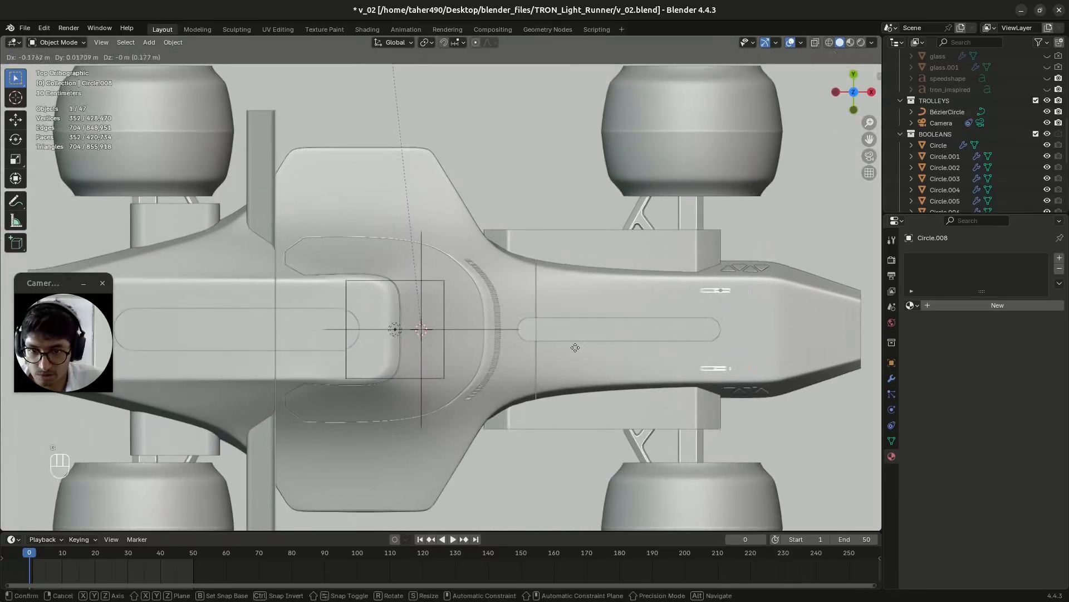
pyautogui.click(169, 332)
pyautogui.keyDown('shift'); pyautogui.moveTo(488, 355); pyautogui.dragTo(743, 359, button='middle'); pyautogui.keyUp('shift')
pyautogui.press('g')
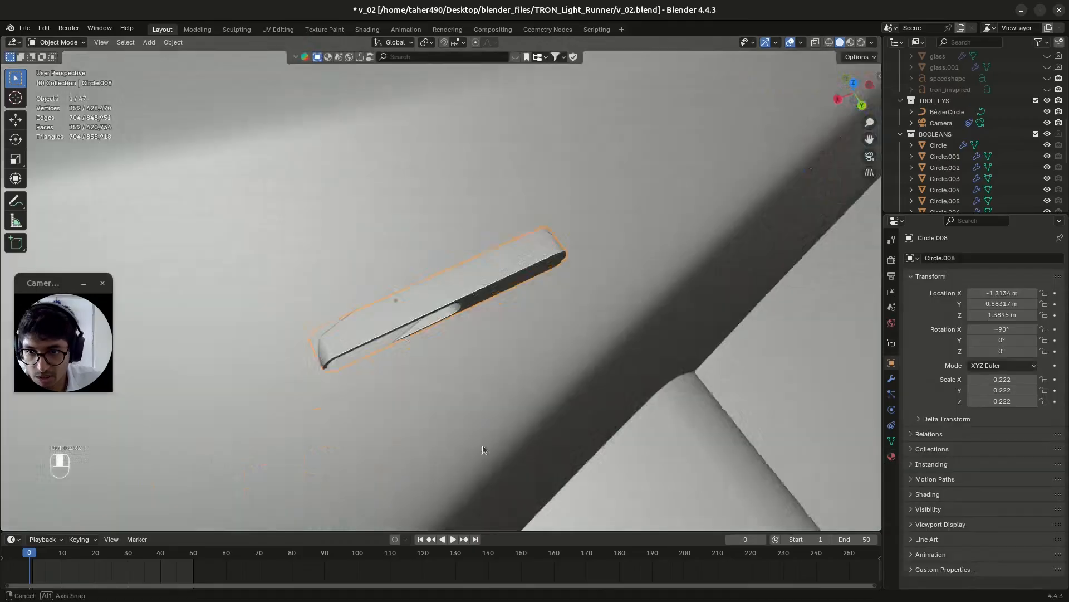
pyautogui.moveTo(482, 446); pyautogui.dragTo(455, 301, button='middle')
pyautogui.hotkey('ctrl', 's')
# Add a Boolean Difference modifier to rear_component with Circle.008 as the cutter object, and save the file.
pyautogui.click(553, 159)
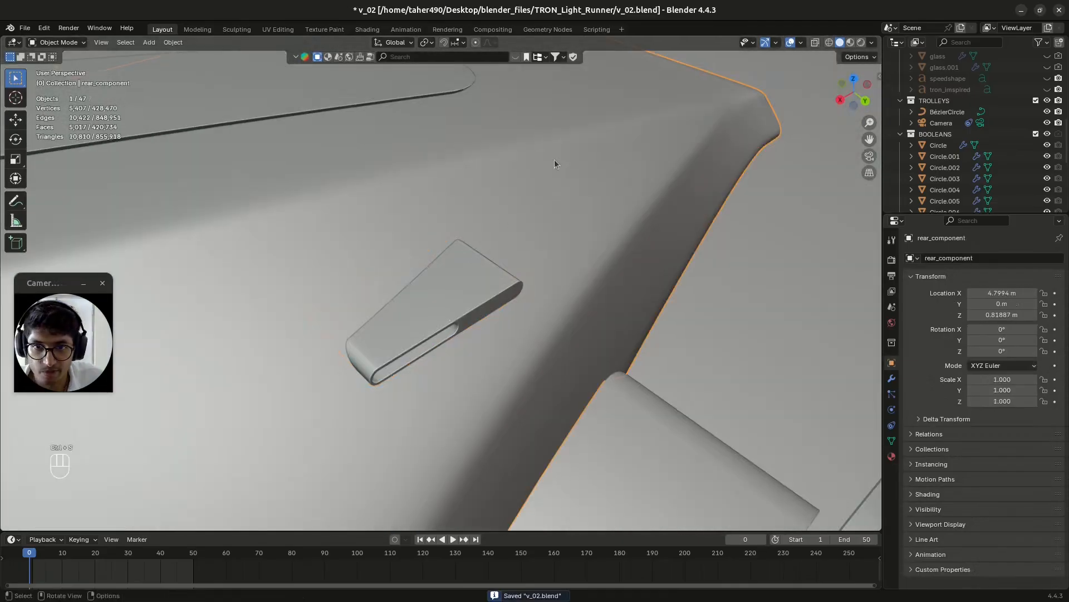
pyautogui.click(893, 379)
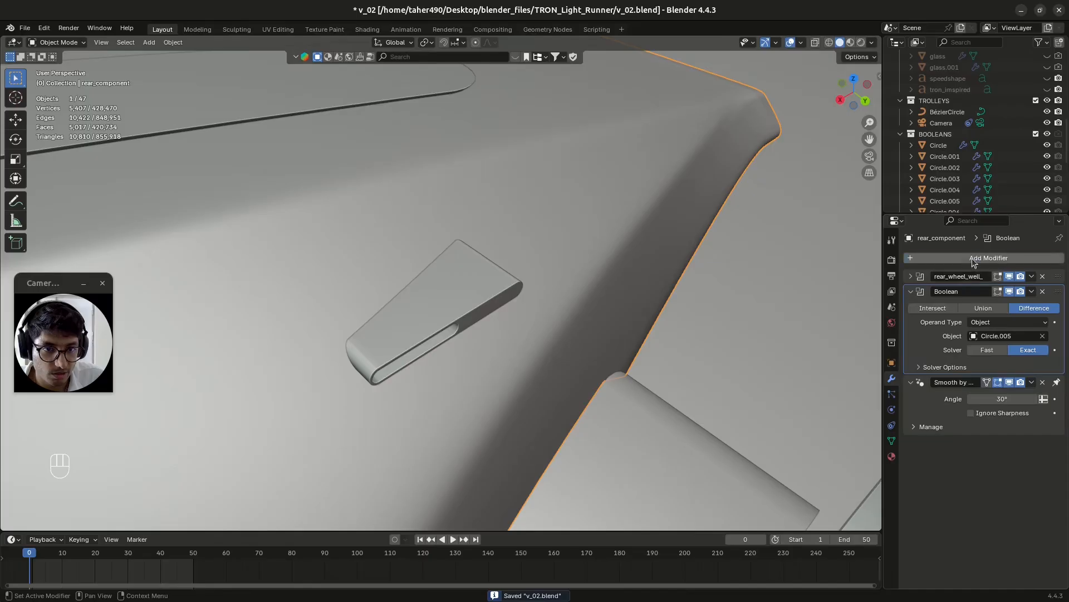
pyautogui.click(973, 258)
pyautogui.write('bool')
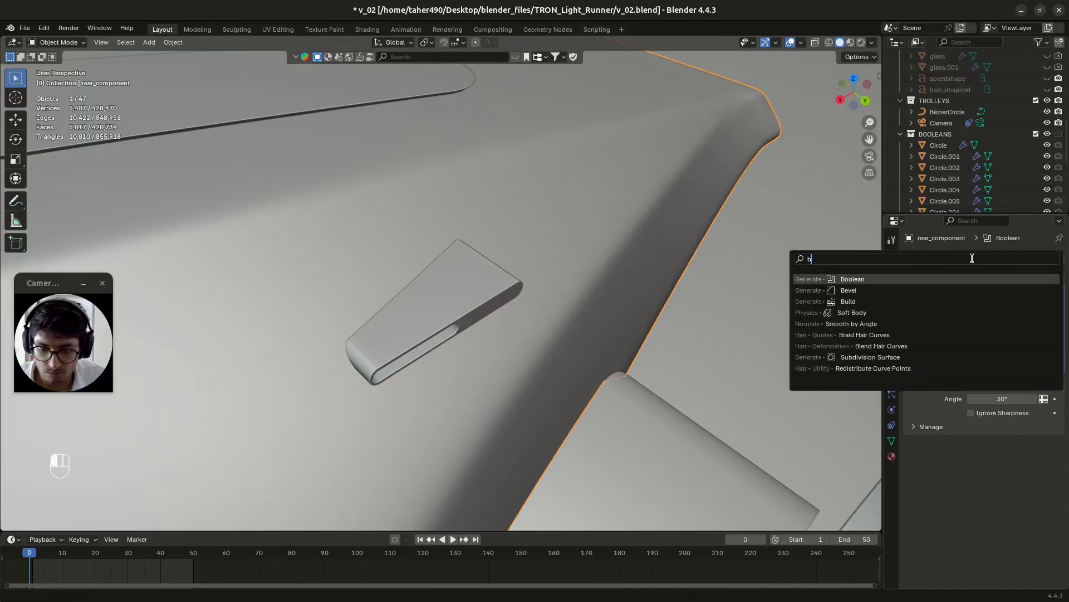
pyautogui.press('Return')
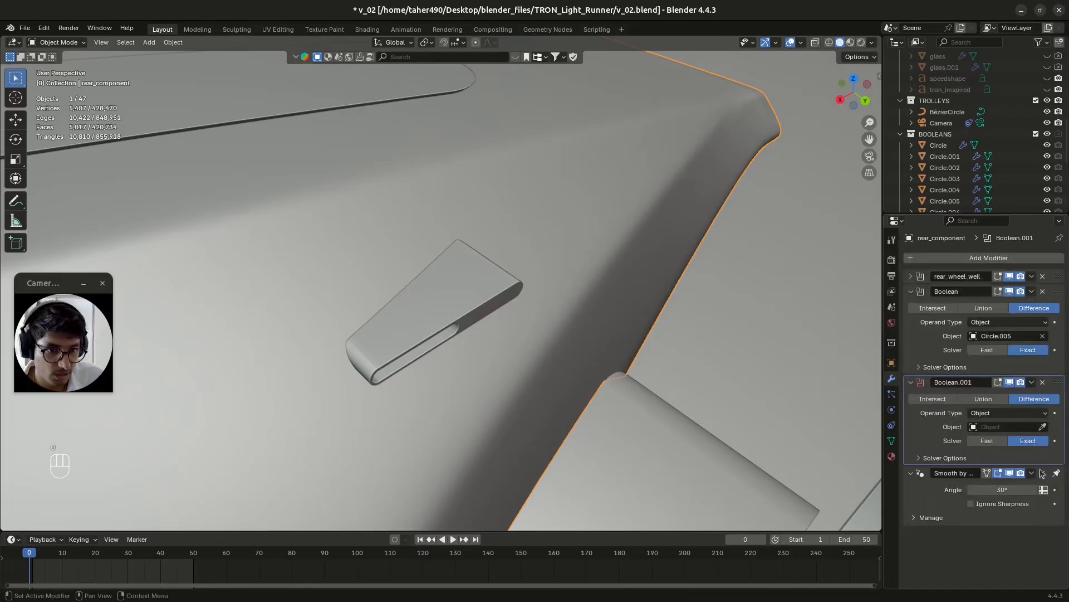
pyautogui.click(1044, 427)
pyautogui.click(455, 278)
pyautogui.hotkey('ctrl', 's')
# Hide the BOOLEANS collection, reorder Boolean.001 to first in rear_component's modifier stack, apply it, and save the file.
pyautogui.click(1047, 133)
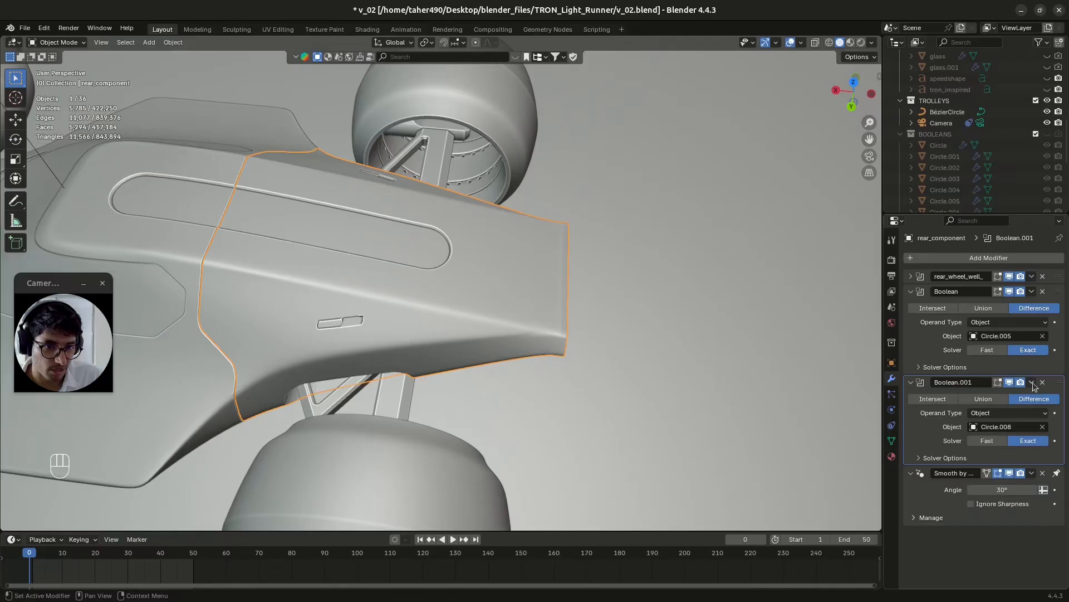
pyautogui.moveTo(1058, 383); pyautogui.dragTo(1057, 277)
pyautogui.click(1032, 276)
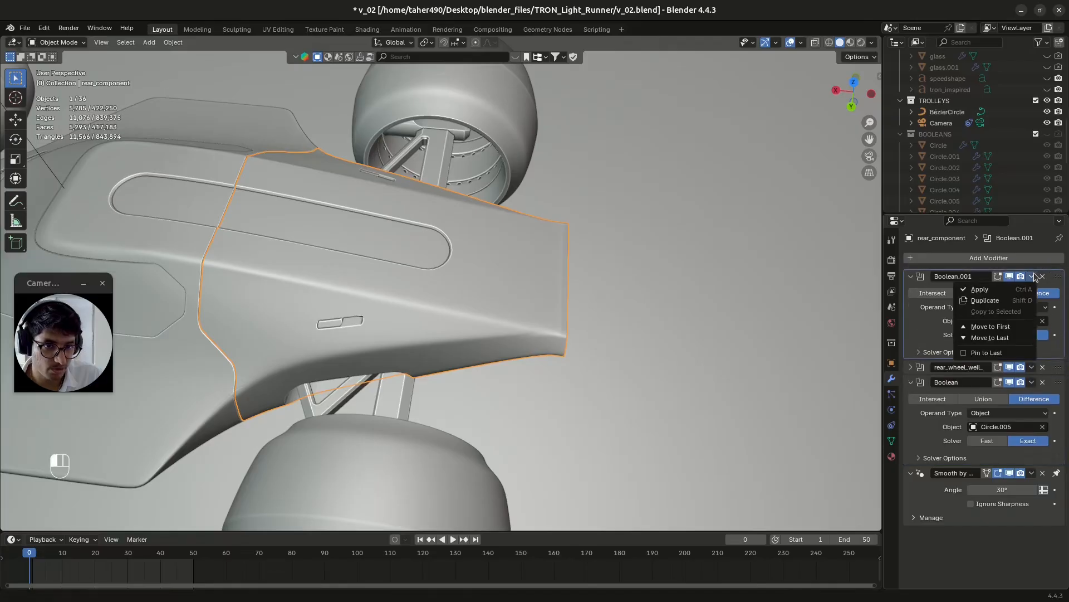
pyautogui.click(1011, 290)
pyautogui.hotkey('ctrl', 's')
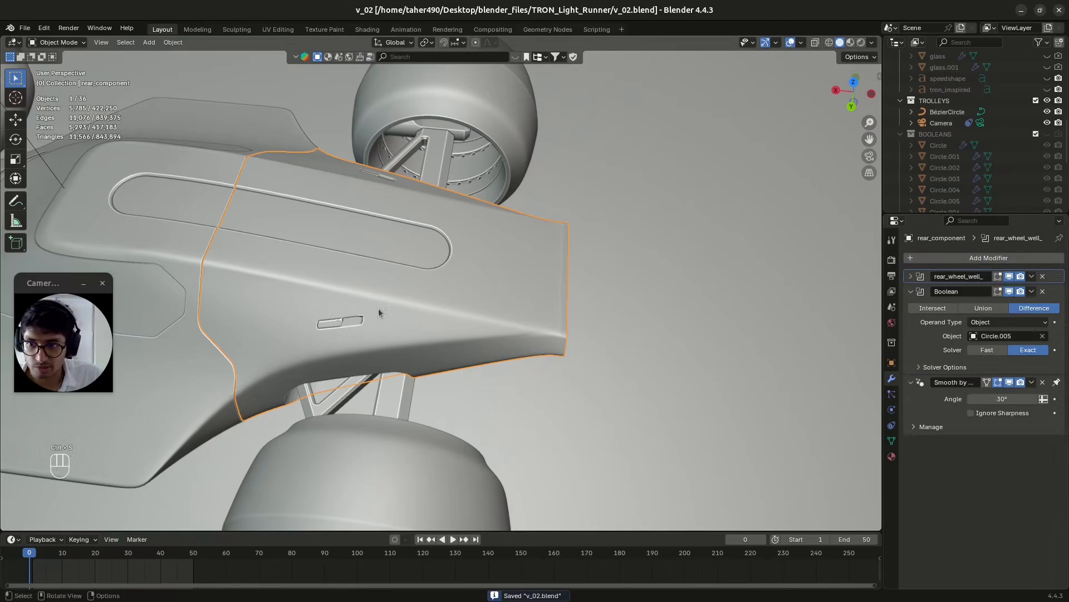
# Edit the rear_component mesh and select the floor faces of the rounded slot on the near side.
pyautogui.press('Tab')
pyautogui.scroll(8, 401, 312)
pyautogui.moveTo(420, 312); pyautogui.dragTo(323, 212, button='middle')
pyautogui.press('3')
pyautogui.click(316, 213)
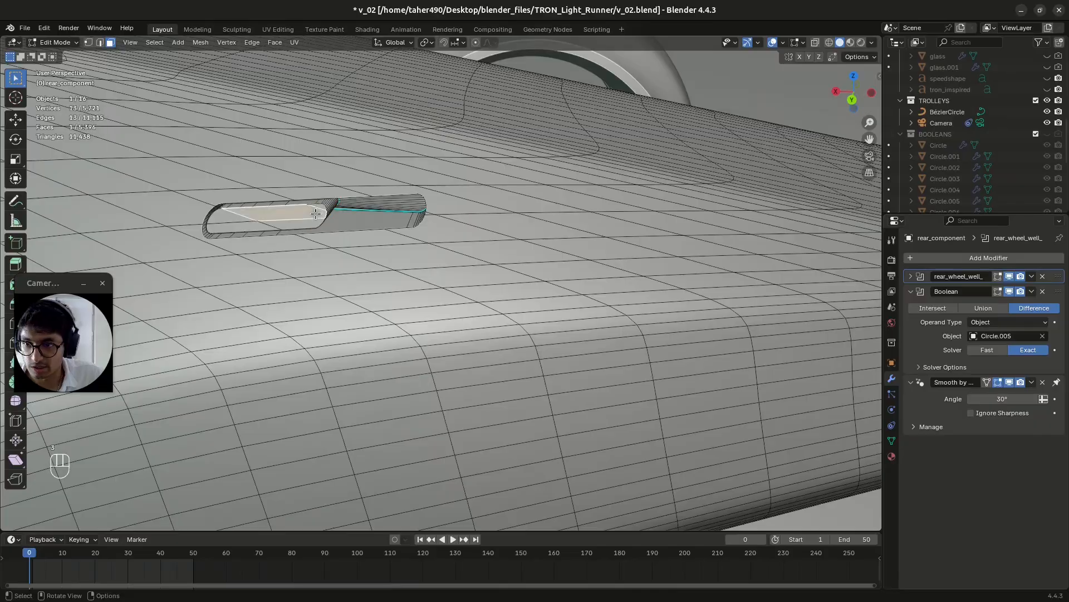
pyautogui.moveTo(285, 250); pyautogui.dragTo(361, 233, button='middle')
pyautogui.keyDown('shift'); pyautogui.click(349, 203); pyautogui.keyUp('shift')
pyautogui.keyDown('shift'); pyautogui.click(354, 227); pyautogui.keyUp('shift')
pyautogui.keyDown('shift'); pyautogui.click(289, 245); pyautogui.keyUp('shift')
pyautogui.keyDown('shift'); pyautogui.click(269, 240); pyautogui.keyUp('shift')
# Add the floor faces of the mirrored slot on the far side of the rear body to the selection.
pyautogui.scroll(-10, 230, 146)
pyautogui.moveTo(229, 146); pyautogui.dragTo(433, 149, button='middle')
pyautogui.scroll(2, 563, 278)
pyautogui.keyDown('shift'); pyautogui.moveTo(646, 395); pyautogui.dragTo(470, 267, button='middle'); pyautogui.keyUp('shift')
pyautogui.scroll(8, 358, 258)
pyautogui.keyDown('shift'); pyautogui.moveTo(358, 258); pyautogui.dragTo(371, 303, button='middle'); pyautogui.keyUp('shift')
pyautogui.keyDown('shift'); pyautogui.click(280, 270); pyautogui.keyUp('shift')
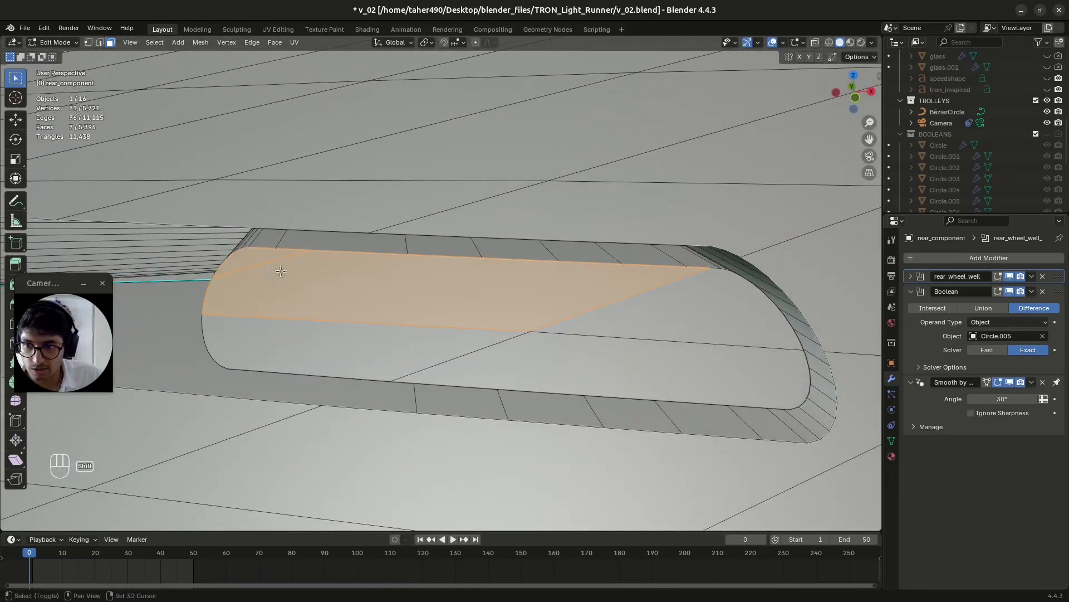
pyautogui.keyDown('shift'); pyautogui.click(357, 345); pyautogui.keyUp('shift')
pyautogui.keyDown('shift'); pyautogui.click(645, 363); pyautogui.keyUp('shift')
pyautogui.keyDown('shift'); pyautogui.click(685, 329); pyautogui.keyUp('shift')
# Inset both slot floors by about 0.003 m and scale the inner faces to about 0.468 around their own centres.
pyautogui.press('i')
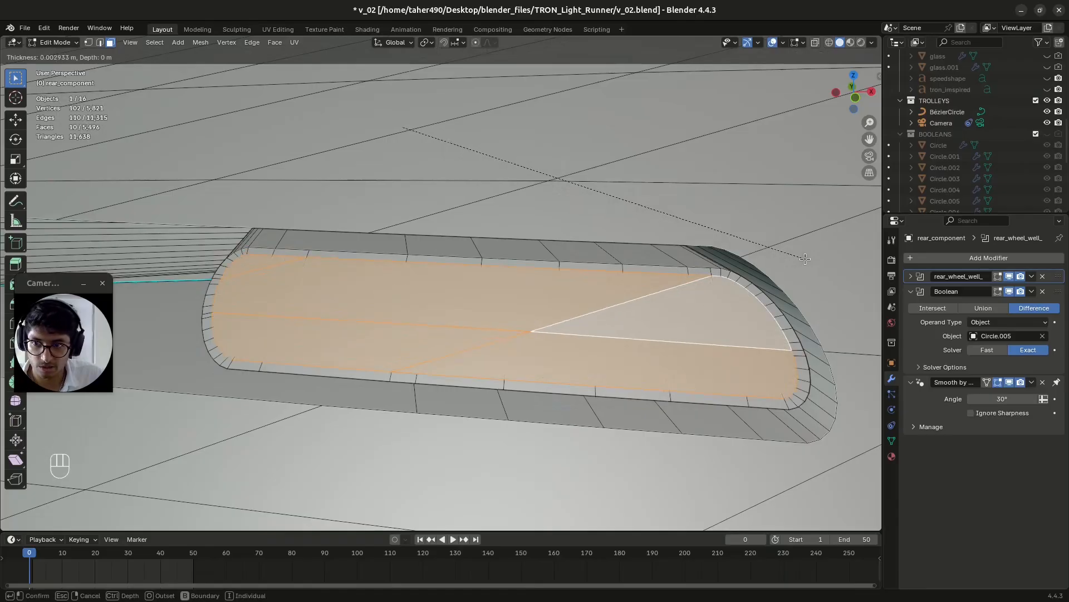
pyautogui.click(805, 259)
pyautogui.click(430, 43)
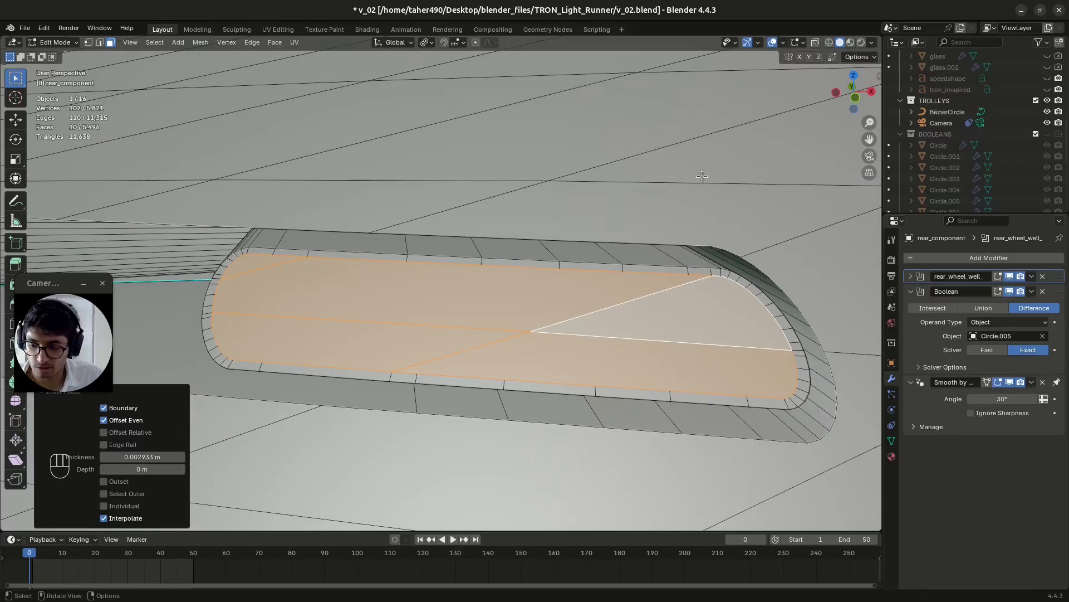
pyautogui.press('s')
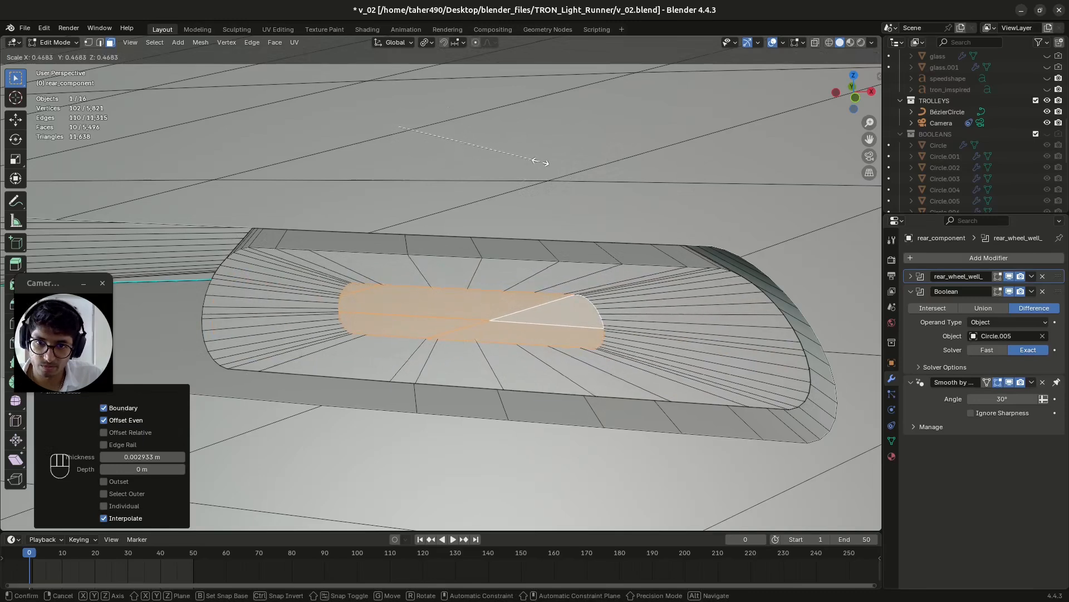
pyautogui.click(540, 162)
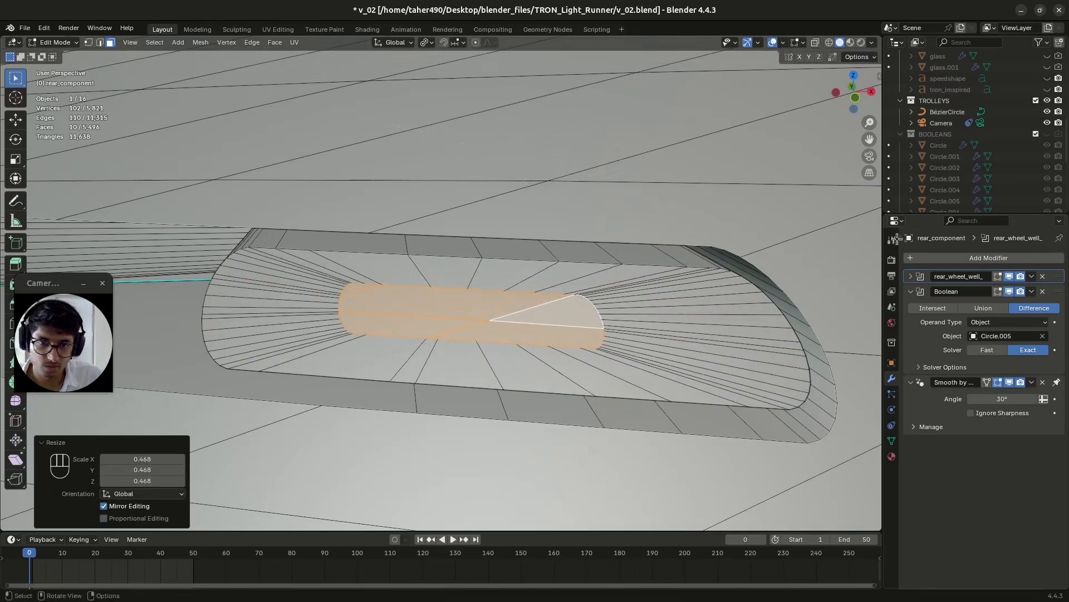
# Assign the red emissive material "text" to the inset strips in both rear slots, and leave mesh editing.
pyautogui.click(892, 456)
pyautogui.click(946, 272)
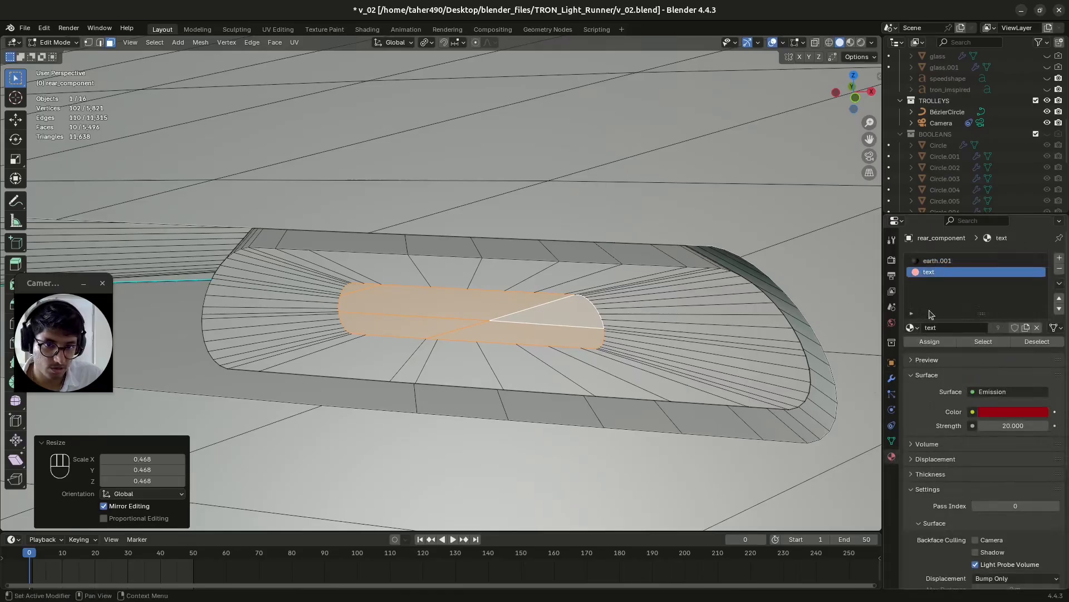
pyautogui.click(930, 341)
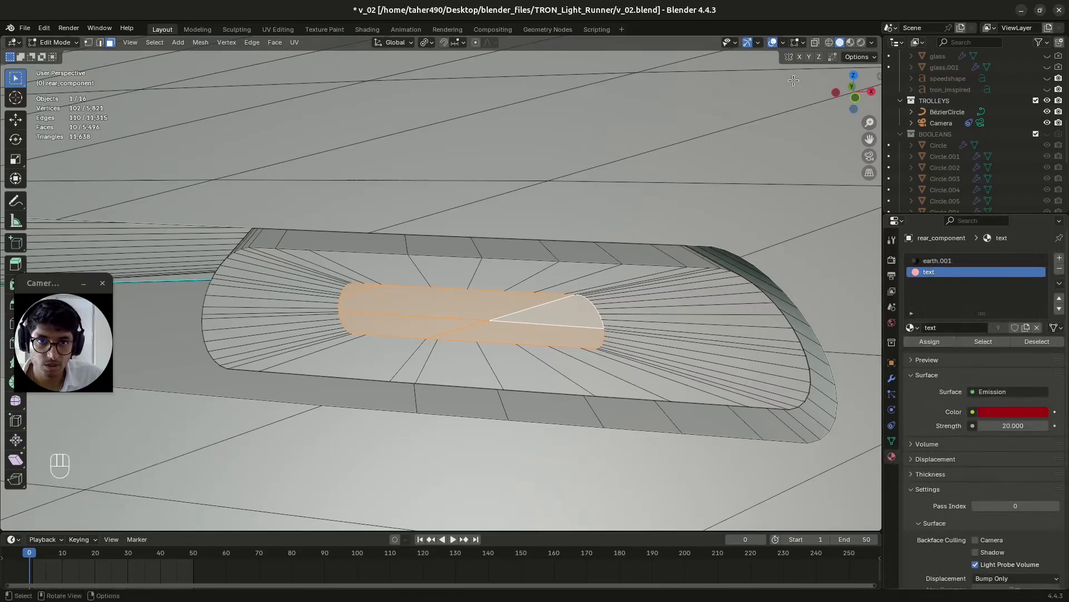
pyautogui.press('Tab')
# Examine the glowing strips on the whole car, and return to solid shading with viewport overlays on.
pyautogui.scroll(-8, 616, 279)
pyautogui.moveTo(604, 279); pyautogui.dragTo(520, 346, button='middle')
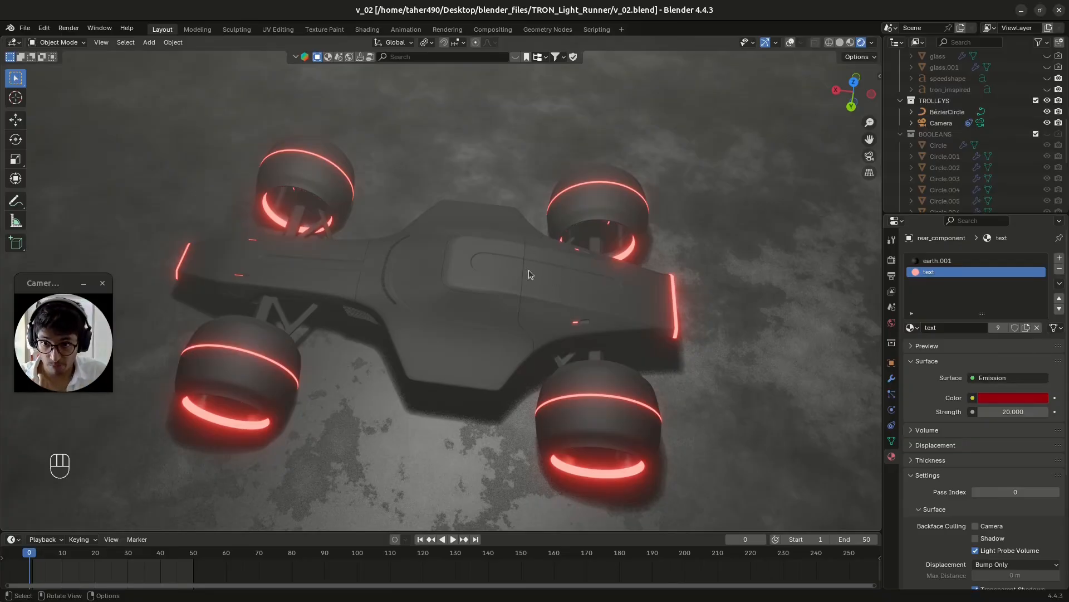
pyautogui.click(840, 42)
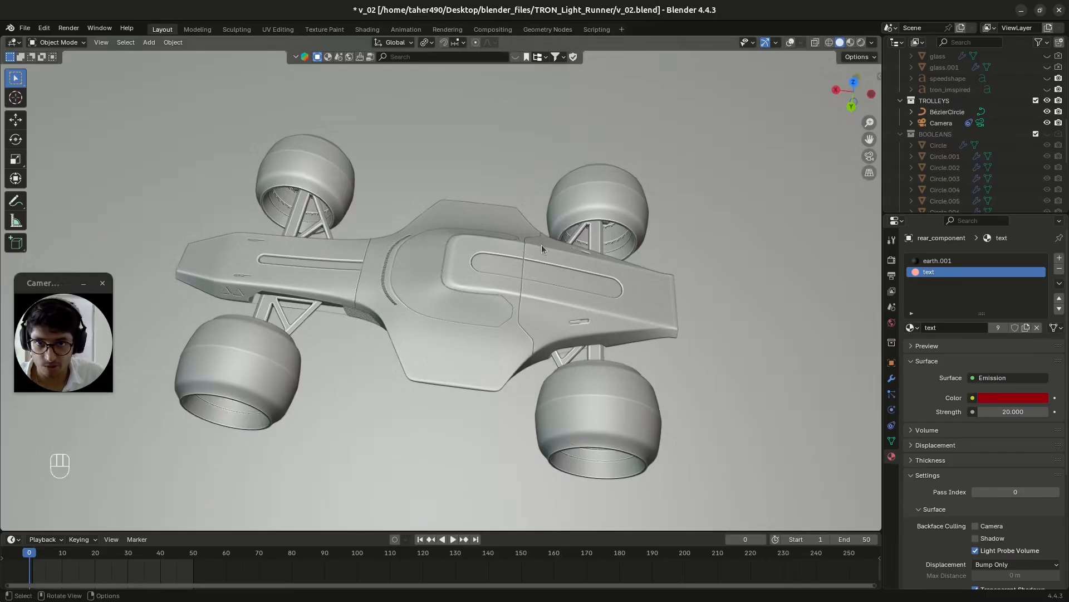
pyautogui.click(790, 42)
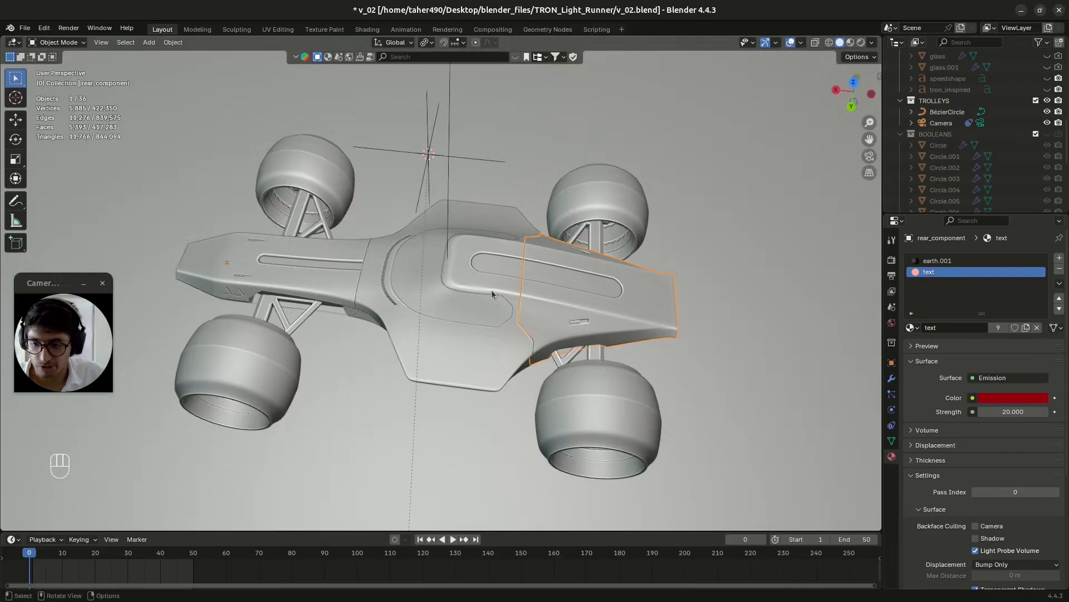
# Examine rear_component's mesh around the front seam and slot with and without X-ray, and save the file.
pyautogui.press('Tab')
pyautogui.moveTo(492, 294); pyautogui.dragTo(490, 329, button='middle')
pyautogui.scroll(8, 484, 343)
pyautogui.scroll(2, 489, 329)
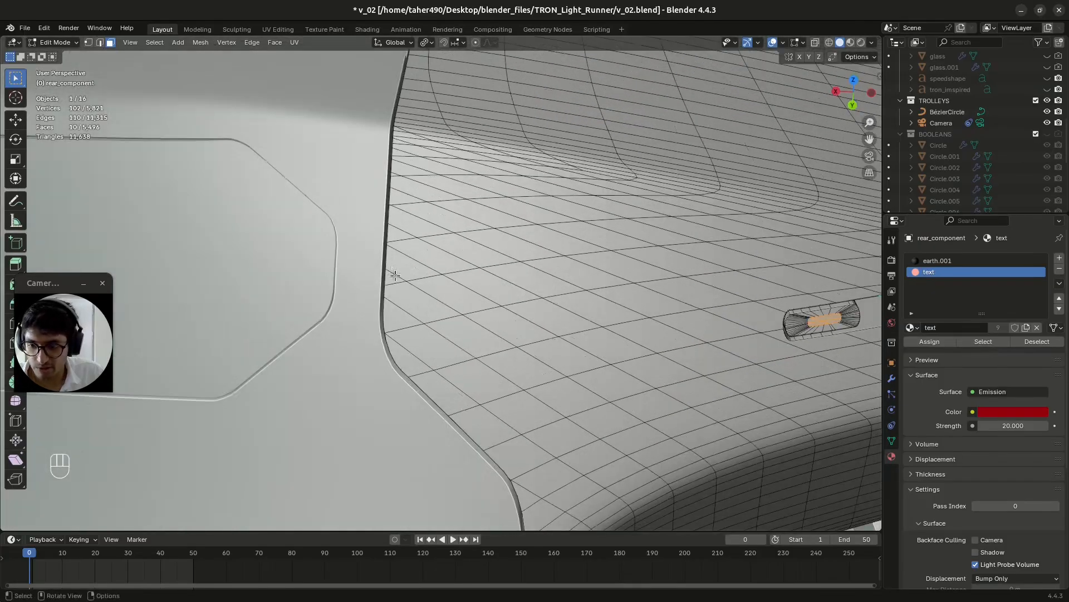
pyautogui.hotkey('alt', 'z')
pyautogui.moveTo(395, 275); pyautogui.dragTo(390, 312, button='middle')
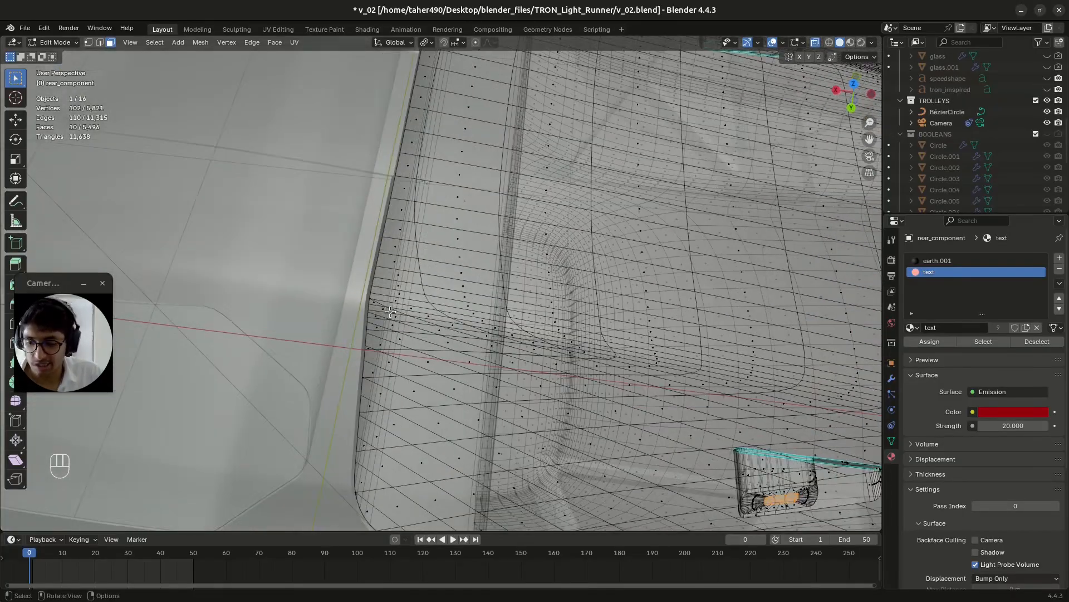
pyautogui.hotkey('alt', 'z')
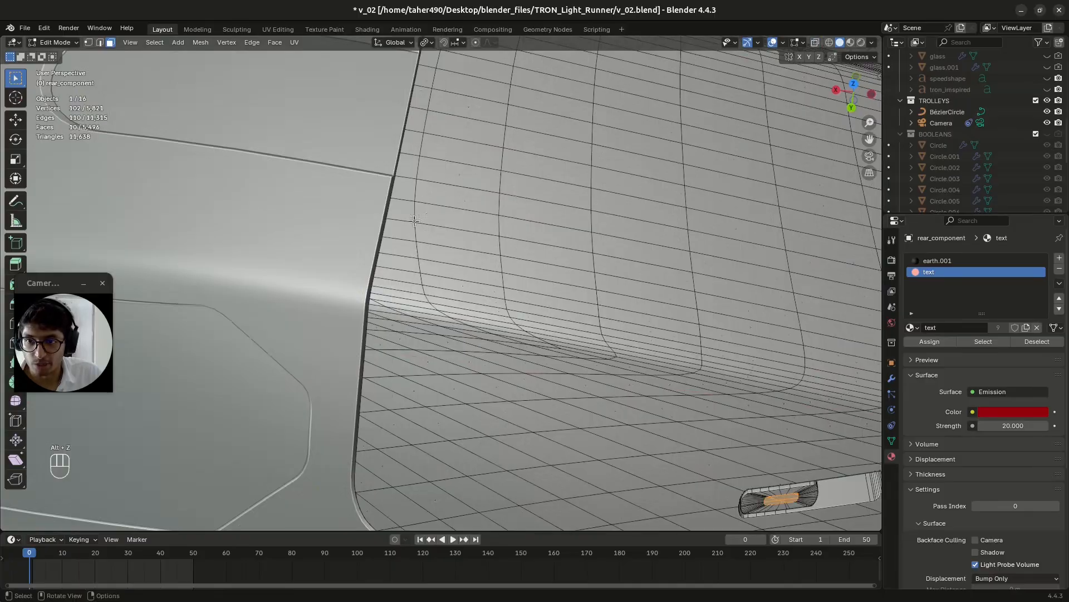
pyautogui.moveTo(398, 427); pyautogui.dragTo(379, 256, button='middle')
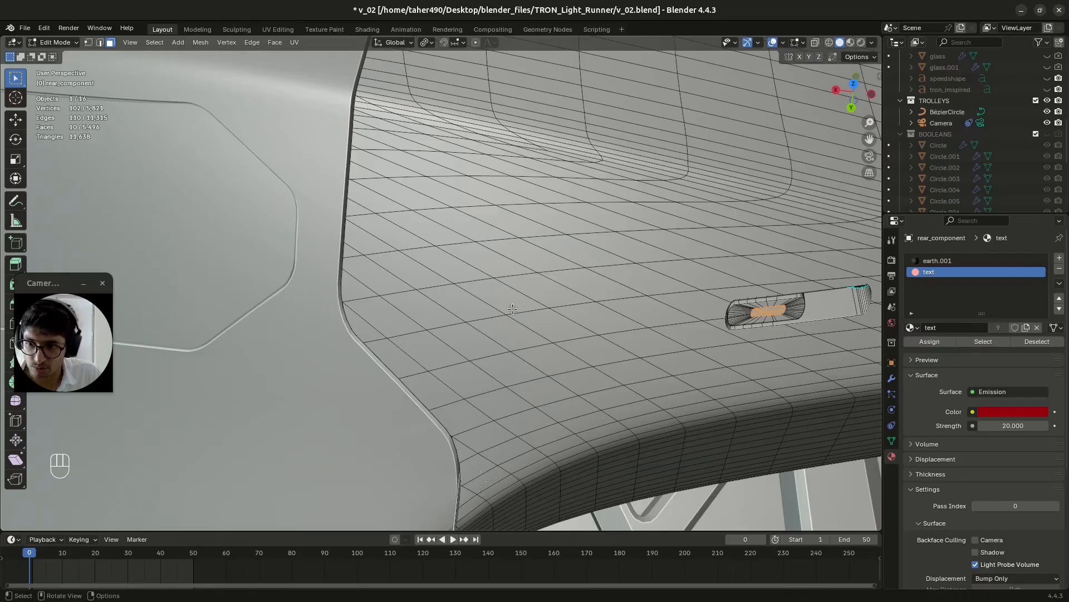
pyautogui.press('Tab')
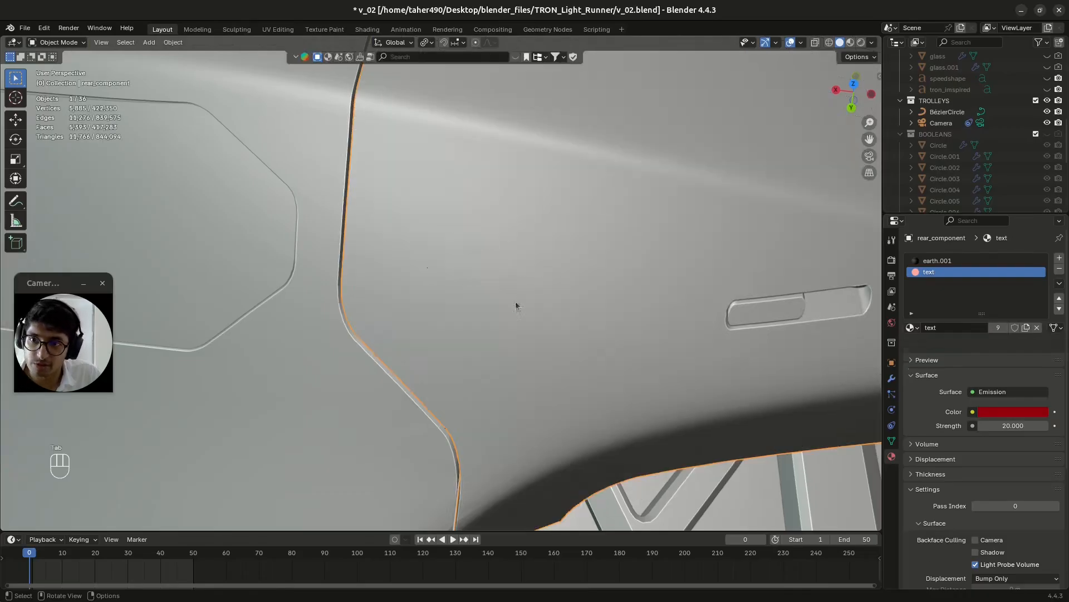
pyautogui.hotkey('ctrl', 's')
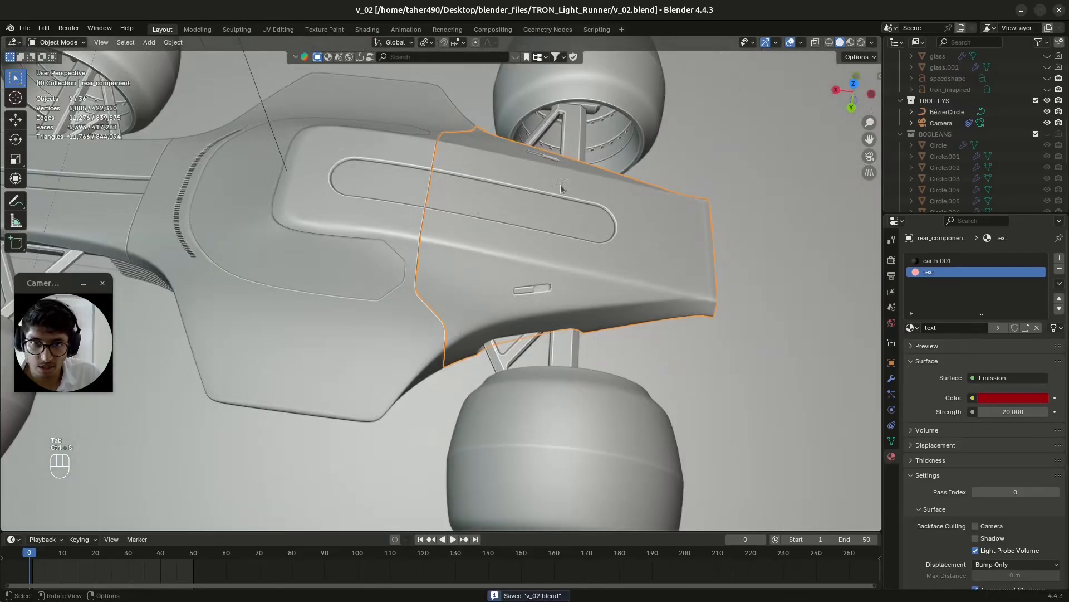
# Show the BOOLEANS collection and move the seam cutter Plane.002 about 0.121 m rearward along negative X.
pyautogui.click(1047, 134)
pyautogui.click(414, 402)
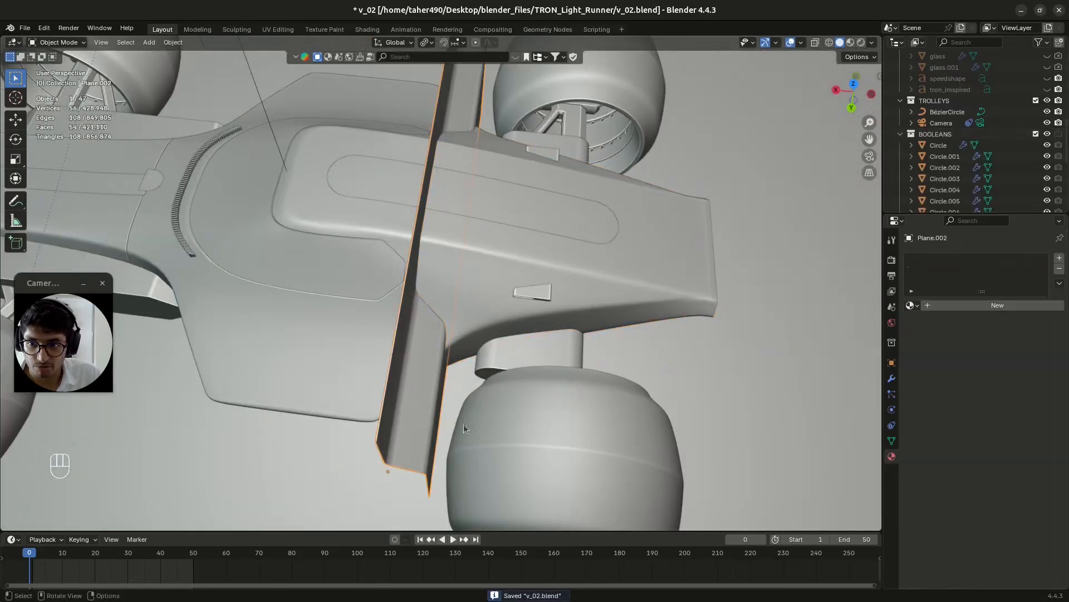
pyautogui.moveTo(463, 424); pyautogui.dragTo(493, 286, button='middle')
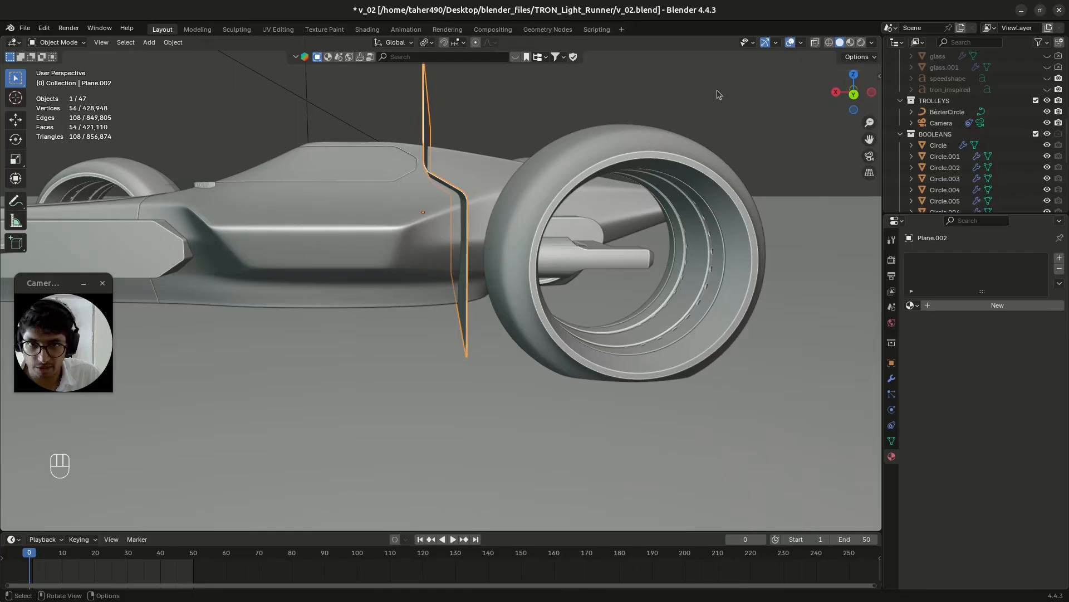
pyautogui.click(854, 94)
pyautogui.scroll(5, 473, 206)
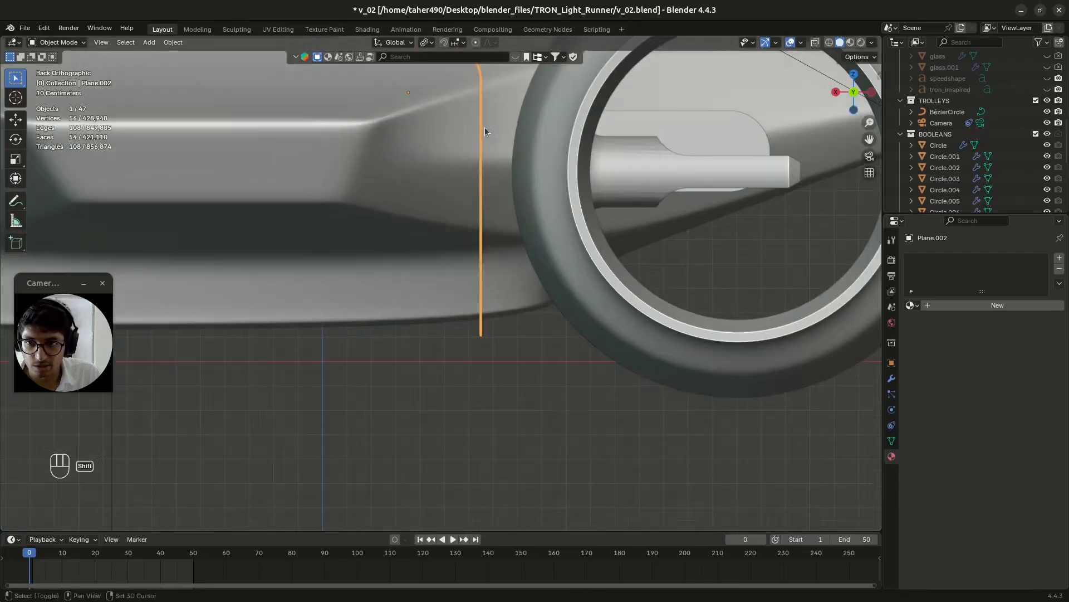
pyautogui.scroll(-2, 470, 284)
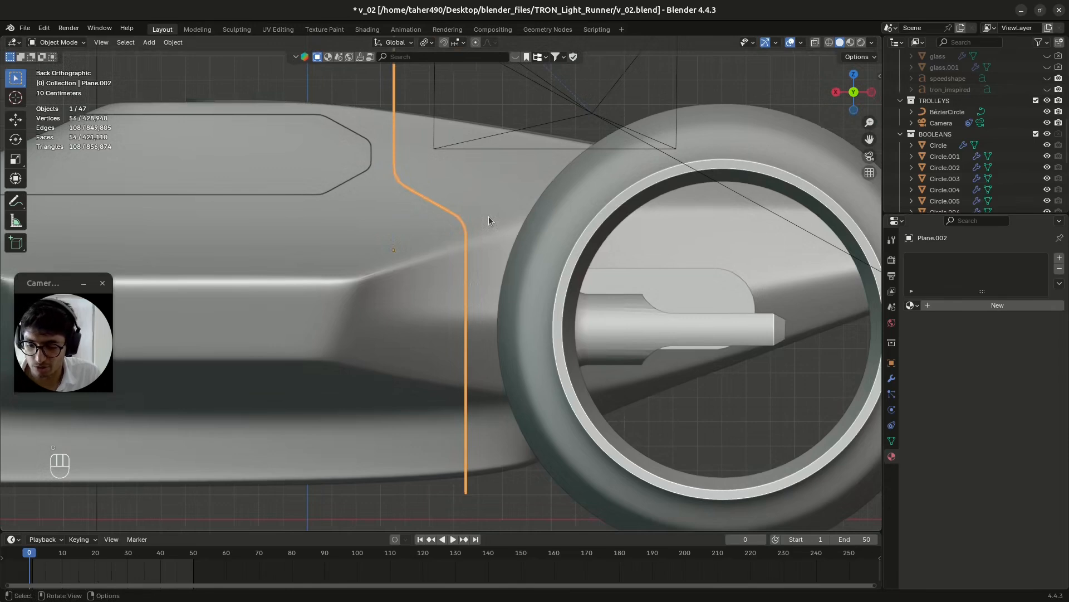
pyautogui.press('g')
pyautogui.press('x')
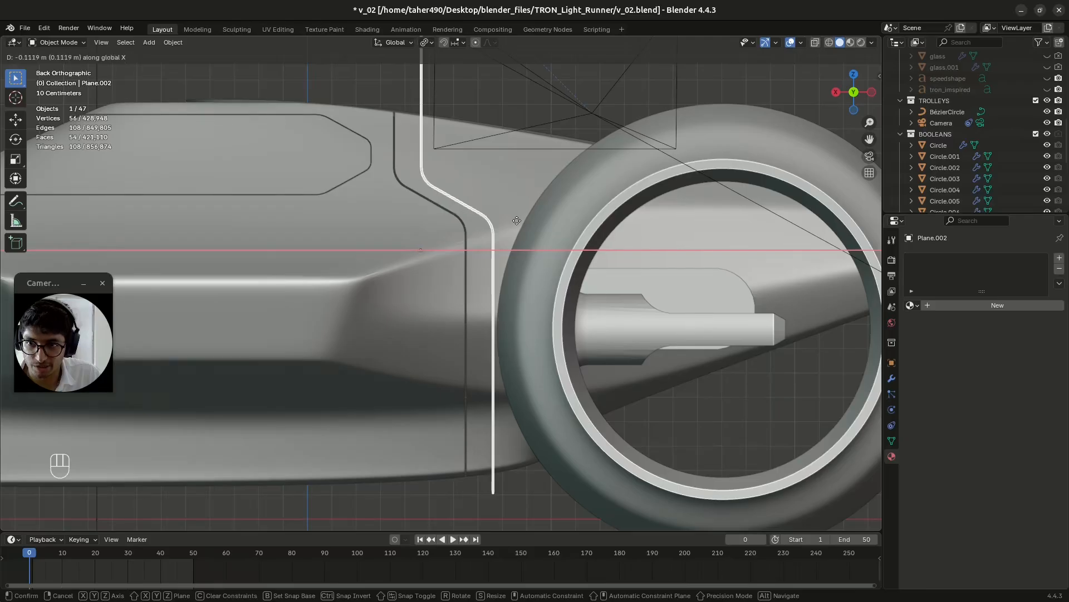
pyautogui.click(487, 256)
# Nudge Plane.002 a further 0.0066 m or so along negative X.
pyautogui.moveTo(490, 302); pyautogui.dragTo(486, 334, button='middle')
pyautogui.press('g')
pyautogui.press('x')
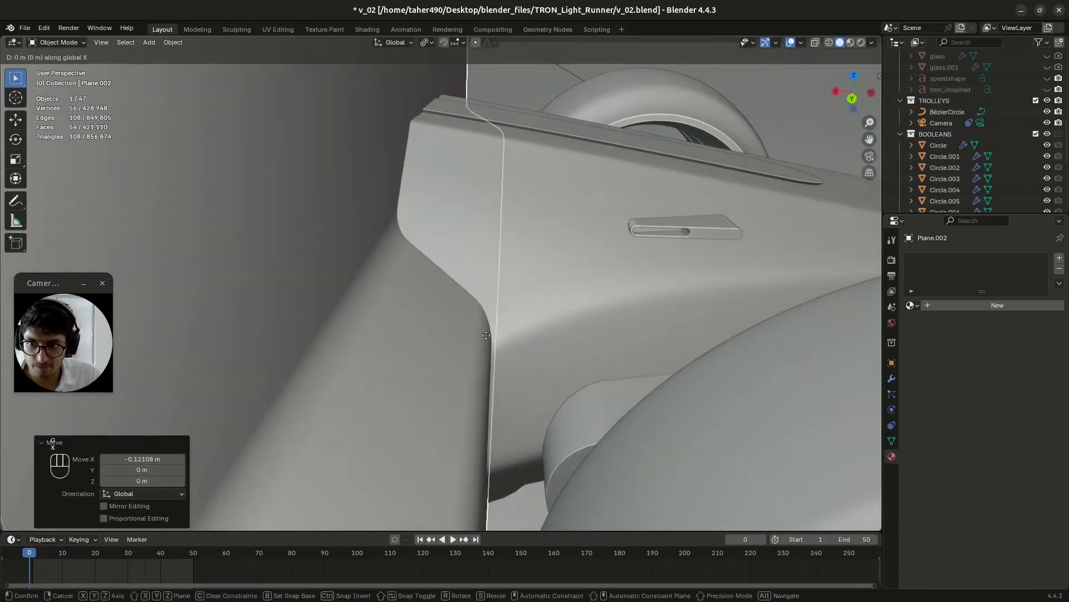
pyautogui.click(493, 335)
pyautogui.scroll(-6, 479, 319)
pyautogui.moveTo(479, 319); pyautogui.dragTo(495, 286, button='middle')
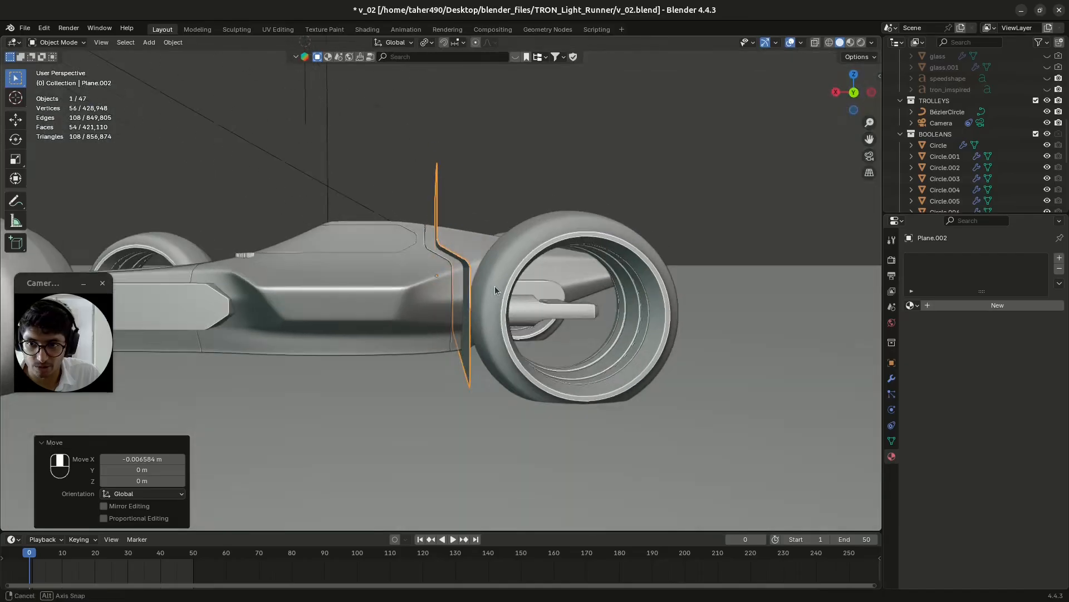
pyautogui.click(858, 93)
pyautogui.scroll(6, 510, 243)
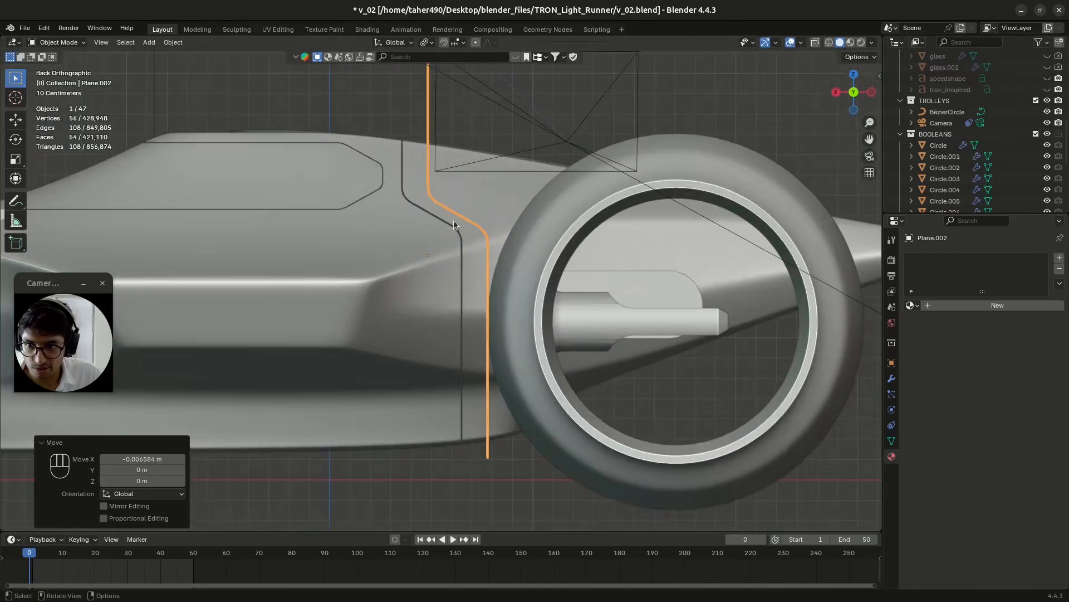
pyautogui.press('g')
pyautogui.press('z')
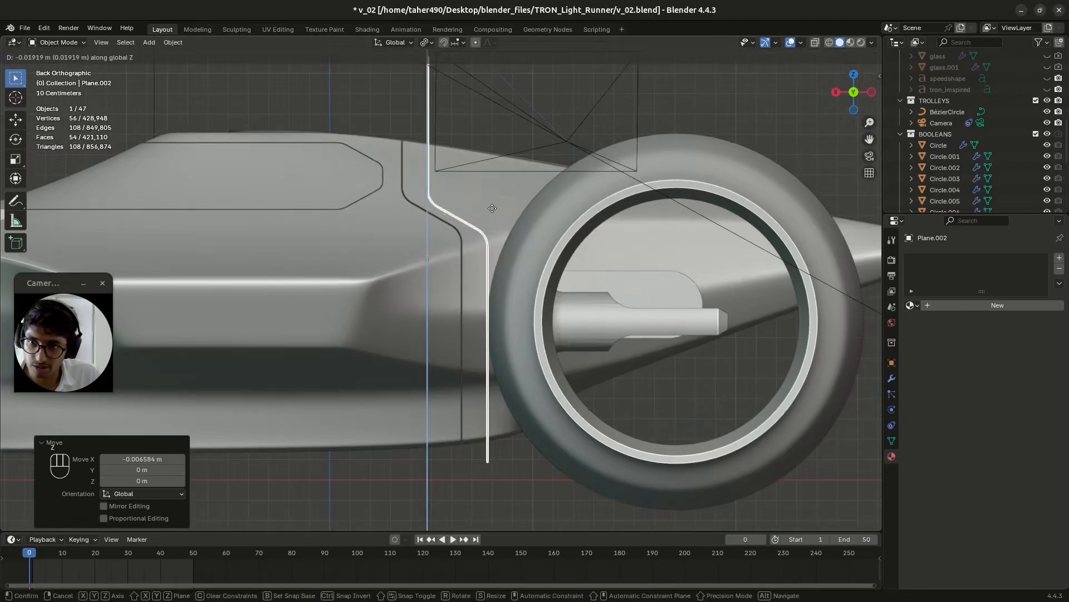
pyautogui.press('Escape')
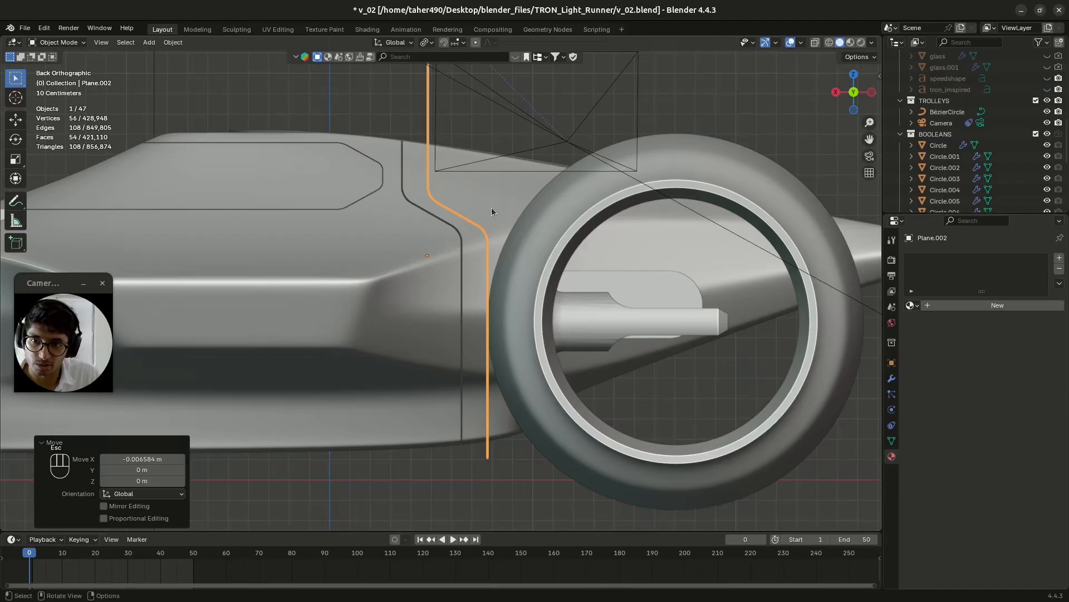
# Add a Boolean Difference modifier to rear_component at the start of its modifier stack, with Plane.002 as the cutter.
pyautogui.click(492, 200)
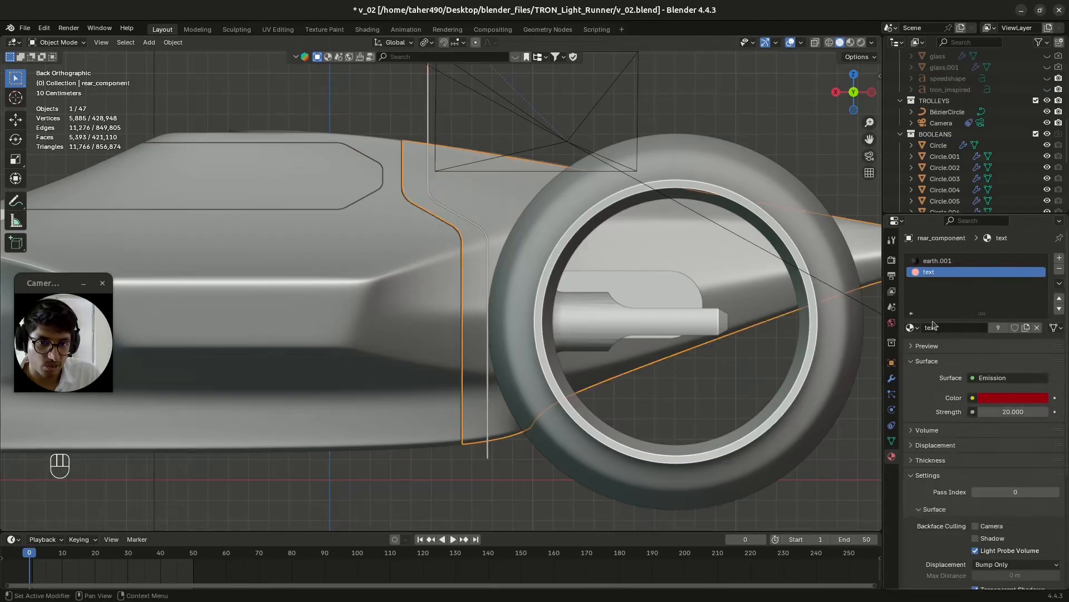
pyautogui.click(892, 378)
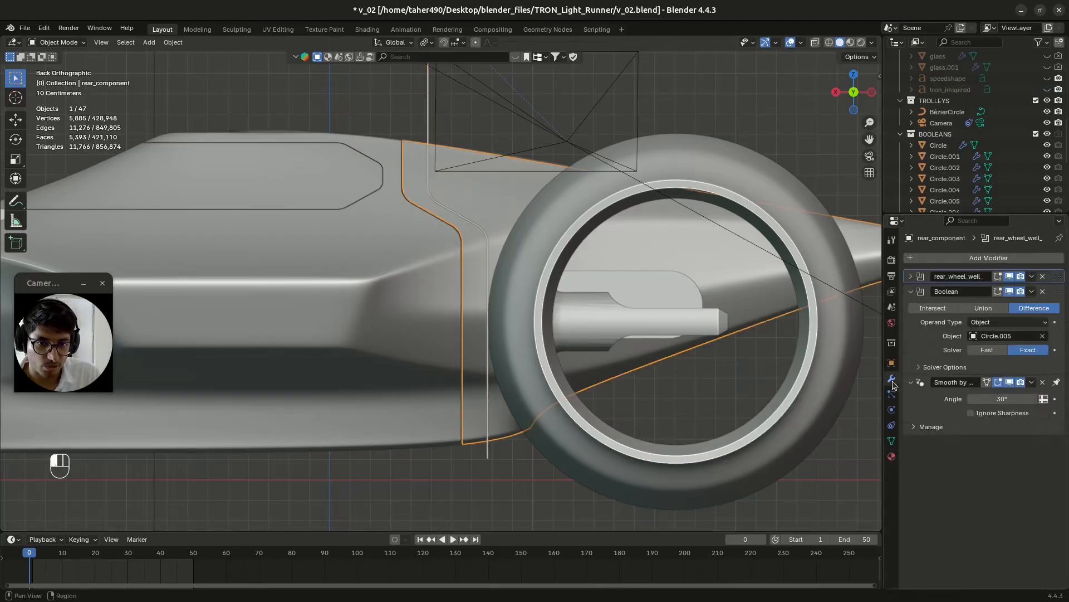
pyautogui.click(980, 259)
pyautogui.click(967, 258)
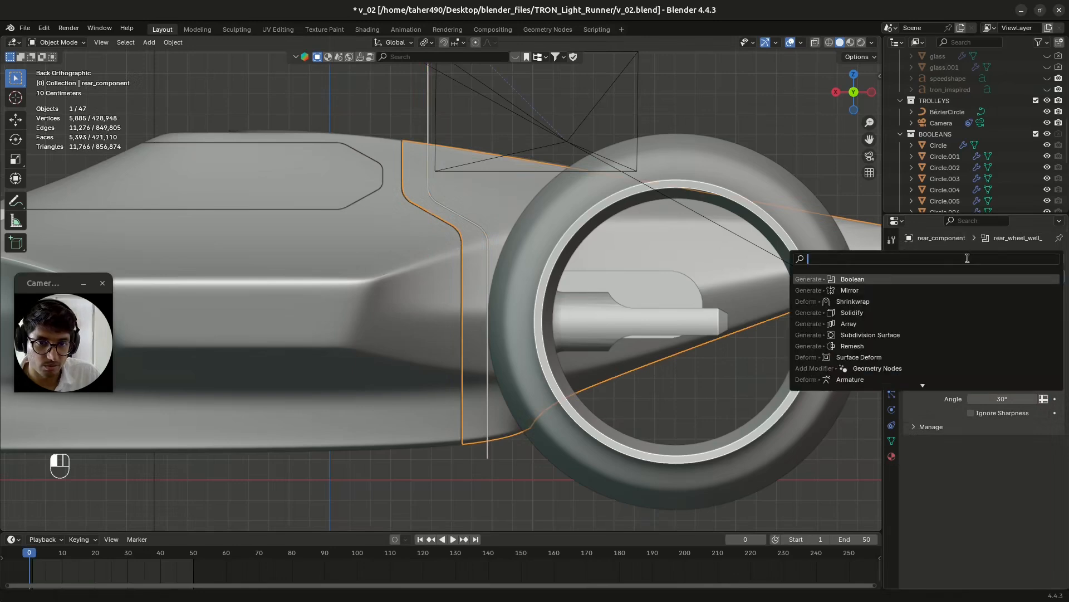
pyautogui.click(878, 282)
pyautogui.moveTo(1059, 385); pyautogui.dragTo(1058, 275)
pyautogui.click(1042, 321)
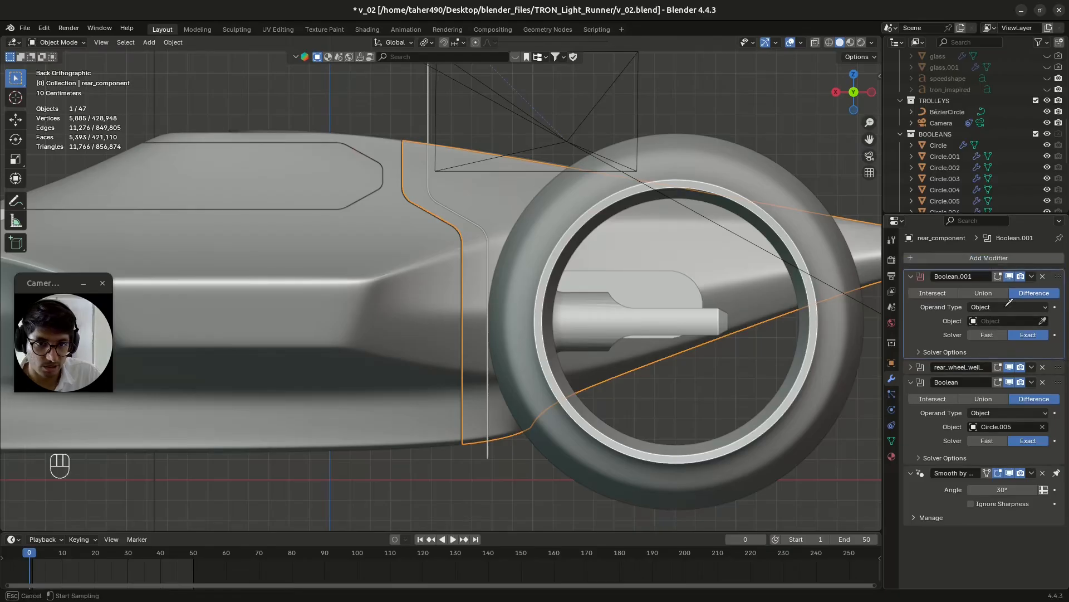
pyautogui.click(431, 102)
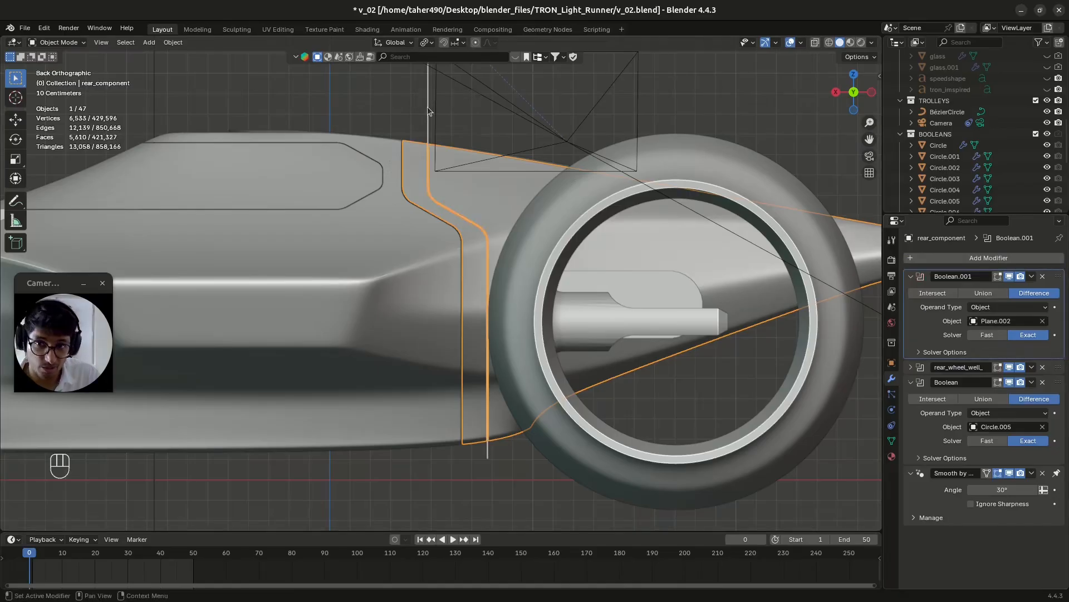
# Apply rear_component's Plane.002 Boolean modifier and hide the BOOLEANS collection.
pyautogui.click(1032, 276)
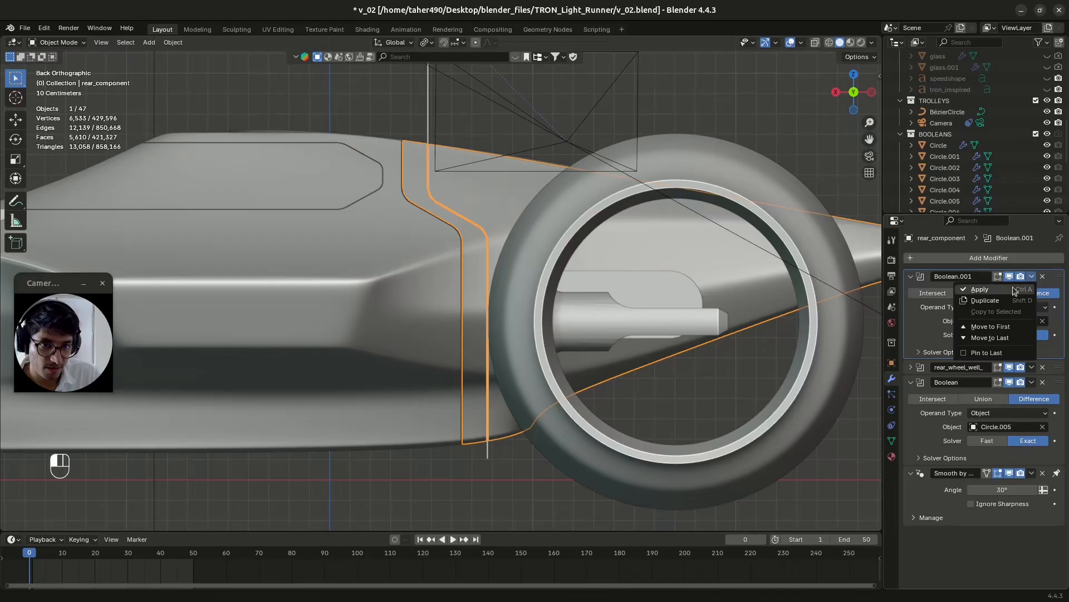
pyautogui.click(980, 289)
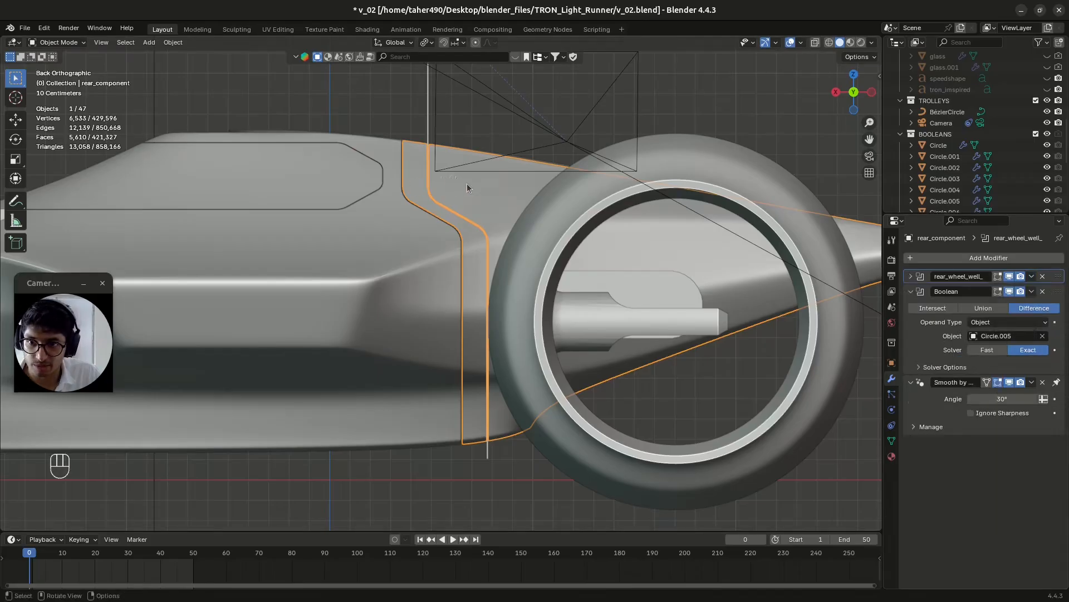
pyautogui.click(1047, 134)
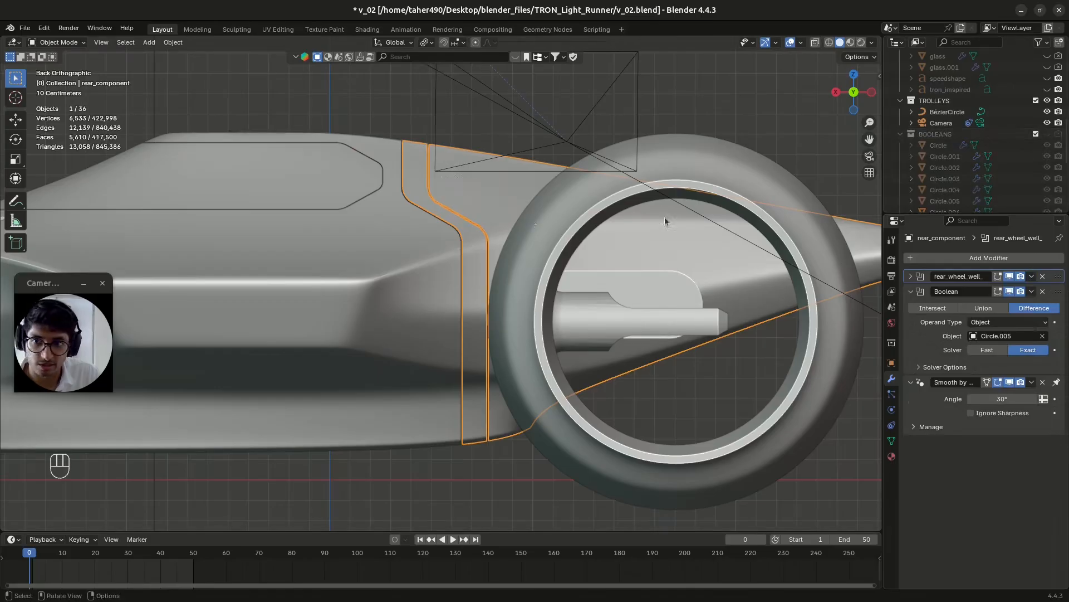
# Separate rear_component's linked strip between the two seams into its own object, and save the file.
pyautogui.press('Tab')
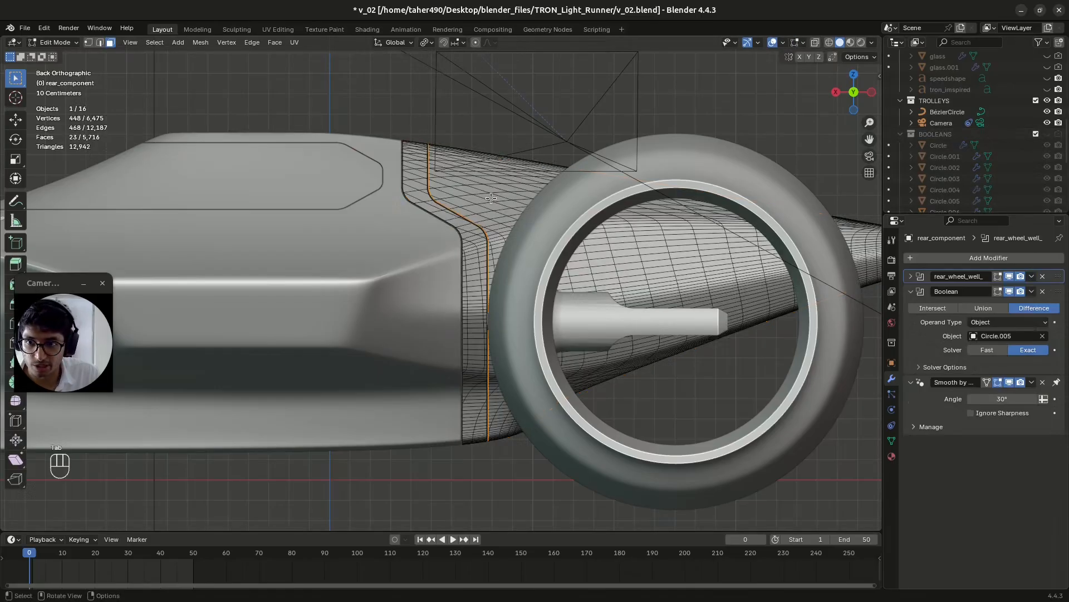
pyautogui.click(419, 178)
pyautogui.hotkey('ctrl', 'l')
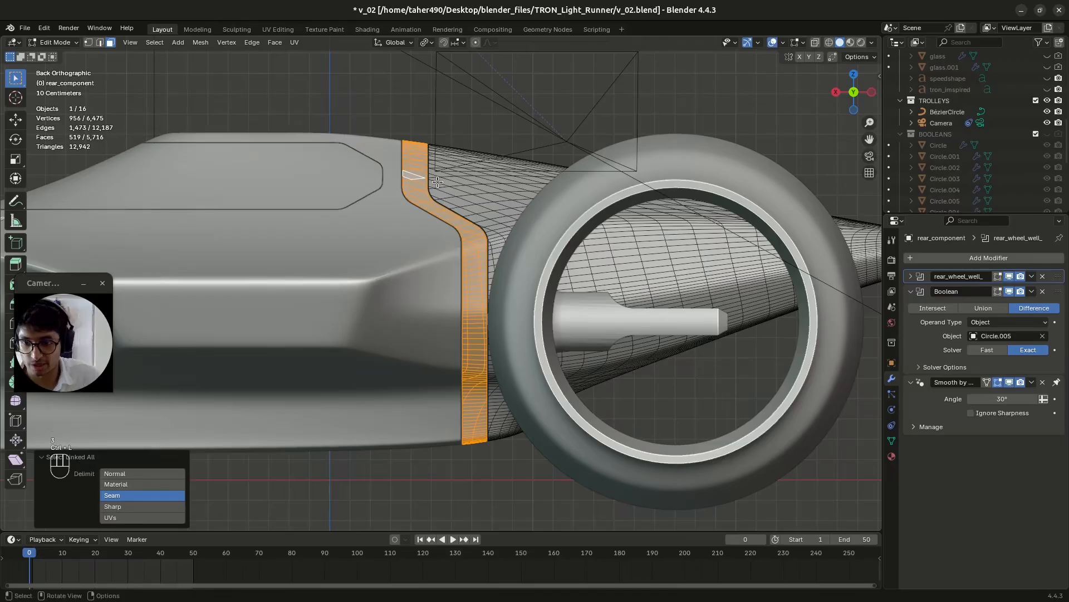
pyautogui.press('p')
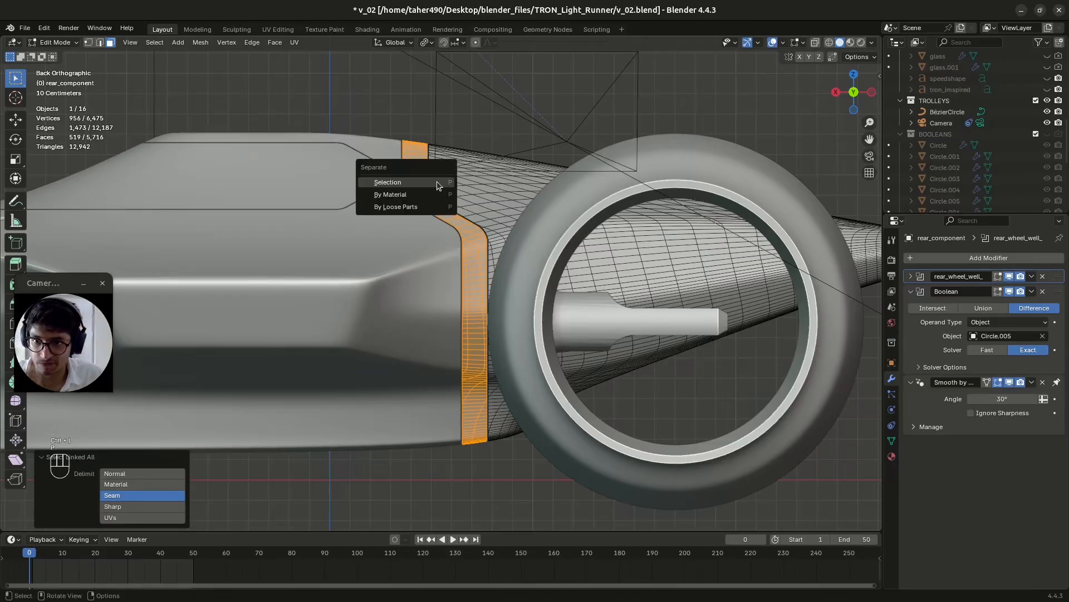
pyautogui.click(388, 182)
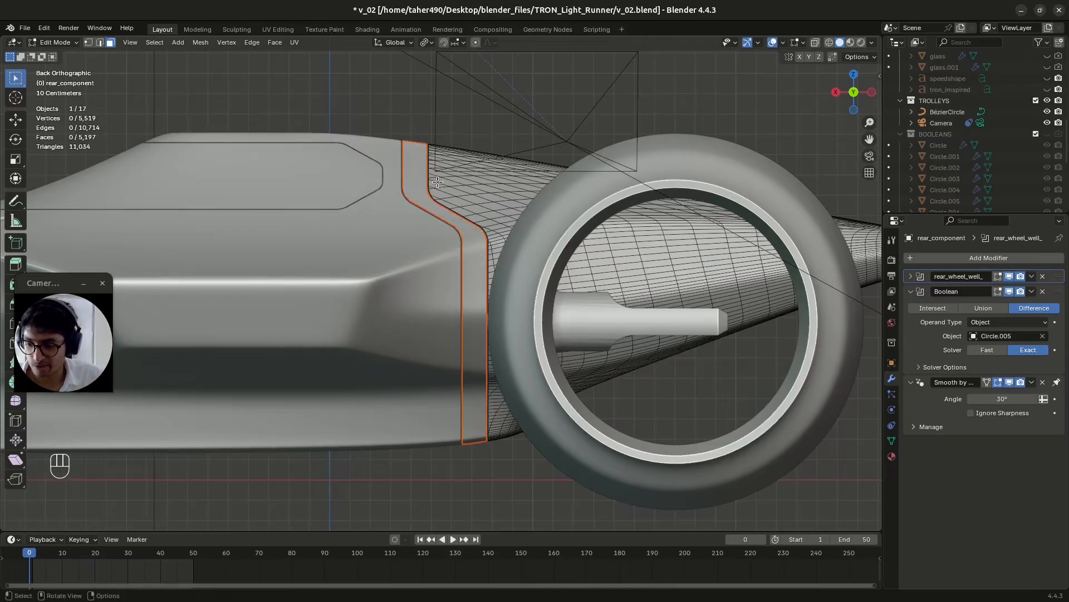
pyautogui.press('Tab')
pyautogui.hotkey('ctrl', 's')
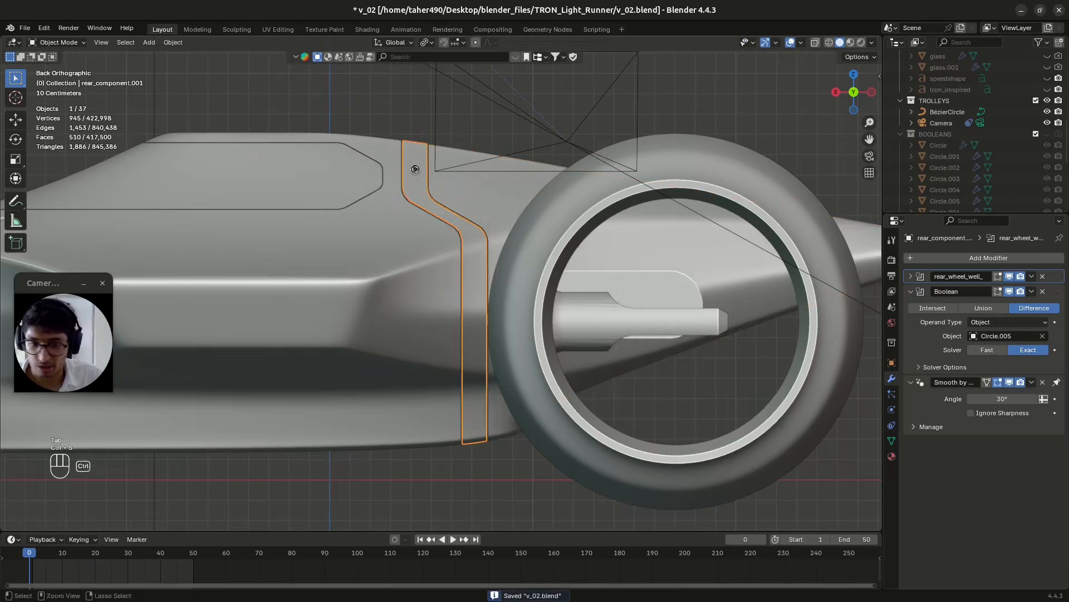
pyautogui.hotkey('ctrl', 's')
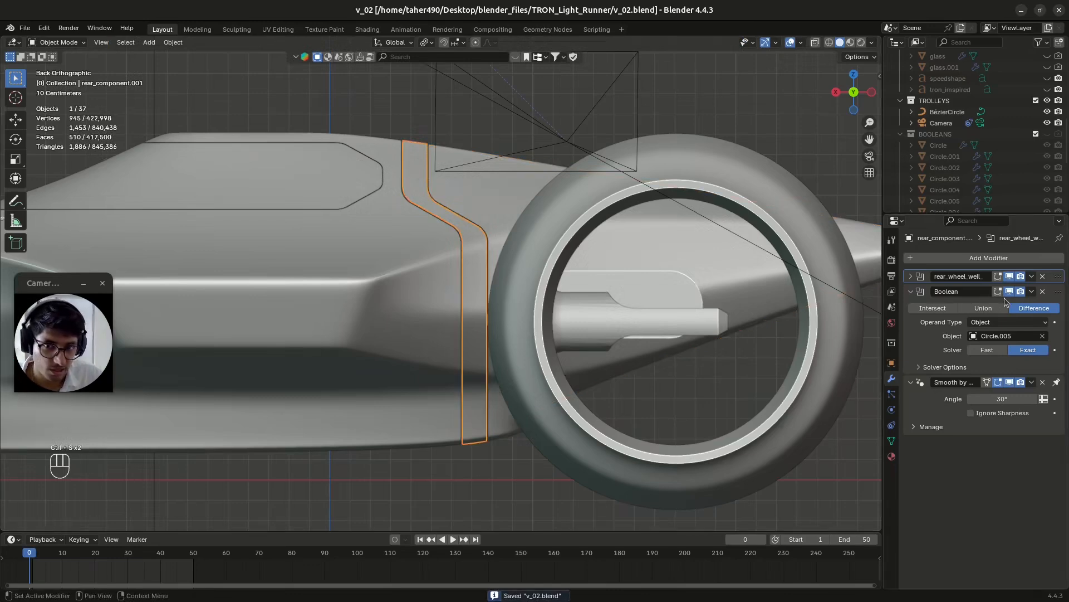
# Disable the separated strip's Circle.005 Boolean modifier in the viewport, collapse its settings, and save the file.
pyautogui.moveTo(512, 221); pyautogui.dragTo(439, 178, button='middle')
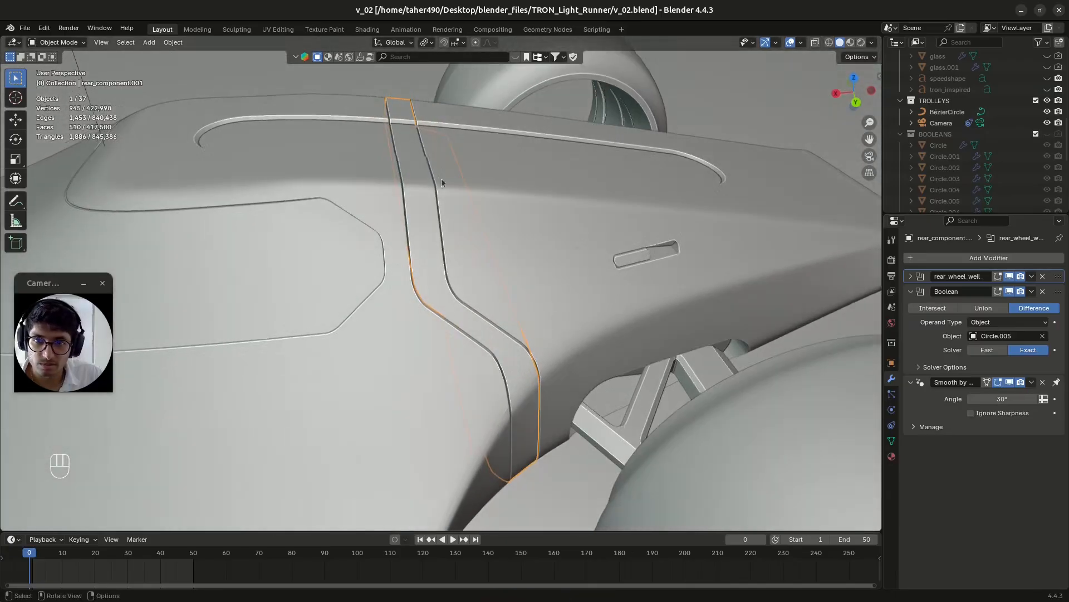
pyautogui.click(1010, 291)
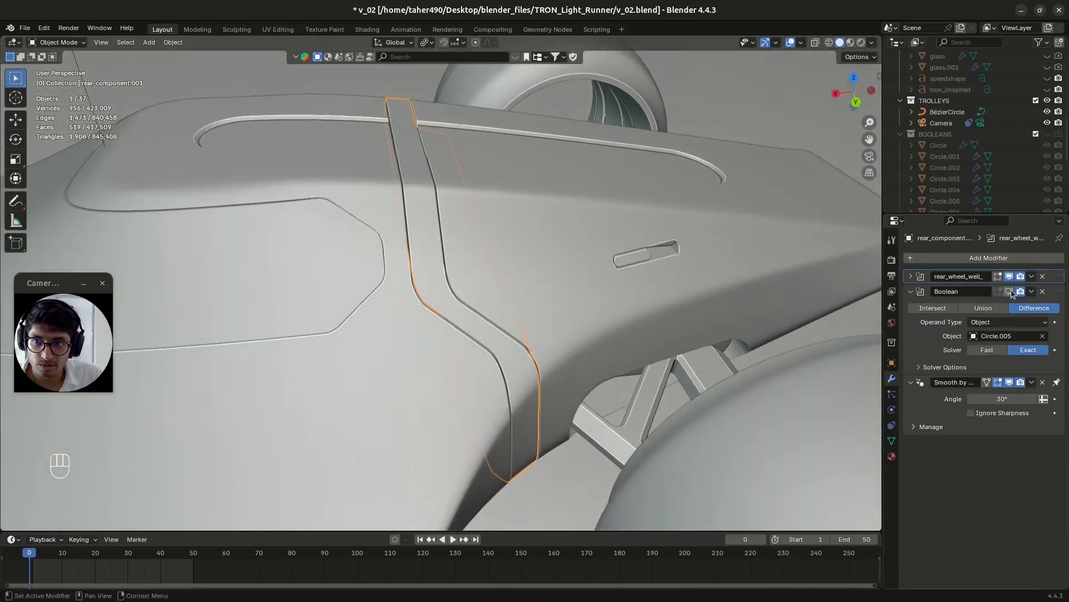
pyautogui.click(1011, 289)
pyautogui.moveTo(584, 265); pyautogui.dragTo(579, 205, button='middle')
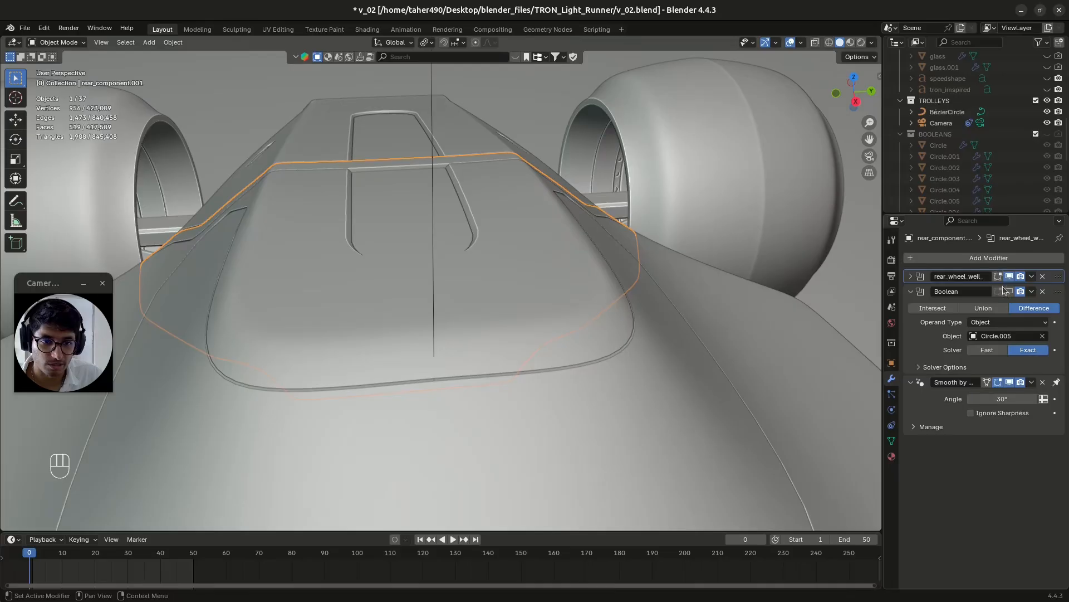
pyautogui.click(911, 291)
pyautogui.hotkey('ctrl', 's')
pyautogui.moveTo(412, 205); pyautogui.dragTo(502, 212, button='middle')
pyautogui.click(607, 111)
pyautogui.hotkey('ctrl', 's')
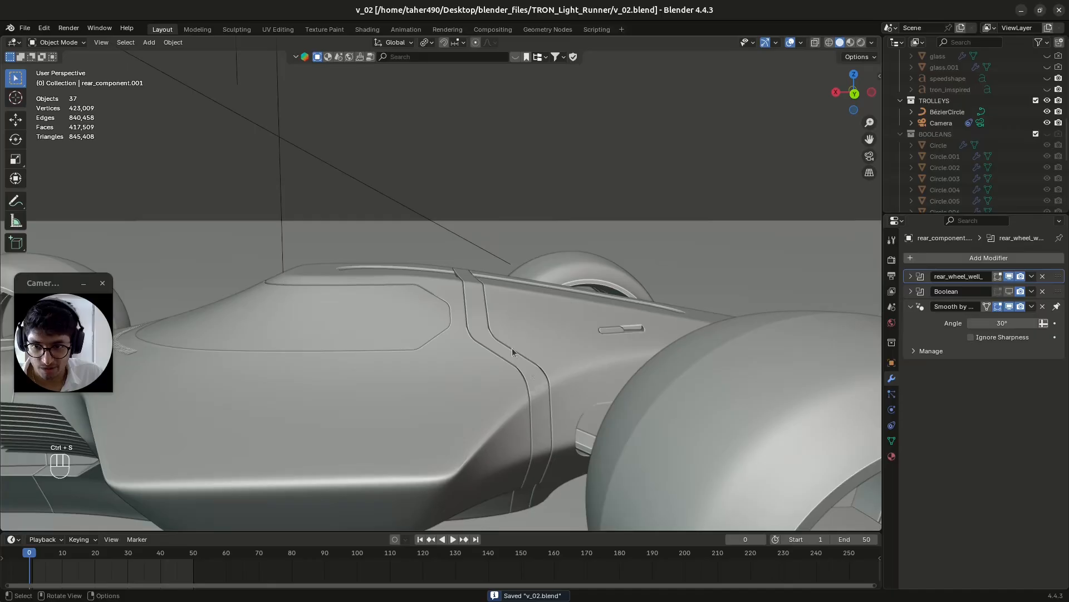
# Examine the separated strip's mesh along its edges and across the top of the body, and save the file.
pyautogui.scroll(4, 526, 365)
pyautogui.keyDown('shift'); pyautogui.moveTo(543, 342); pyautogui.dragTo(473, 283, button='middle'); pyautogui.keyUp('shift')
pyautogui.click(463, 278)
pyautogui.press('Tab')
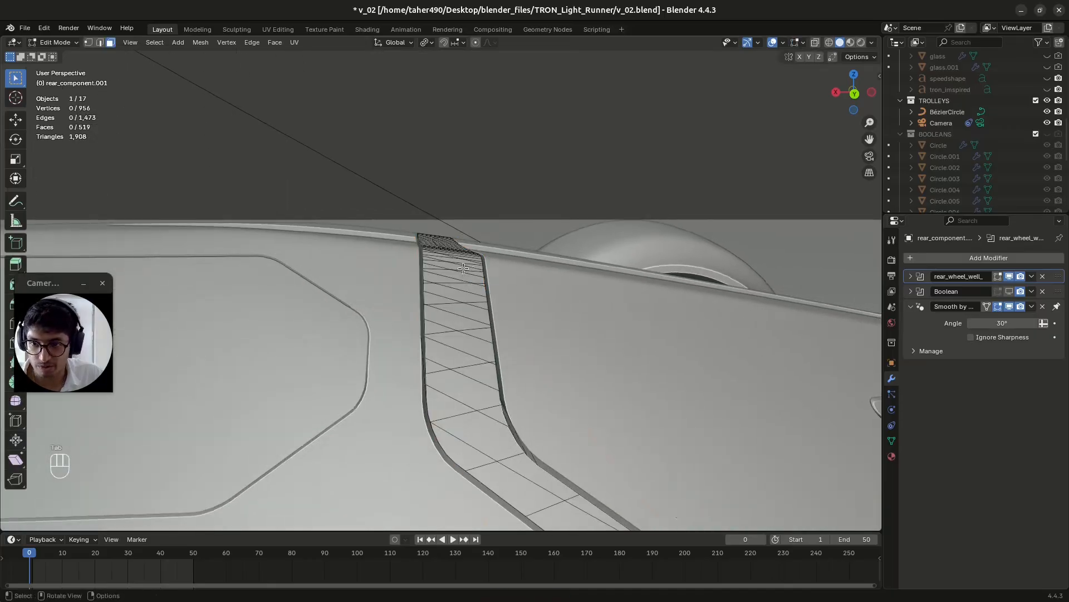
pyautogui.scroll(-6, 482, 230)
pyautogui.moveTo(482, 231); pyautogui.dragTo(455, 345, button='middle')
pyautogui.moveTo(446, 302); pyautogui.dragTo(302, 326, button='middle')
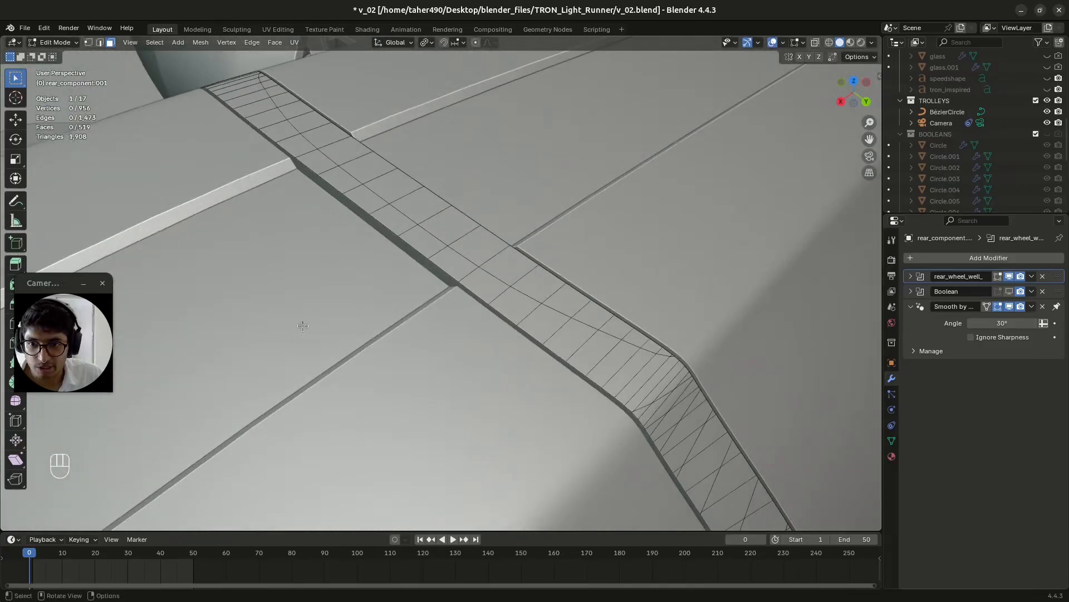
pyautogui.scroll(-4, 411, 284)
pyautogui.moveTo(489, 316); pyautogui.dragTo(560, 287, button='middle')
pyautogui.press('Tab')
pyautogui.hotkey('ctrl', 's')
pyautogui.scroll(-2, 538, 269)
pyautogui.click(632, 94)
pyautogui.hotkey('ctrl', 's')
# Switch to rendered shading, replace the strip's earth.001 material with chrome, and save the file.
pyautogui.click(861, 43)
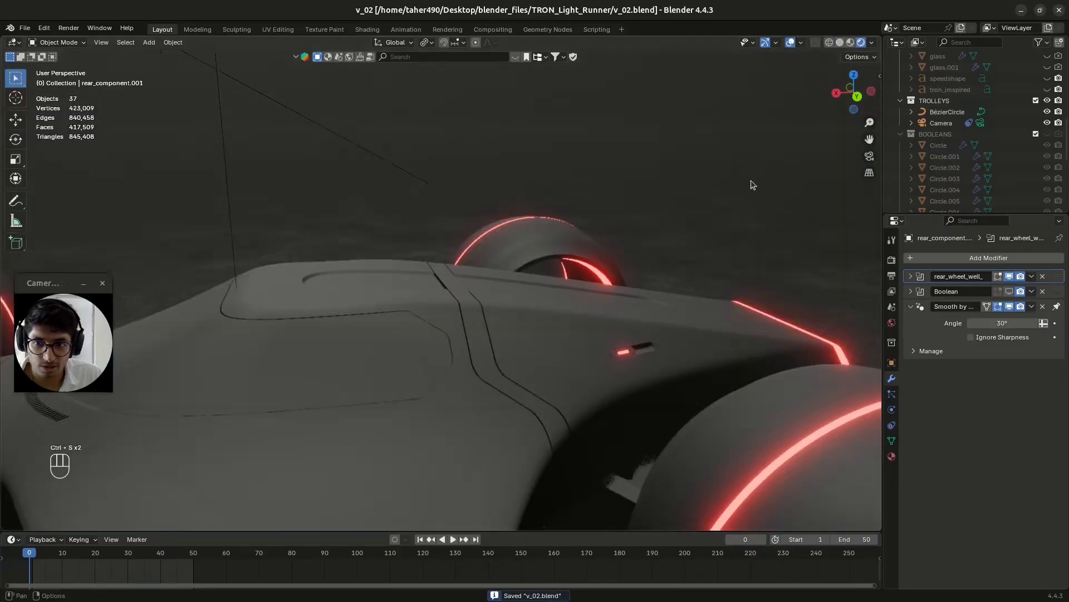
pyautogui.moveTo(493, 320); pyautogui.dragTo(448, 330, button='middle')
pyautogui.click(449, 330)
pyautogui.click(892, 455)
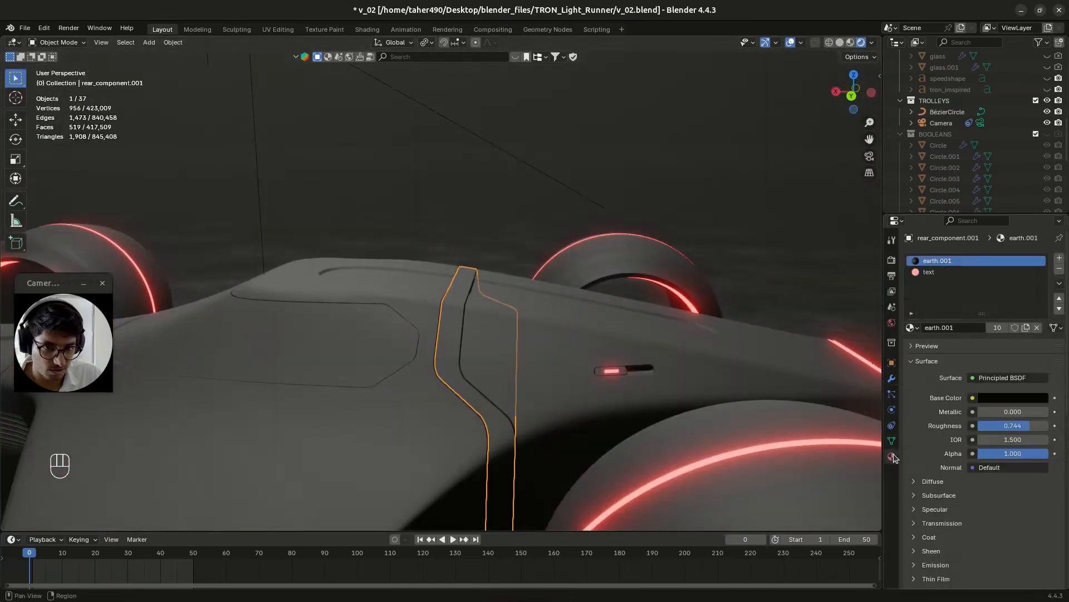
pyautogui.click(910, 328)
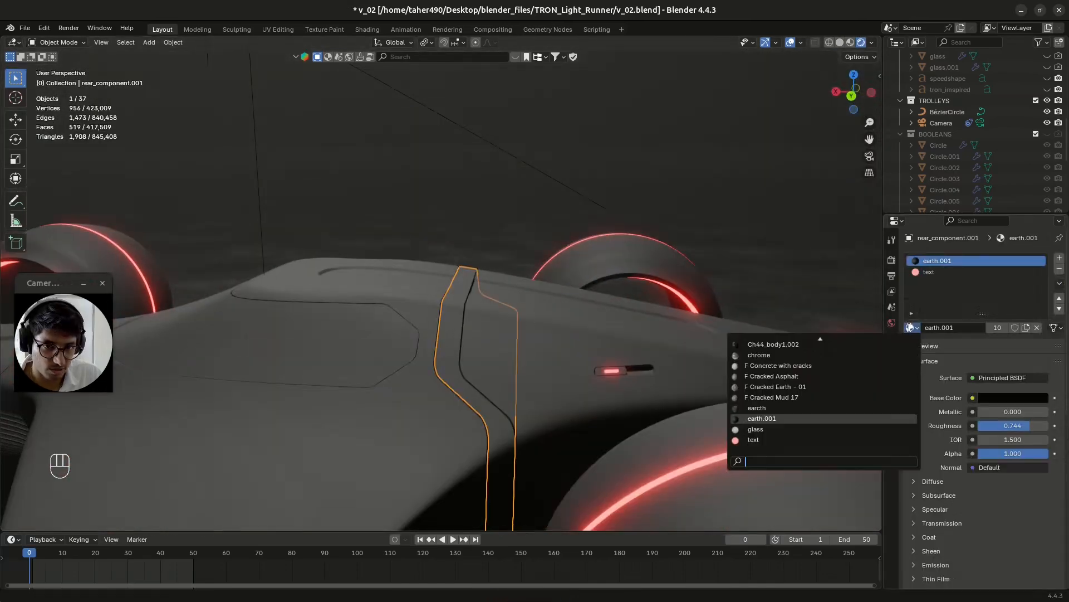
pyautogui.click(761, 355)
pyautogui.click(750, 113)
pyautogui.hotkey('ctrl', 's')
# Set the chrome material's roughness to 0.133, save the file, and check the strip's reflections from several angles.
pyautogui.moveTo(507, 308); pyautogui.dragTo(396, 402, button='middle')
pyautogui.moveTo(598, 316); pyautogui.dragTo(471, 357, button='middle')
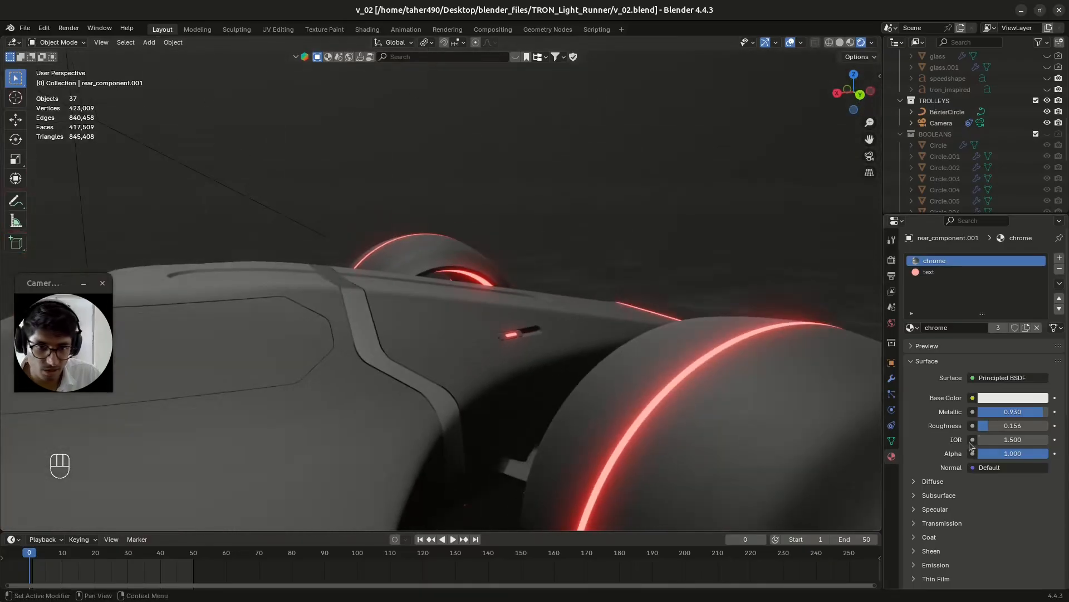
pyautogui.moveTo(989, 428); pyautogui.dragTo(969, 428)
pyautogui.moveTo(507, 254); pyautogui.dragTo(484, 293, button='middle')
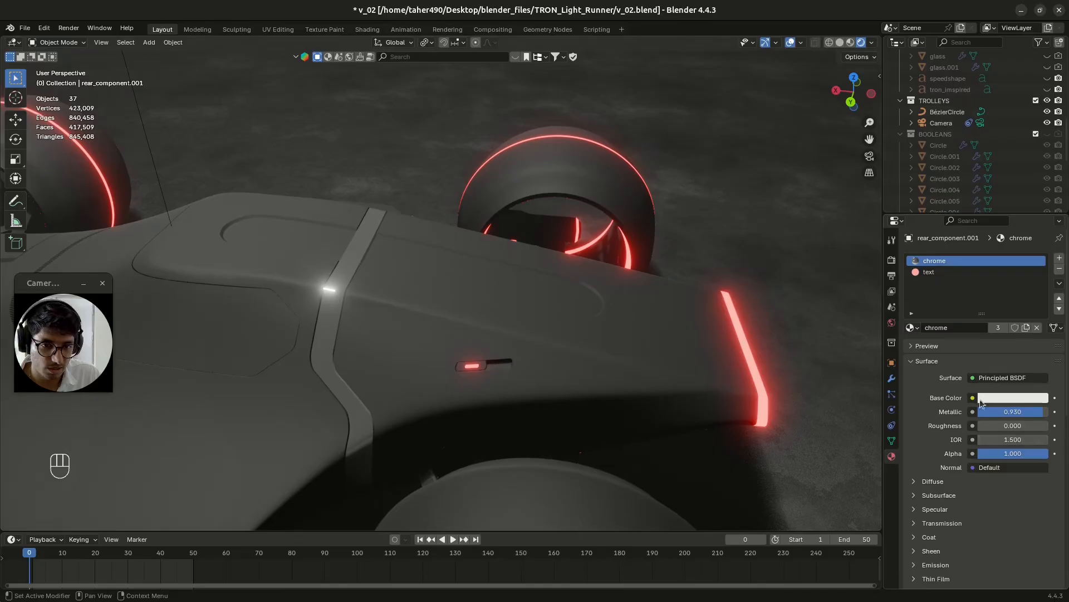
pyautogui.moveTo(989, 425); pyautogui.dragTo(1000, 426)
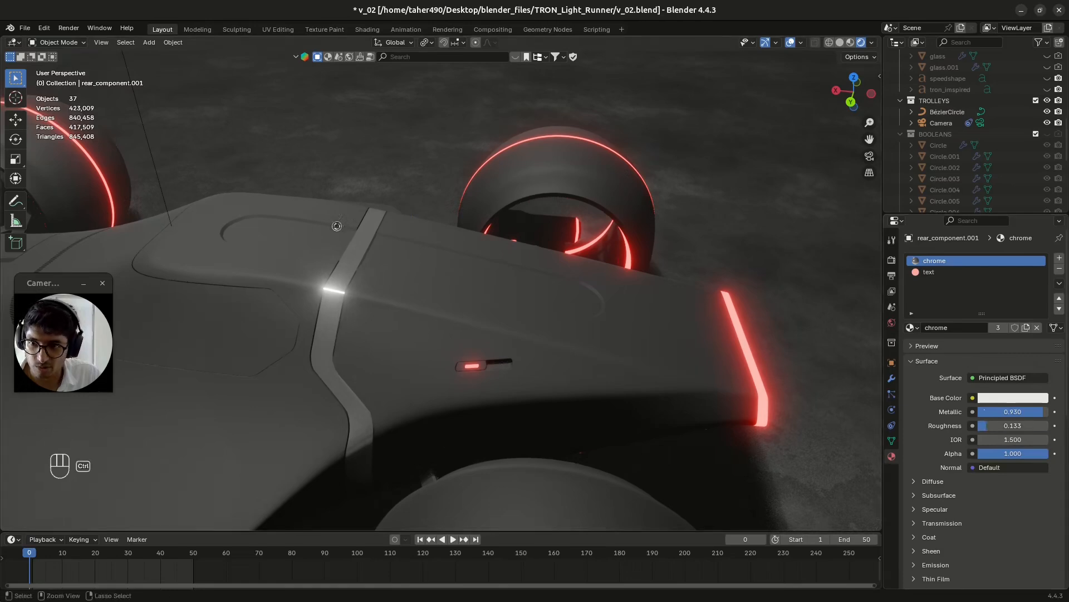
pyautogui.hotkey('ctrl', 's')
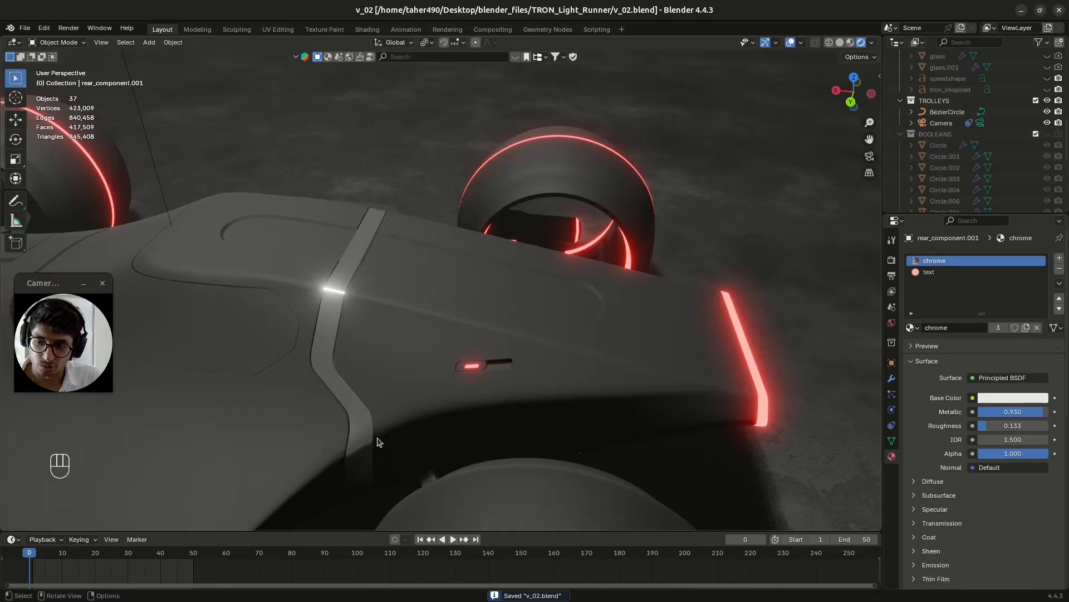
pyautogui.hotkey('ctrl', 's')
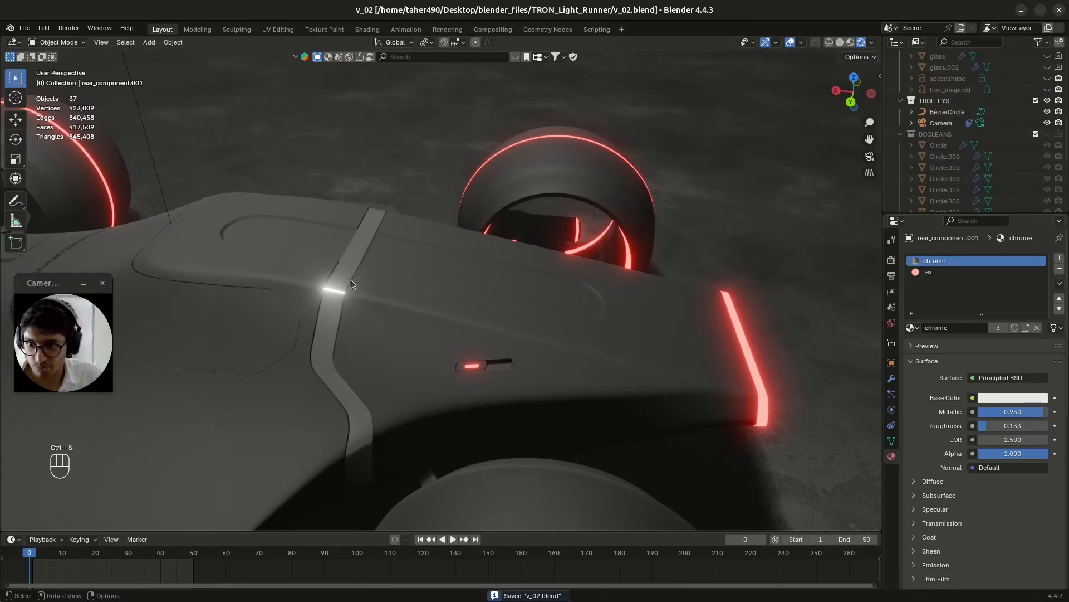
pyautogui.moveTo(361, 452); pyautogui.dragTo(369, 432, button='middle')
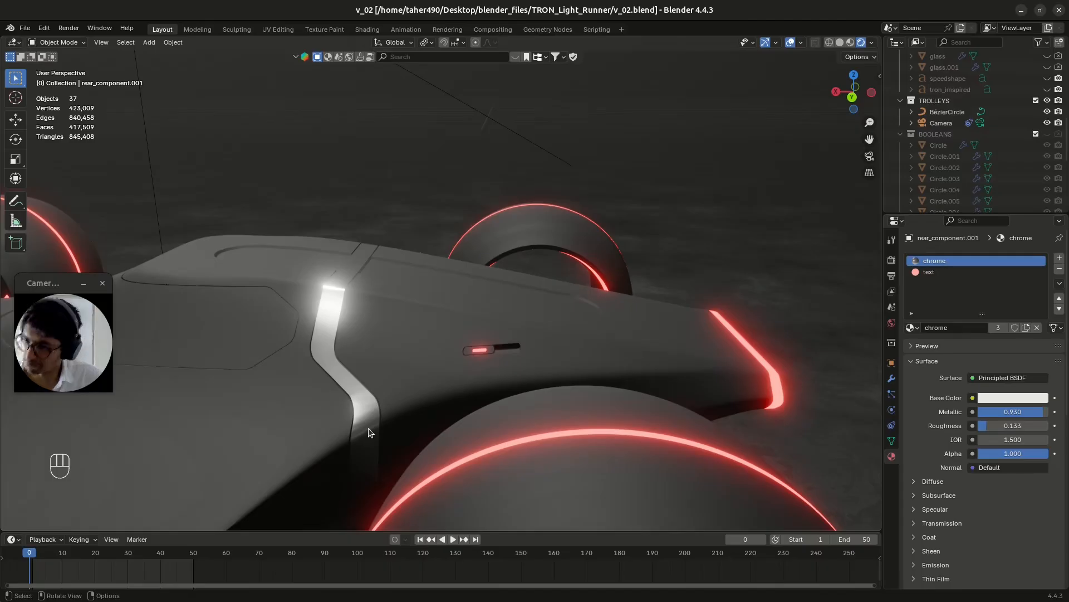
pyautogui.moveTo(393, 394); pyautogui.dragTo(437, 406, button='middle')
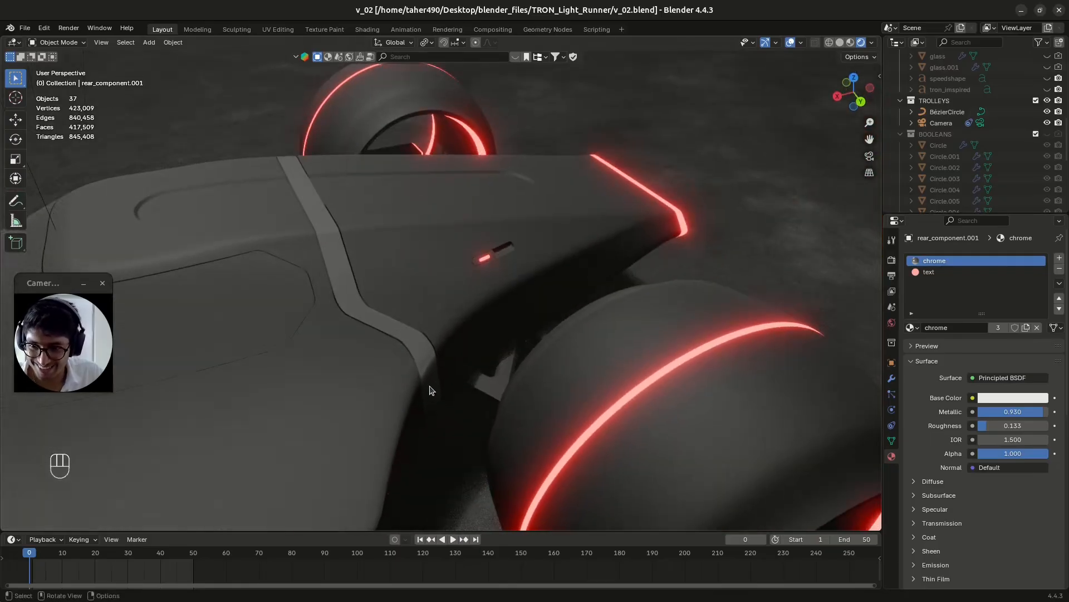
pyautogui.moveTo(345, 248); pyautogui.dragTo(456, 370, button='middle')
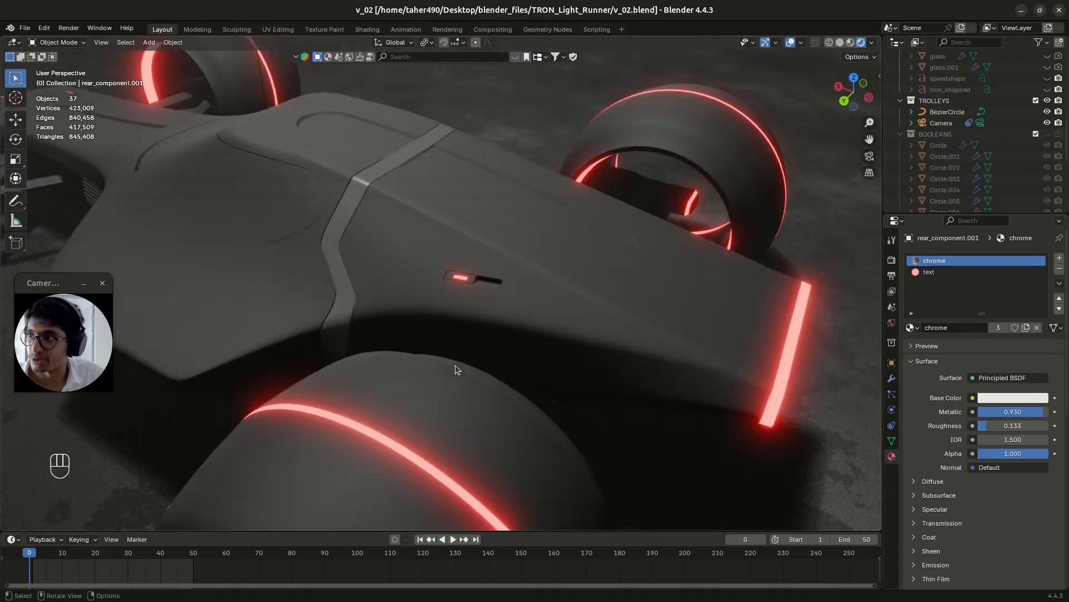